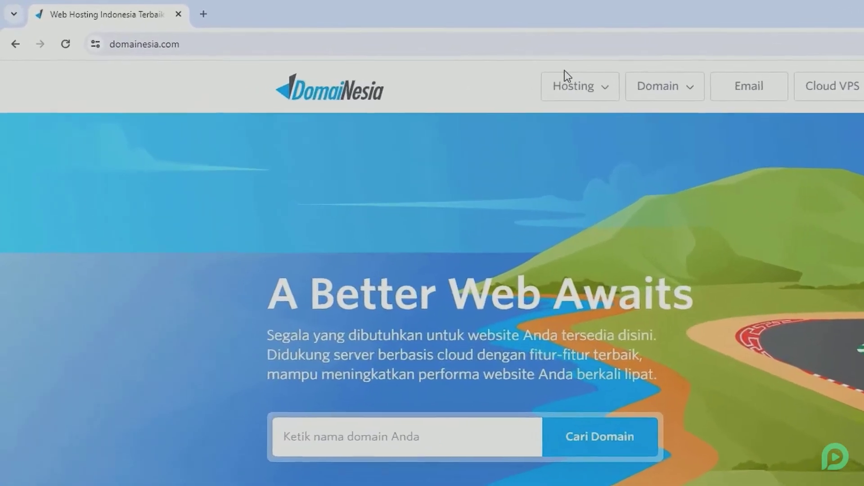
Go to DomaiNesia's Web Hosting page and review the four plans, priced Rp12.250 to Rp157.500 monthly
left_click(368, 55)
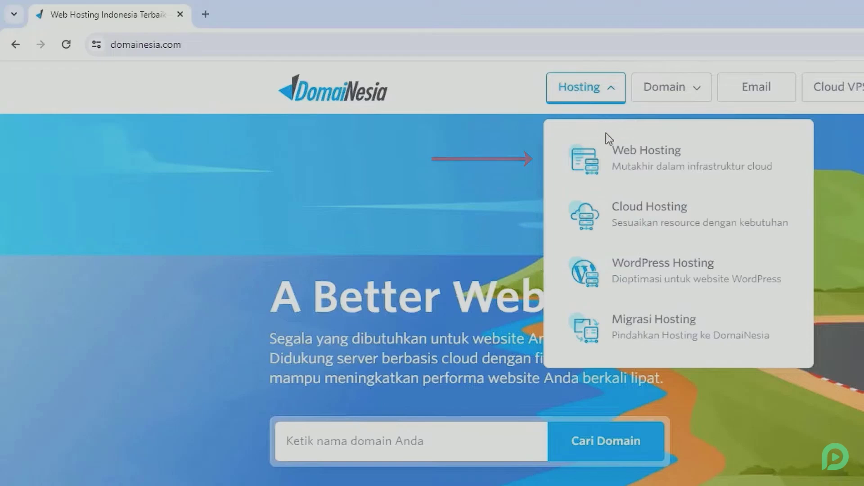
left_click(621, 162)
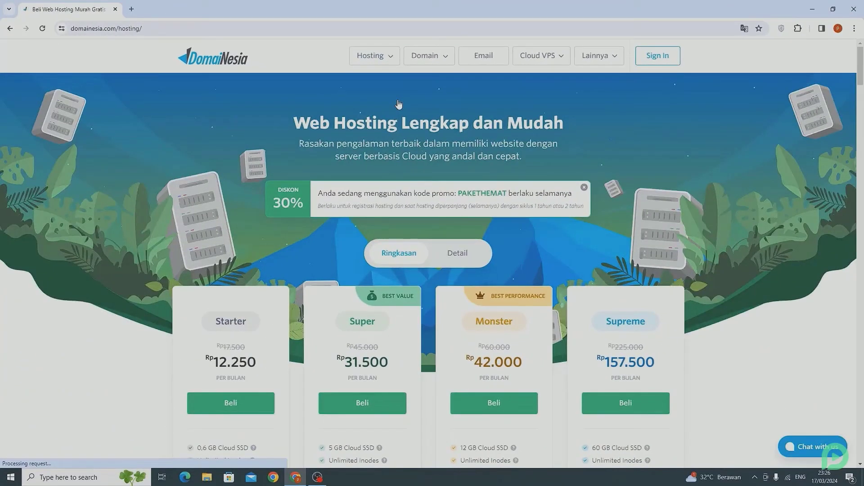
scroll(399, 104, "down", 4)
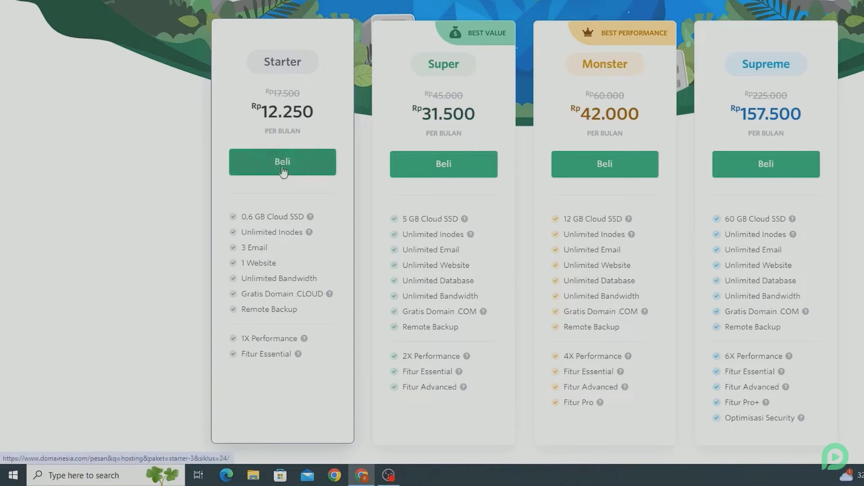
mouse_move(332, 294)
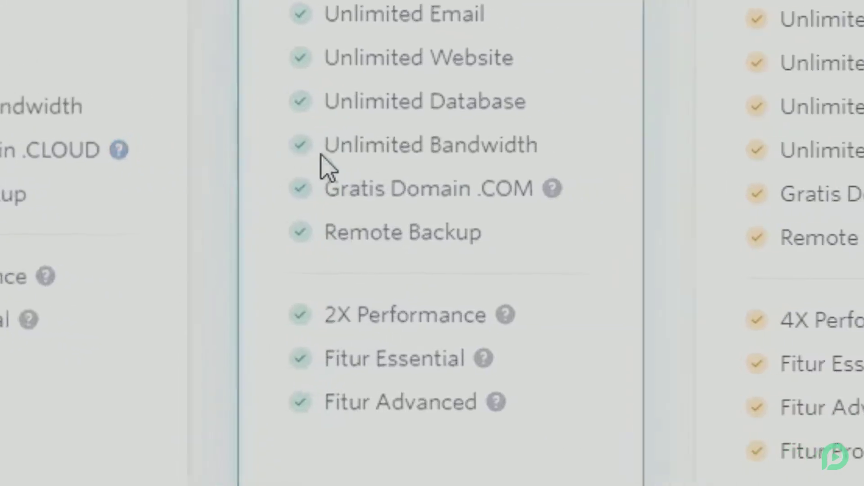
mouse_move(546, 187)
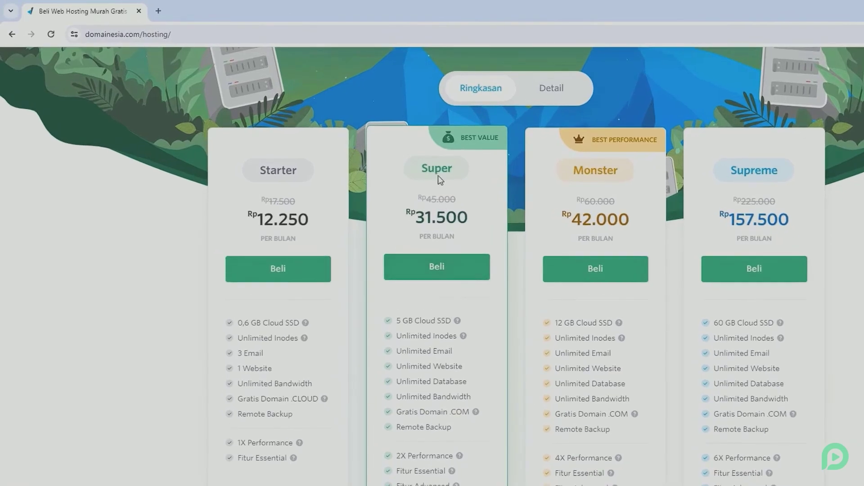
Order the Super hosting plan on a 1-year billing cycle
left_click(435, 269)
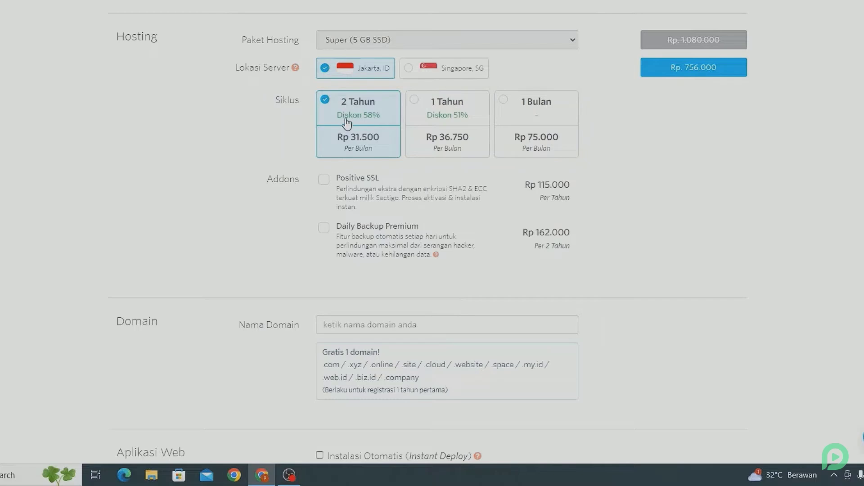
left_click(428, 121)
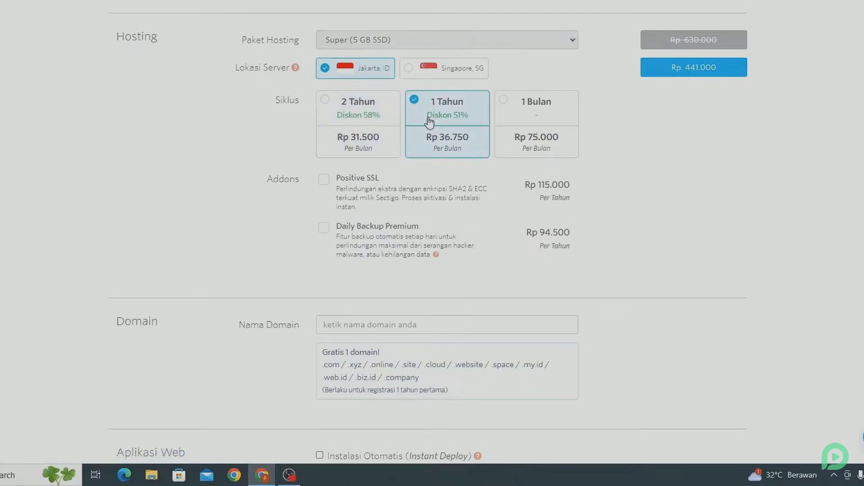
scroll(429, 120, "down", 4)
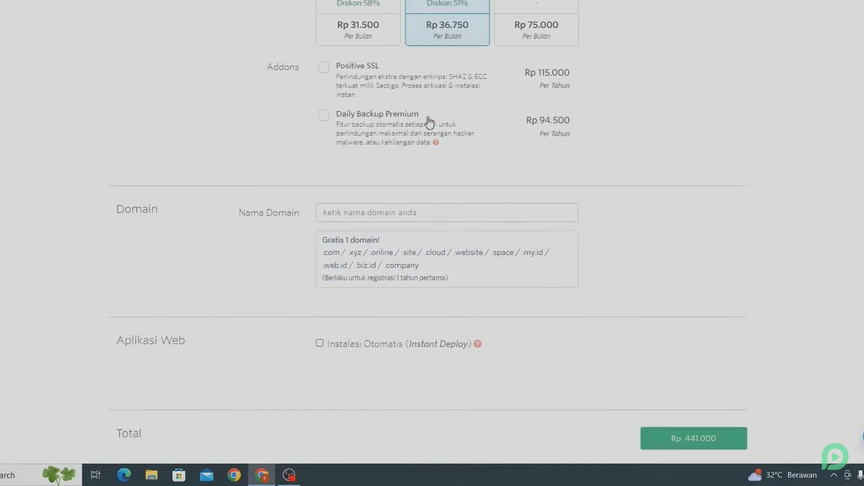
Register the free domain tutorpemoola.com and enter the order e-mail address
left_click(404, 151)
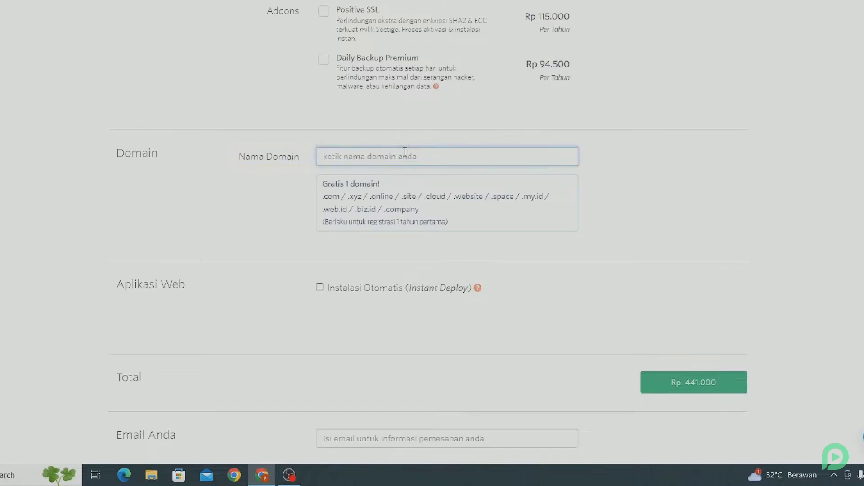
type("tutorpemoola")
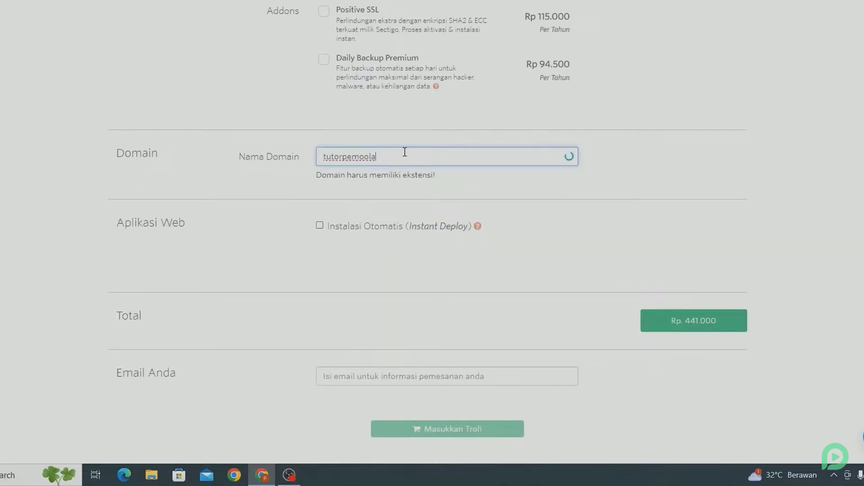
type(".com")
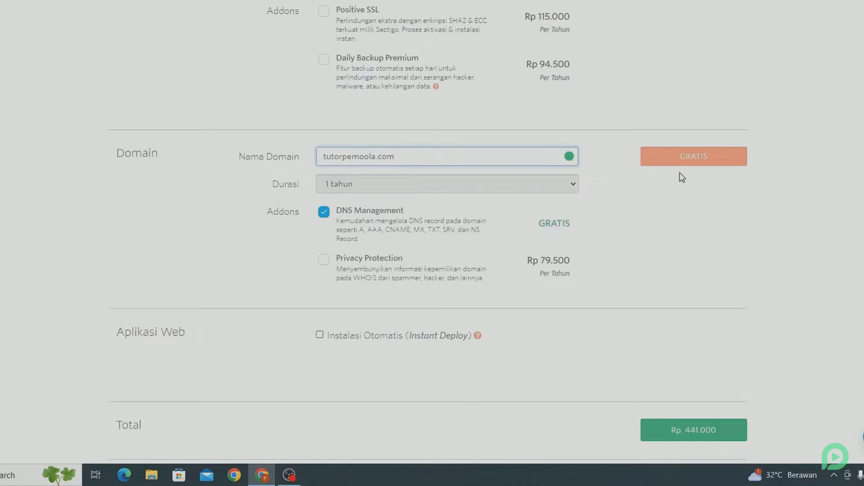
scroll(682, 177, "down", 7)
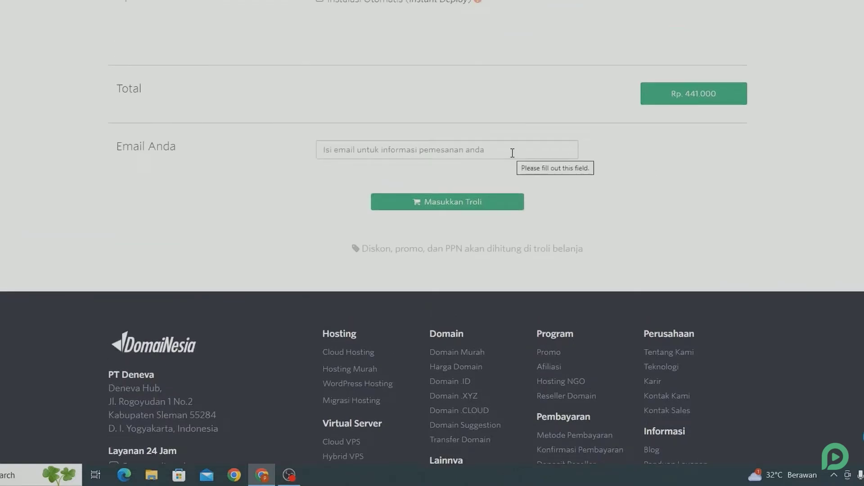
left_click(512, 153)
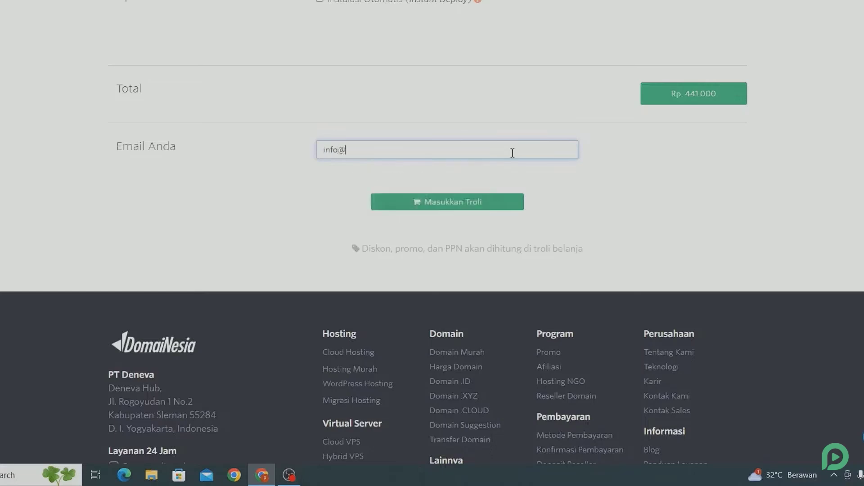
Add the order to the cart and replace promo code PAKETHEMAT with pemoola
left_click(463, 202)
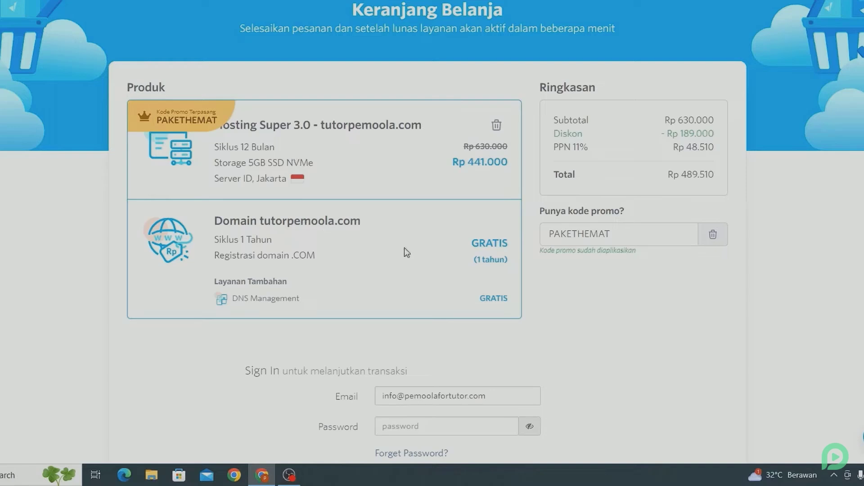
left_click(627, 233)
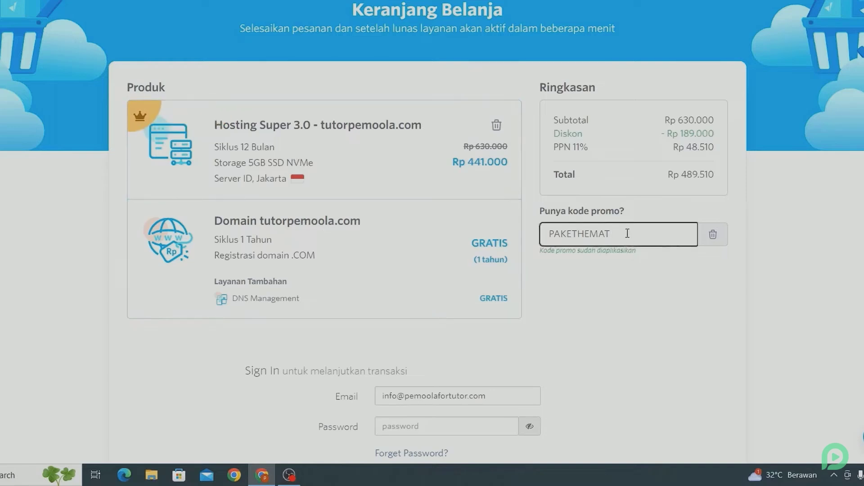
key("ctrl+a")
key("BackSpace")
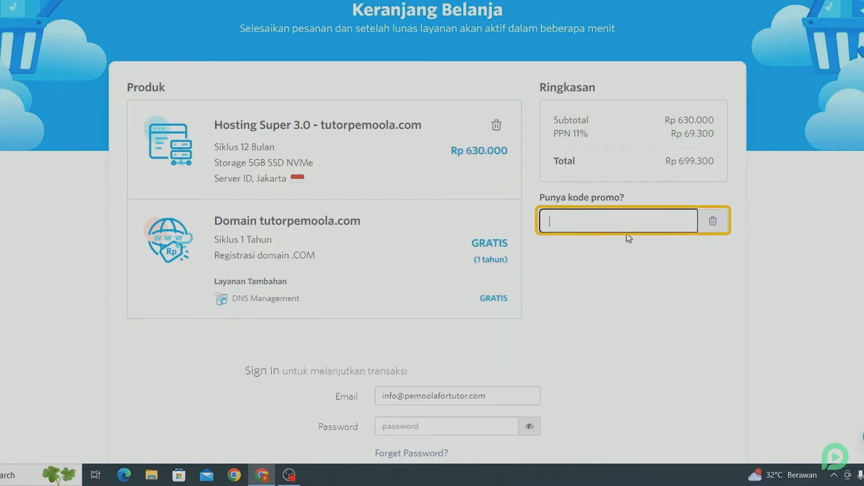
type("pemoola")
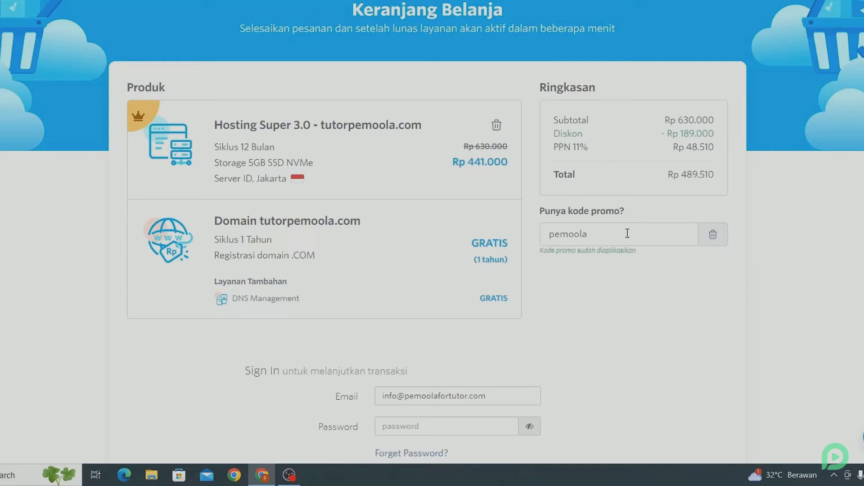
scroll(626, 233, "down", 3)
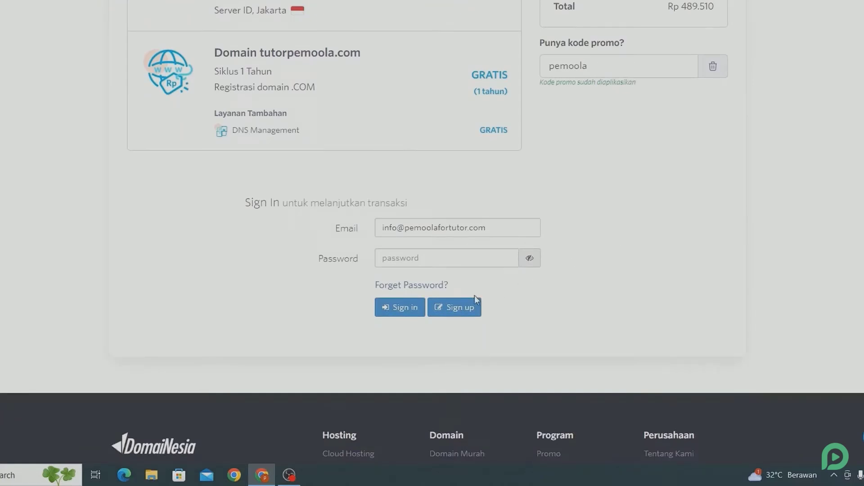
Switch to creating a new account and enter the first and last name
left_click(468, 308)
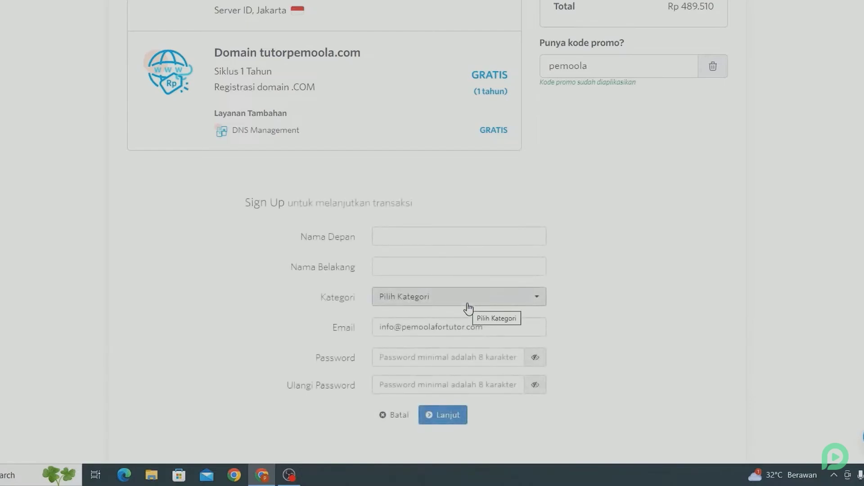
left_click(384, 239)
type("pemoola")
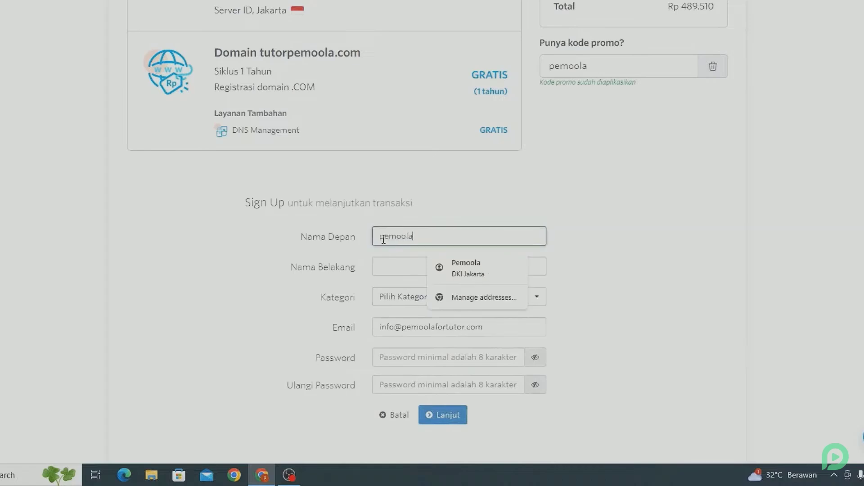
left_click(390, 272)
type("tutor")
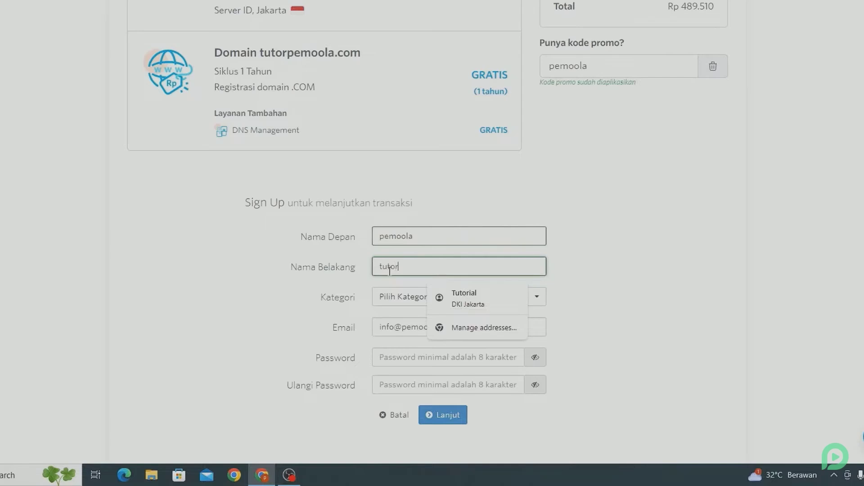
left_click(249, 308)
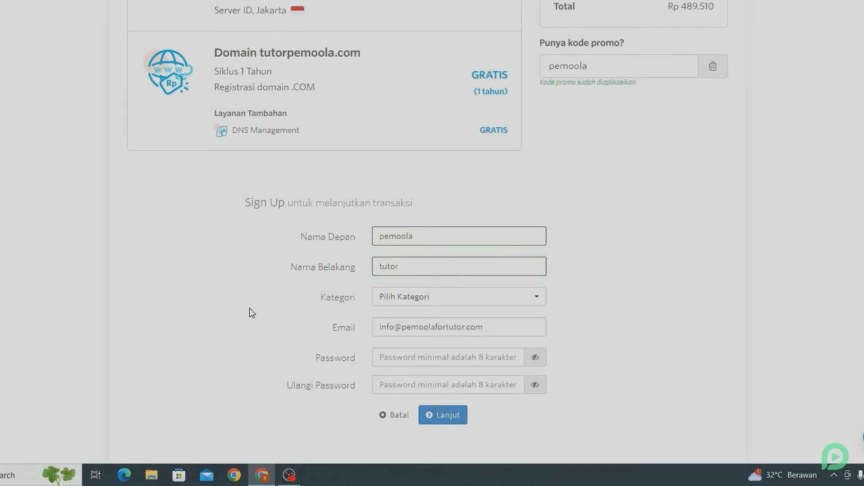
Set the account category to Personal / Pribadi / Perseorangan
left_click(386, 301)
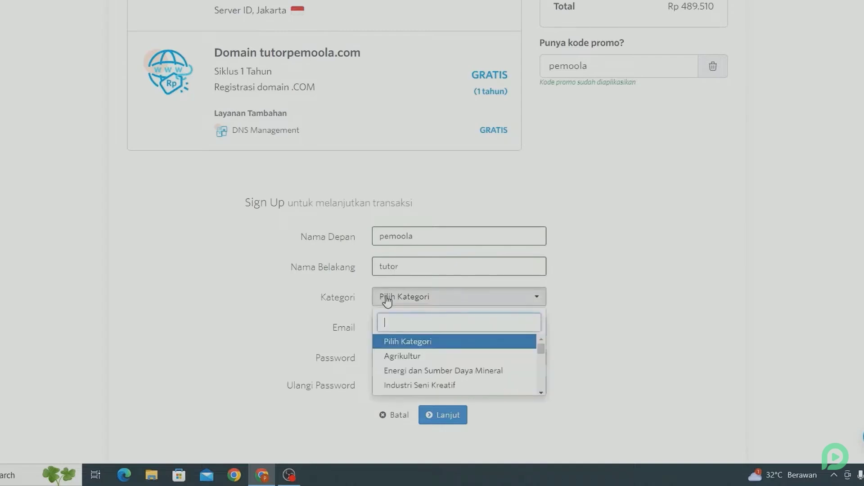
scroll(411, 381, "down", 2)
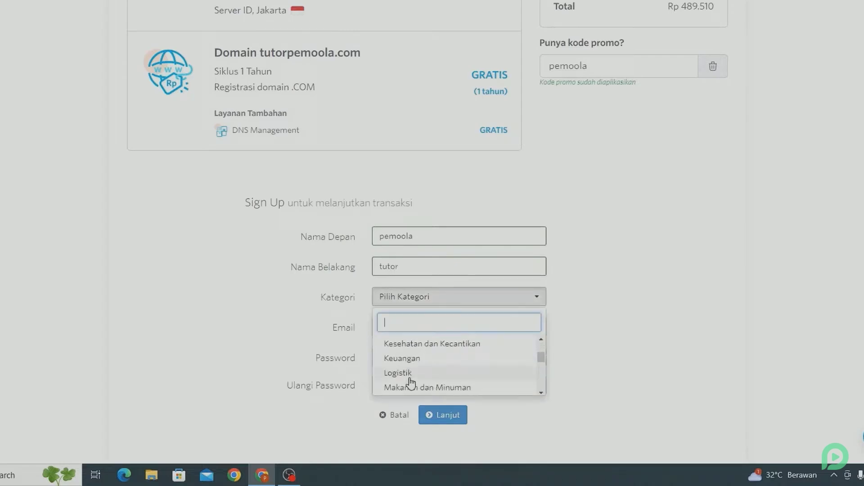
scroll(411, 383, "down", 1)
scroll(411, 383, "down", 1)
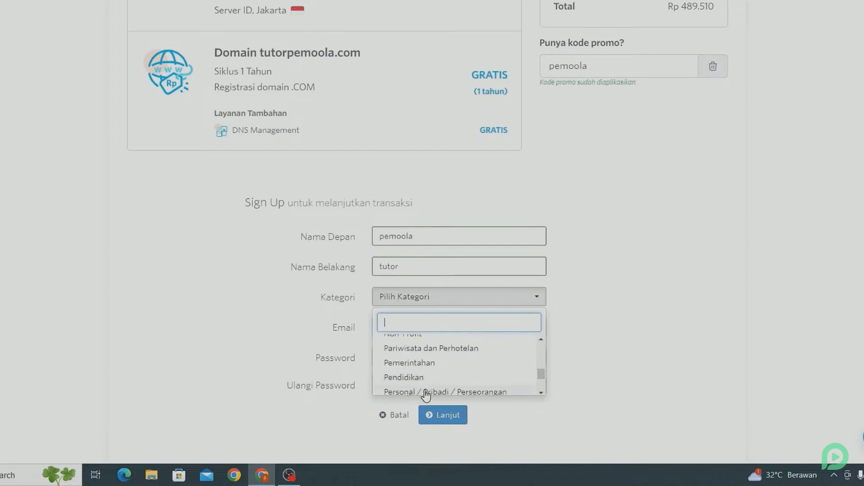
left_click(425, 392)
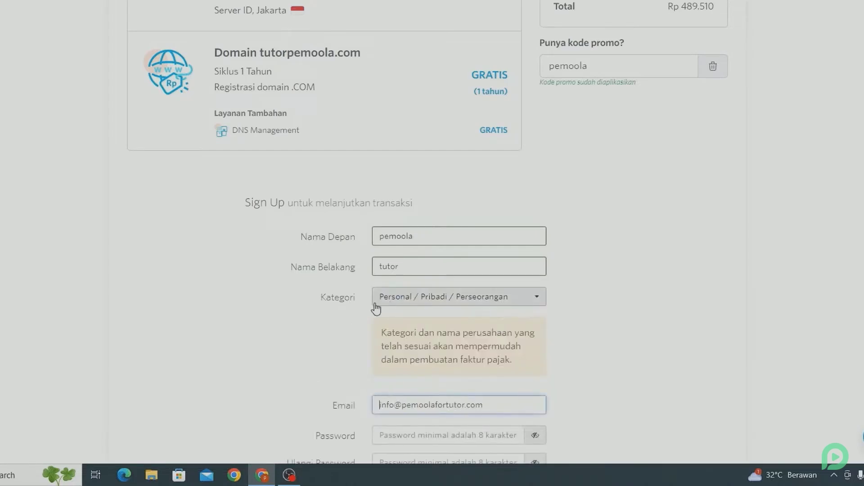
scroll(351, 321, "down", 4)
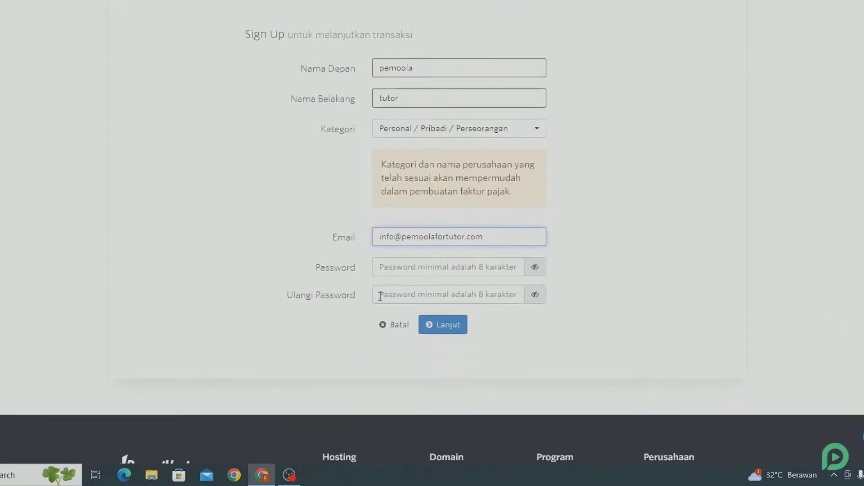
Enter the account password and confirm it
left_click(388, 271)
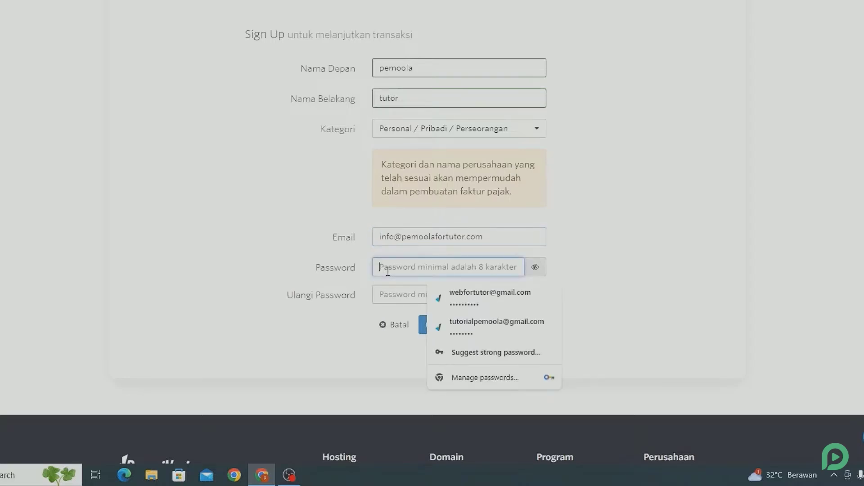
type("••••••••••")
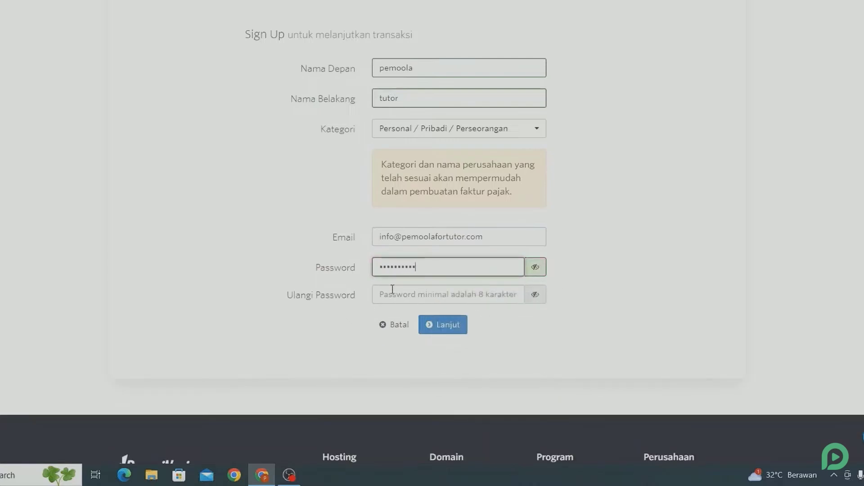
left_click(501, 293)
key("ctrl+v")
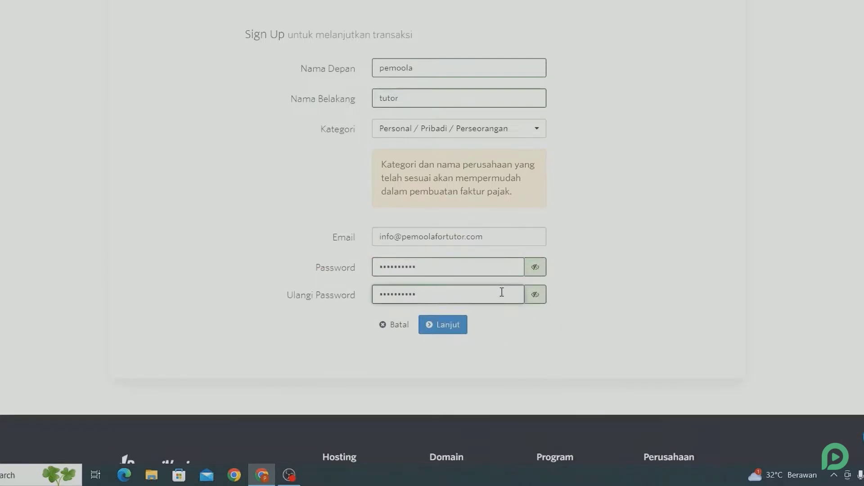
Enter the street address, province DKI Jakarta and city Jakarta Selatan
left_click(442, 324)
left_click(397, 272)
left_click(398, 185)
scroll(409, 156, "down", 3)
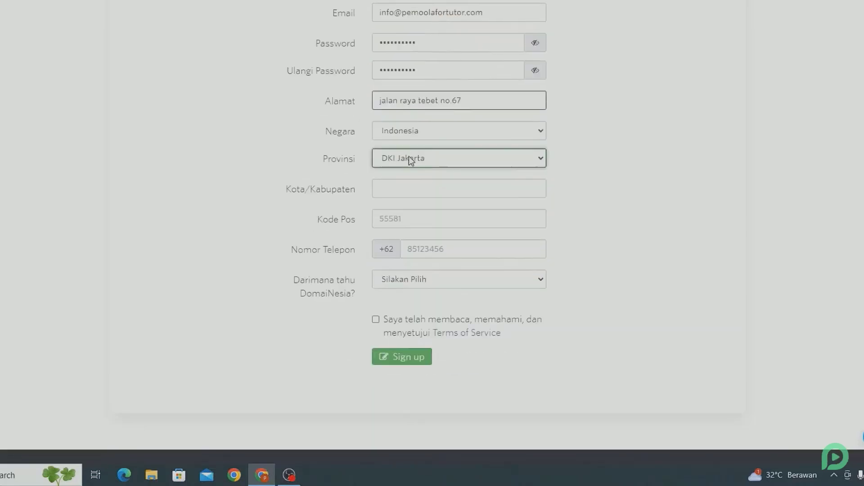
left_click(399, 188)
type("Jakarta Selatan")
Enter the phone number, choose Social Media as referral source, and accept the Terms of Service
left_click(396, 218)
left_click(486, 246)
left_click(398, 249)
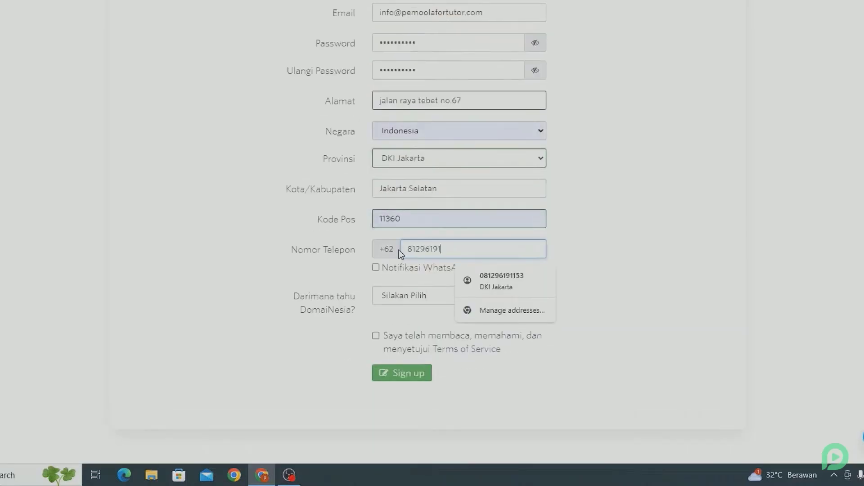
left_click(353, 267)
left_click(387, 303)
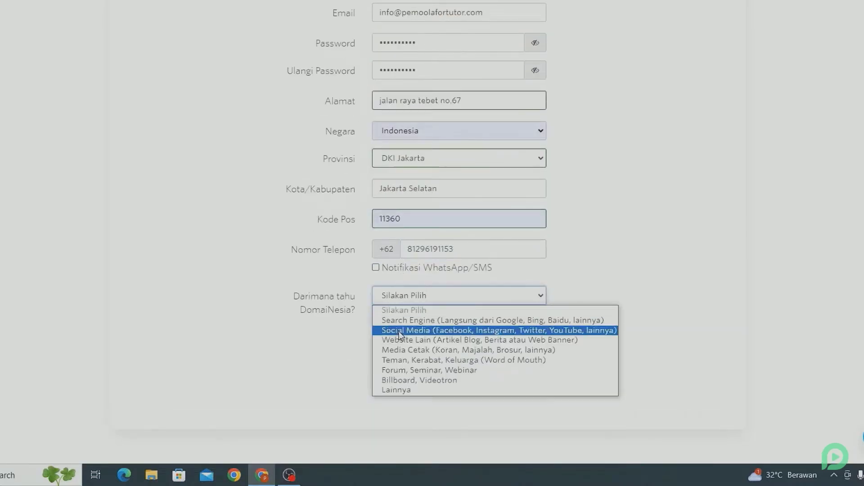
left_click(399, 330)
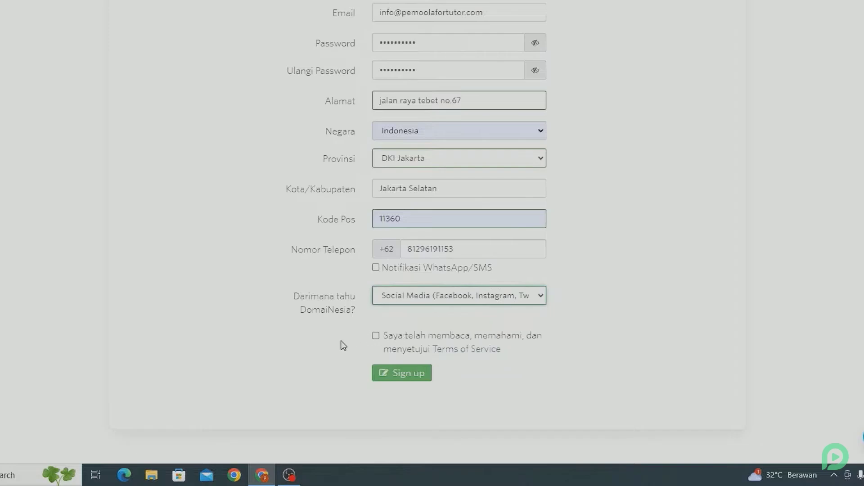
left_click(376, 337)
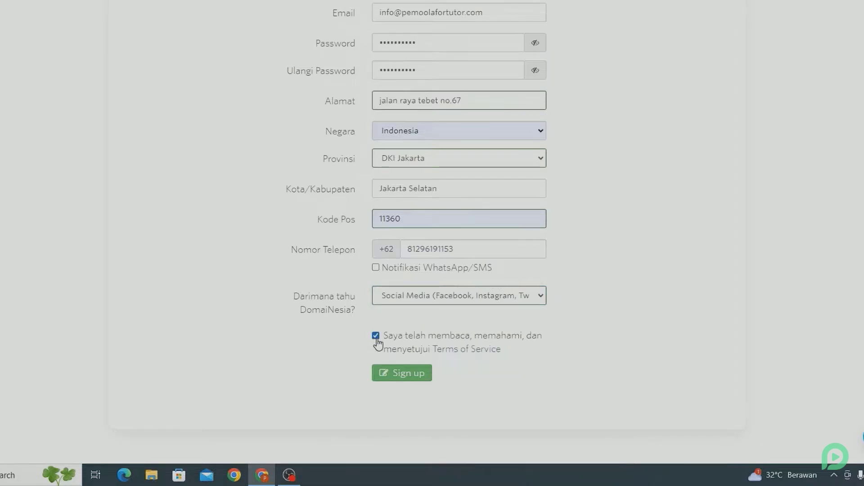
Submit the sign-up, accept the order terms, and complete the order with Selesaikan dan Bayar
left_click(386, 370)
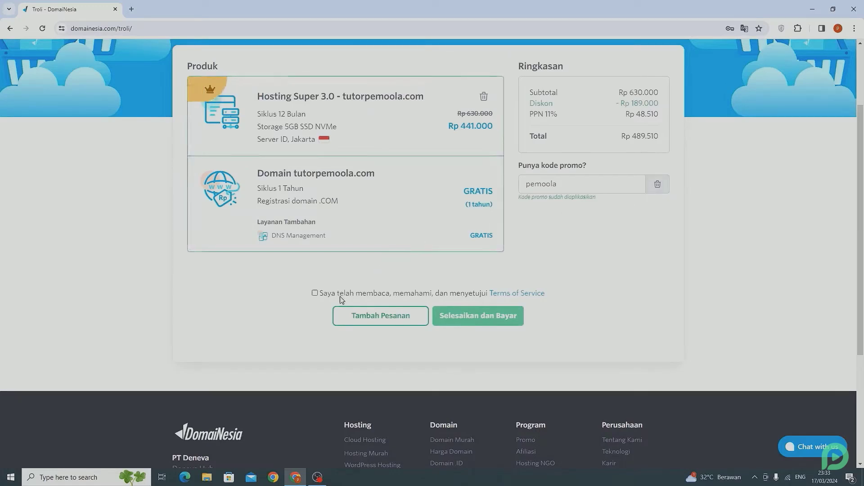
left_click(315, 293)
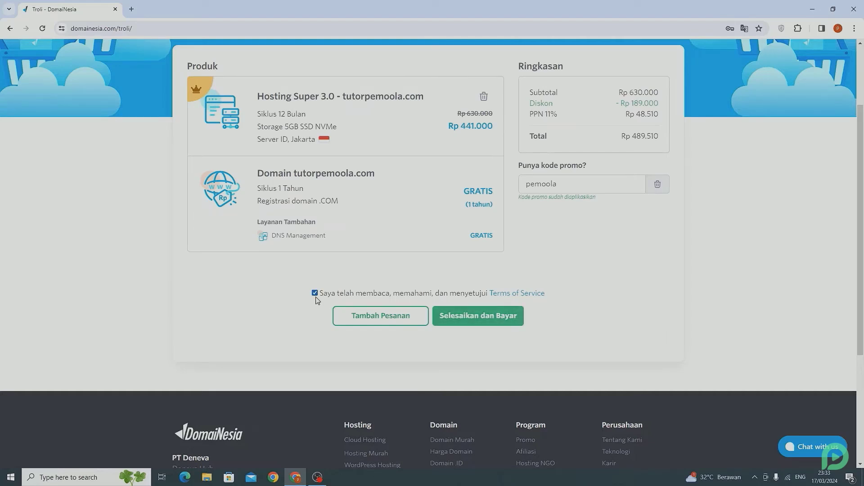
left_click(500, 318)
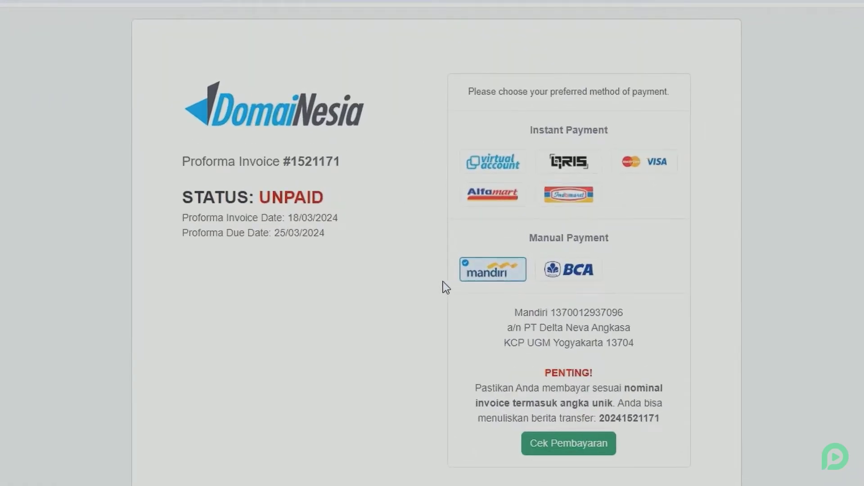
Select BCA bank transfer as the invoice's payment method
left_click(504, 167)
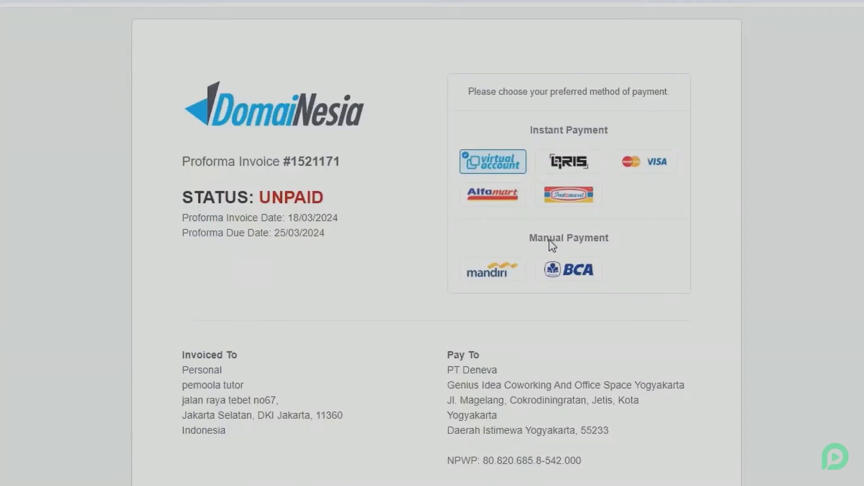
left_click(582, 269)
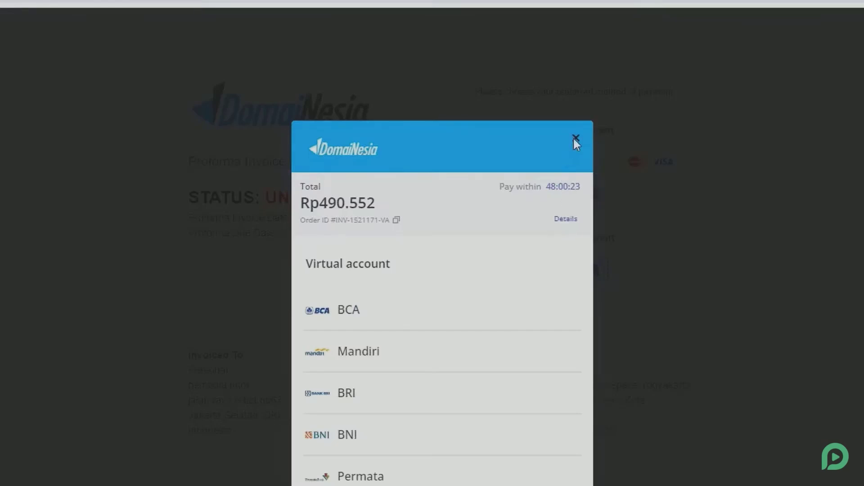
left_click(575, 138)
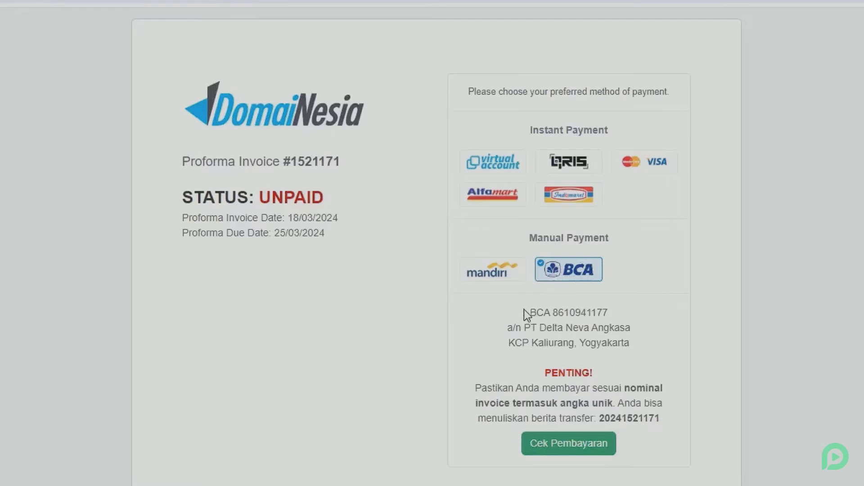
left_click_drag(524, 310, 617, 343)
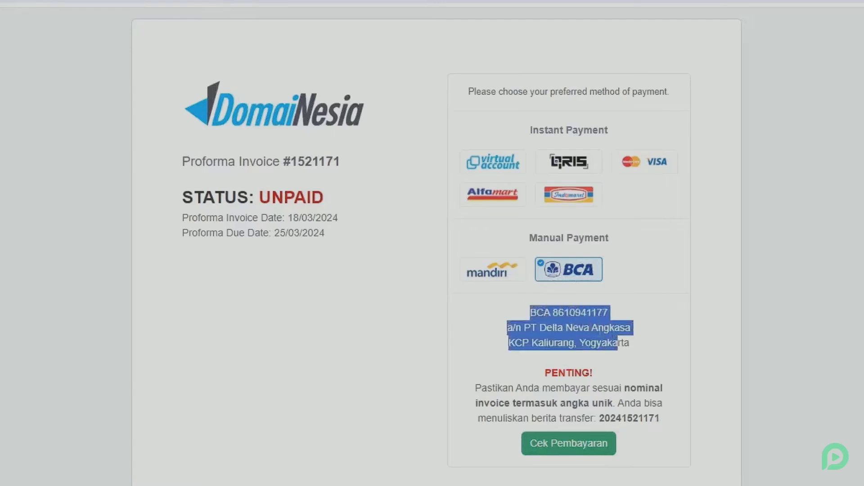
left_click(558, 335)
Check the invoice's outstanding balance and total of Rp 490.552
scroll(544, 341, "down", 2)
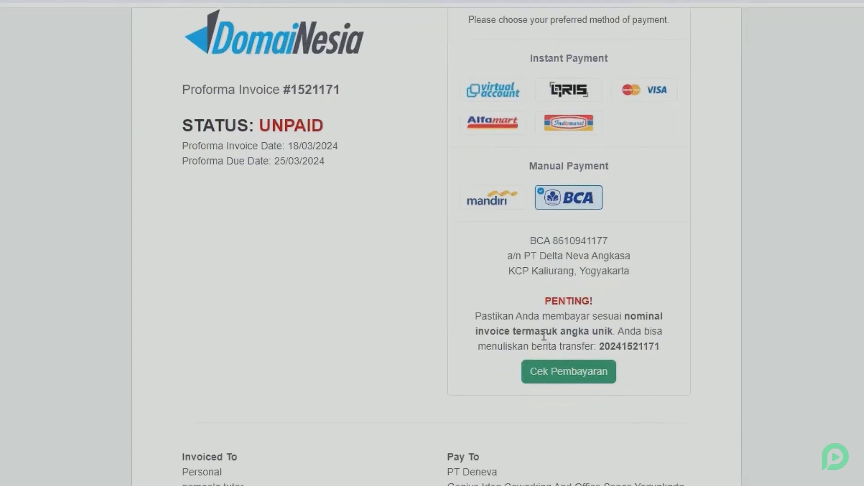
scroll(544, 335, "down", 12)
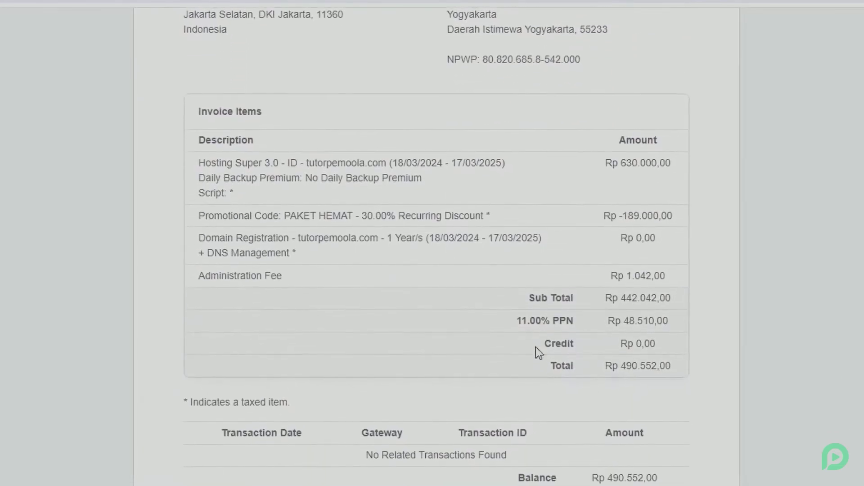
left_click_drag(592, 478, 653, 474)
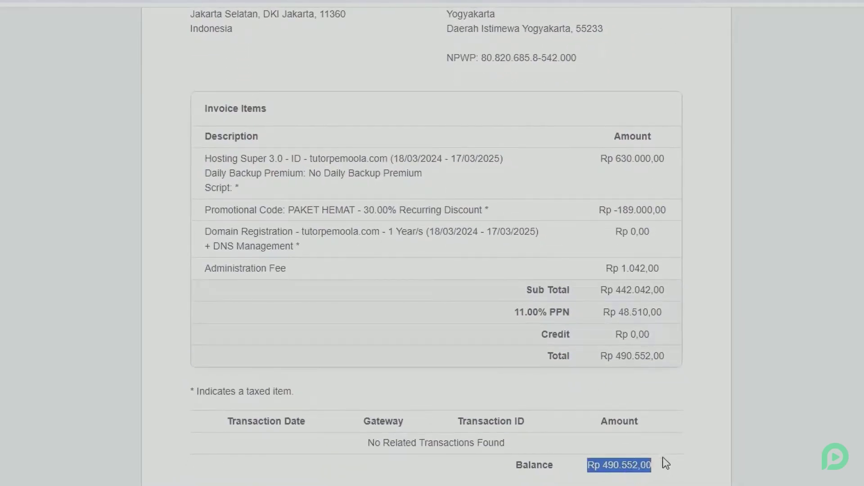
left_click_drag(603, 364, 659, 363)
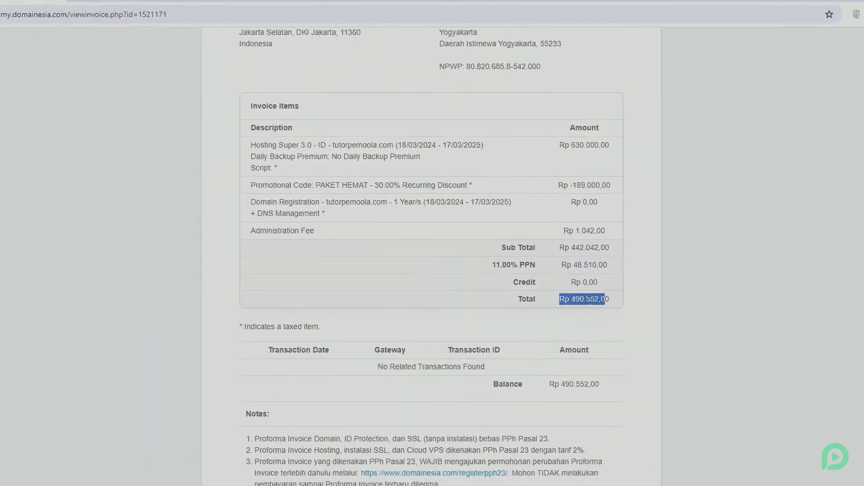
left_click(640, 358)
scroll(559, 266, "up", 3)
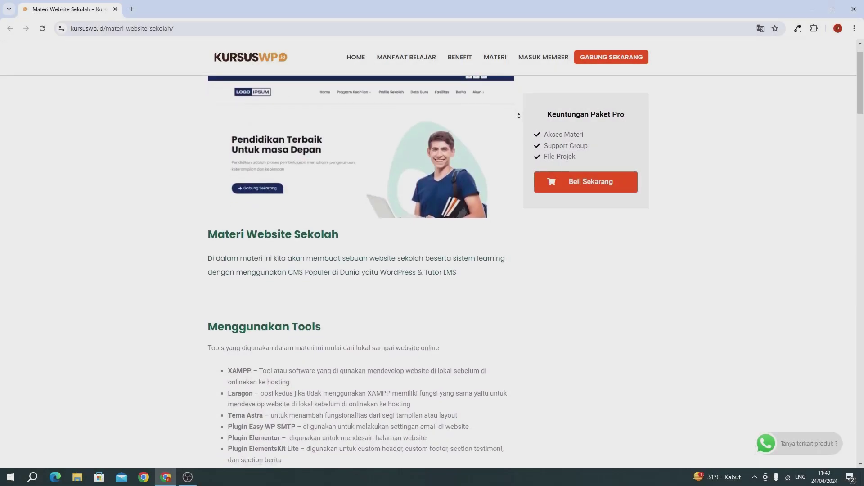
View the Home, profile sekolah, program keahlian and fasilitas page previews on the KursusWP course page
scroll(519, 116, "down", 1)
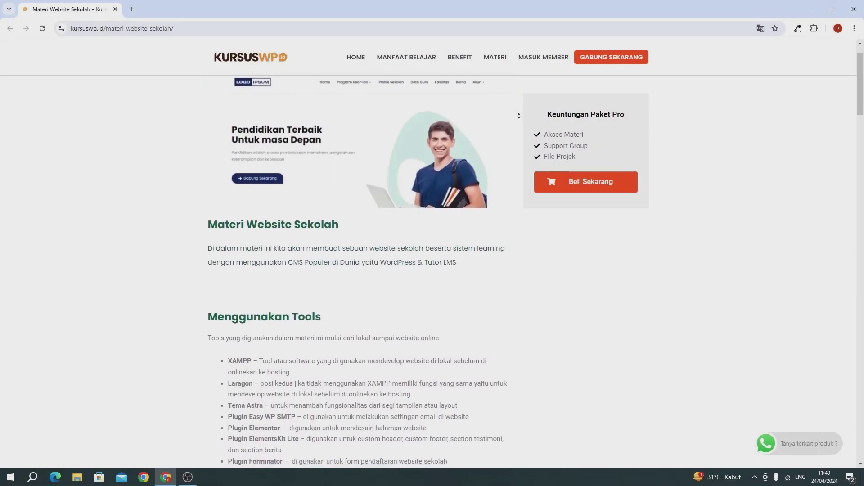
scroll(518, 115, "down", 1)
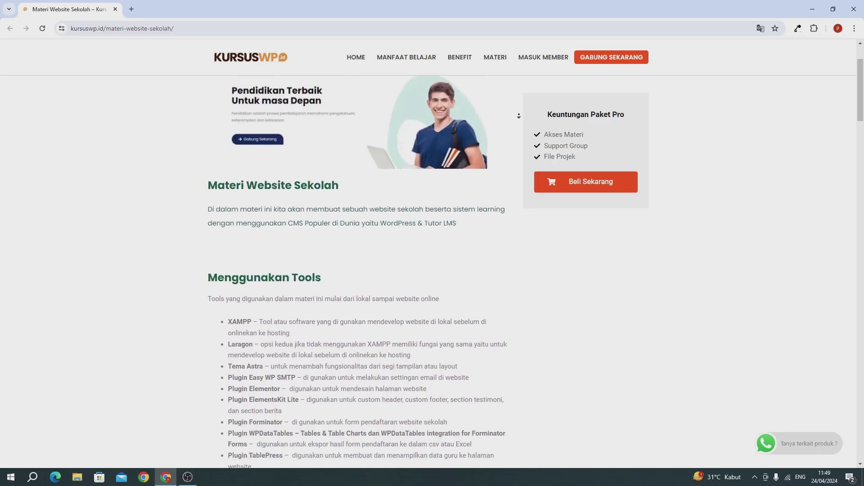
scroll(518, 116, "down", 2)
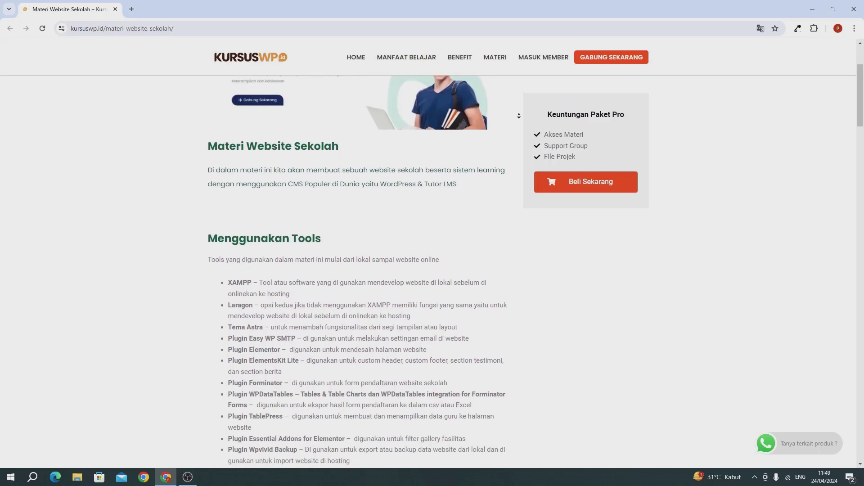
scroll(519, 115, "down", 2)
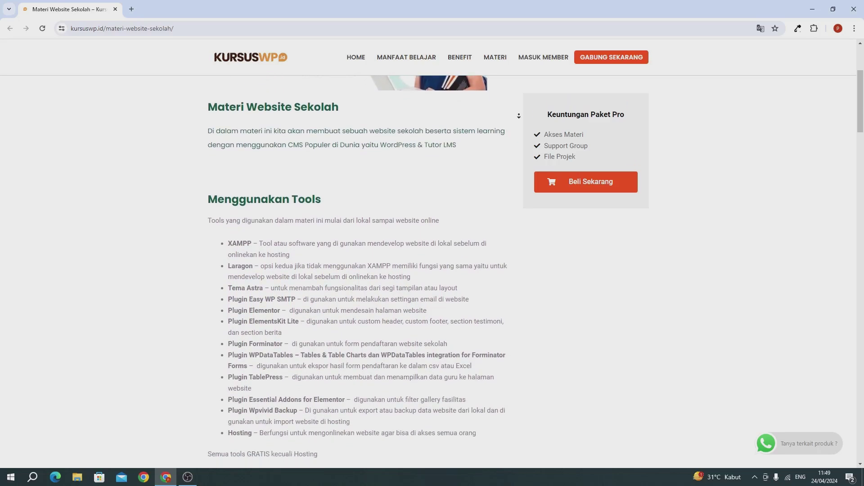
scroll(518, 116, "down", 2)
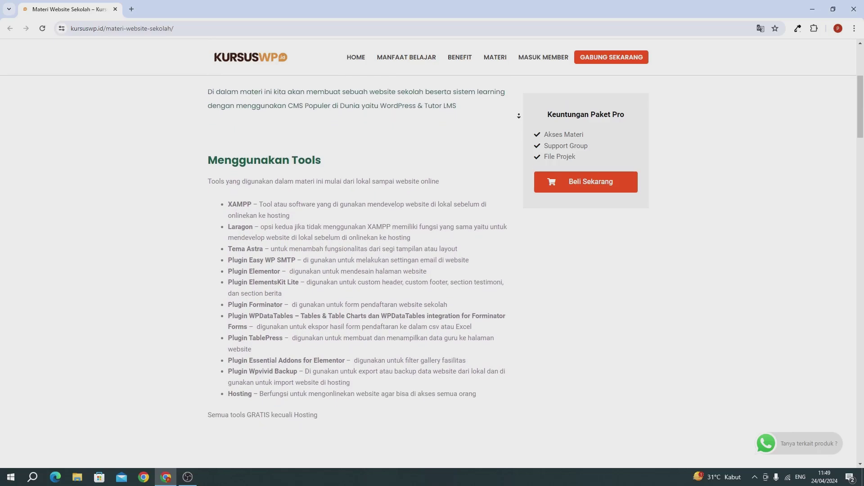
scroll(518, 115, "down", 2)
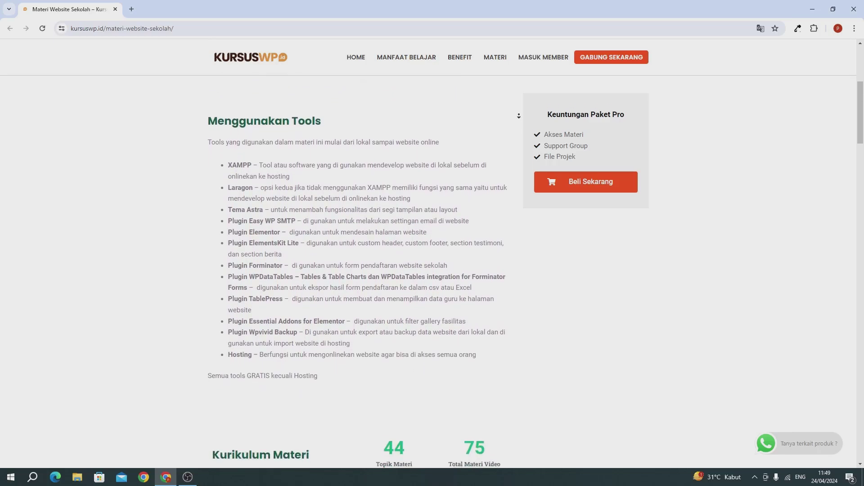
scroll(519, 116, "down", 2)
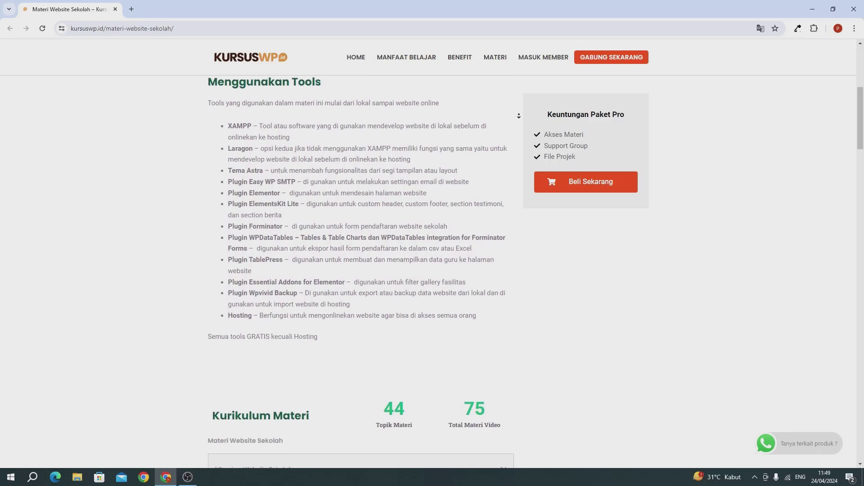
scroll(518, 116, "down", 2)
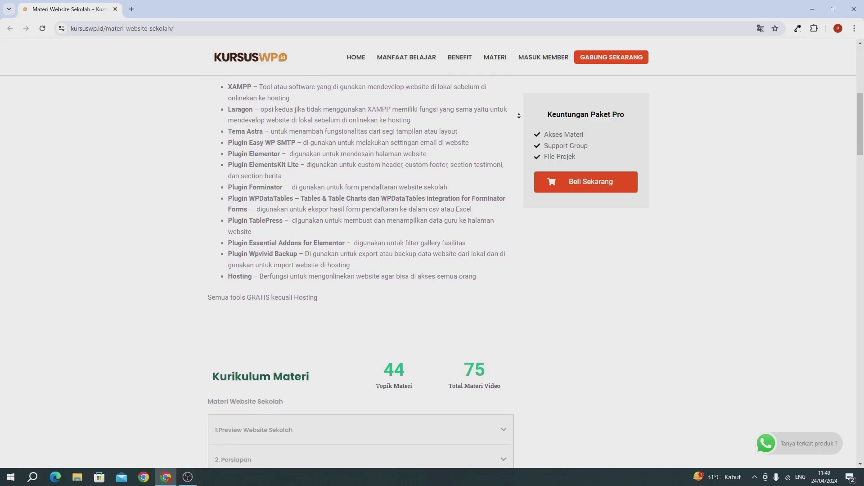
scroll(518, 116, "down", 2)
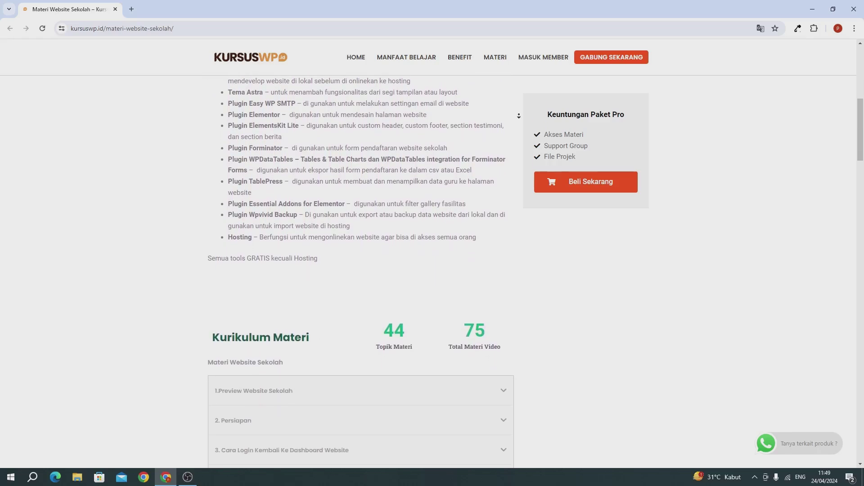
scroll(518, 116, "down", 2)
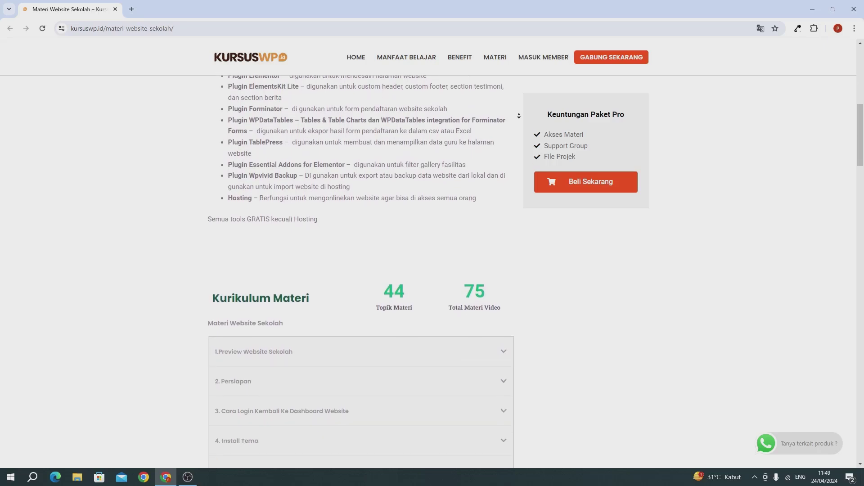
scroll(518, 116, "down", 2)
left_click(245, 246)
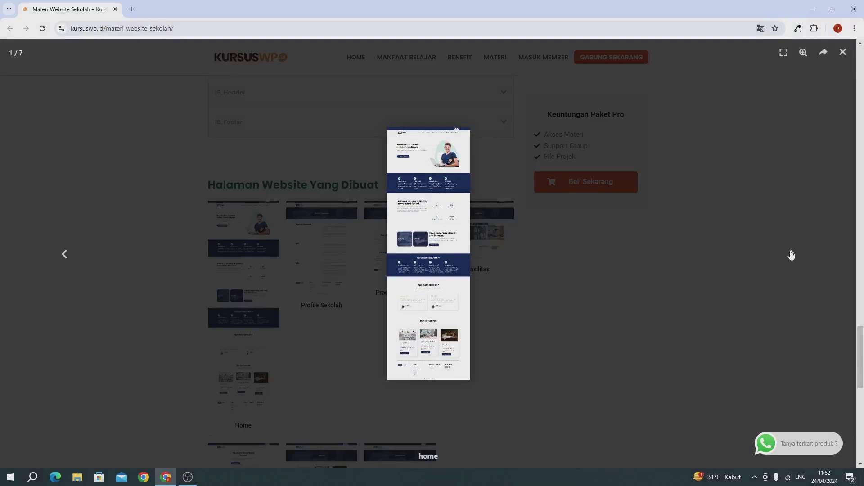
left_click(791, 255)
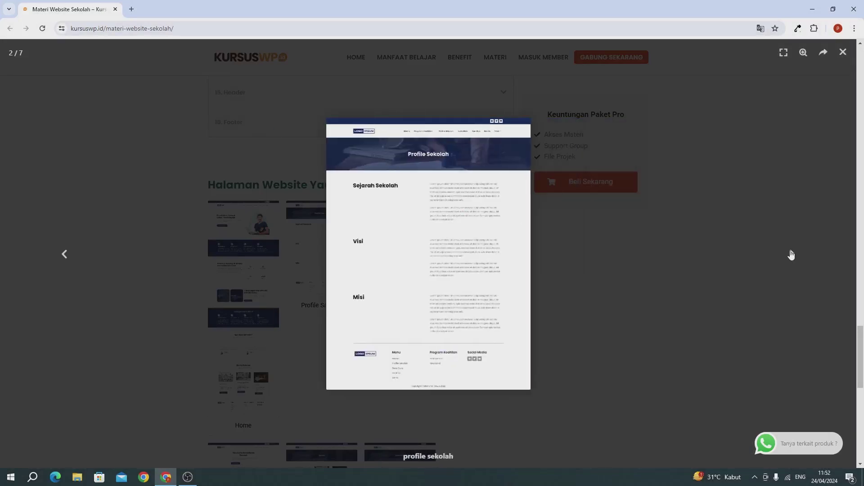
left_click(791, 254)
left_click(791, 255)
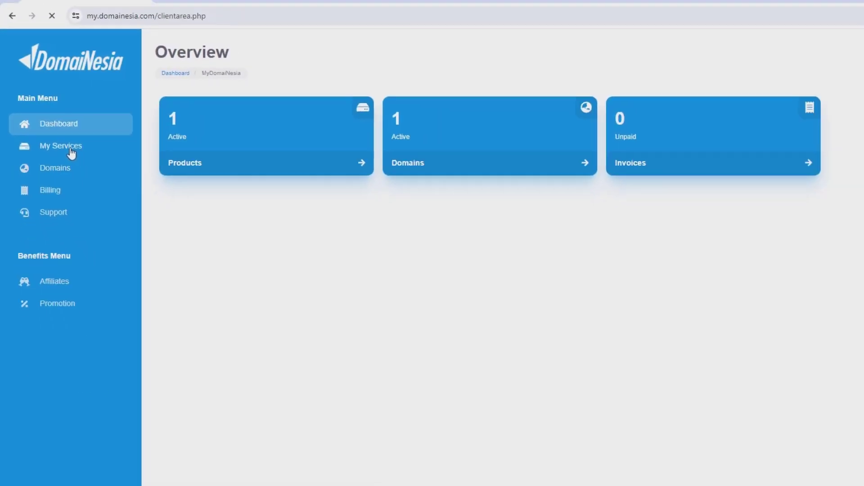
Open the hosting product from My Services and launch its cPanel login in a new tab
left_click(99, 179)
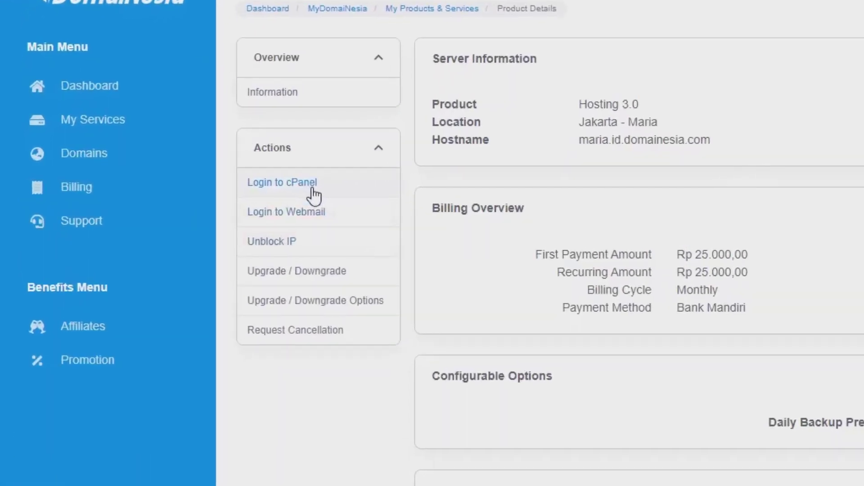
left_click(312, 190)
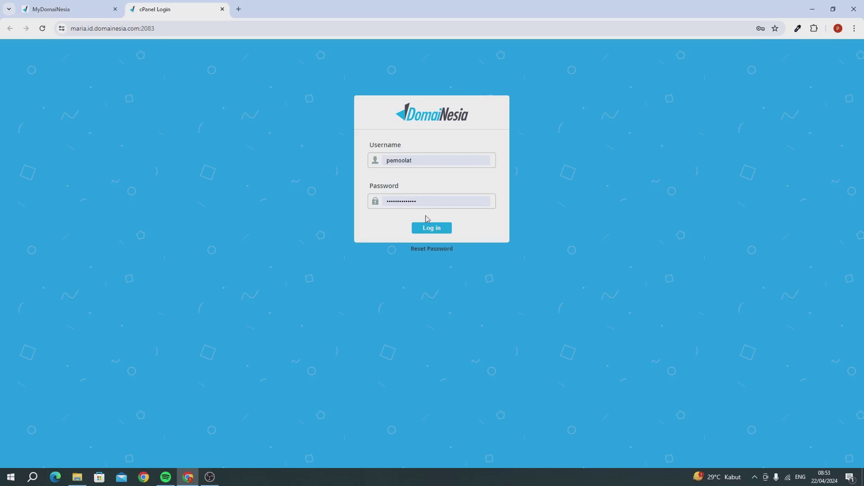
Log in to cPanel, open SSL/TLS Status, and run AutoSSL on all four pemoolatutorial.xyz domains
left_click(432, 229)
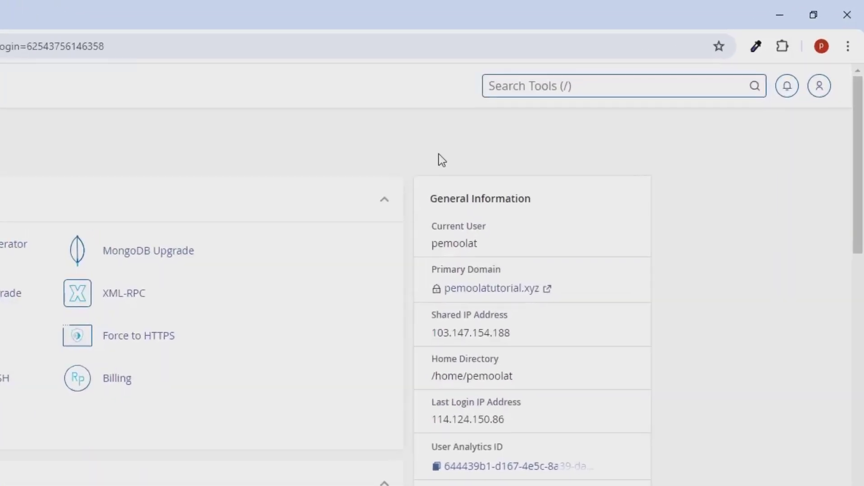
type("ssl")
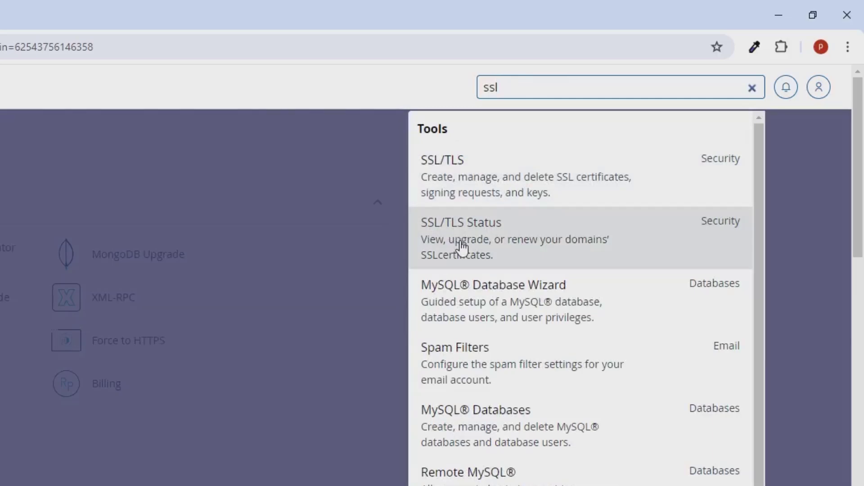
left_click(462, 247)
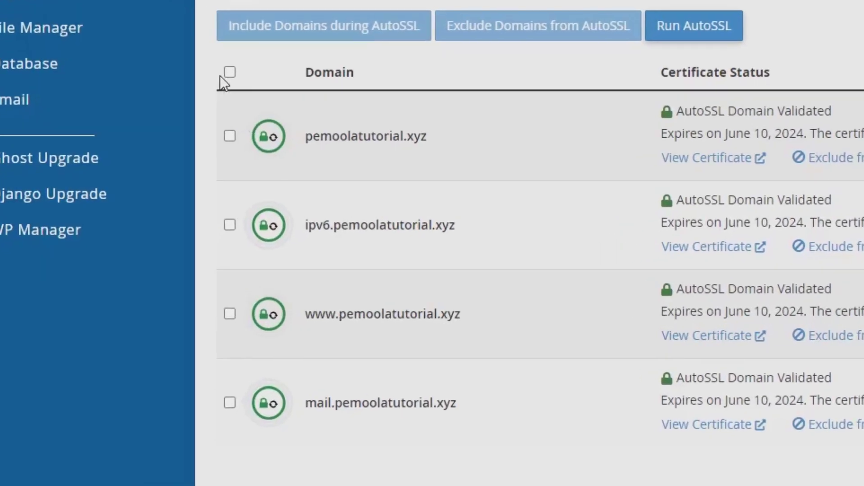
left_click(229, 74)
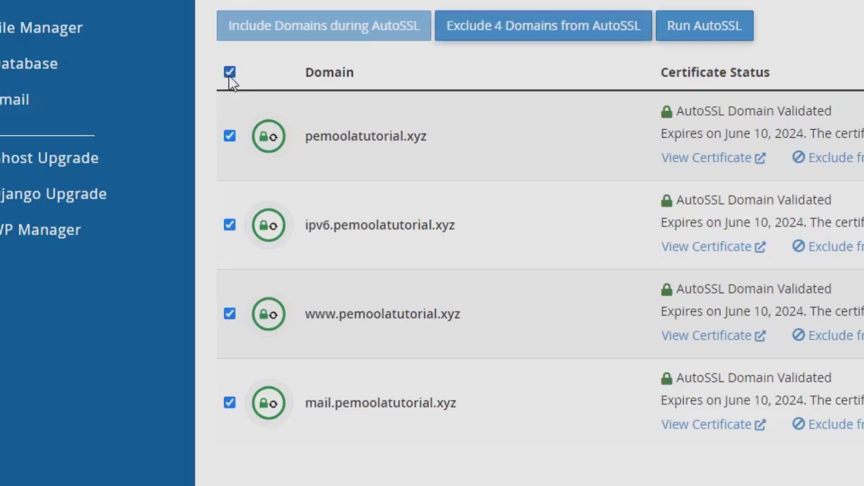
left_click(706, 26)
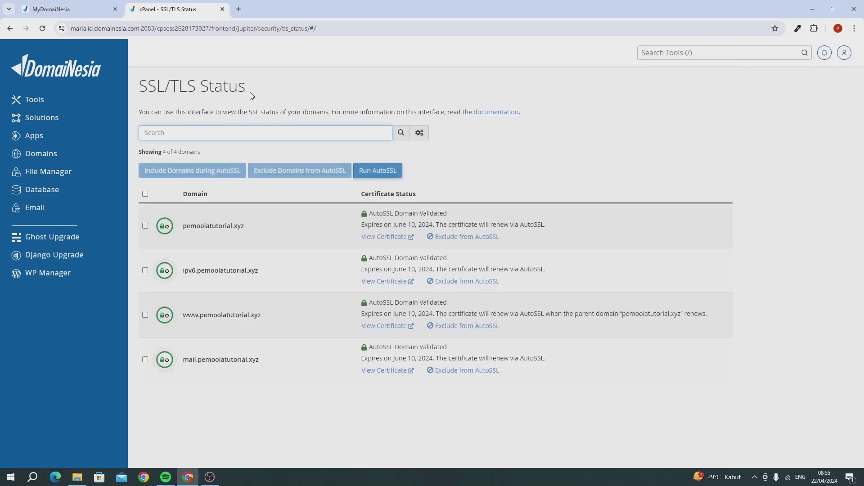
Open the Softaculous Apps Installer and start a WordPress install
left_click(655, 52)
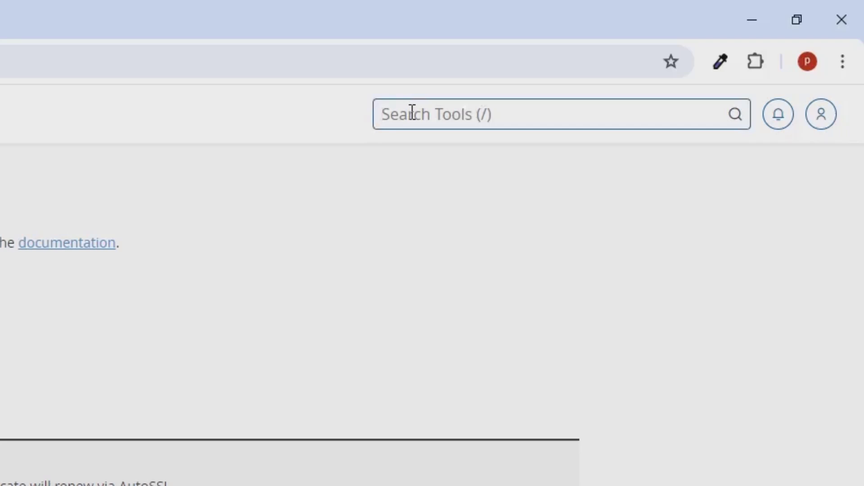
type("soft")
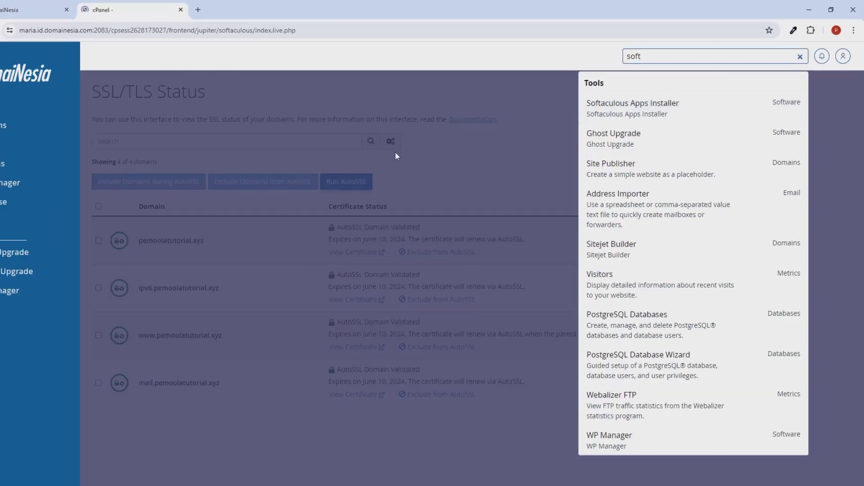
left_click(403, 229)
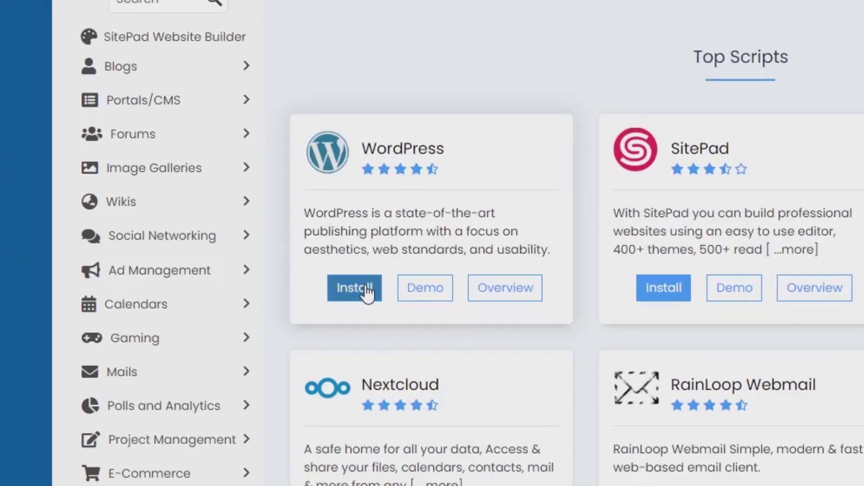
left_click(355, 288)
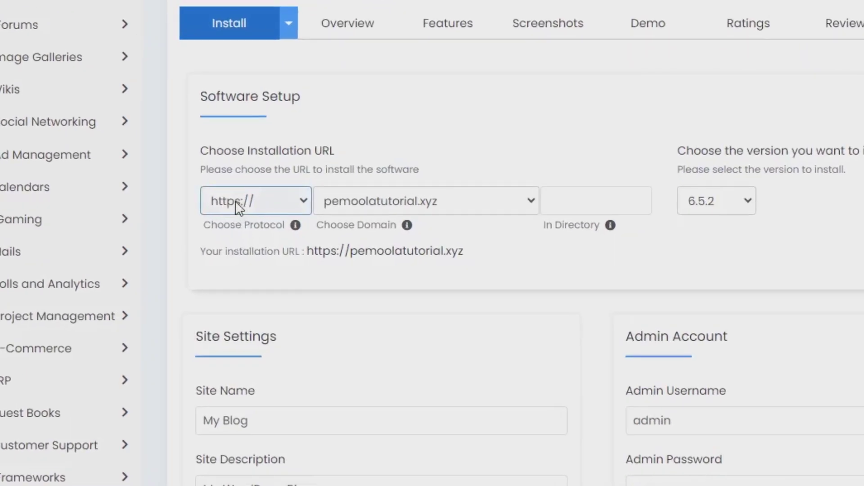
left_click(237, 208)
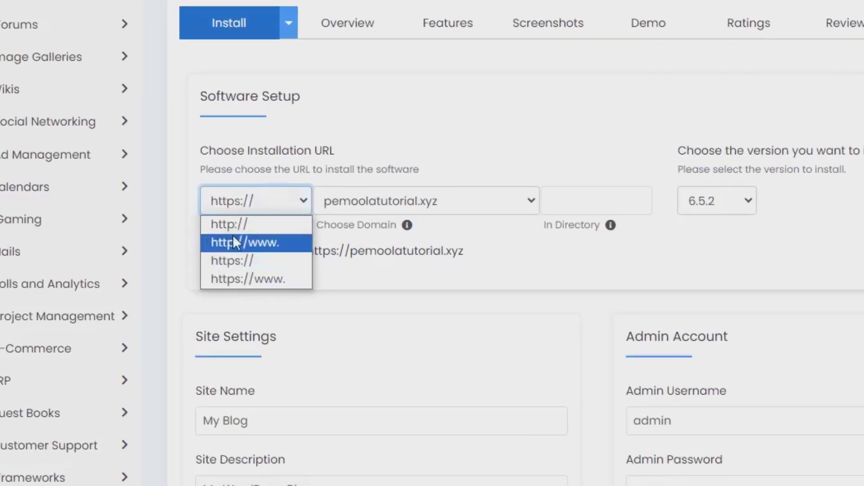
left_click(228, 262)
left_click(332, 209)
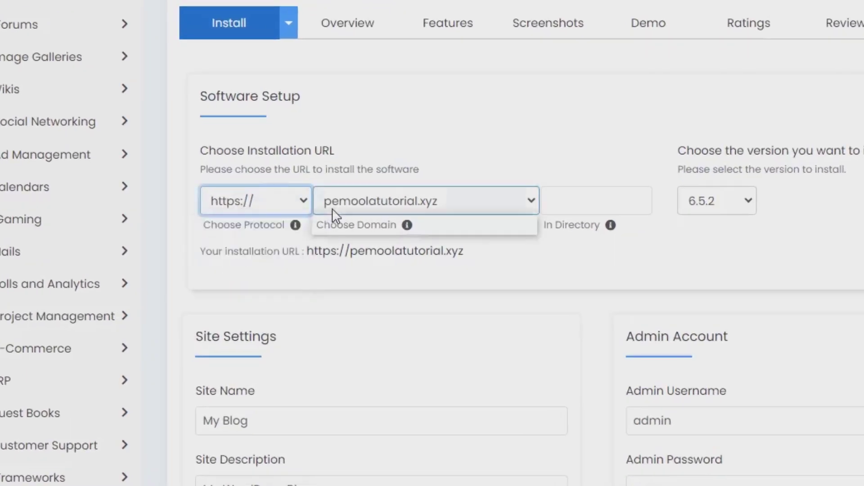
left_click(352, 225)
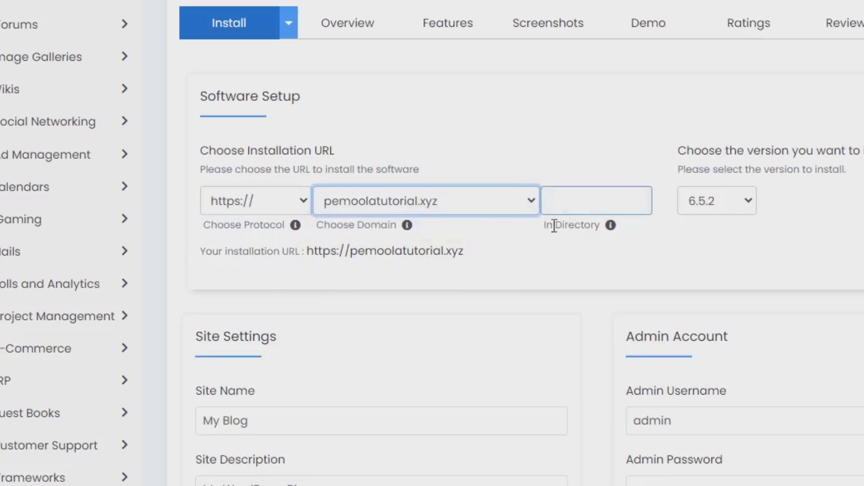
left_click(719, 212)
left_click(713, 223)
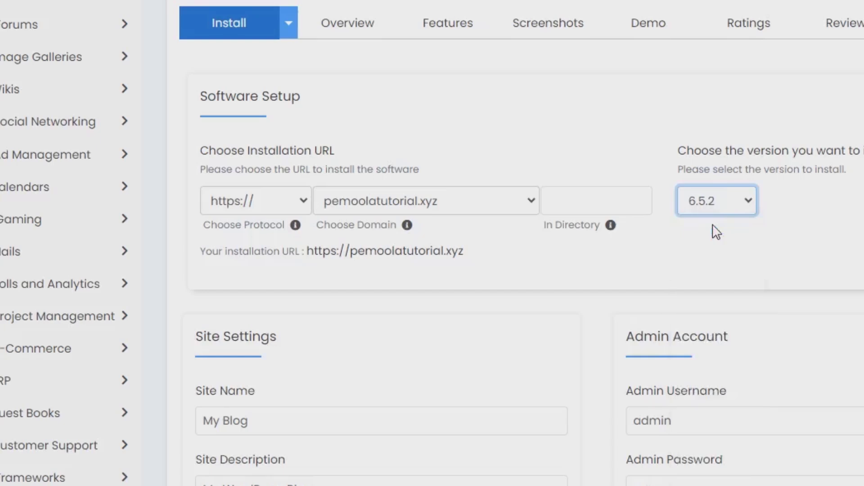
scroll(716, 232, "down", 5)
Set the site name to SMKN 1 INDONESIA RAYA and description to Sekolah Unggulan
left_click(298, 181)
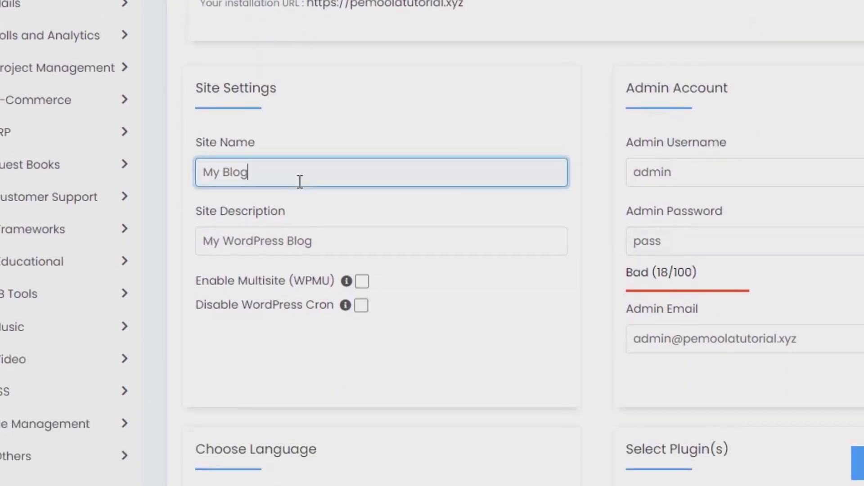
key("BackSpace")
key("BackSpace")
key("BackSpace")
key("BackSpace")
key("BackSpace")
key("BackSpace")
key("BackSpace")
type("SM ")
type("N 1 IN")
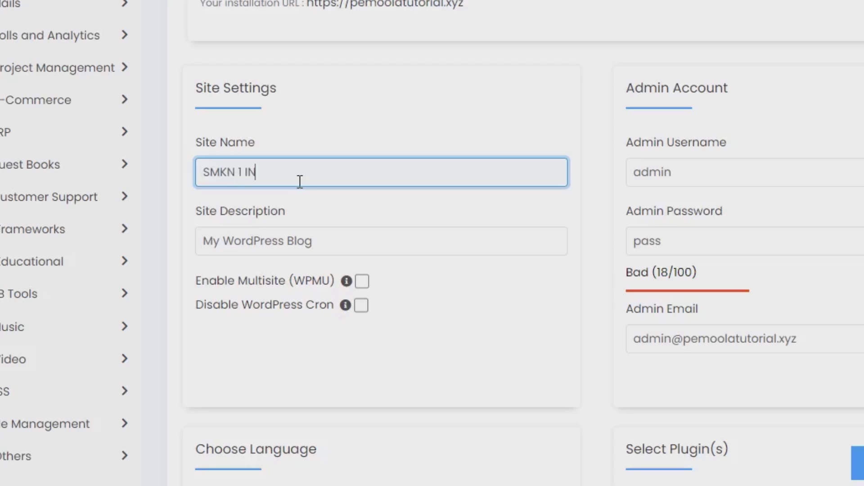
type("DONESIA RAYA")
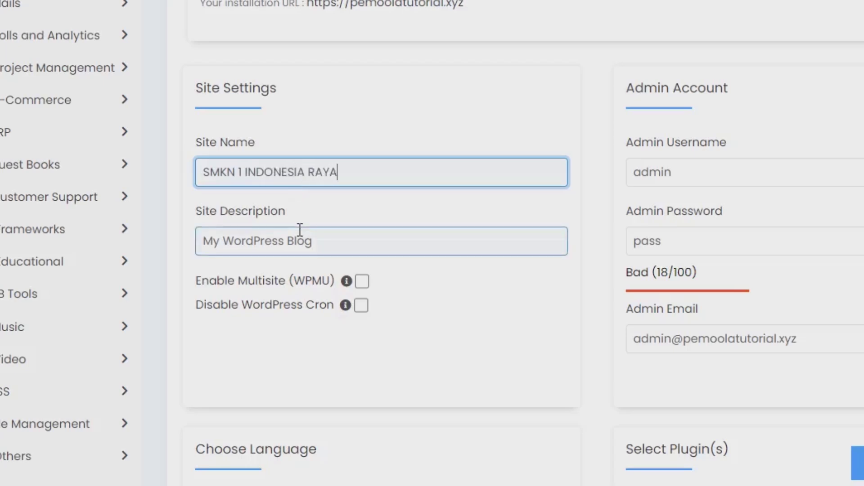
key("Tab")
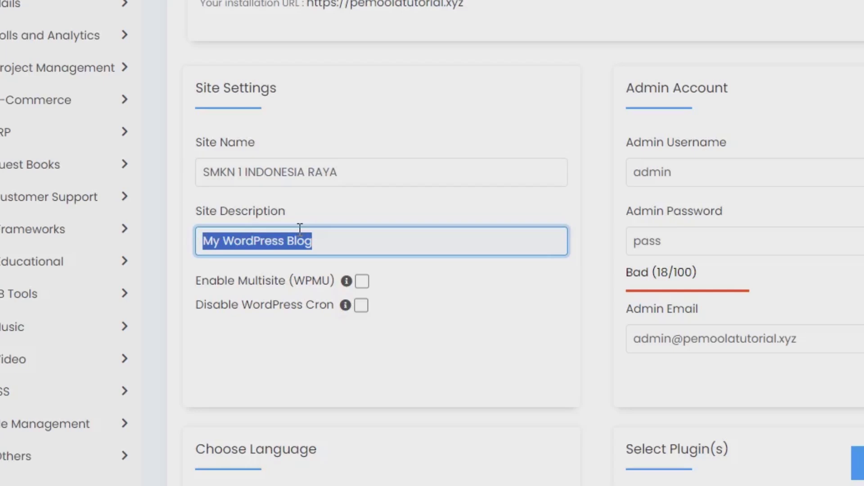
type("Sek")
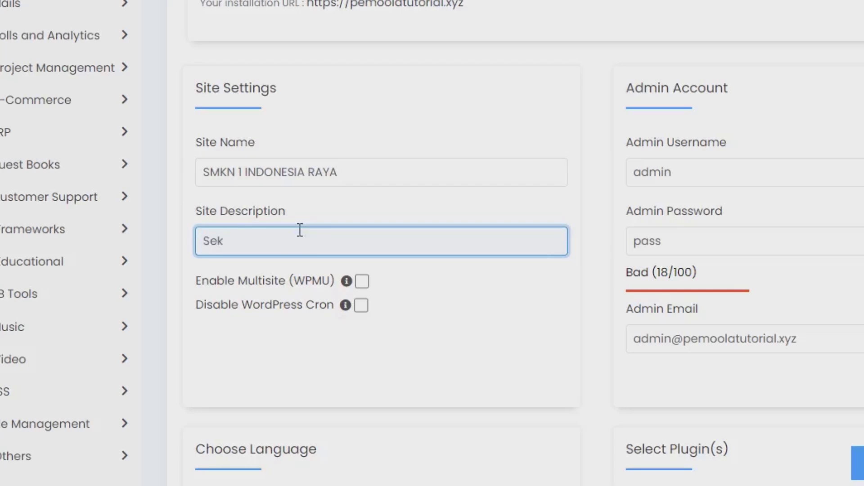
type("olah Unggu")
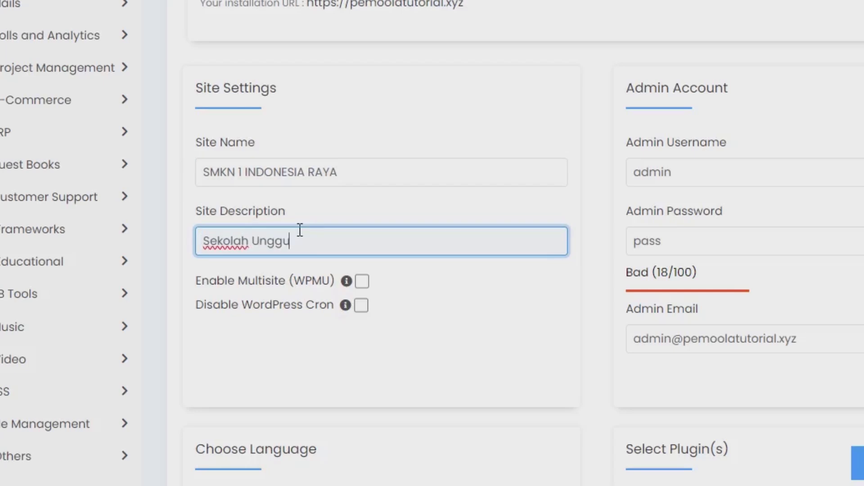
type("lan")
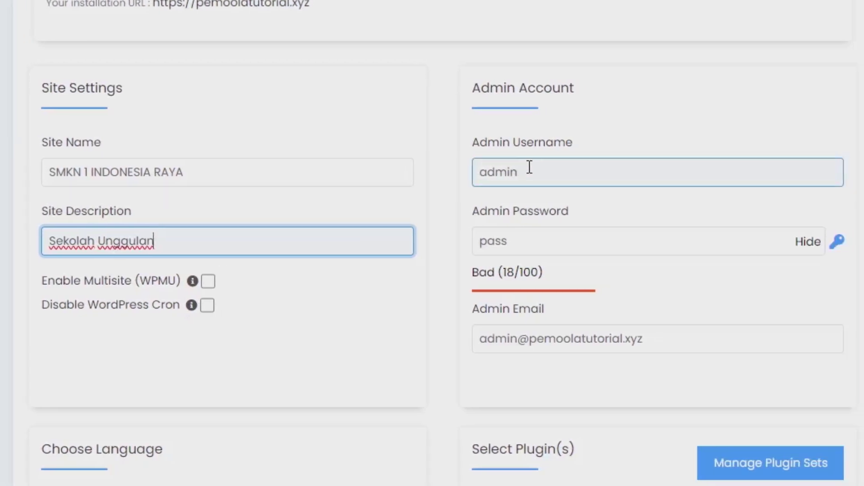
Replace the default admin username and generate a strong admin password
left_click(529, 167)
double_click(529, 167)
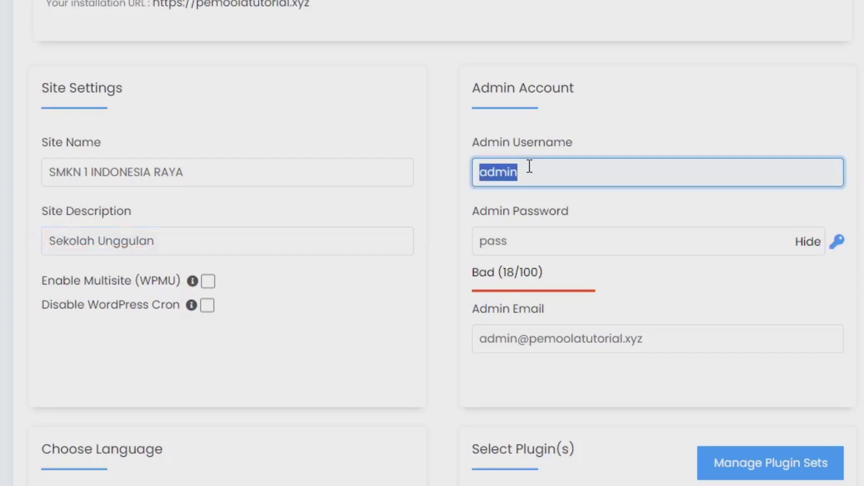
type("webpemoola")
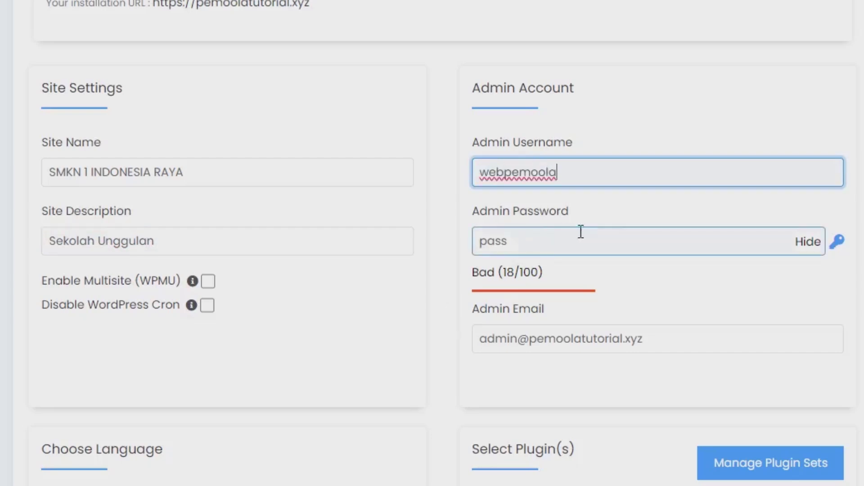
left_click(838, 243)
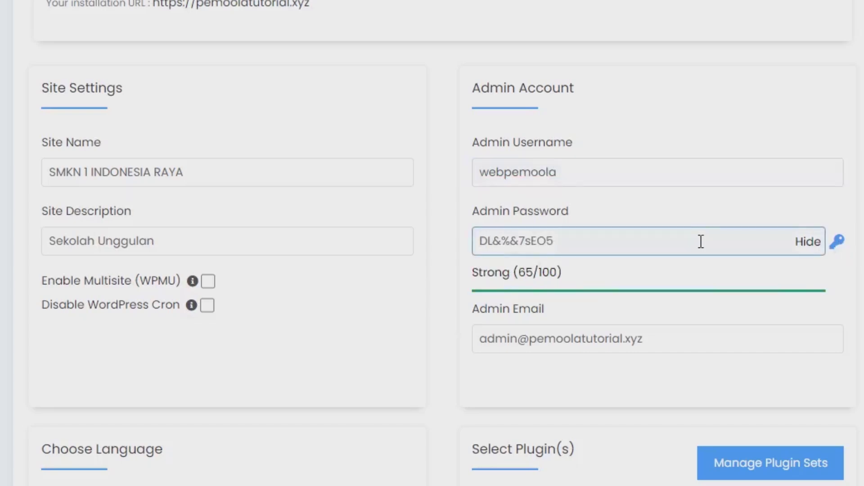
left_click(701, 242)
key("ctrl+a")
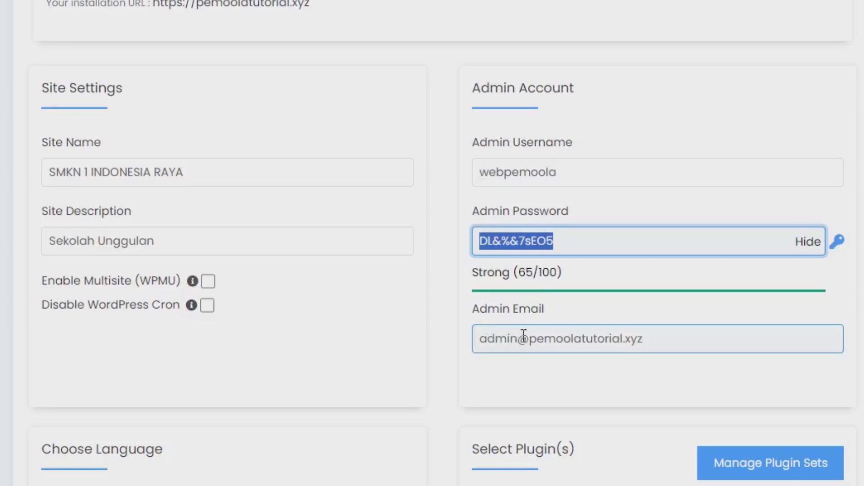
left_click_drag(520, 337, 480, 327)
left_click(498, 340)
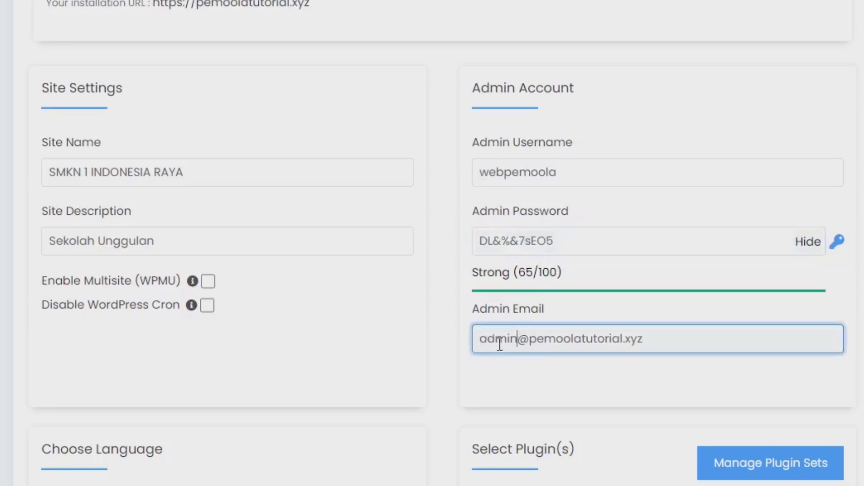
Set the site language to Indonesian
scroll(493, 335, "down", 6)
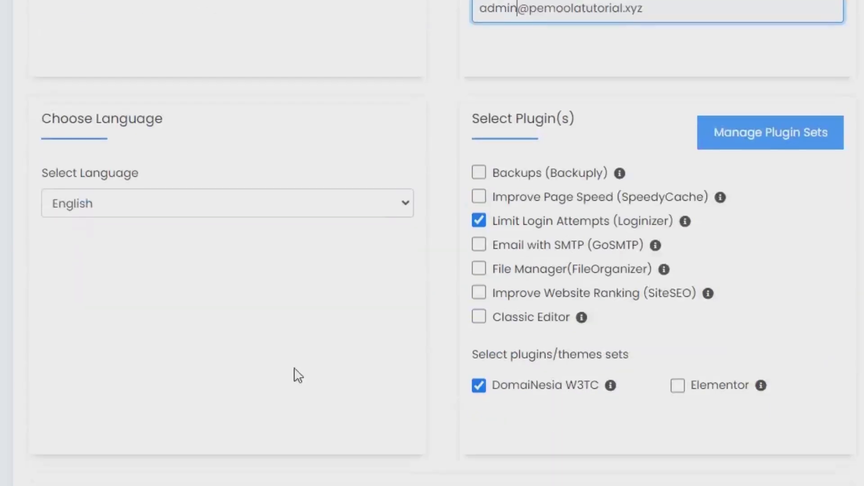
left_click(97, 207)
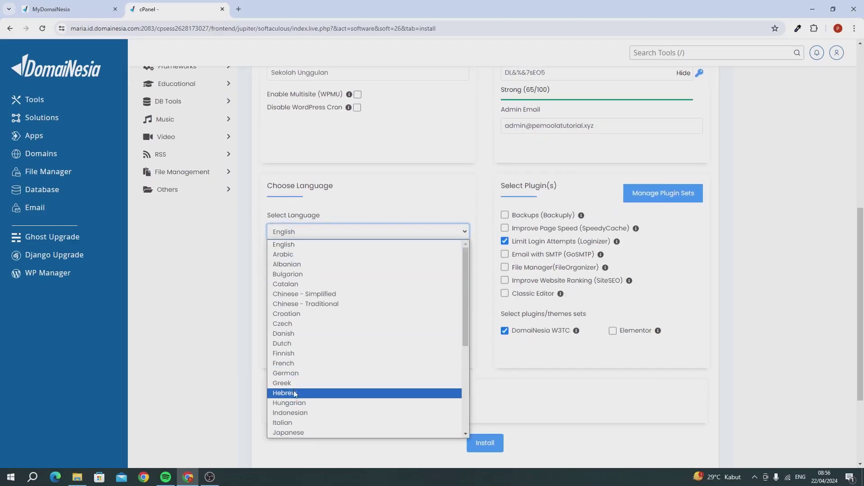
left_click(298, 413)
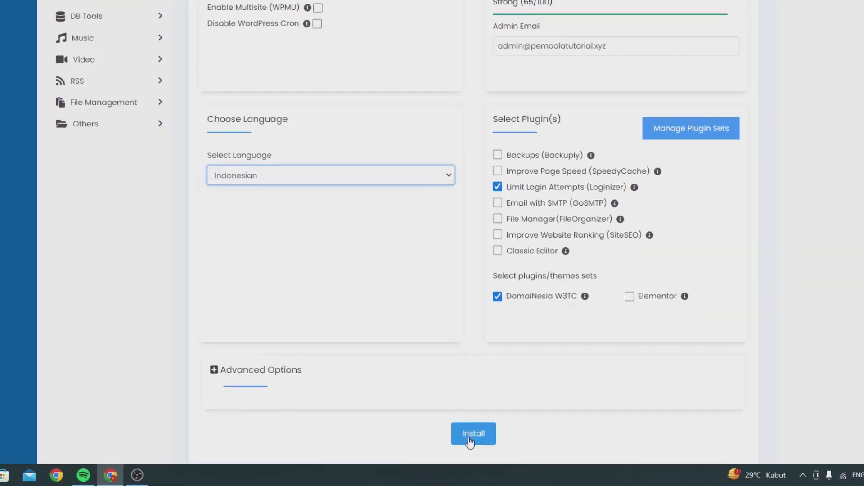
Run the WordPress install and open the new pemoolatutorial.xyz site to check it
left_click(414, 401)
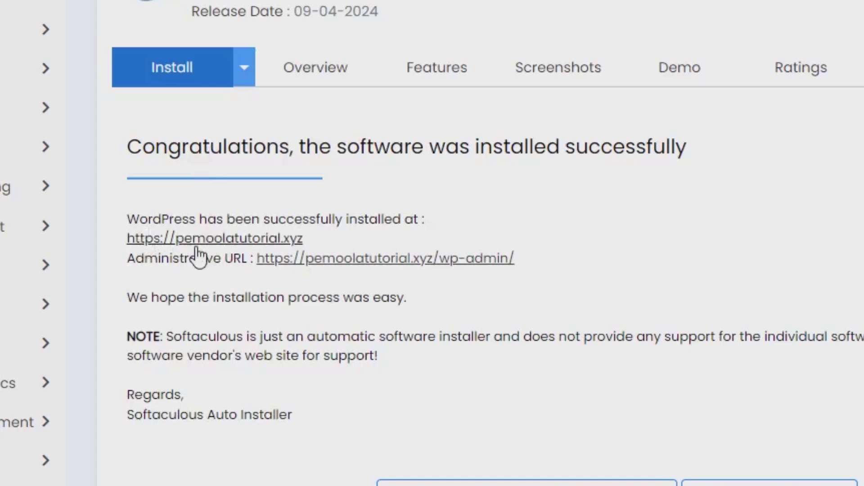
left_click(208, 243)
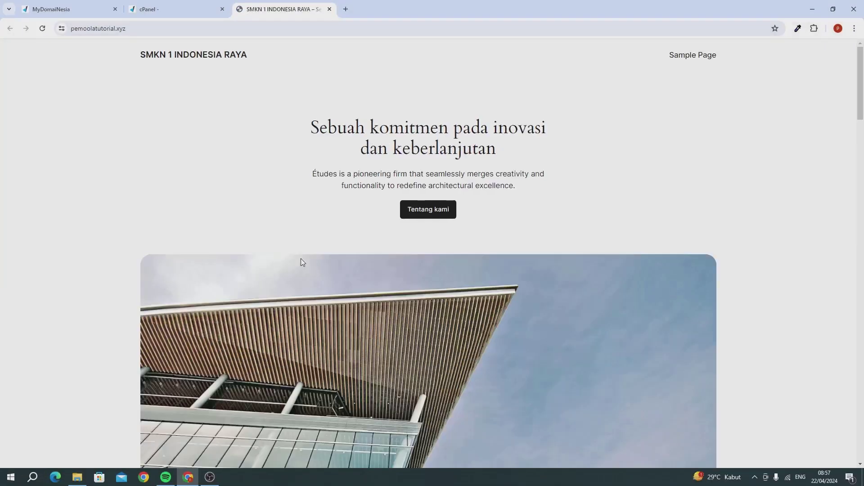
scroll(303, 263, "down", 8)
scroll(301, 261, "down", 7)
scroll(299, 261, "up", 14)
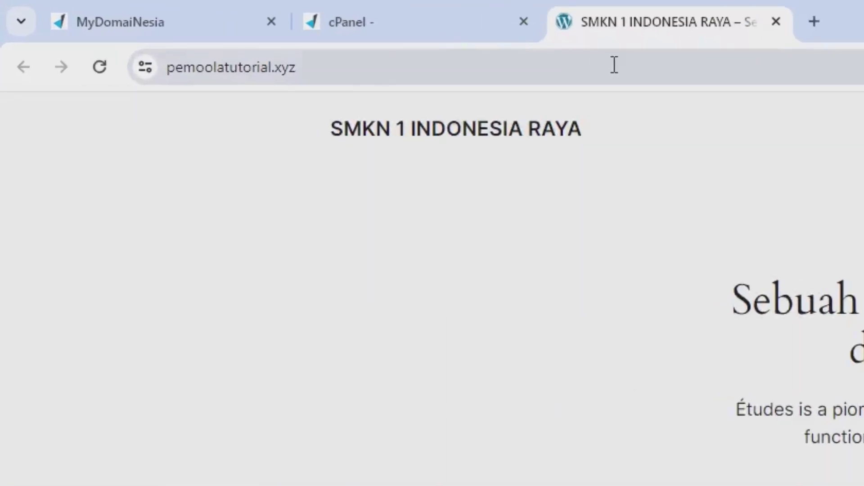
Go to pemoolatutorial.xyz/wp-admin to reach the WordPress login page
double_click(261, 27)
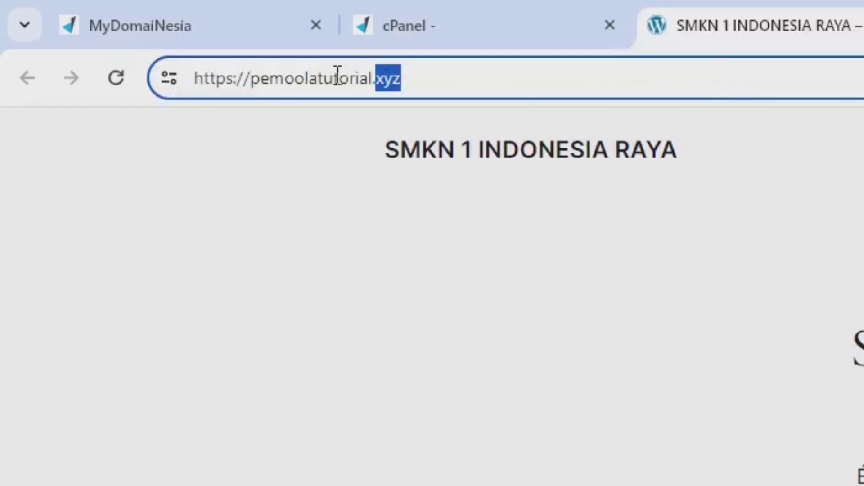
left_click(435, 79)
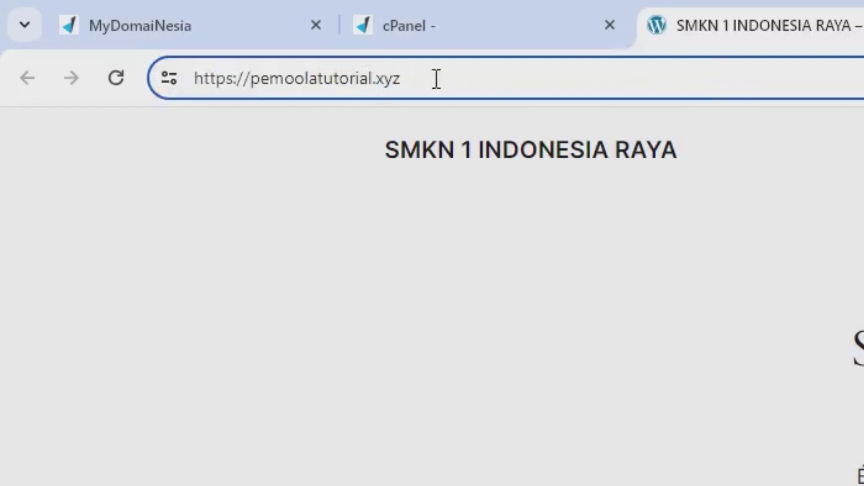
type("/")
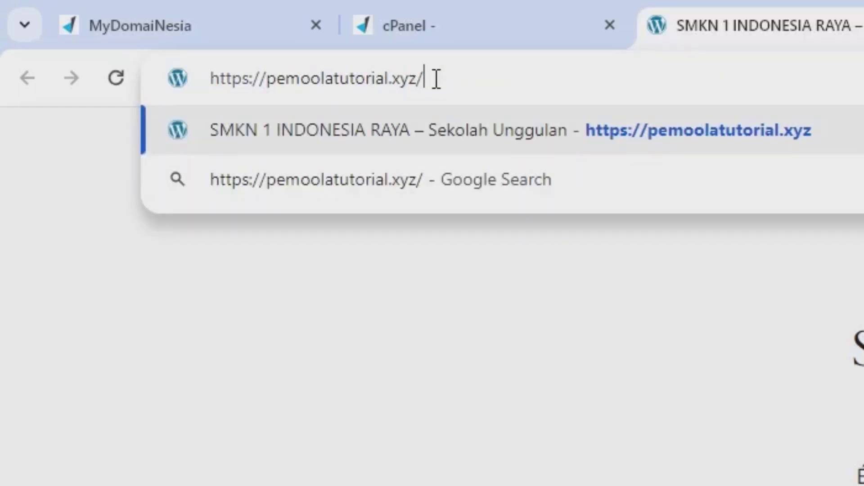
type("wp-ad")
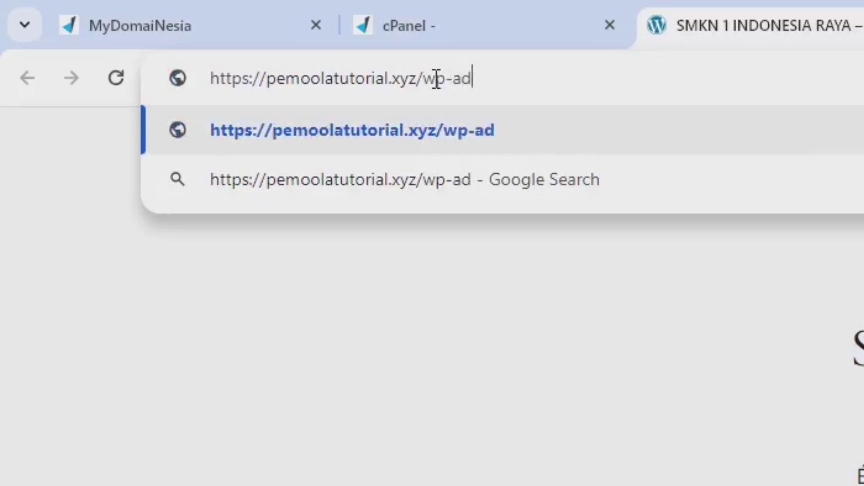
type("min")
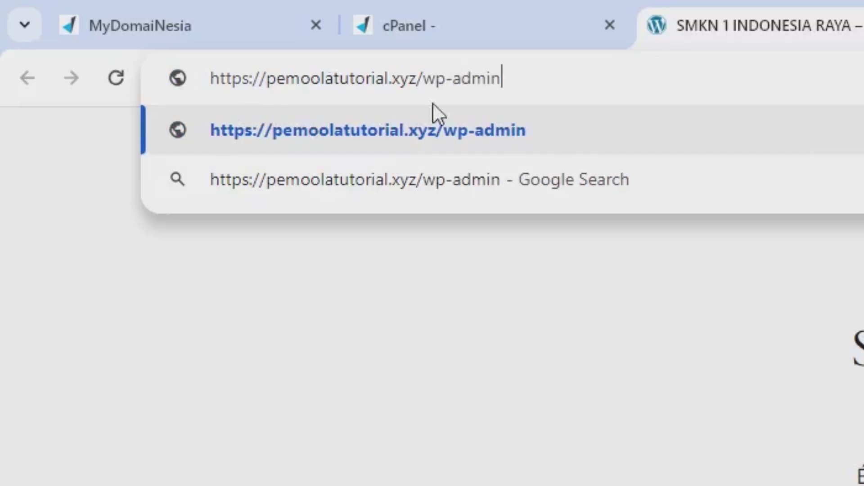
key("Return")
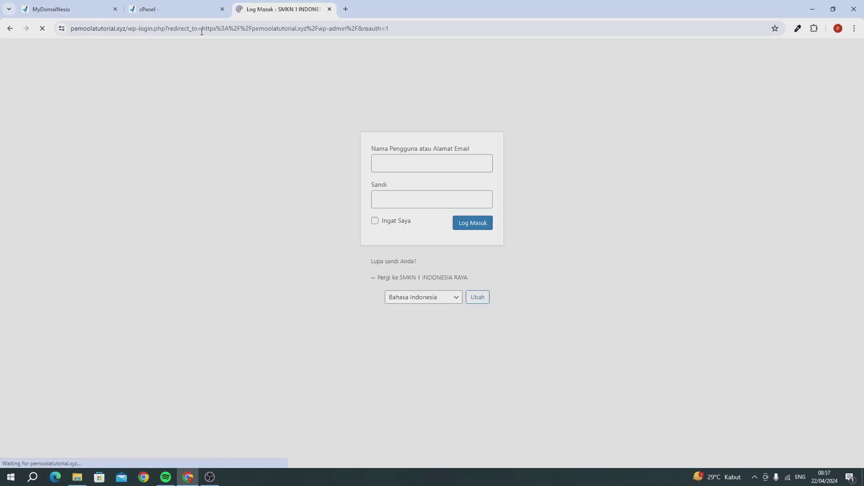
Log in with the admin username and the saved password via Log Masuk
left_click(397, 165)
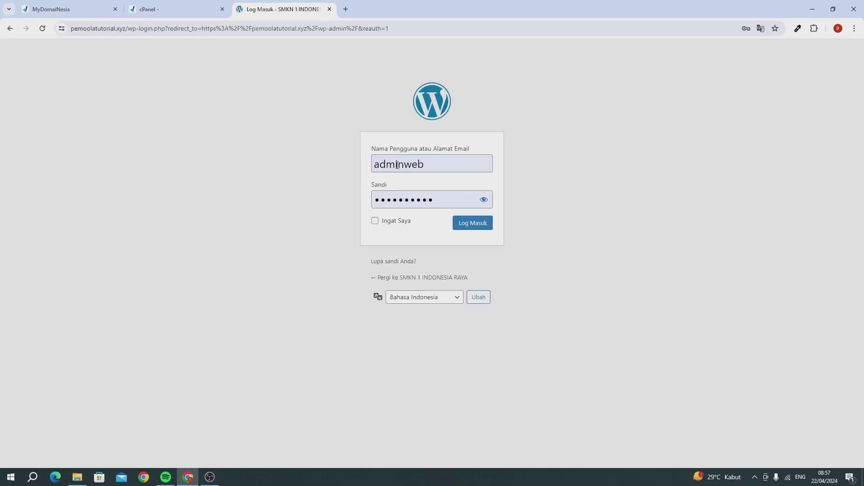
key("ctrl+a")
left_click(396, 165)
key("ctrl+a")
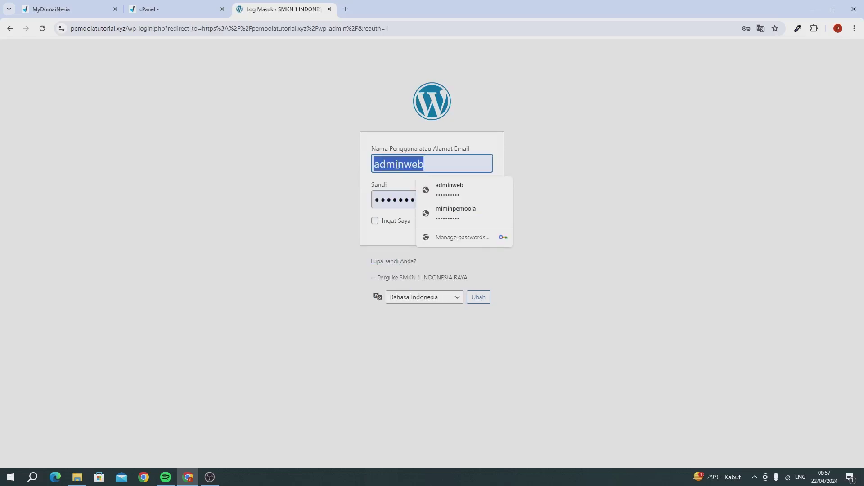
type("web")
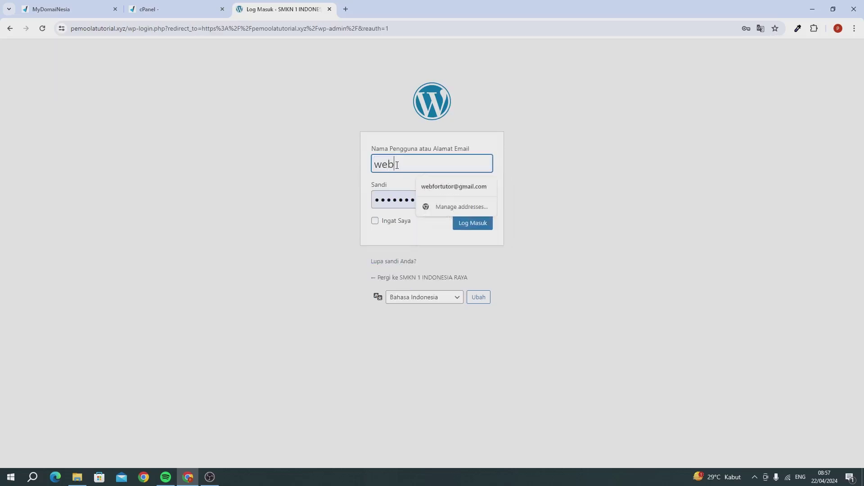
type("pemoola")
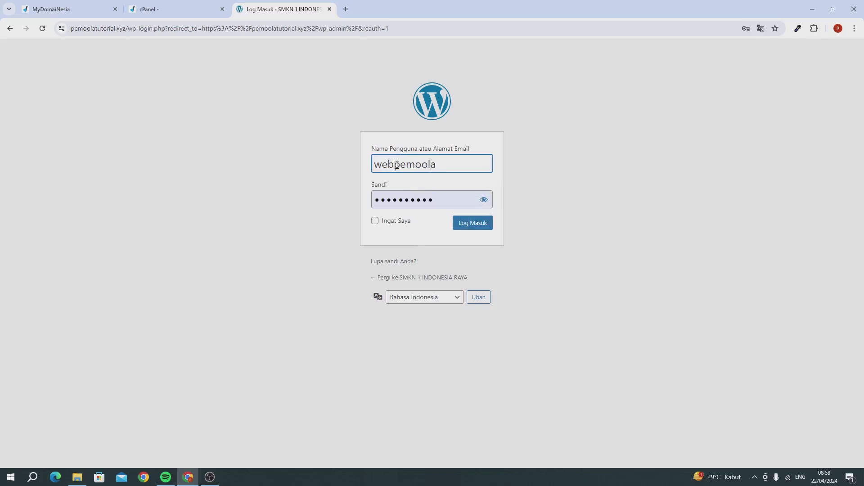
left_click(388, 201)
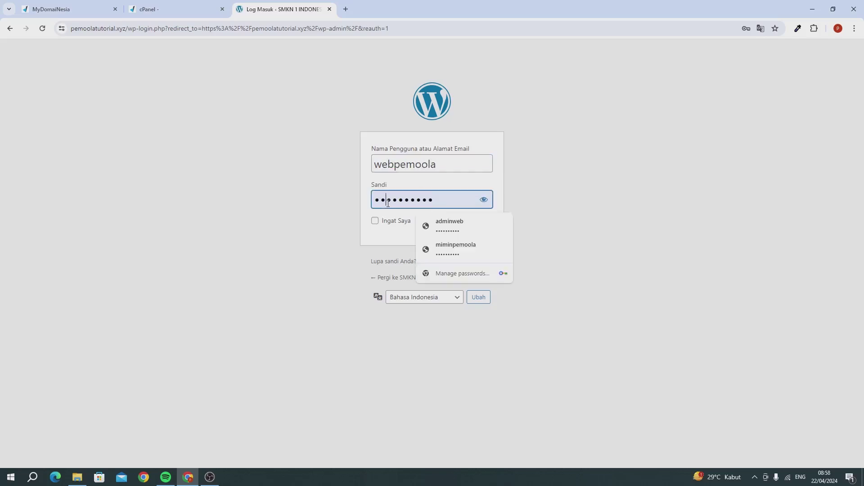
double_click(388, 202)
key("End")
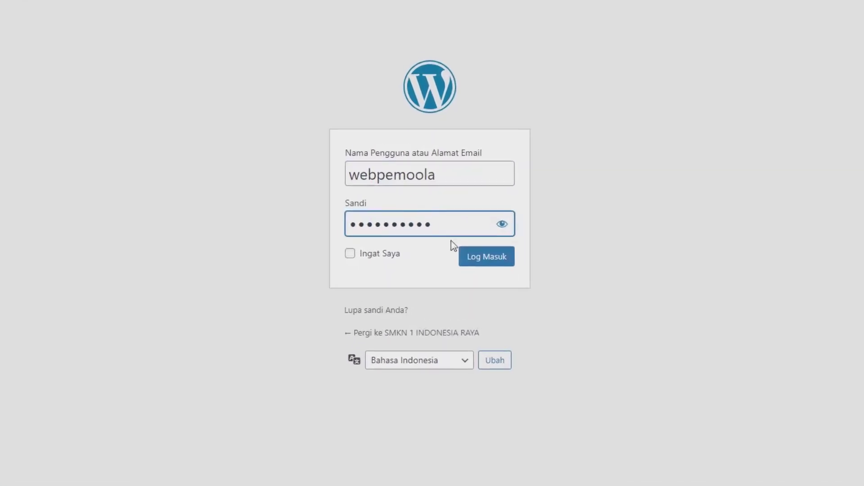
left_click(464, 225)
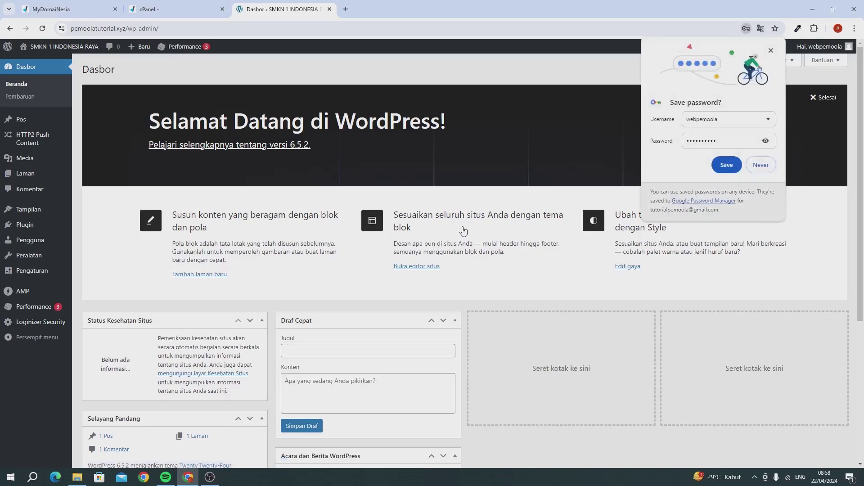
Save the login in Chrome, then close the MyDomaiNesia and cPanel tabs
left_click(717, 168)
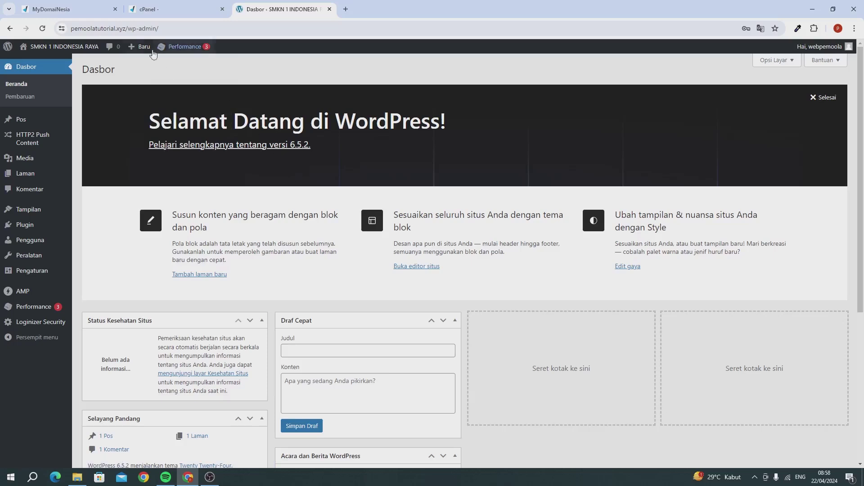
left_click(118, 12)
left_click(118, 12)
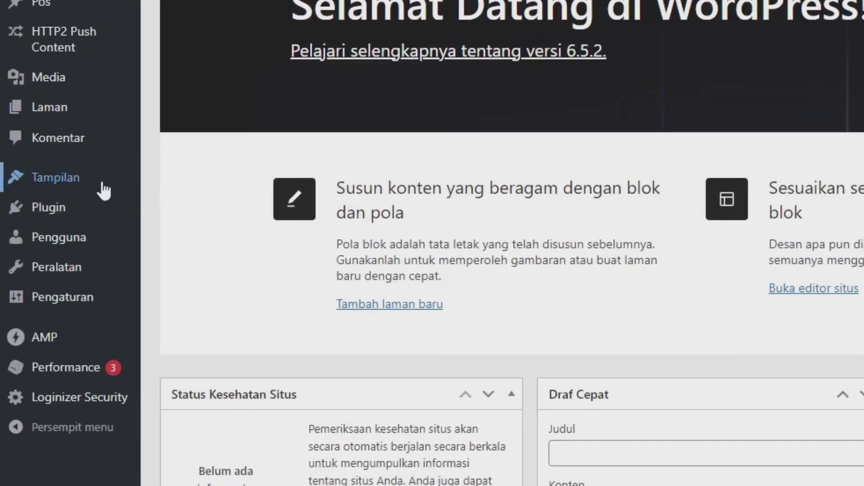
Install and activate the Astra theme from Tampilan > Tema > Tambahkan Tema Baru
mouse_move(47, 213)
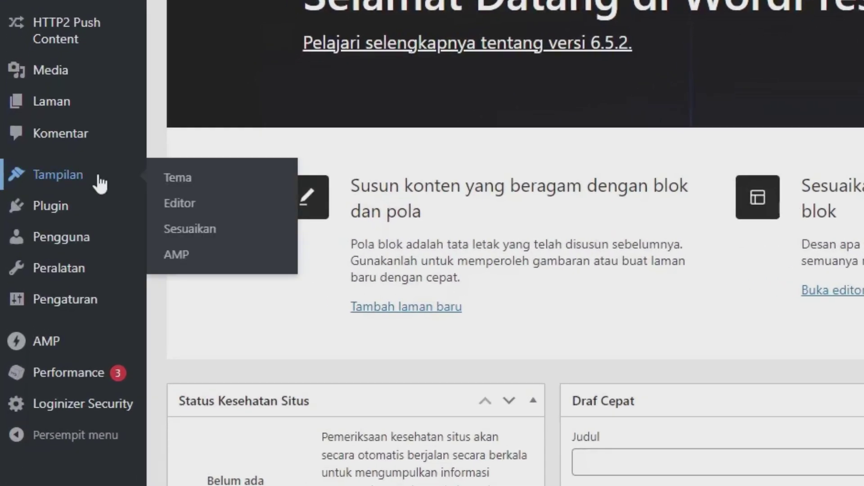
left_click(168, 179)
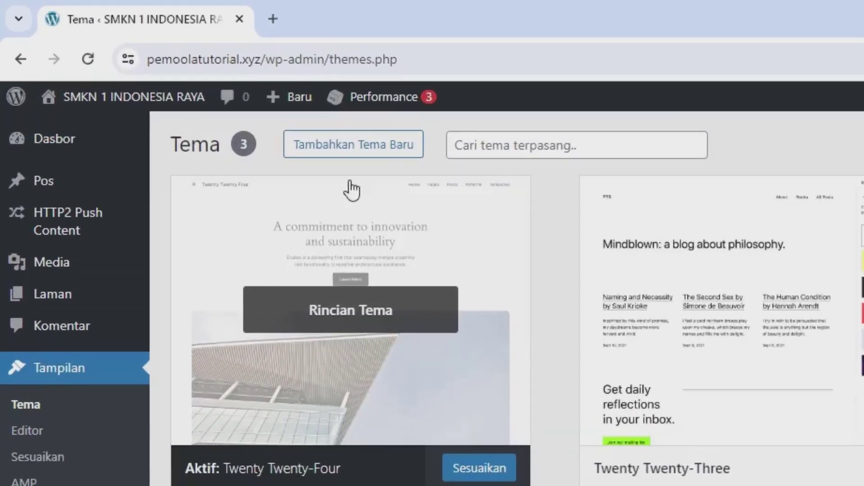
left_click(214, 82)
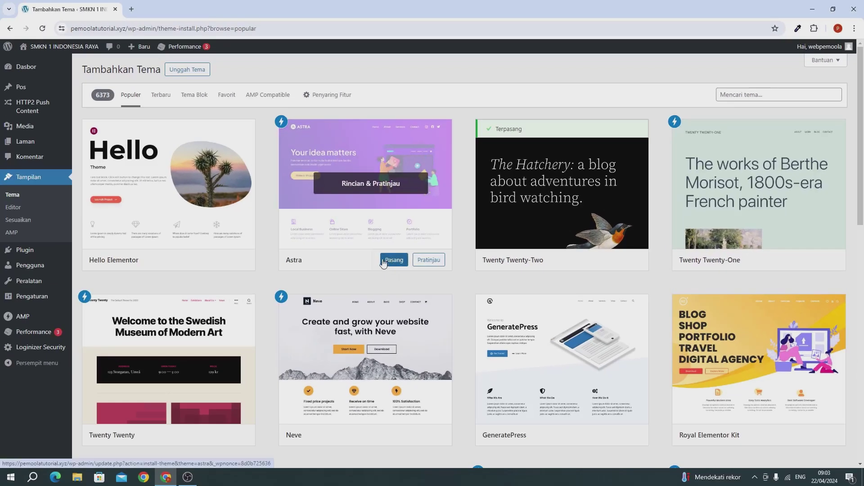
left_click(391, 261)
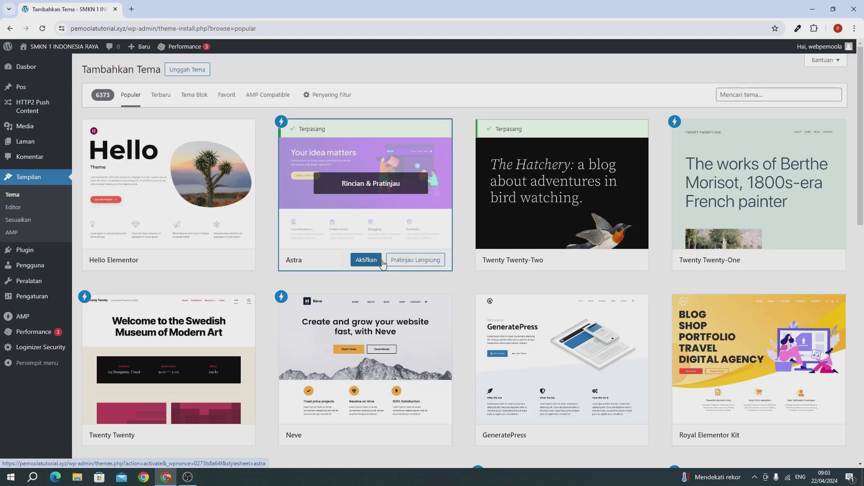
left_click(368, 260)
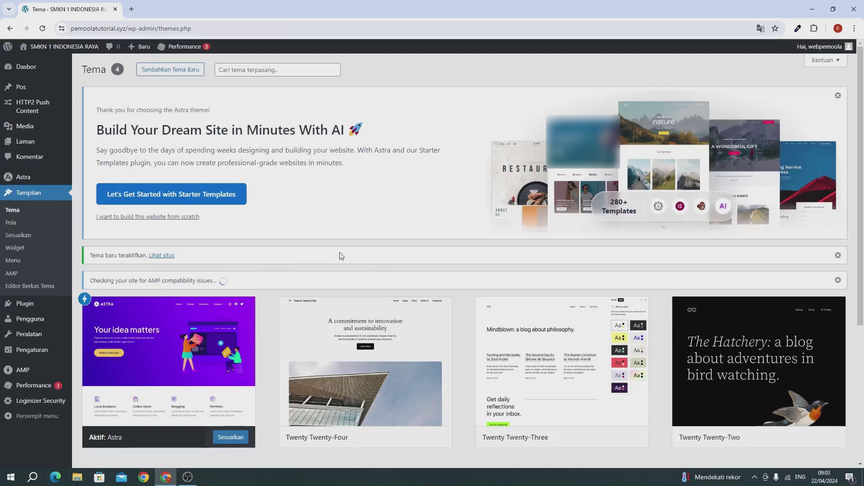
Open Kunjungi Situs in a new tab, view the Astra-styled site, then return to Tema
mouse_move(43, 64)
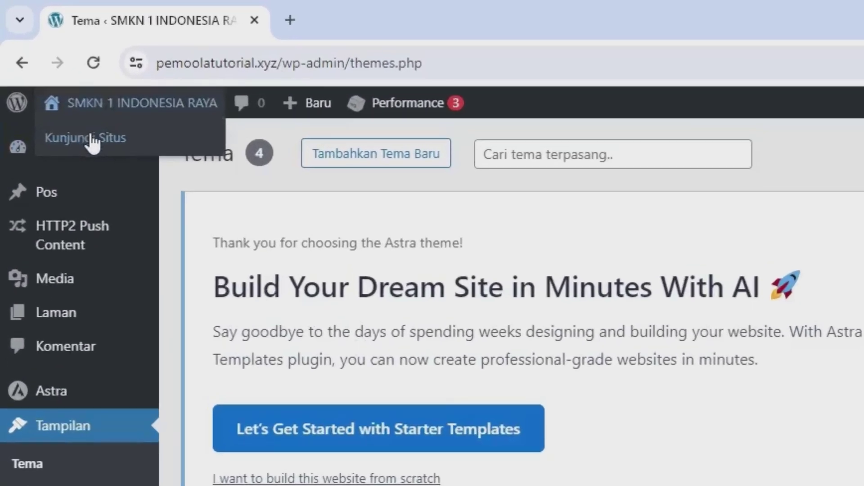
right_click(92, 138)
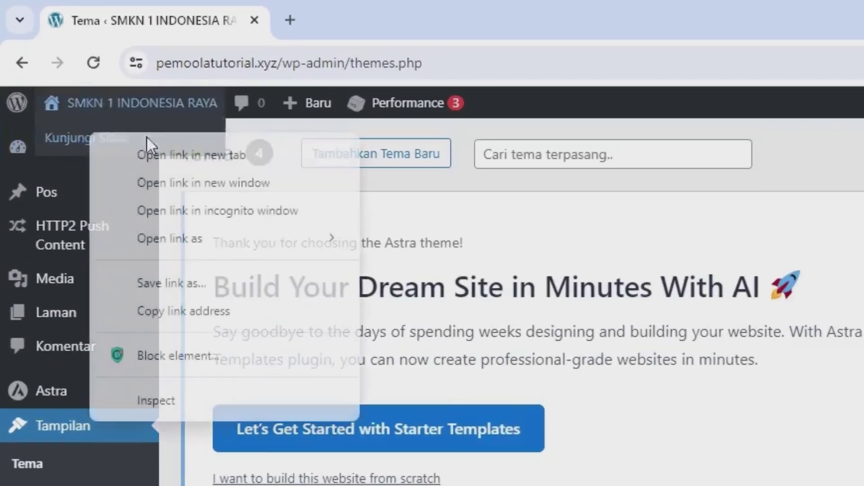
left_click(181, 155)
left_click(308, 10)
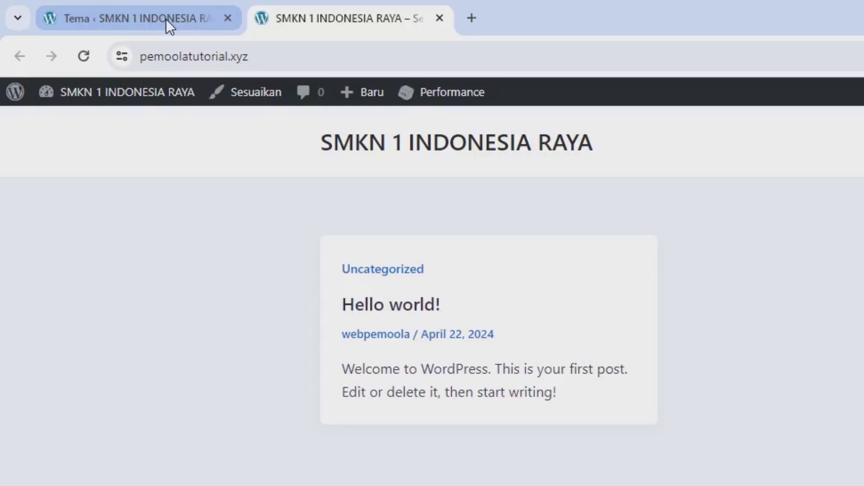
left_click(84, 10)
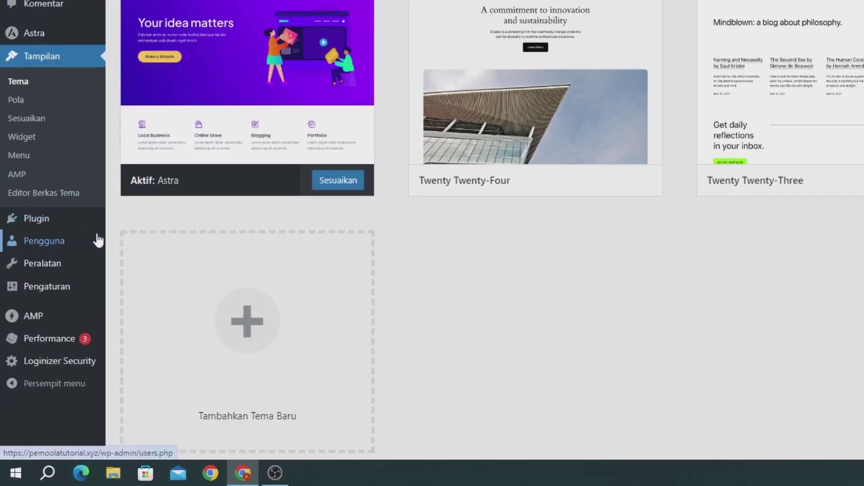
Search plugins for 'elementor', then install and activate the Elementor plugin
mouse_move(39, 307)
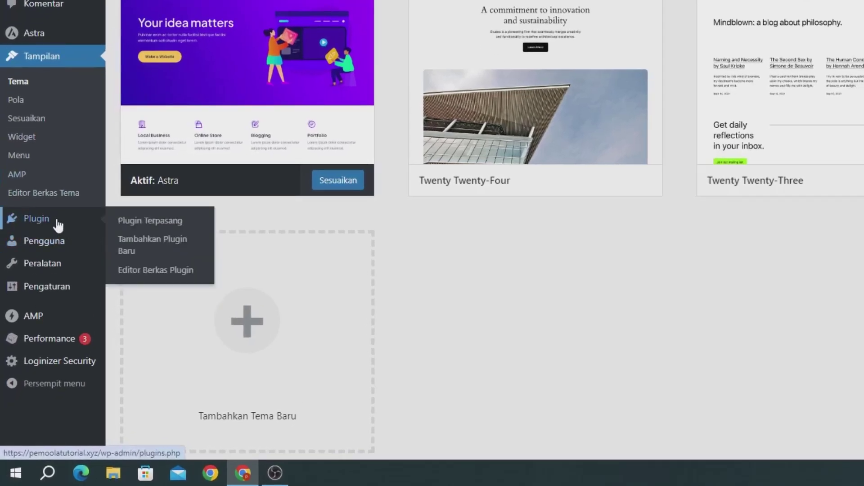
left_click(171, 252)
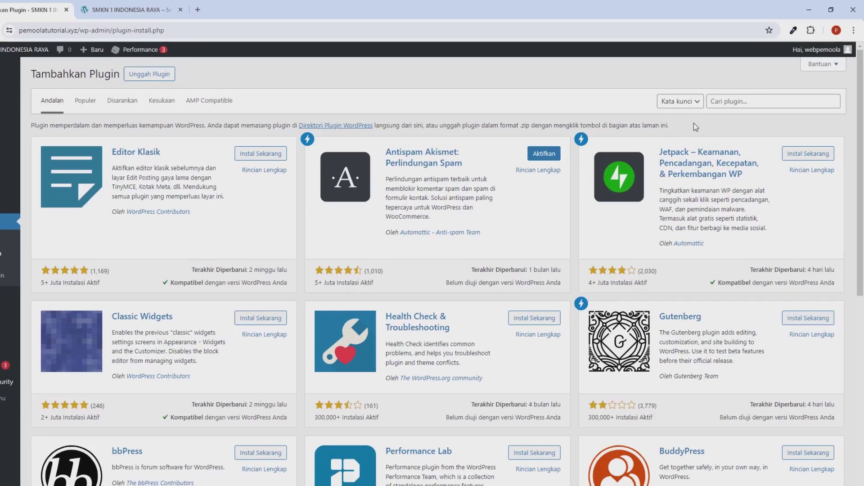
left_click(733, 97)
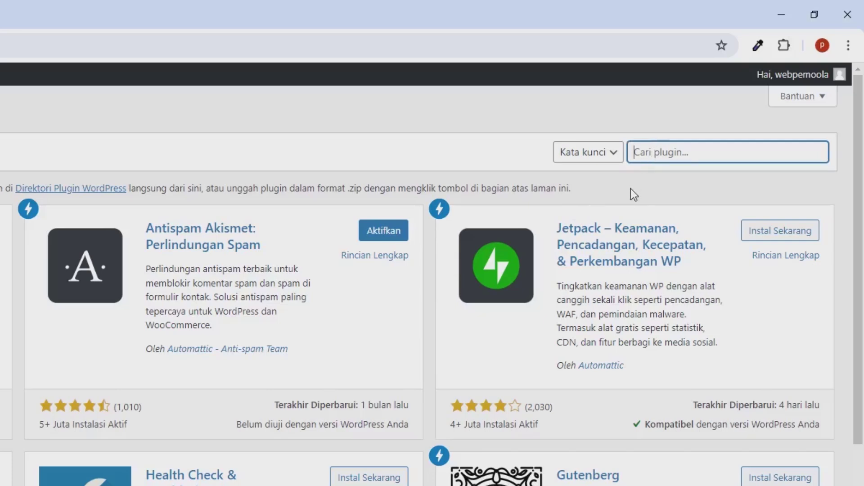
type("elementor")
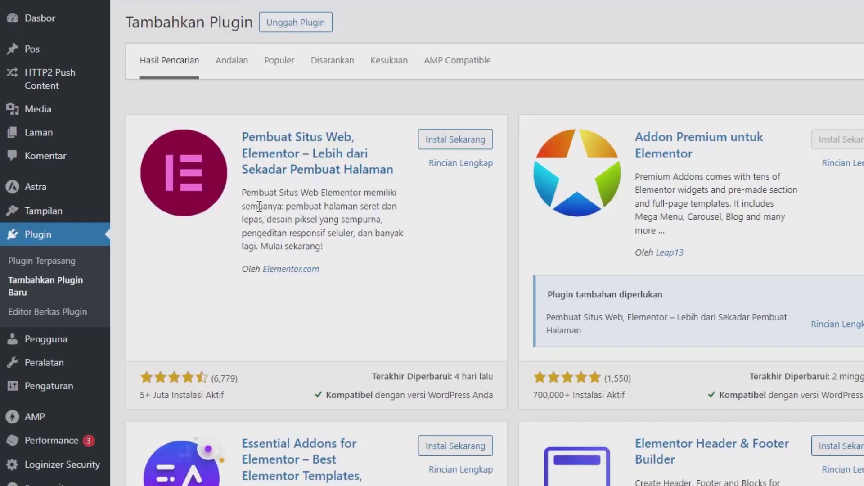
left_click(445, 144)
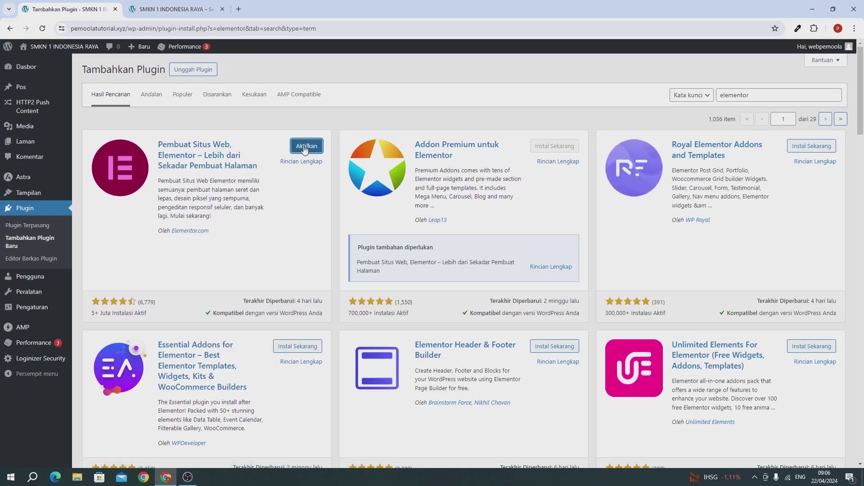
left_click(304, 147)
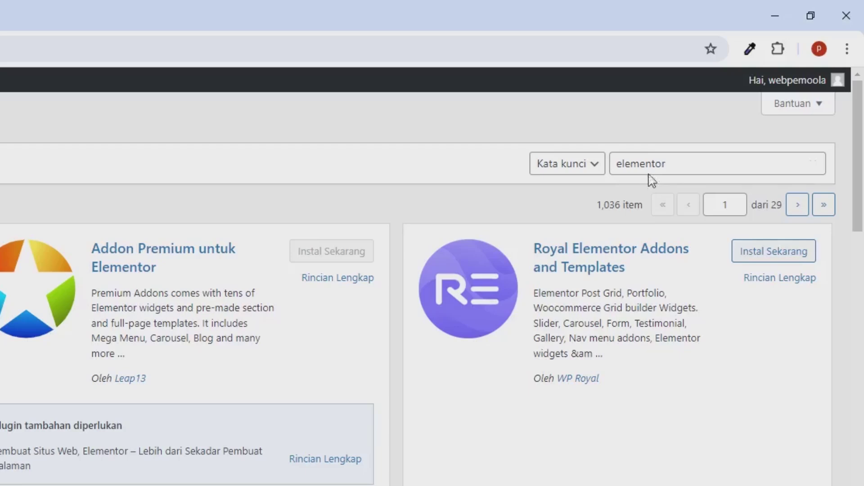
double_click(651, 164)
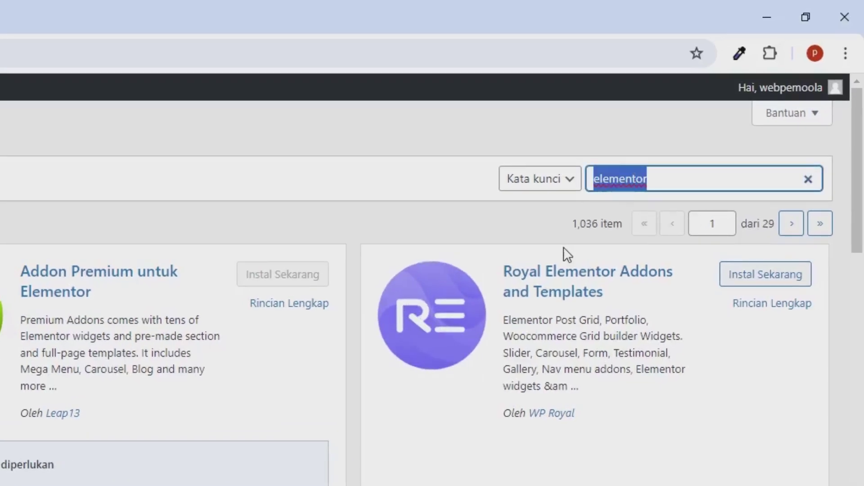
Search 'essential', install and activate Essential Addons for Elementor, then reload the page
type("esse")
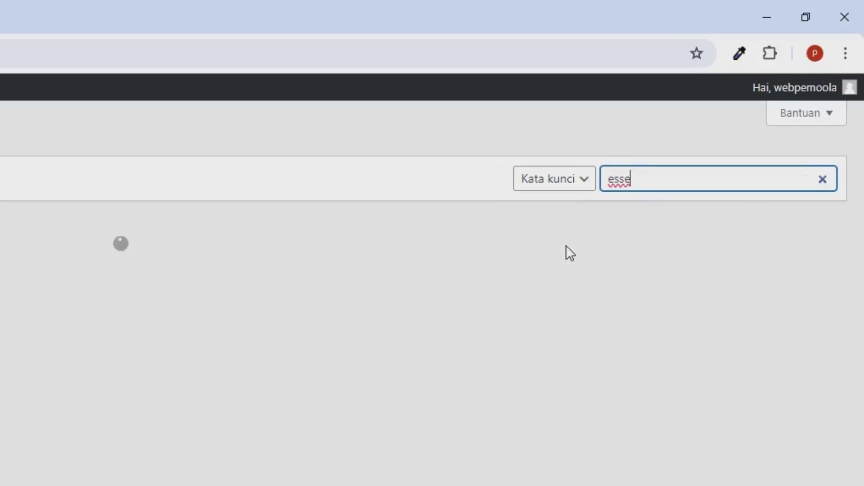
type("ntial")
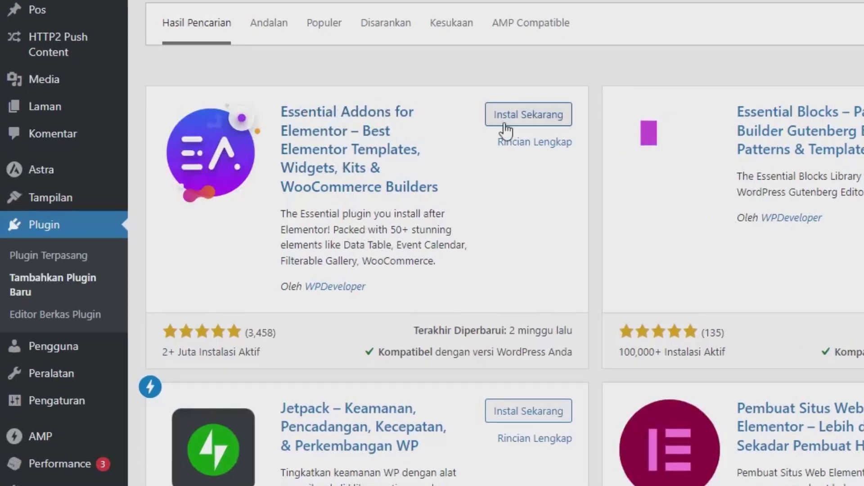
left_click(504, 127)
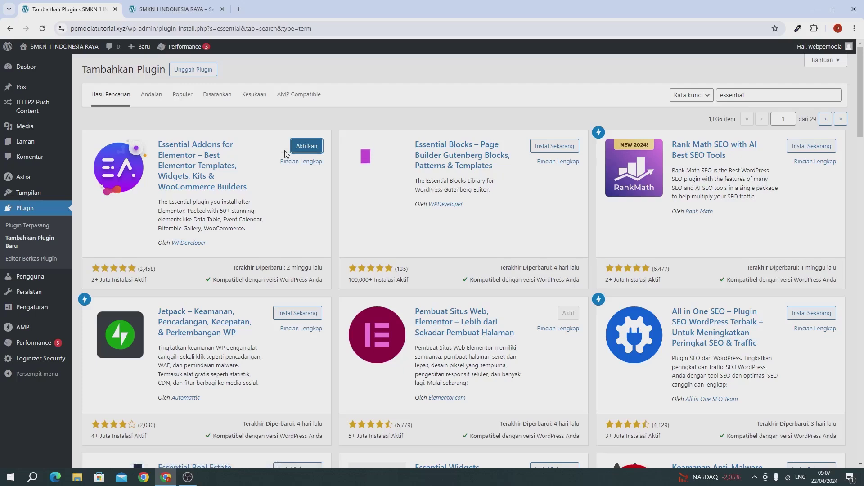
left_click(317, 151)
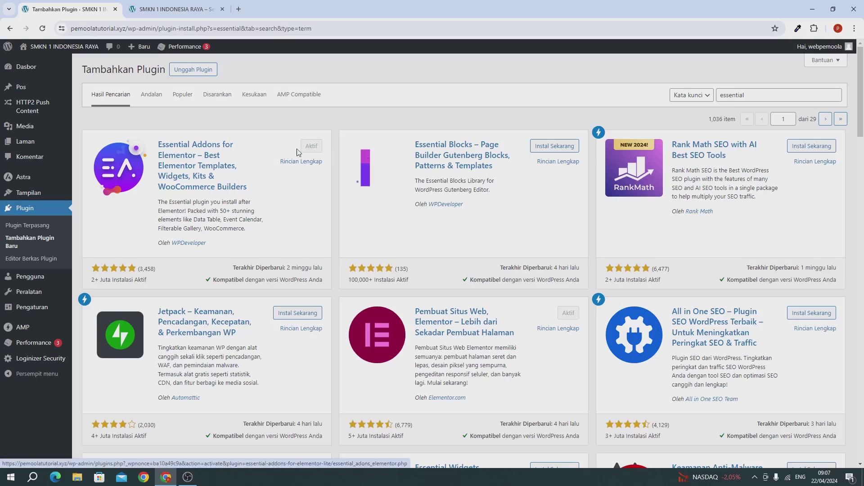
left_click(41, 30)
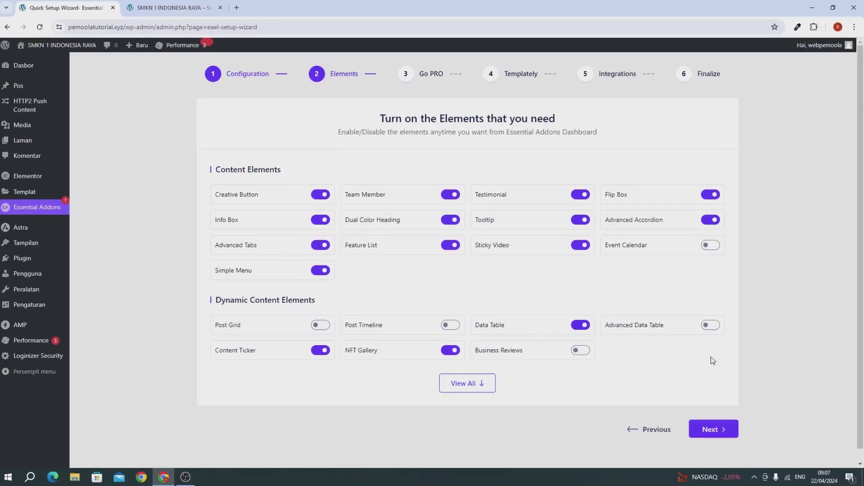
Finish the Essential Addons wizard, skipping Templately and choosing No Thanks on data sharing
left_click(705, 430)
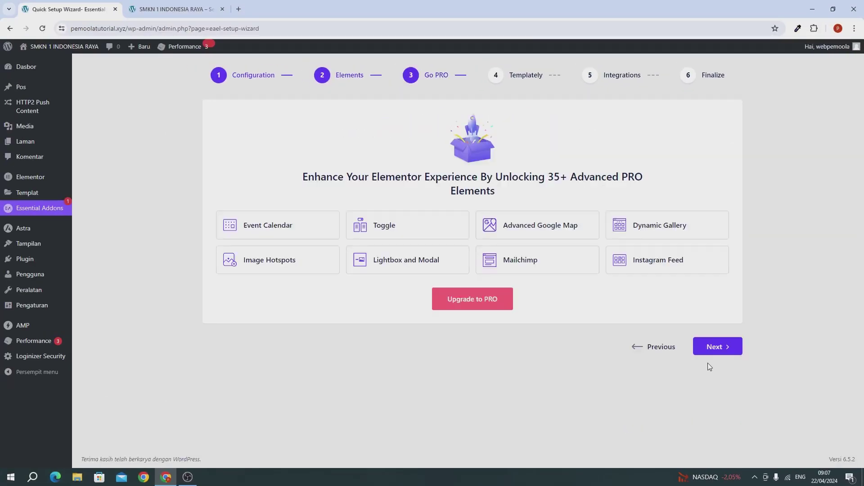
left_click(715, 347)
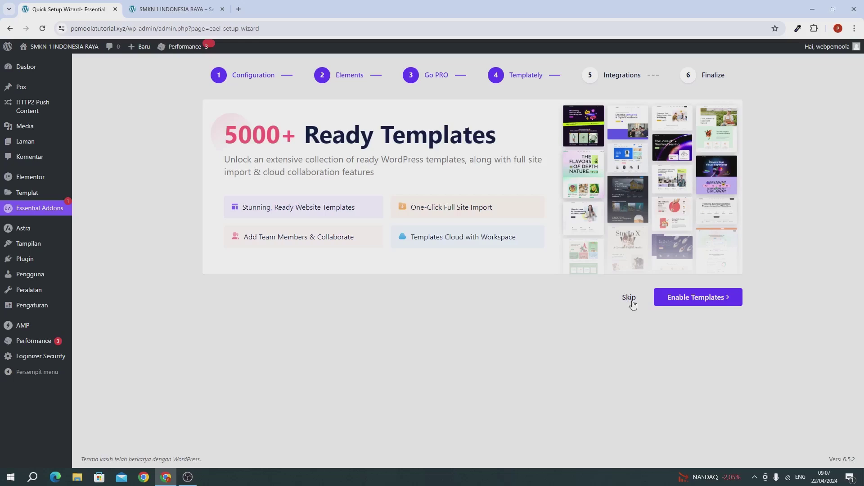
left_click(629, 298)
scroll(633, 313, "down", 1)
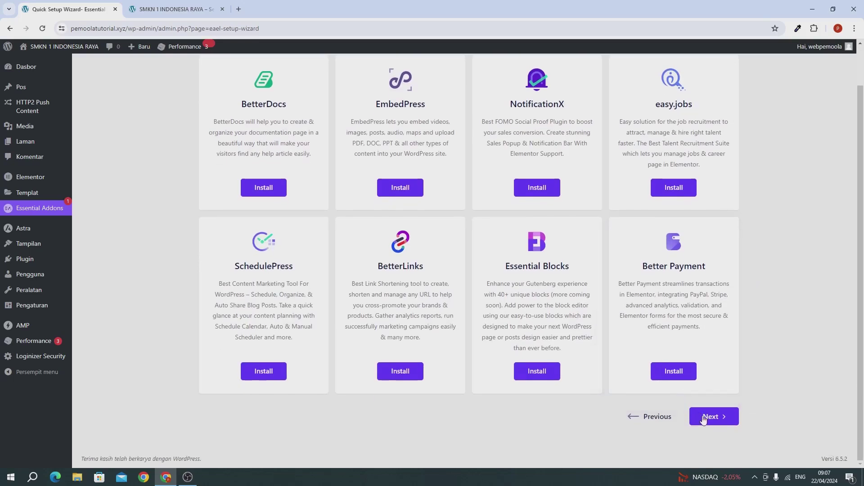
left_click(704, 417)
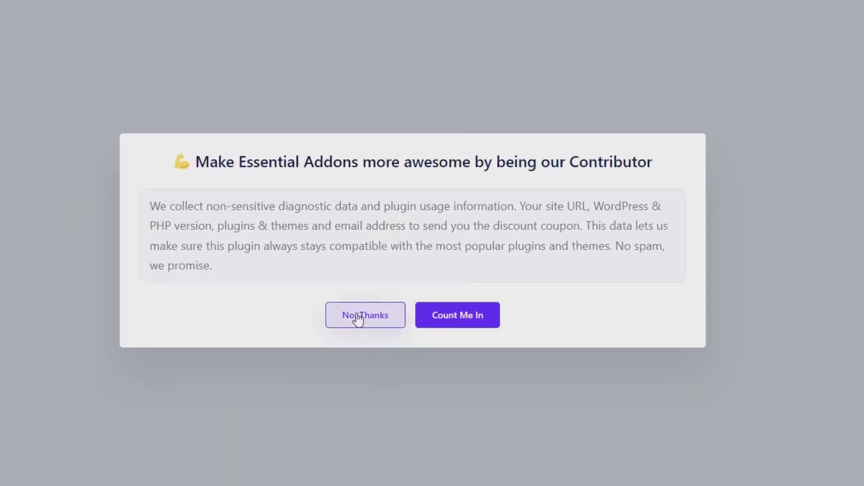
left_click(358, 318)
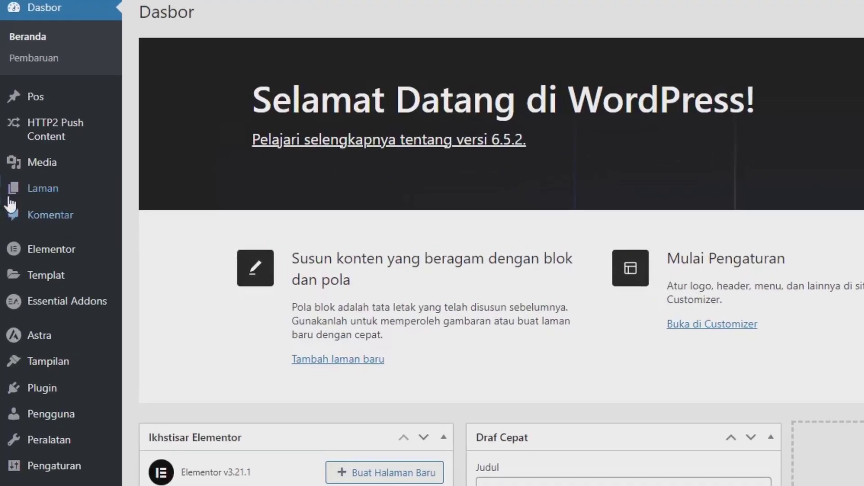
Create and publish a new page titled 'Home', then return to the pages list
mouse_move(6, 174)
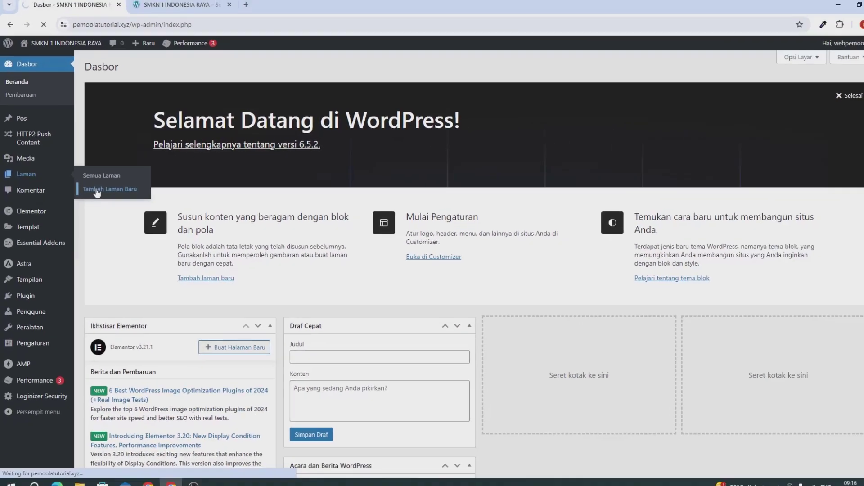
left_click(177, 221)
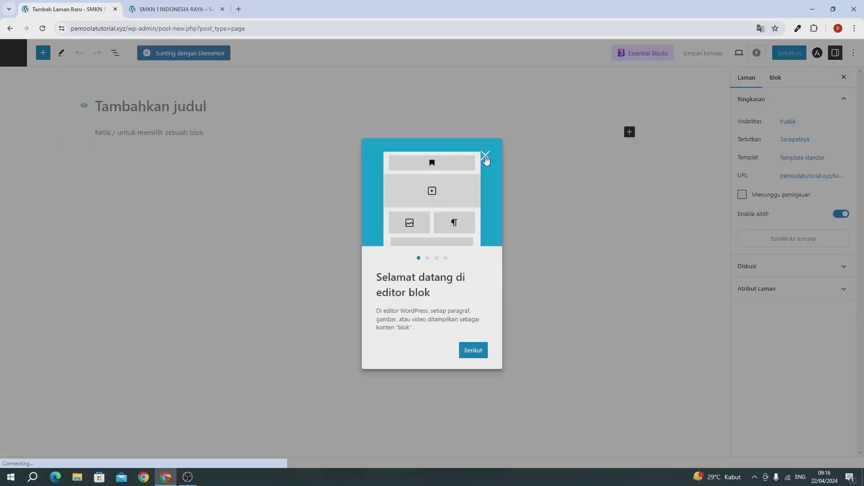
left_click(485, 157)
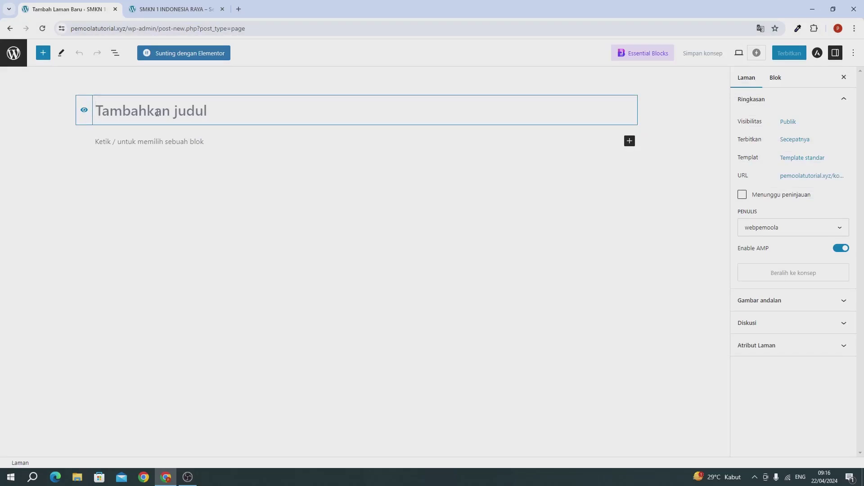
type("Home")
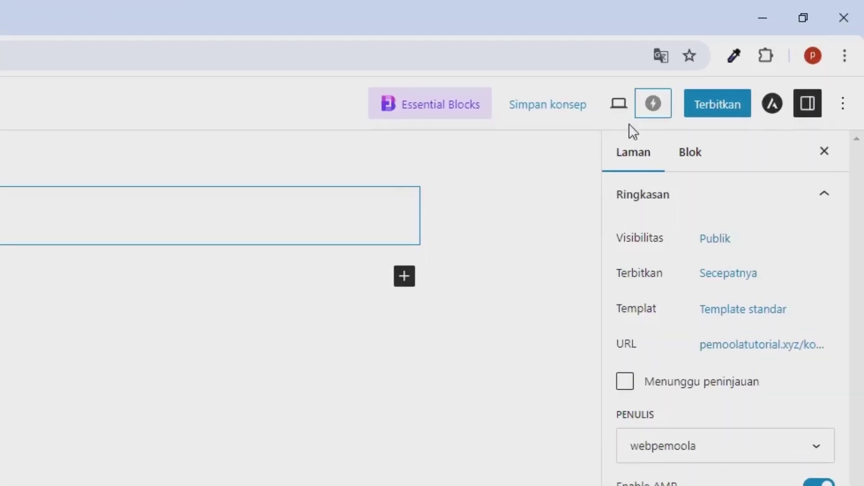
left_click(702, 105)
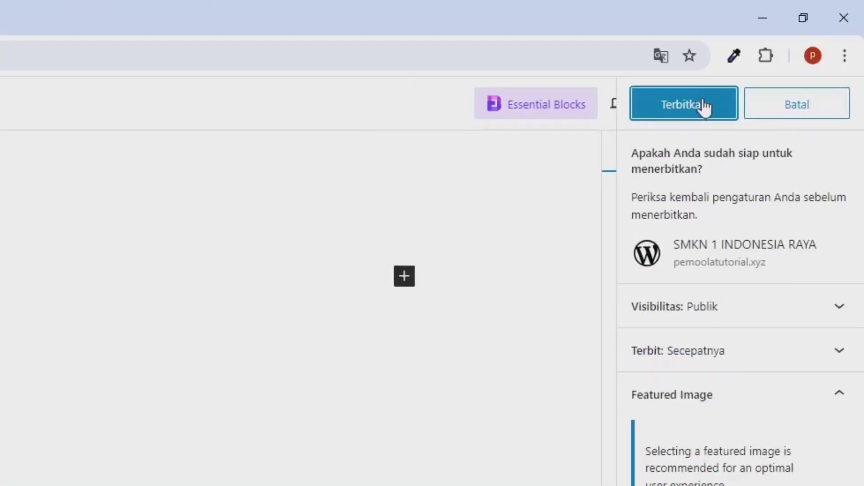
left_click(704, 105)
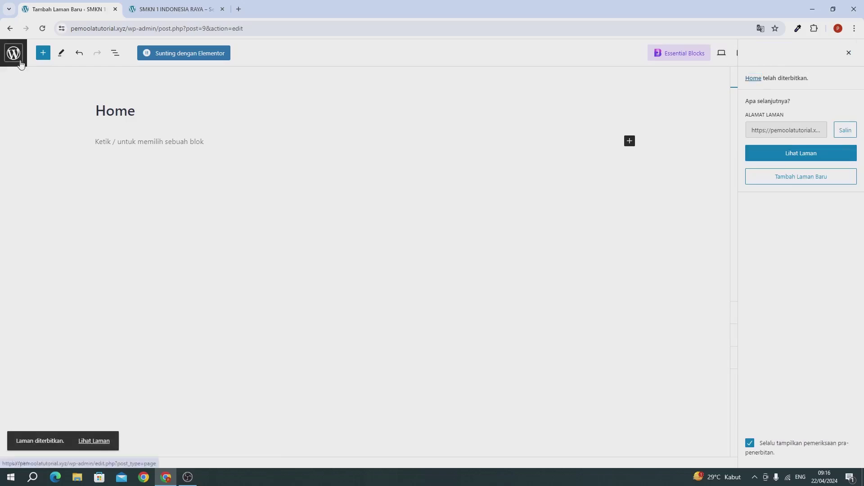
left_click(20, 62)
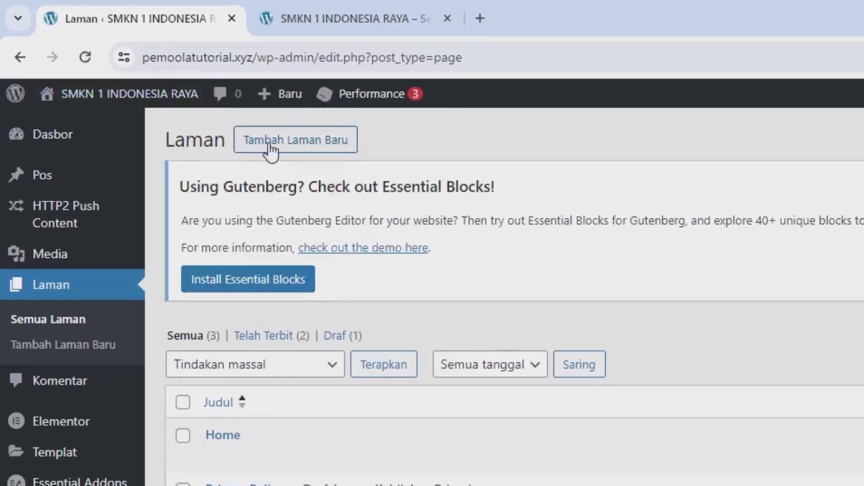
Create and publish a page titled 'Program', then return to the pages list
left_click(140, 75)
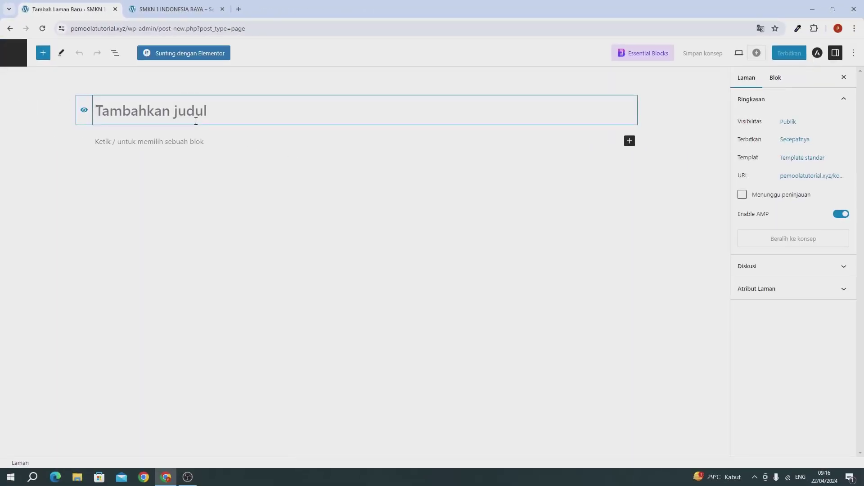
type("Progra")
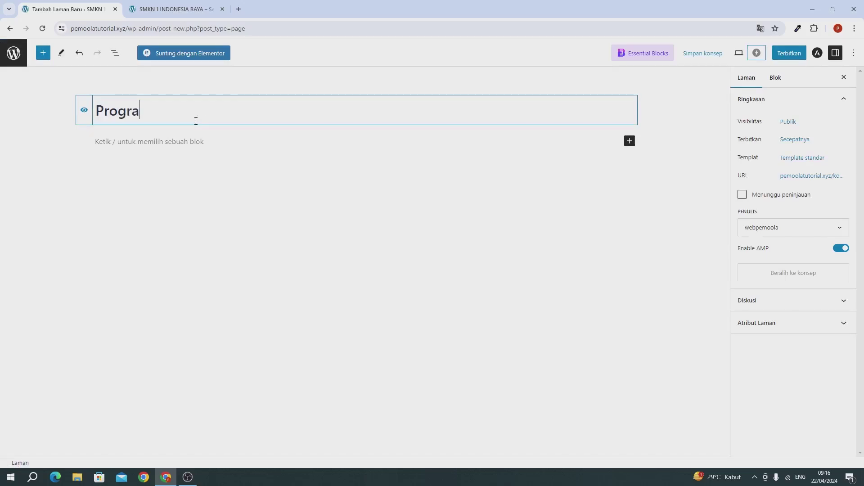
type("m")
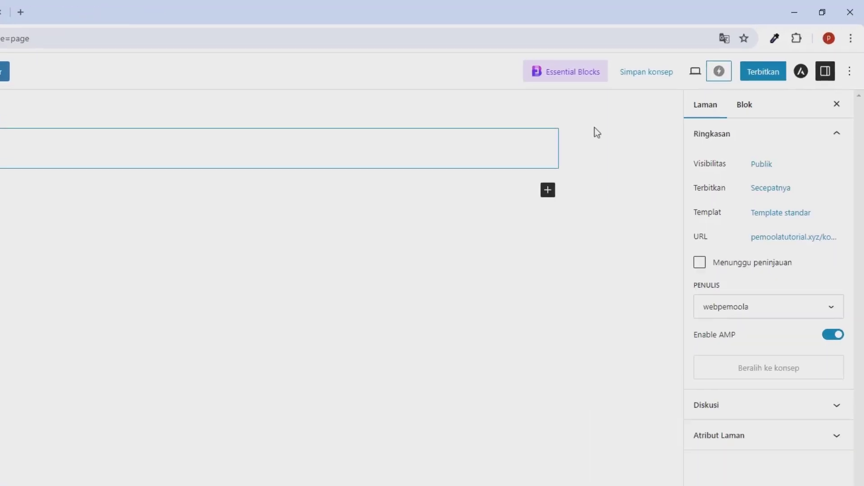
left_click(785, 55)
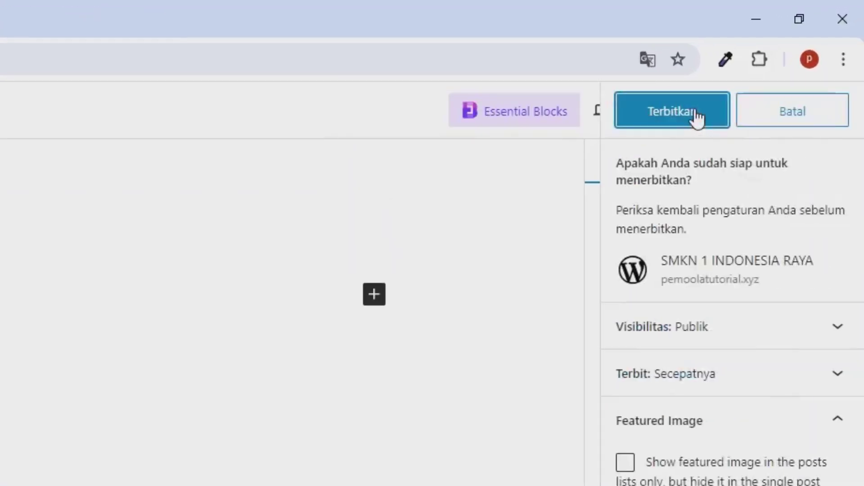
left_click(697, 118)
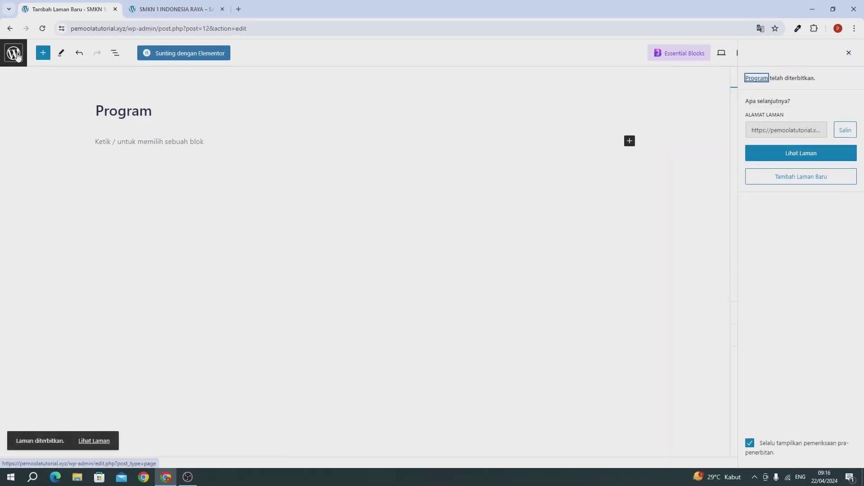
left_click(16, 54)
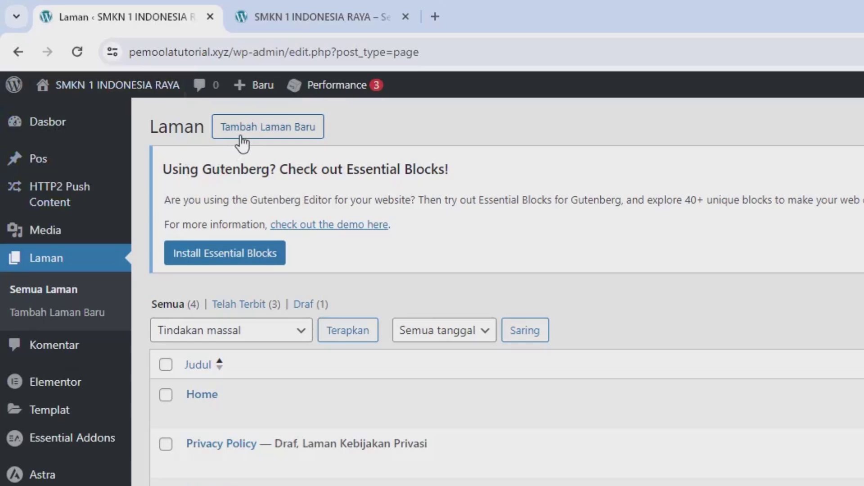
Create and publish a page titled 'Fasilitas', then return to the pages list
left_click(241, 135)
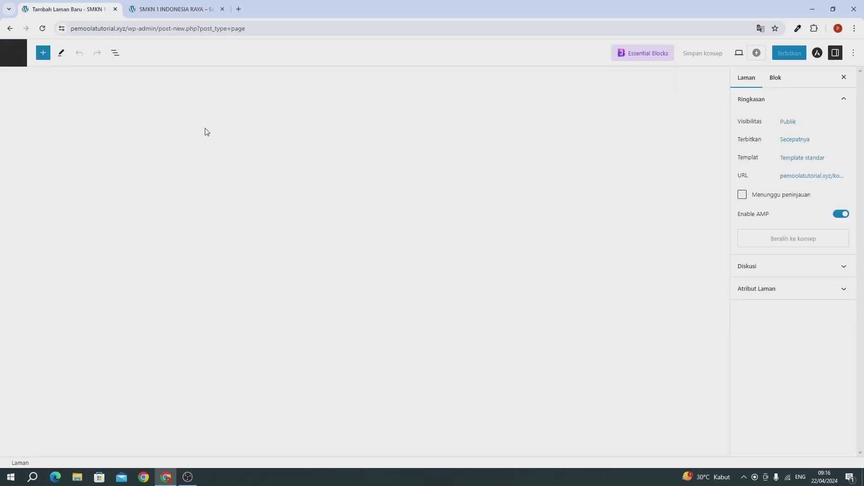
type("Fa")
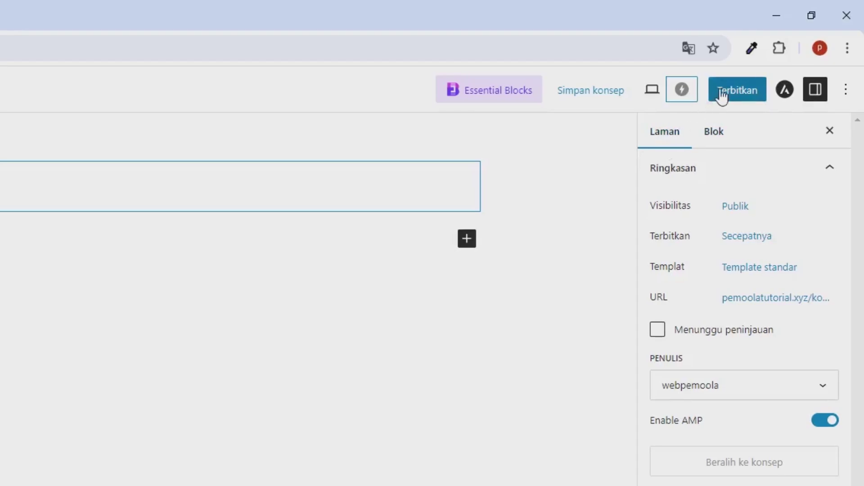
left_click(722, 95)
left_click(722, 96)
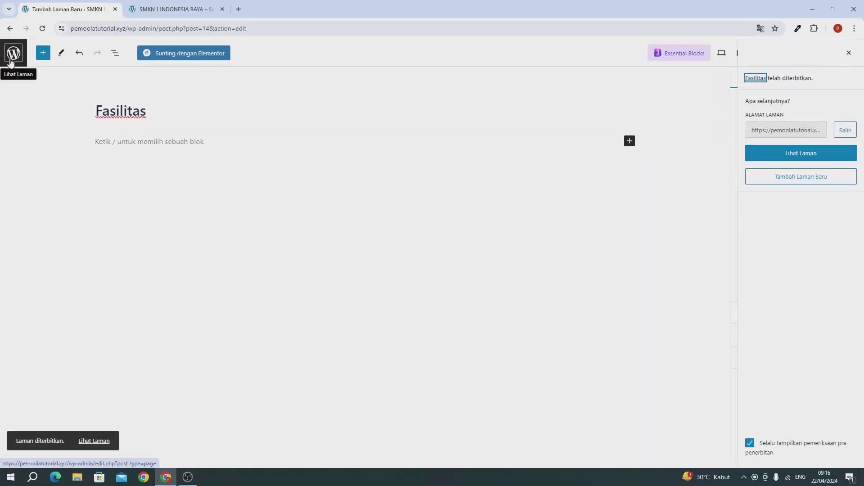
left_click(11, 61)
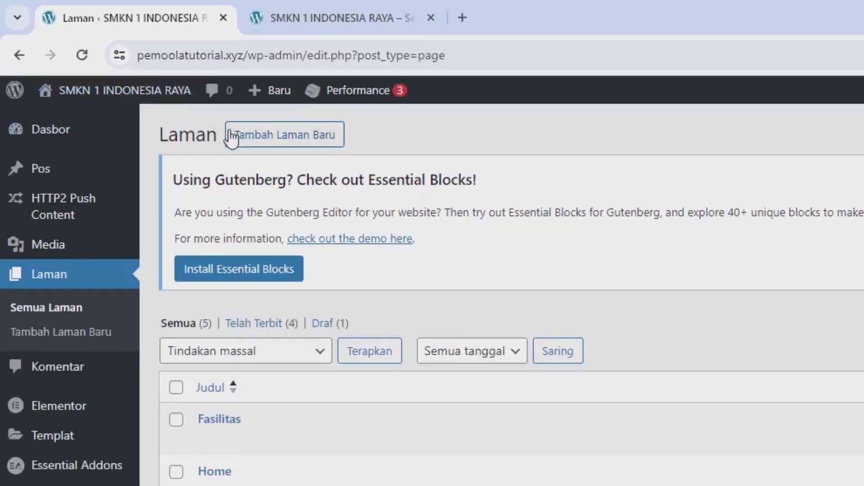
Create and publish a page titled 'Gallery', then return to the pages list
left_click(238, 143)
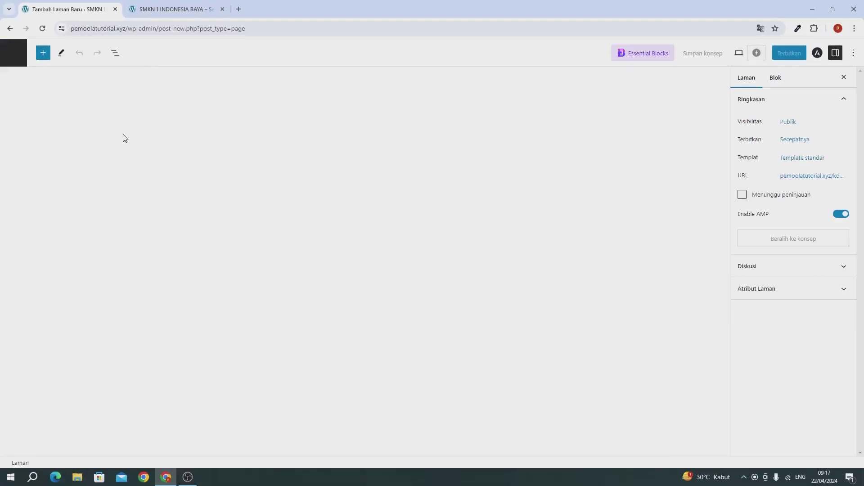
type("Gallery")
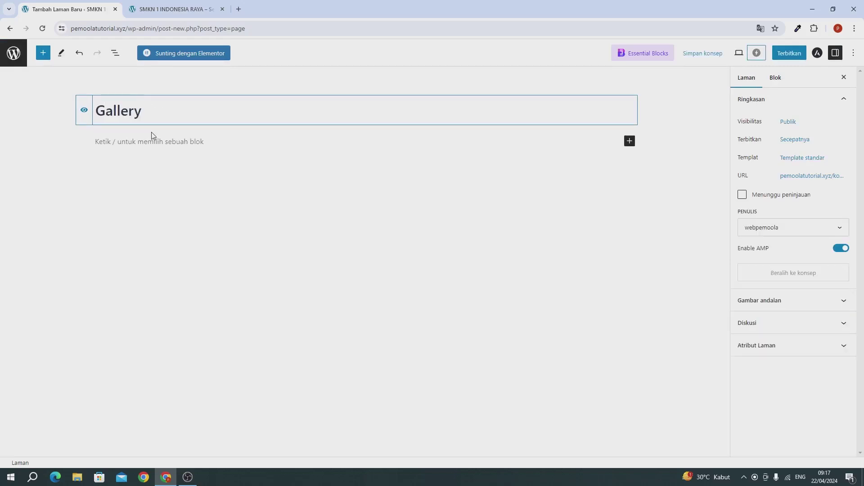
left_click(789, 53)
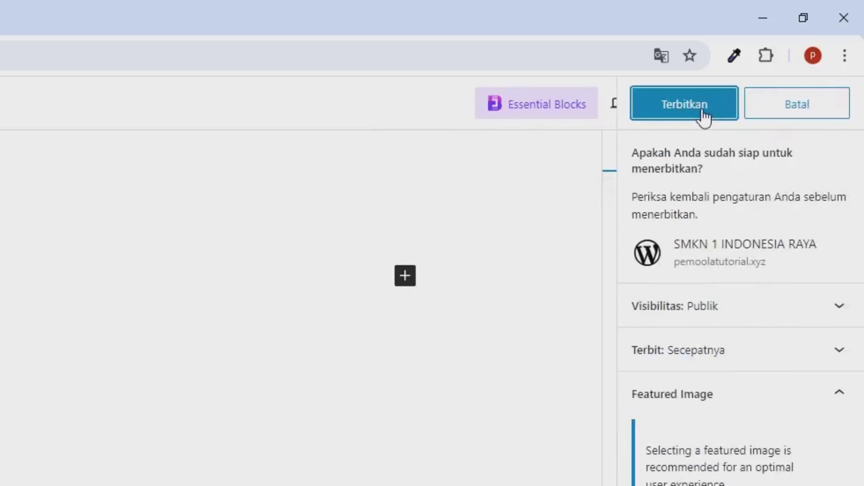
left_click(703, 118)
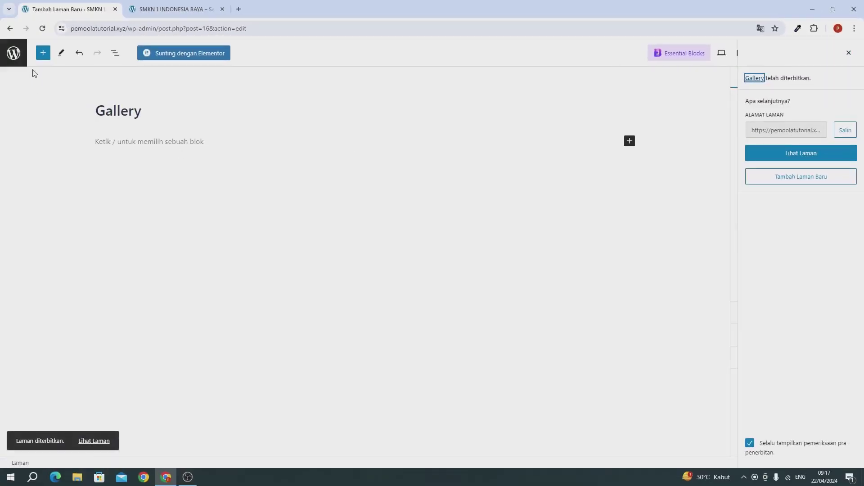
left_click(19, 59)
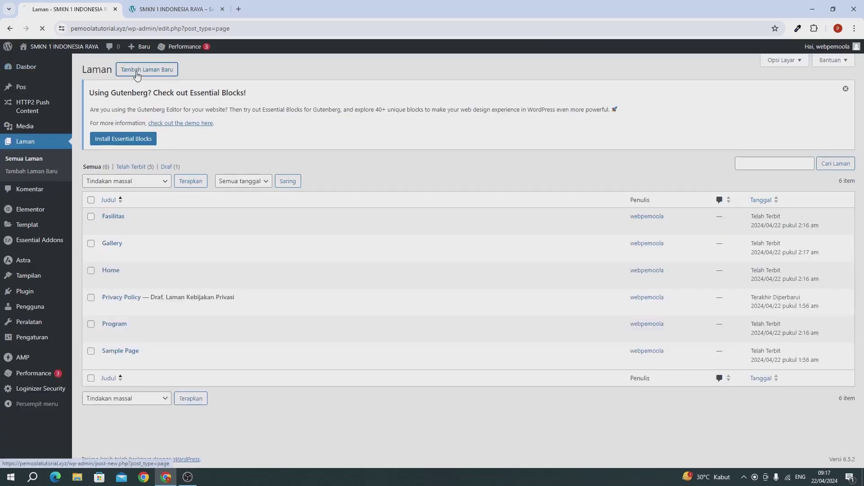
Create and publish a page titled 'Daftar', then return to the pages list
left_click(137, 72)
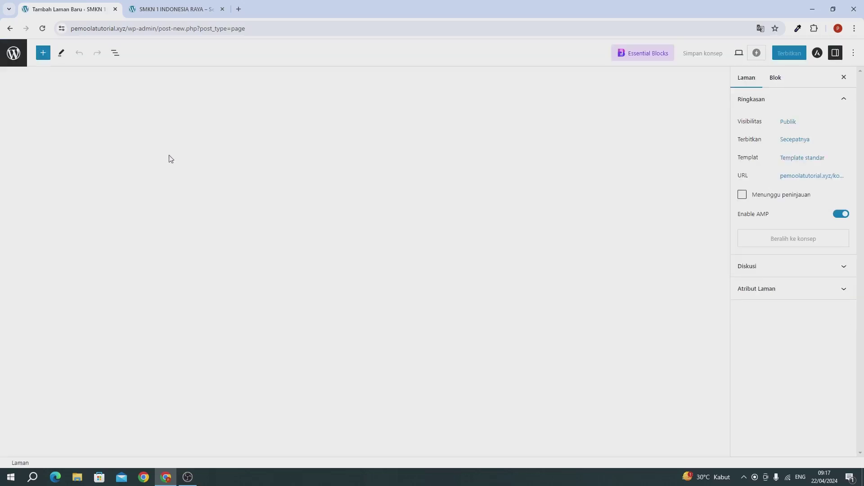
type("Daftar")
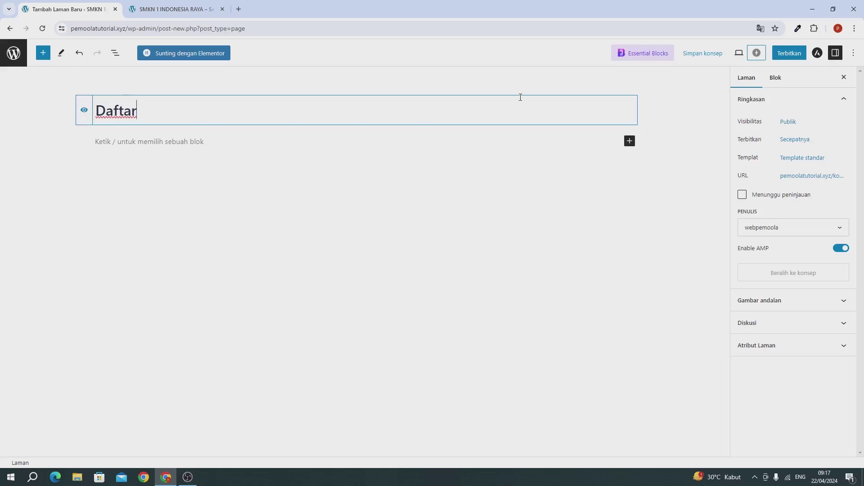
left_click(777, 54)
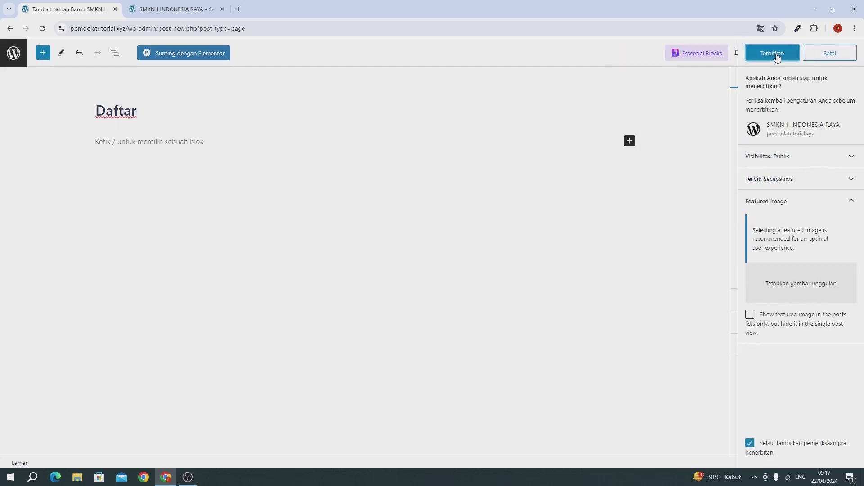
left_click(776, 53)
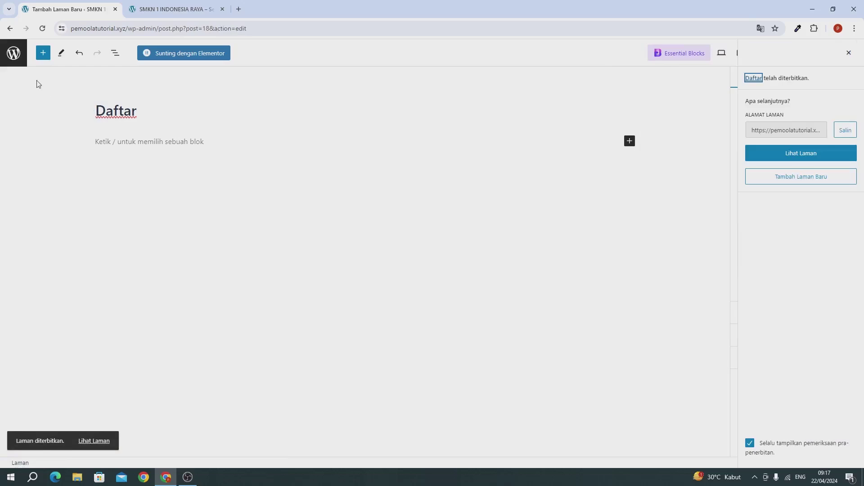
left_click(19, 64)
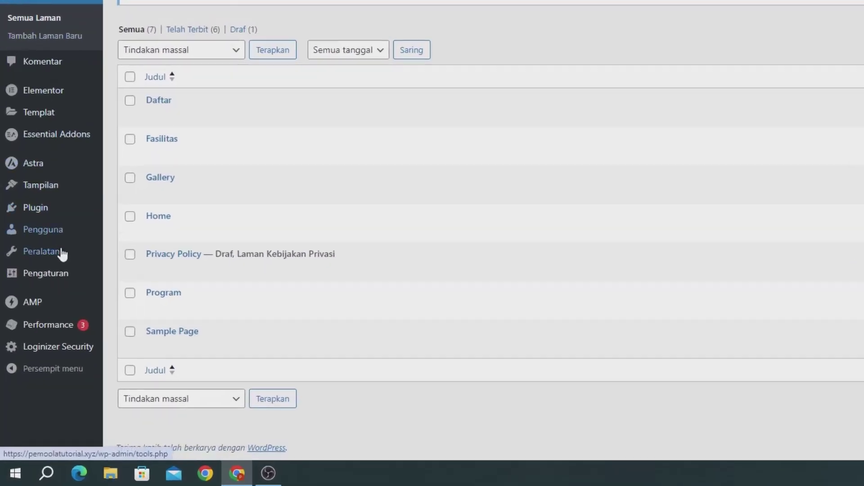
Make the homepage the static page Home in Reading settings and save it
mouse_move(44, 333)
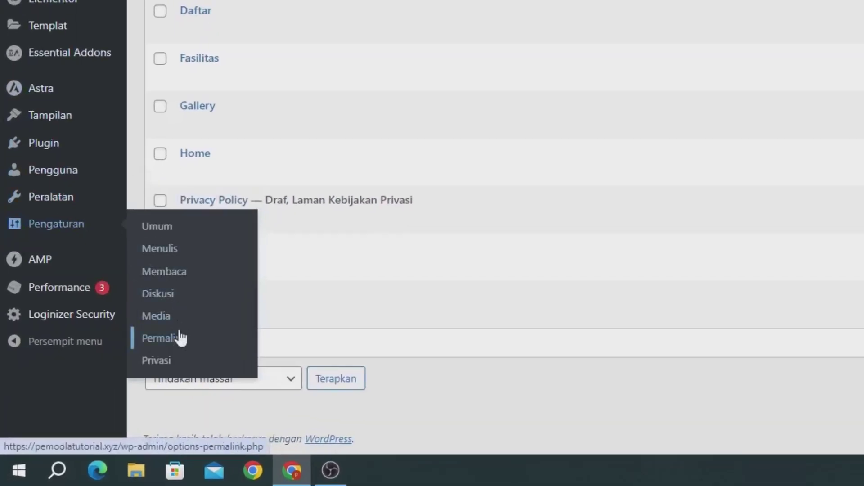
left_click(164, 282)
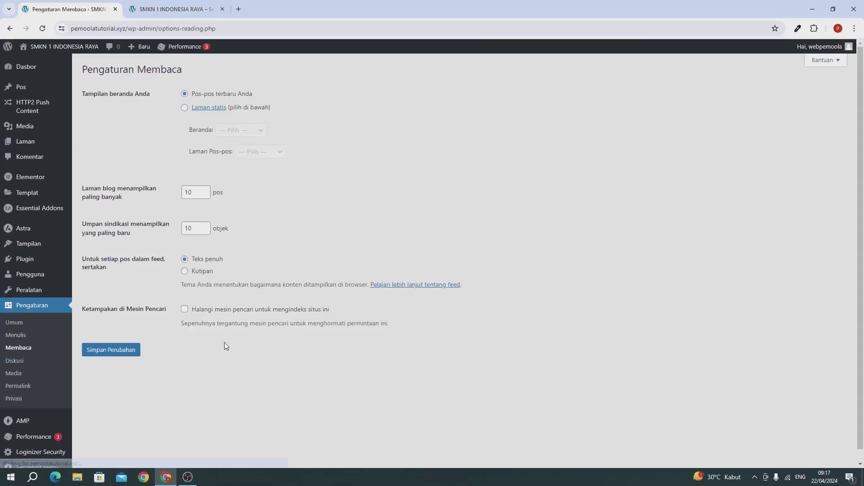
left_click(213, 96)
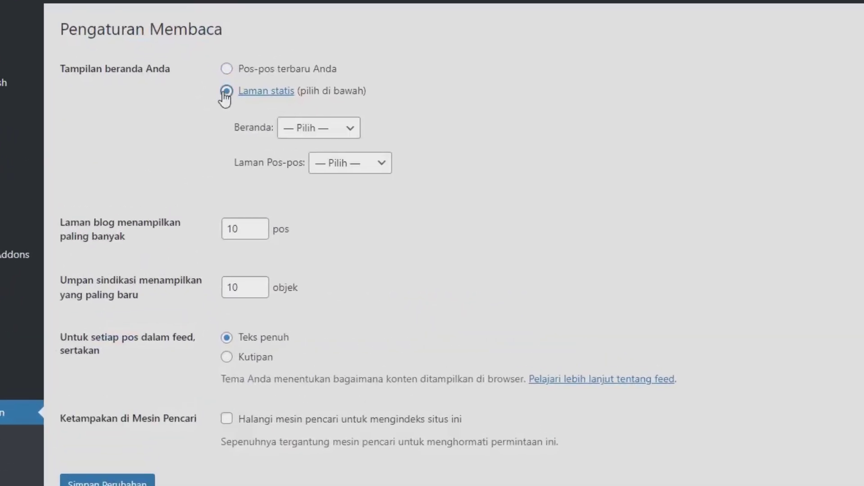
left_click_drag(240, 130, 251, 135)
left_click(299, 134)
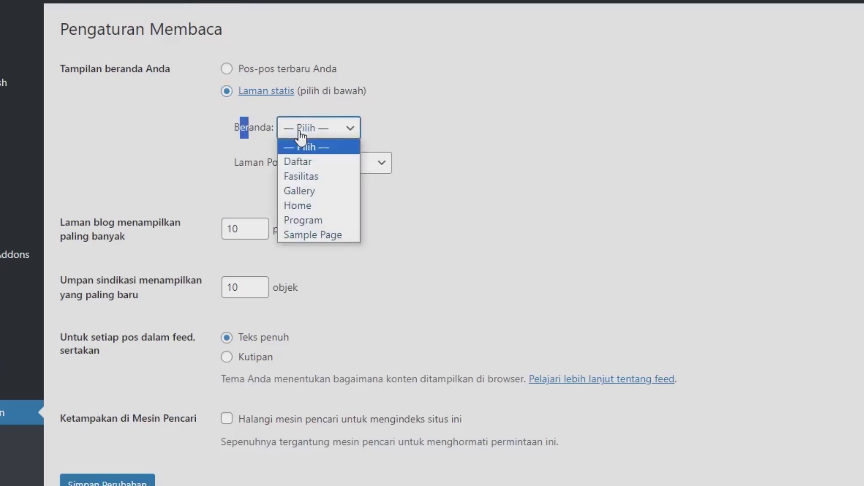
left_click(295, 204)
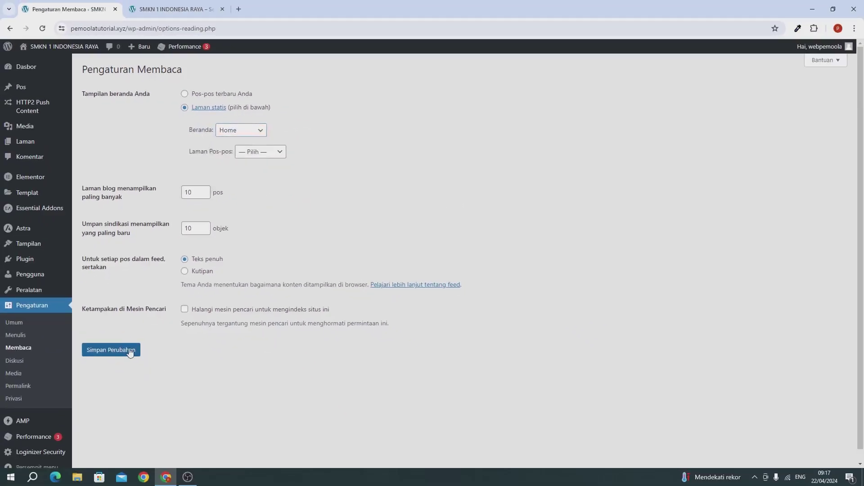
left_click(130, 353)
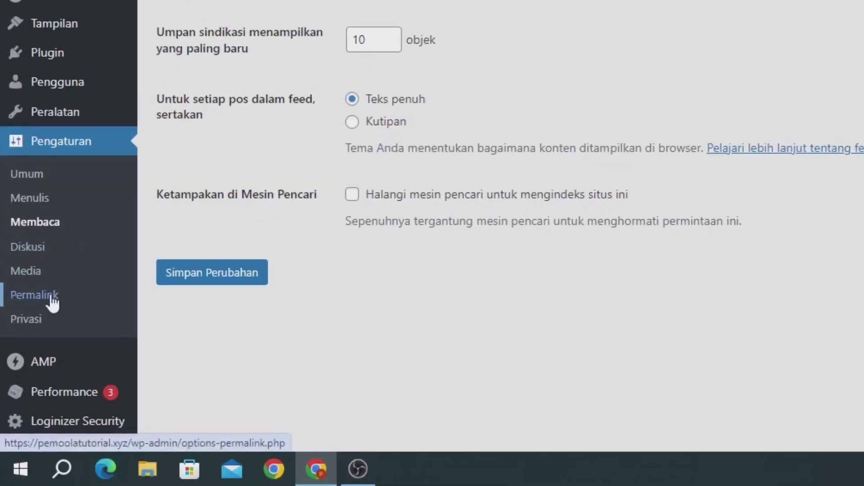
Switch permalinks to the post-name structure /%postname%/ and save
left_click(51, 294)
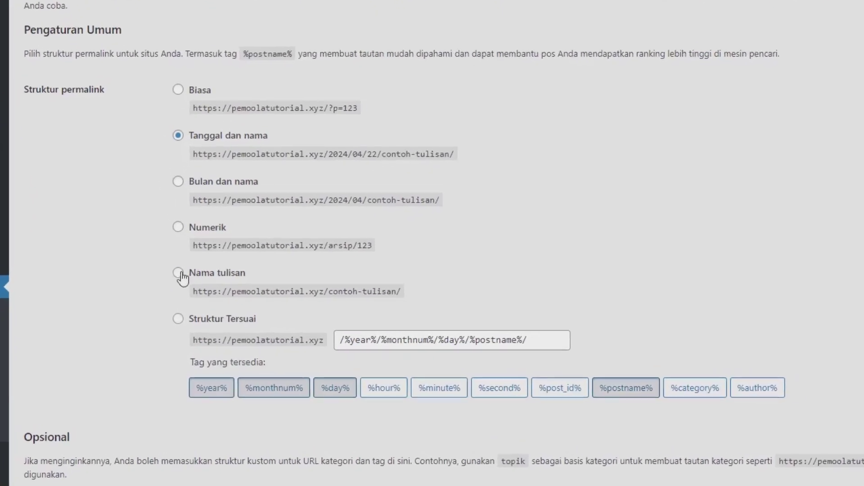
left_click(195, 293)
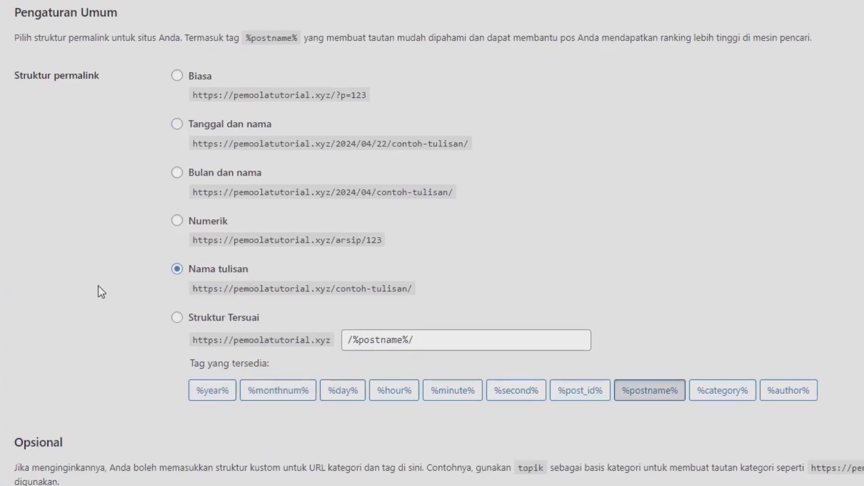
scroll(99, 288, "down", 3)
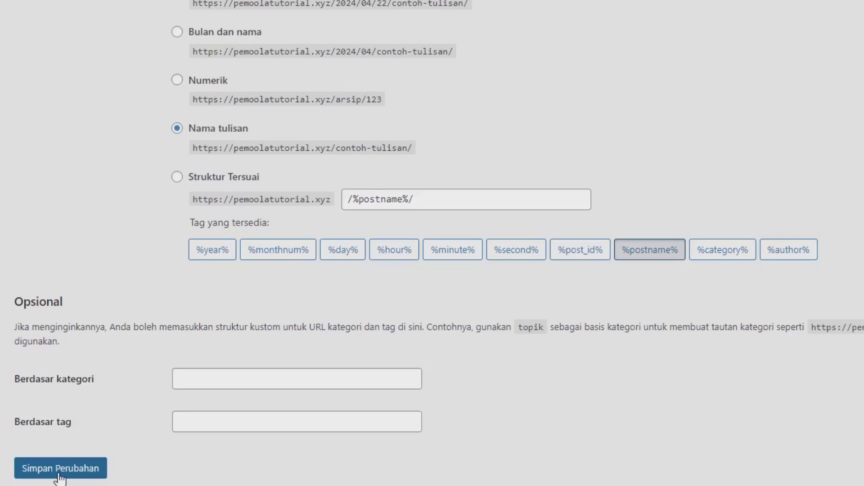
left_click(60, 470)
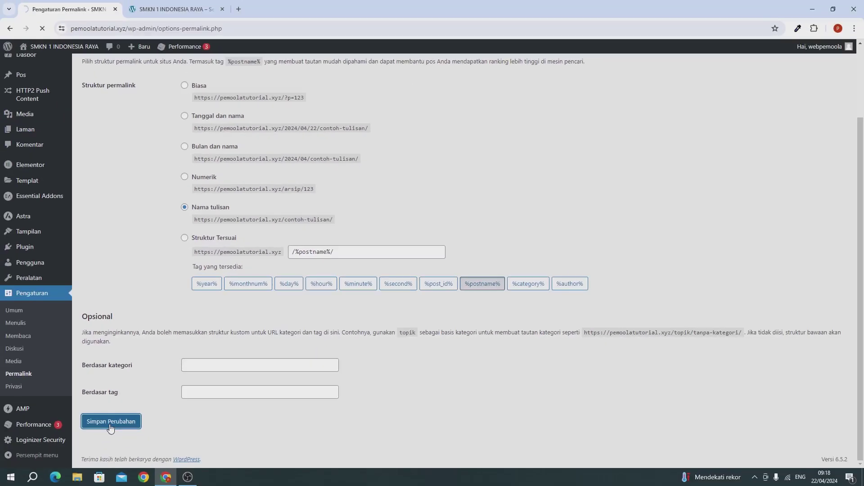
Reload the live site to confirm Home is the front page, then return to Reading settings
left_click(176, 8)
left_click(43, 29)
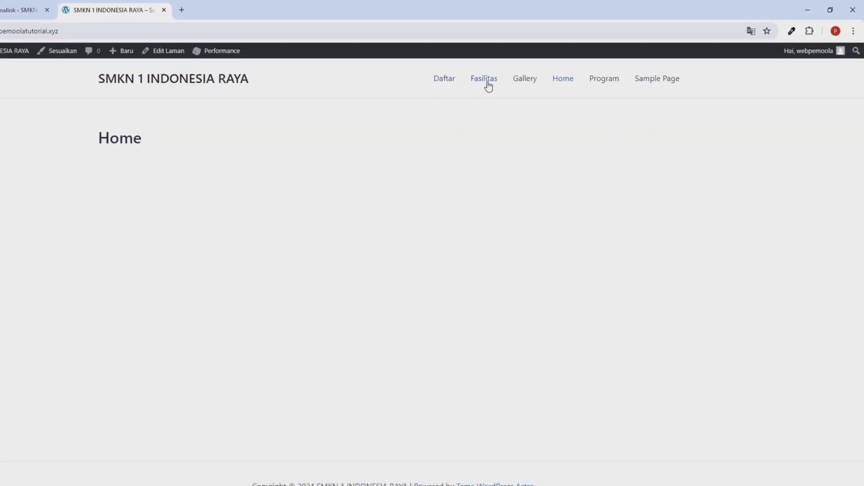
left_click(18, 9)
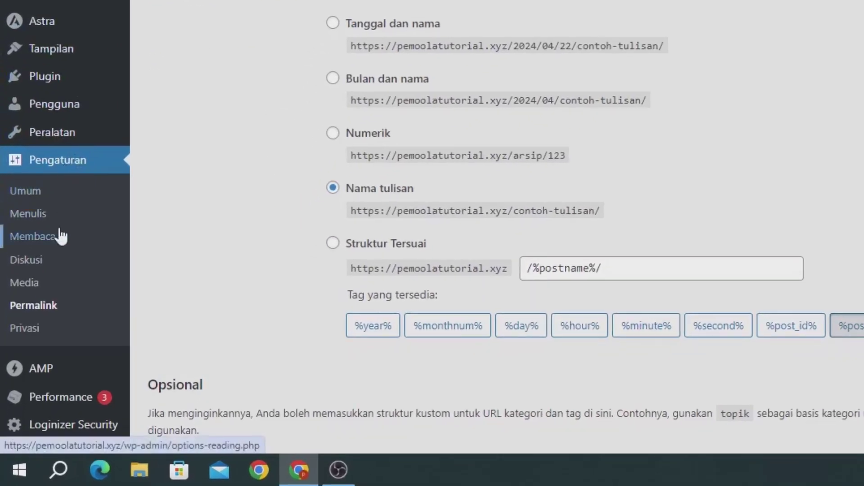
left_click(60, 235)
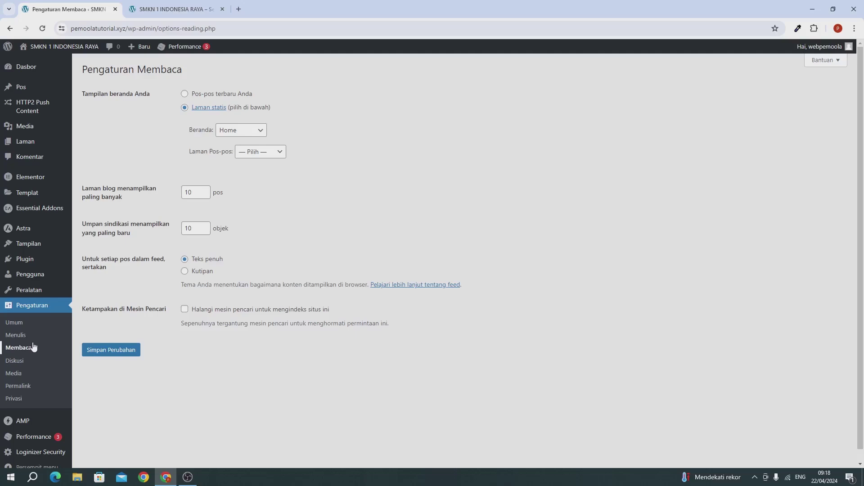
mouse_move(25, 246)
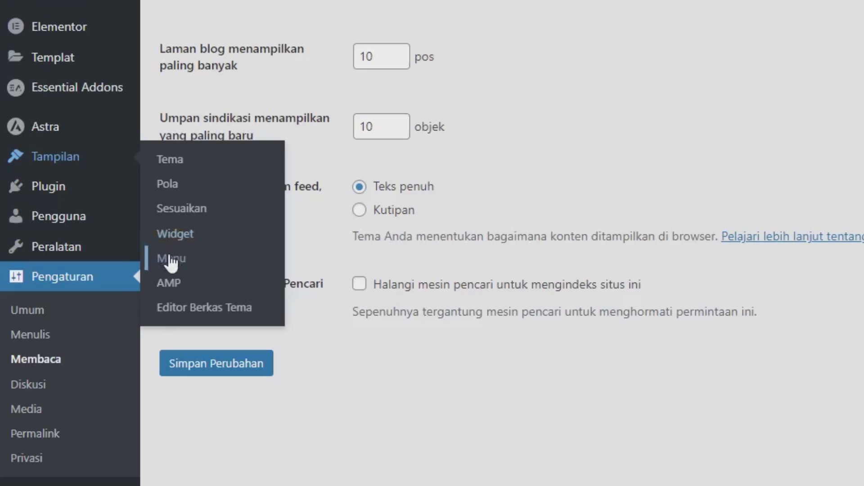
Create a menu named Main menu with the Daftar, Gallery, Fasilitas, Program and Home pages
left_click(171, 260)
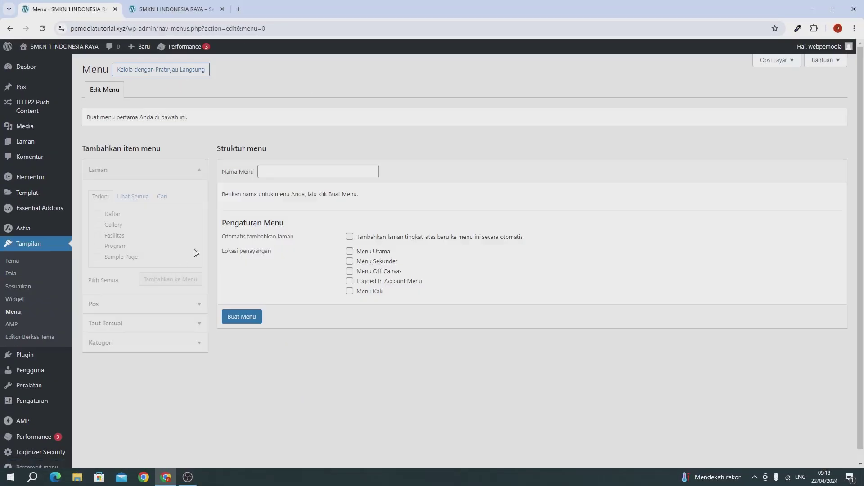
left_click(280, 171)
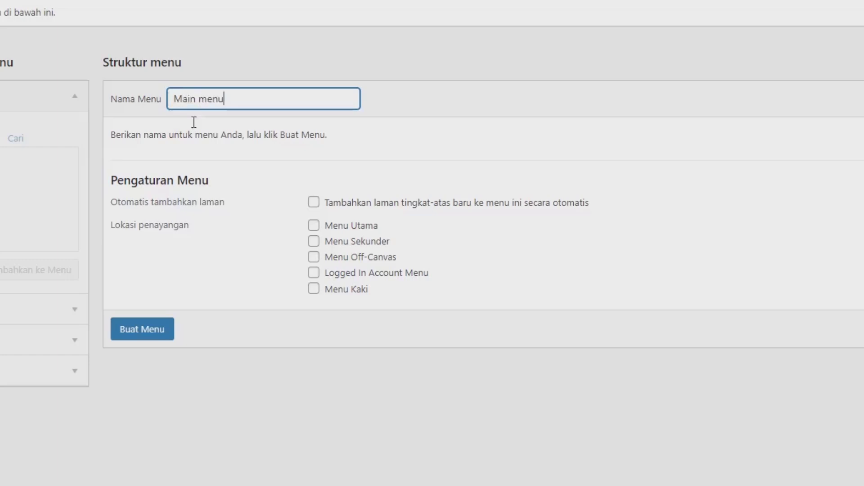
left_click(146, 336)
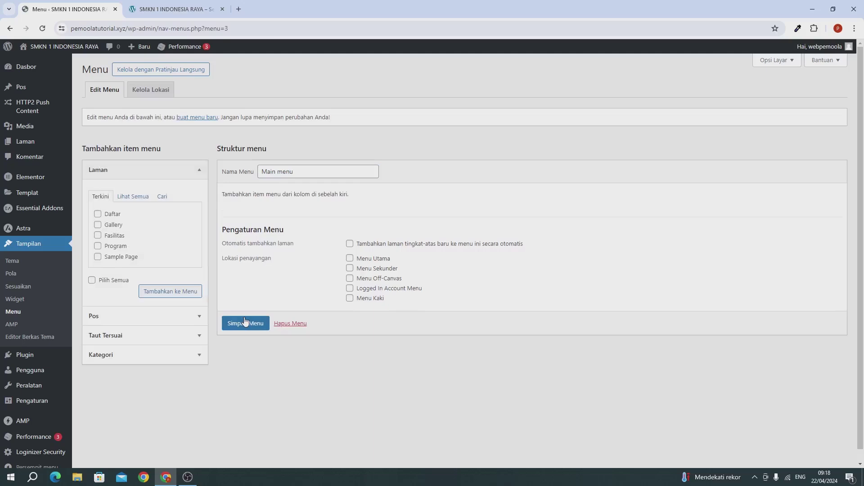
left_click(111, 214)
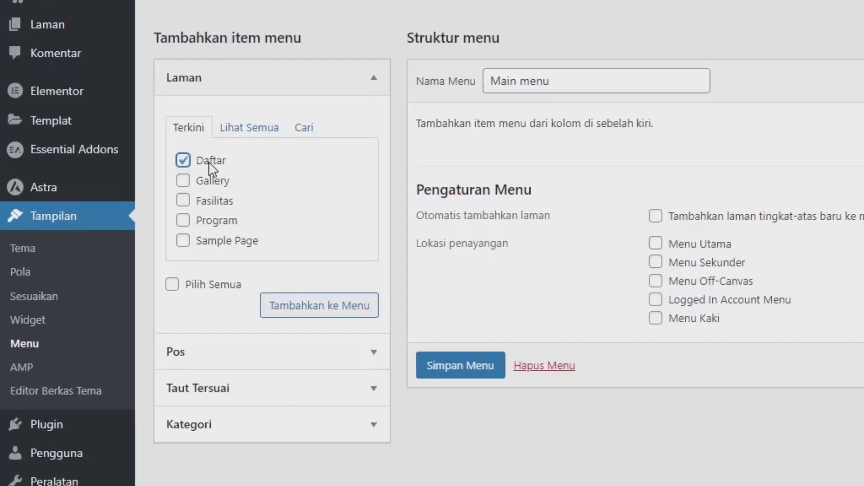
left_click(210, 181)
left_click(208, 202)
left_click(208, 222)
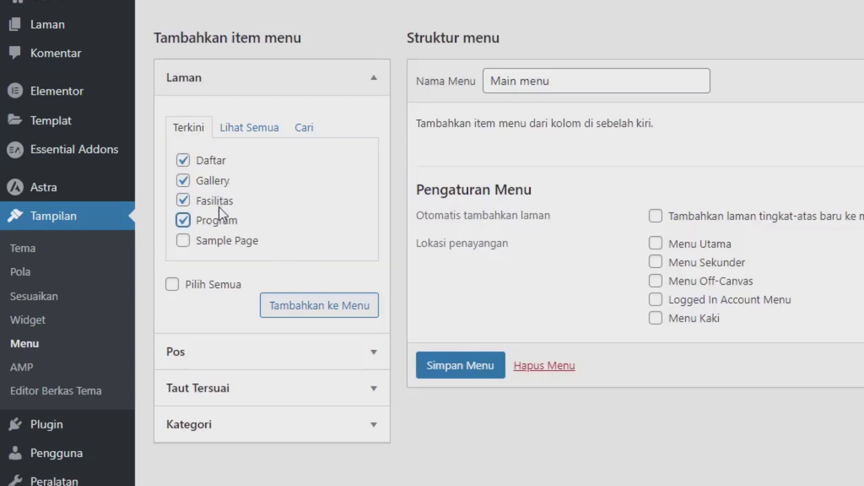
left_click(301, 307)
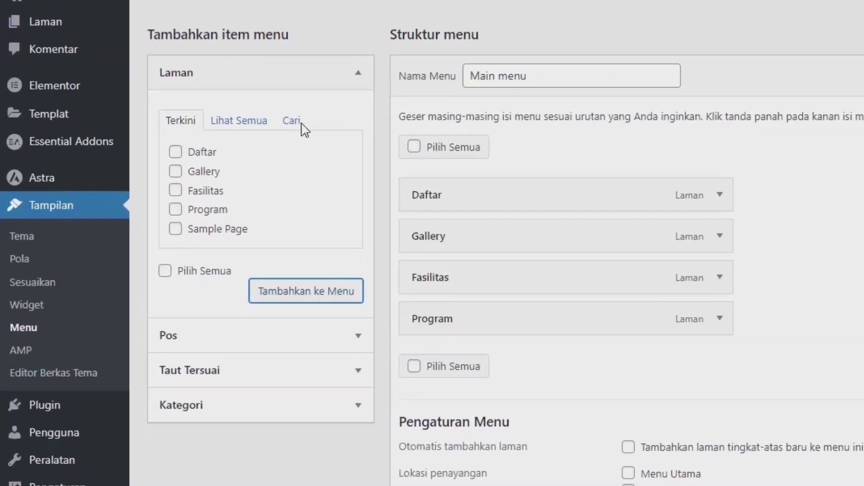
left_click(293, 120)
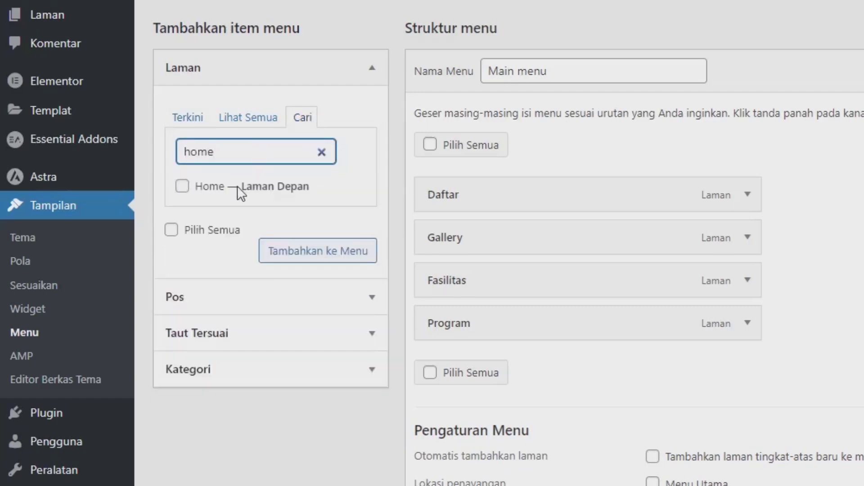
left_click(237, 185)
left_click(283, 257)
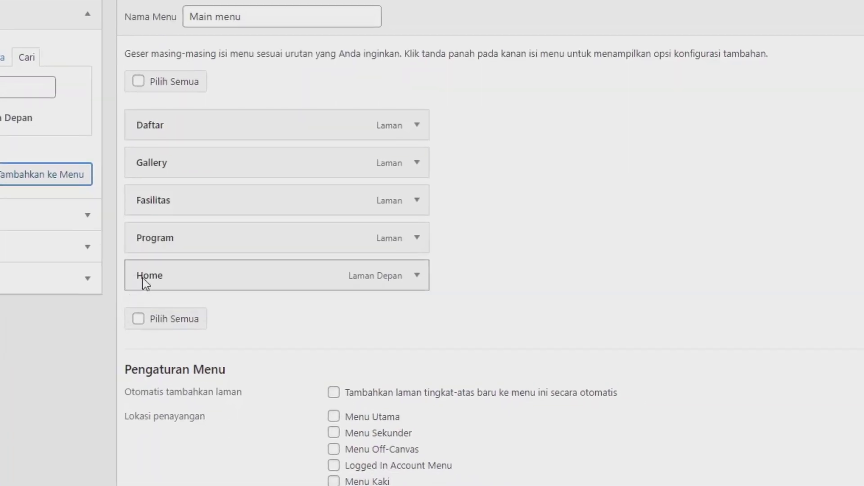
Reorder the menu to Home, Program, Fasilitas, Gallery, Daftar, assign it to Menu Utama, and save
left_click_drag(143, 280, 143, 133)
left_click_drag(166, 266, 155, 149)
left_click_drag(164, 255, 166, 183)
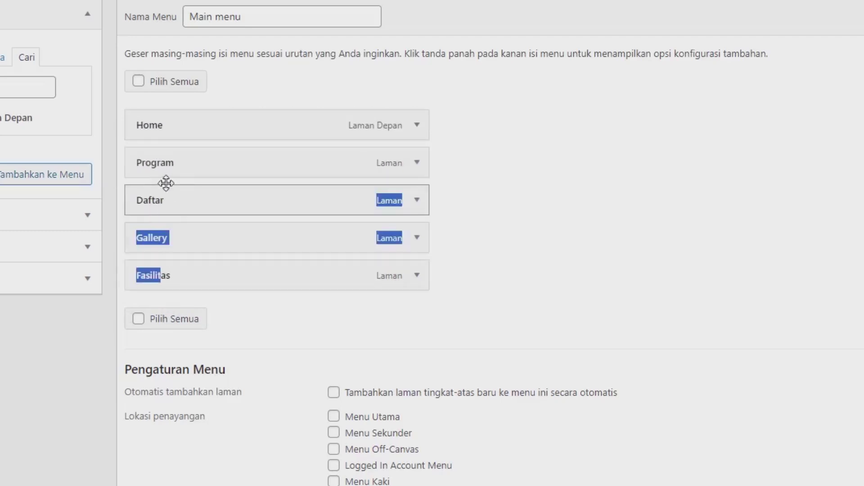
left_click_drag(386, 266, 344, 190)
left_click_drag(259, 264, 248, 234)
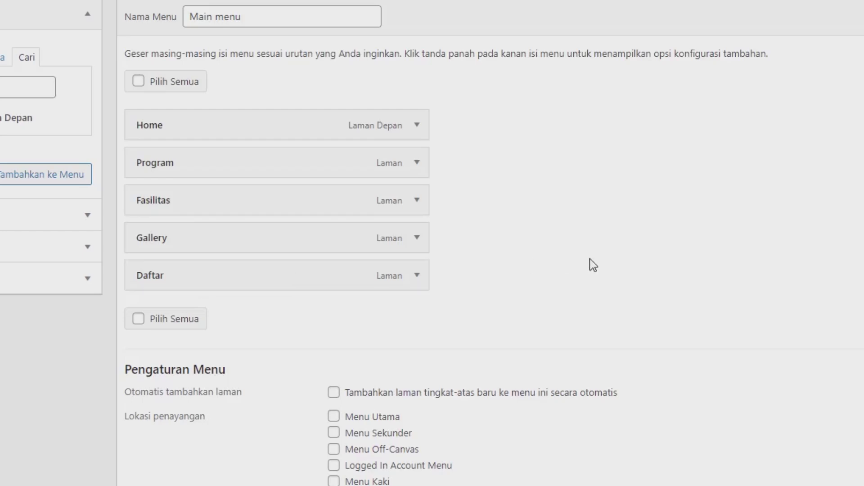
scroll(589, 261, "down", 2)
left_click(302, 328)
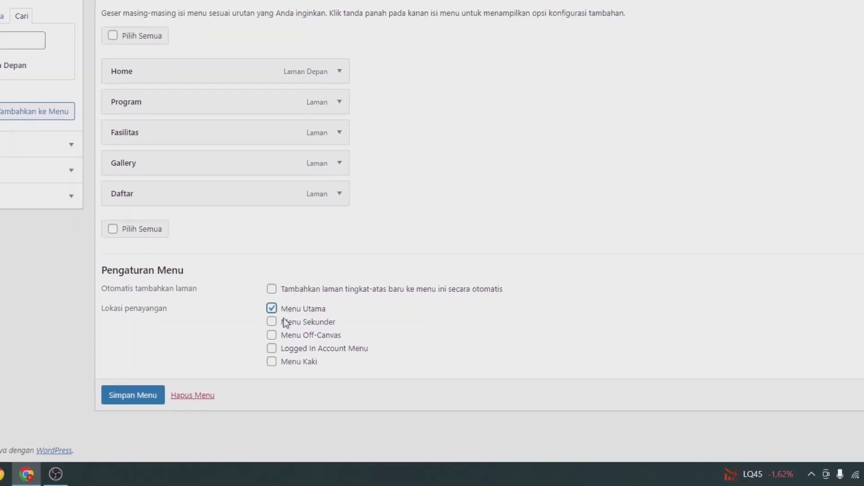
left_click(146, 396)
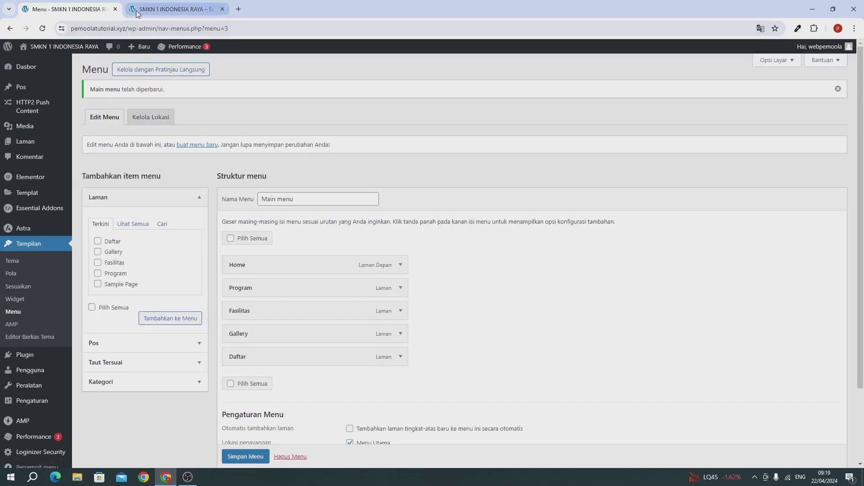
left_click(137, 9)
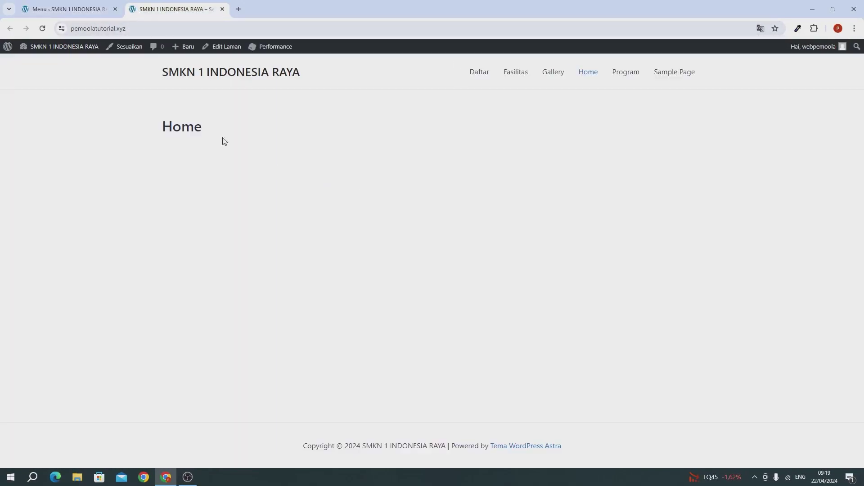
left_click(42, 29)
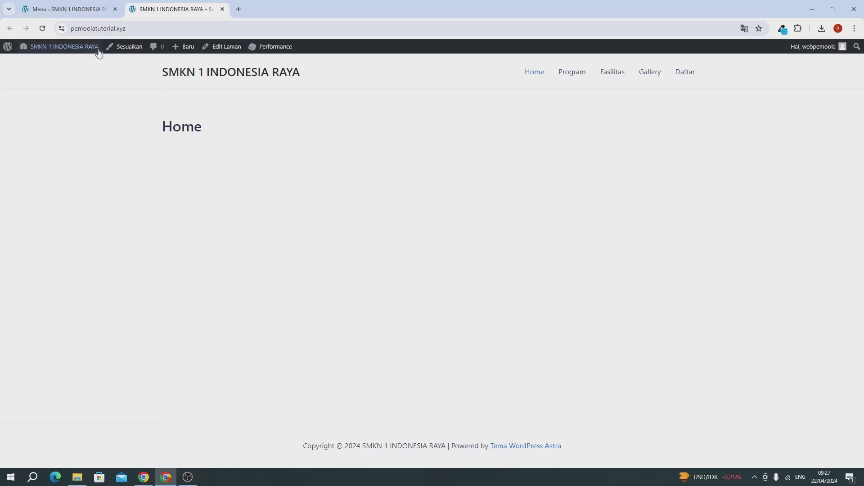
left_click(66, 13)
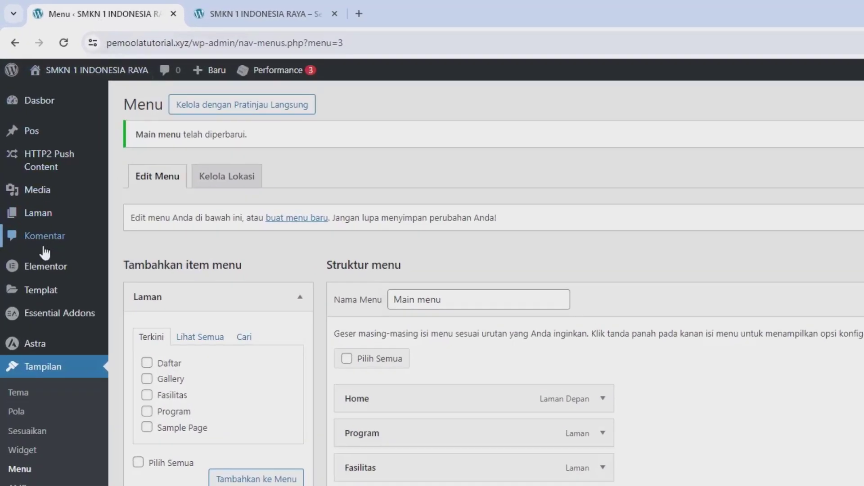
Open the Home page from All Pages in Elementor and dismiss the AI notification
mouse_move(14, 149)
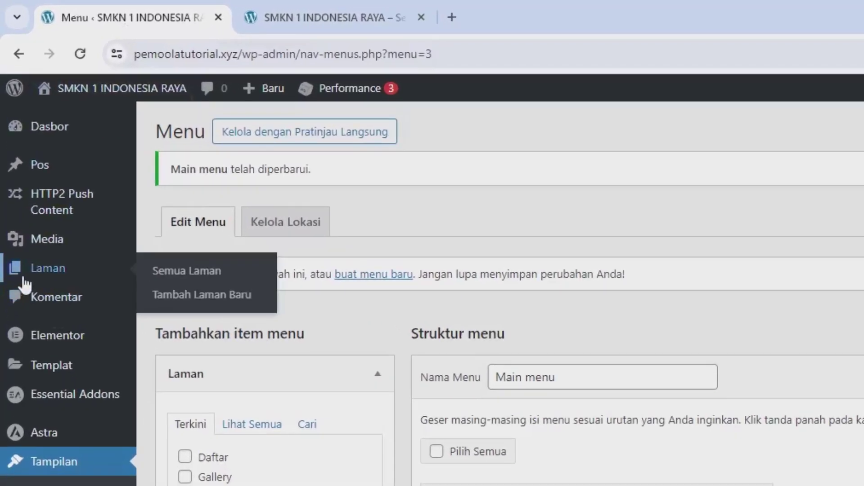
left_click(155, 272)
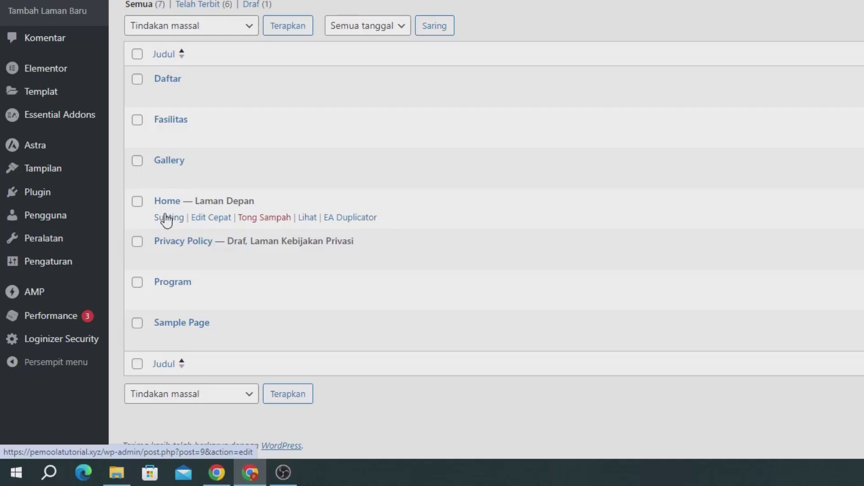
left_click(167, 218)
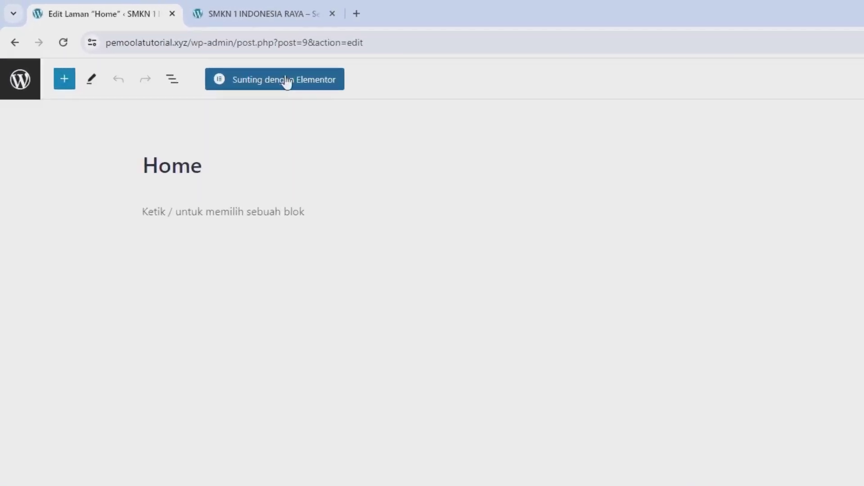
left_click(446, 127)
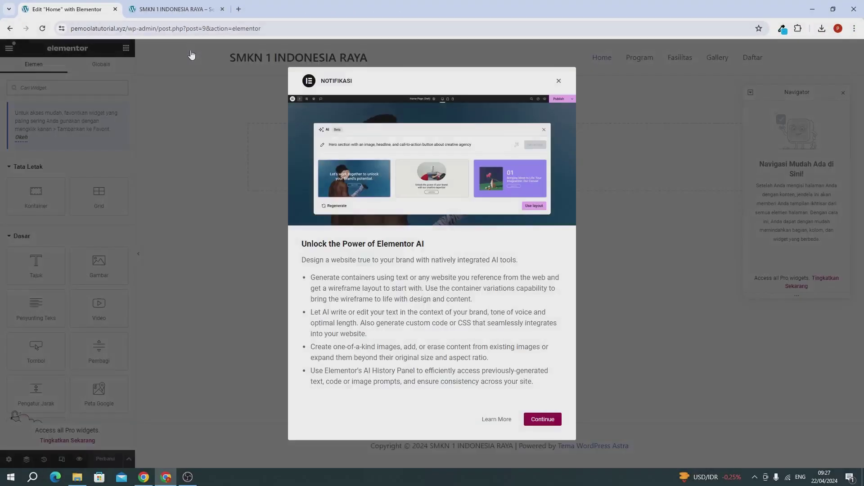
left_click(557, 83)
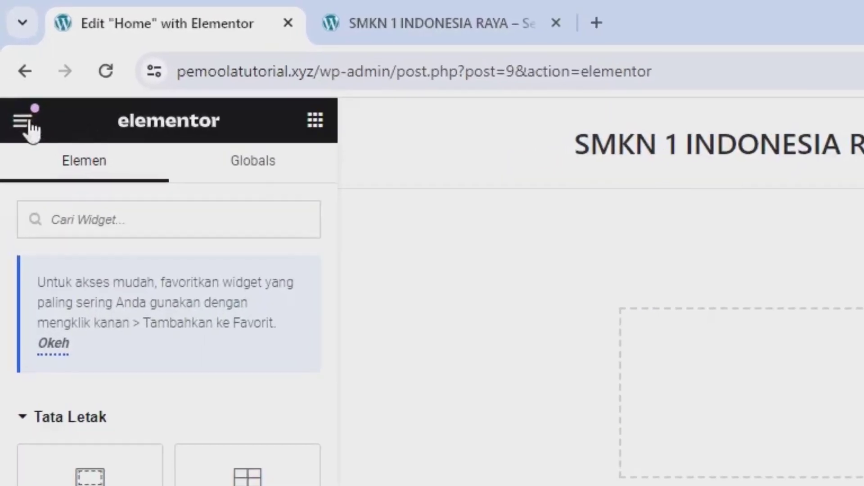
Go to Site Settings from the Elementor menu and open Global Fonts
left_click(22, 122)
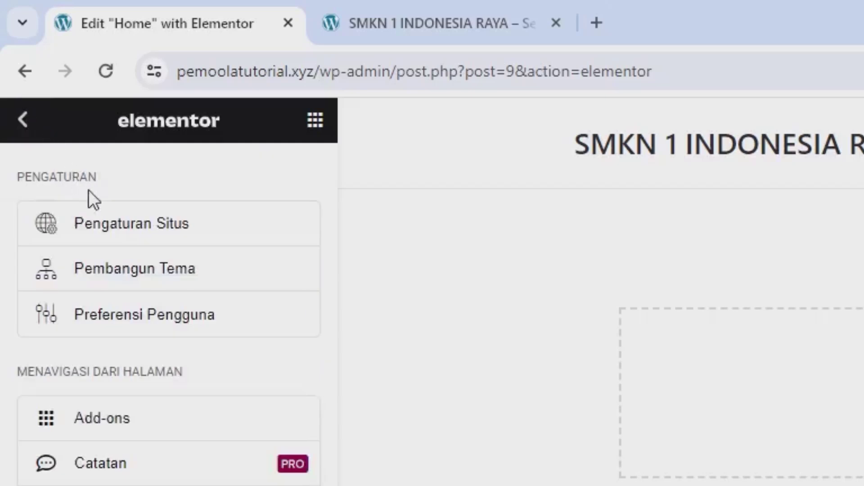
left_click(102, 221)
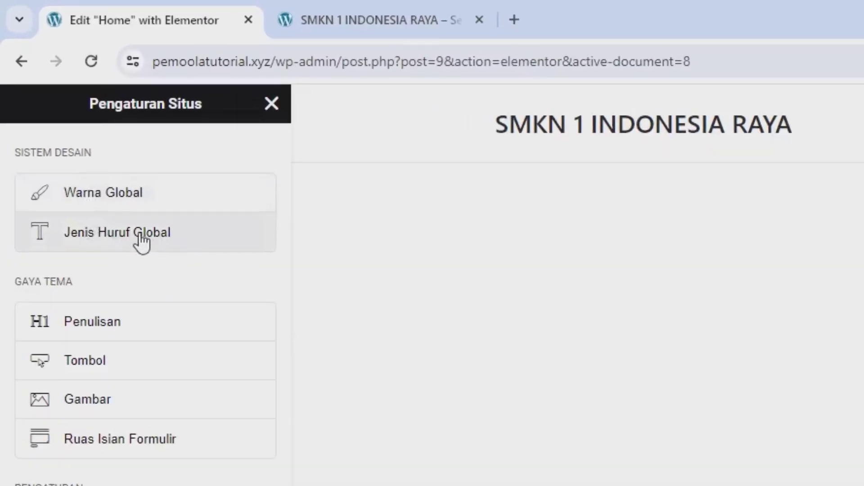
left_click(140, 235)
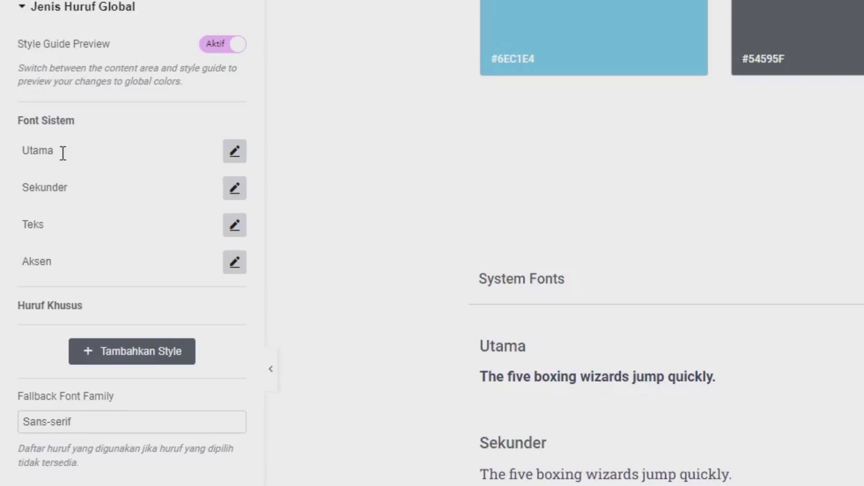
Set the Utama and Sekunder global font families to Montserrat
left_click(232, 156)
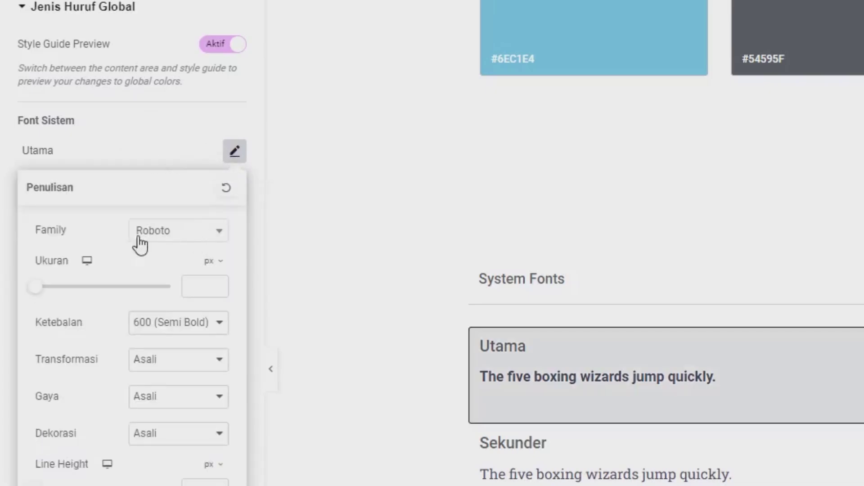
left_click(168, 238)
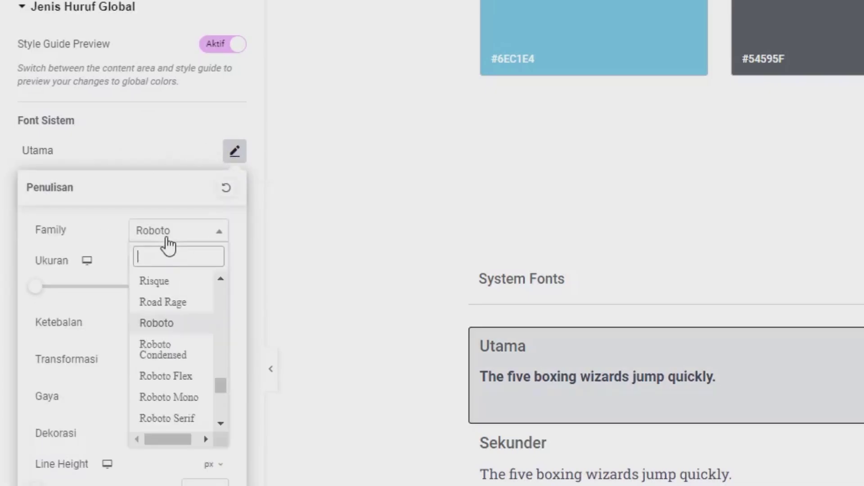
type("mont")
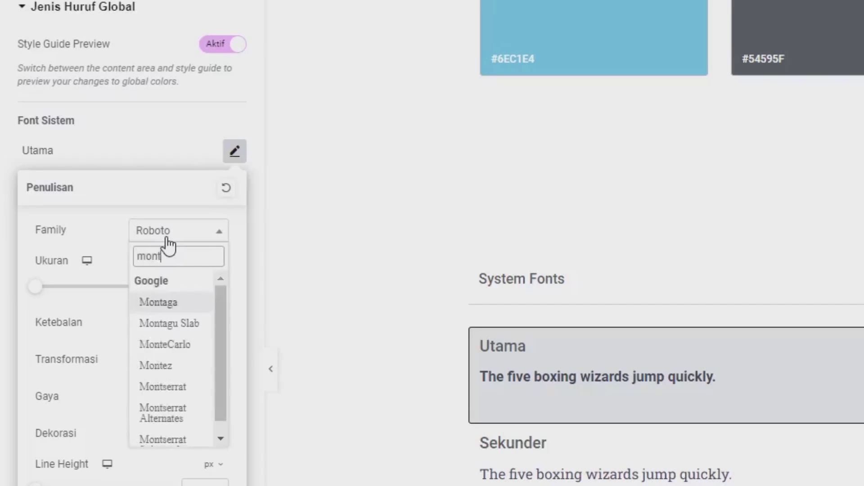
type("s")
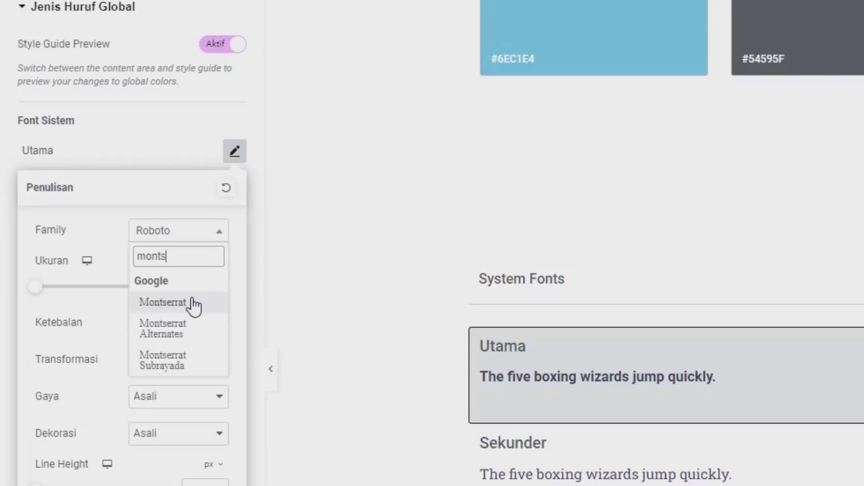
left_click(194, 302)
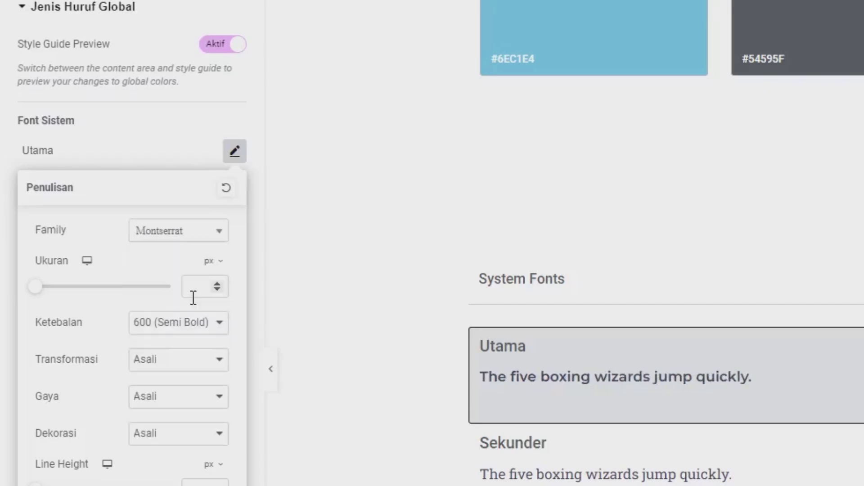
left_click(110, 150)
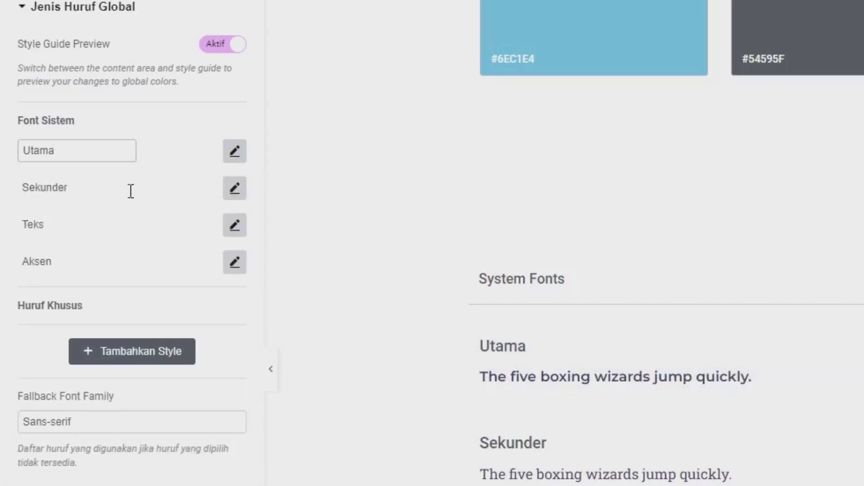
left_click(235, 188)
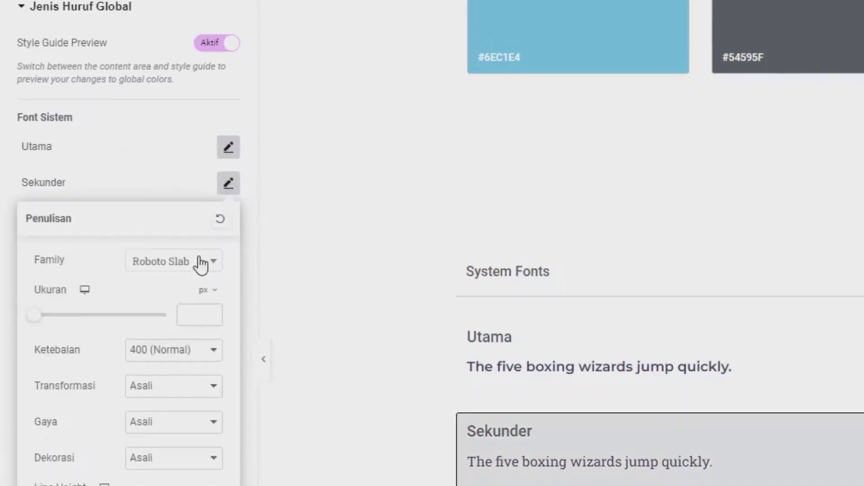
left_click(208, 270)
type("montse")
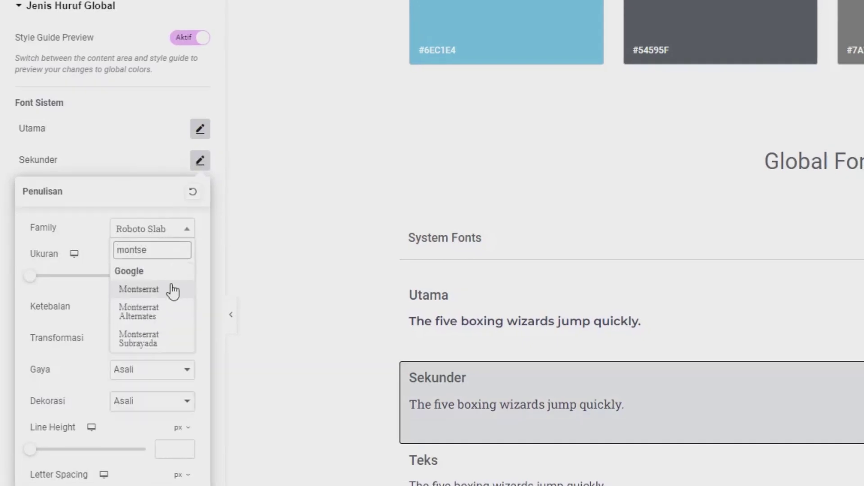
left_click(172, 290)
left_click(108, 166)
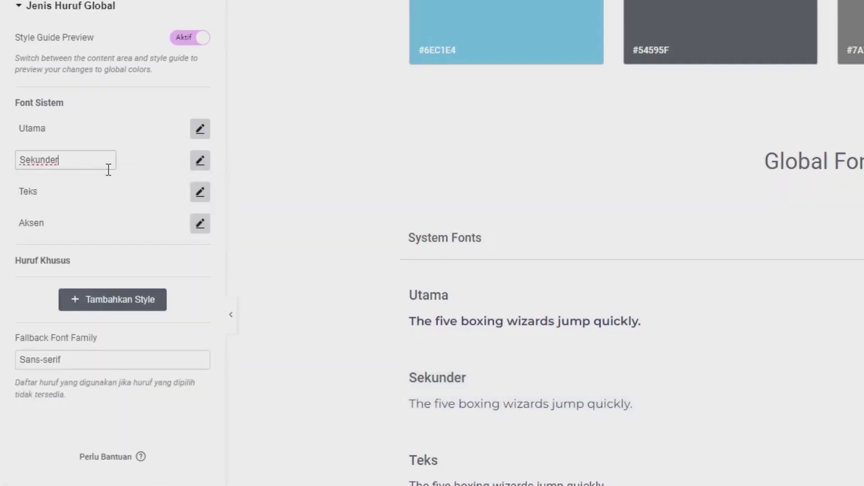
Set the Teks and Aksen global font families to Montserrat
left_click(200, 197)
left_click(168, 260)
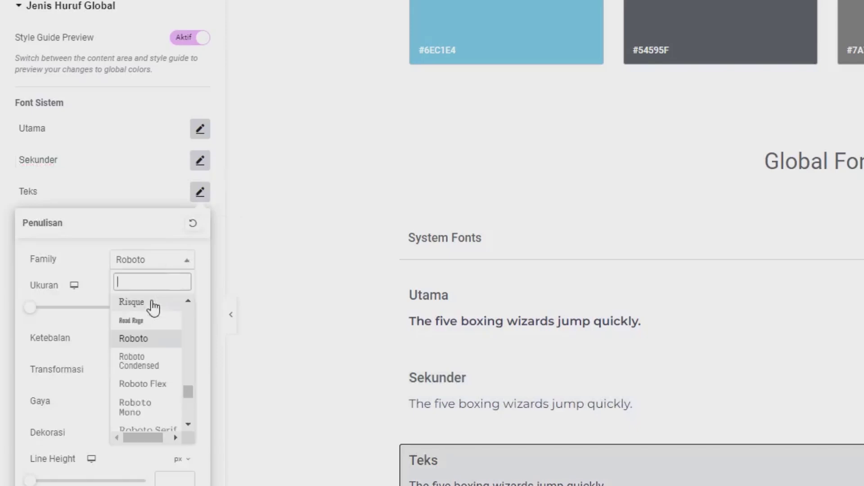
type("montse")
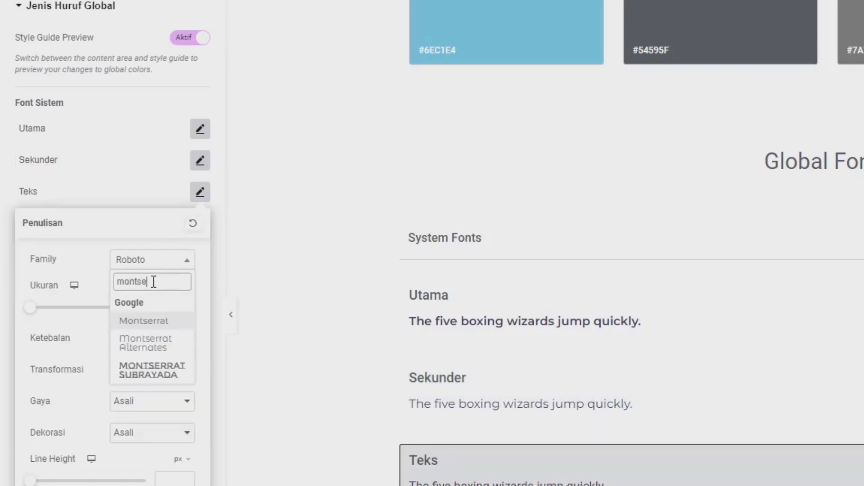
left_click(161, 320)
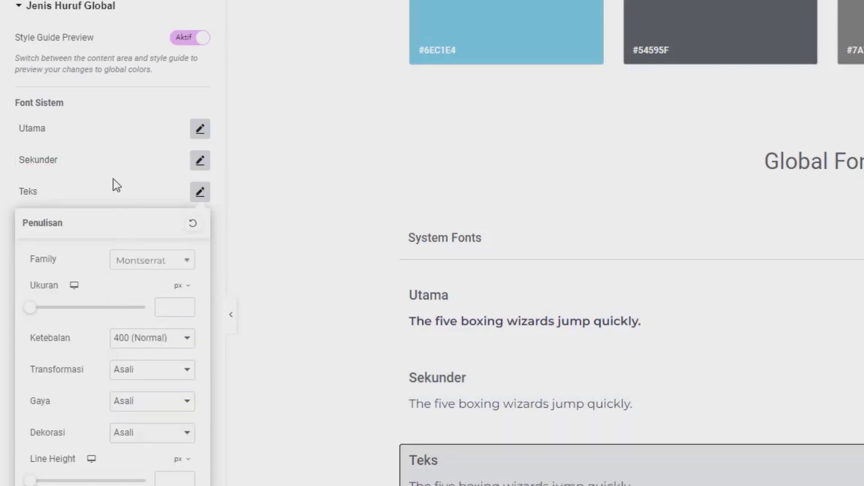
left_click(112, 185)
left_click(201, 225)
left_click(162, 295)
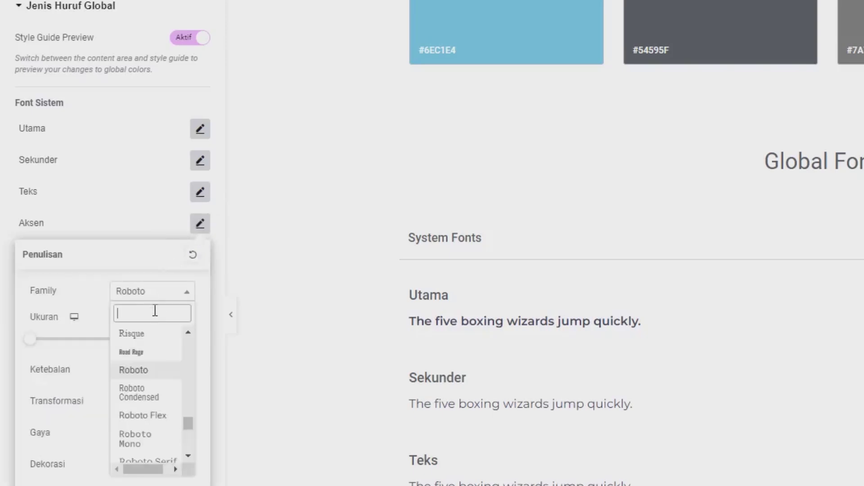
type("mot")
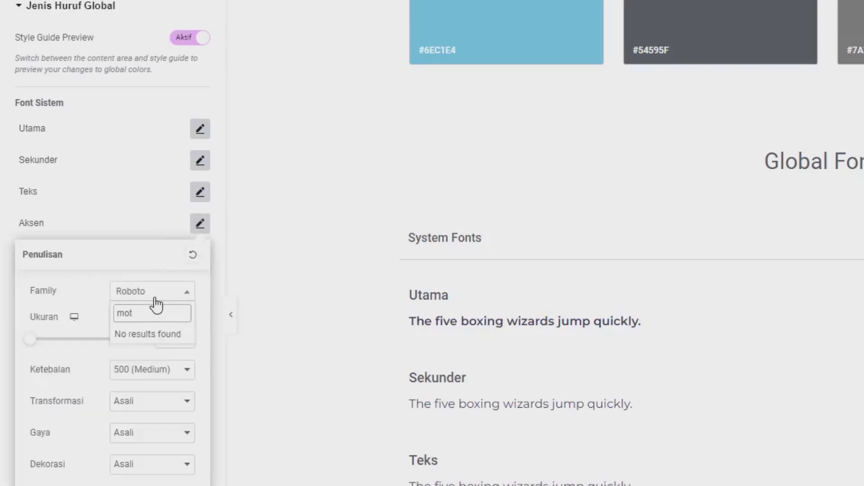
key("BackSpace")
type("ntse")
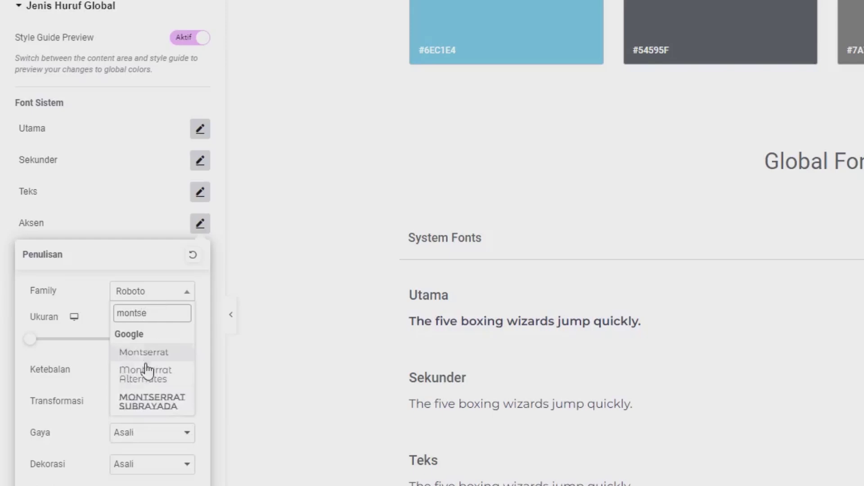
left_click(144, 353)
left_click(92, 237)
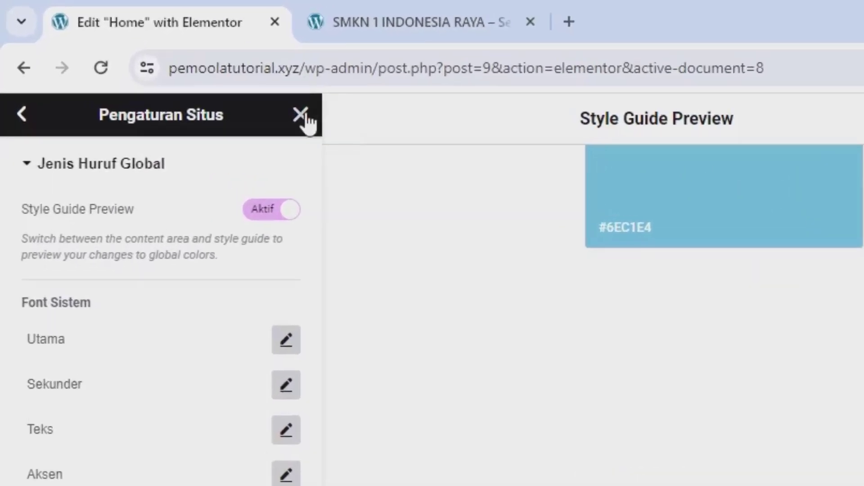
Close the Site Settings panel and the Navigator window
left_click(303, 116)
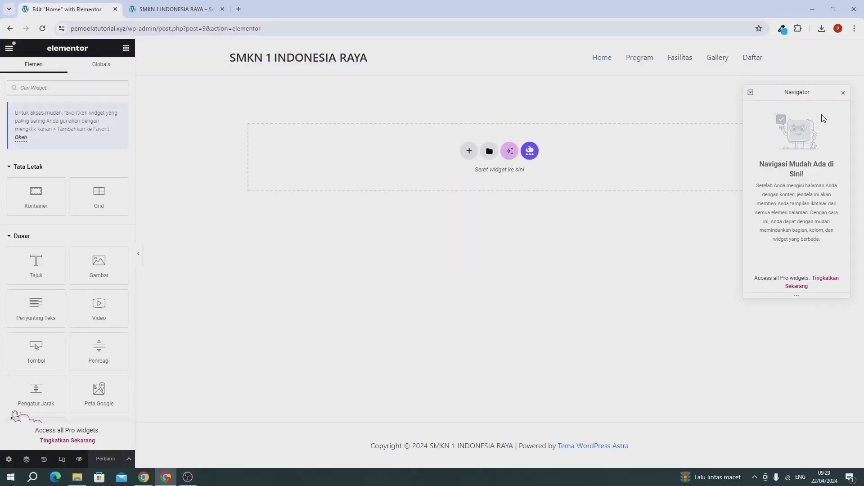
left_click(842, 92)
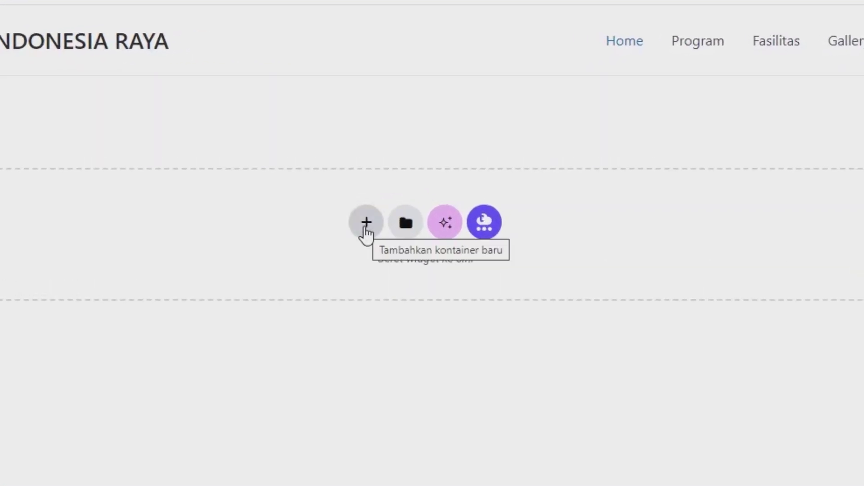
Add a two-column Flexbox container with a minimum height of 65 vh
left_click(366, 225)
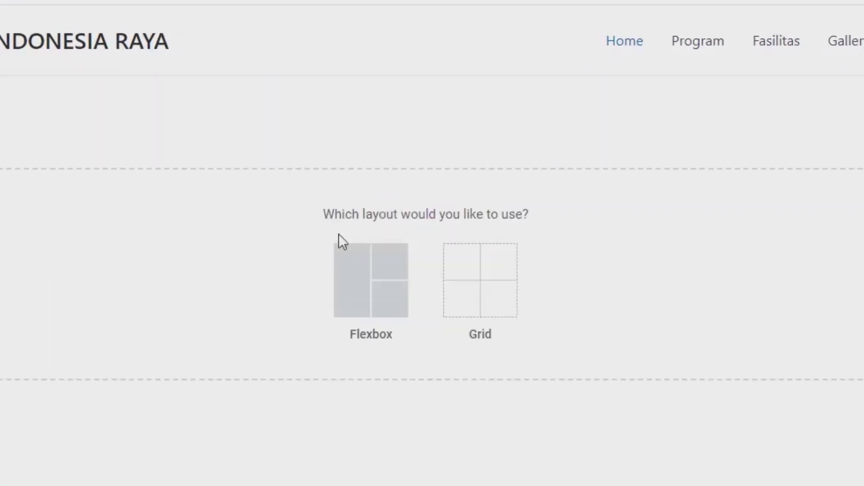
left_click(369, 281)
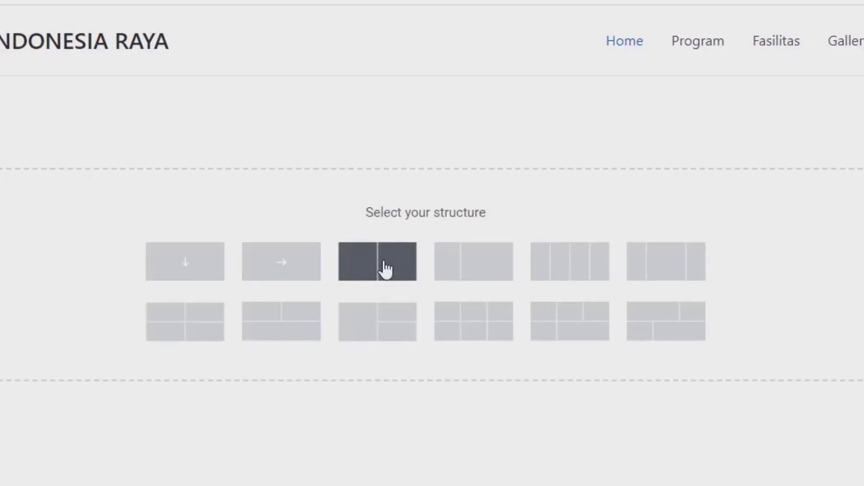
left_click(386, 270)
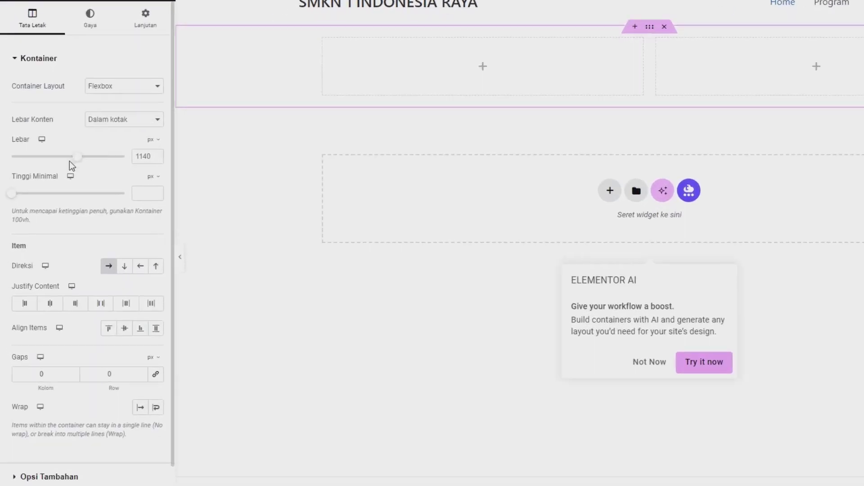
left_click(212, 153)
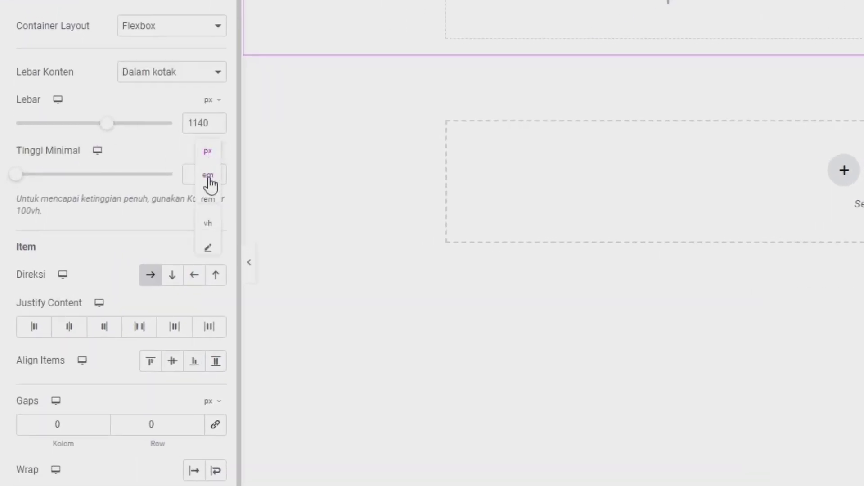
left_click(208, 225)
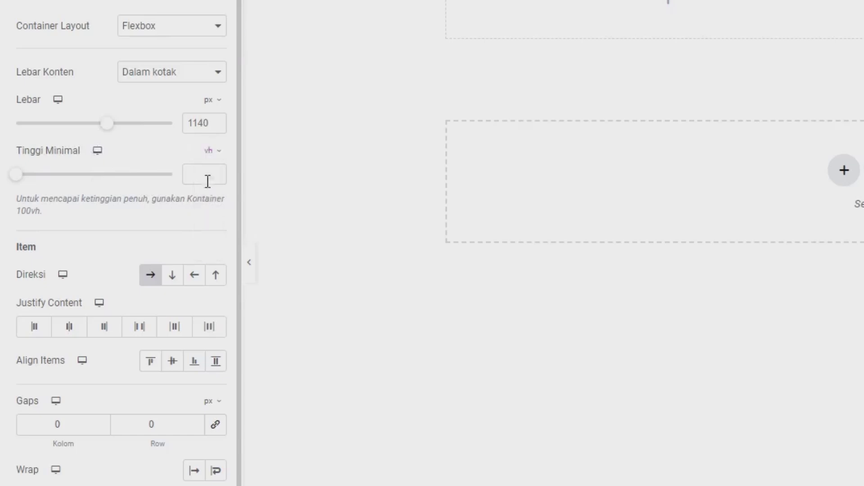
left_click(204, 174)
type("65")
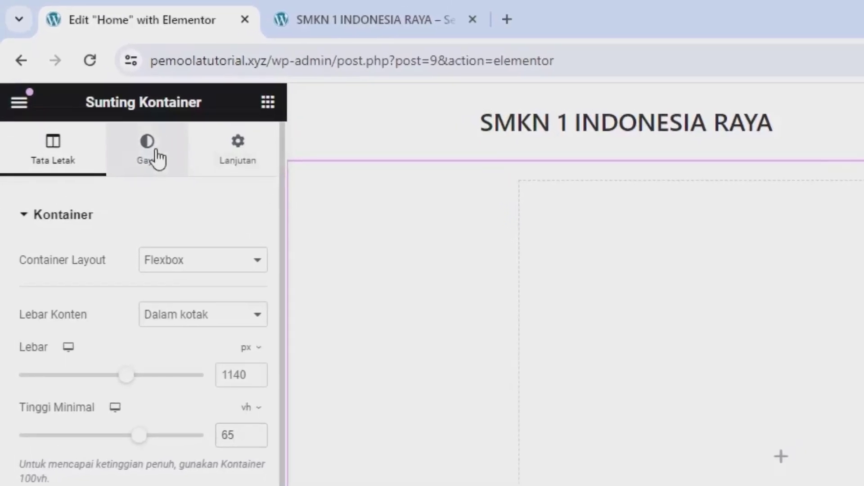
Give the container a classic background colour #FCFCFCE6, a slightly transparent near-white
left_click(156, 158)
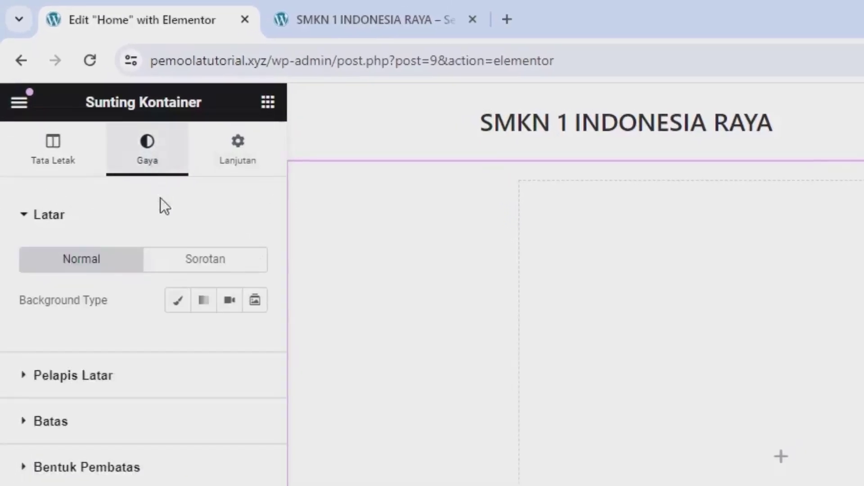
left_click(179, 303)
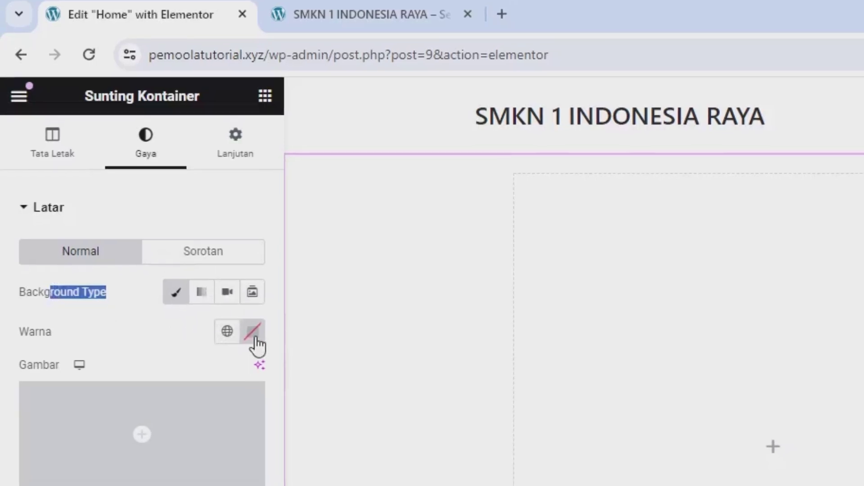
left_click(252, 332)
left_click_drag(136, 459, 129, 421)
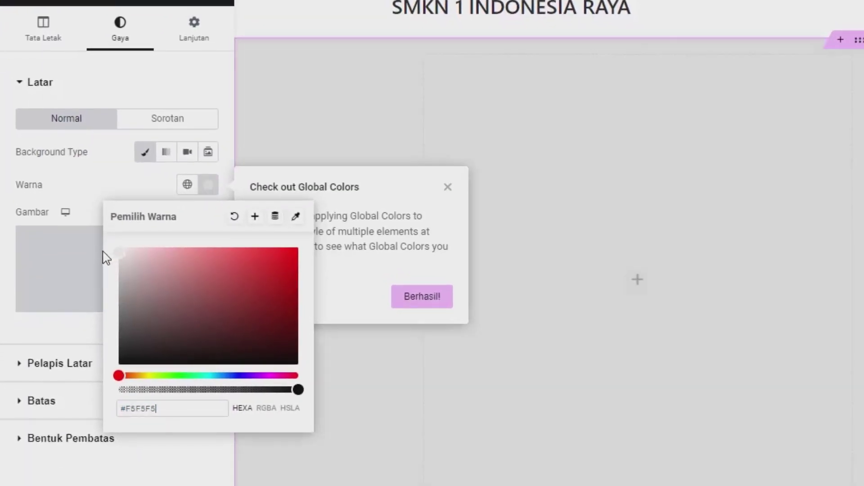
mouse_move(105, 258)
left_mouse_down()
mouse_move(132, 287)
mouse_move(108, 252)
left_mouse_up()
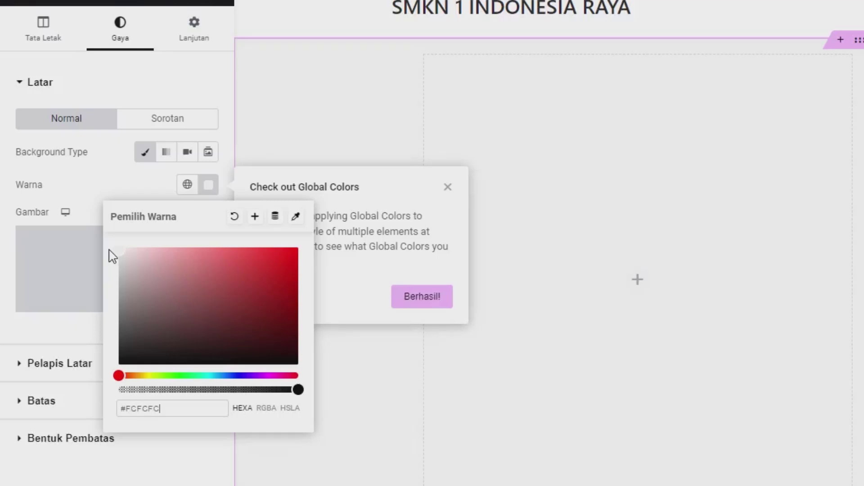
left_click_drag(224, 389, 280, 390)
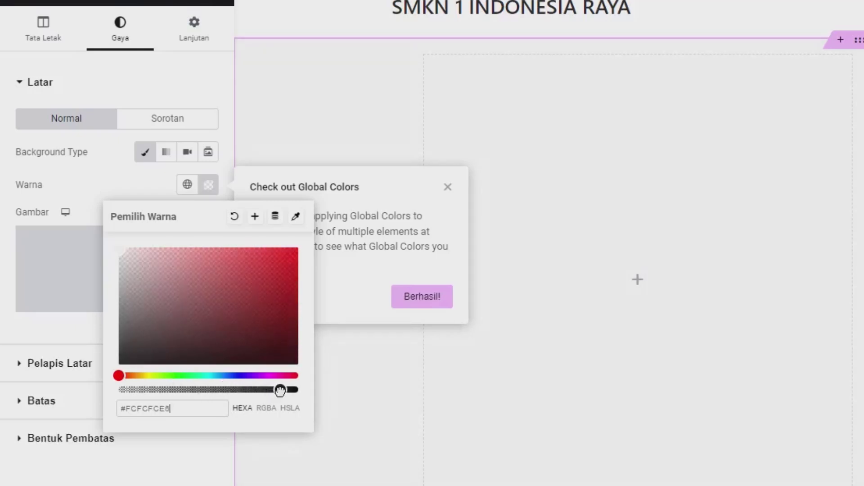
left_click(142, 191)
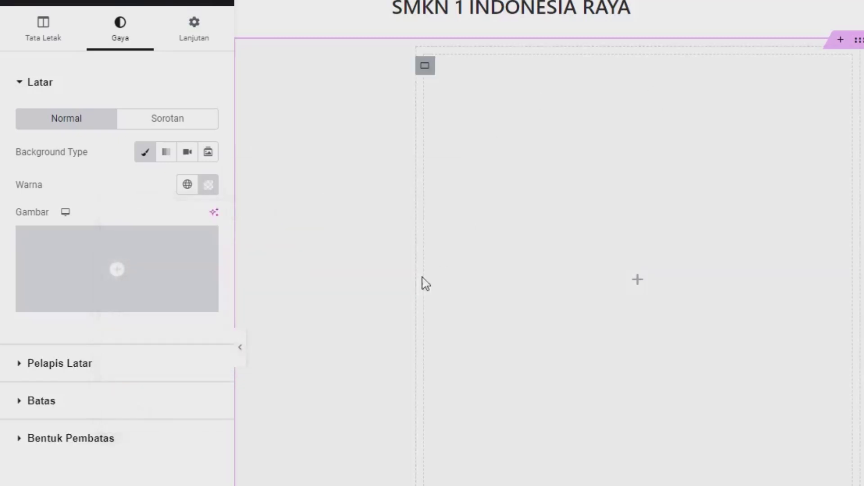
scroll(405, 396, "down", 1)
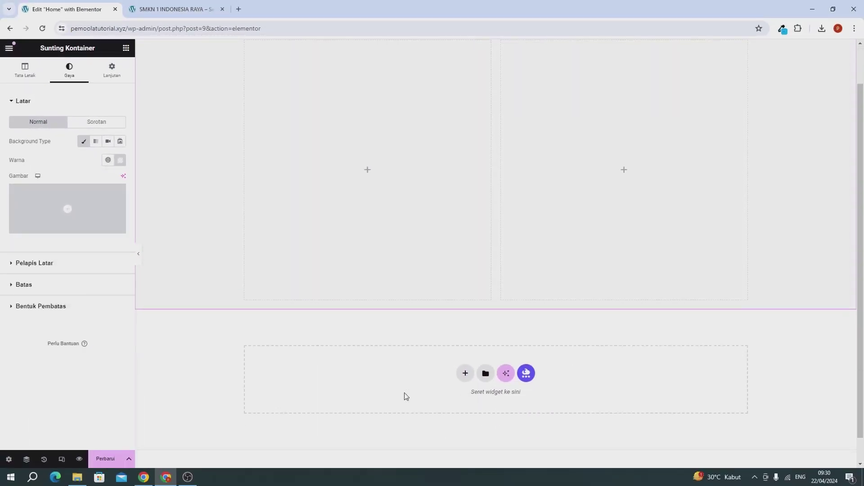
scroll(406, 396, "up", 1)
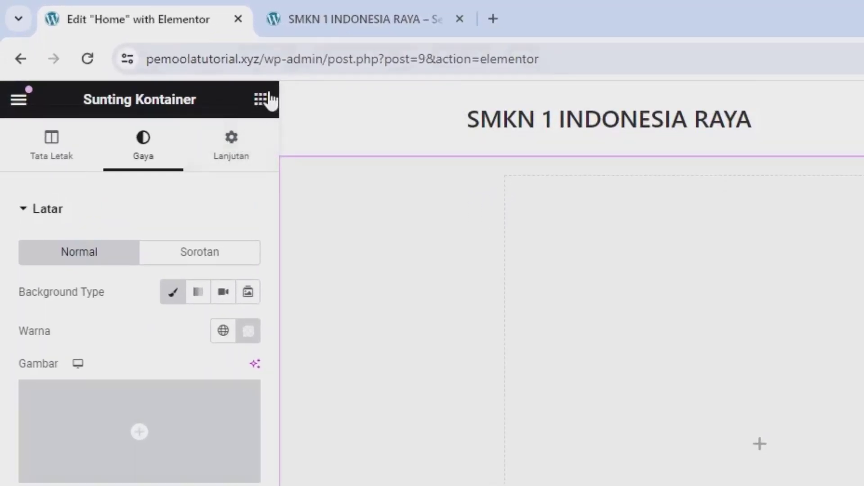
Drop a Heading widget into the left column with the text 'SMKN 1 INDONESIA RAYA'
left_click(261, 99)
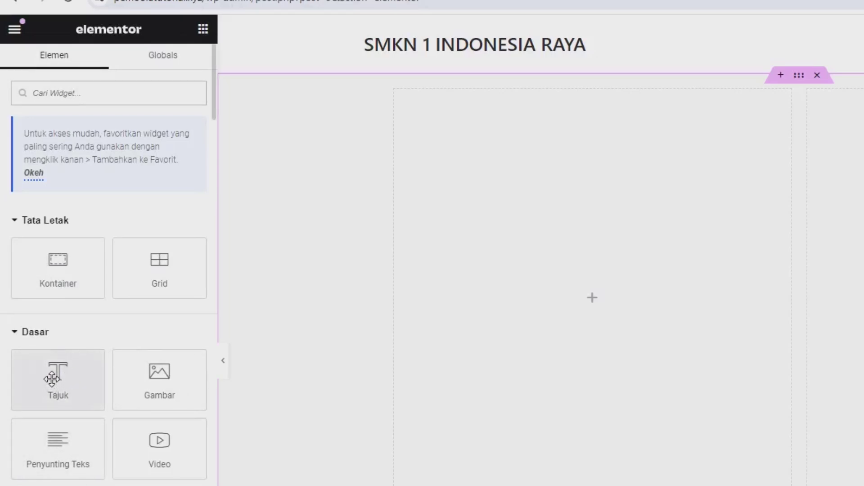
left_click_drag(52, 376, 573, 342)
triple_click(58, 186)
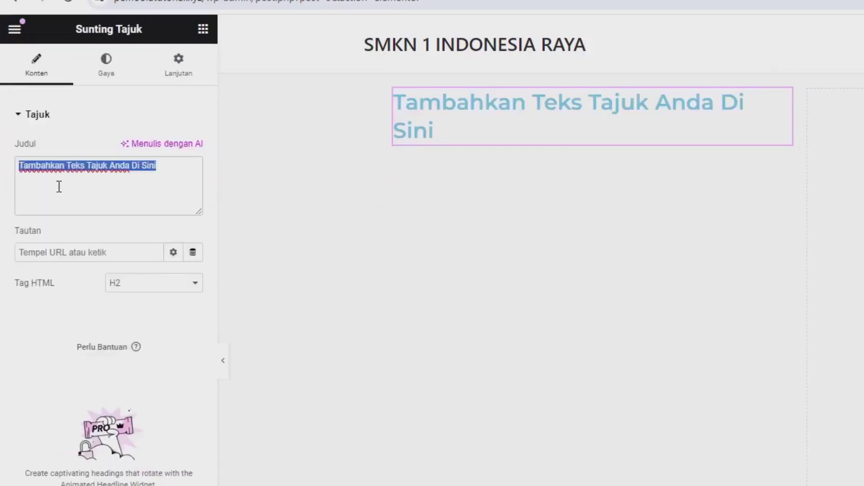
type("SM")
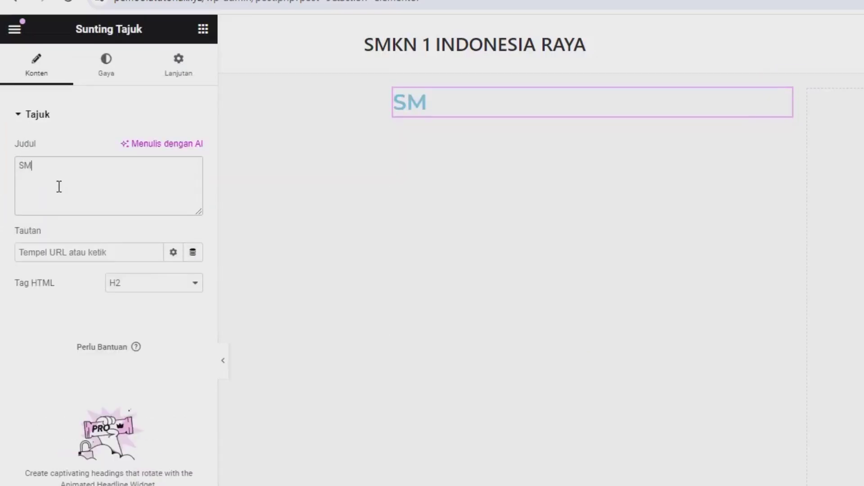
type("KN 1INDONES")
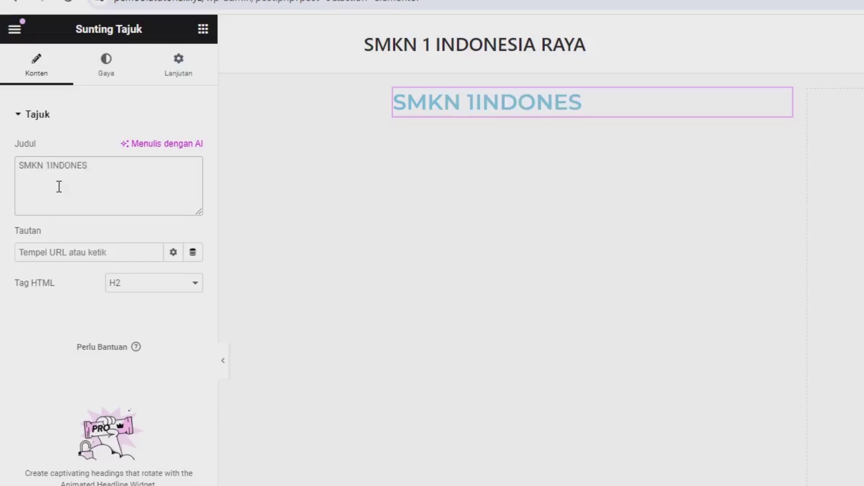
type("IA RAYA")
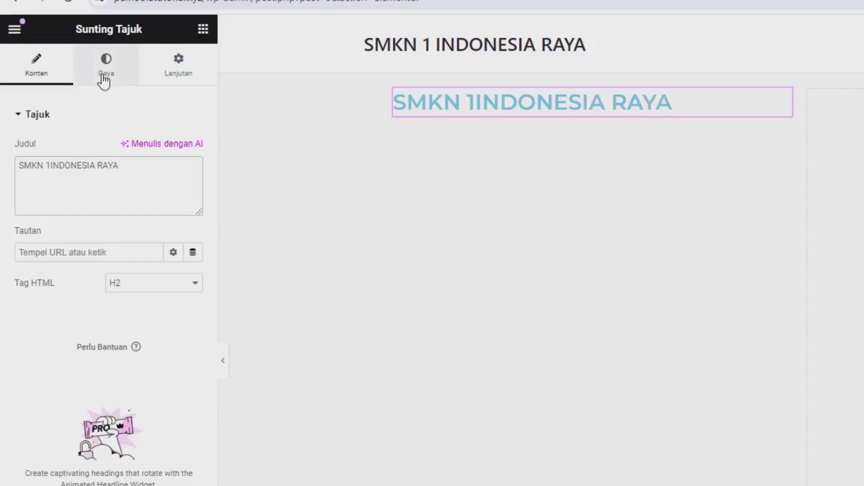
Colour the heading text black and fix the missing space after '1'
left_click(103, 75)
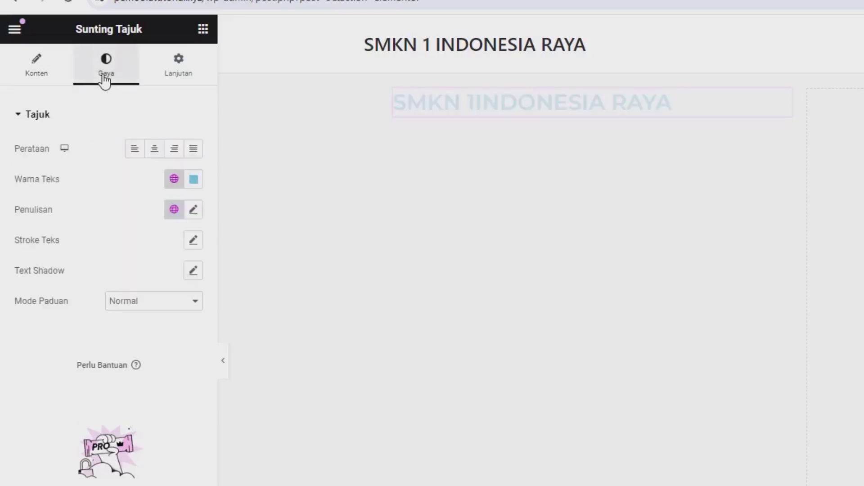
left_click_drag(28, 185, 68, 185)
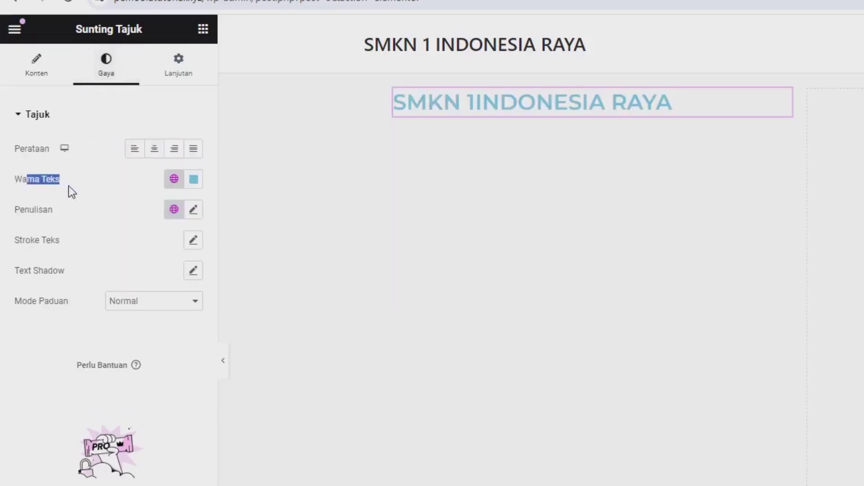
left_click(193, 180)
left_click(272, 345)
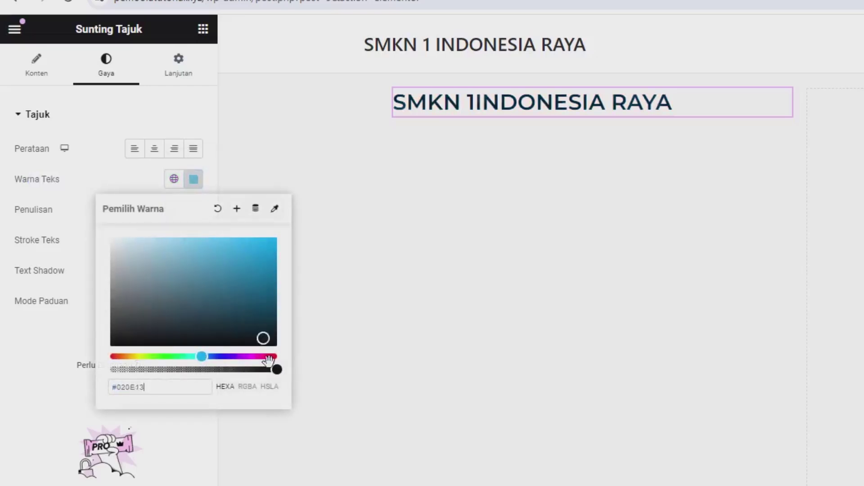
left_click(68, 365)
left_click(47, 72)
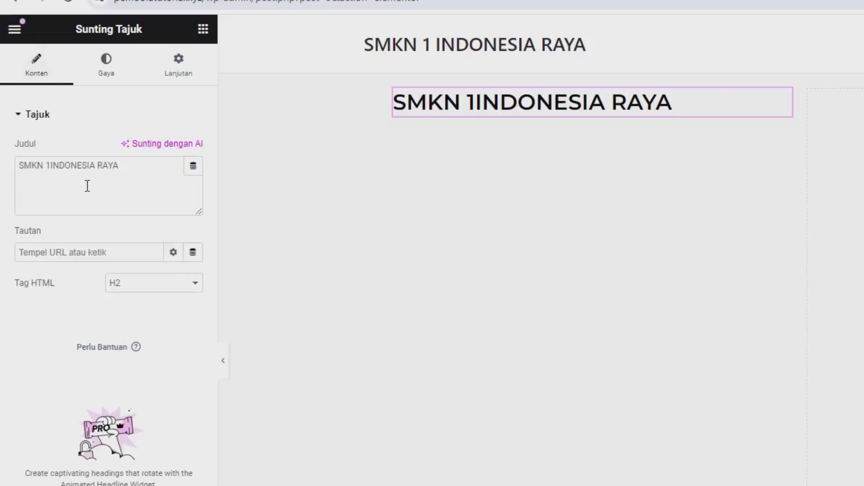
left_click(51, 165)
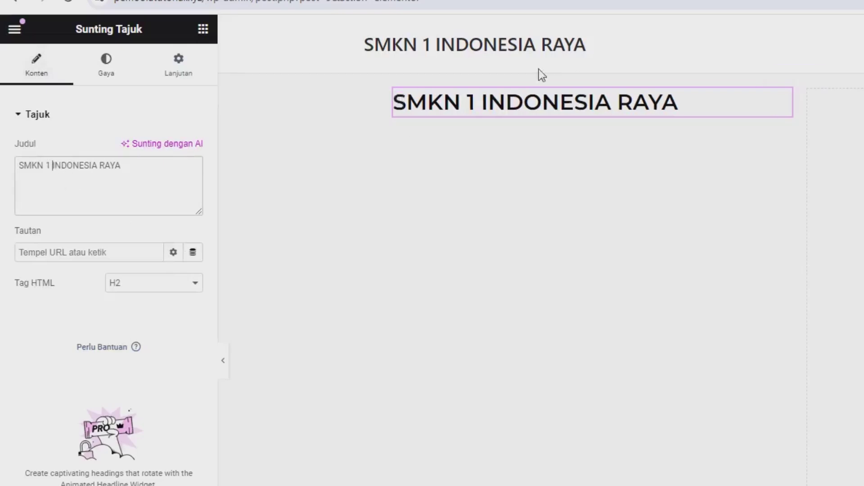
Set the heading typography to size 45 and weight 800 Extra Bold
left_click(116, 74)
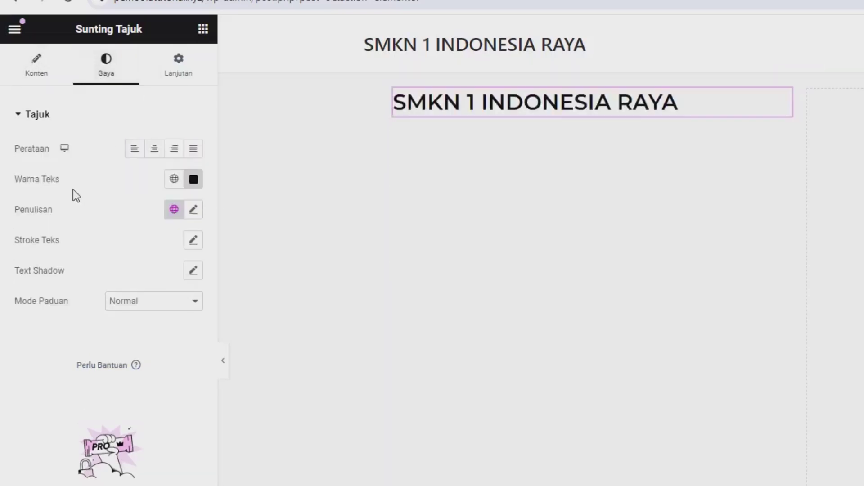
left_click(193, 210)
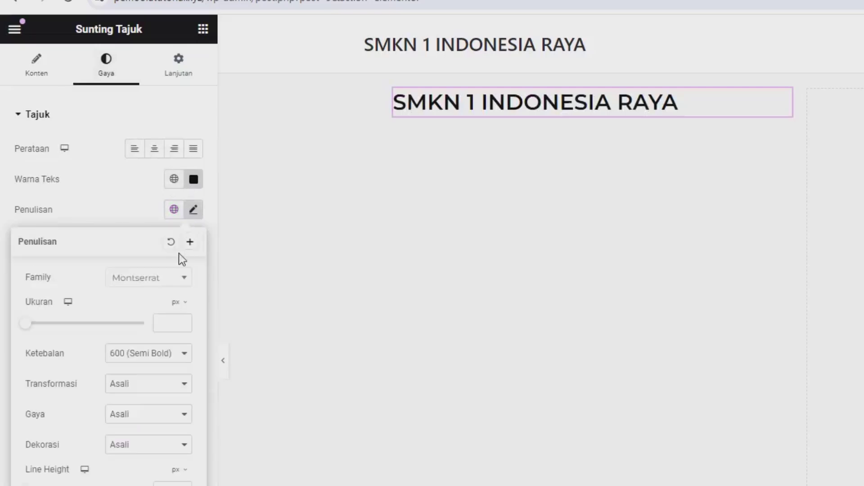
left_click(173, 331)
type("45")
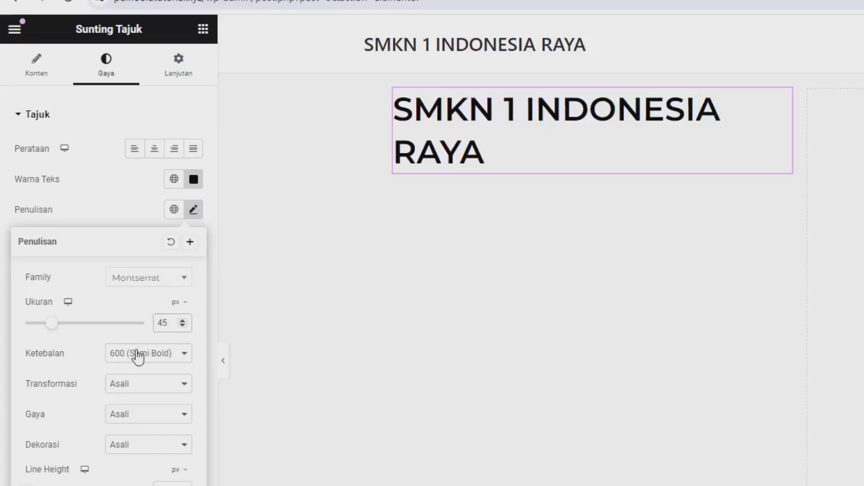
left_click(138, 356)
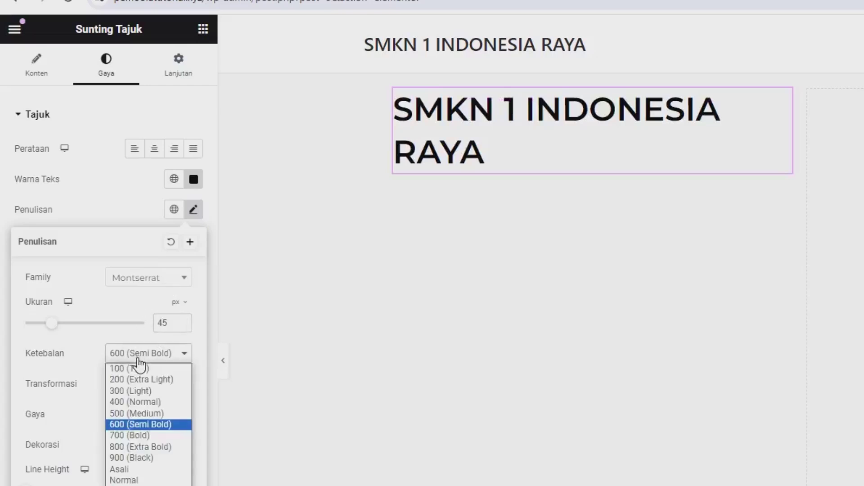
left_click(133, 446)
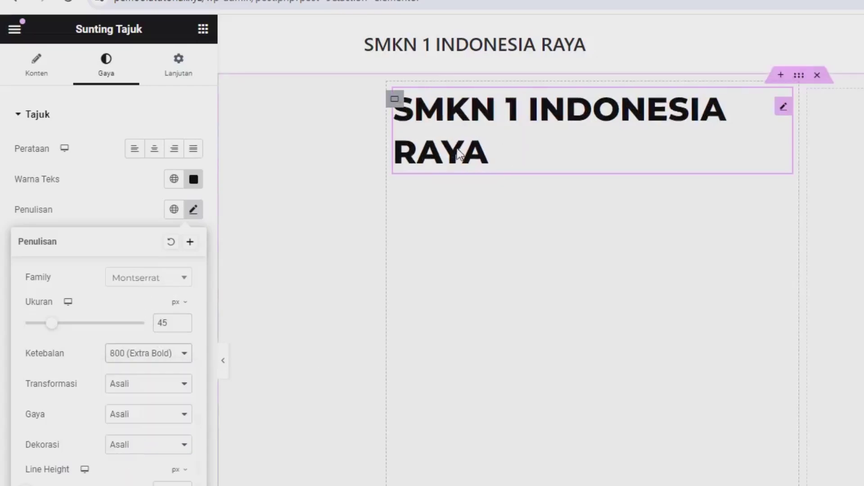
left_click(134, 208)
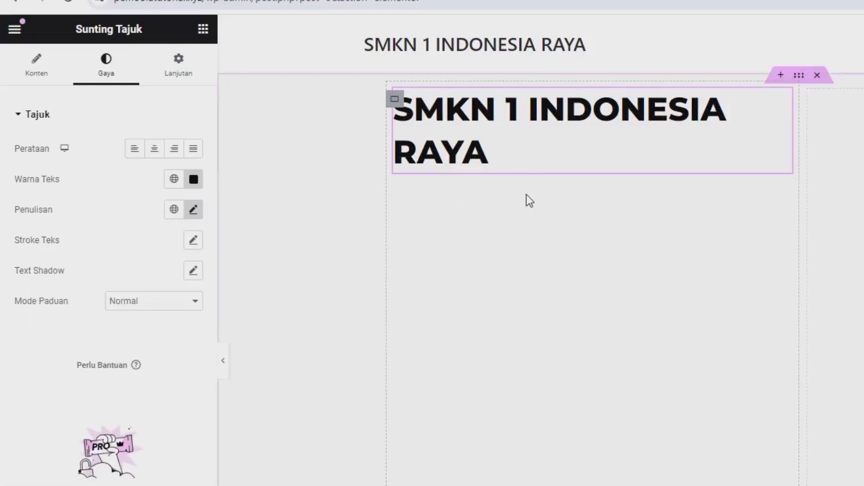
left_click(203, 30)
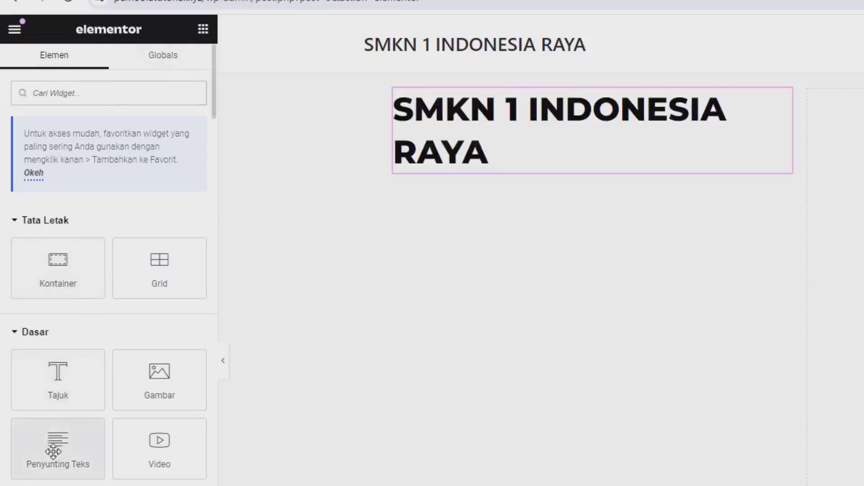
Add a Penyunting Teks widget under the SMKN 1 INDONESIA RAYA heading and repeat its Lorem ipsum paragraph
left_click_drag(53, 451, 464, 170)
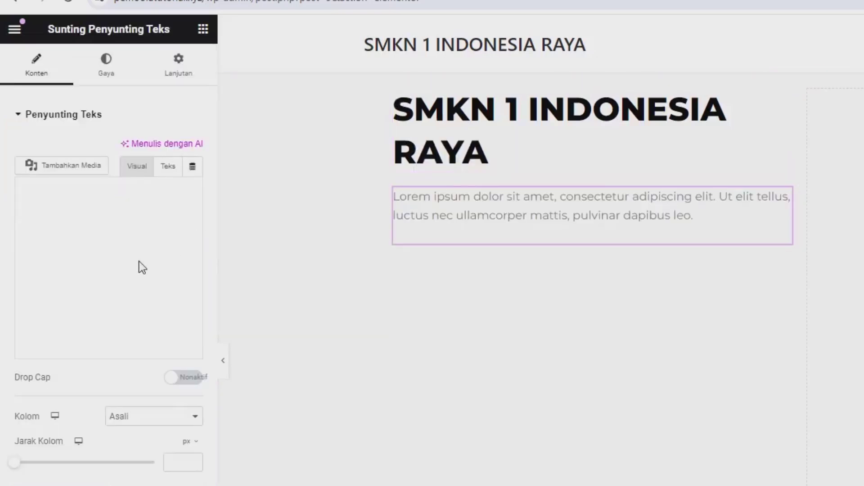
left_click(420, 216)
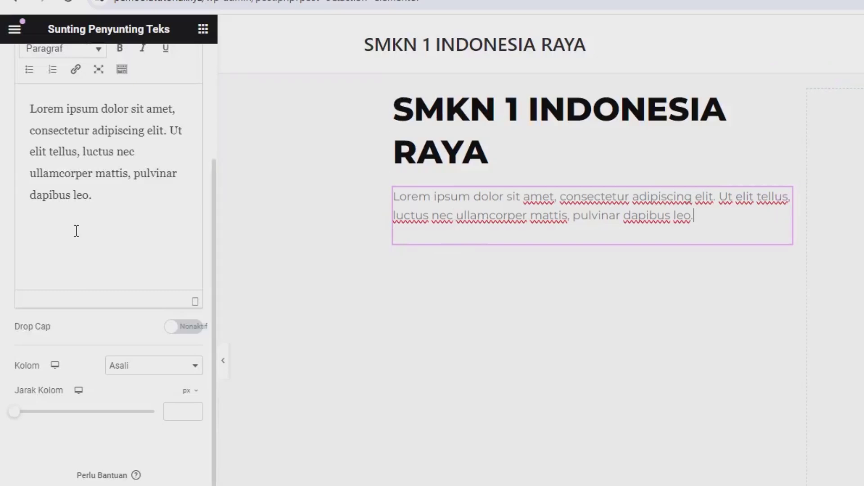
left_click(132, 251)
key("ctrl+a")
key("ctrl+c")
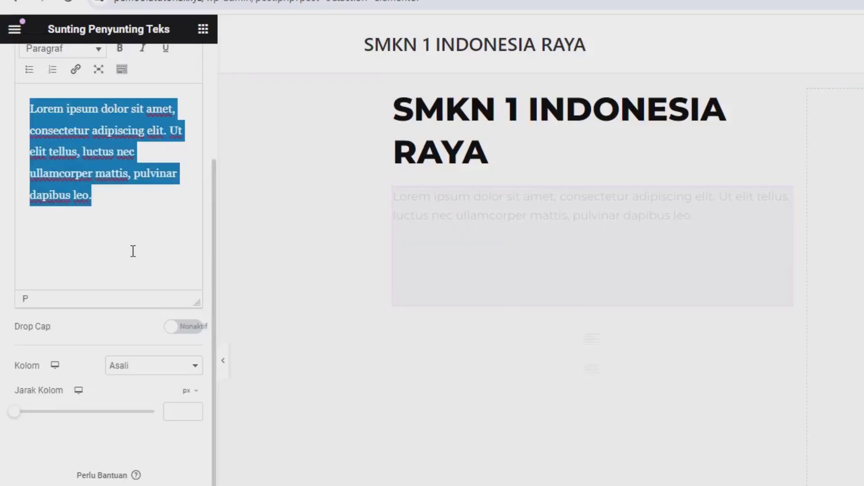
left_click(116, 202)
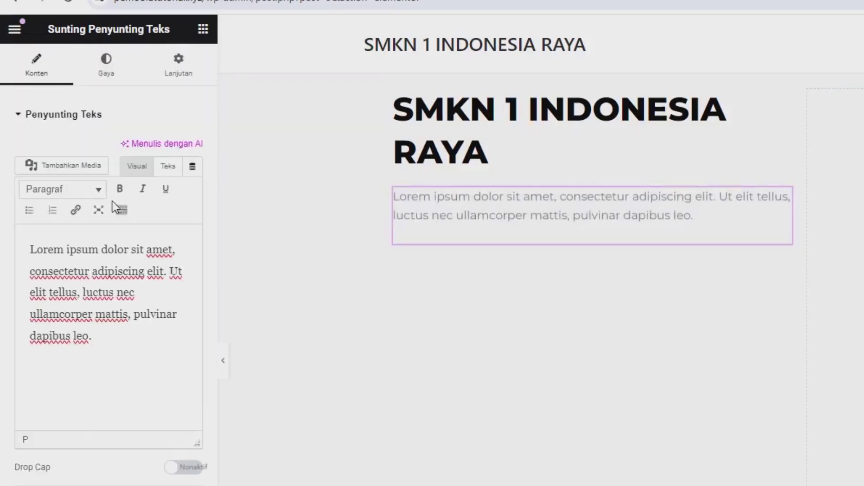
key("ctrl+v")
key("ctrl+v")
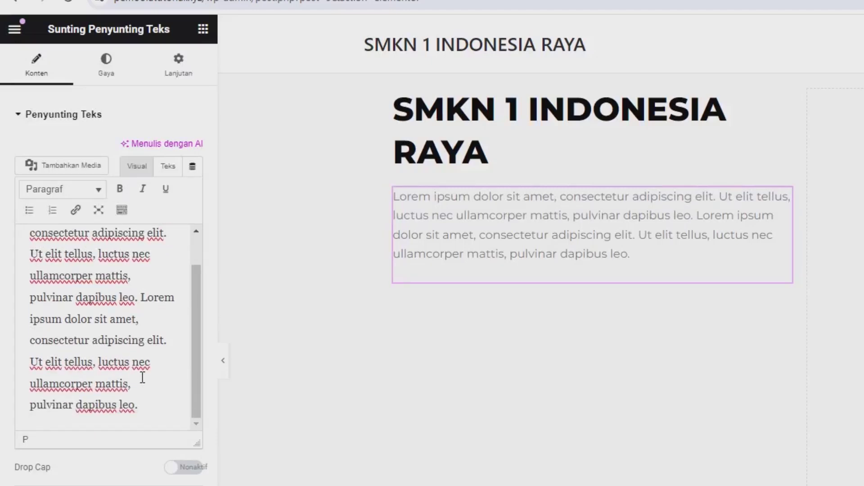
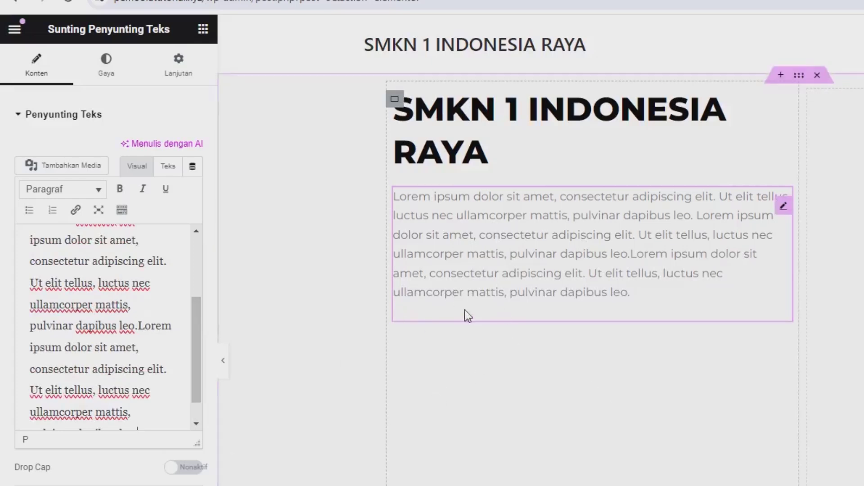
Bring up the Elementor widget library in place of the text editor settings
left_click(203, 29)
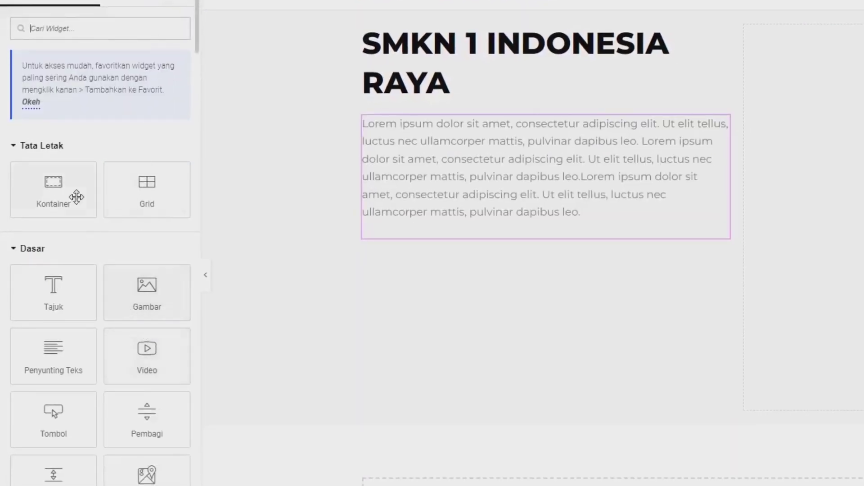
Add a button below the hero paragraph and label it 'Gabung Sekarang'
left_click_drag(55, 412, 460, 220)
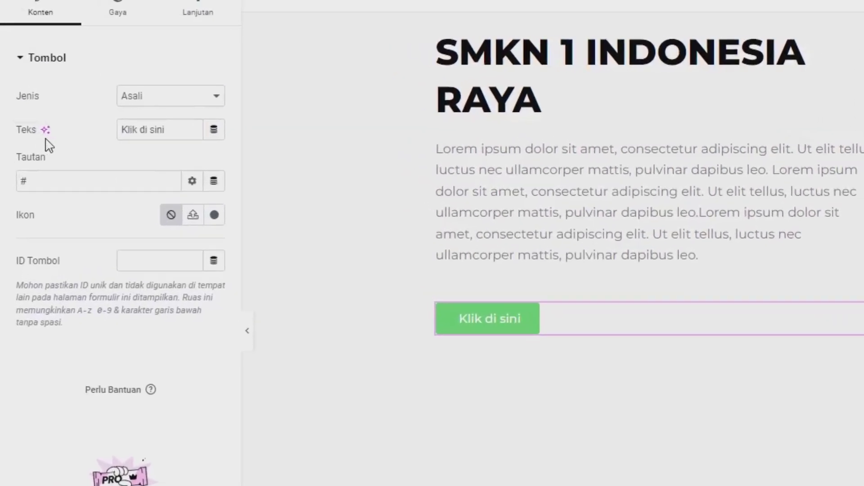
key("ctrl+a")
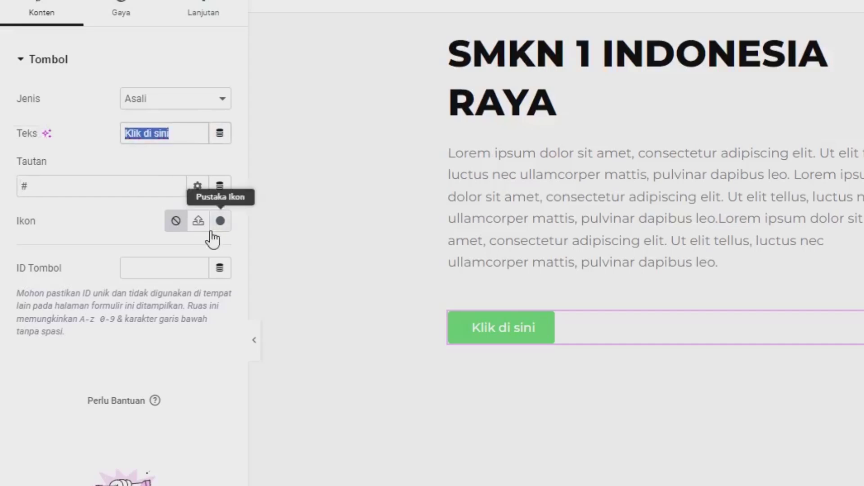
type("gA")
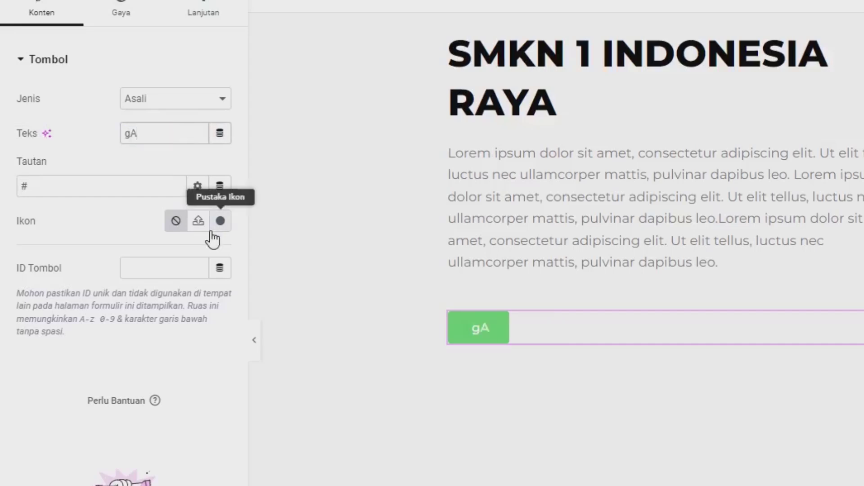
key("BackSpace")
key("BackSpace")
type("Gabung S")
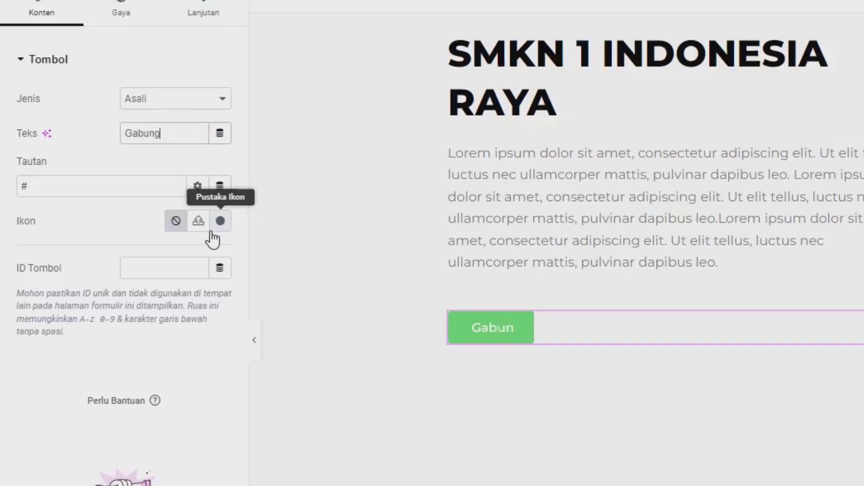
type("ekarang")
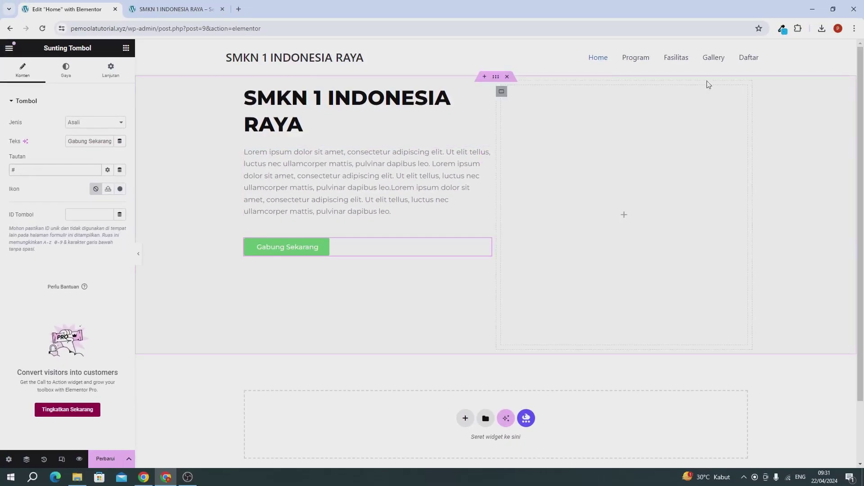
Copy the Daftar link from the live site and make it the button's link
left_click(183, 10)
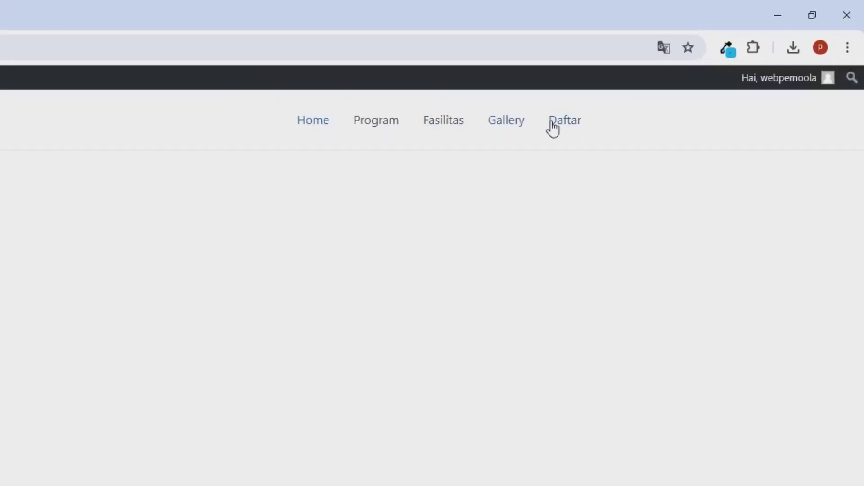
right_click(552, 130)
left_click(585, 251)
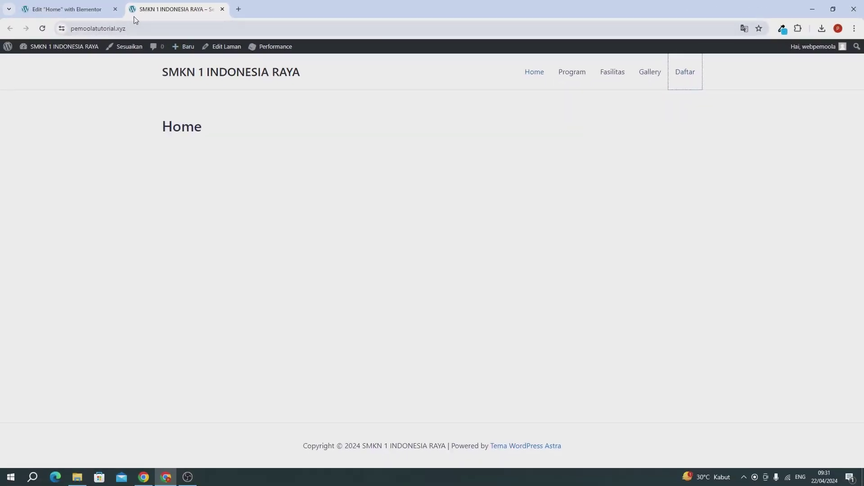
left_click(97, 10)
left_click(62, 164)
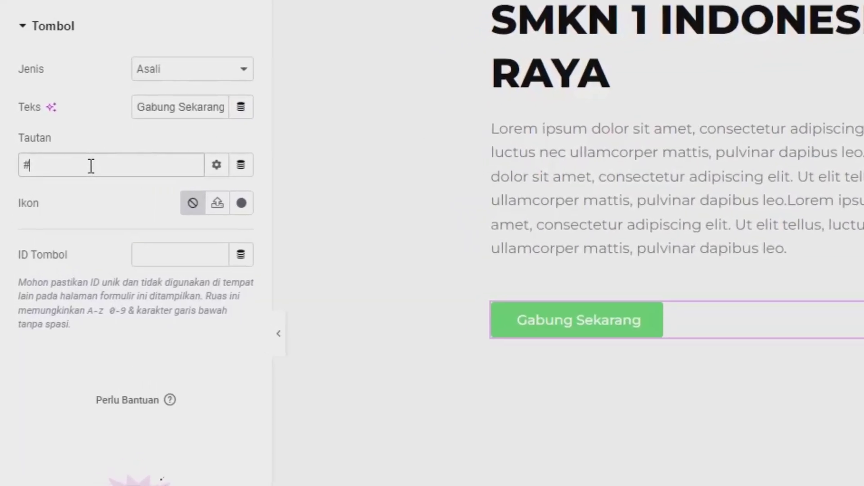
key("BackSpace")
key("ctrl+v")
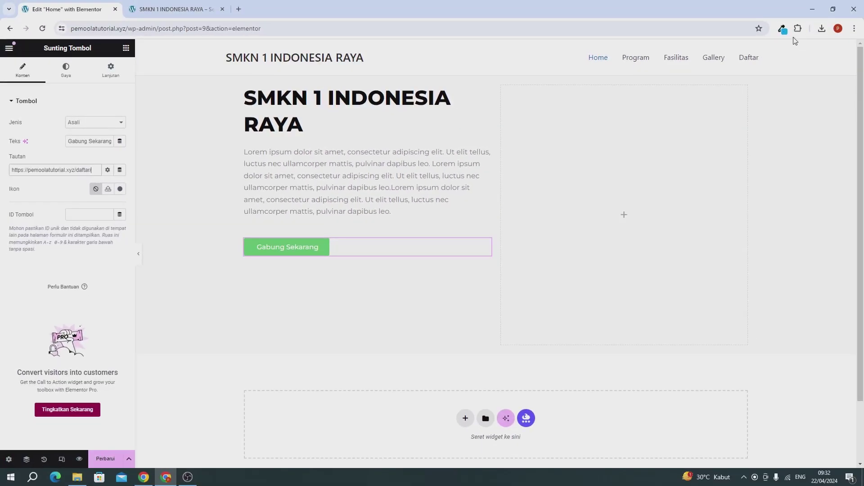
Sample the site's blue colour value with the ColorZilla extension
left_click(783, 28)
left_click(715, 85)
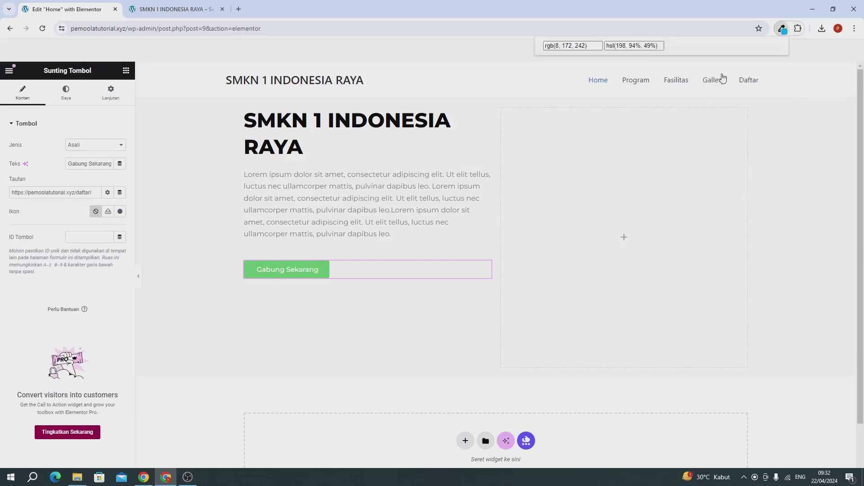
left_click(576, 176)
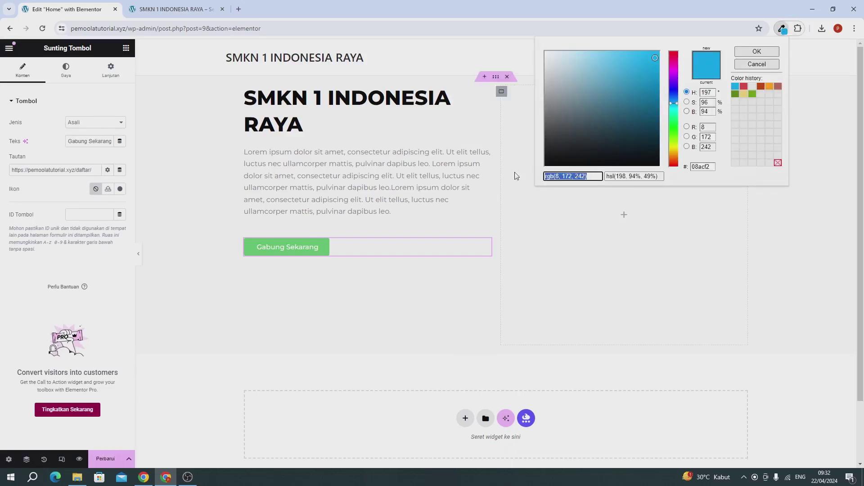
left_click(53, 159)
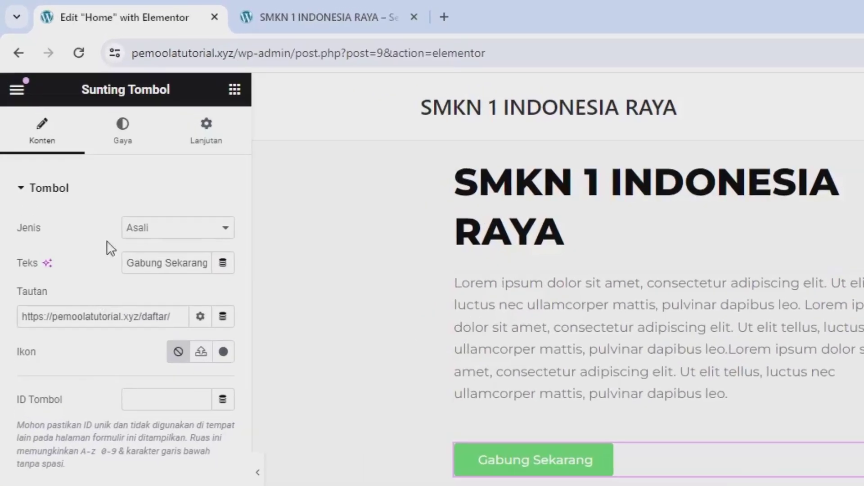
Set the button background colour to the sampled blue rgba(8, 172, 242, 1)
left_click(143, 163)
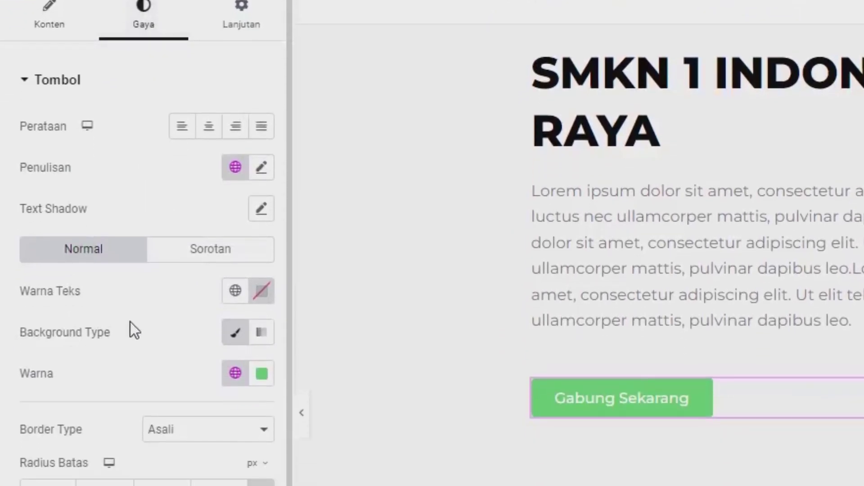
left_click(261, 372)
left_click(316, 485)
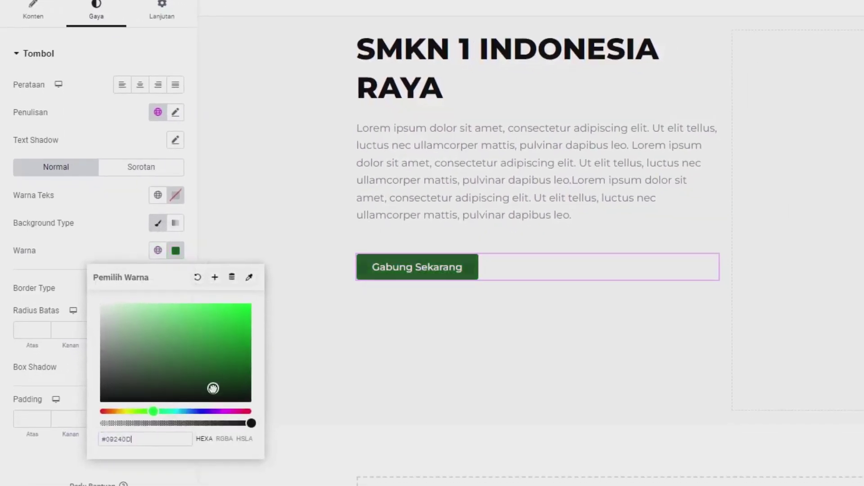
triple_click(171, 436)
key("ctrl+v")
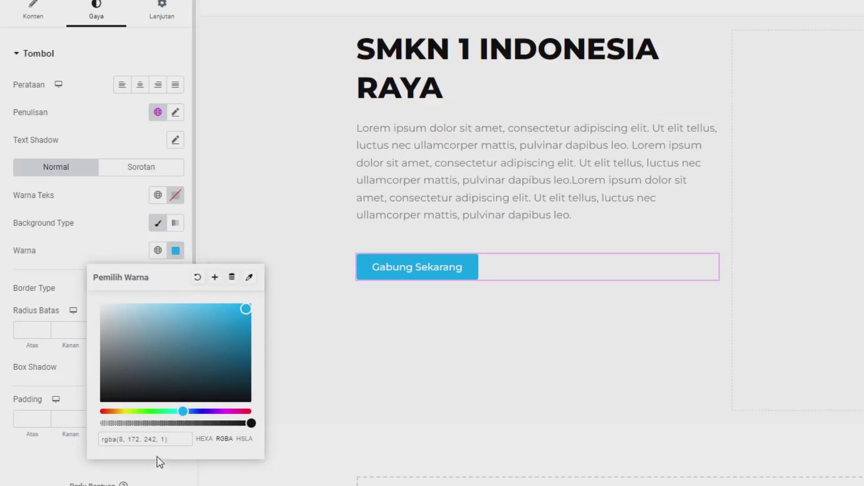
left_click(101, 231)
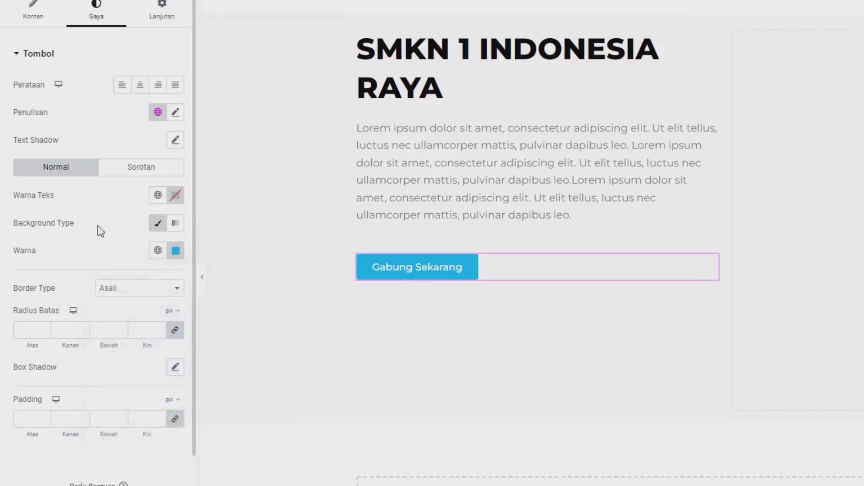
Give the button 15 px Normal (400) text and a 515 px corner radius
left_click(176, 114)
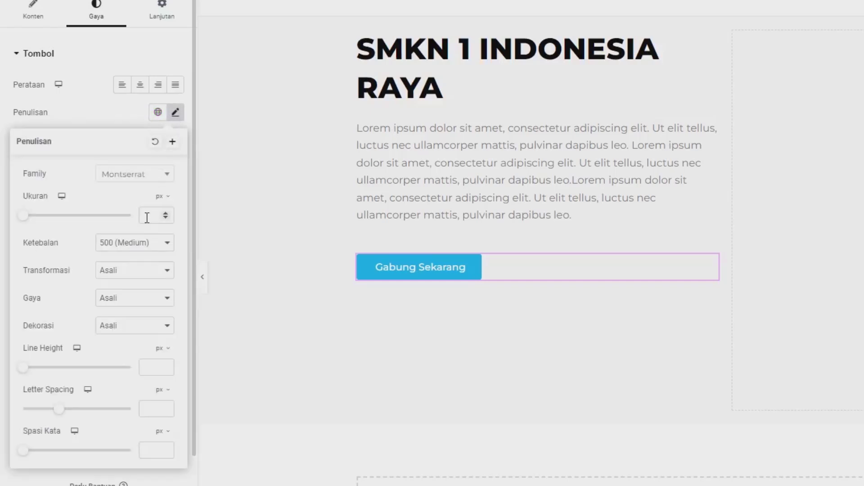
type("15")
left_click(130, 246)
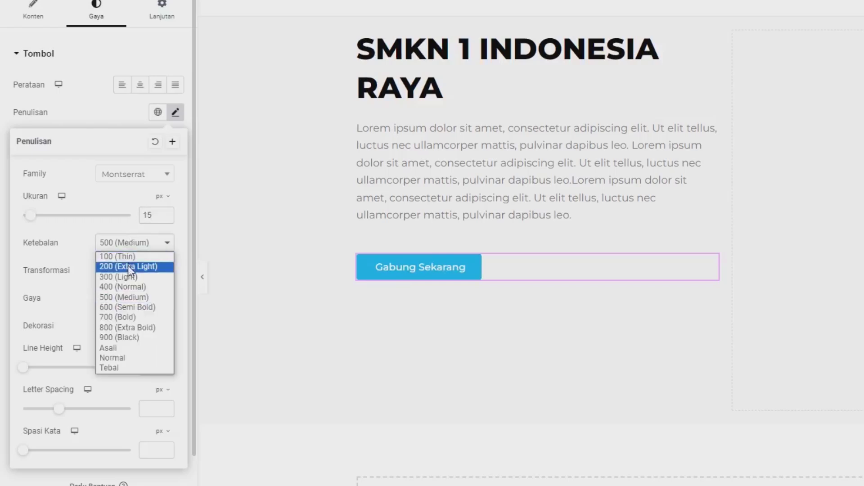
left_click(128, 286)
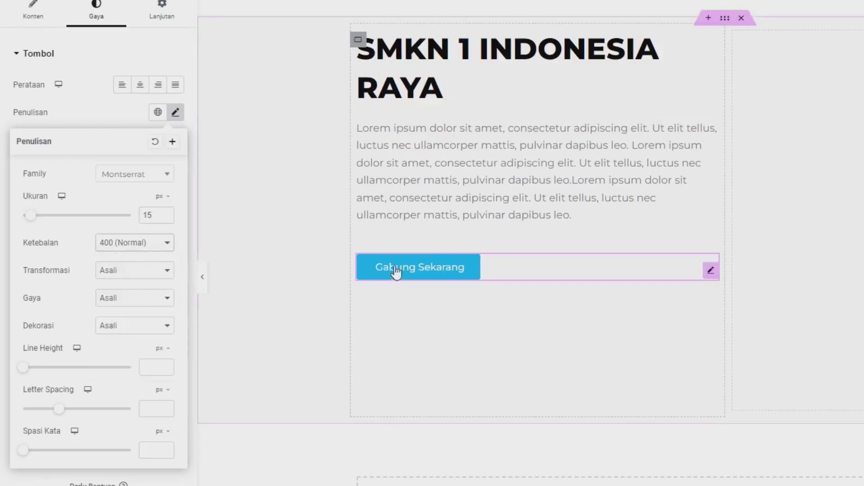
left_click(134, 118)
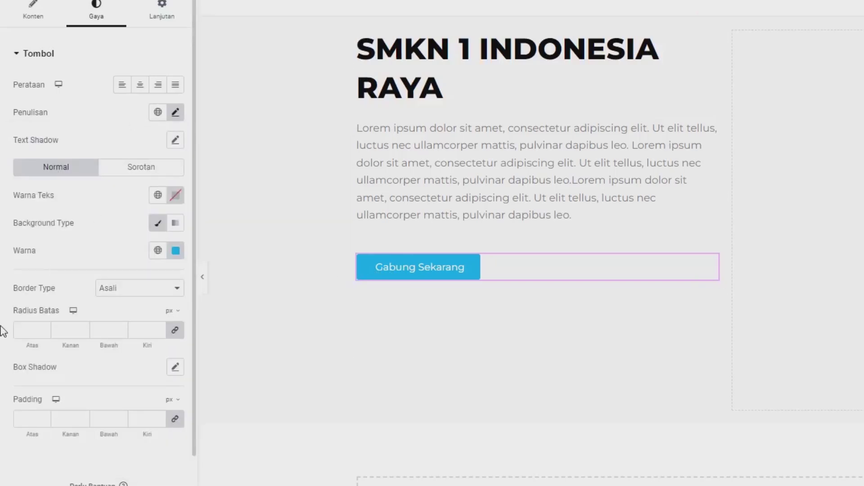
left_click(29, 329)
type("515")
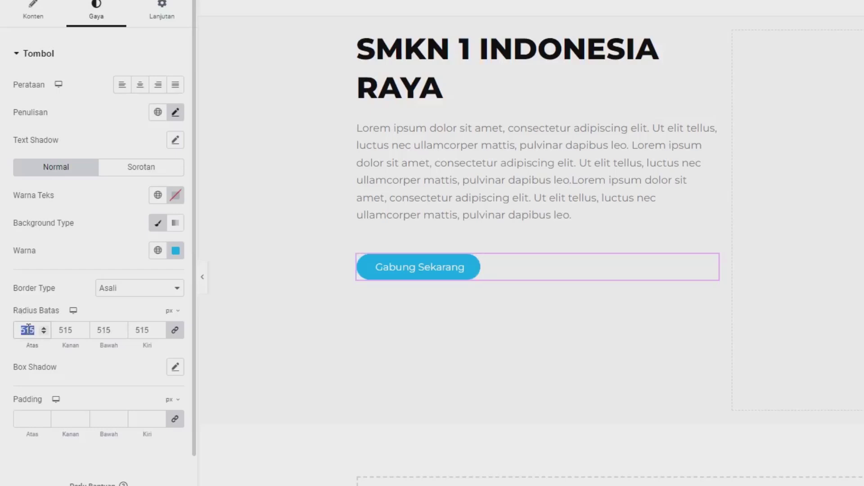
type("15")
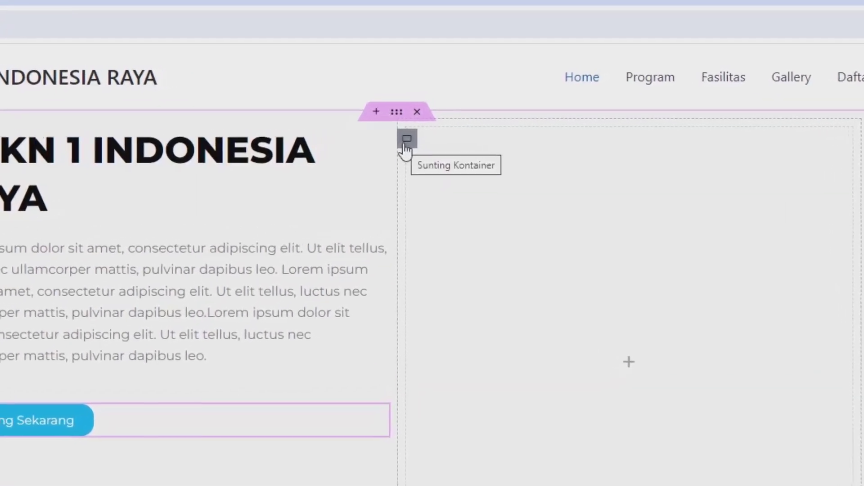
Upload pexels-droosmo-2982449-scaled.jpg and set it as the right-hand container's classic background image
left_click(405, 150)
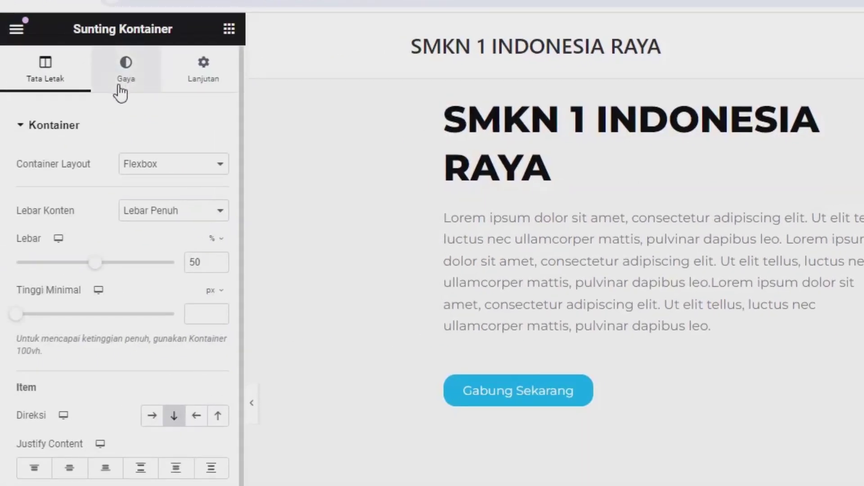
left_click(120, 87)
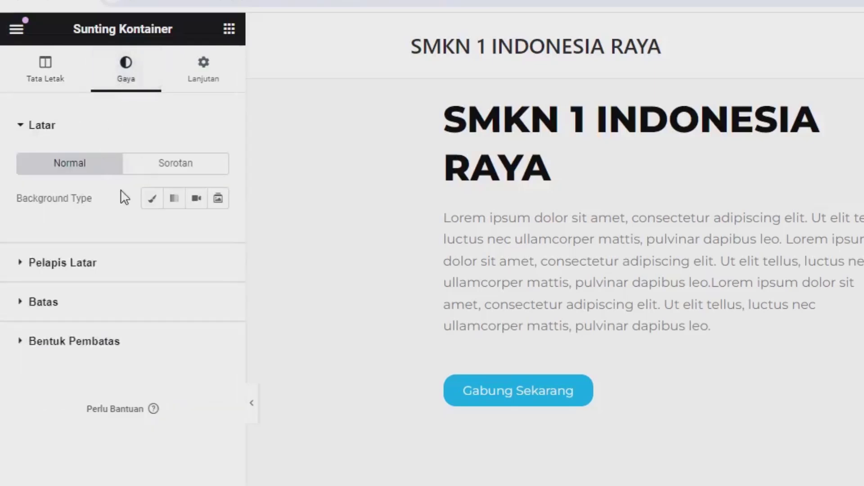
left_click(150, 203)
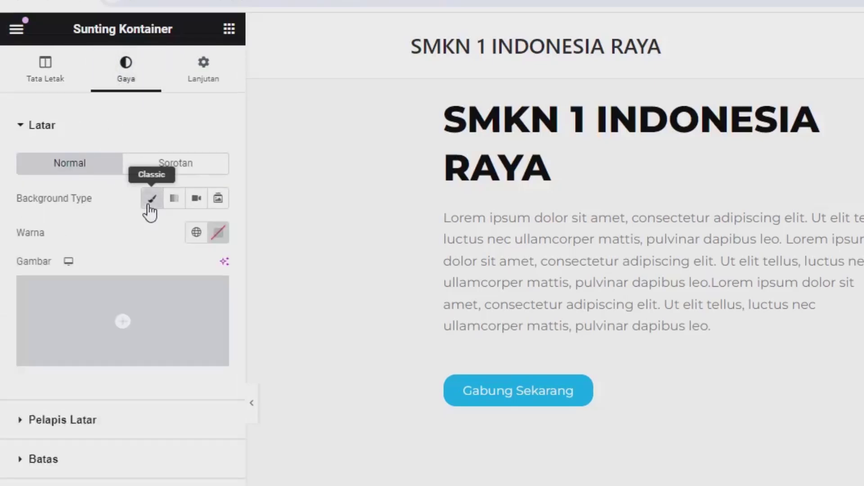
left_click(104, 296)
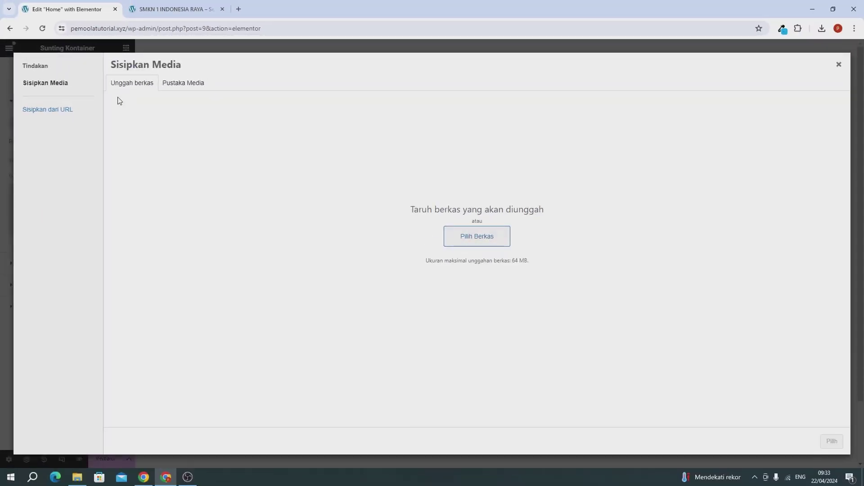
left_click(822, 29)
left_click_drag(760, 69, 297, 204)
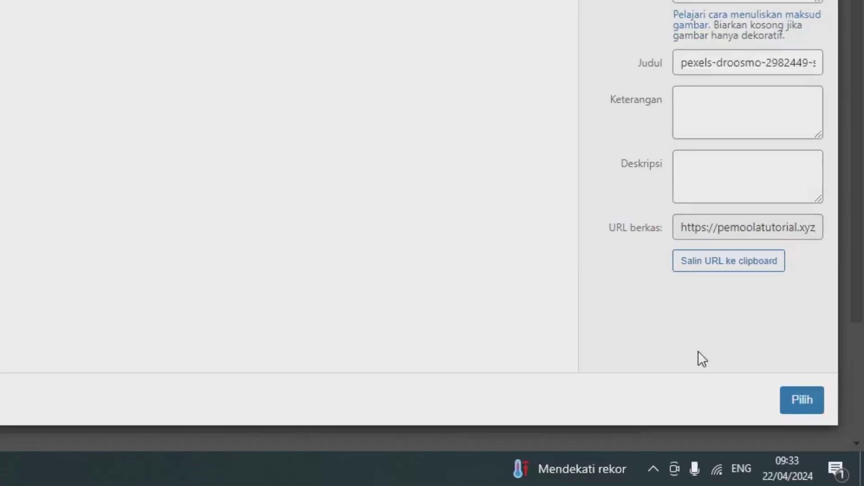
left_click(801, 401)
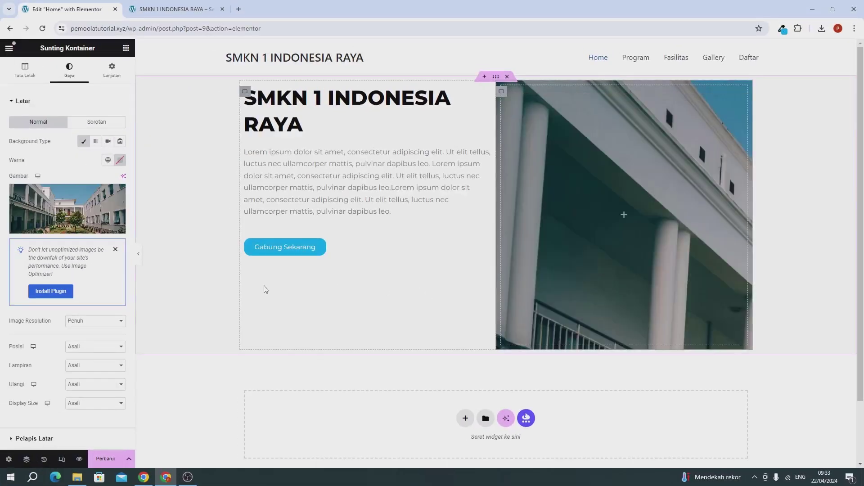
Set the background photo to Sampul cover, no-repeat, Tetap attachment and full resolution
scroll(41, 297, "down", 3)
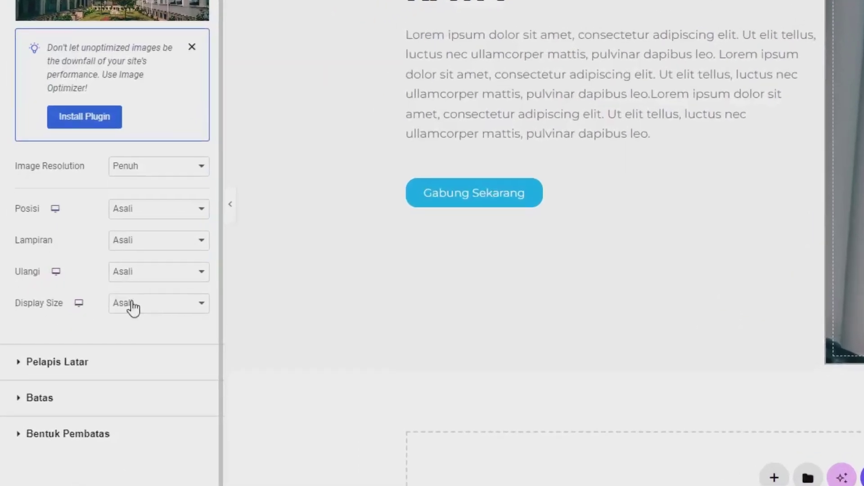
left_click(132, 304)
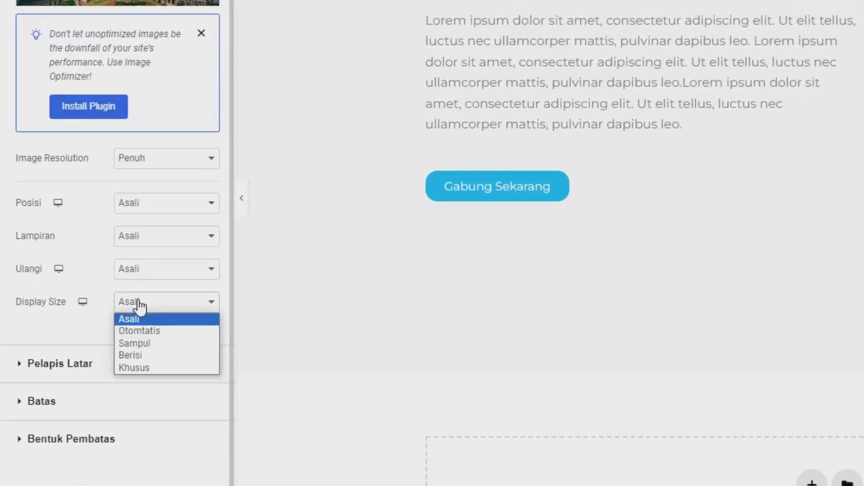
left_click(134, 343)
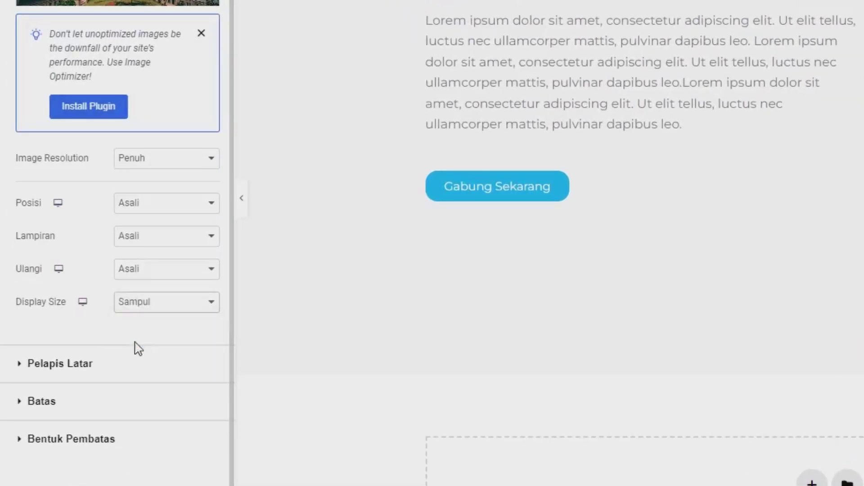
left_click(125, 279)
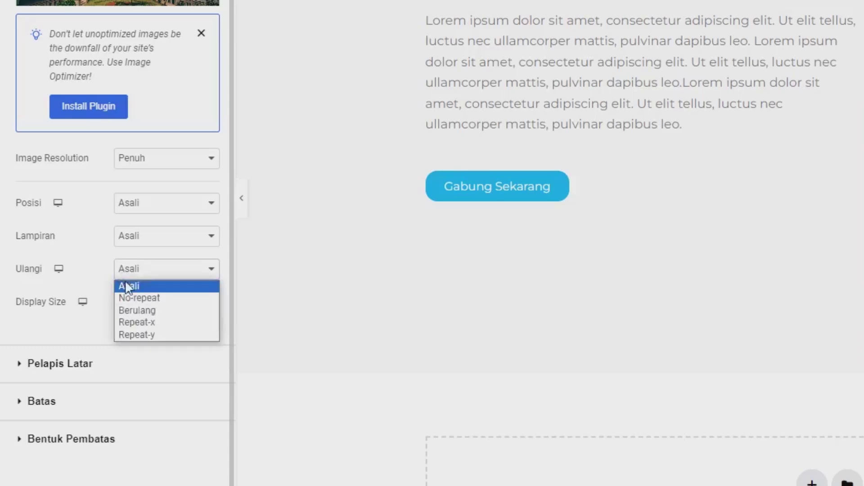
left_click(132, 298)
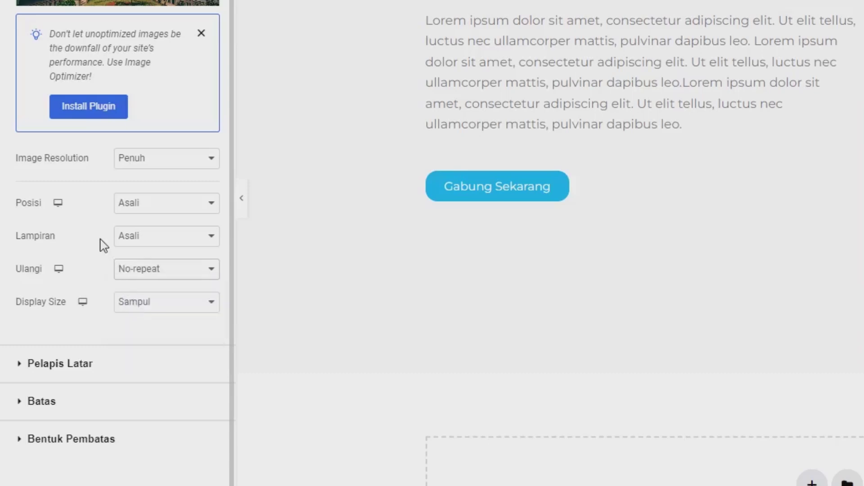
left_click(120, 241)
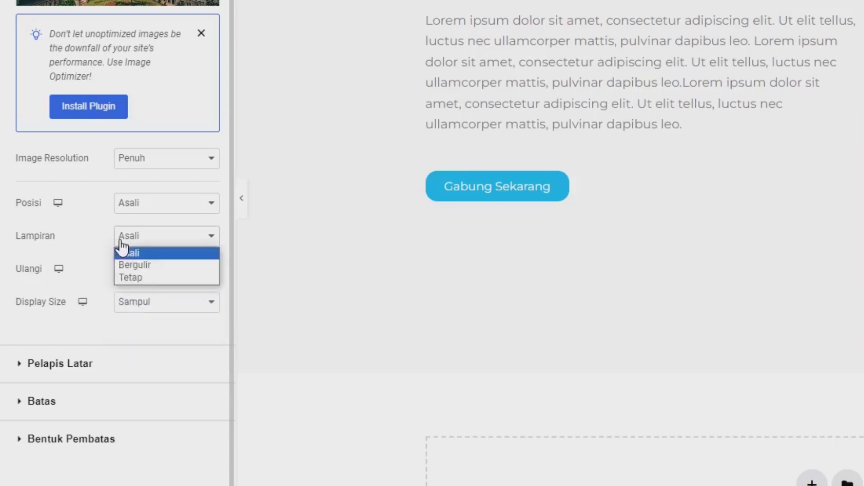
left_click(135, 277)
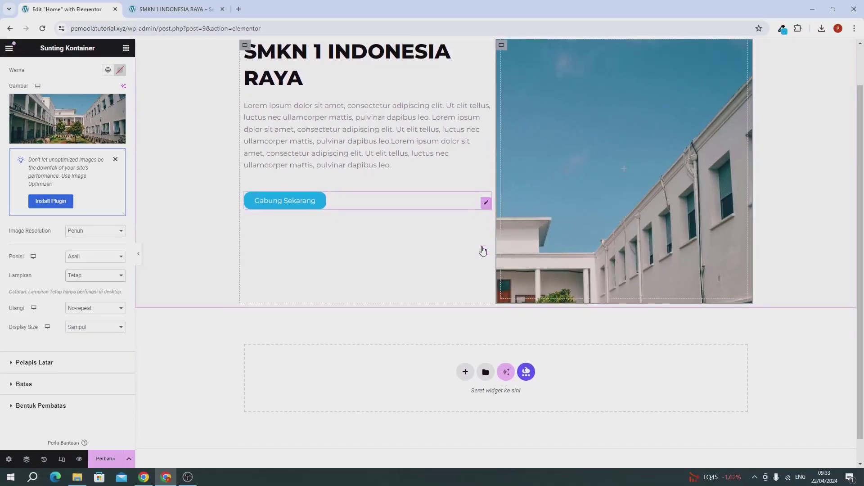
scroll(495, 248, "up", 1)
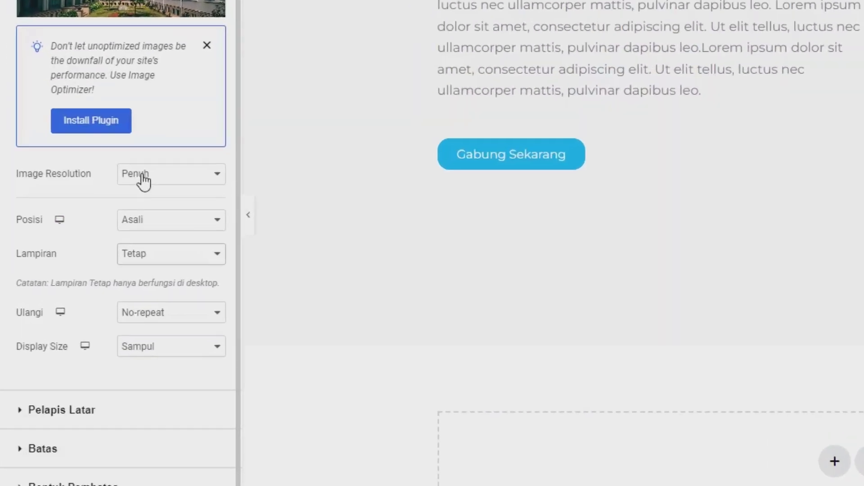
left_click(79, 230)
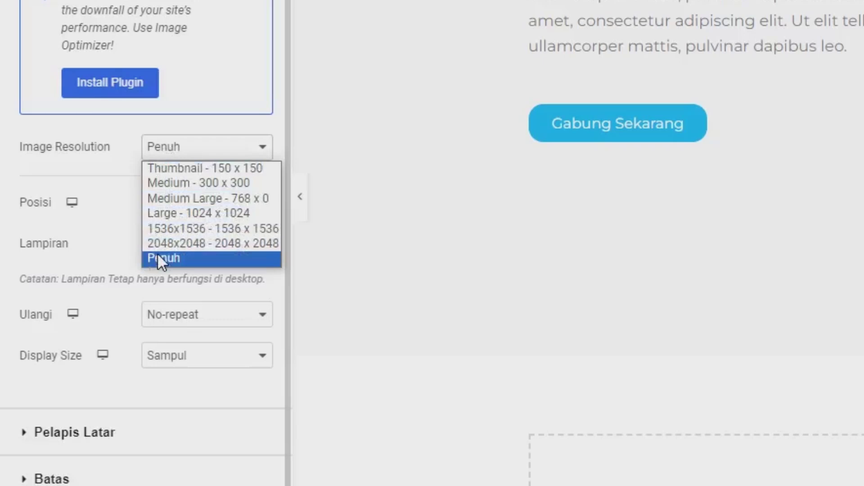
left_click(158, 253)
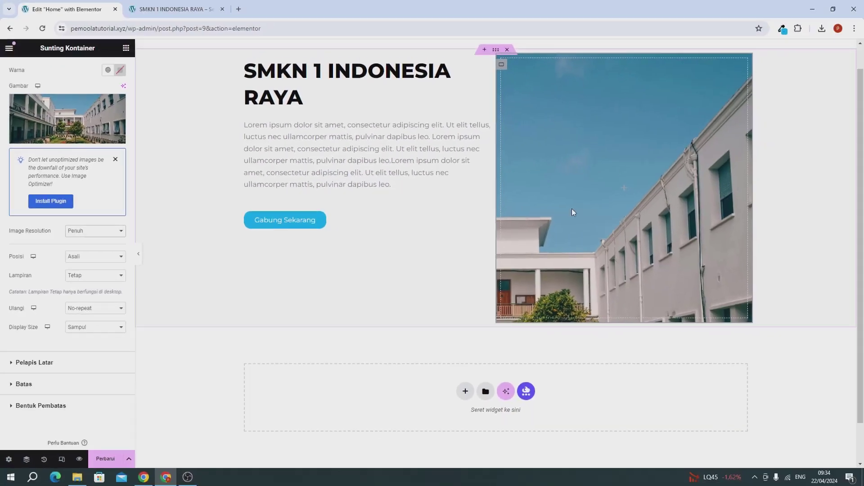
scroll(547, 239, "up", 1)
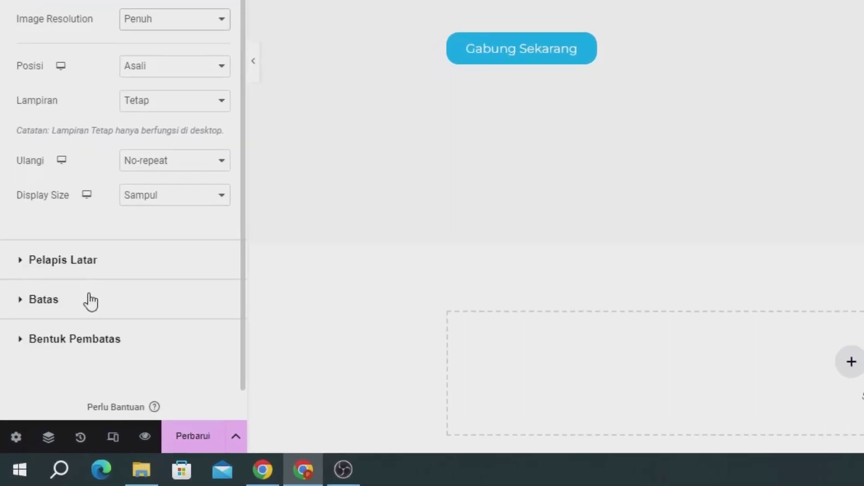
Round the photo container's corners to 15 px, save, then select the outer hero container
left_click(48, 383)
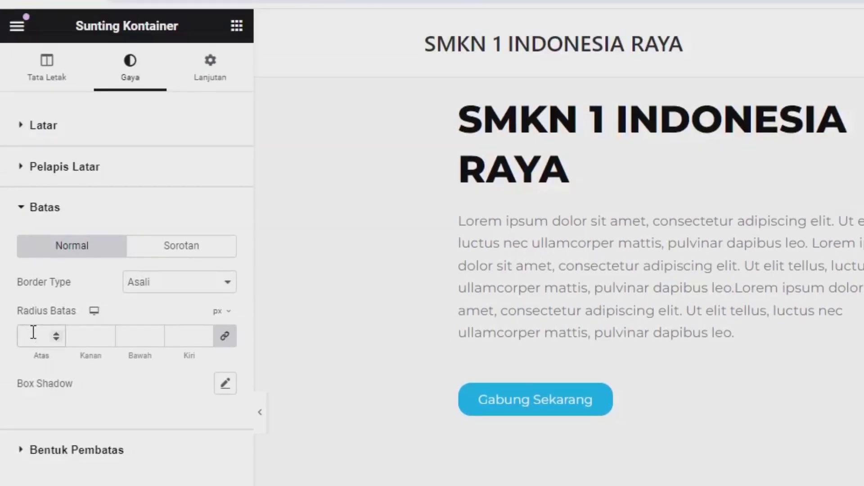
left_click(33, 333)
type("15")
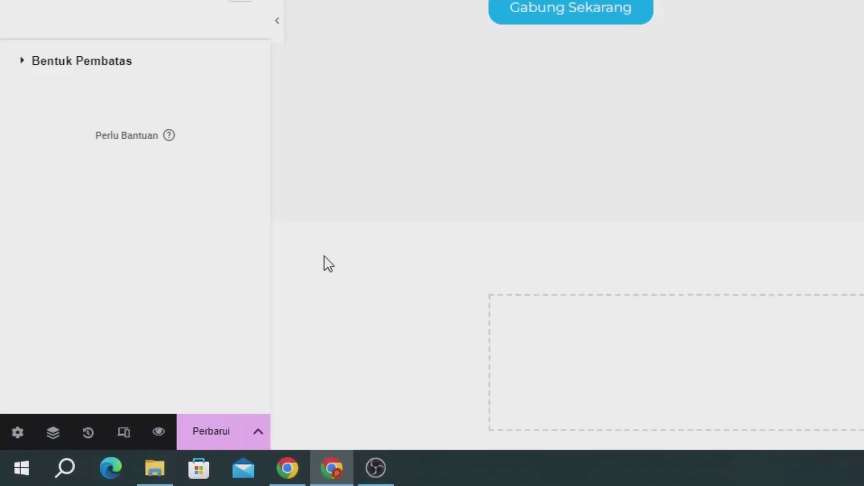
left_click(228, 425)
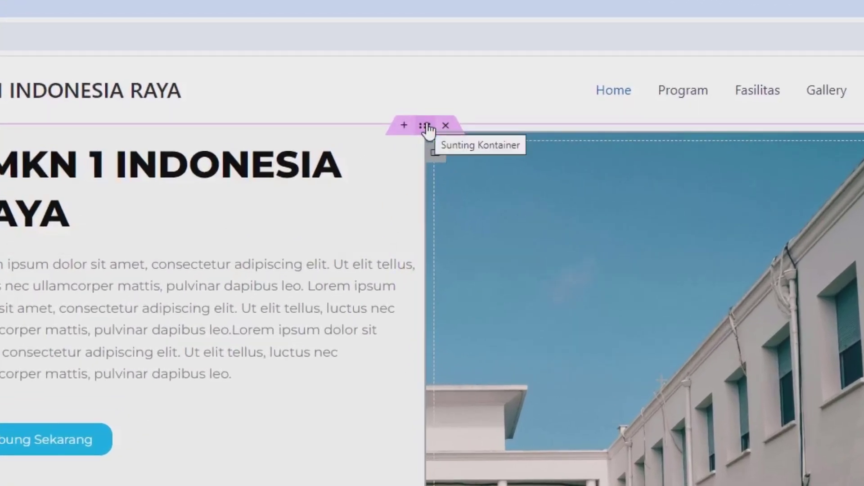
left_click(426, 127)
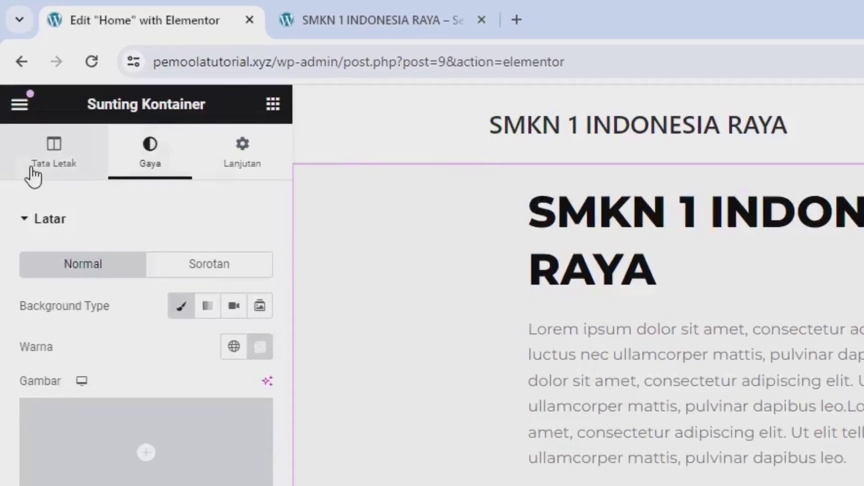
left_click(32, 171)
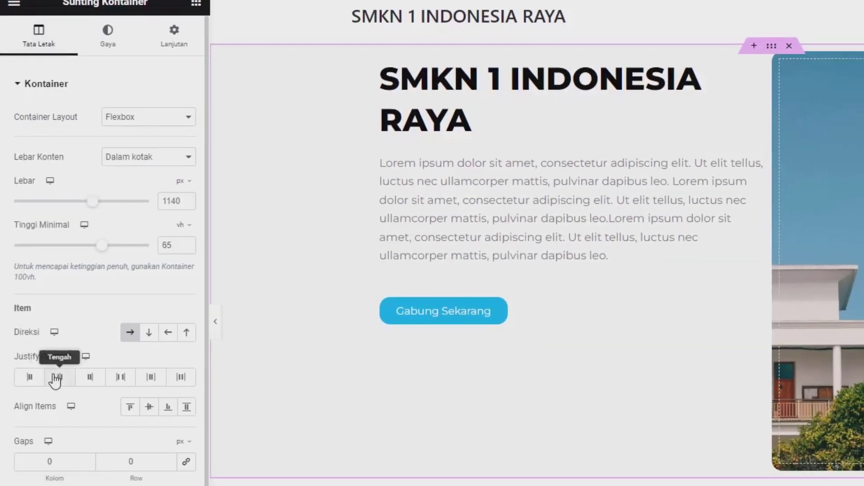
Centre the hero content, give the photo container a 65 vh minimum height, and save
left_click(58, 378)
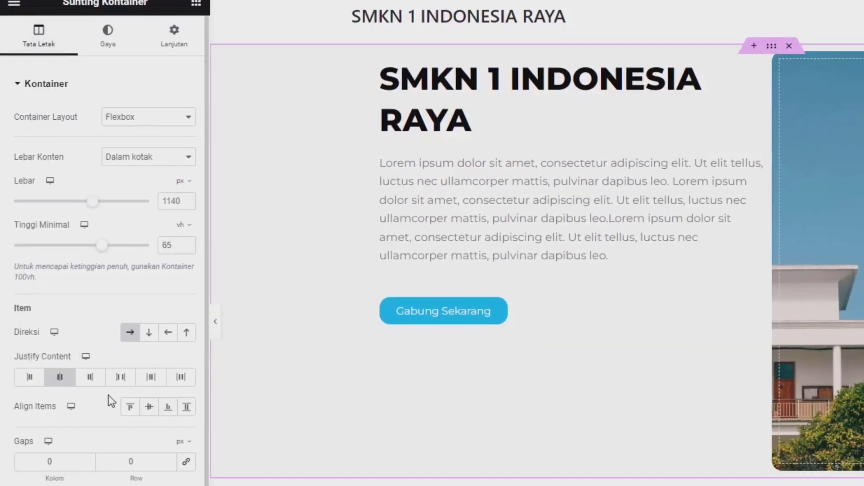
left_click(149, 407)
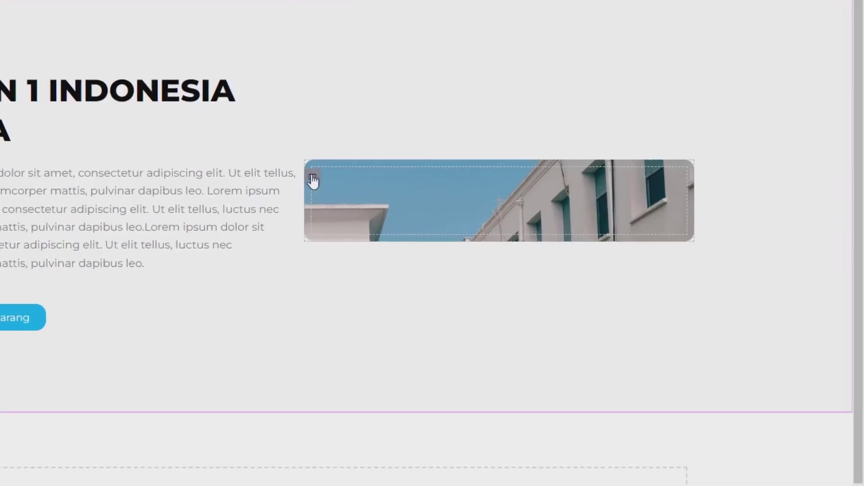
left_click(338, 185)
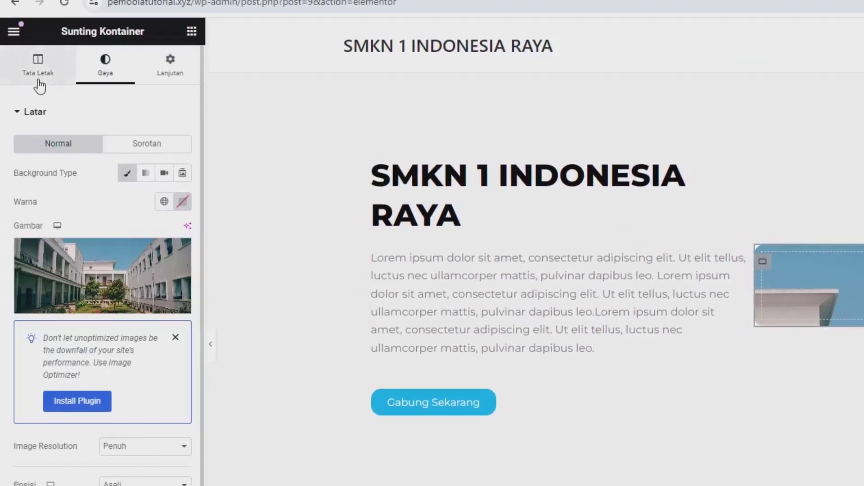
left_click(39, 80)
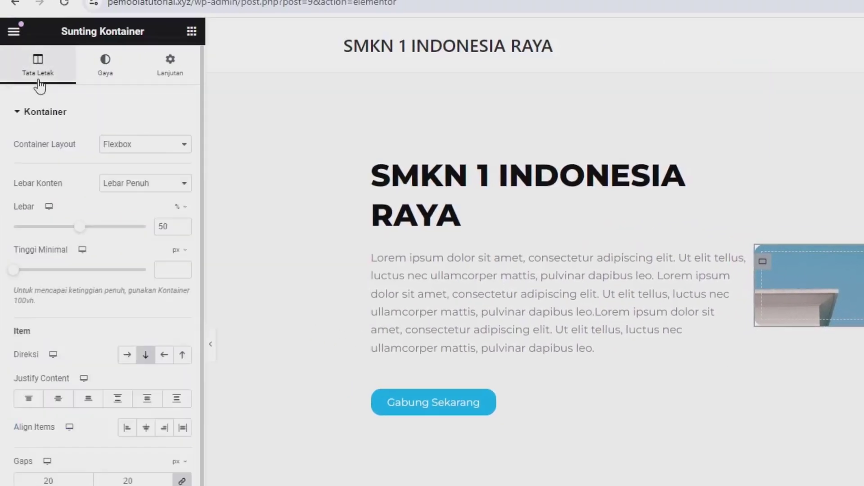
left_click(179, 251)
left_click(172, 307)
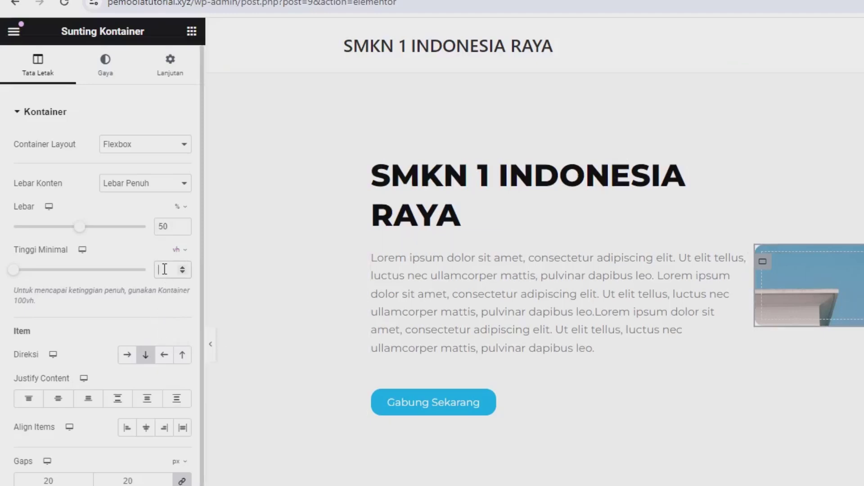
type("65")
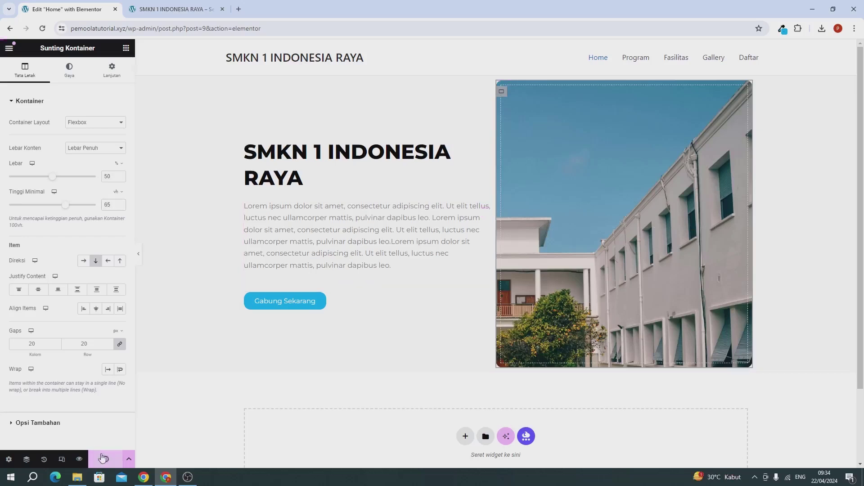
left_click(103, 457)
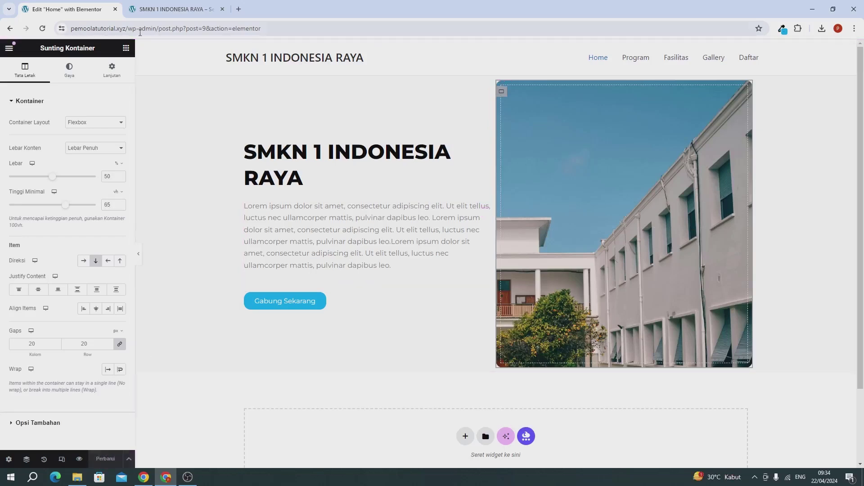
left_click(149, 10)
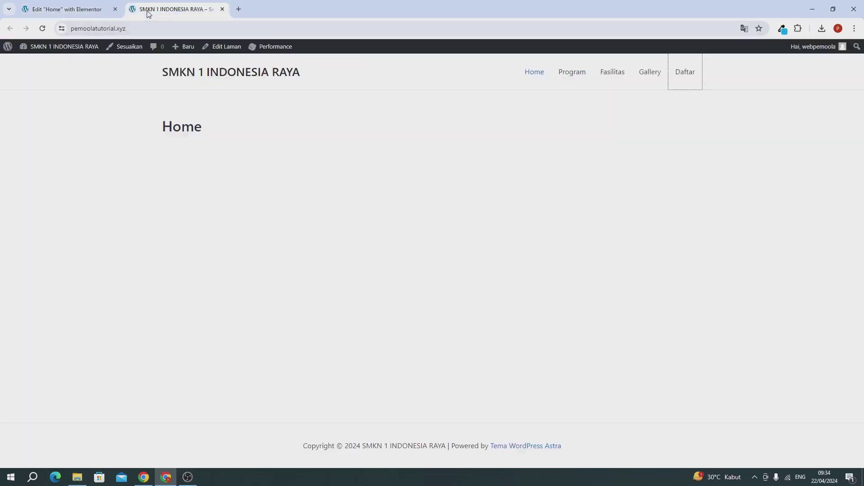
left_click(42, 28)
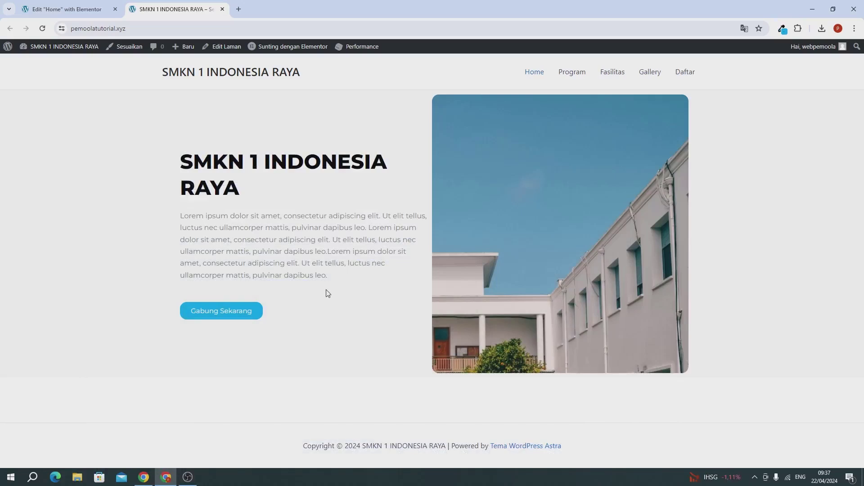
left_click(44, 8)
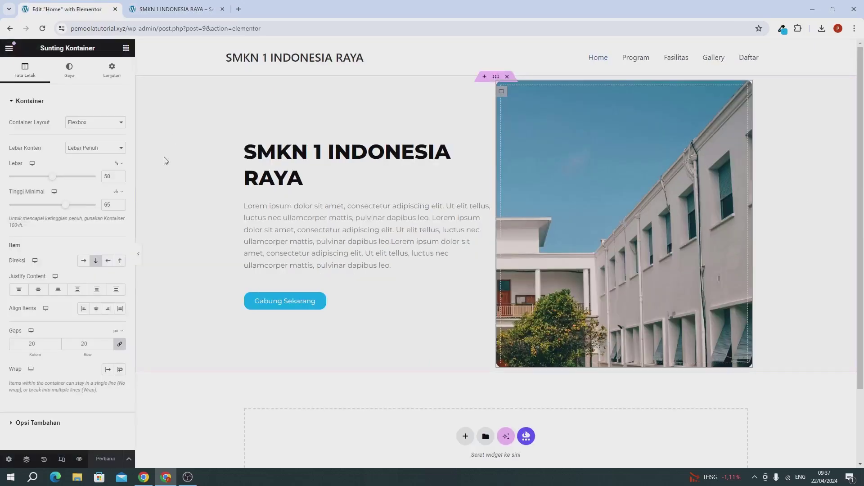
Add a new single-column Flexbox container below the hero
scroll(243, 270, "down", 2)
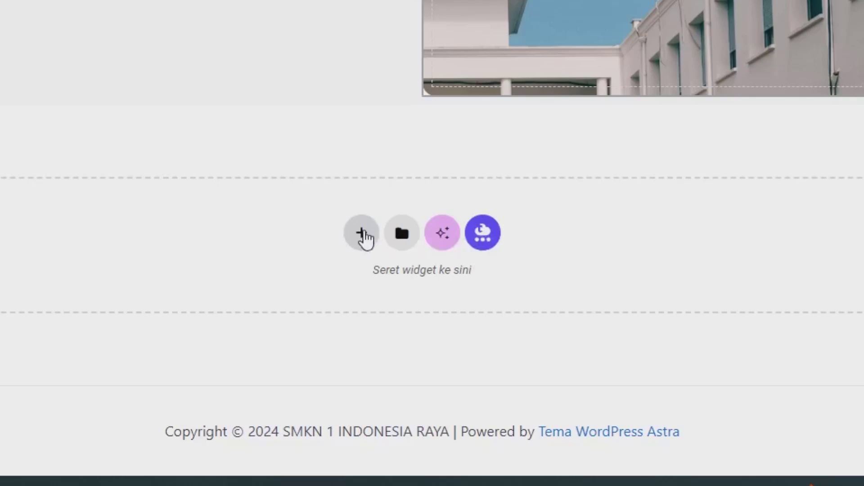
left_click(361, 230)
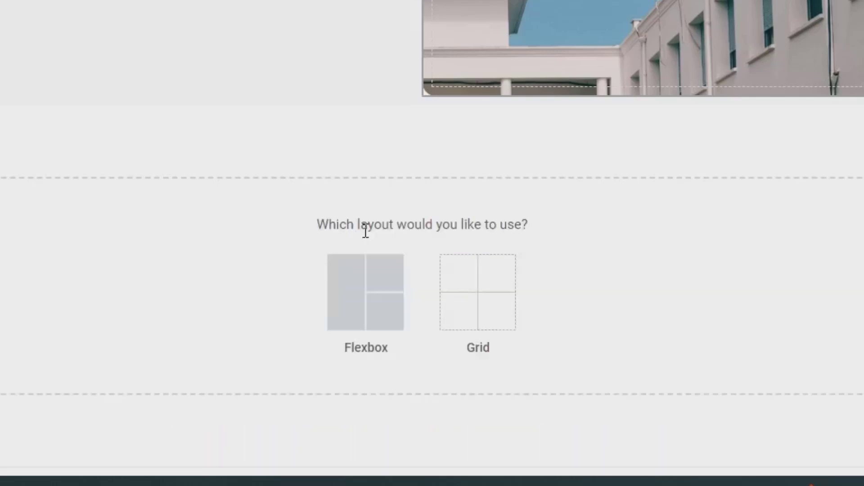
left_click(360, 288)
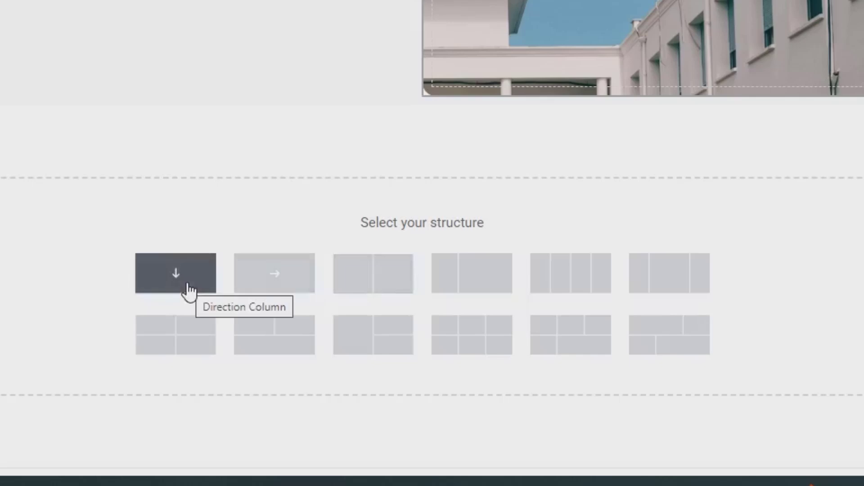
left_click(188, 286)
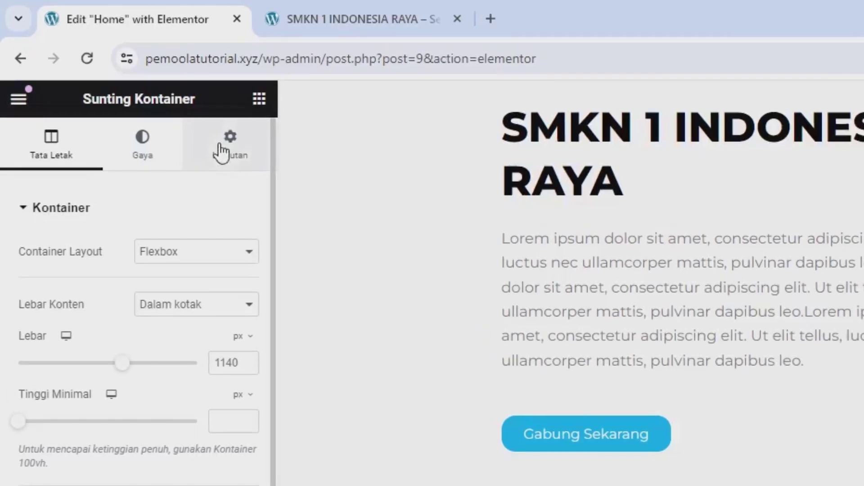
Give the container an unlinked 6% top margin, leaving the other sides at 0
left_click(221, 153)
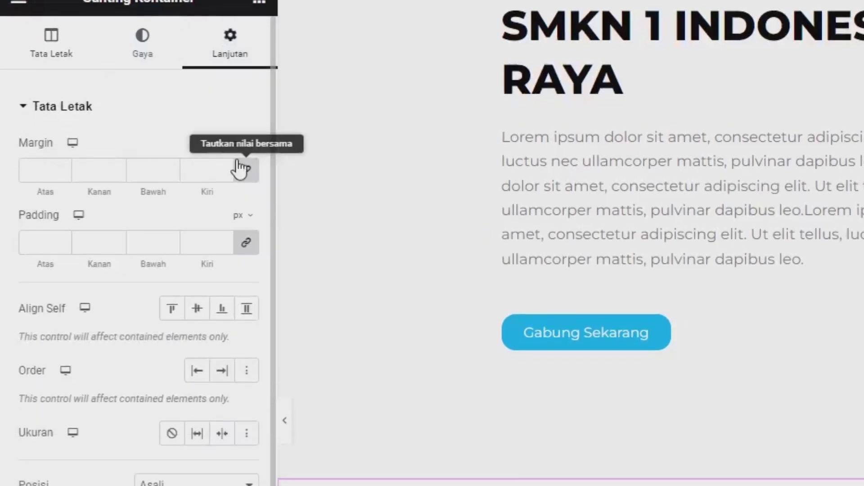
left_click(241, 144)
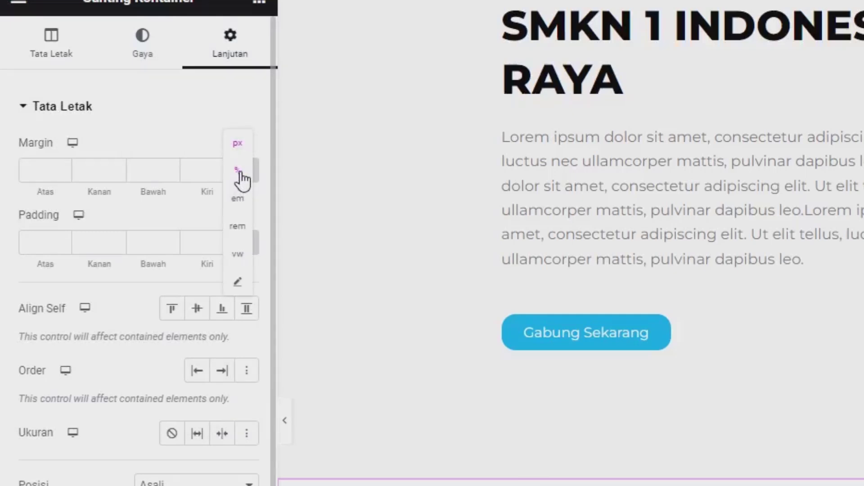
left_click(240, 174)
left_click(247, 173)
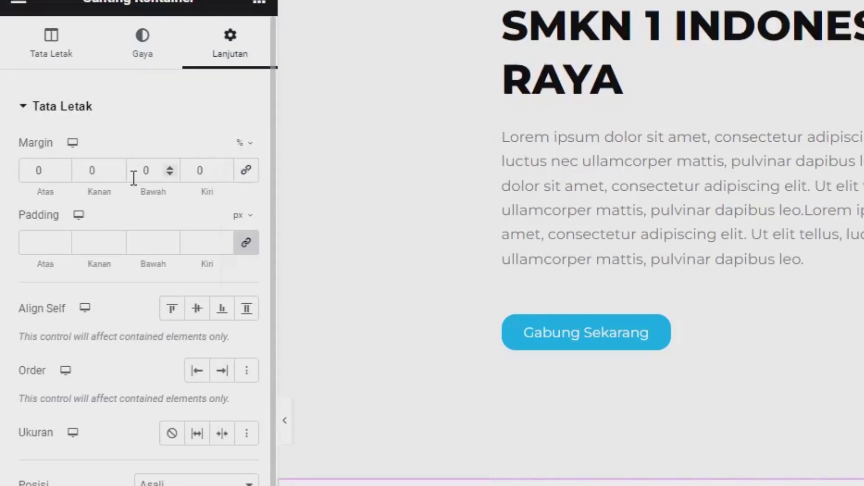
left_click_drag(50, 168, 1, 166)
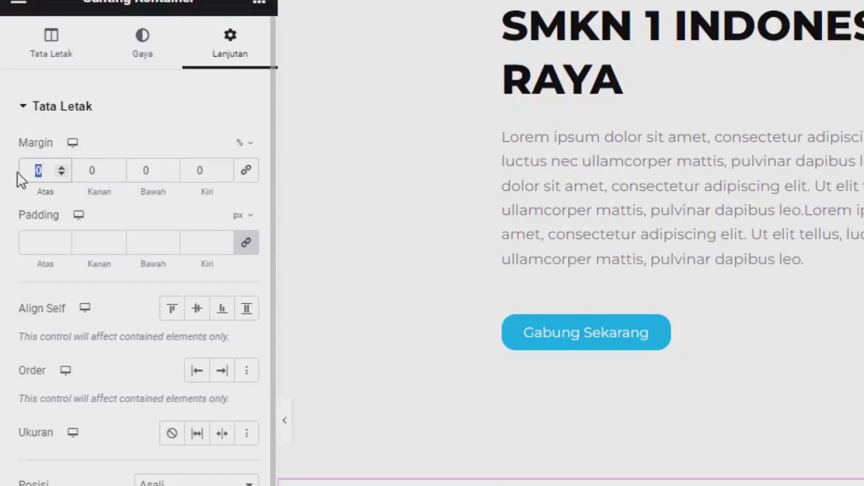
type("6")
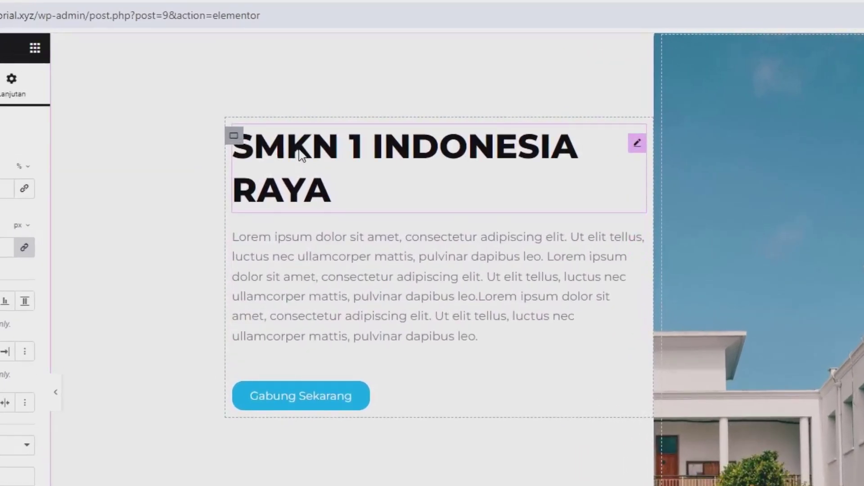
Copy the hero heading into the empty container and retitle it 'SEKILAS TENTANG KAMI'
right_click(299, 150)
left_click(331, 224)
scroll(332, 228, "down", 4)
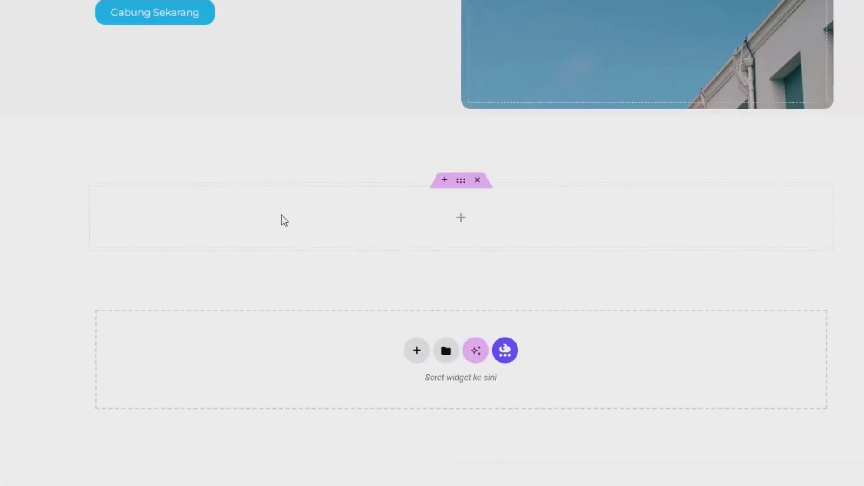
right_click(347, 227)
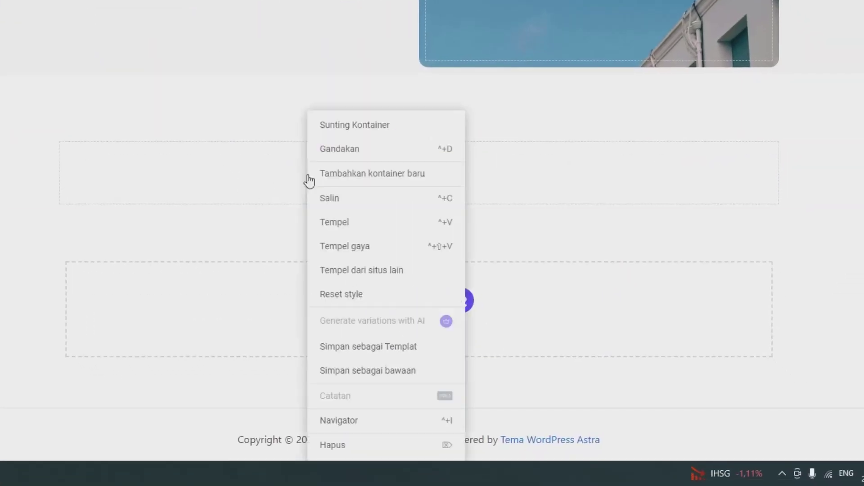
left_click(334, 227)
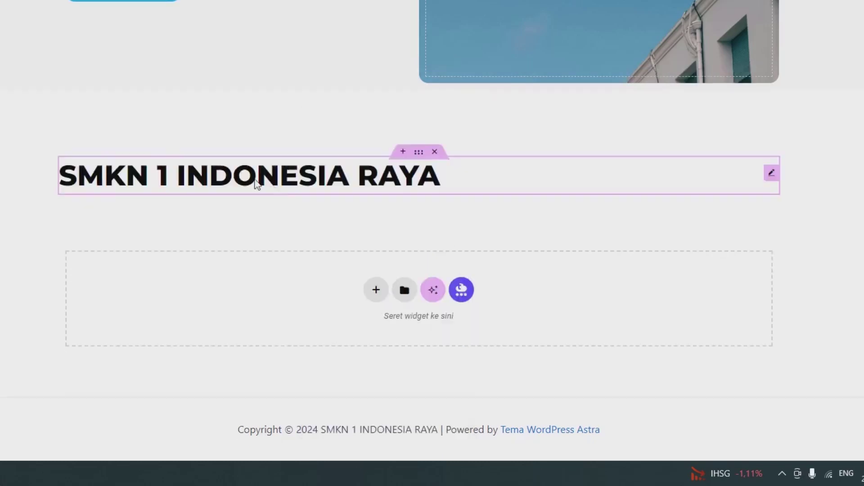
left_click(75, 149)
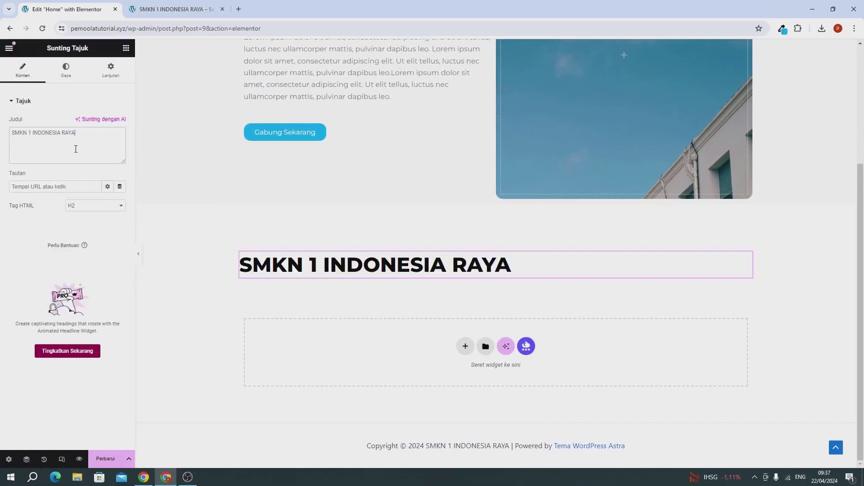
key("ctrl+a")
type("SEKILAS")
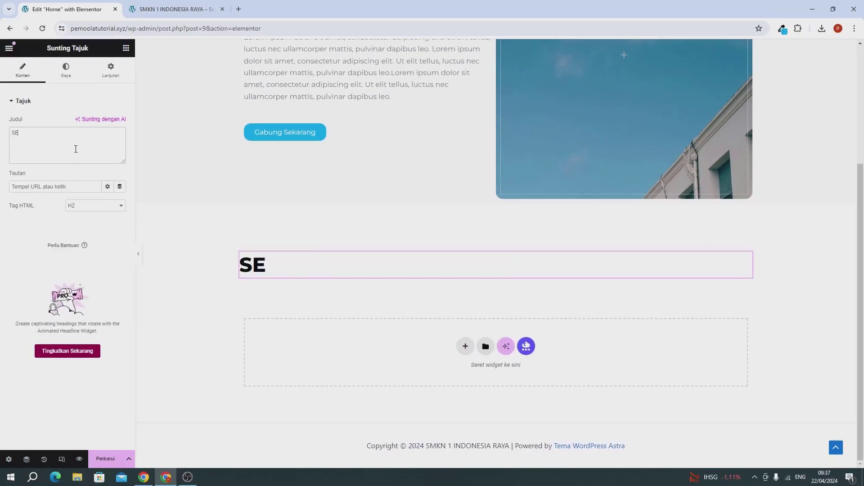
type(" TENTANG KAMI")
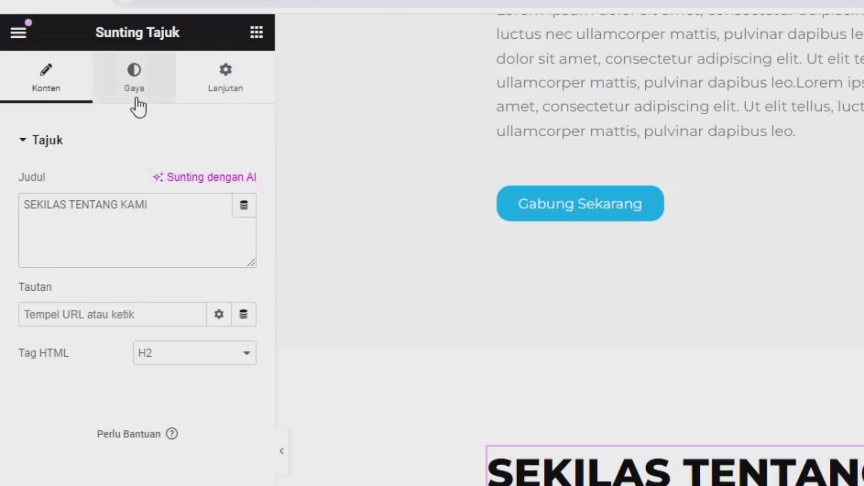
Centre the heading and set its typography to size 30, weight 500 Medium
left_click(137, 101)
left_click(193, 192)
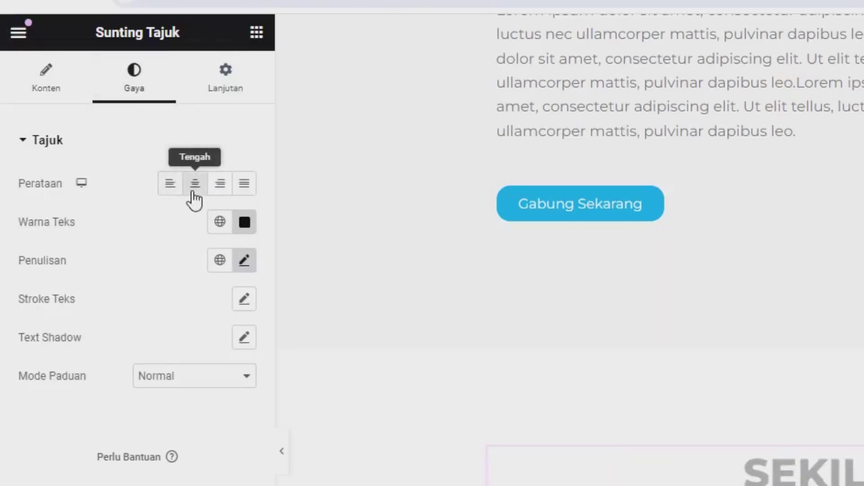
left_click(244, 261)
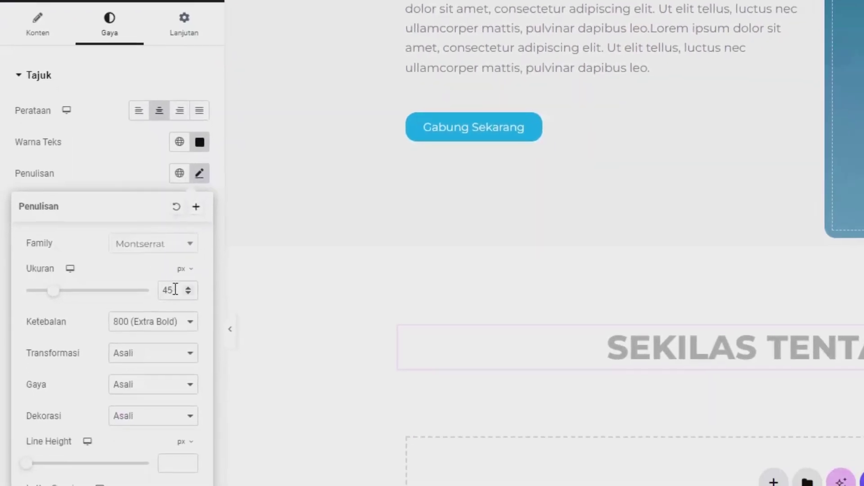
double_click(175, 289)
type("30")
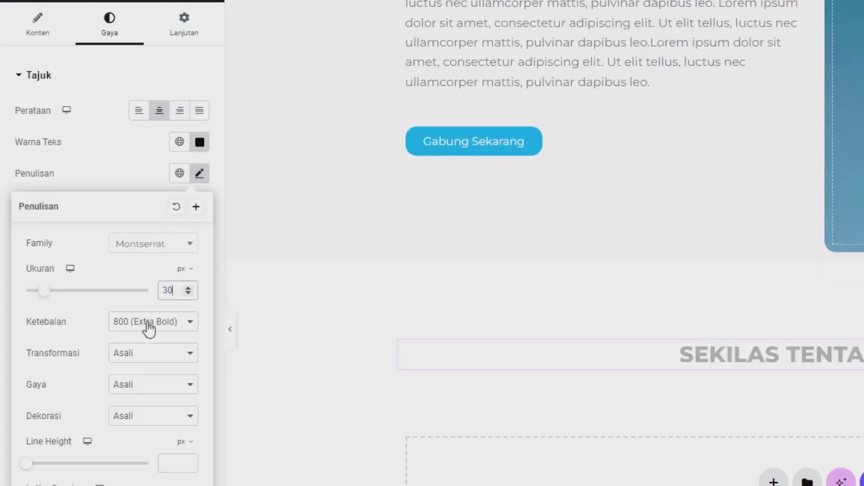
left_click(148, 329)
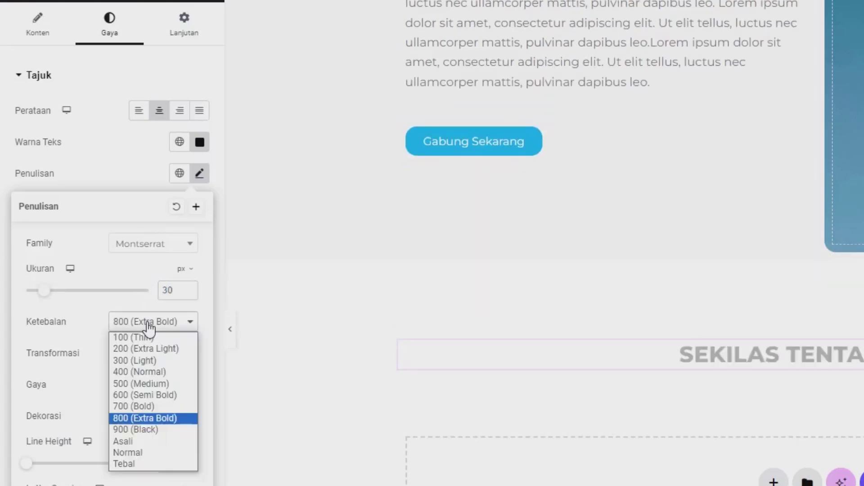
left_click(144, 384)
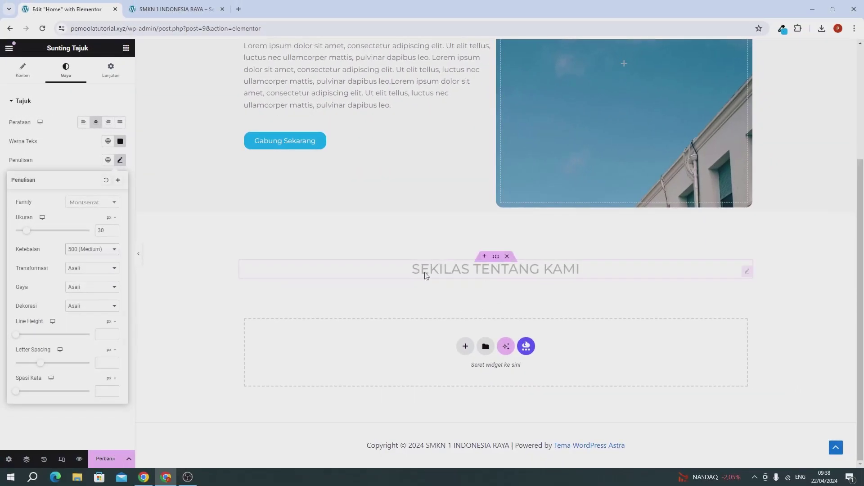
left_click(69, 153)
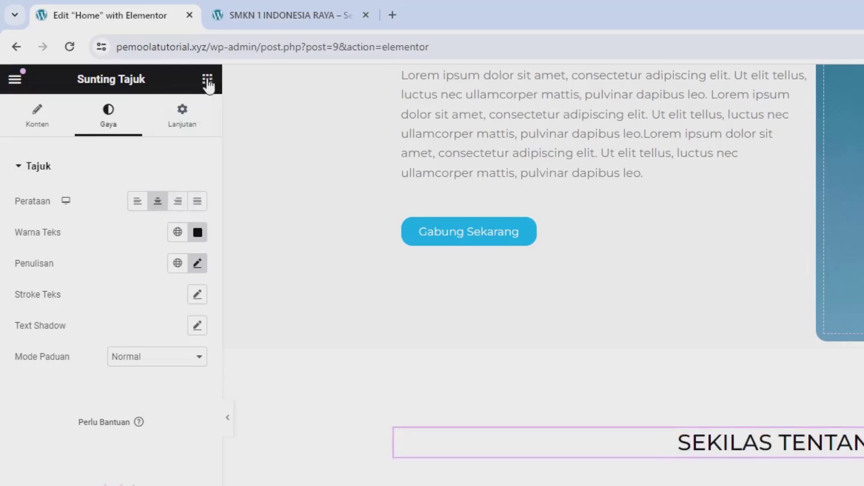
Add a centred, shortened Divider below the SEKILAS TENTANG KAMI heading with 4 px thickness and 0 spacing
left_click(208, 80)
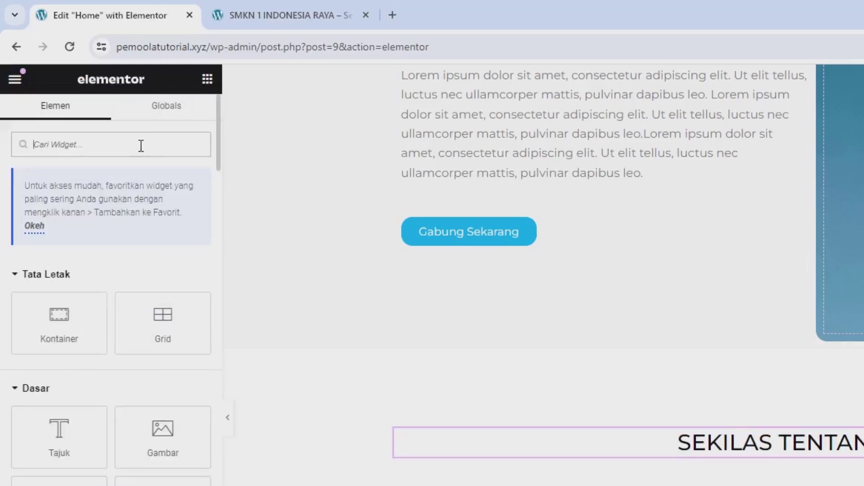
type("DIV")
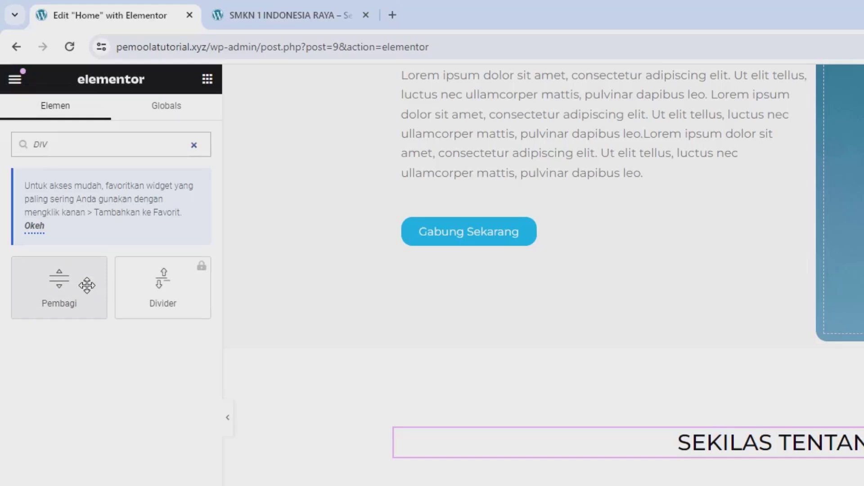
left_click_drag(85, 281, 778, 450)
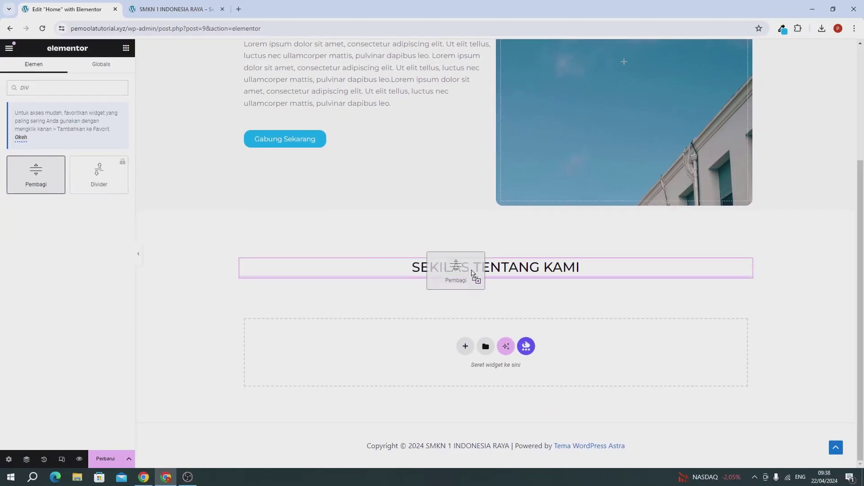
left_click_drag(472, 272, 468, 272)
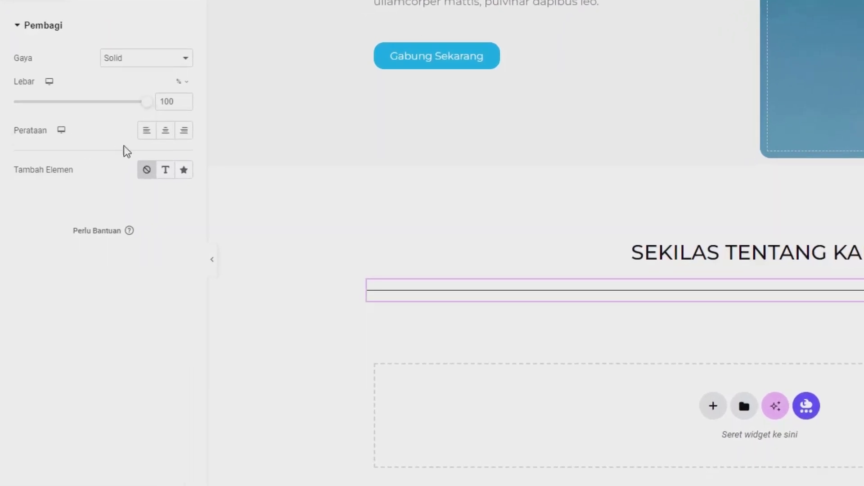
left_click(165, 131)
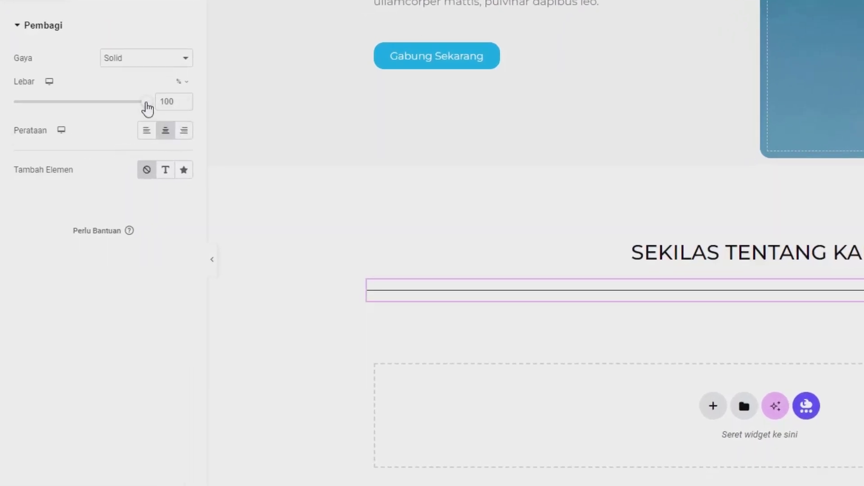
left_click_drag(147, 103, 21, 108)
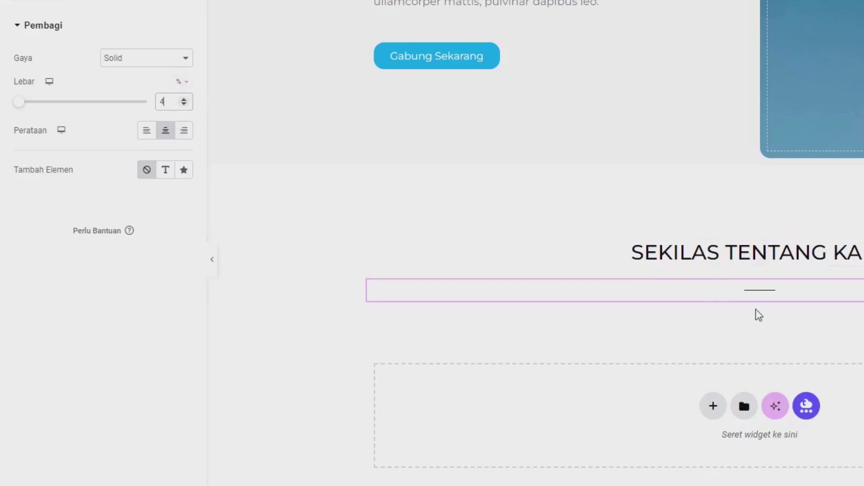
left_click(104, 101)
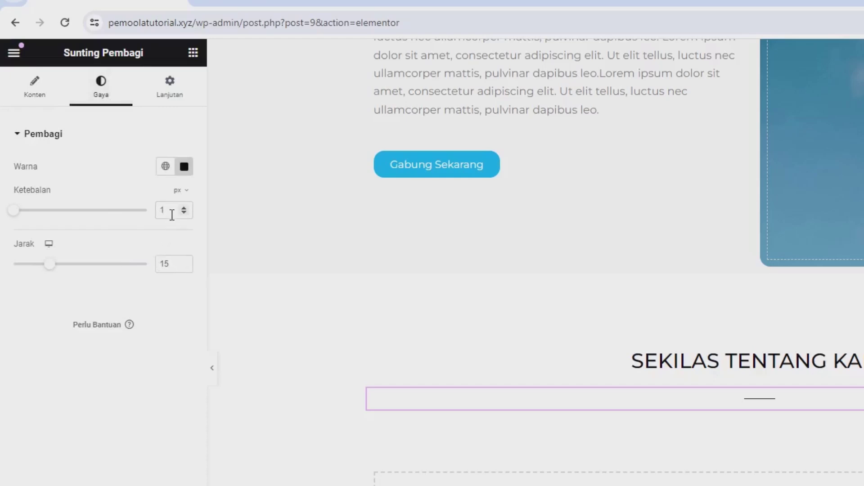
left_click_drag(172, 213, 134, 212)
type("4")
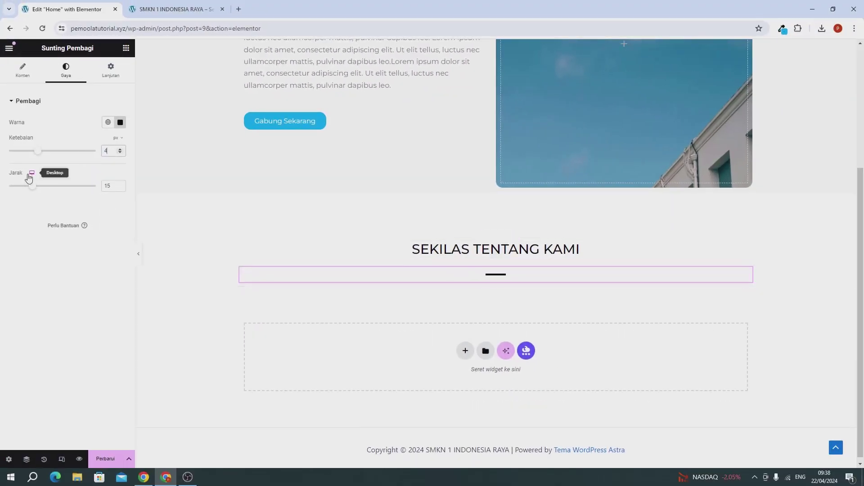
left_click_drag(35, 187, 2, 190)
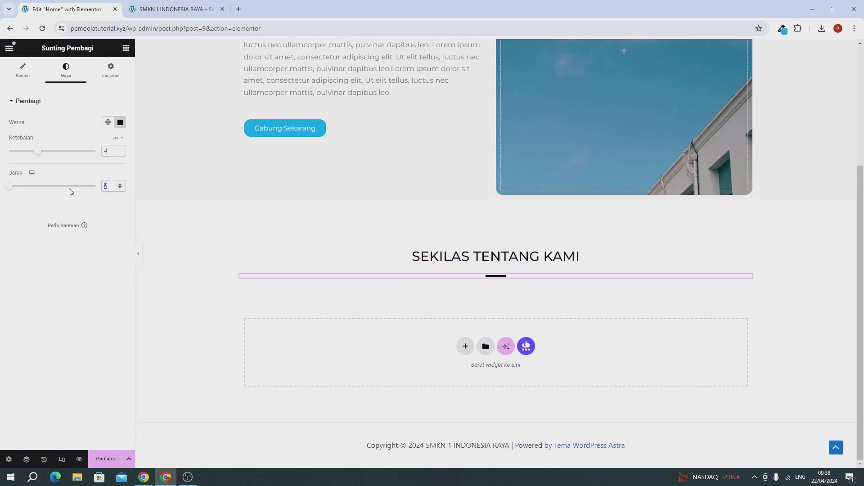
type("0")
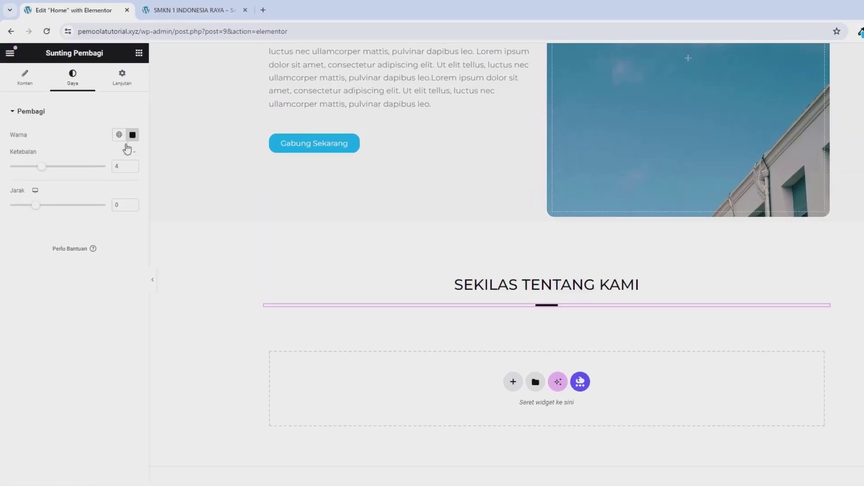
Give the divider a top margin of -1%
left_click(111, 78)
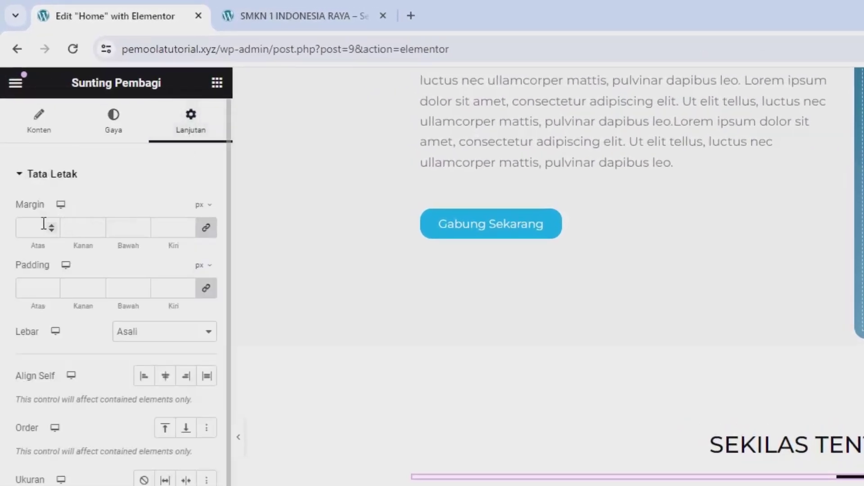
left_click(200, 207)
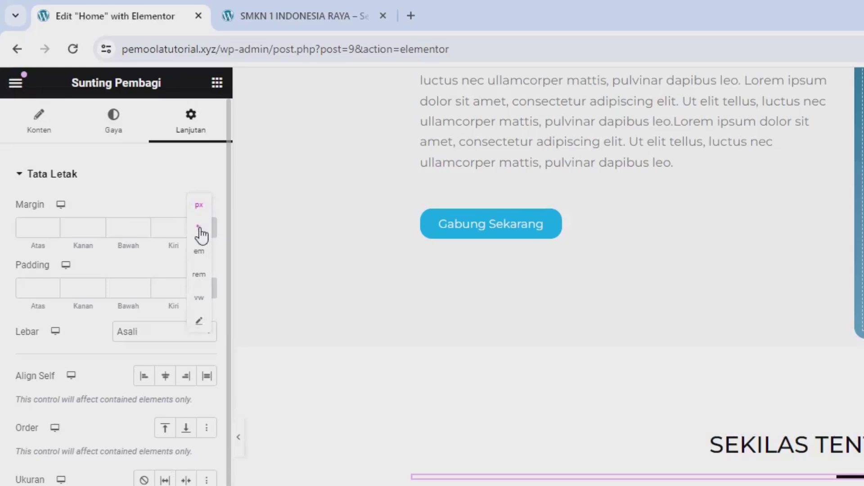
left_click(199, 230)
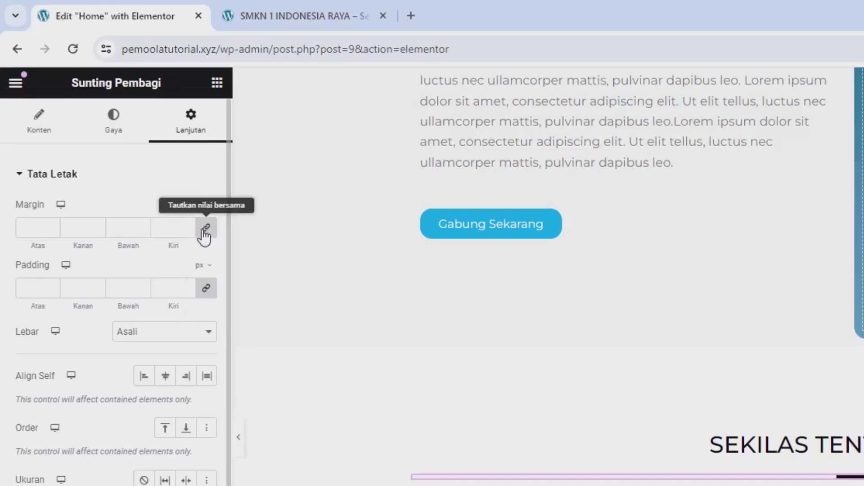
left_click(51, 232)
left_click(50, 233)
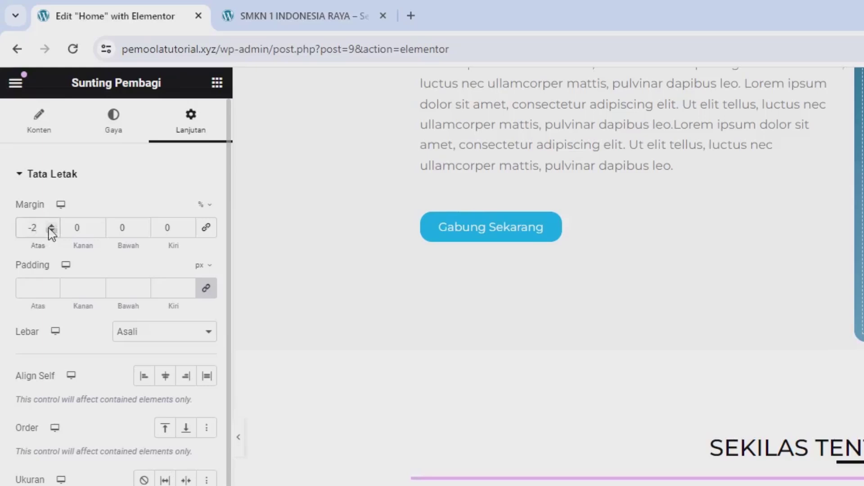
left_click(51, 225)
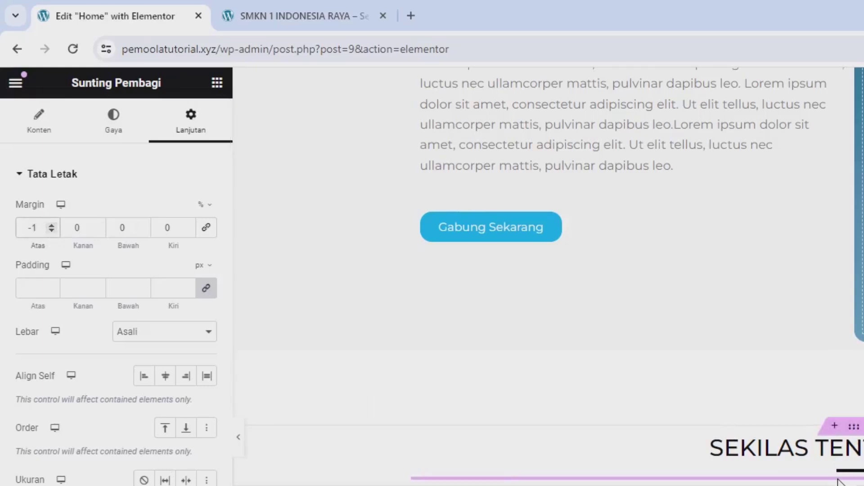
Colour the divider light blue rgba(8, 172, 242, 1)
left_click(115, 118)
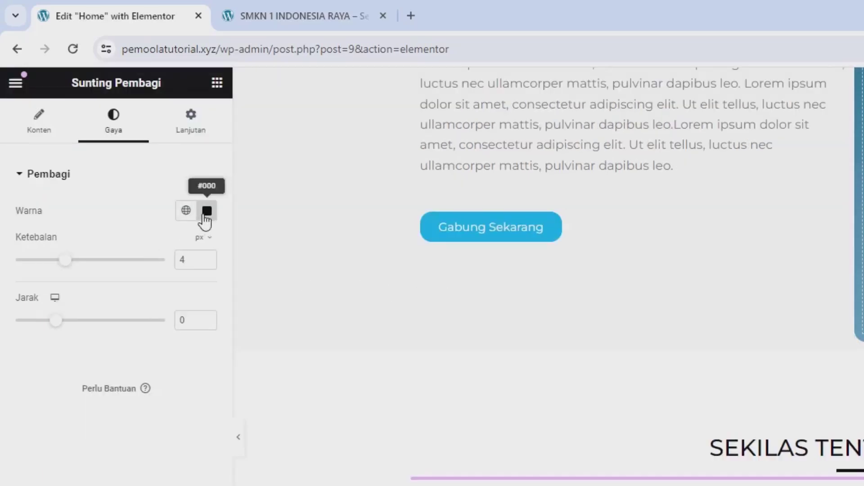
left_click(206, 210)
left_click_drag(200, 302, 222, 333)
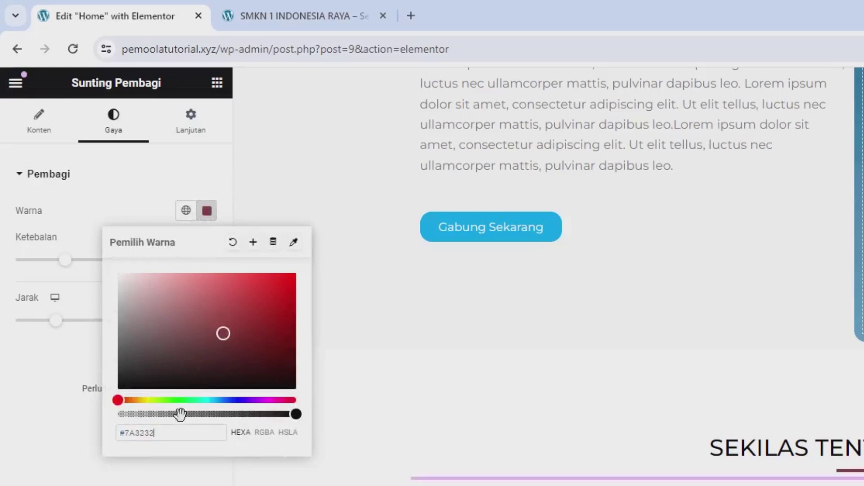
type("rgba(8, 172, 242, 1)")
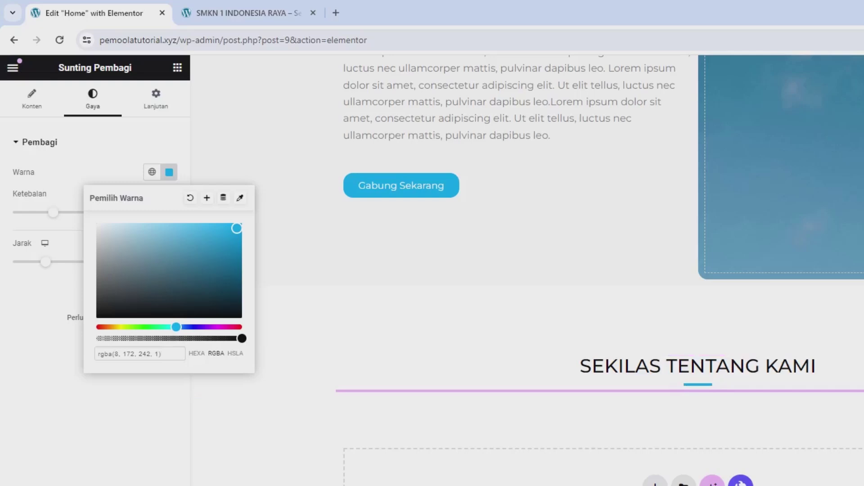
left_click(81, 373)
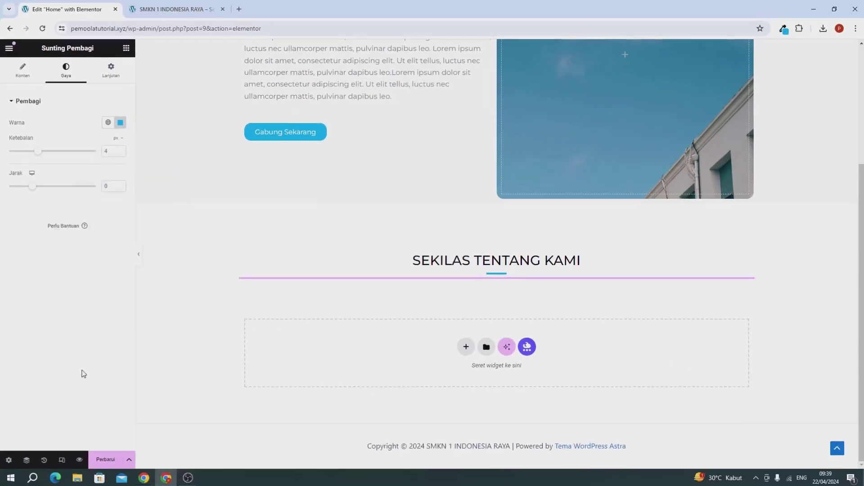
Copy the hero paragraph widget and paste it under the SEKILAS TENTANG KAMI heading
scroll(182, 354, "up", 1)
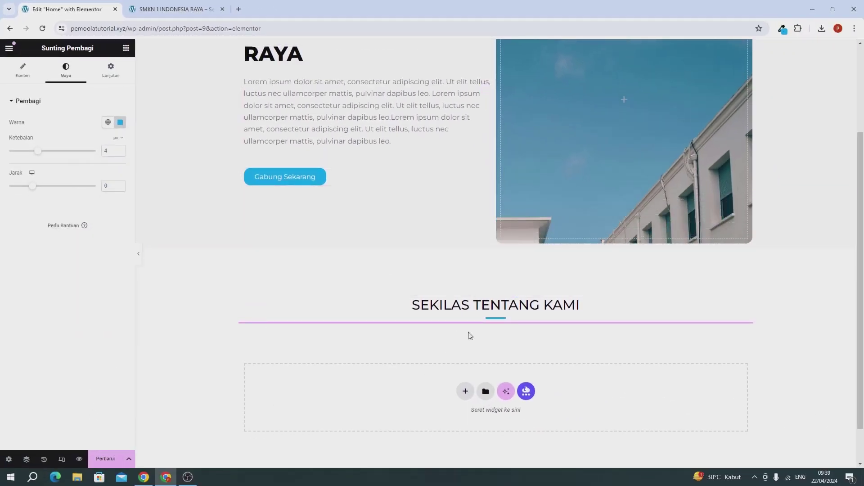
right_click(328, 106)
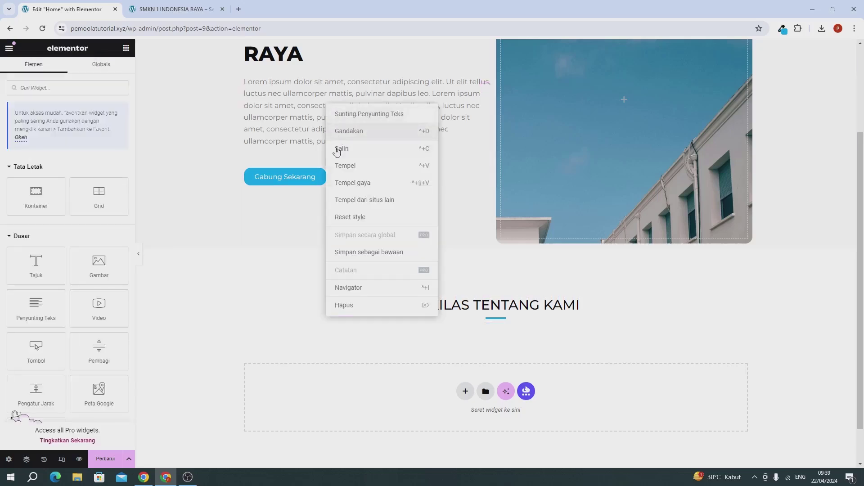
left_click(334, 151)
scroll(475, 308, "down", 1)
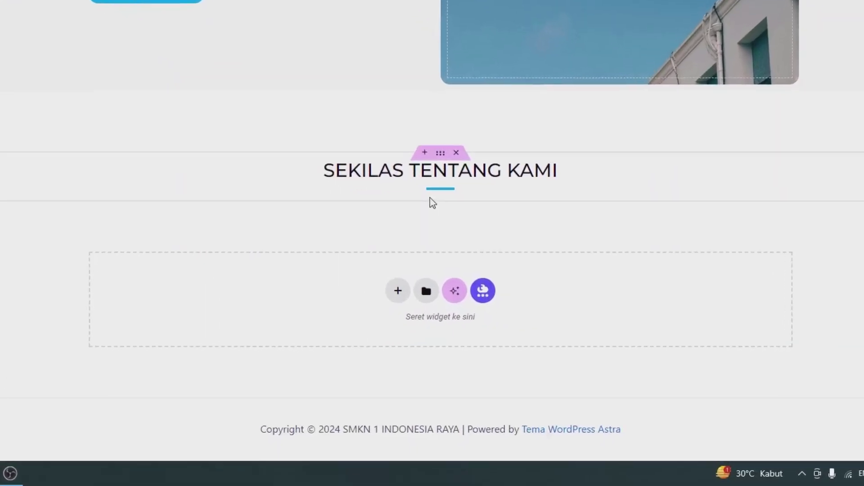
right_click(475, 264)
left_click(489, 284)
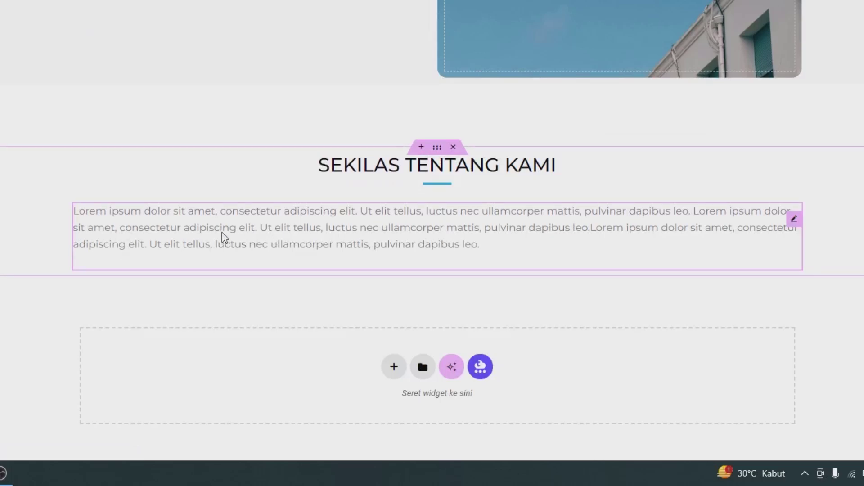
Lengthen the Lorem ipsum text by appending it twice, split it into 2 columns, and save with Perbarui
scroll(47, 246, "down", 3)
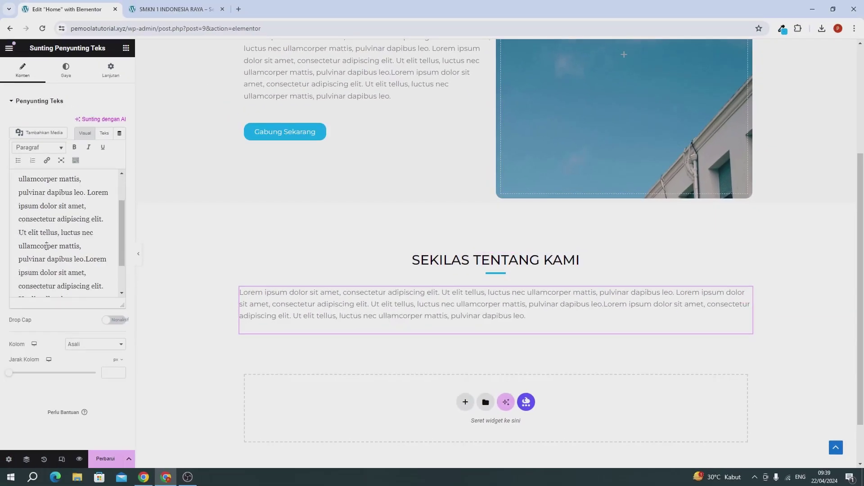
key("ctrl+a")
key("ctrl+c")
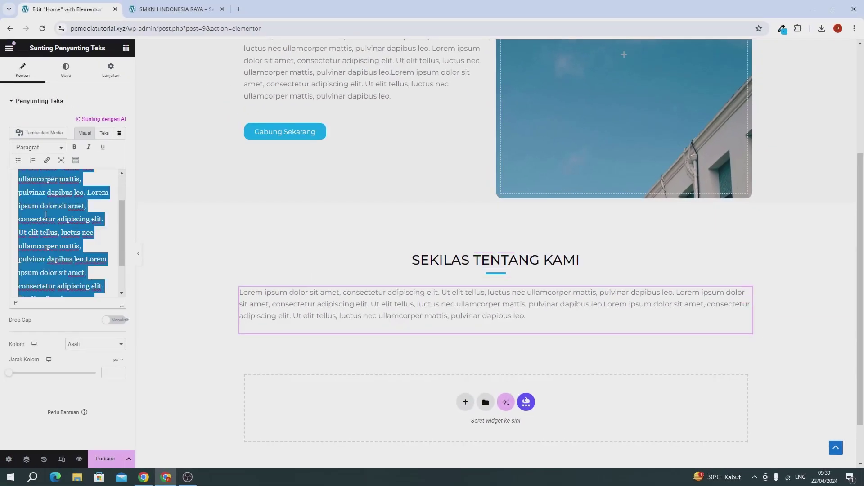
scroll(60, 246, "down", 2)
left_click(101, 277)
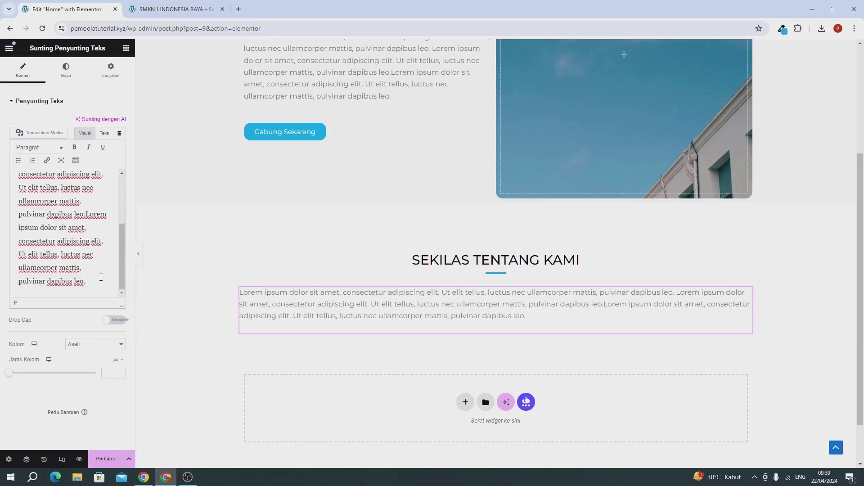
key("ctrl+v")
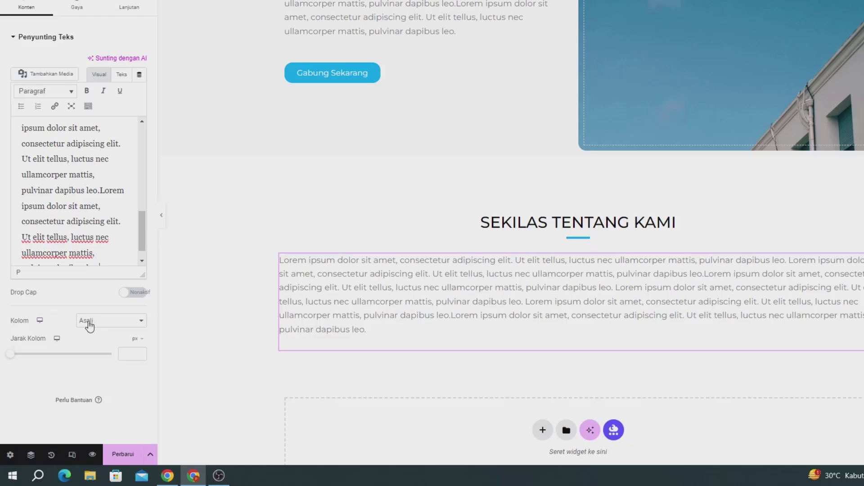
left_click(95, 344)
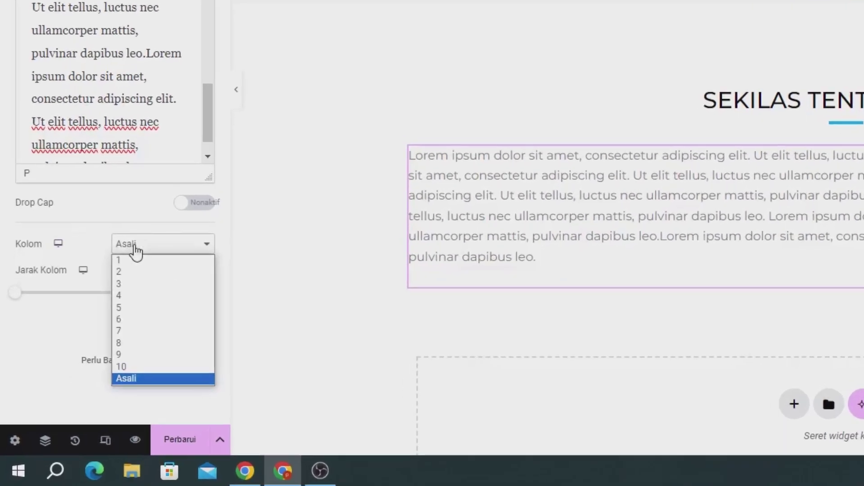
left_click(128, 267)
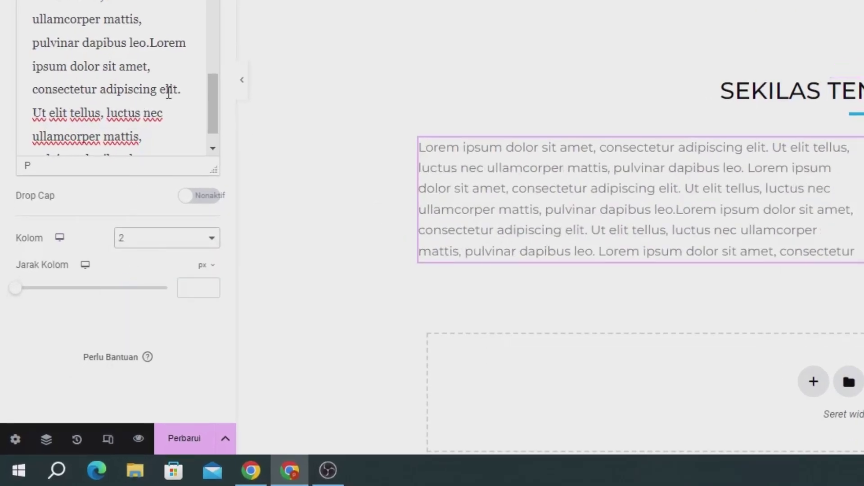
key("ctrl+a")
key("ctrl+c")
scroll(168, 93, "down", 1)
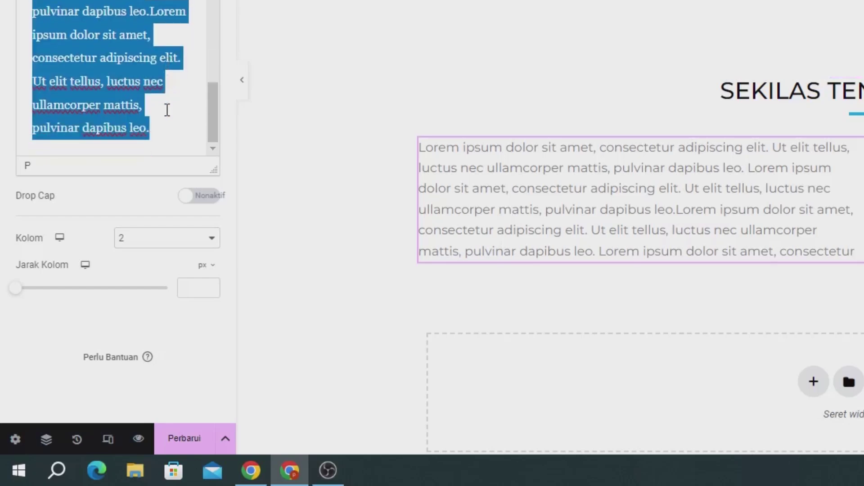
left_click(167, 129)
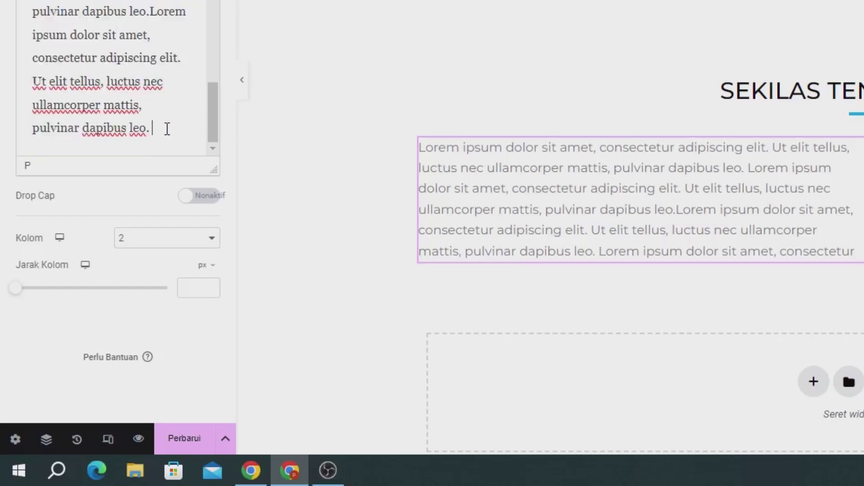
key("ctrl+v")
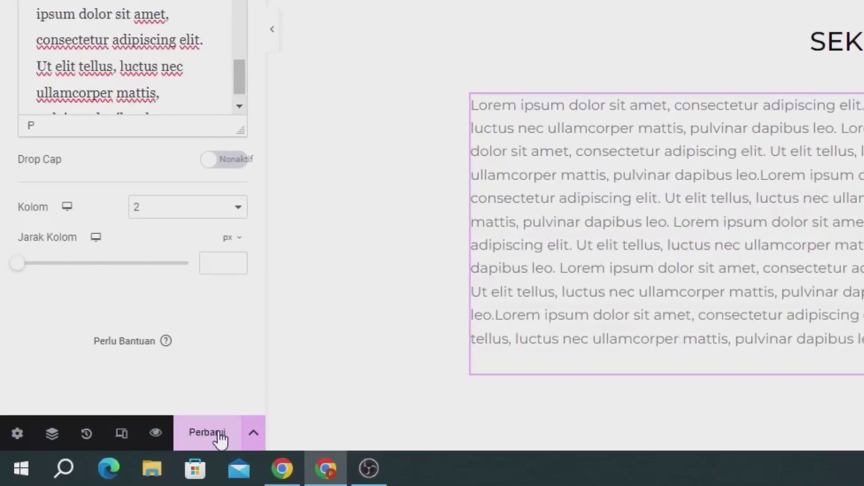
left_click(221, 437)
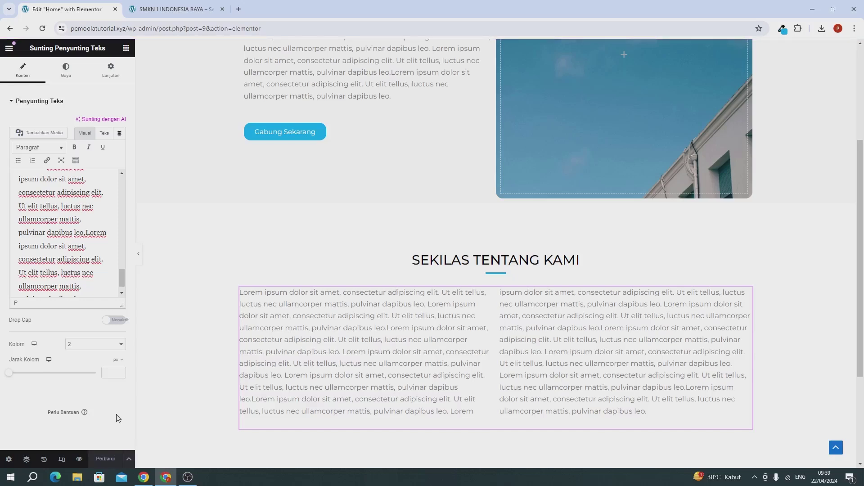
Try dragging a new container in below the two-column text
scroll(308, 355, "down", 3)
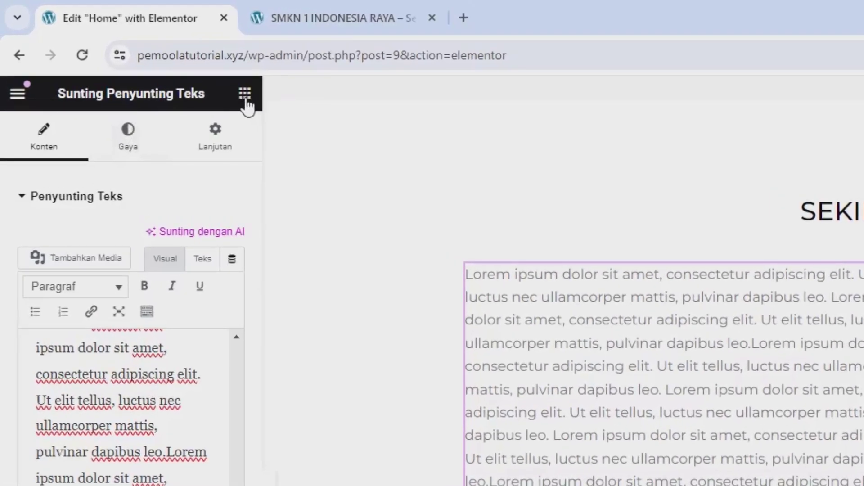
left_click(245, 97)
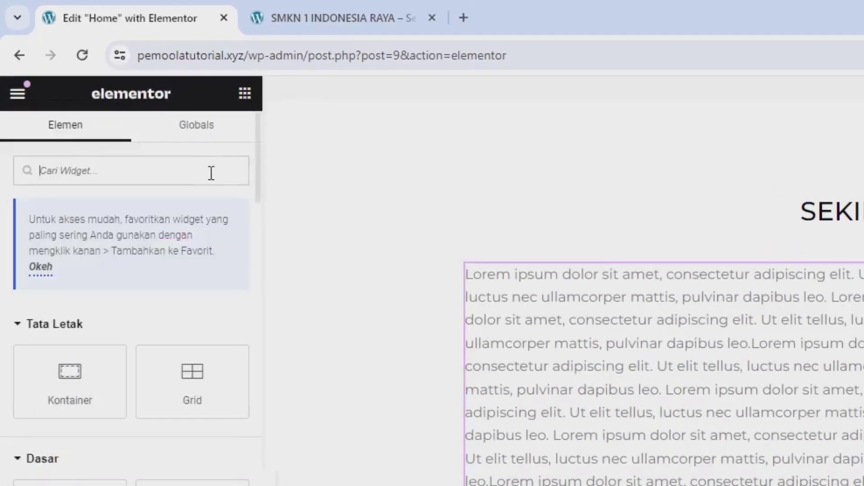
left_click_drag(57, 277, 525, 387)
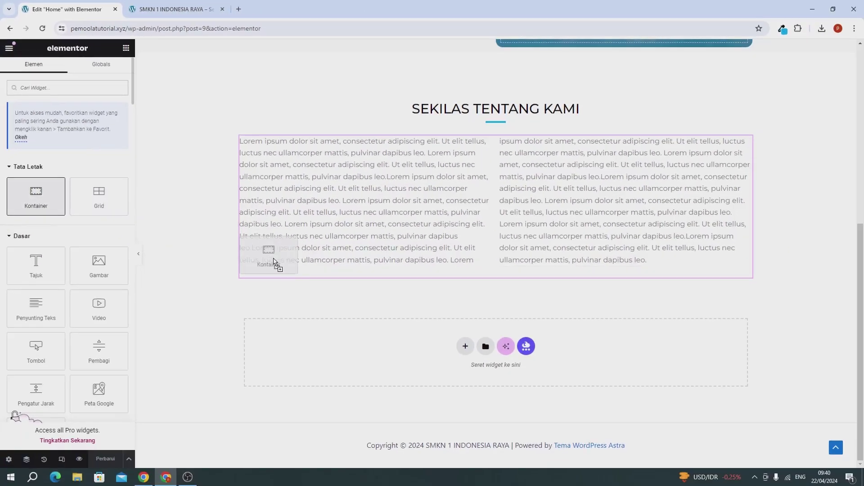
left_click_drag(372, 273, 322, 286)
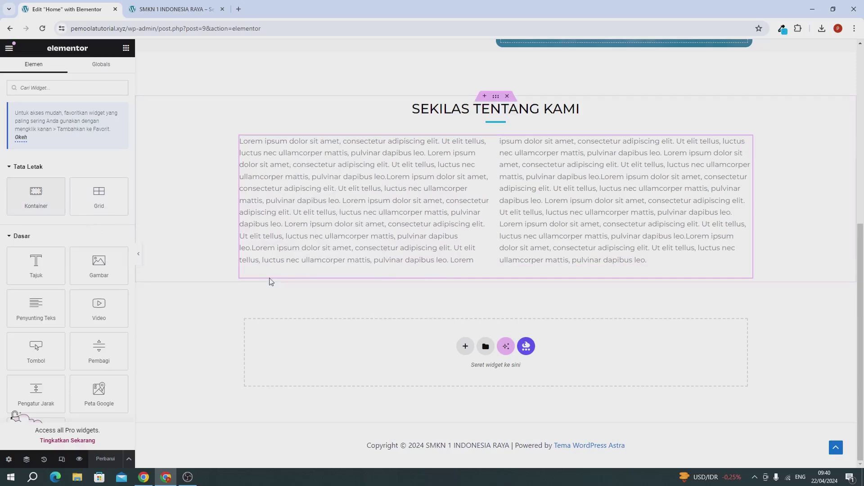
left_click_drag(36, 198, 270, 298)
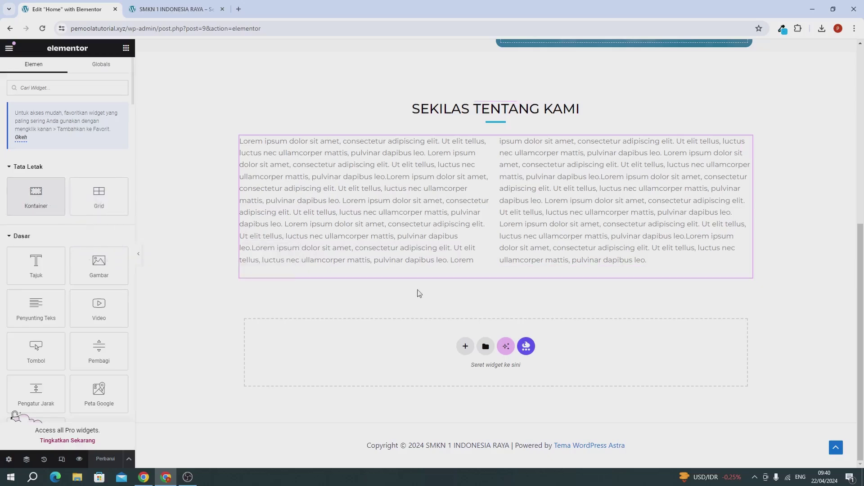
left_click(290, 270)
Add a flexbox single-column section below the text and place an inner container inside it
left_click(310, 272)
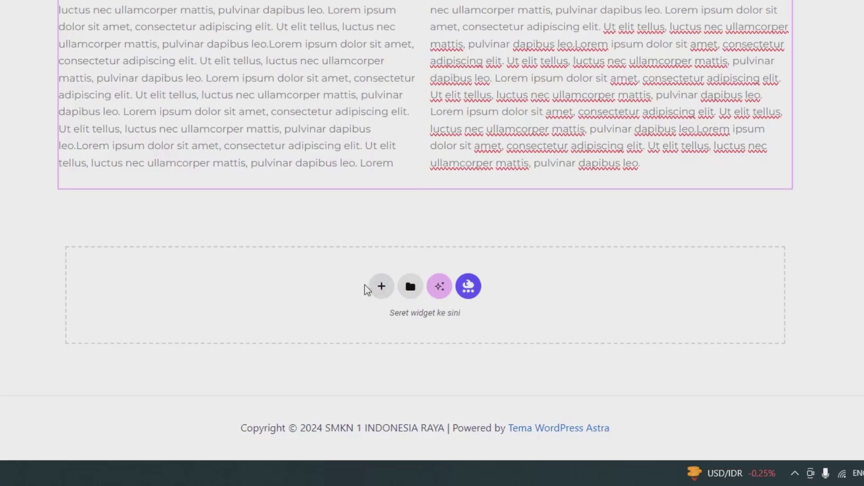
left_click(378, 288)
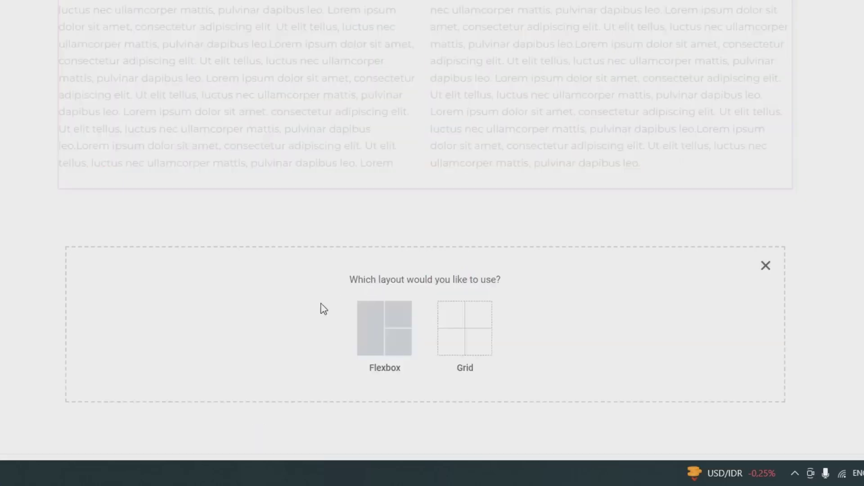
left_click(390, 327)
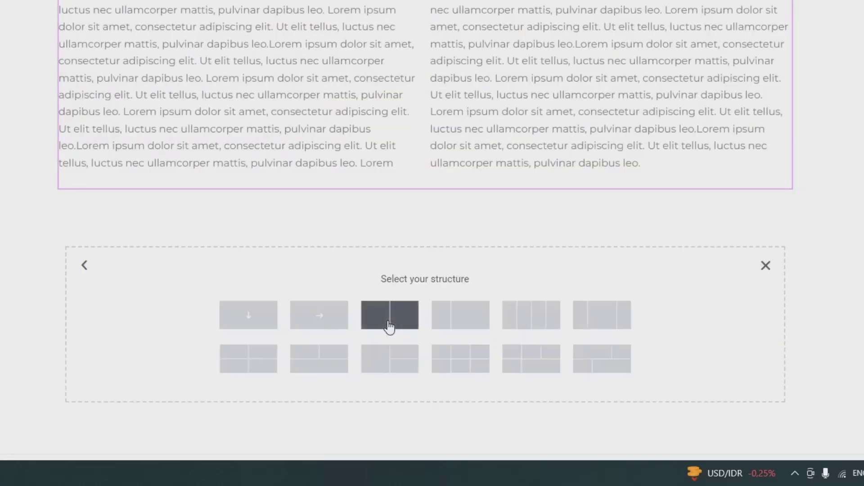
left_click(259, 317)
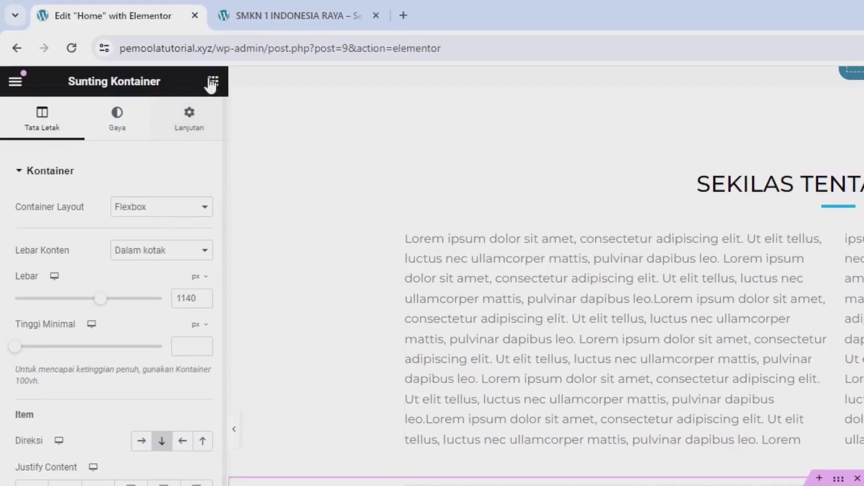
left_click(222, 89)
left_click_drag(92, 328, 539, 485)
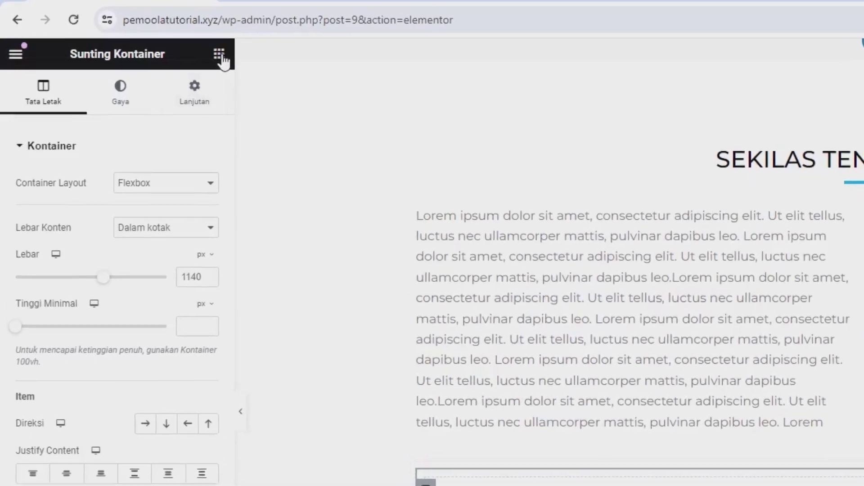
left_click(221, 57)
left_click_drag(62, 309, 640, 485)
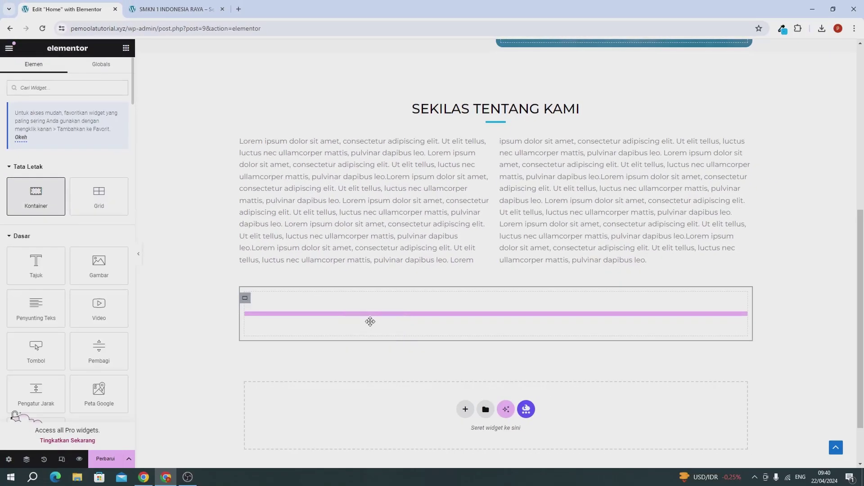
left_click_drag(370, 321, 370, 321)
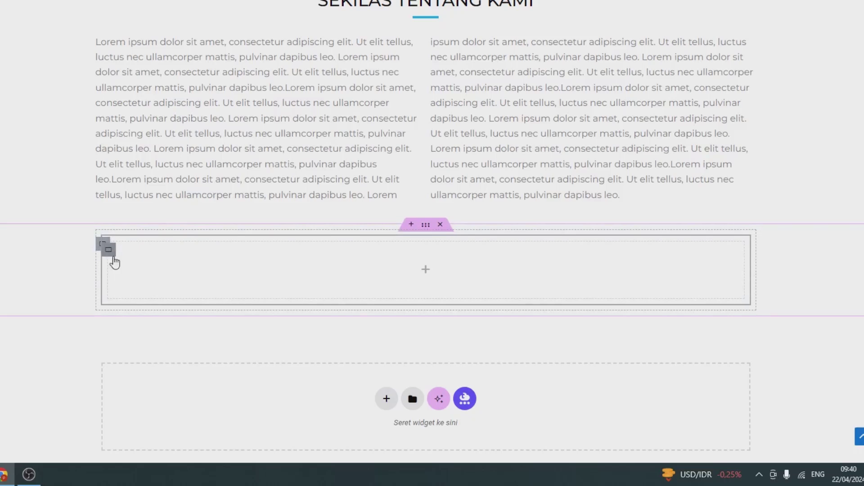
Add a second inner container and duplicate it to make three, then set the parent's direction to Row
right_click(111, 254)
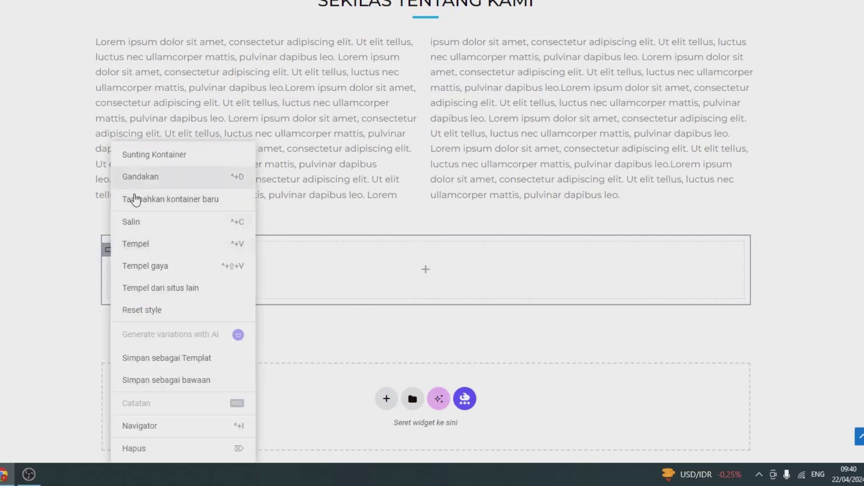
left_click(131, 199)
right_click(109, 252)
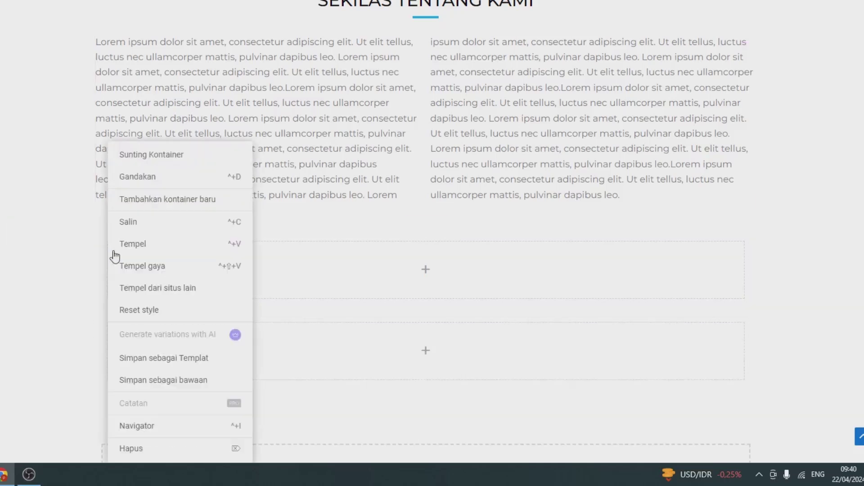
left_click(162, 184)
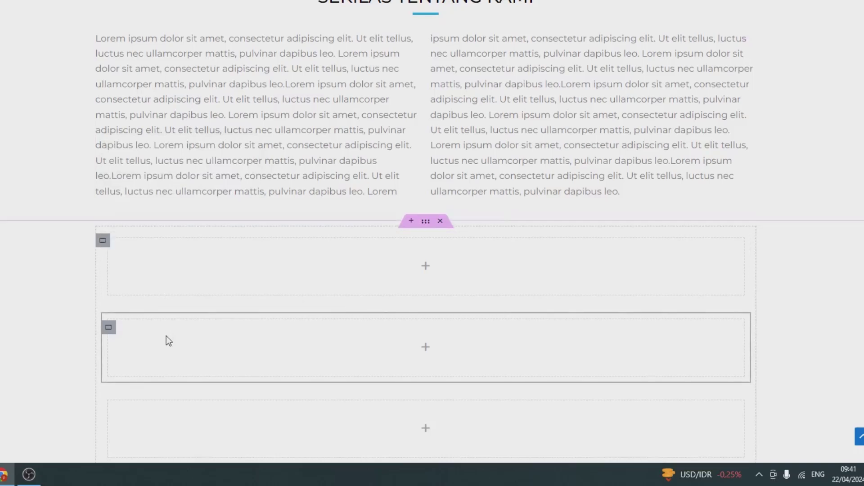
scroll(166, 342, "down", 1)
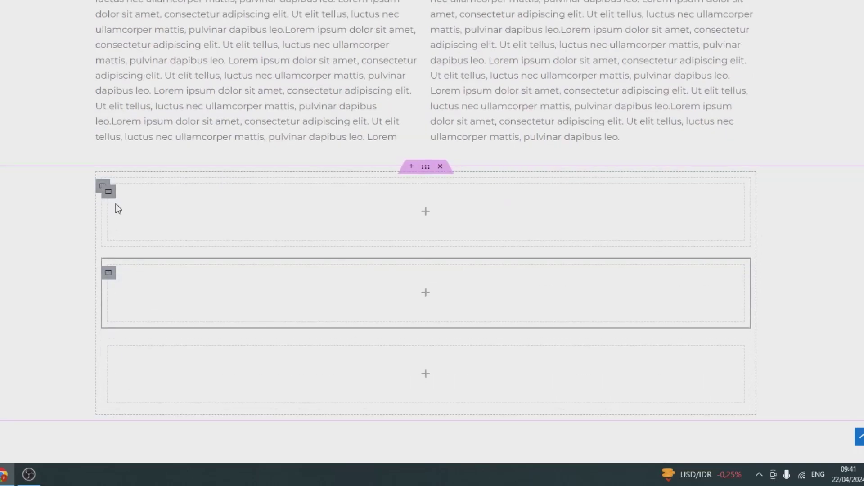
left_click(102, 187)
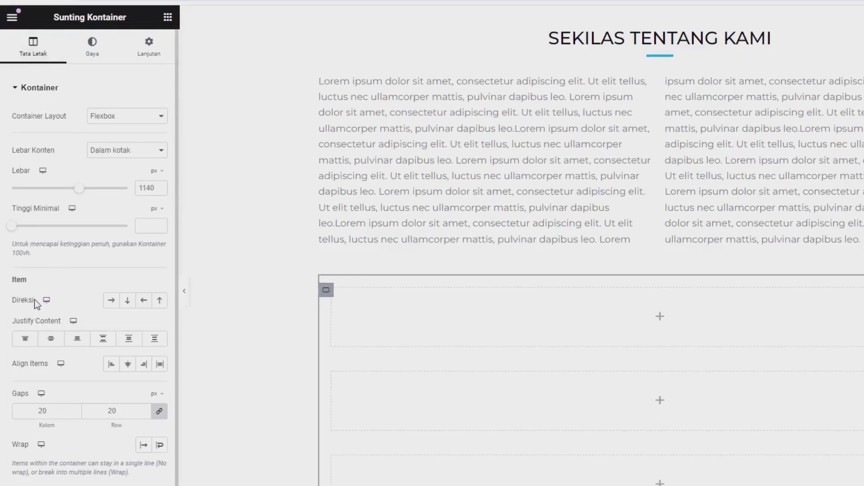
left_click(151, 232)
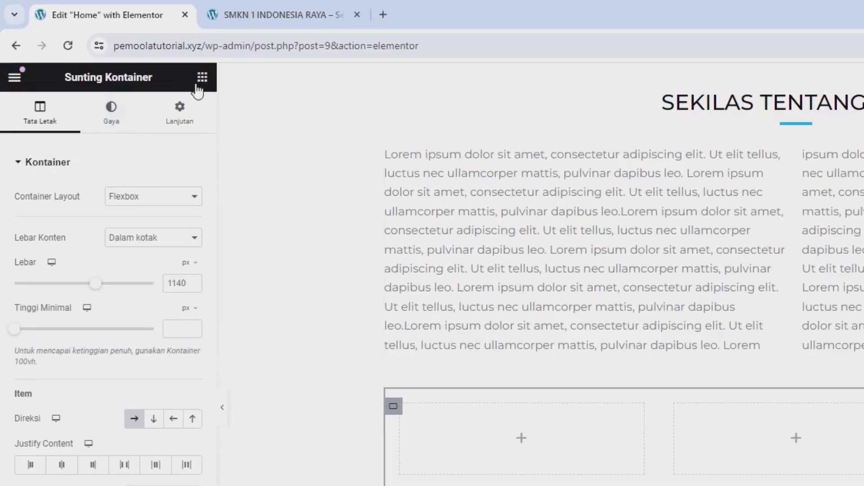
Search 'PENG' and drop a Penghitung counter widget into the first column
left_click(197, 85)
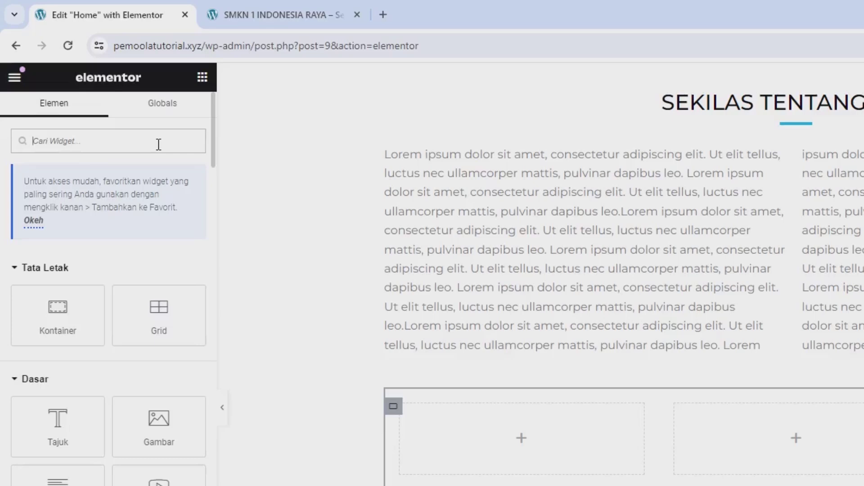
type("PENG")
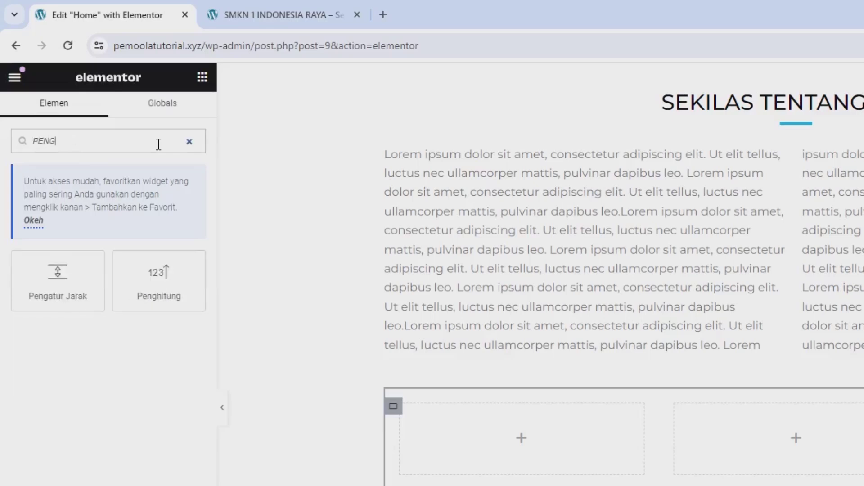
left_click_drag(155, 298, 491, 423)
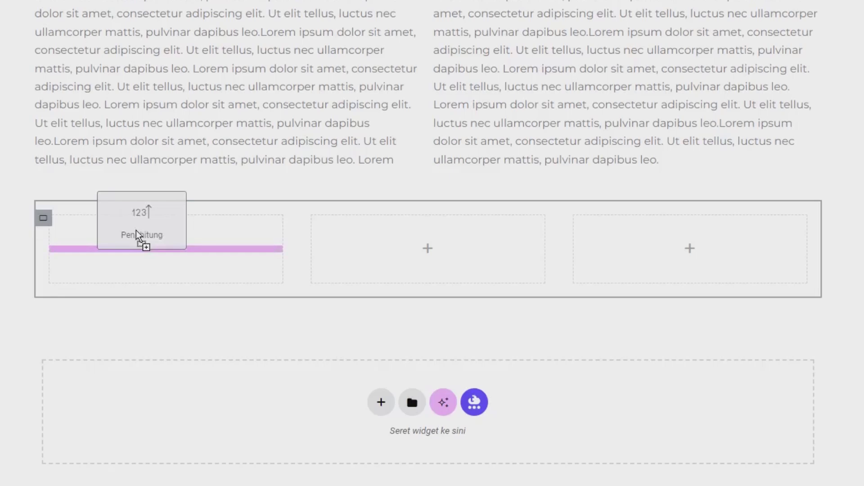
left_click_drag(136, 234, 135, 233)
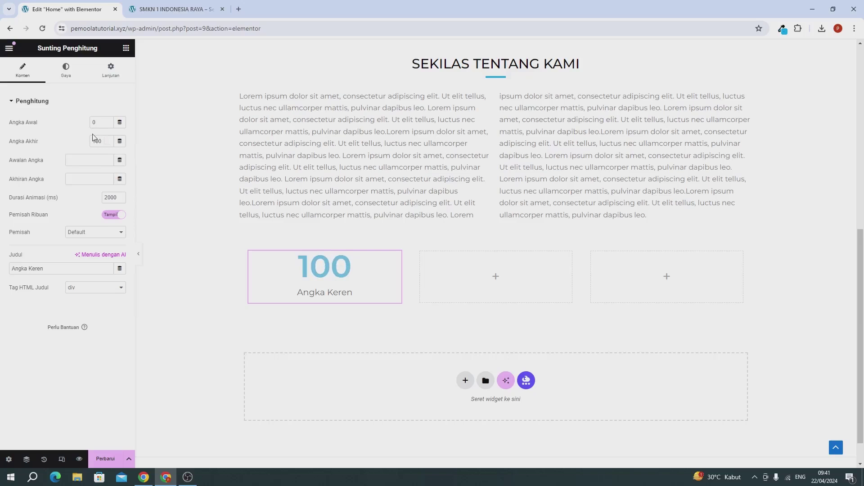
Set the counter's ending number to 15000 with a + suffix
double_click(97, 141)
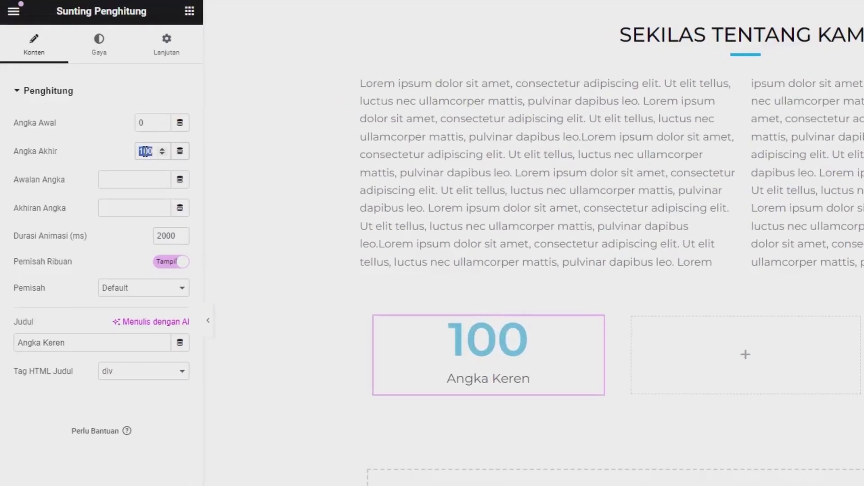
key("BackSpace")
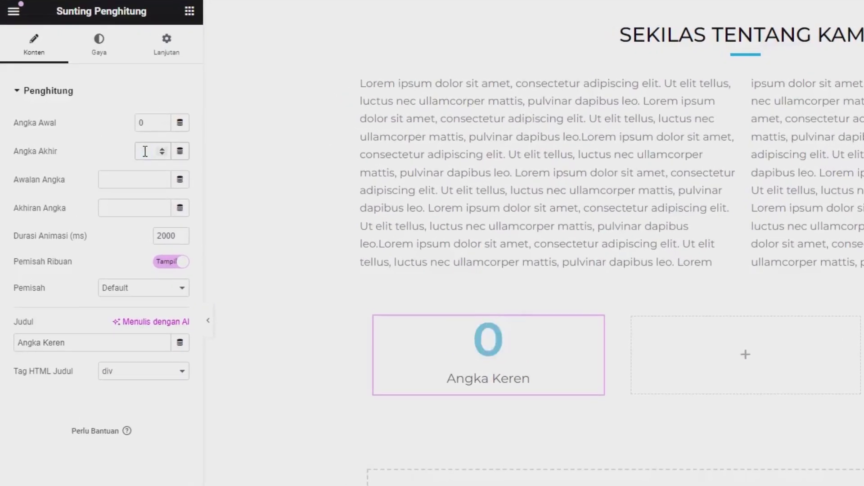
type("15000")
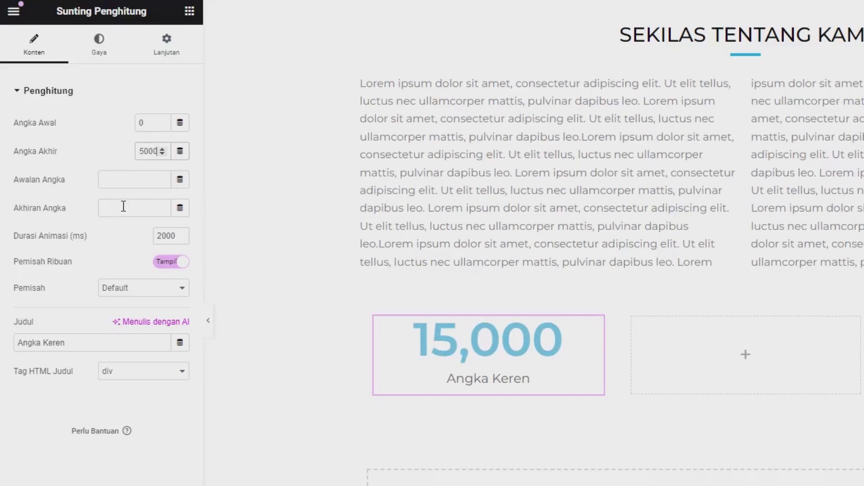
left_click(123, 206)
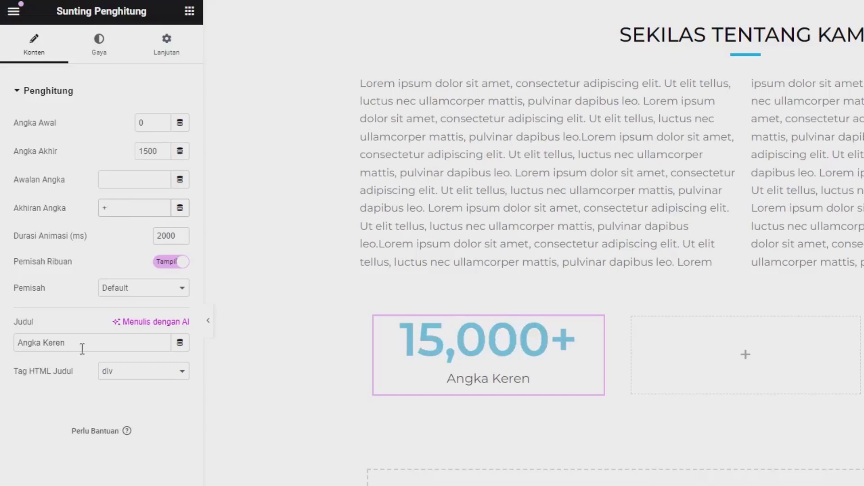
Rename the counter title to Alumni and use a dot thousands separator
triple_click(47, 342)
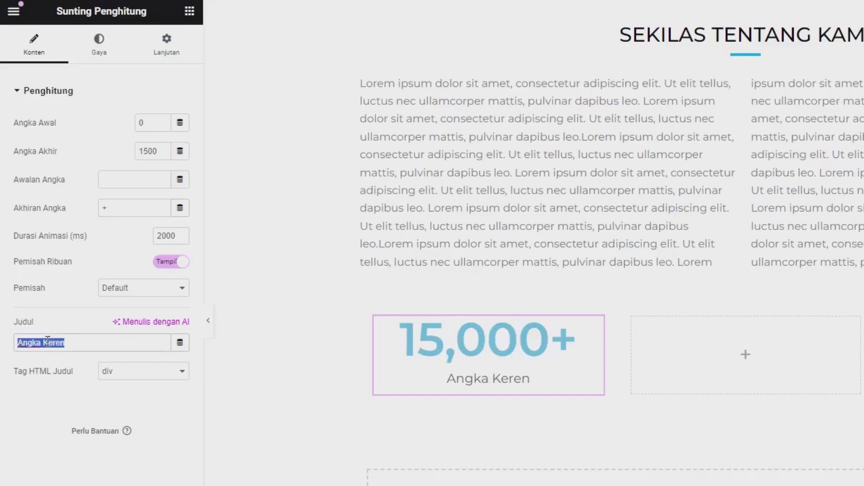
type("a")
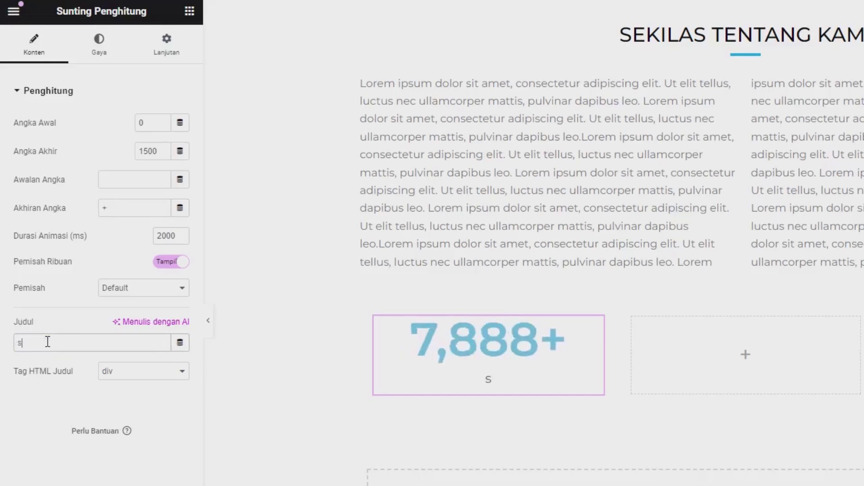
key("BackSpace")
type("a")
key("BackSpace")
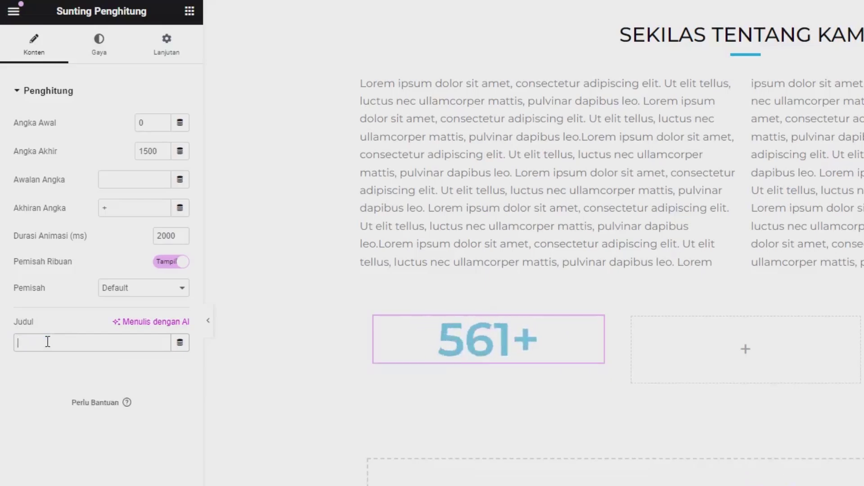
type("Alu")
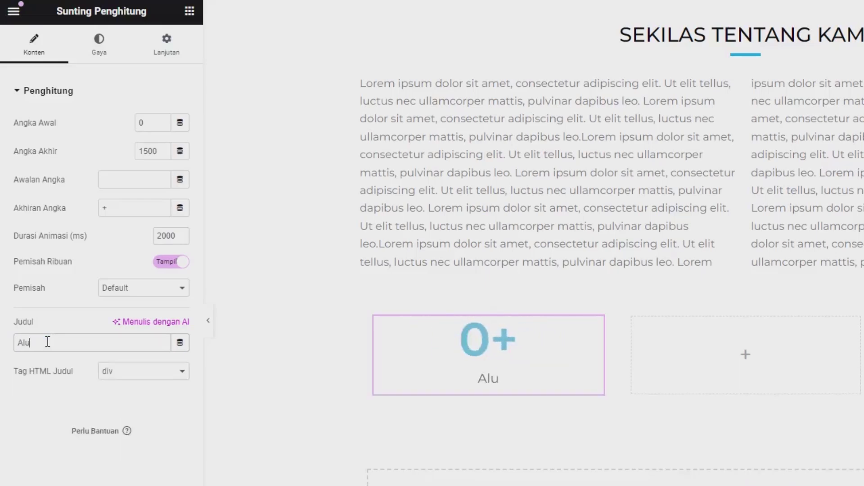
type("mni")
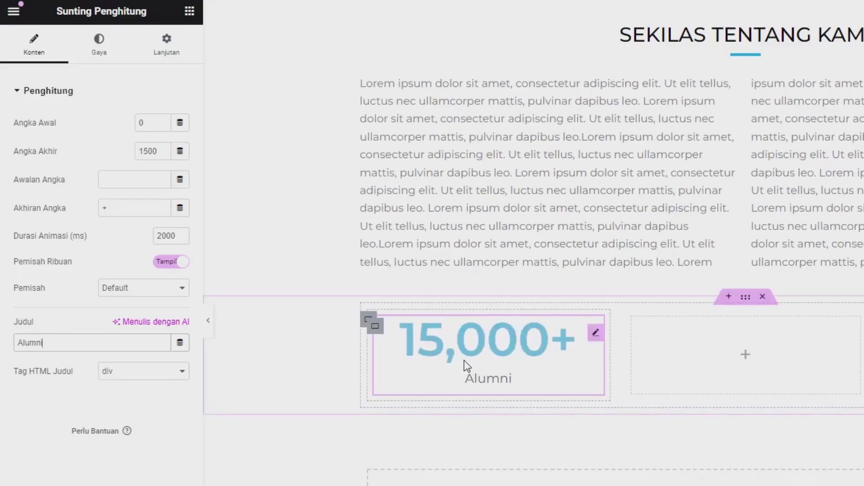
left_click_drag(32, 289, 45, 289)
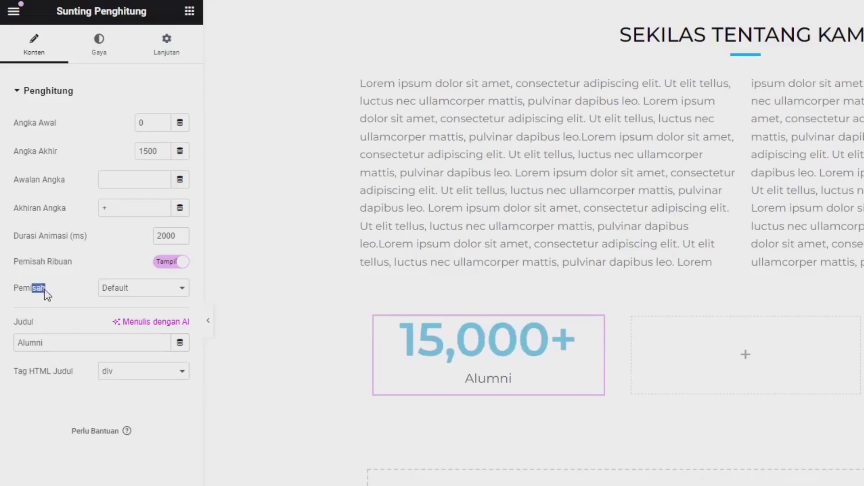
left_click(114, 295)
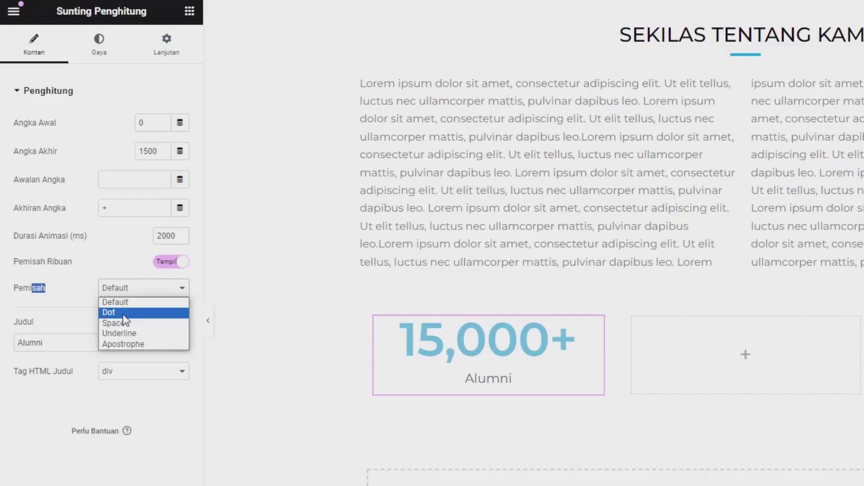
left_click(123, 314)
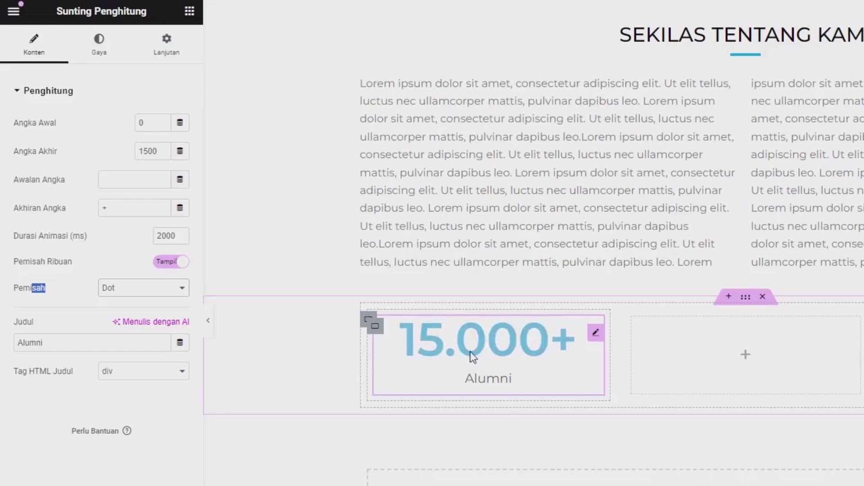
left_click(112, 57)
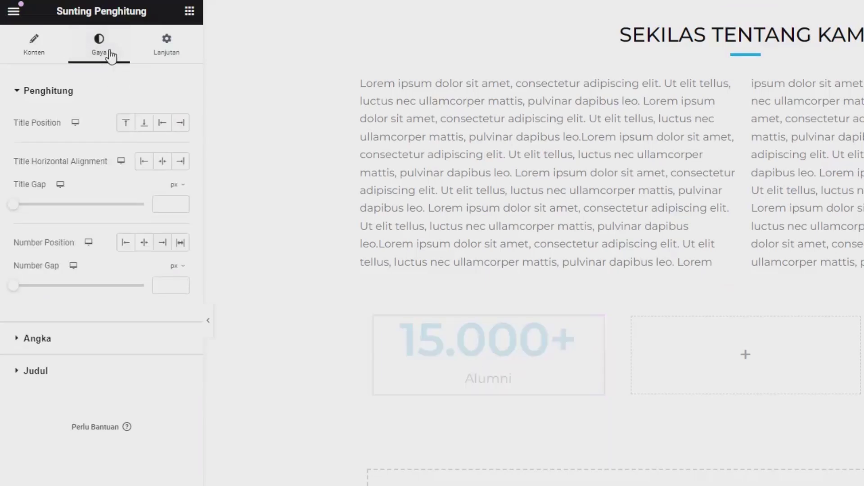
Colour the counter number blue rgb(8, 172, 242)
left_click(54, 339)
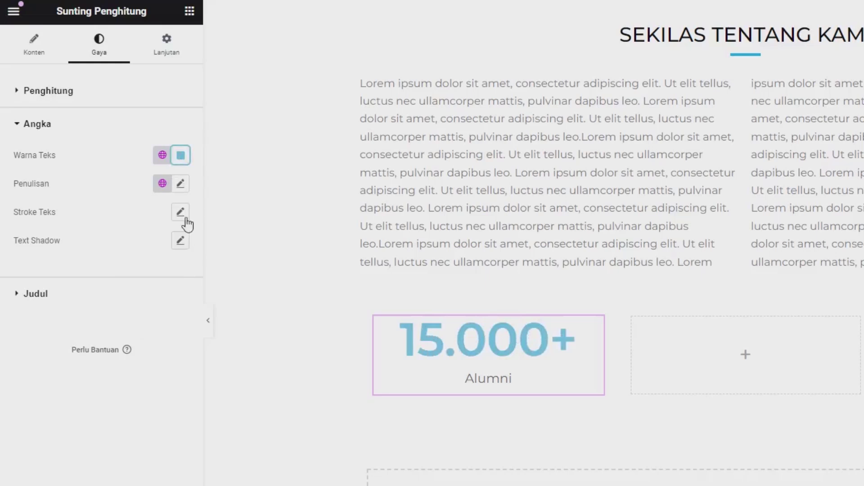
left_click(180, 156)
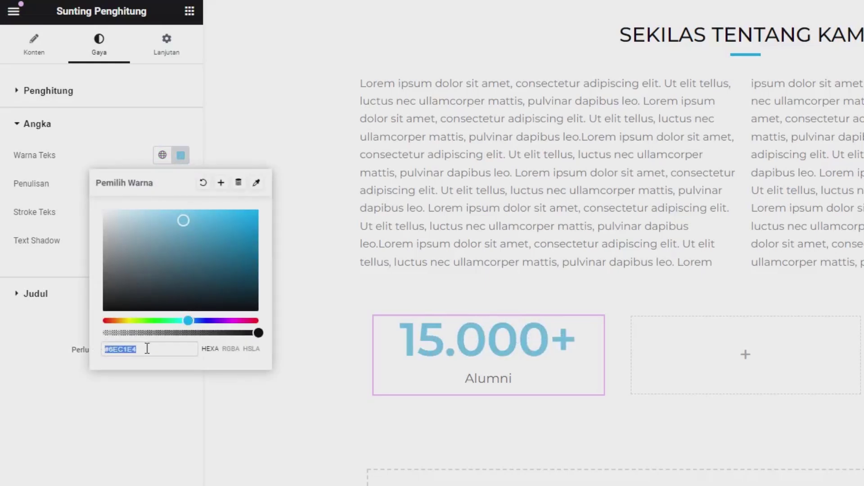
key("super+shift+c")
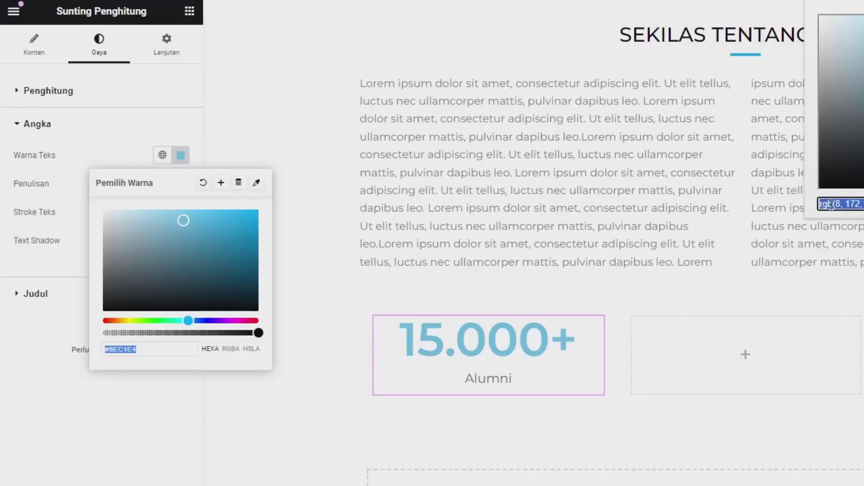
left_click(174, 351)
key("ctrl+a")
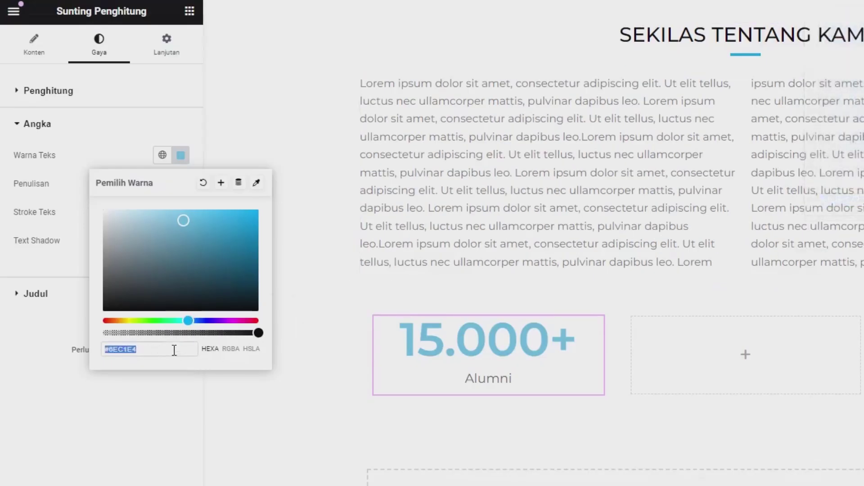
key("ctrl+v")
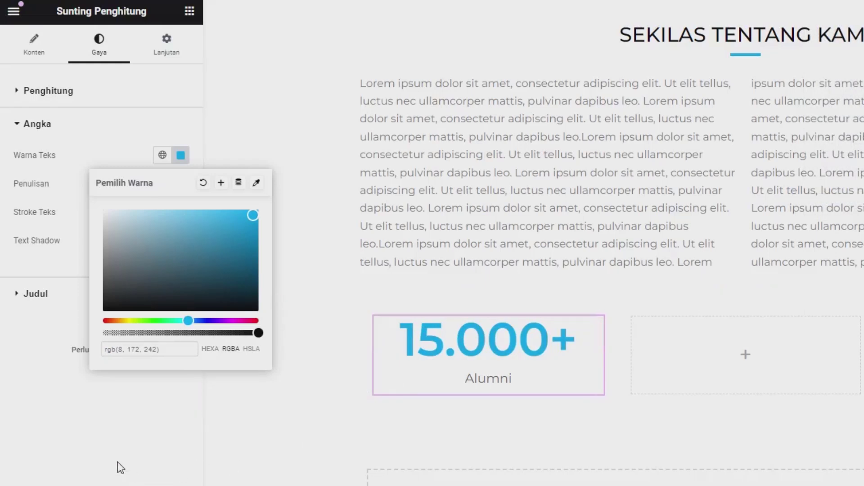
left_click(118, 462)
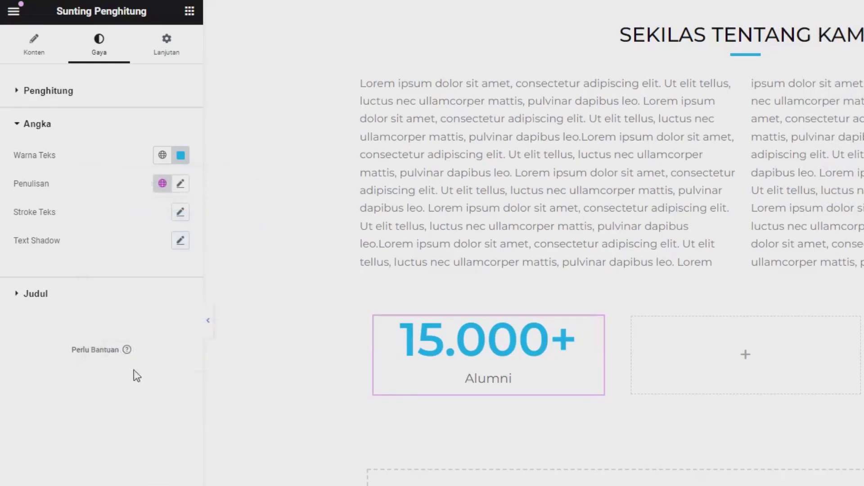
Set the counter number's typography font size to 35 px
left_click(179, 184)
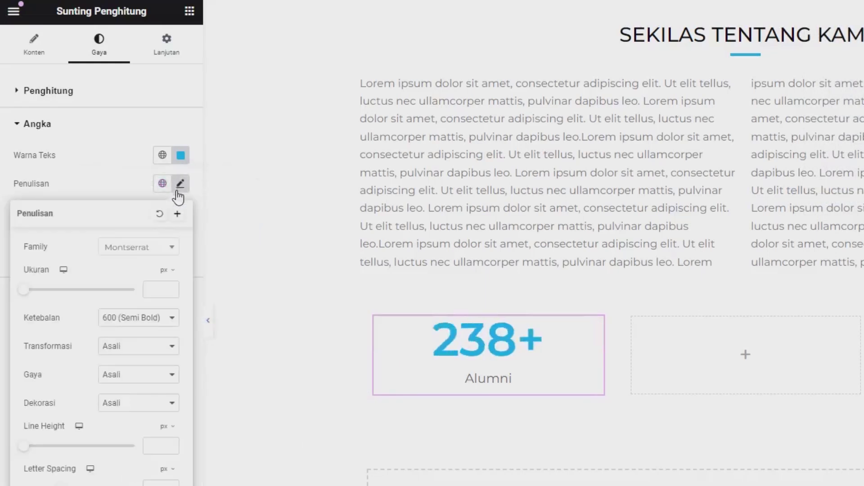
left_click(154, 282)
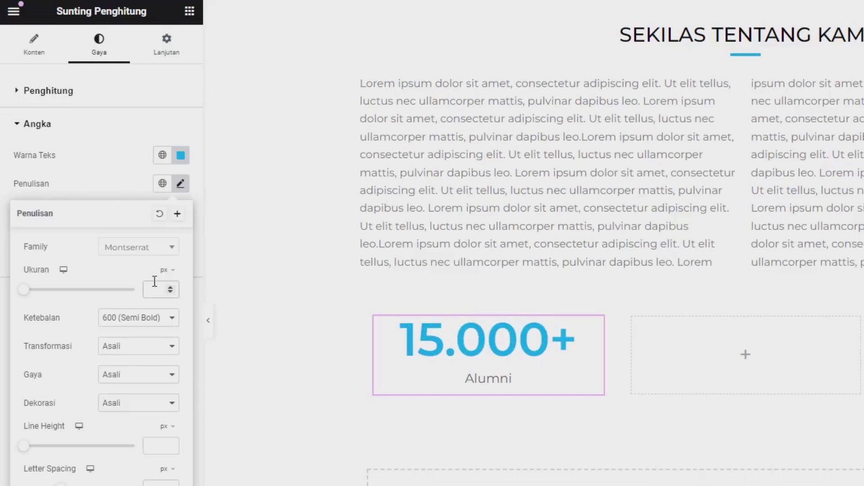
type("20")
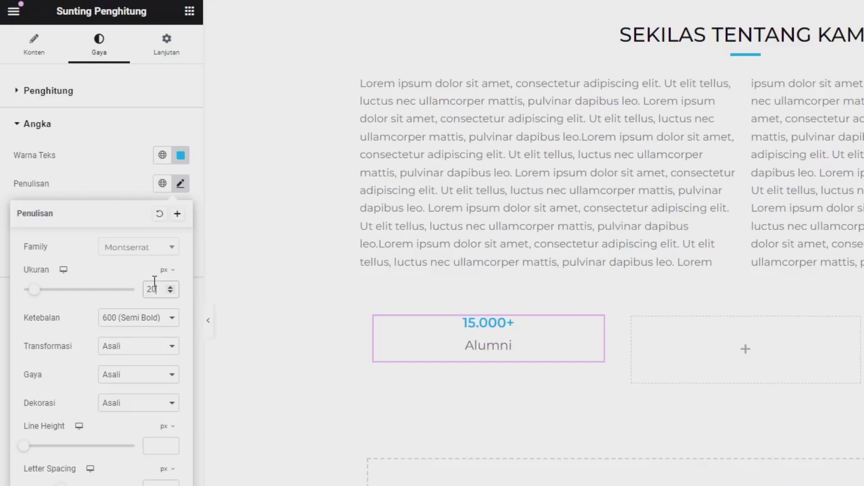
key("BackSpace")
key("BackSpace")
type("30")
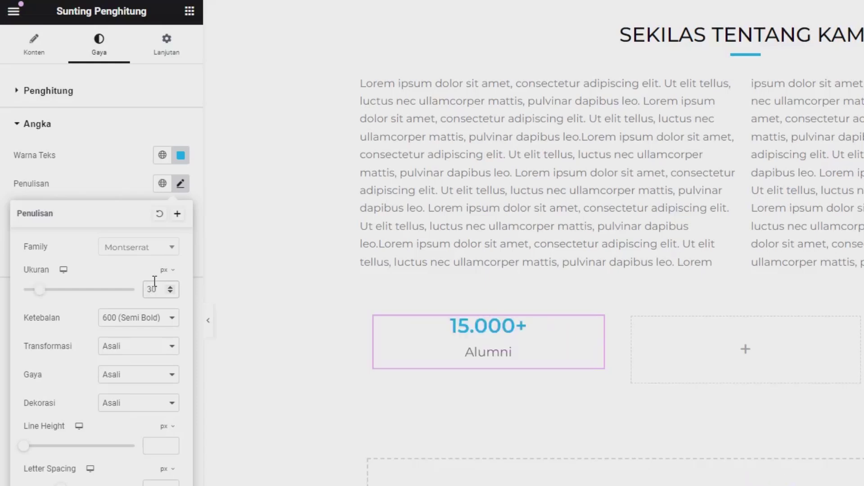
key("BackSpace")
type("5")
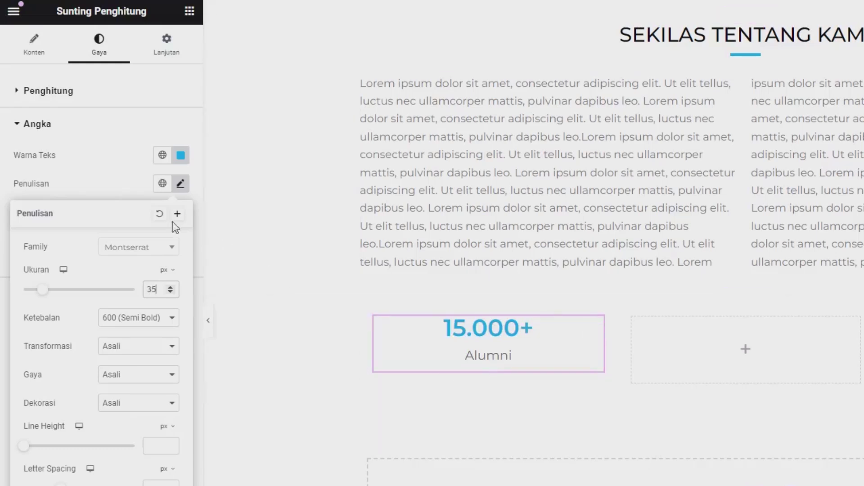
left_click(88, 193)
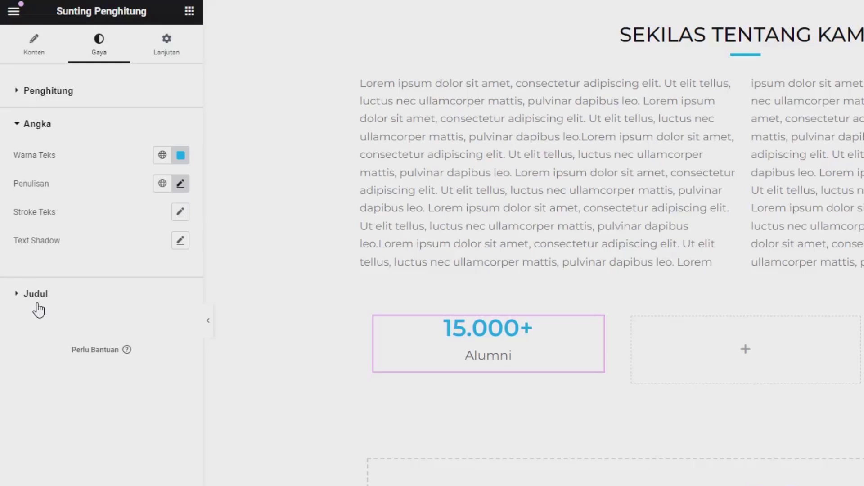
left_click(36, 294)
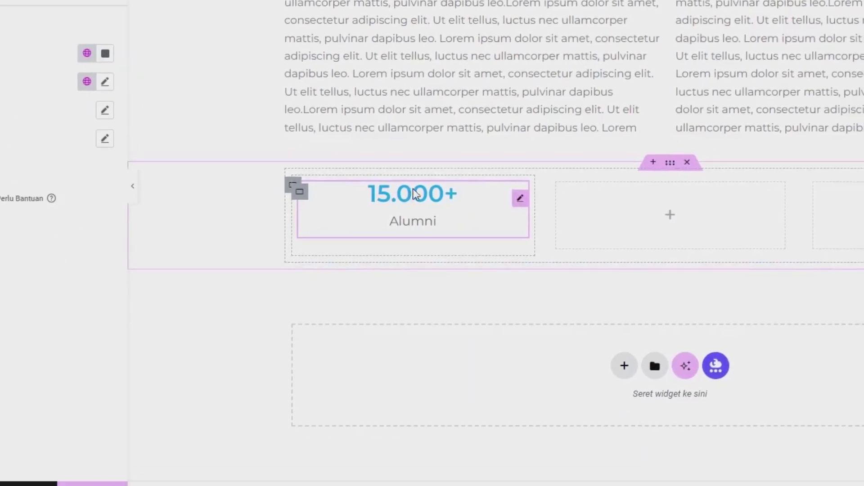
Copy the Alumni counter and paste it into the middle and third empty columns
right_click(493, 153)
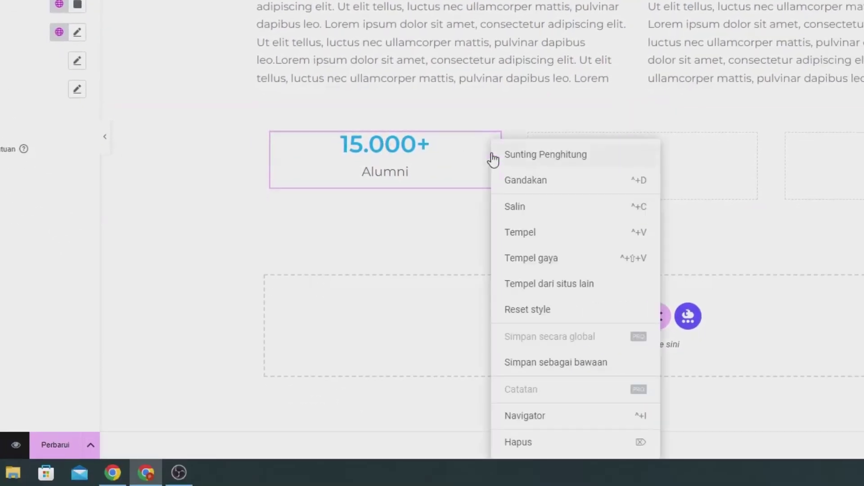
left_click(513, 205)
right_click(623, 175)
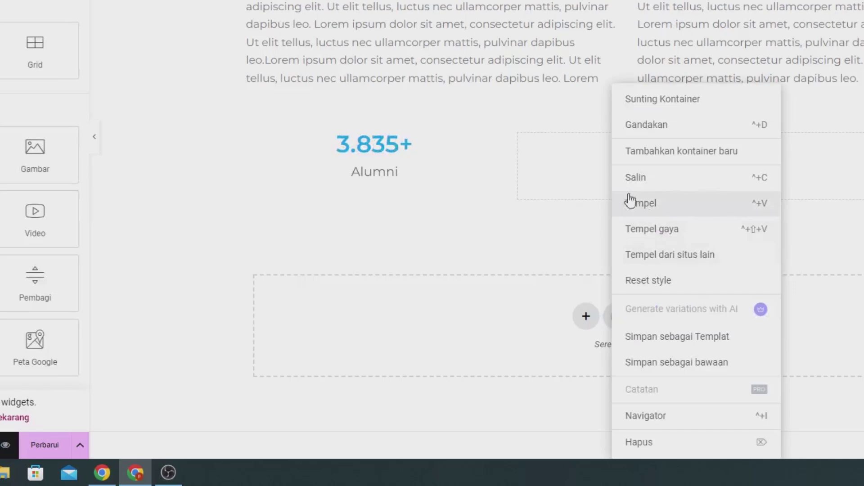
left_click(629, 201)
right_click(810, 160)
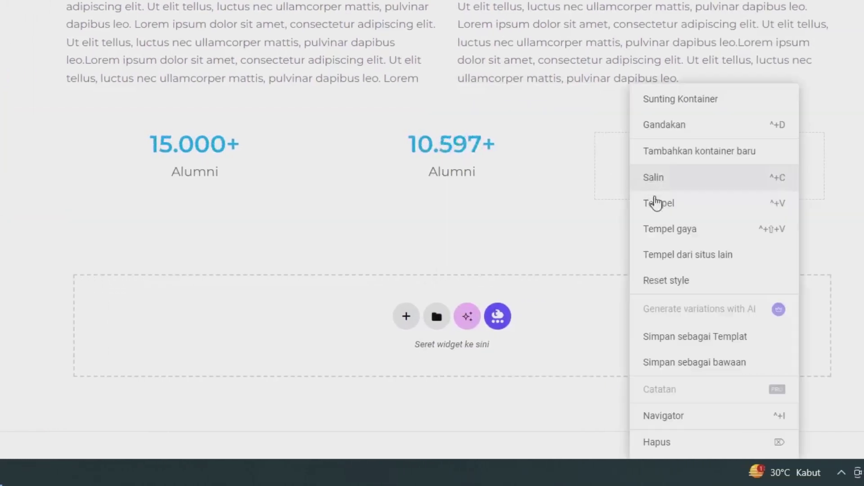
left_click(657, 206)
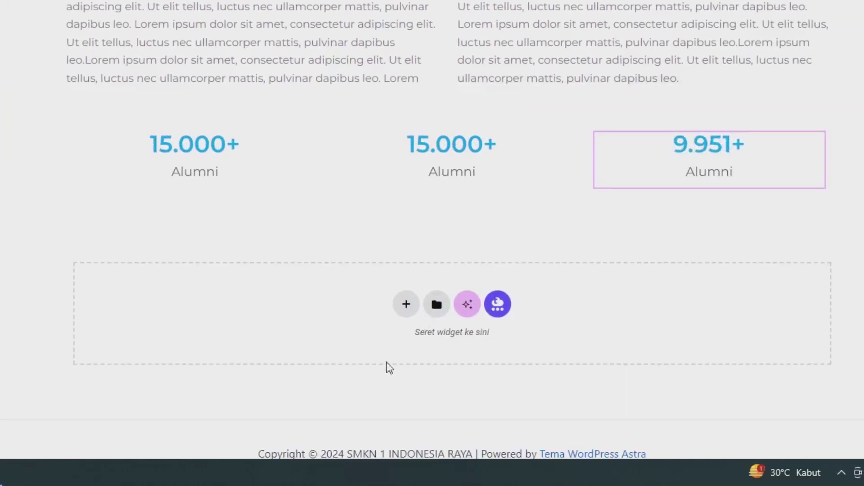
Set the middle counter to 5000 with the title Siswa Aktif
left_click(439, 147)
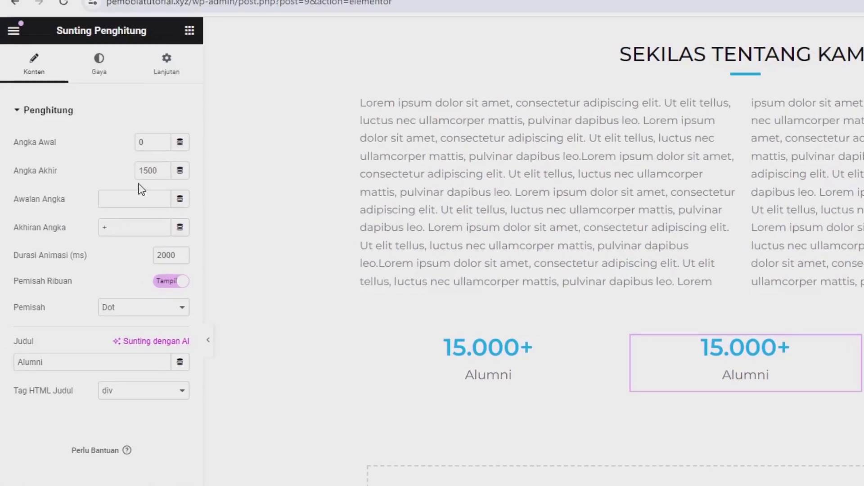
double_click(140, 176)
type("5")
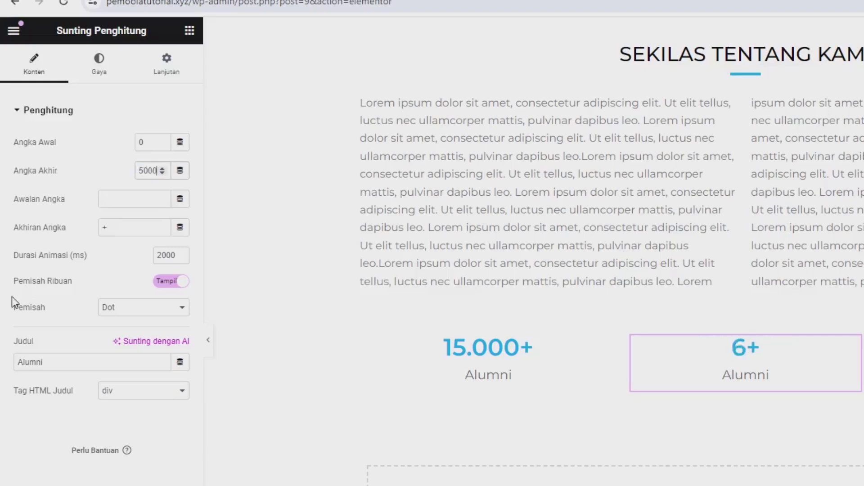
double_click(59, 362)
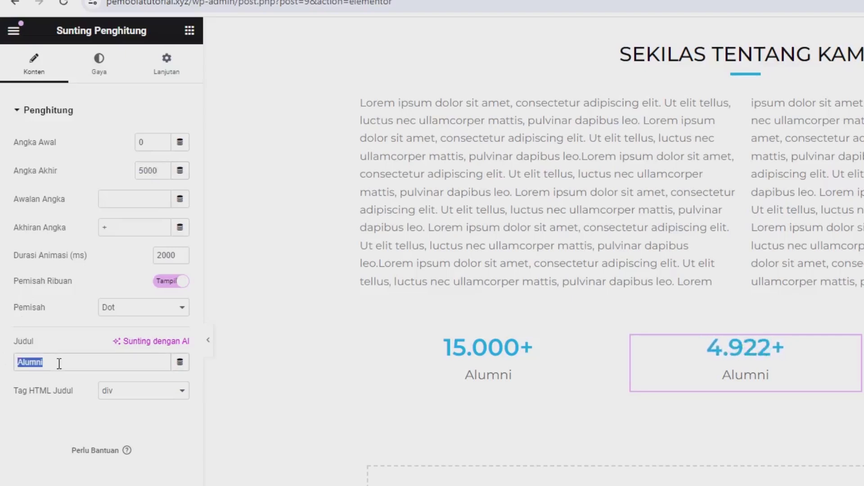
type("S")
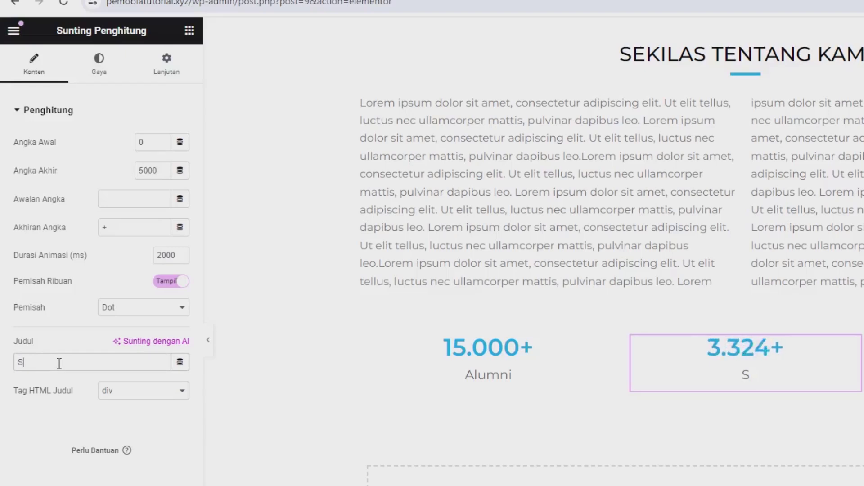
type("iswa Ak")
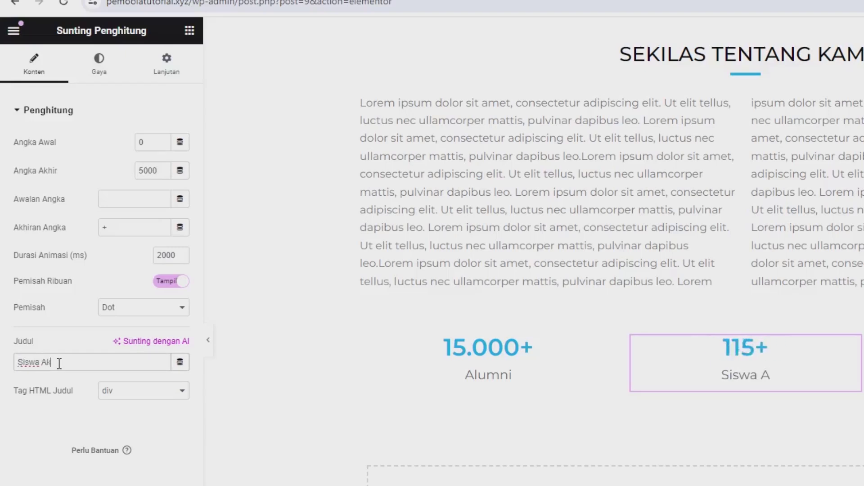
type("tif")
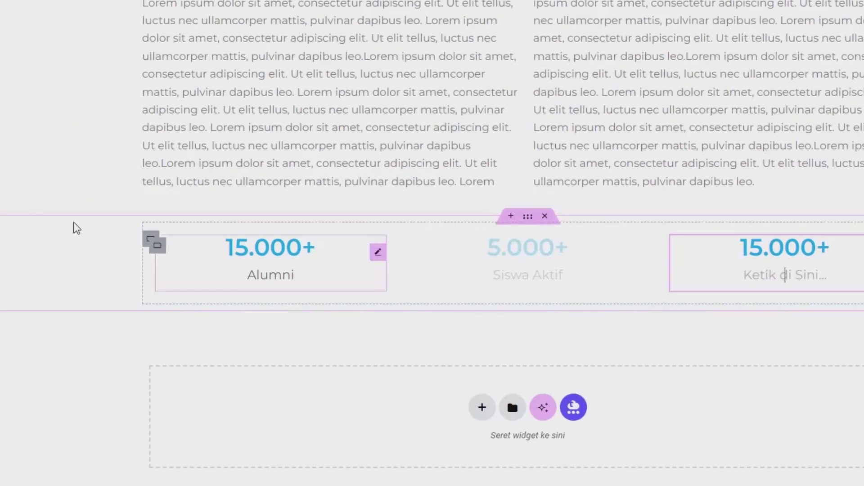
Set the third counter to 1000 with the title Penghargaan
double_click(147, 173)
type("1")
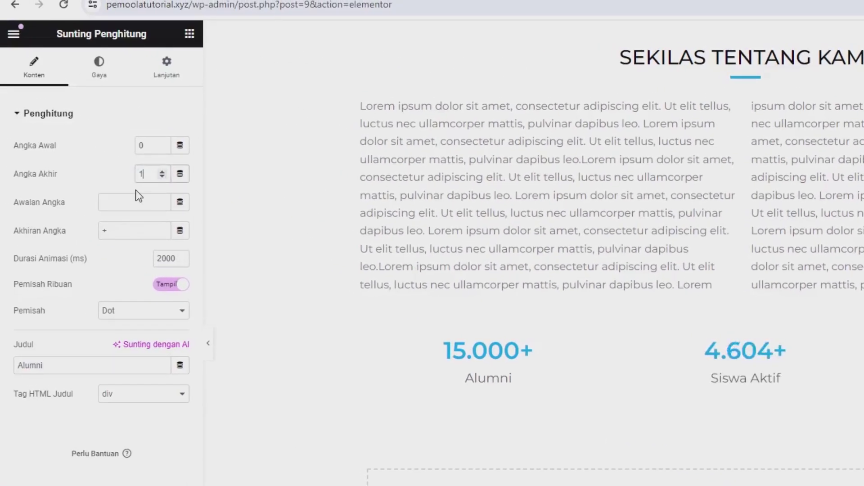
type("000")
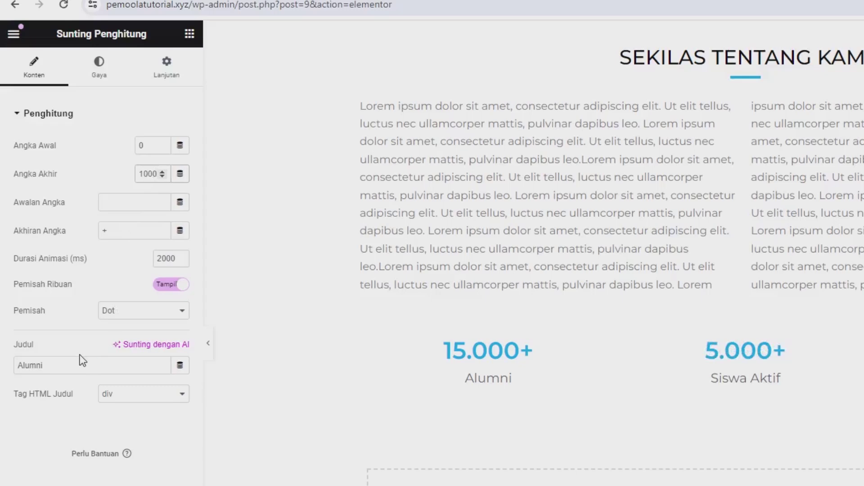
left_click(59, 367)
double_click(58, 368)
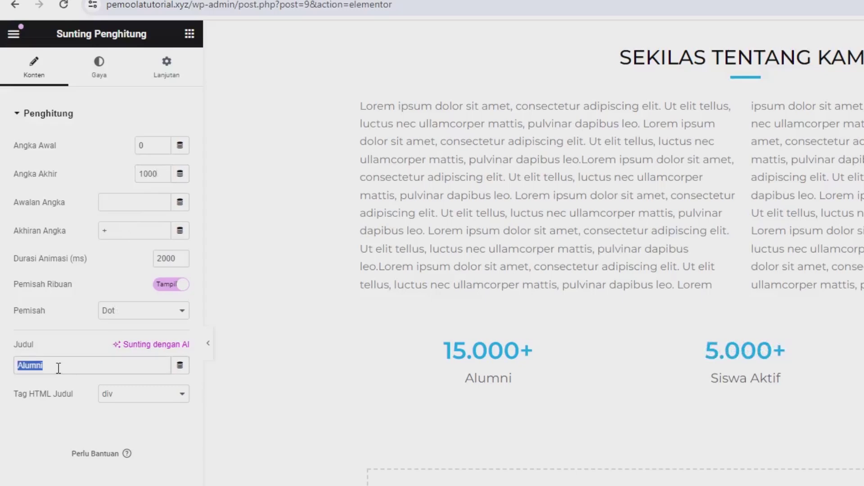
type("Penghargaan")
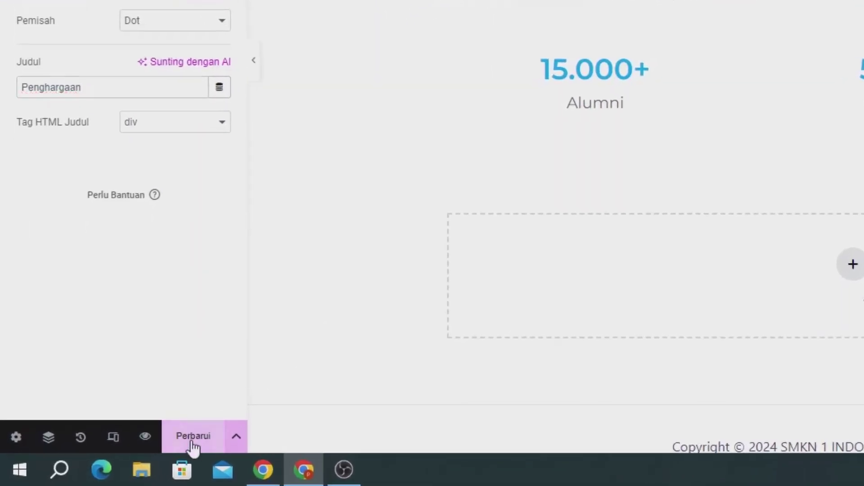
Save with Perbarui, then reload the live homepage and scroll to the 15.000+, 5.000+ and 1.000+ counters
left_click(193, 445)
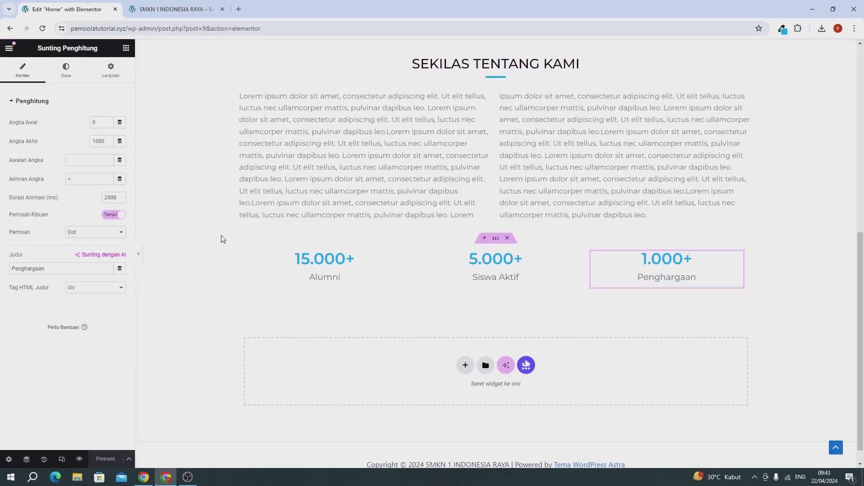
left_click(174, 9)
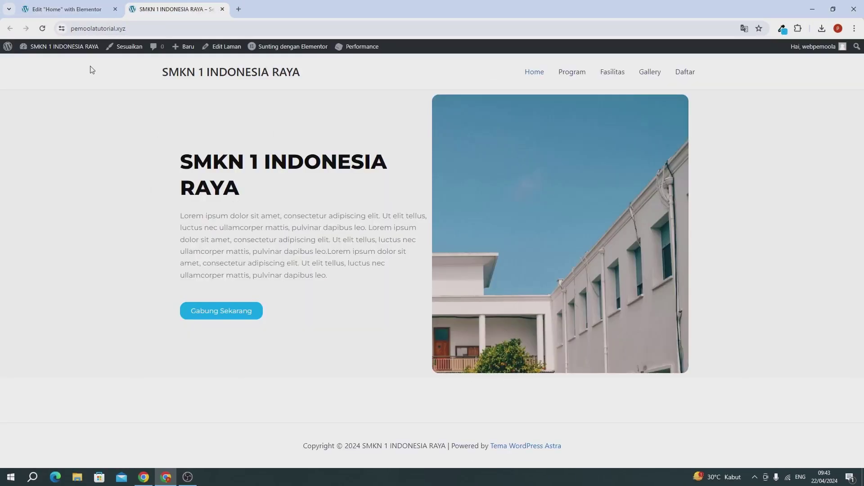
left_click(42, 30)
scroll(167, 144, "down", 1)
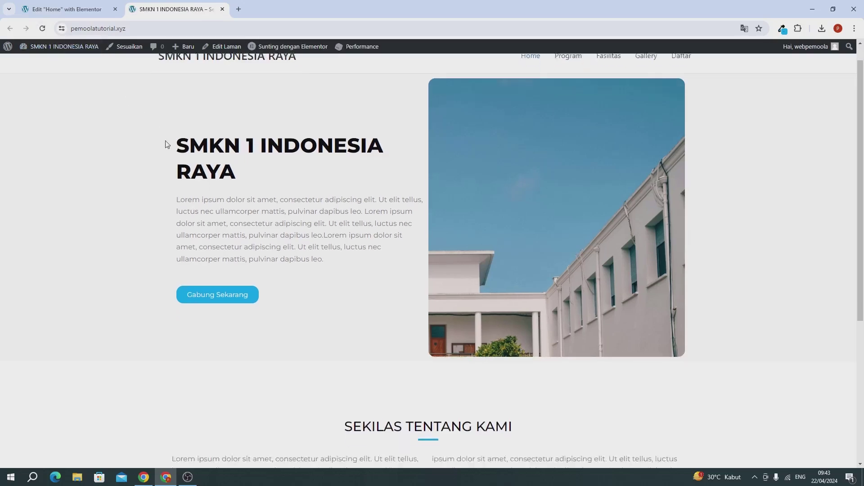
scroll(166, 144, "down", 5)
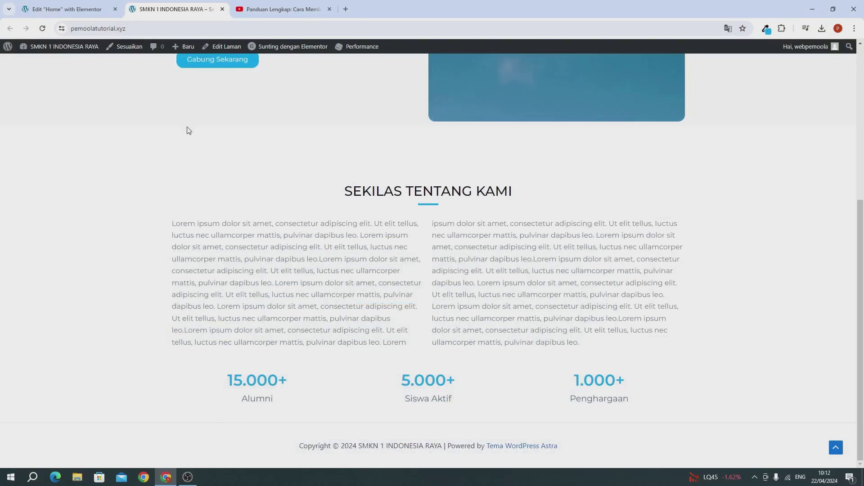
Back in the editor, add a flexbox single-column container below the counters
left_click(87, 14)
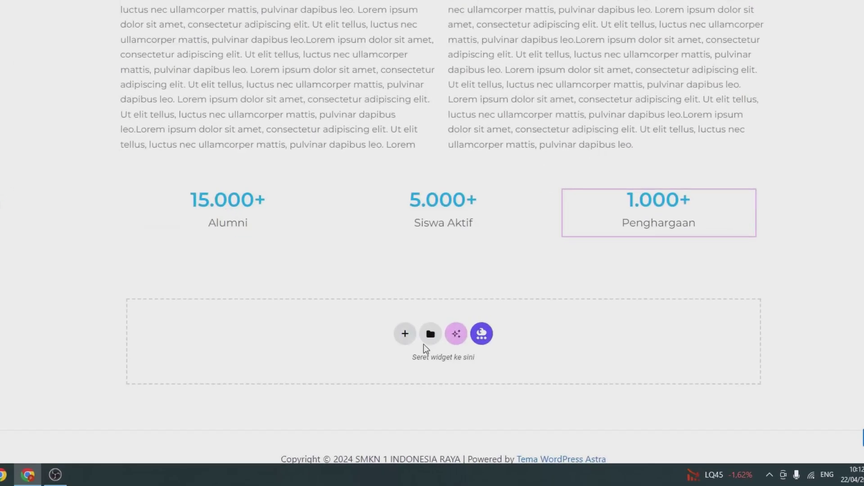
left_click(403, 334)
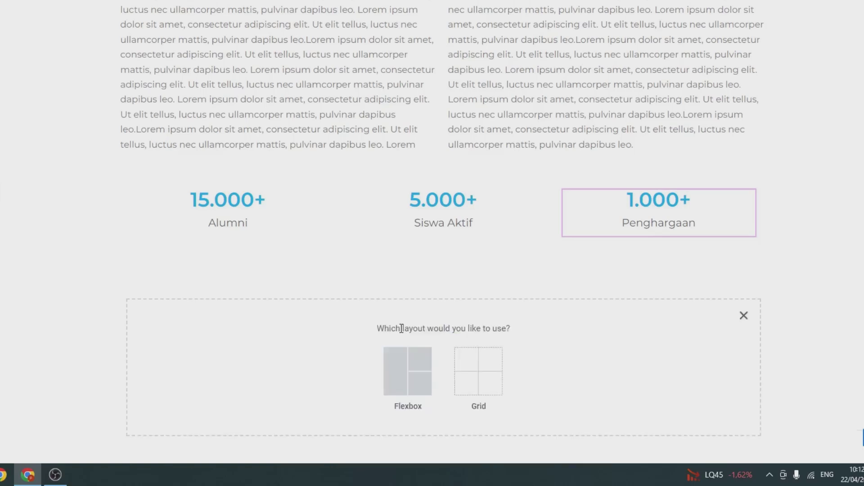
left_click(396, 378)
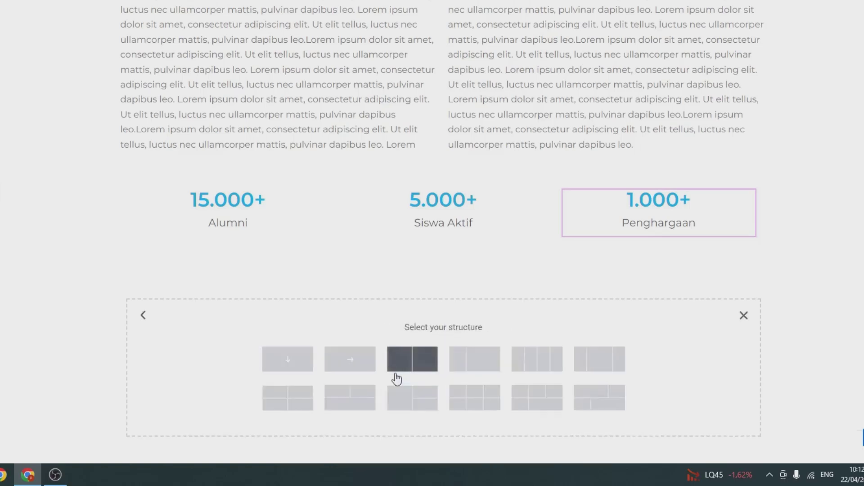
left_click(291, 364)
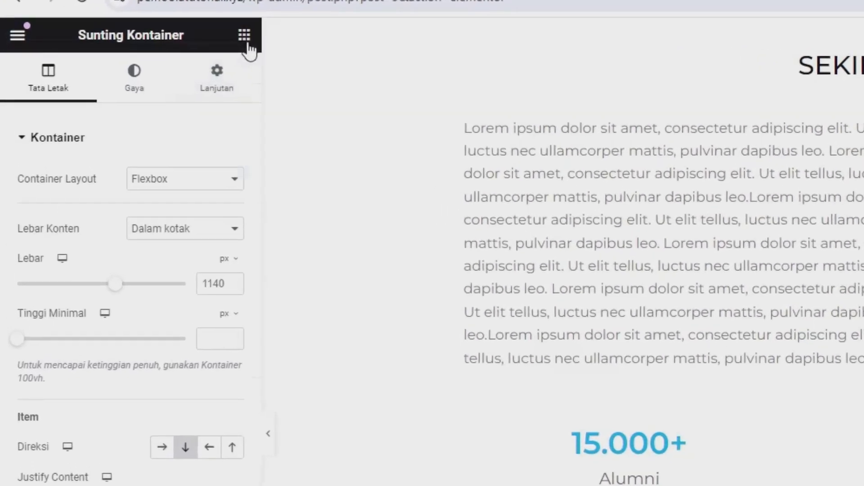
Search 'vid', drop a Video widget below the counters, and select its current link
left_click(247, 45)
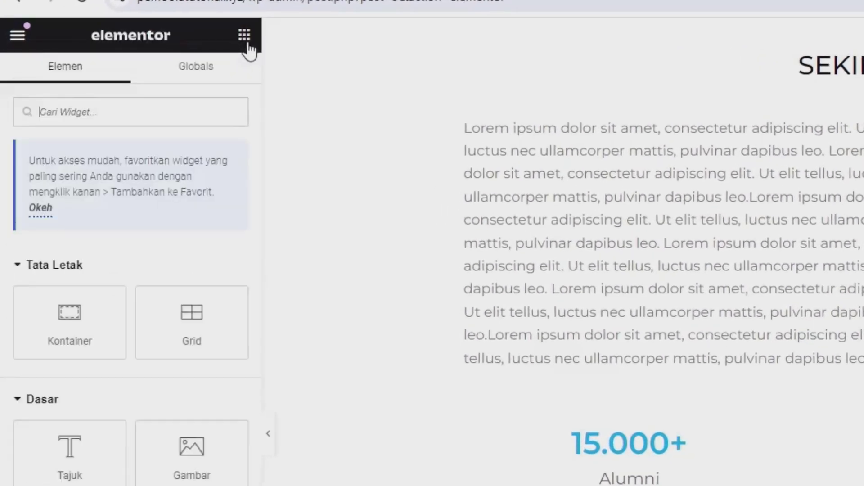
left_click(140, 119)
type("vi")
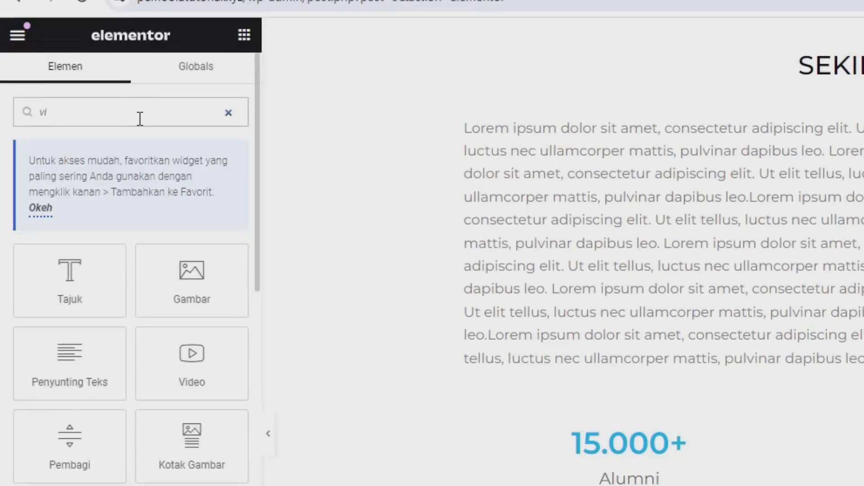
type("d")
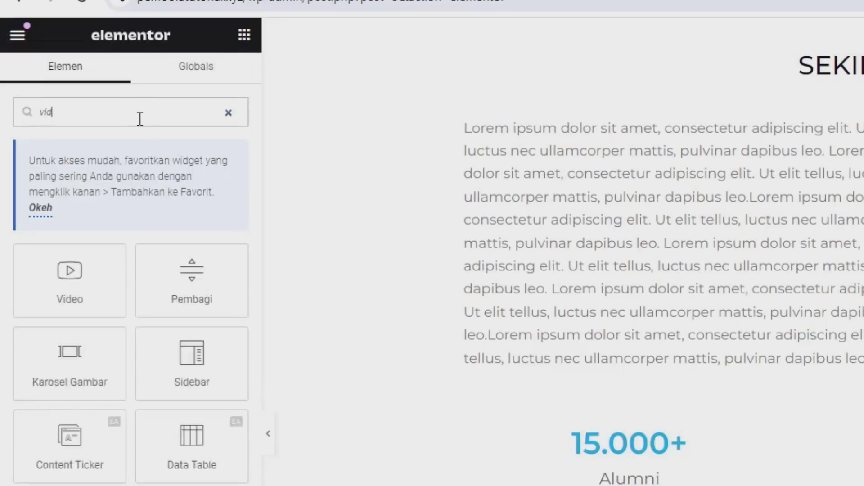
left_click_drag(45, 281, 542, 351)
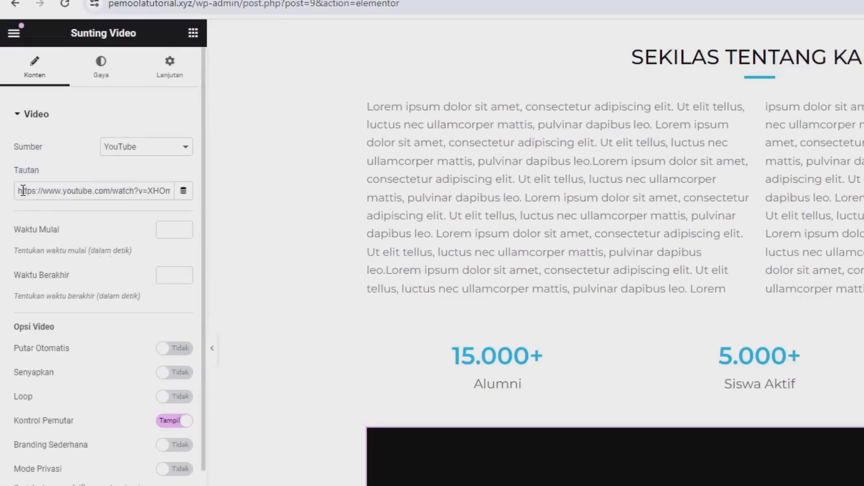
left_click_drag(17, 159, 42, 159)
left_click_drag(58, 191, 128, 195)
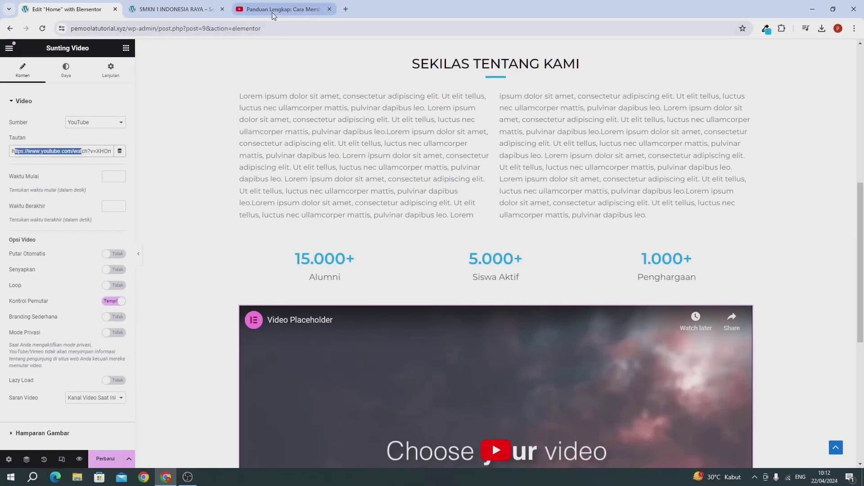
Copy the TOKO ONLINE tutorial's video URL from the YouTube player and return to Elementor
left_click(272, 13)
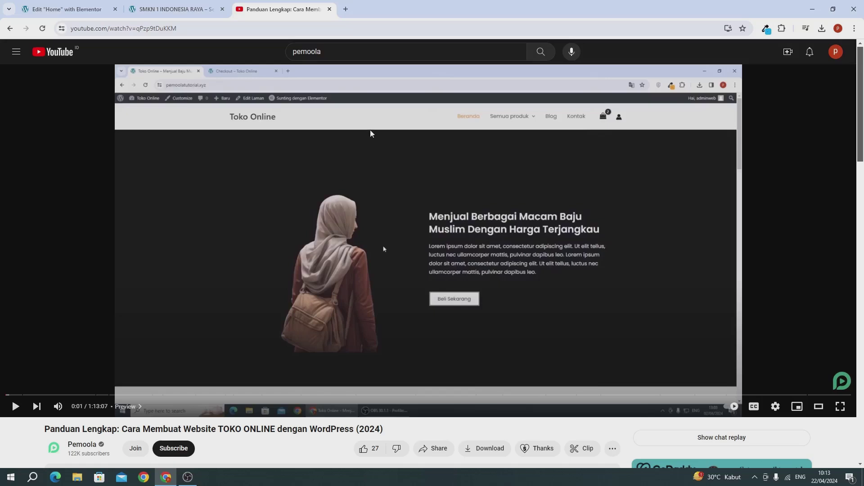
right_click(372, 148)
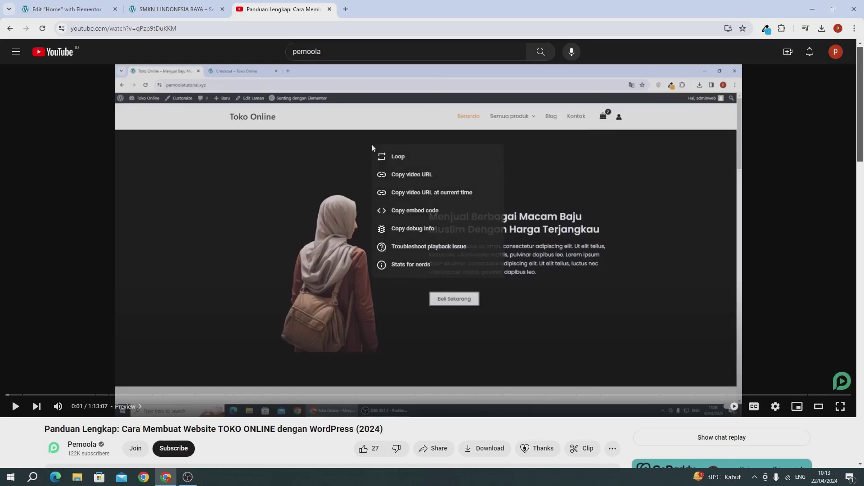
left_click(415, 184)
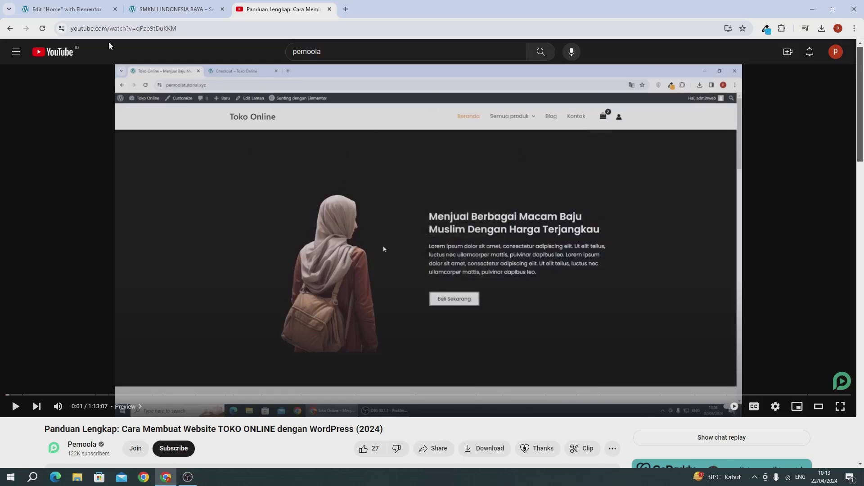
left_click(74, 10)
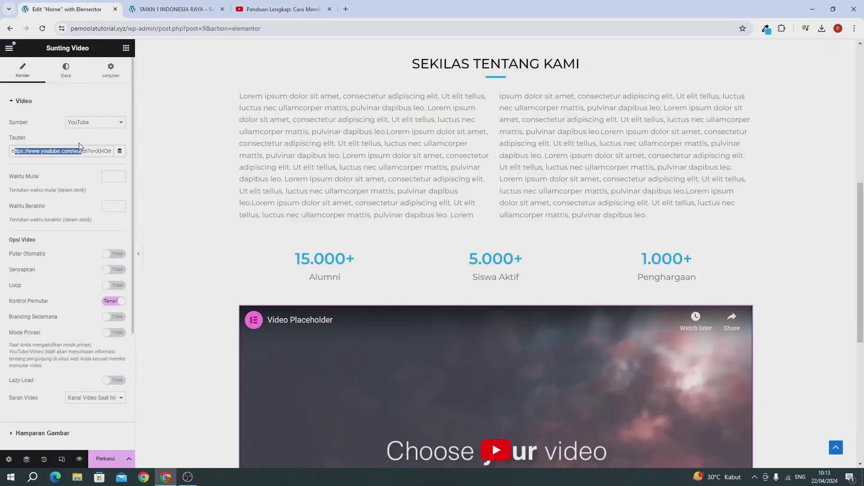
left_click(82, 149)
key("ctrl+a")
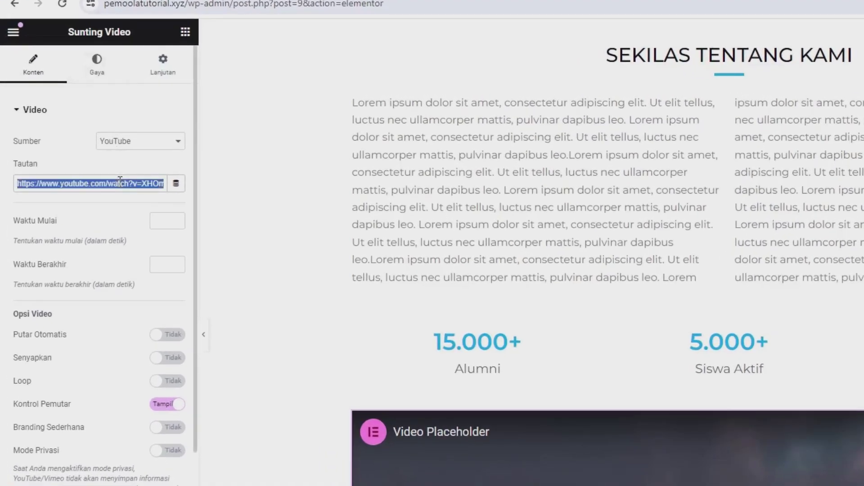
key("BackSpace")
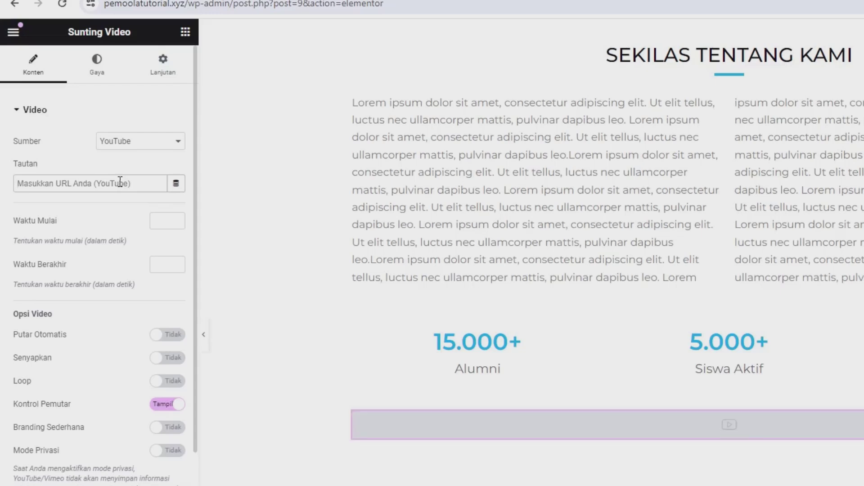
key("ctrl+v")
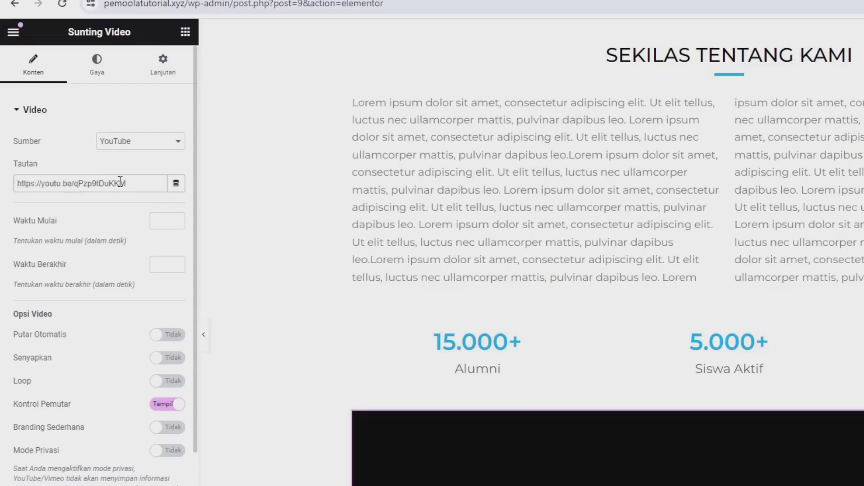
scroll(603, 315, "down", 2)
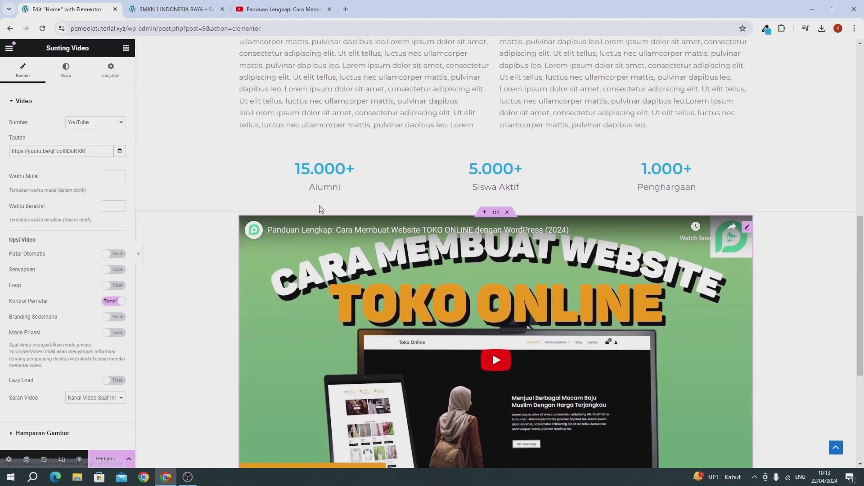
scroll(384, 196, "up", 3)
scroll(341, 183, "up", 1)
scroll(315, 212, "down", 3)
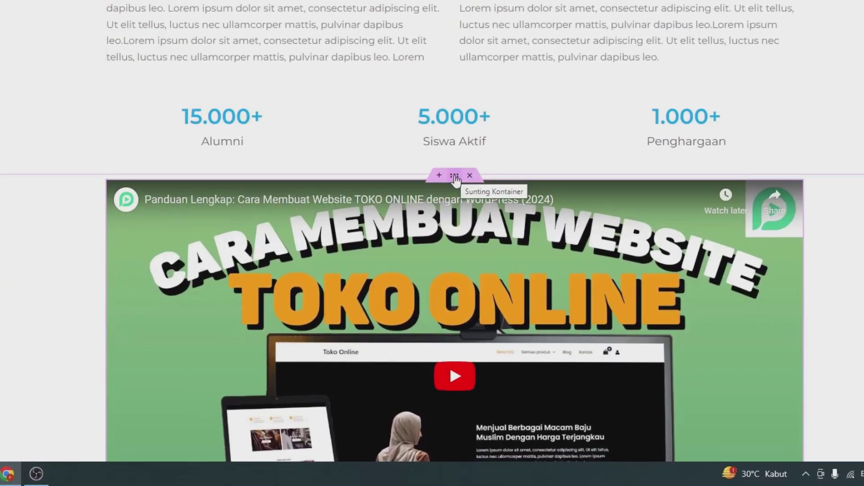
Give the video's container an unlinked 3% top margin to push it below the counters
left_click(454, 176)
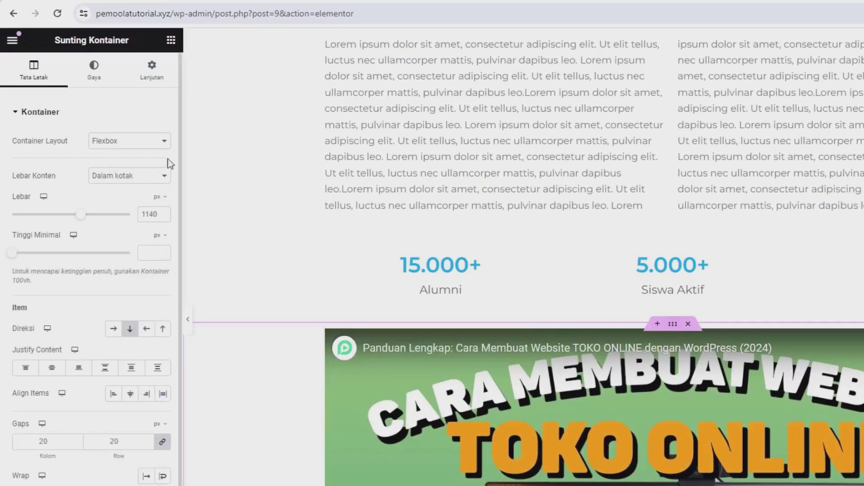
left_click(152, 71)
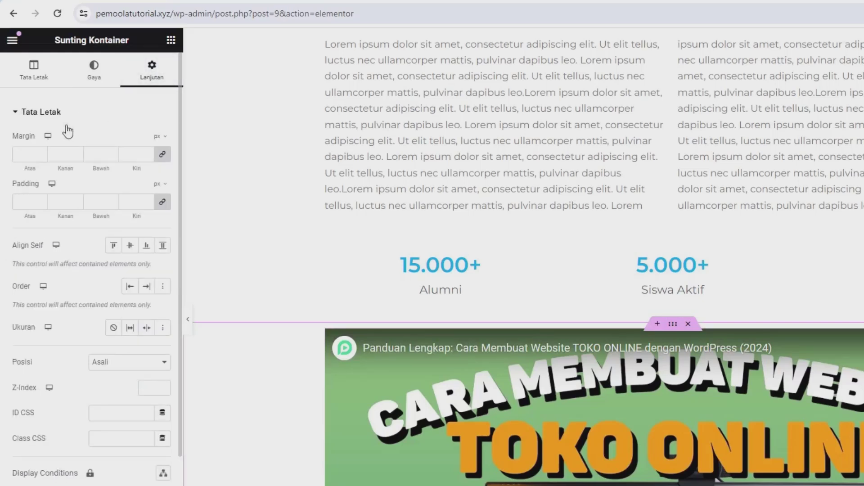
left_click(157, 137)
left_click(155, 158)
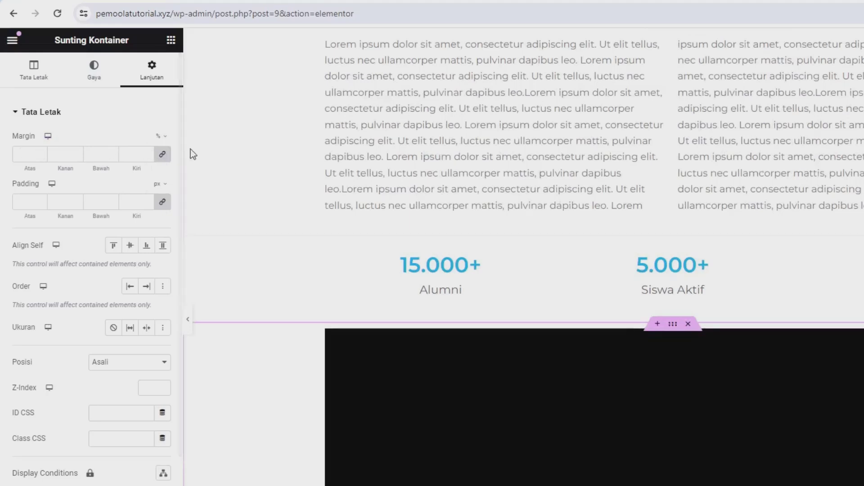
left_click(165, 156)
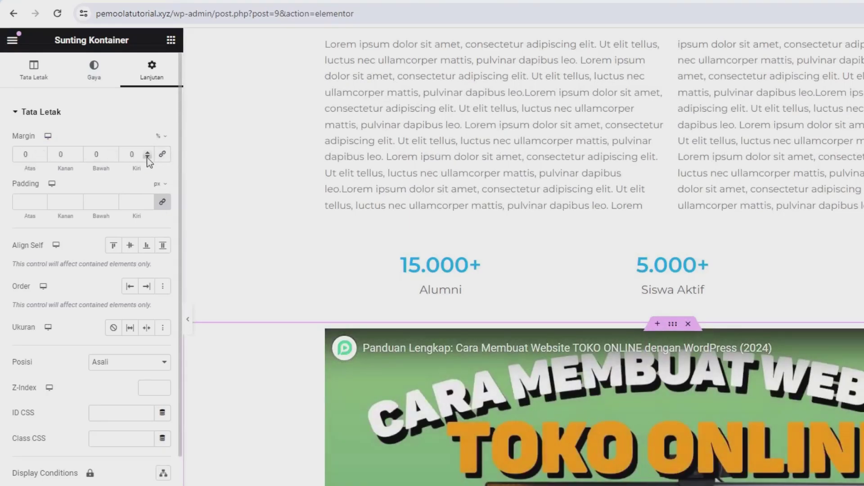
left_click(41, 153)
left_click(41, 153)
left_click(41, 153)
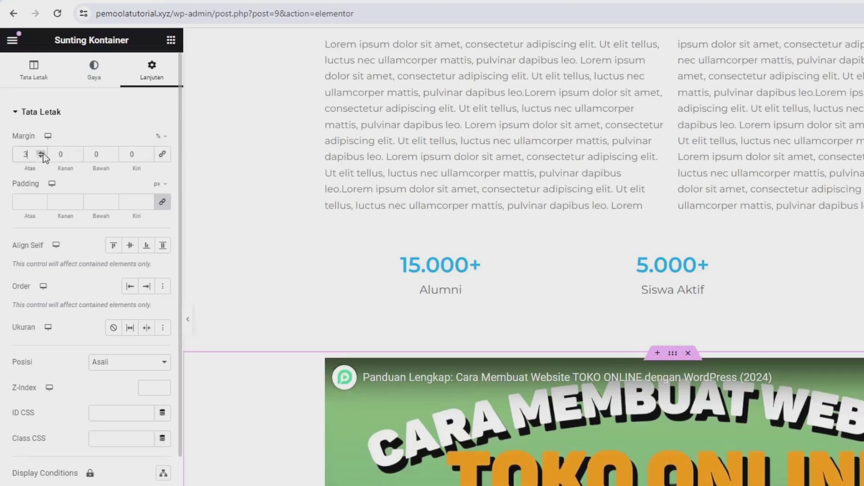
left_click(41, 153)
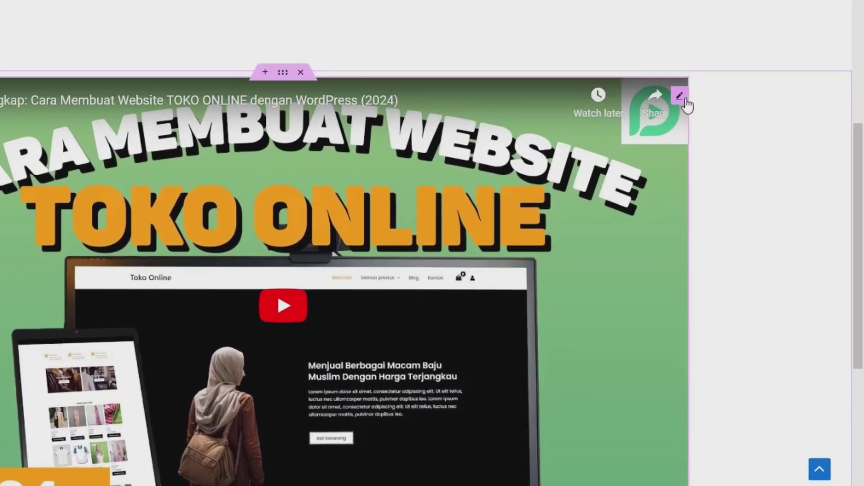
Round the video widget's corners with a 15 px border radius and save with Perbarui
left_click(680, 96)
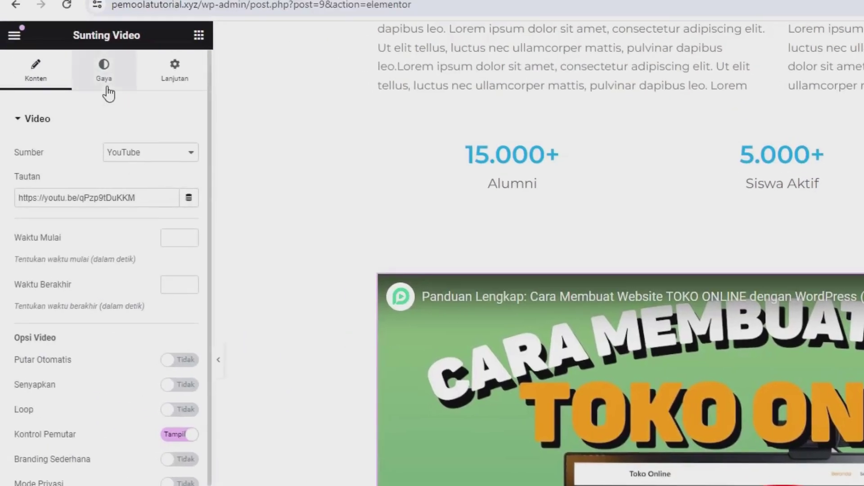
left_click(180, 90)
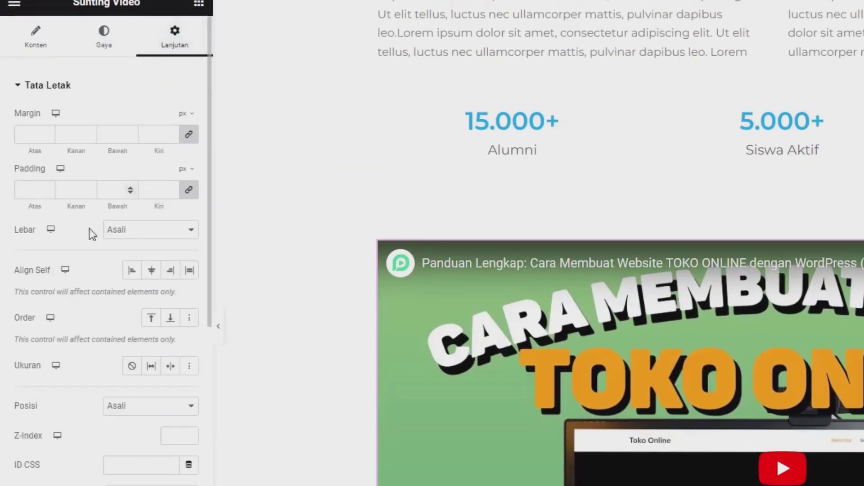
scroll(89, 265, "down", 10)
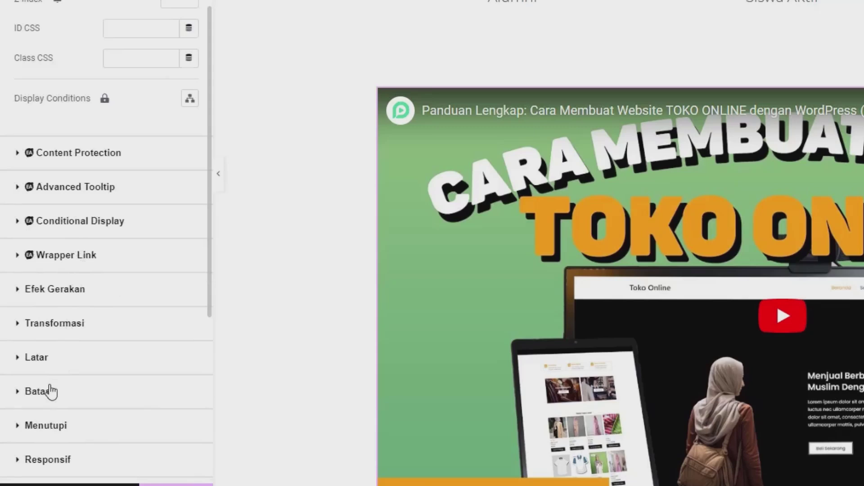
left_click(51, 391)
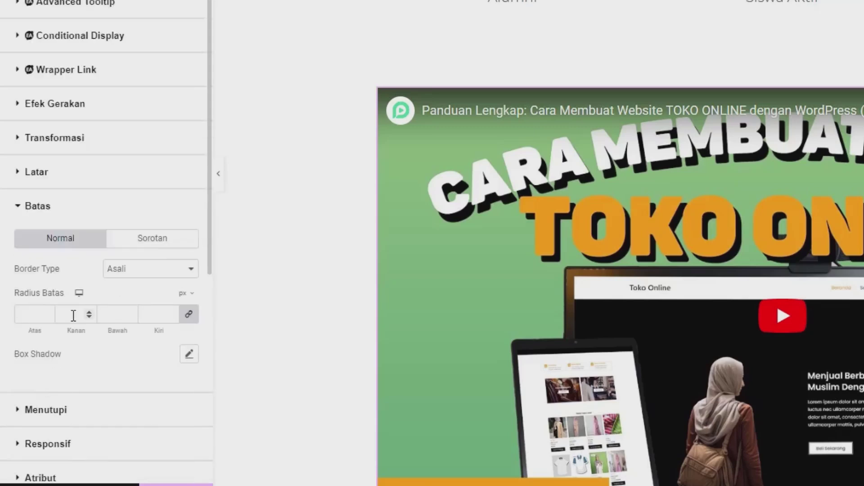
left_click(32, 318)
type("5")
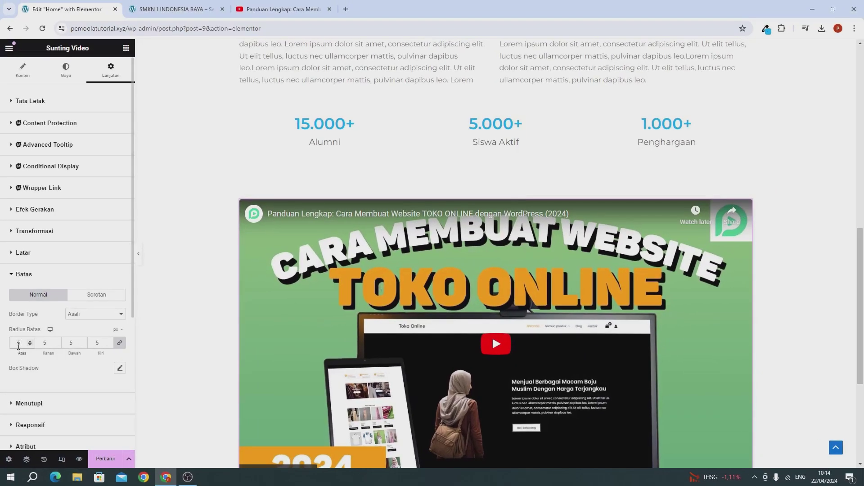
type("1")
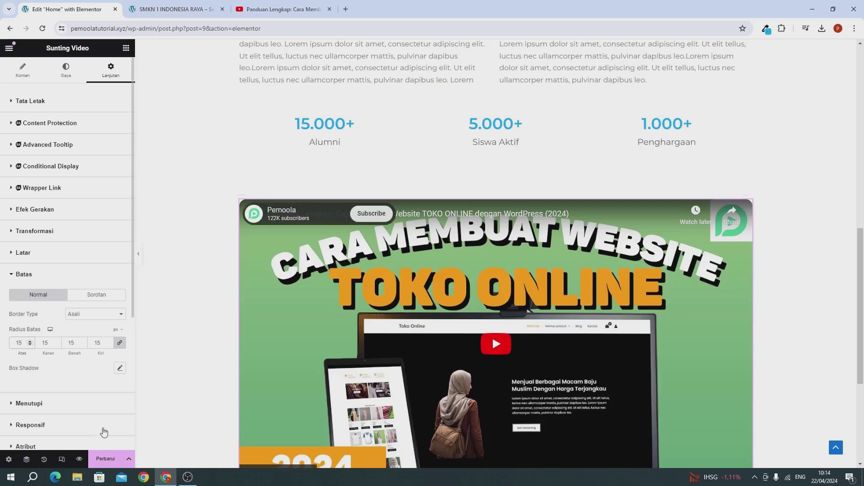
left_click(108, 459)
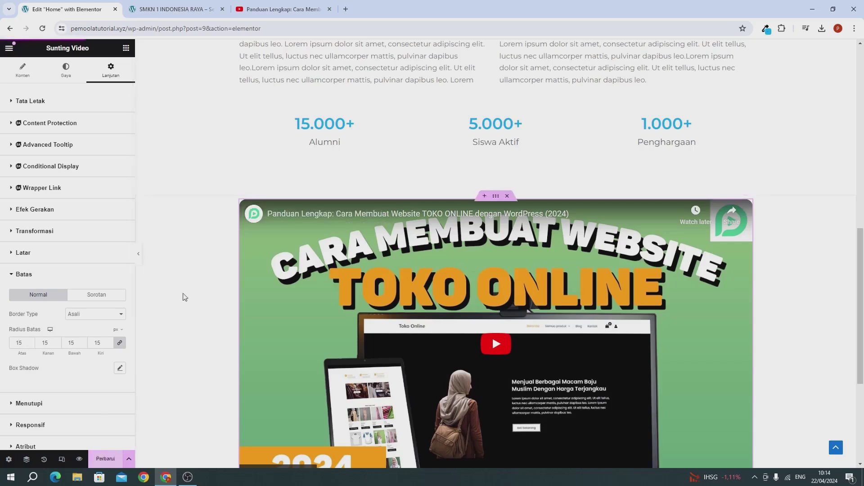
left_click(160, 10)
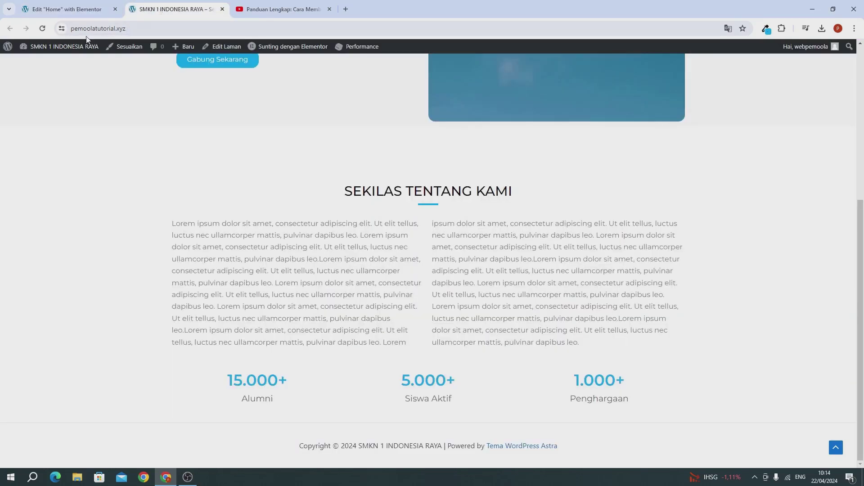
Reload the live Home page to confirm the rounded TOKO ONLINE video below the counters
left_click(48, 31)
scroll(134, 91, "up", 5)
scroll(134, 90, "down", 10)
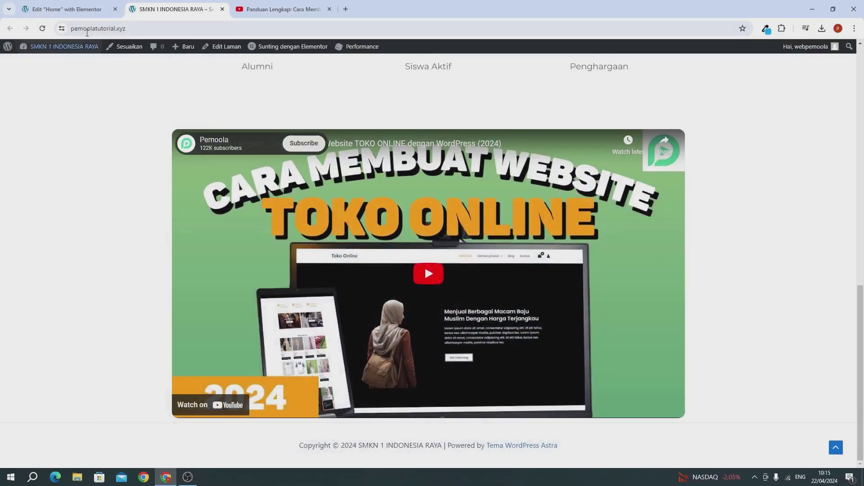
left_click(66, 11)
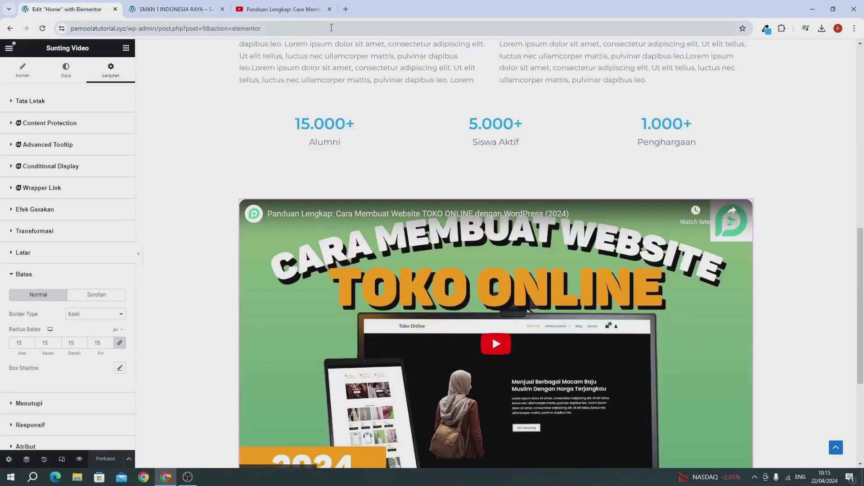
Close the YouTube tab, then copy the SEKILAS TENTANG KAMI section and paste it below the video
left_click(329, 9)
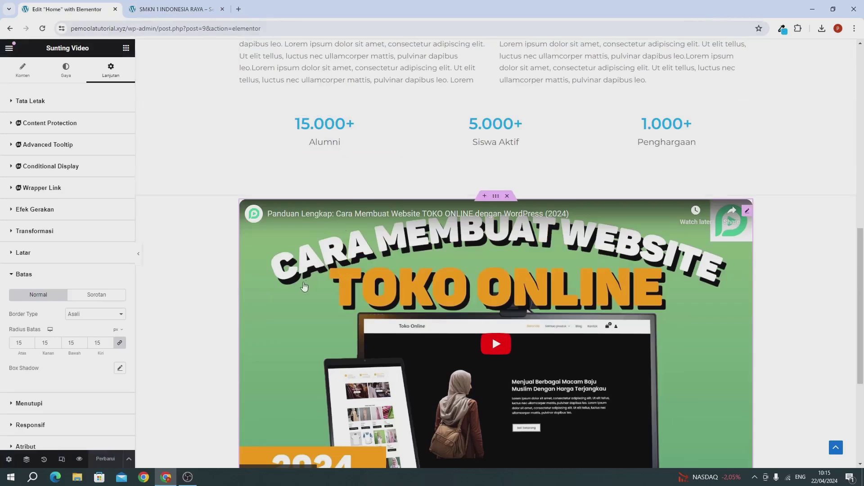
scroll(258, 327, "down", 5)
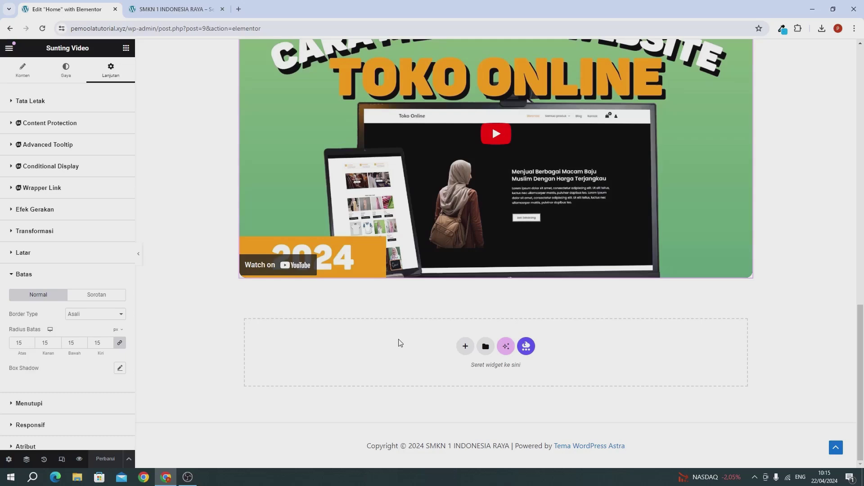
scroll(417, 297, "up", 10)
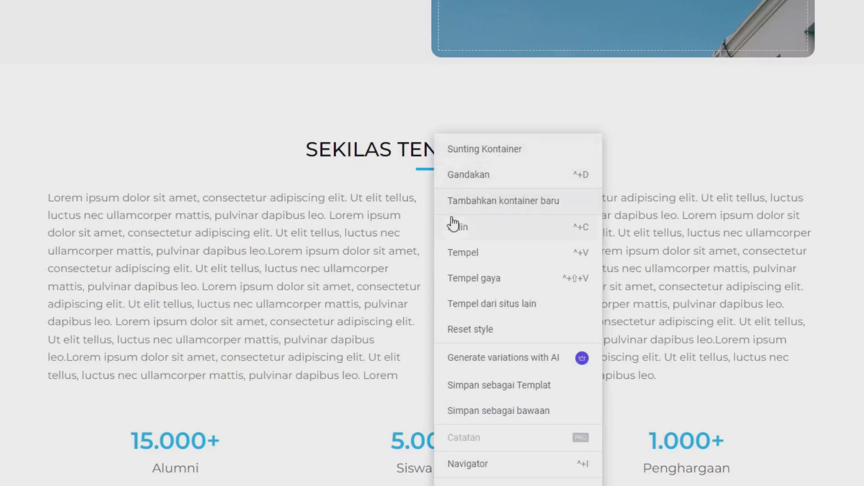
left_click(453, 225)
scroll(341, 182, "down", 15)
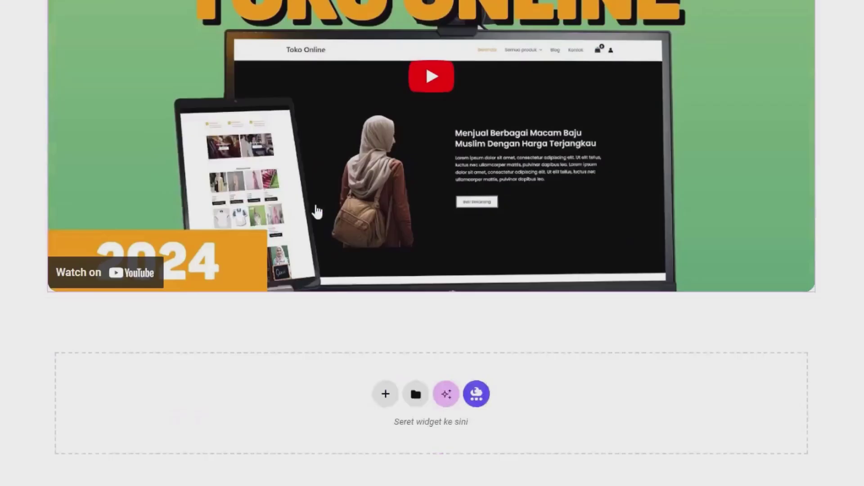
right_click(212, 347)
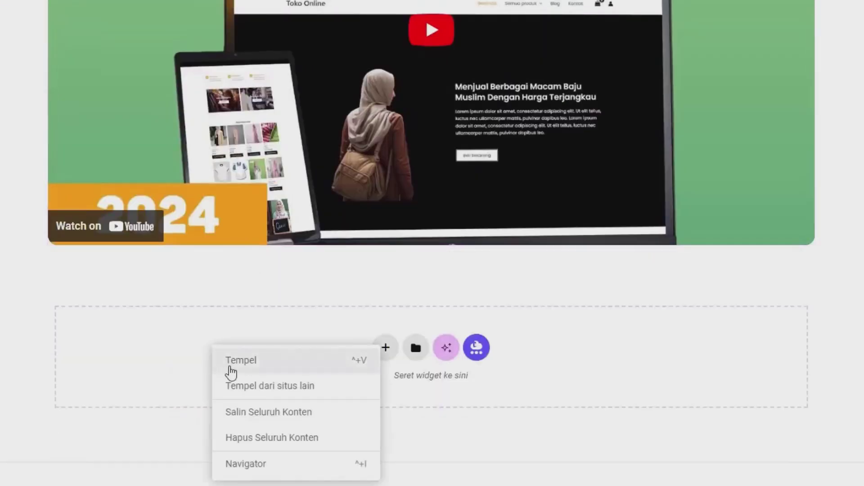
left_click(231, 360)
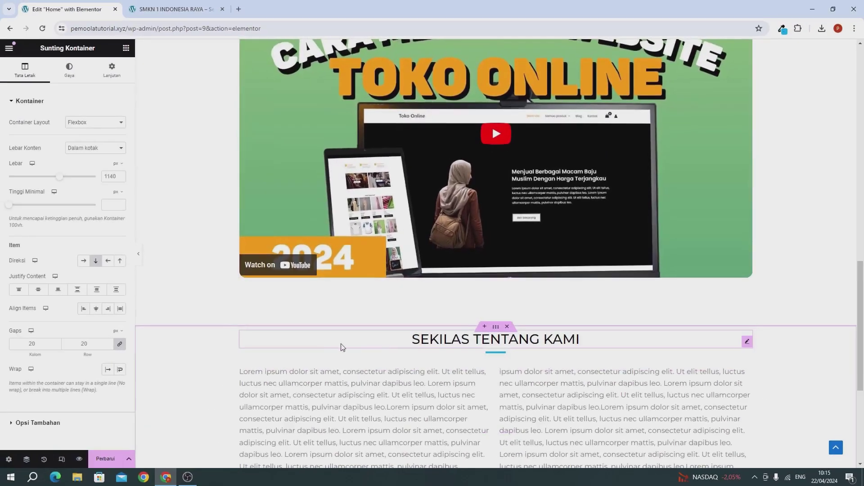
scroll(395, 354, "down", 1)
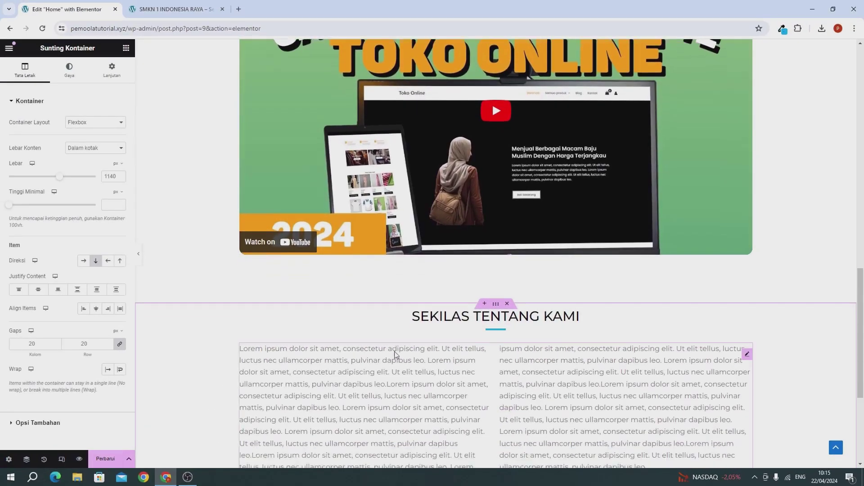
Change the copied section's heading text to 'PRESTSI KAMI'
left_click(418, 297)
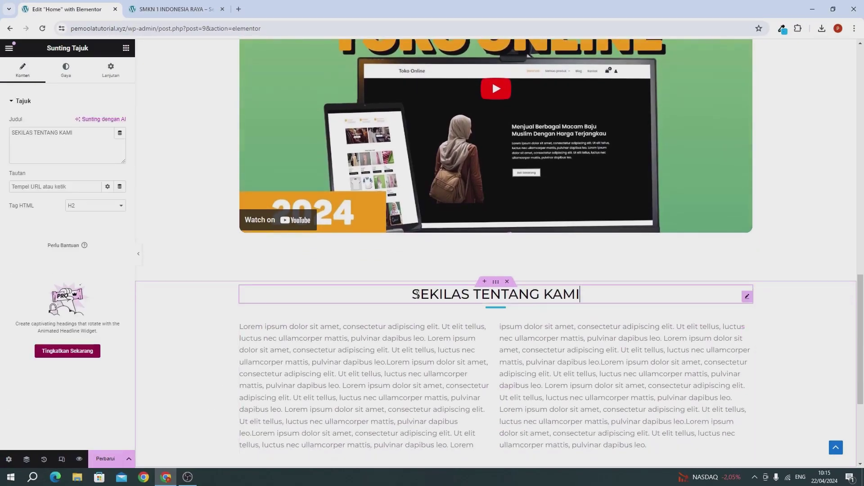
double_click(419, 297)
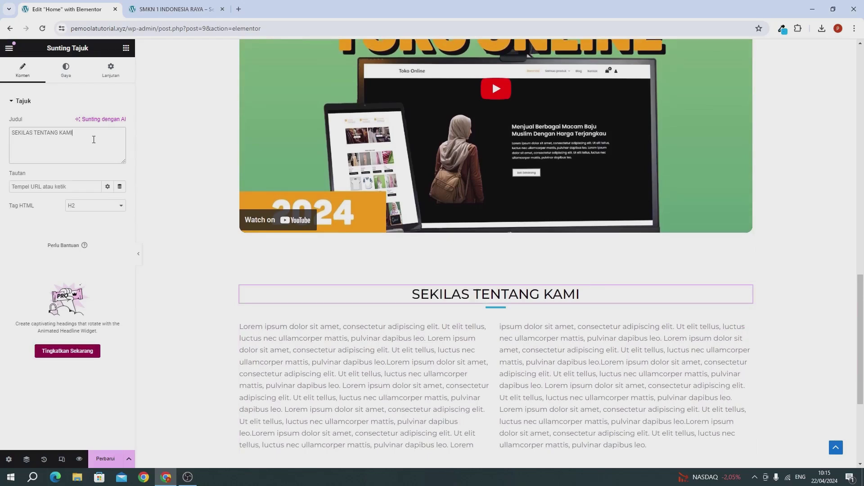
triple_click(93, 140)
type("PRESTSI ")
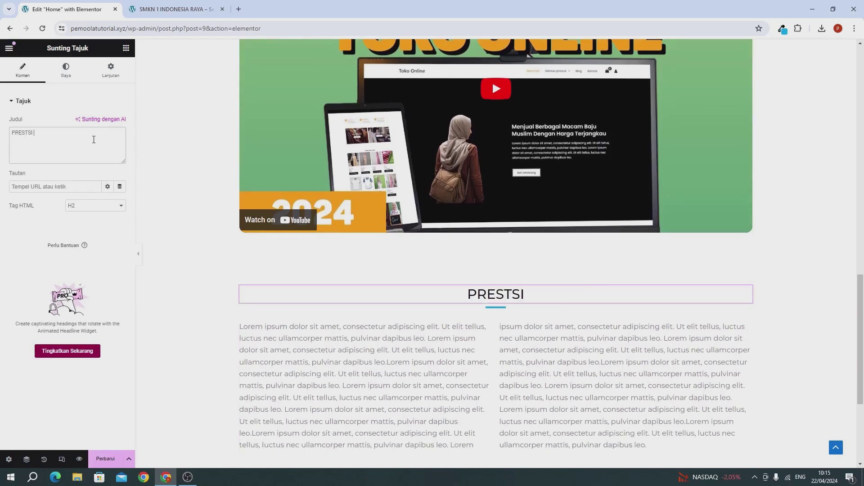
type("KAMI")
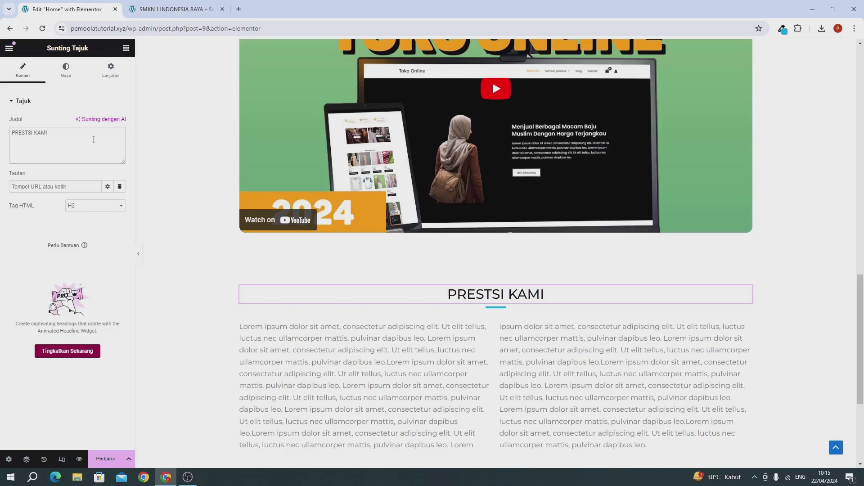
Delete the two-column lorem ipsum text block from the copied section
scroll(352, 298, "down", 2)
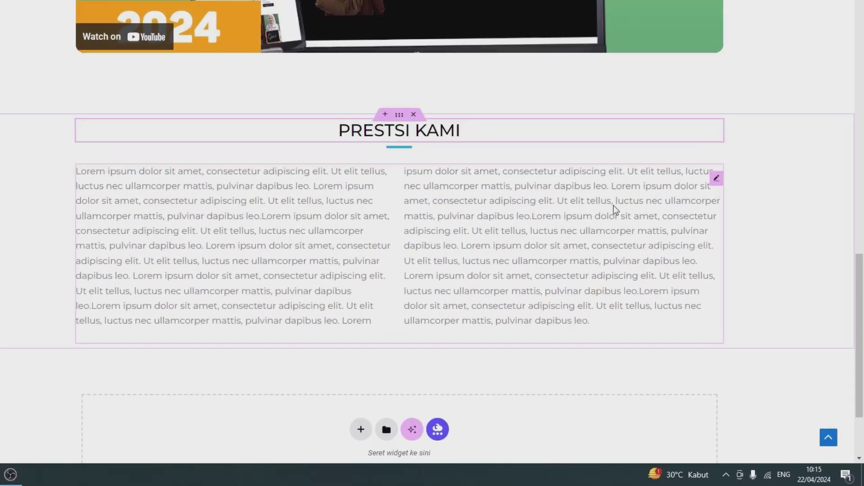
right_click(663, 258)
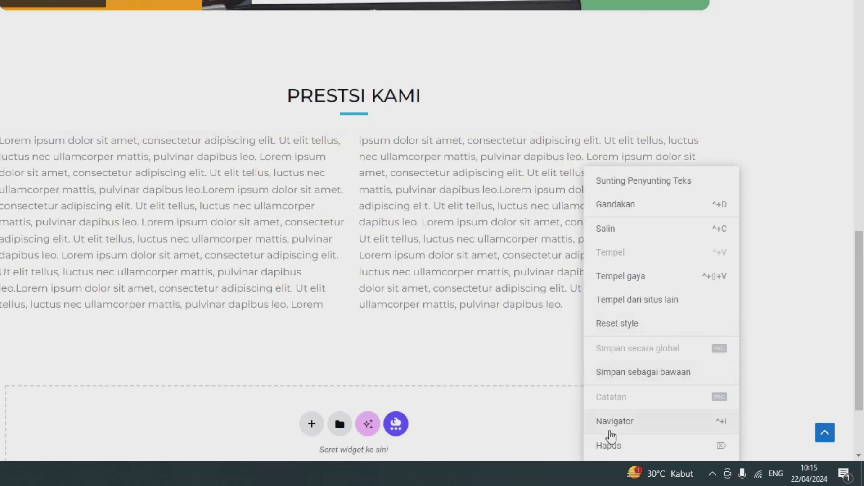
left_click(681, 454)
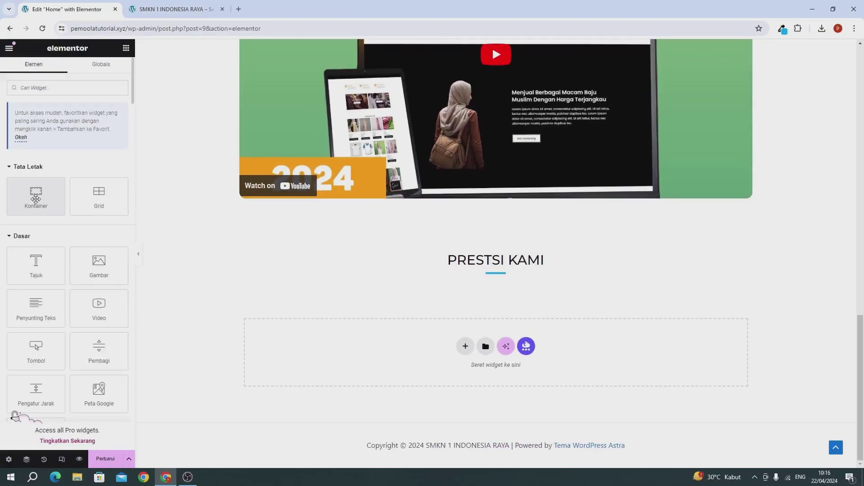
Add an empty Kontainer beneath the PRESTSI KAMI heading
left_click_drag(36, 198, 472, 228)
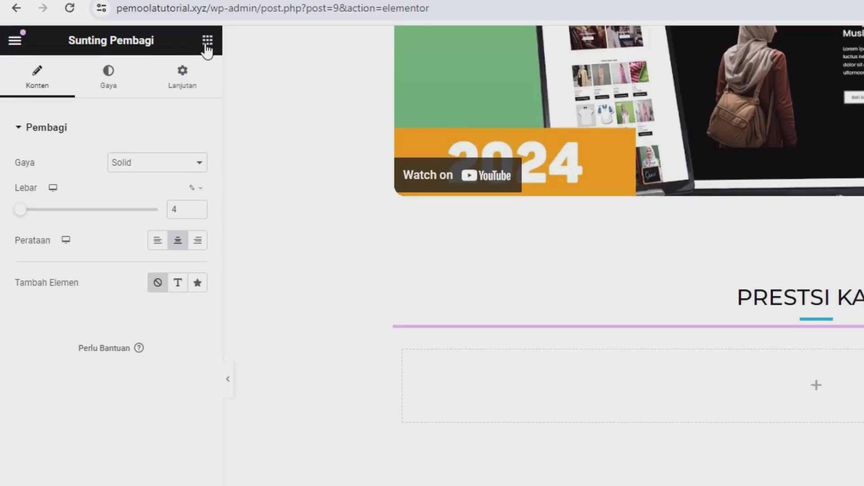
left_click(207, 43)
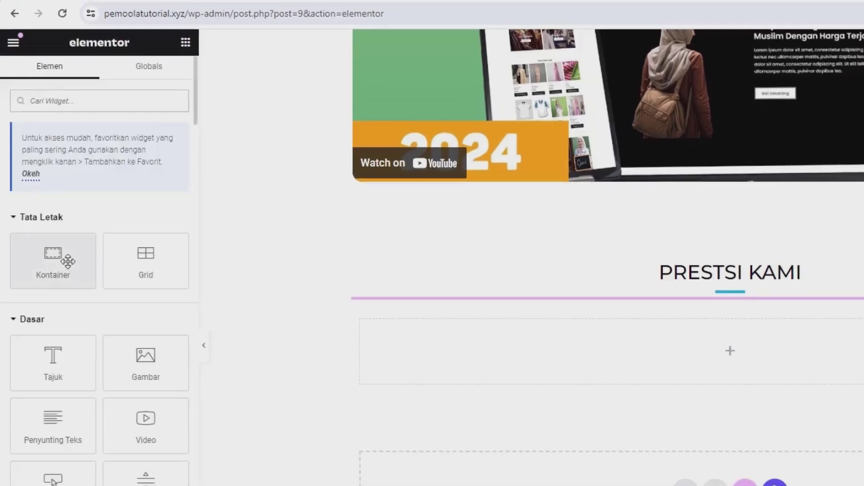
left_click_drag(67, 261, 487, 362)
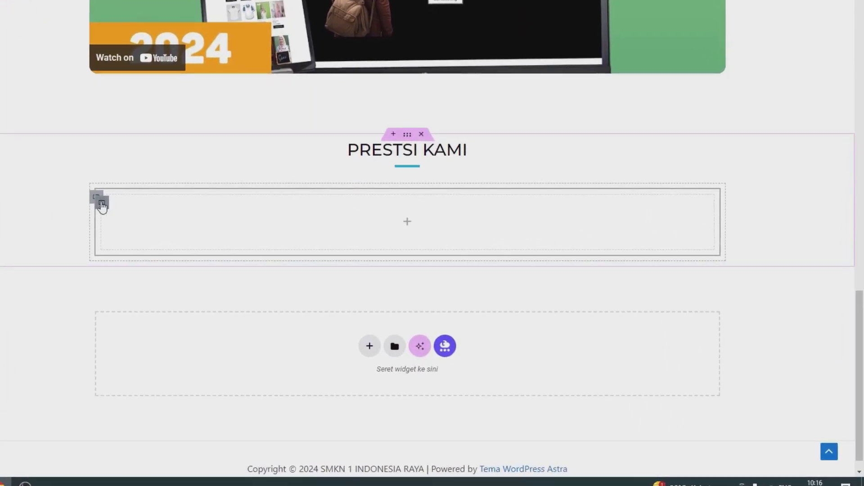
Duplicate the empty container twice with Gandakan, making three stacked containers
right_click(102, 205)
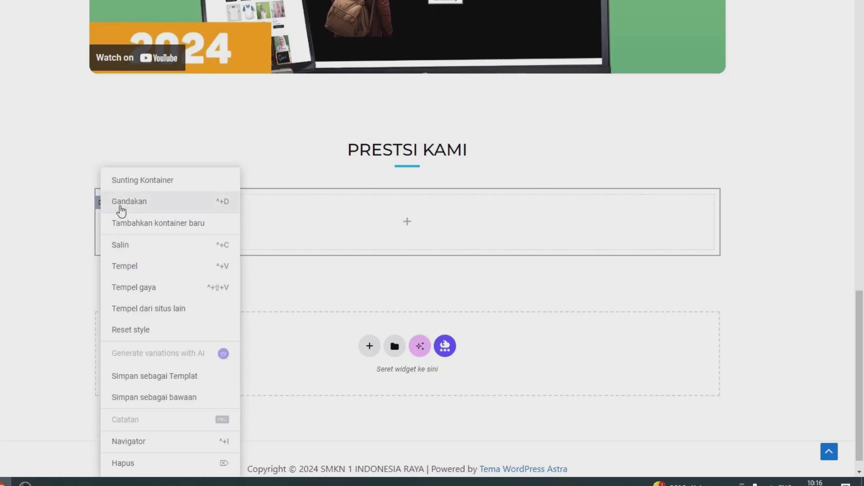
left_click(118, 208)
right_click(102, 208)
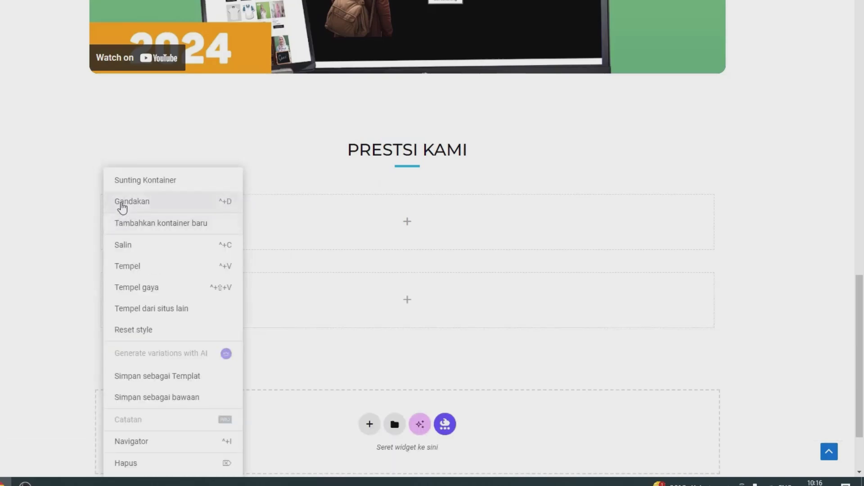
left_click(123, 205)
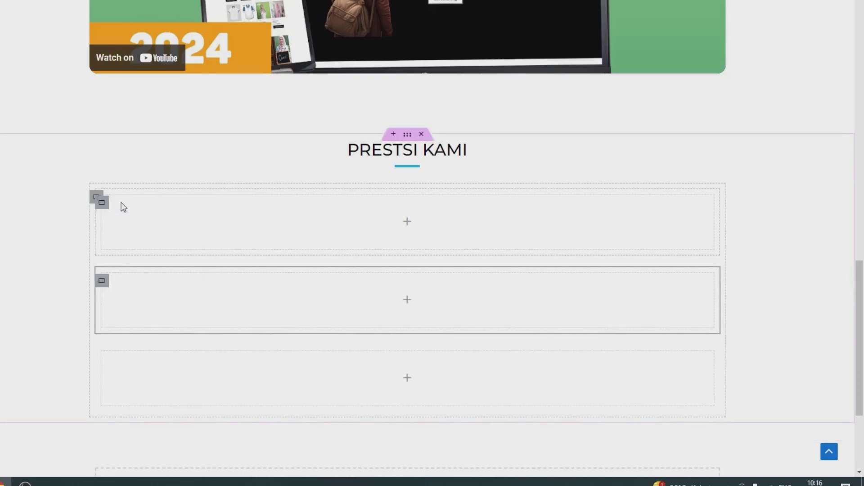
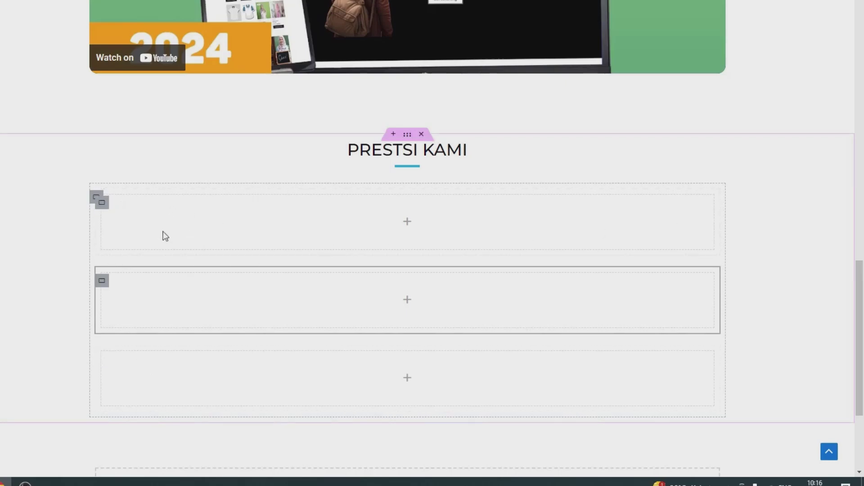
Set the container under PRESTSI KAMI to Row - horizontal direction and save with Perbarui
left_click(96, 199)
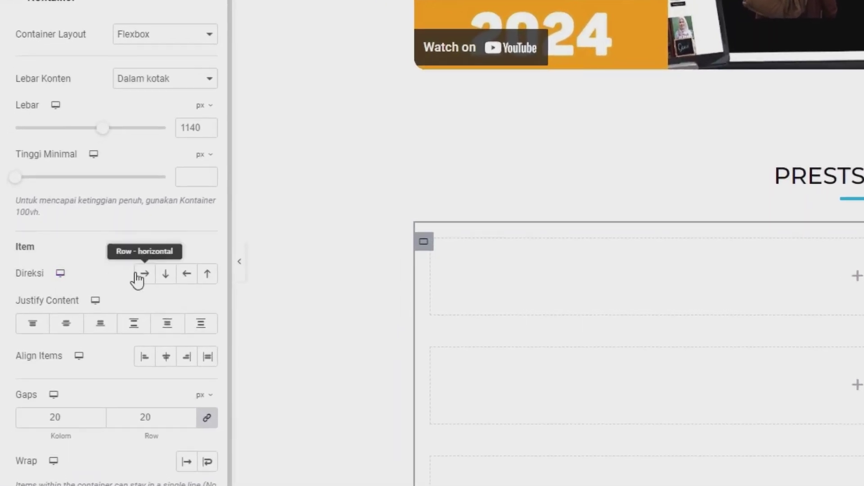
left_click(138, 280)
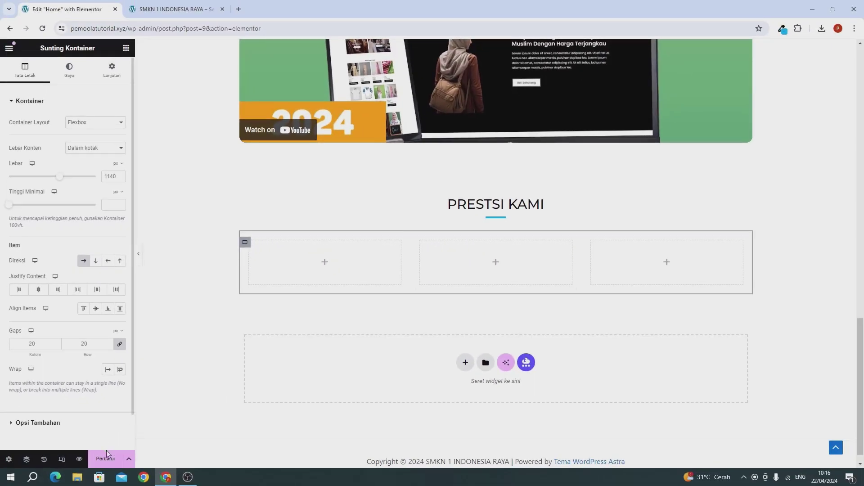
left_click(107, 459)
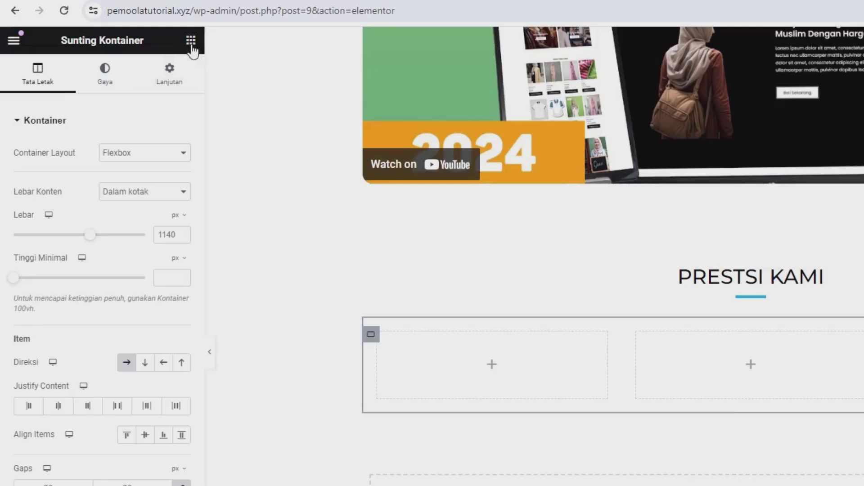
Search the widgets for the image box and drop a Kotak Gambar into the left column
left_click(191, 41)
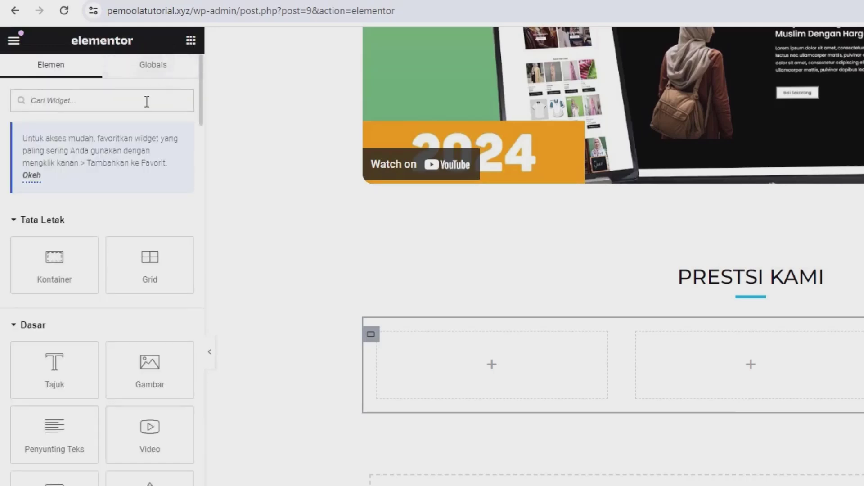
type("e")
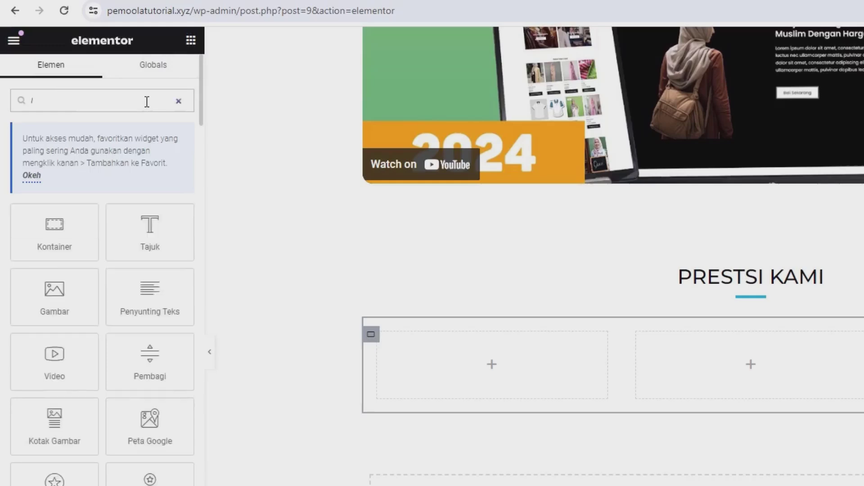
type("MAGE")
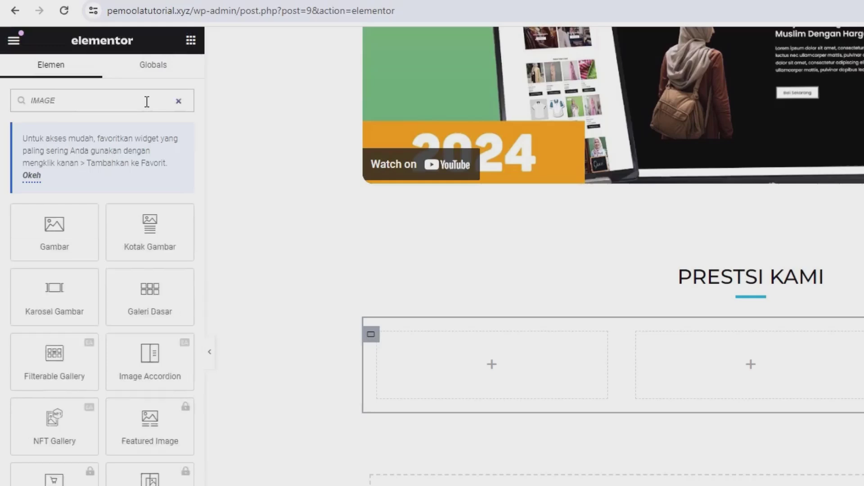
left_click_drag(150, 232, 431, 377)
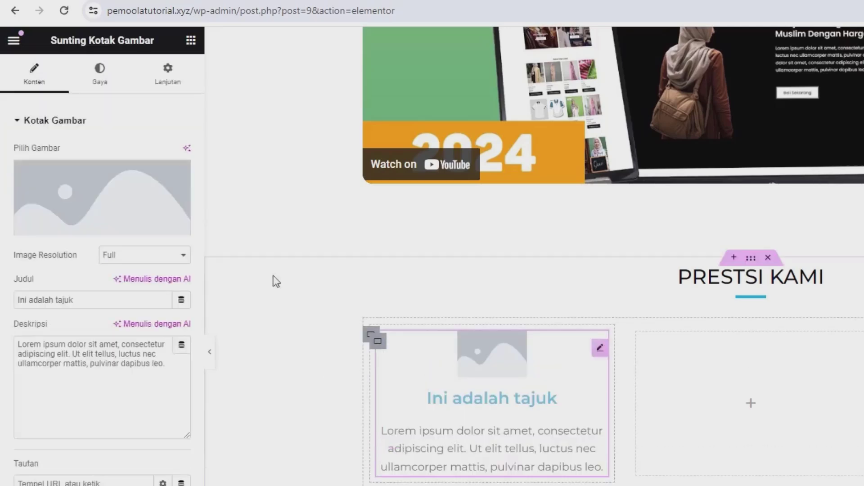
left_click(107, 181)
left_click(132, 84)
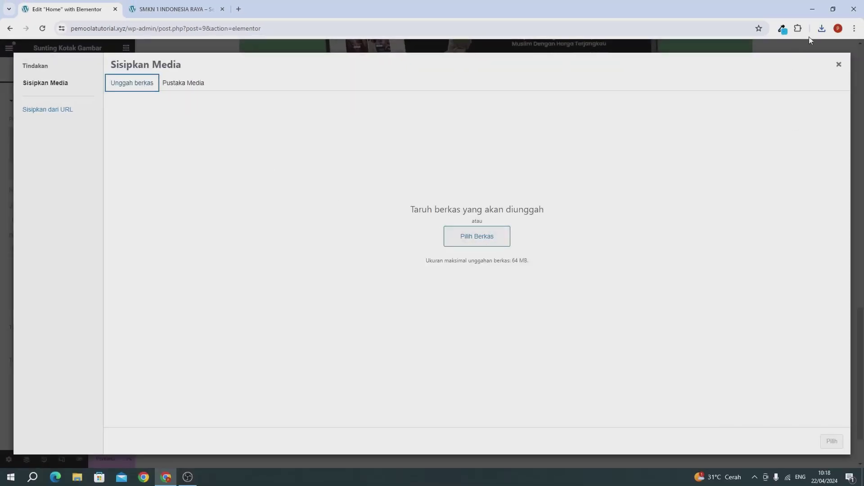
left_click(821, 29)
left_click_drag(721, 122, 426, 168)
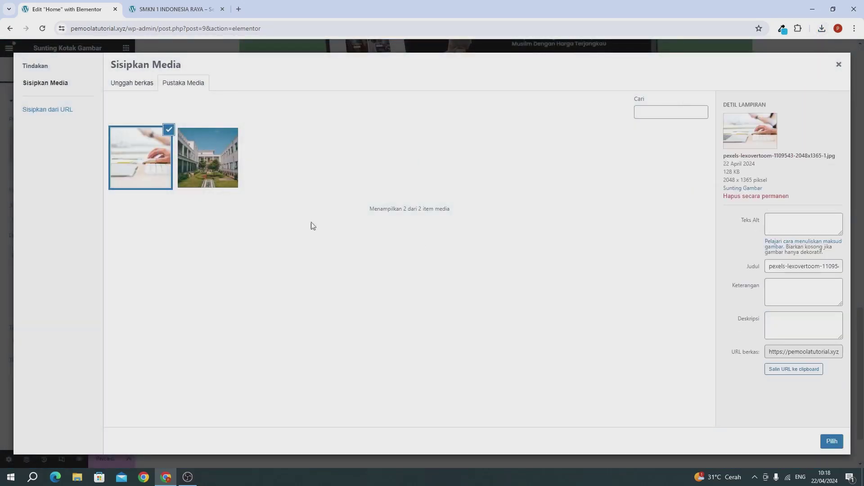
left_click(831, 441)
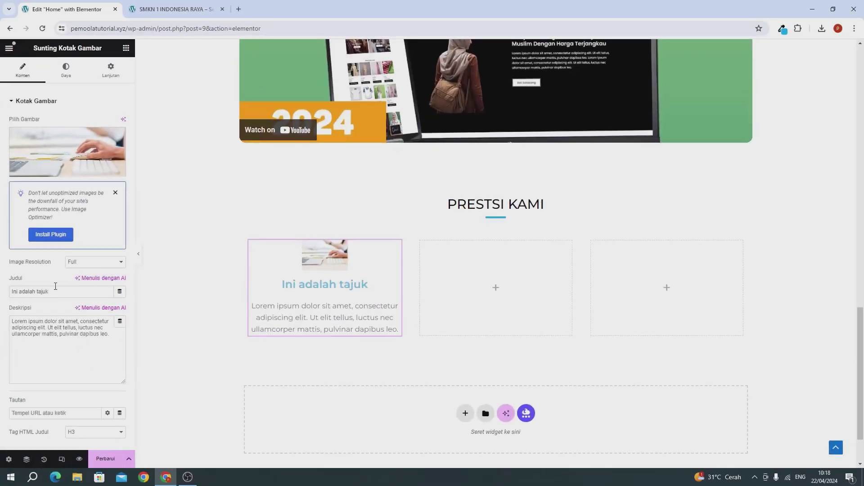
Delete the image box's placeholder heading 'Ini adalah tajuk'
triple_click(54, 289)
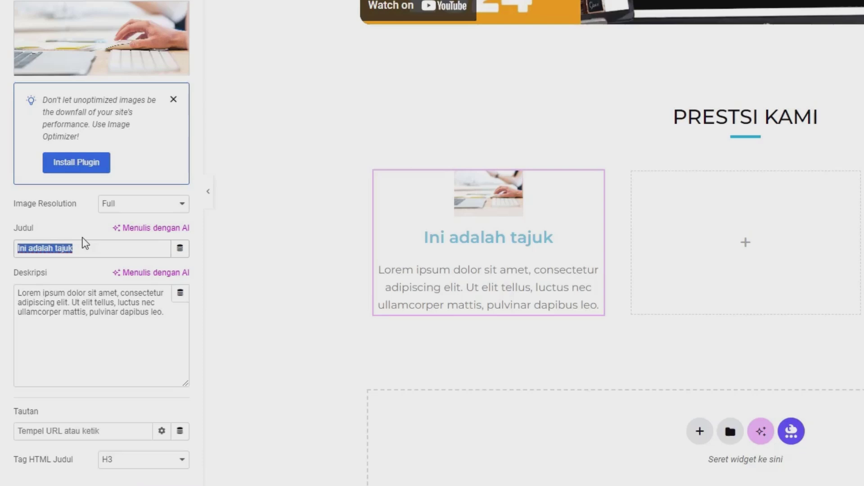
key("BackSpace")
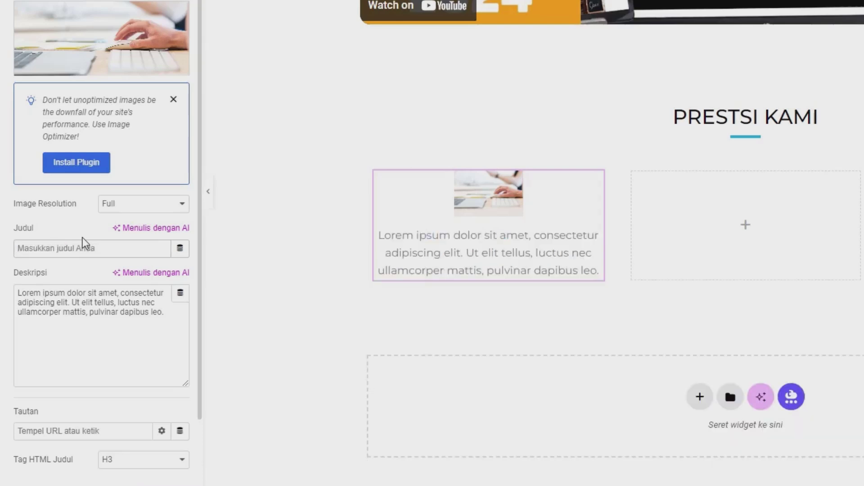
left_click(50, 312)
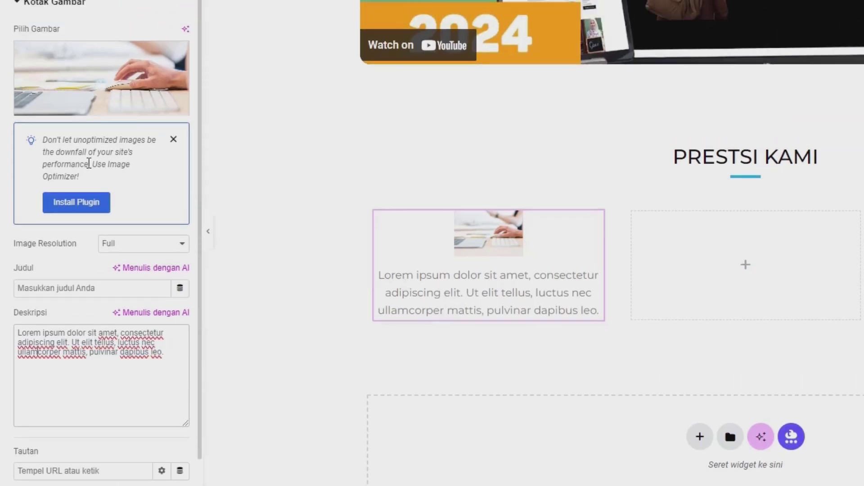
Set the image width to 100% and its border radius to 15 px under Gaya > Gambar
left_click(105, 67)
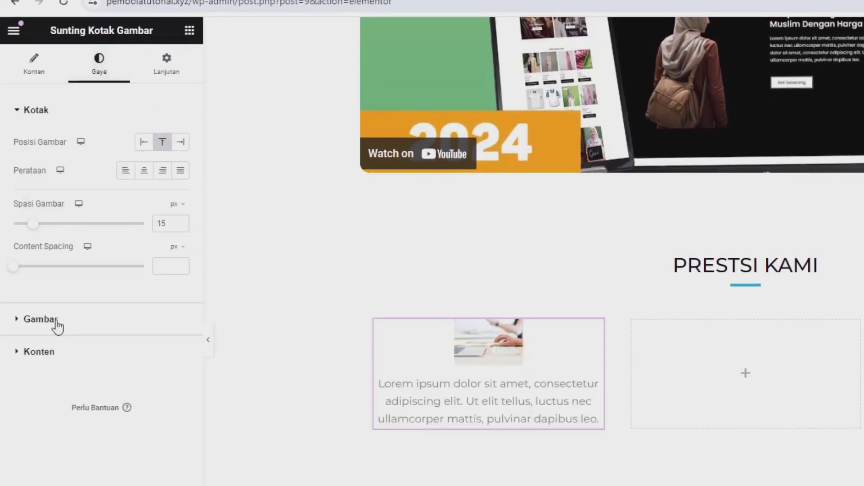
left_click(41, 319)
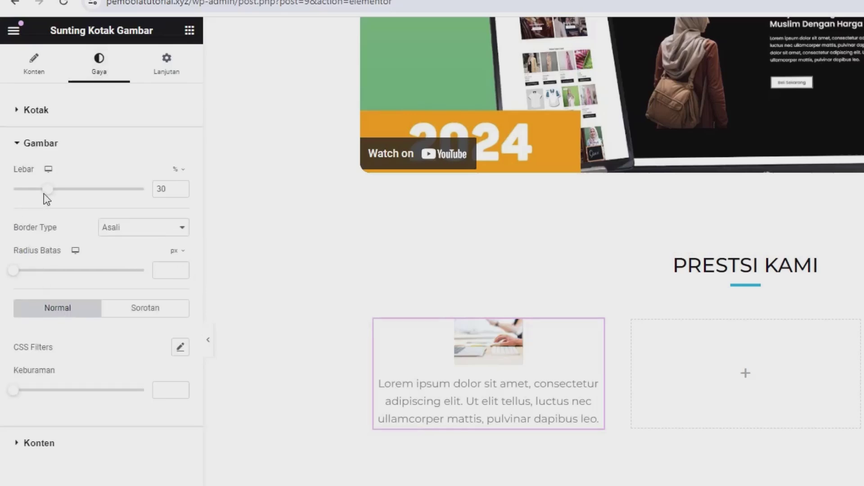
left_click_drag(53, 189, 171, 215)
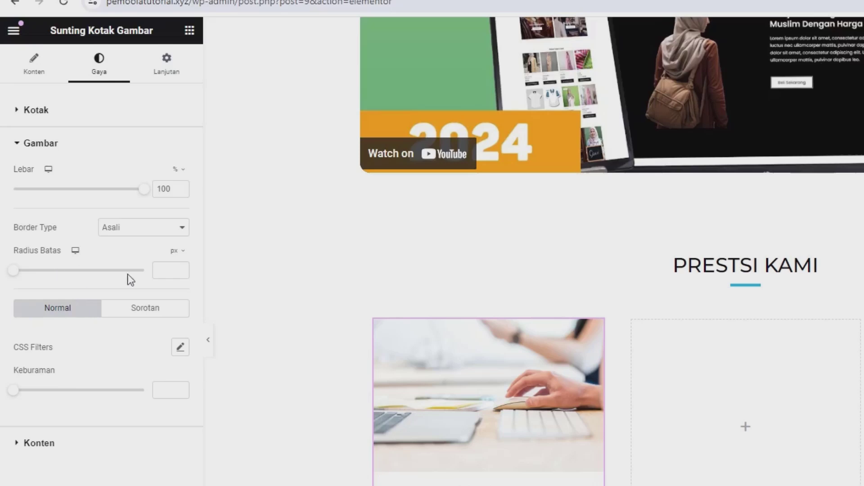
left_click(161, 273)
type("15")
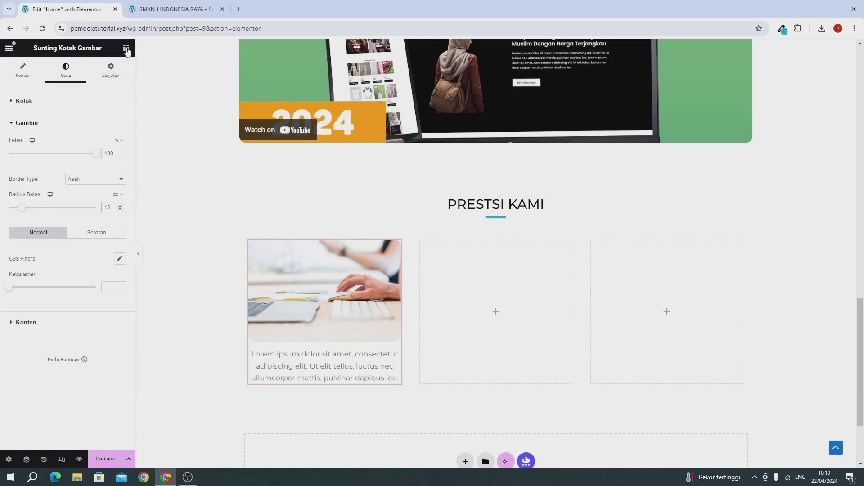
Copy the Gabung Sekarang button and paste it into the image card column
left_click(126, 49)
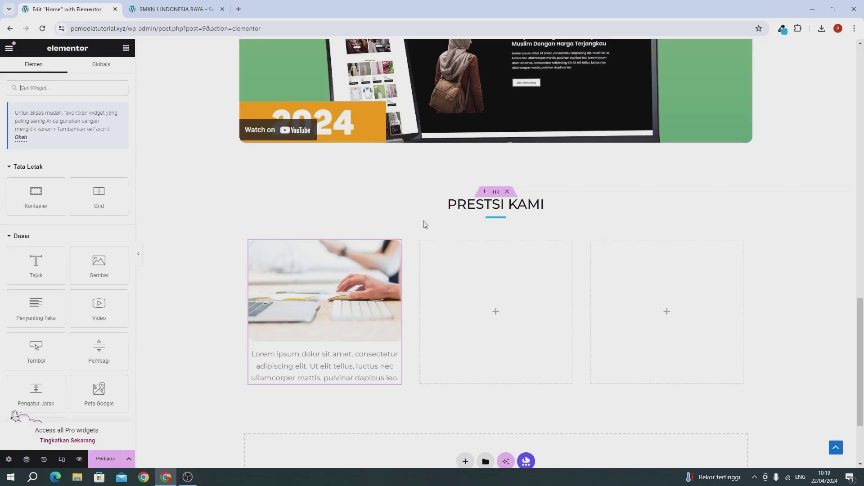
scroll(423, 221, "up", 10)
scroll(423, 220, "up", 5)
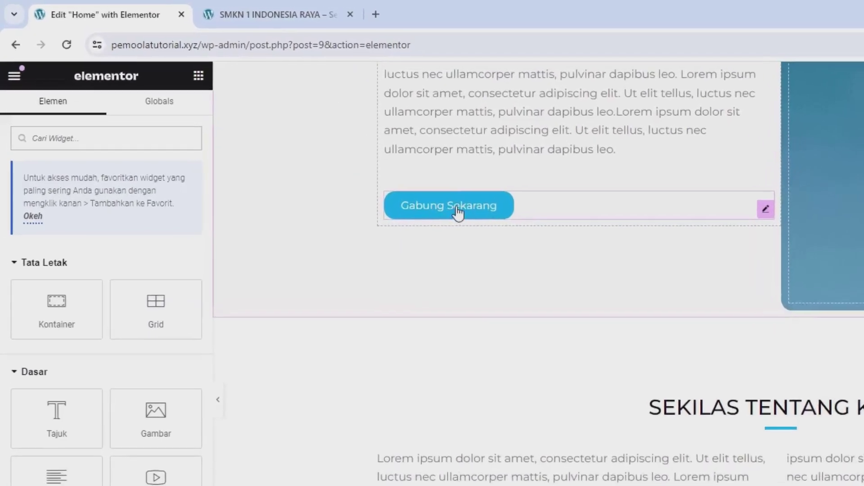
right_click(445, 212)
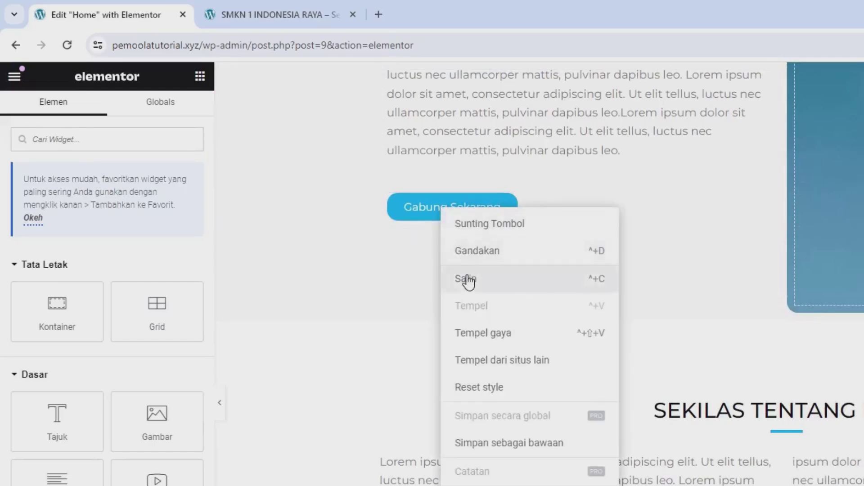
left_click(467, 279)
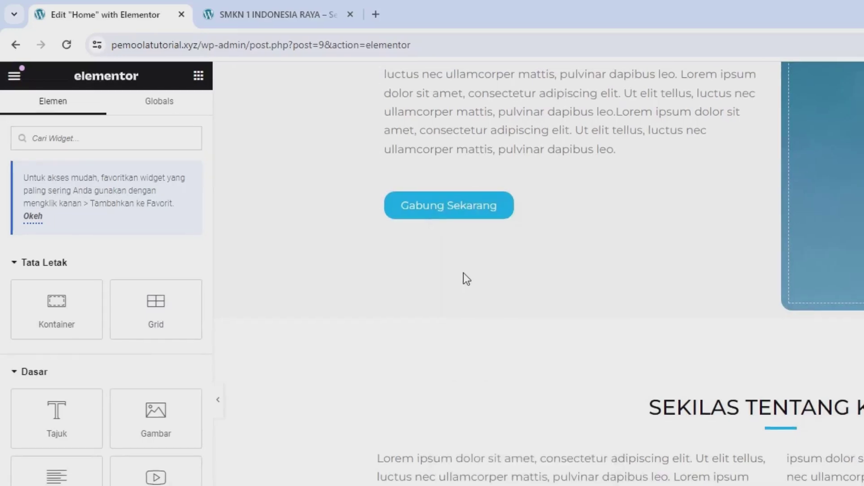
scroll(463, 277, "down", 10)
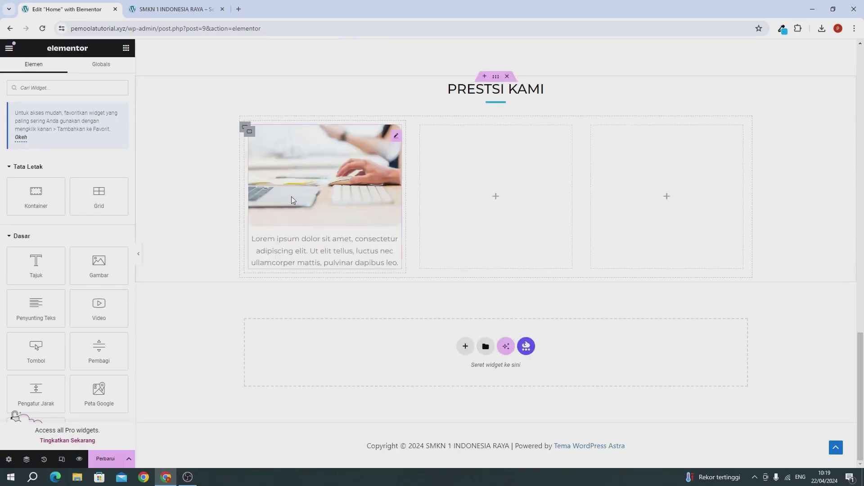
right_click(293, 190)
left_click(322, 260)
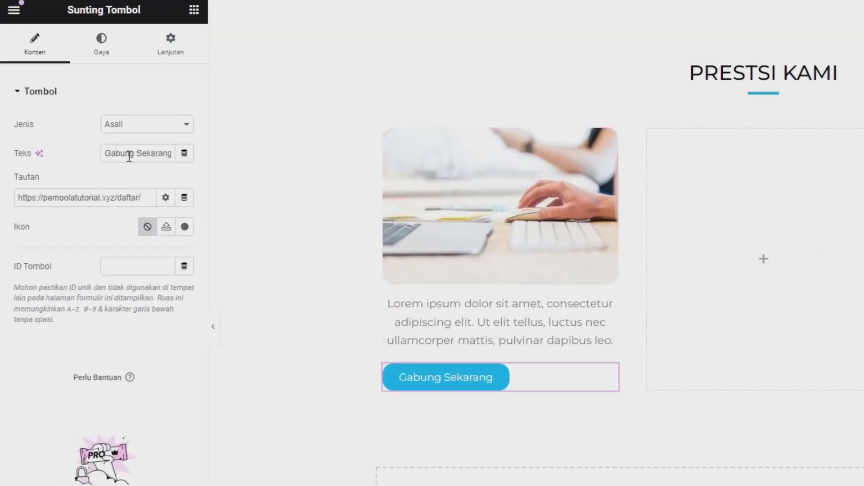
Relabel the pasted button 'Juara 1 Lomba Koding' and clear its link
triple_click(130, 156)
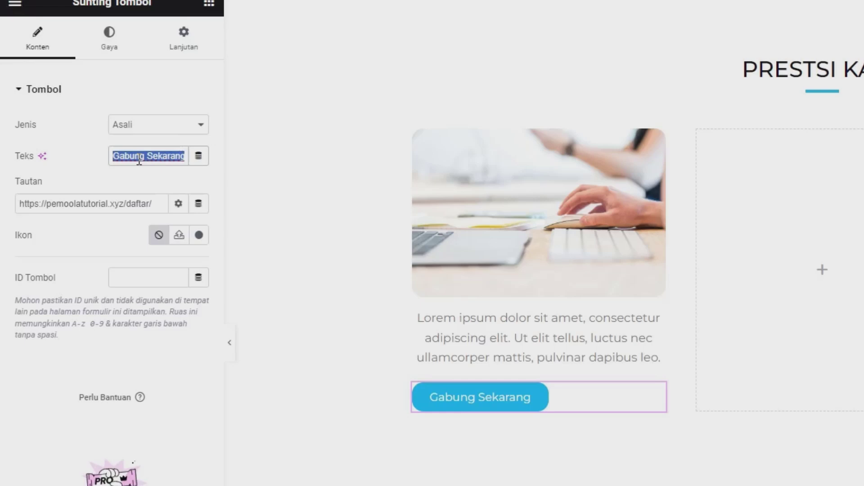
type("jUARA")
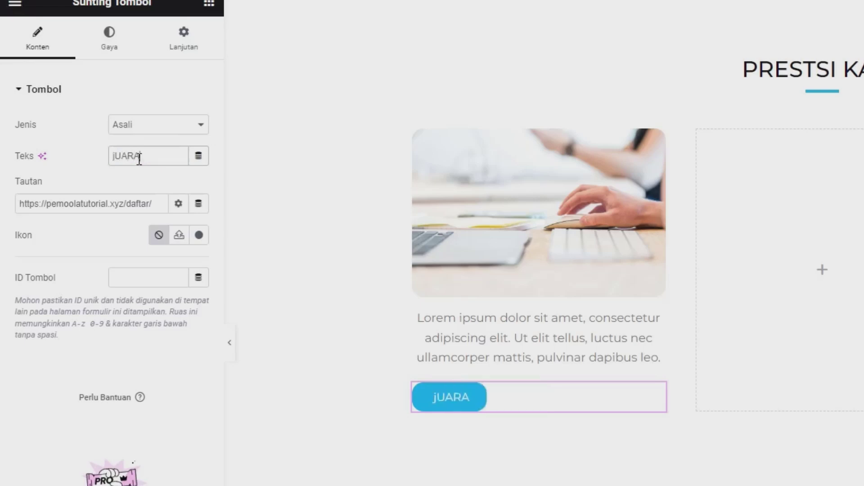
key("BackSpace")
key("BackSpace")
key("ctrl+a")
type("Jua")
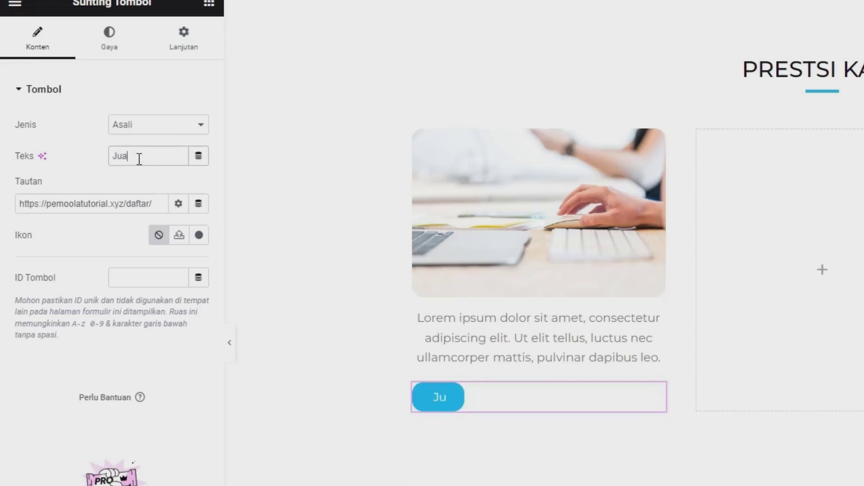
type("ra 1 Lomba")
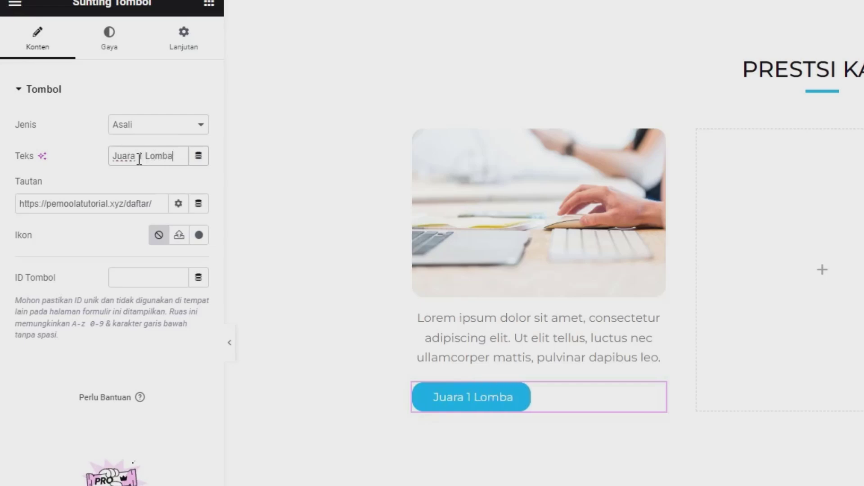
type(" Koding")
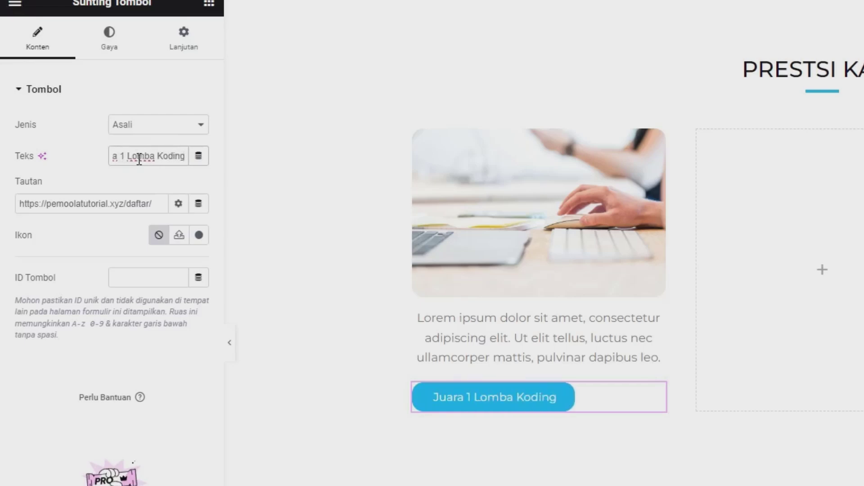
left_click(128, 198)
key("ctrl+a")
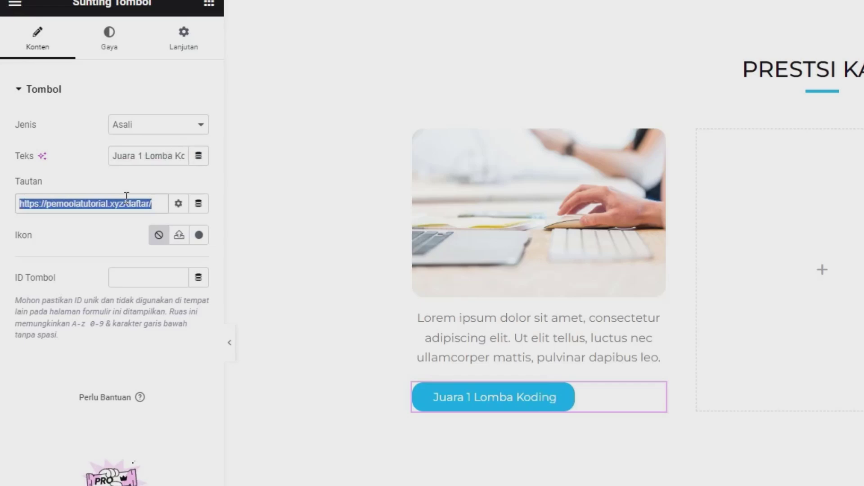
key("BackSpace")
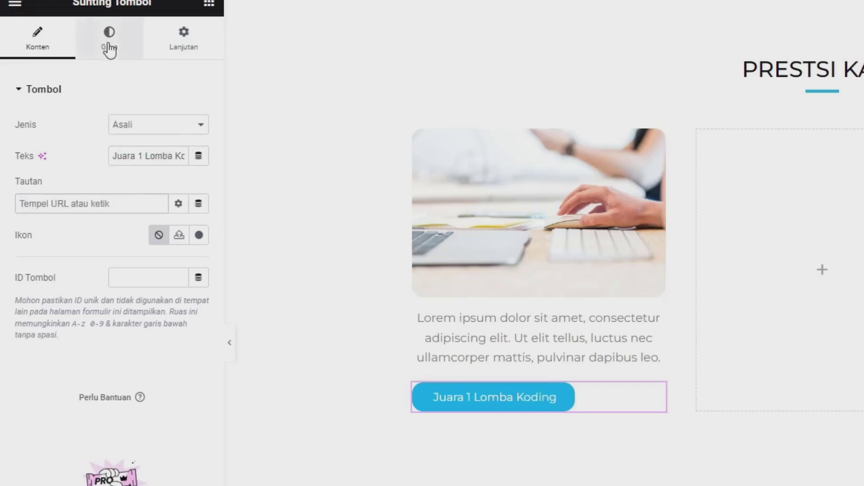
Set the button's text typography to size 14 and weight 300 (Light)
left_click(109, 49)
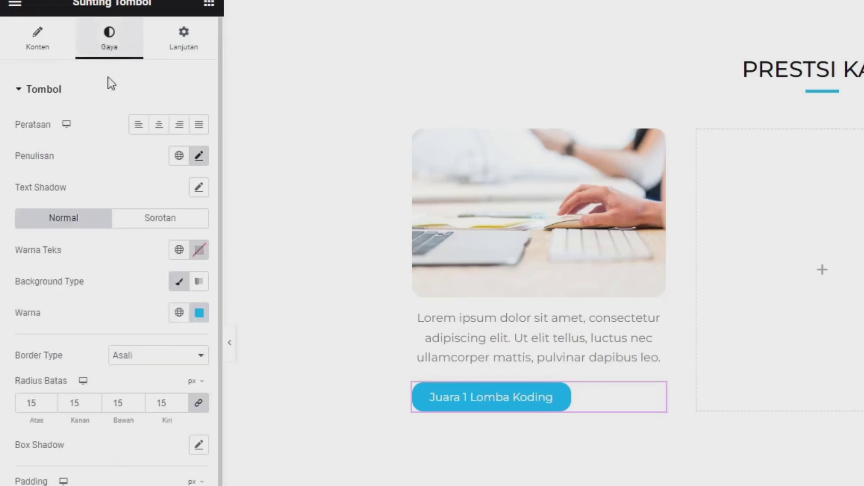
left_click(198, 158)
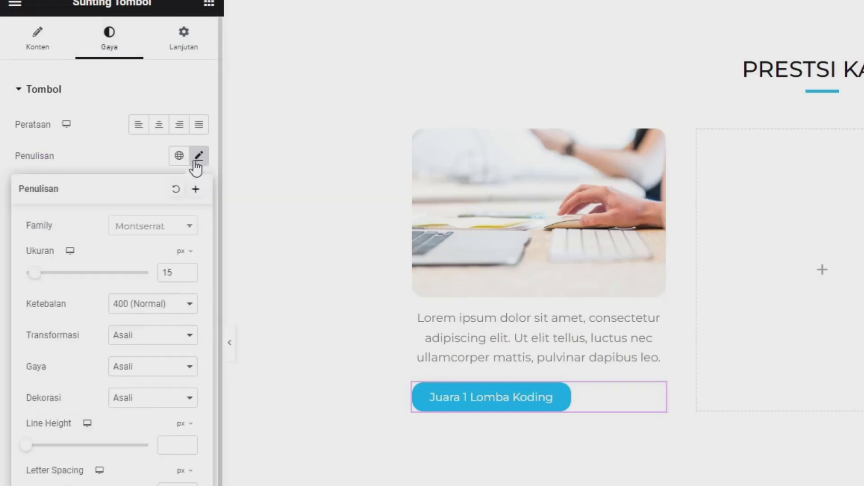
left_click(188, 275)
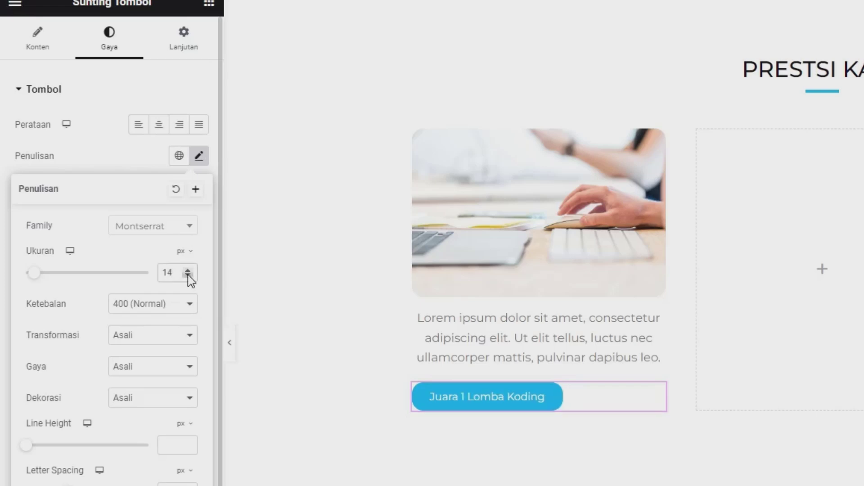
left_click(163, 306)
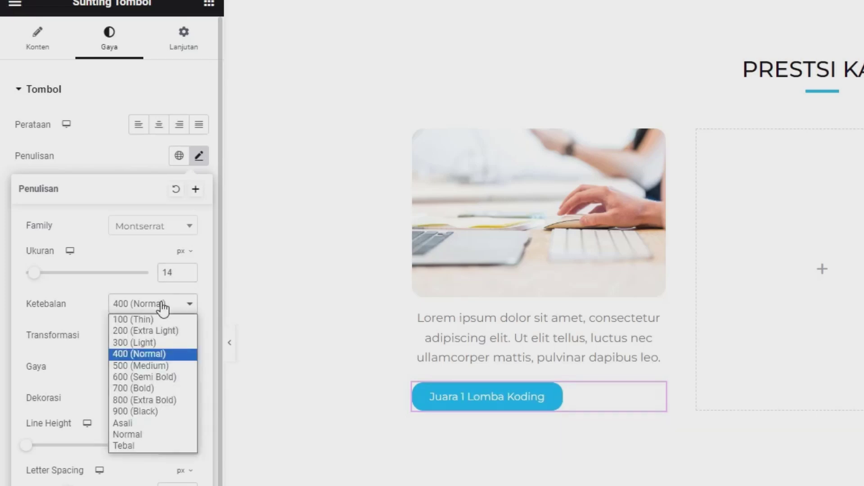
left_click(124, 344)
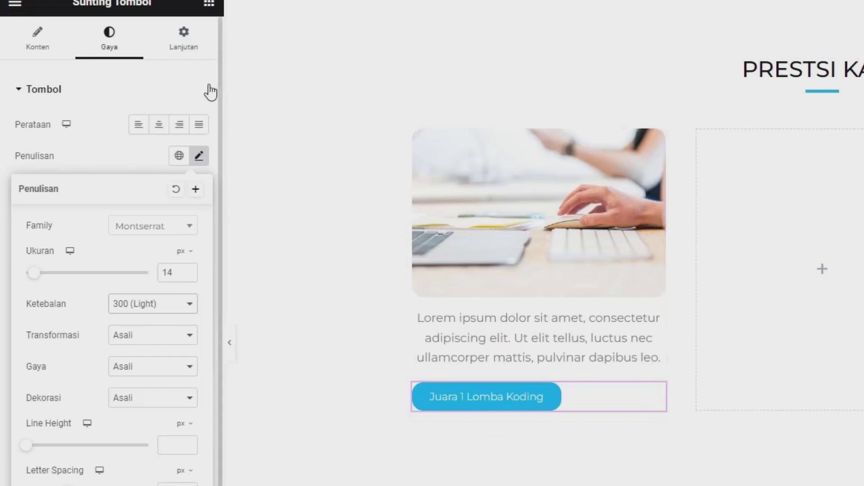
left_click(183, 49)
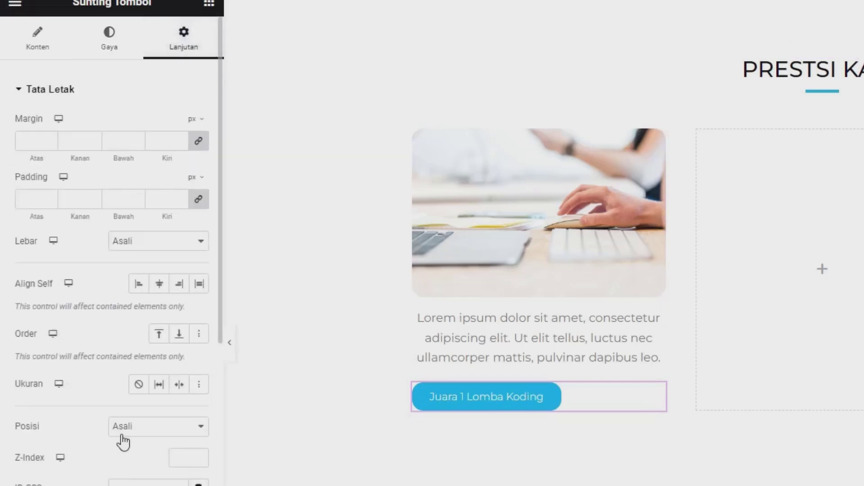
Make the button absolutely positioned with a 7% horizontal offset
left_click(137, 430)
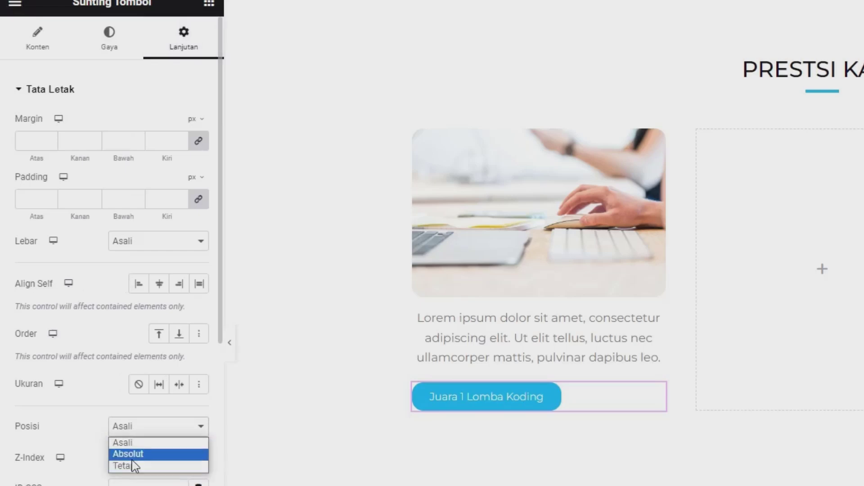
left_click(130, 453)
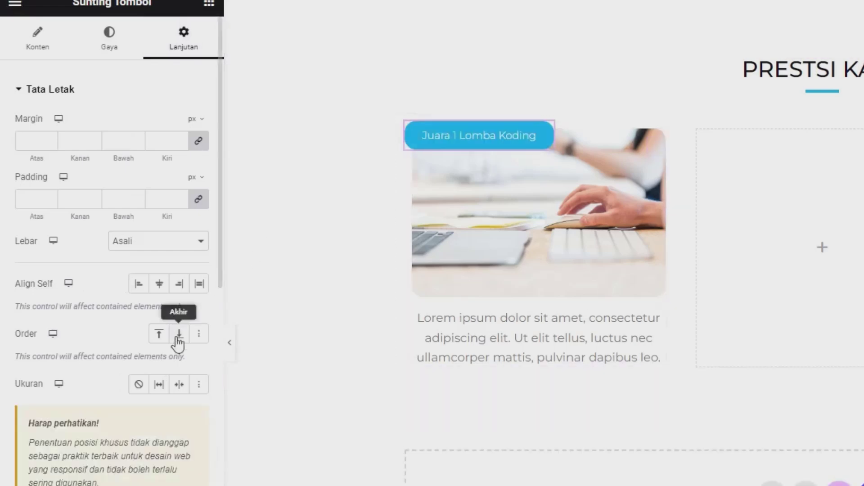
scroll(180, 333, "down", 5)
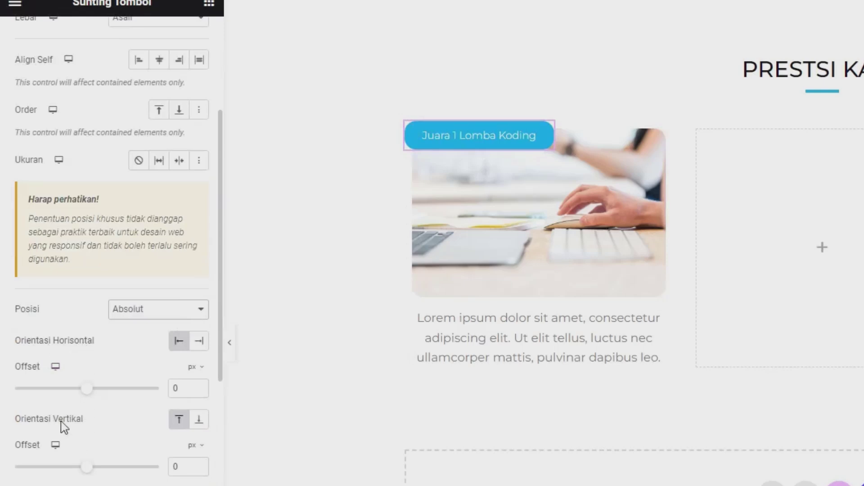
left_click_drag(64, 343, 93, 343)
left_click(197, 374)
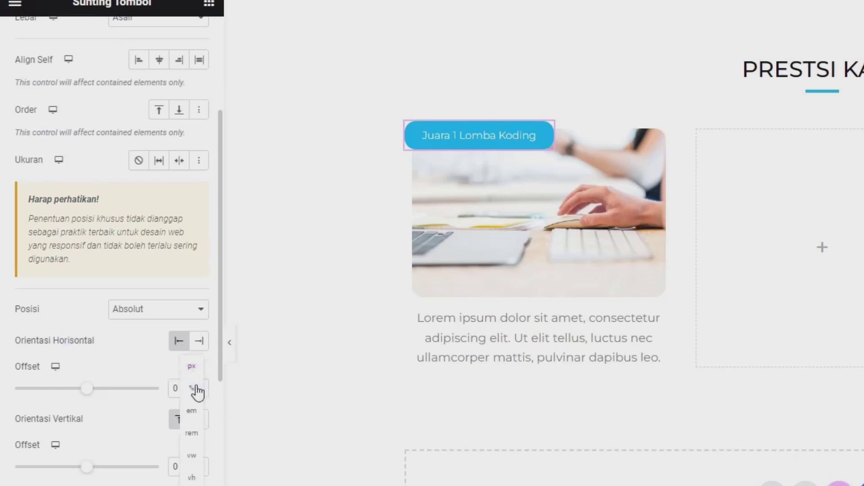
left_click(195, 386)
left_click(198, 385)
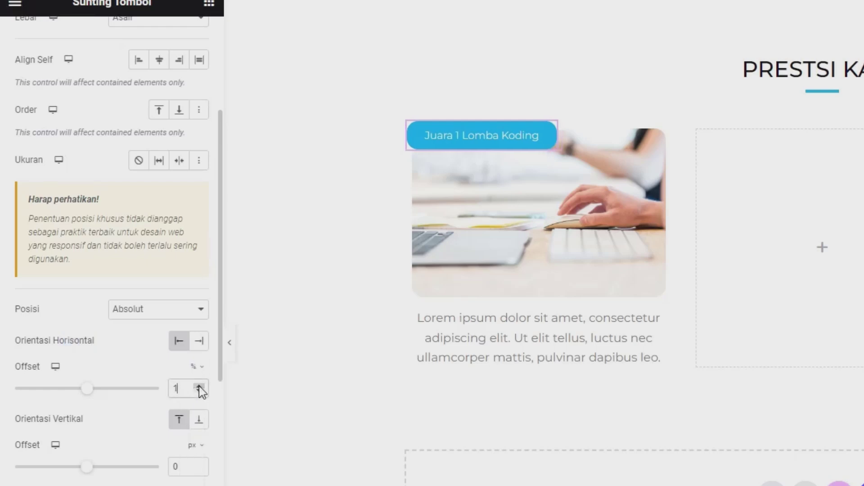
left_click(199, 386)
left_click(199, 385)
left_click(199, 386)
left_click(199, 387)
left_click(199, 386)
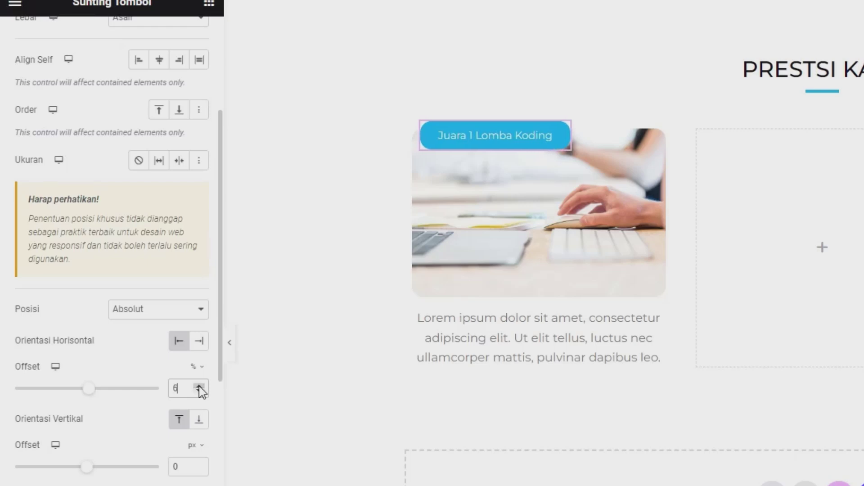
left_click(199, 386)
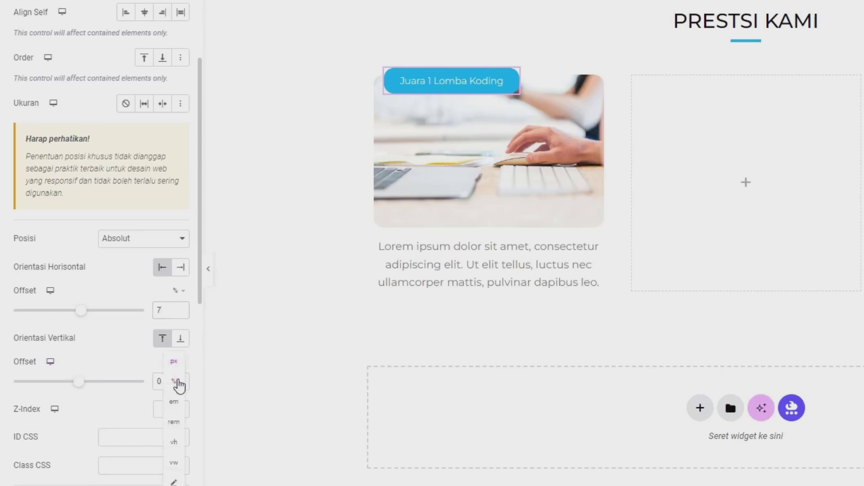
Set the button's vertical offset to 8% and save the page
left_click(181, 383)
left_click(180, 379)
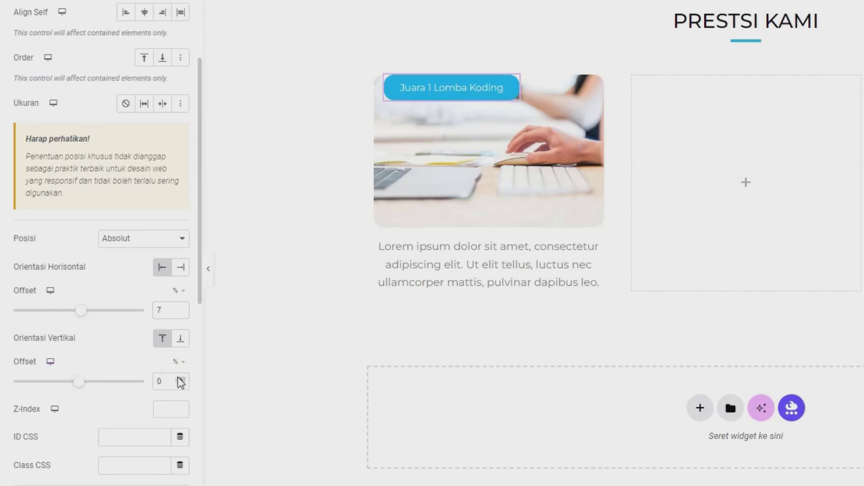
left_click(180, 379)
left_click(179, 379)
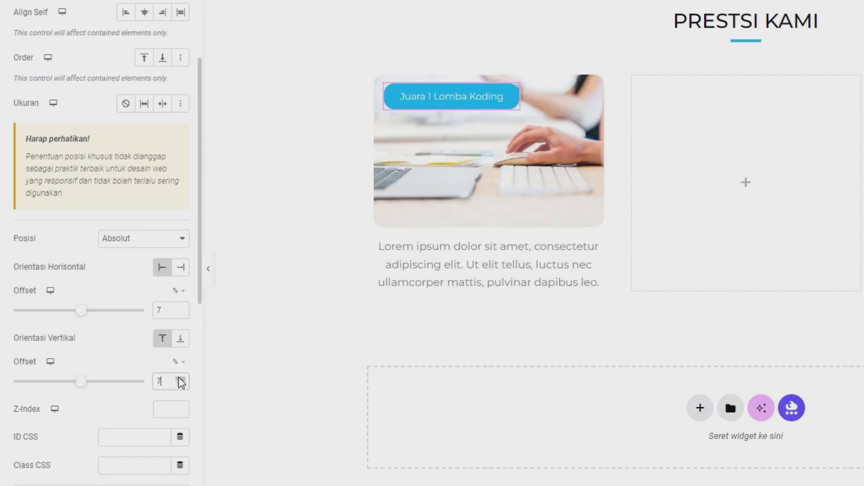
left_click(180, 379)
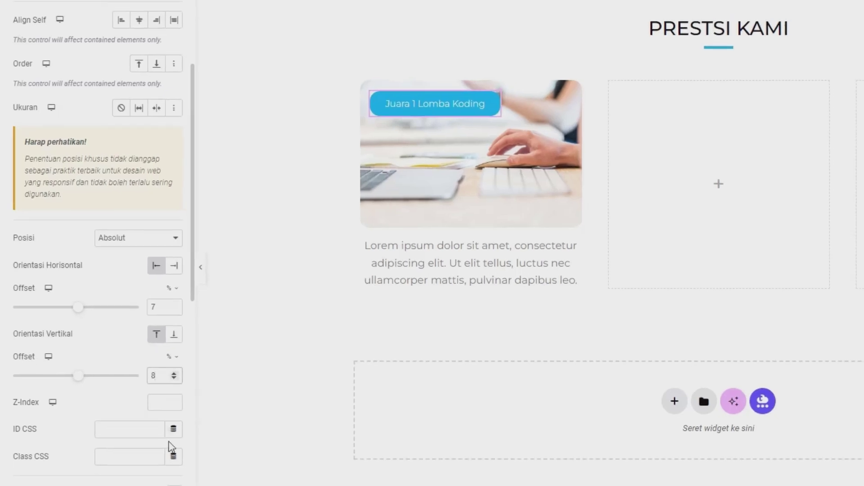
left_click(107, 459)
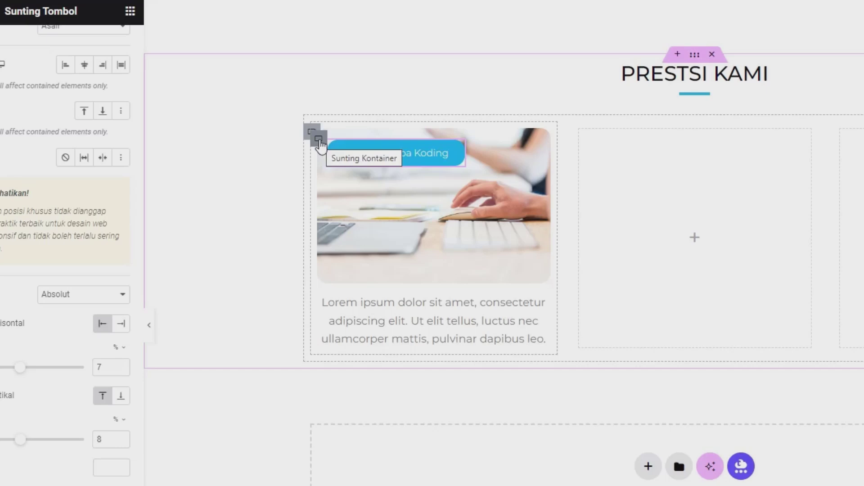
Duplicate the image card twice to make three identical cards
right_click(321, 144)
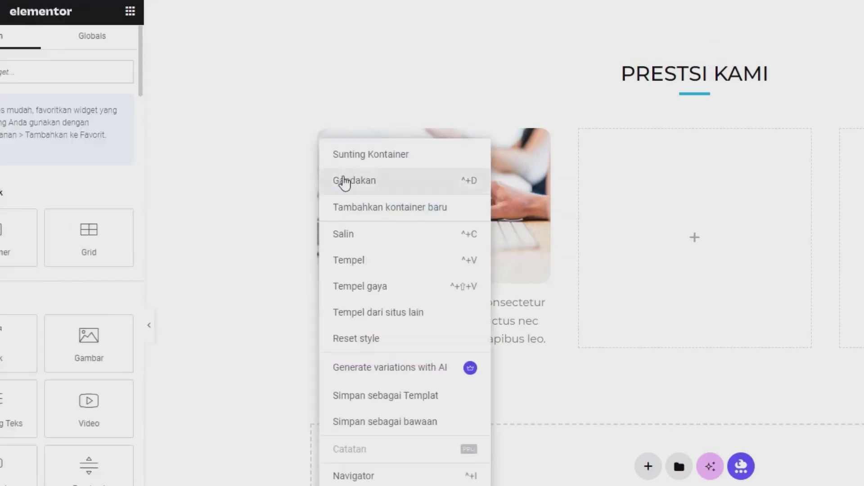
left_click(344, 180)
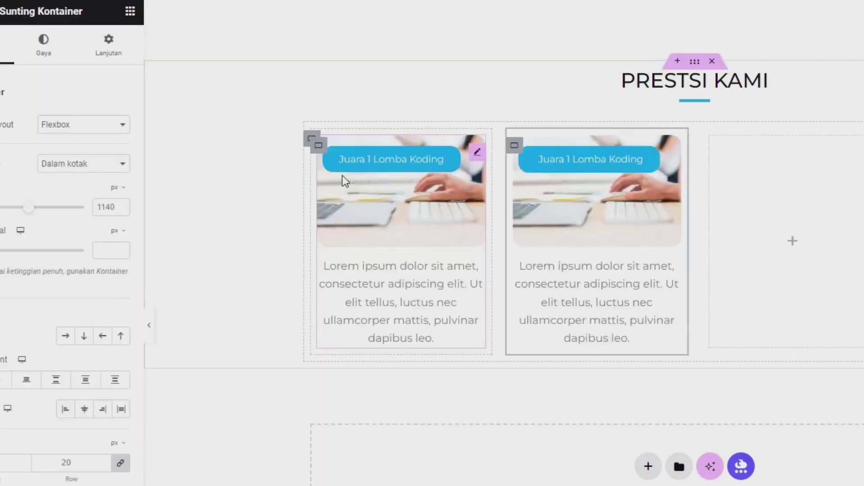
right_click(518, 148)
left_click(551, 185)
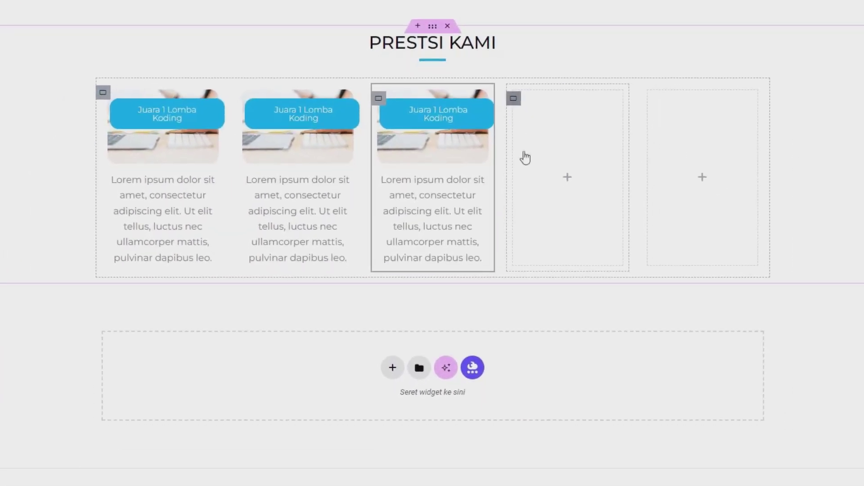
Delete the two leftover empty columns from the row
right_click(513, 99)
left_click(542, 413)
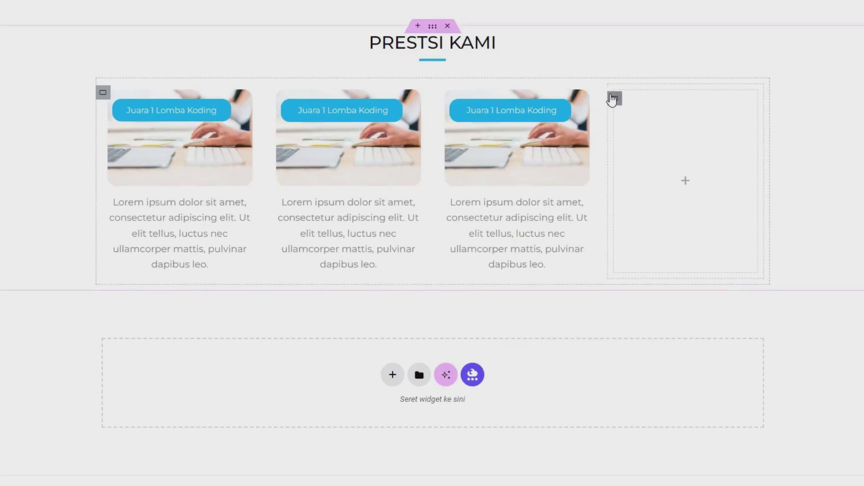
right_click(612, 100)
left_click(641, 407)
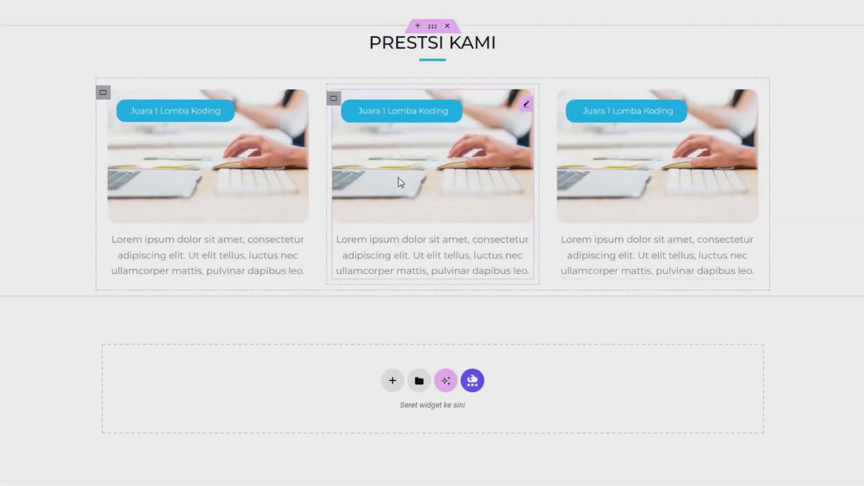
Replace the middle card's photo with an uploaded basketball hoop image
left_click(426, 172)
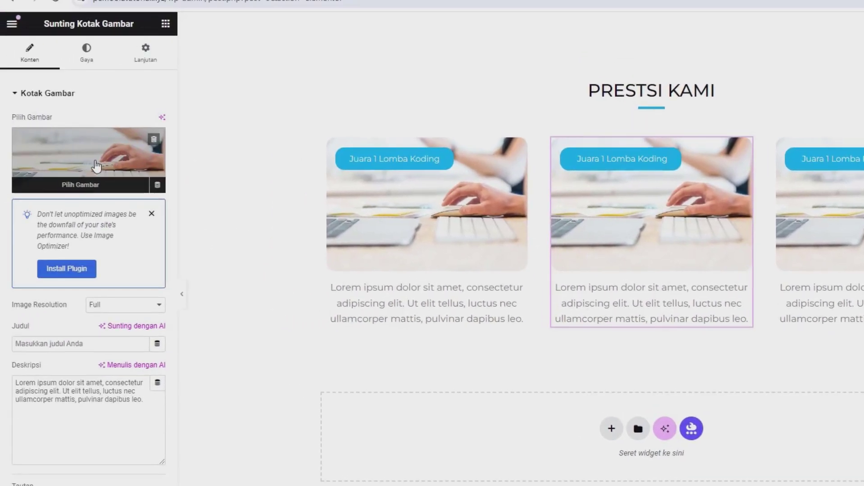
left_click(96, 166)
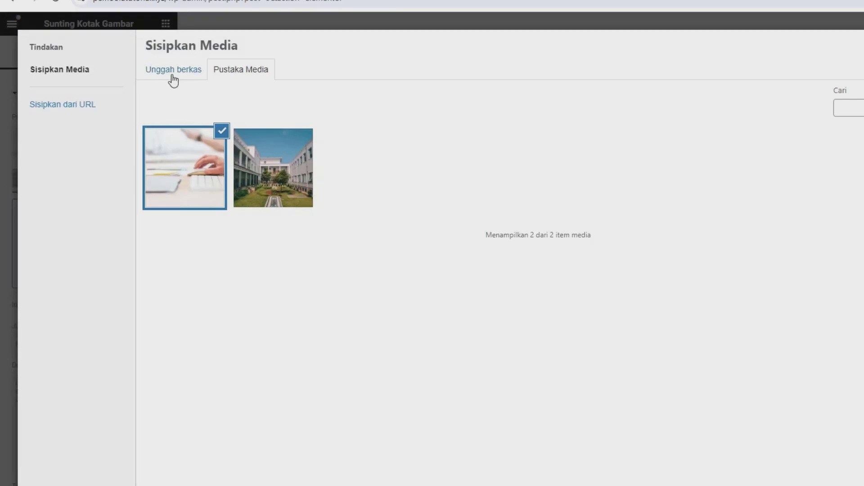
left_click(173, 80)
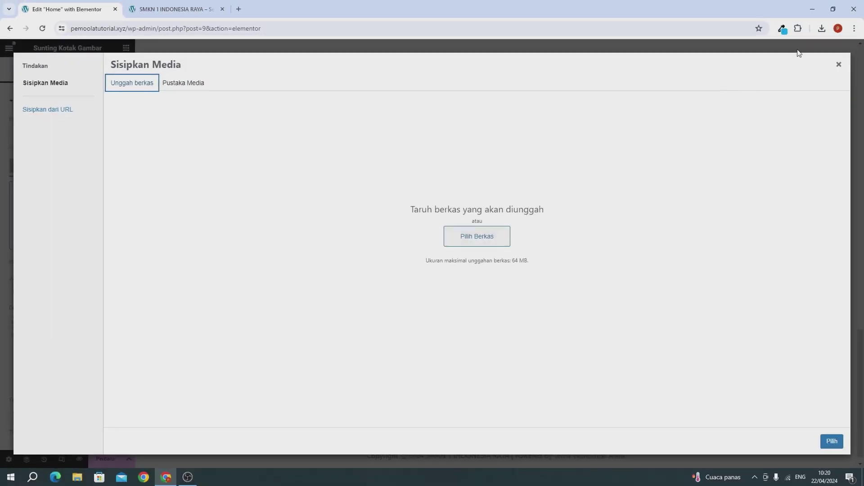
left_click(822, 29)
left_click_drag(761, 93, 297, 216)
left_click(195, 234)
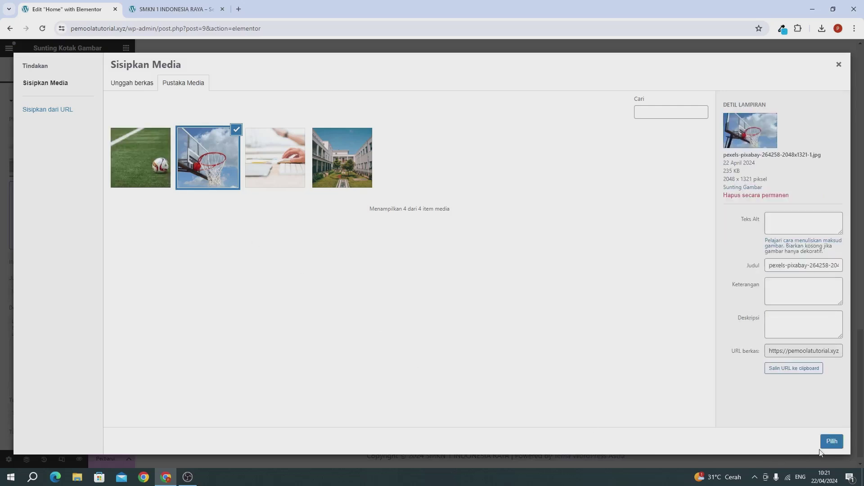
left_click(832, 441)
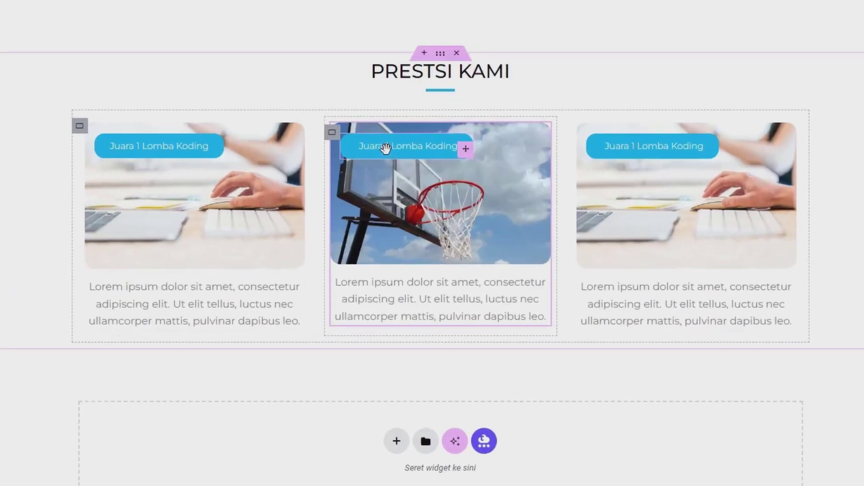
Change the middle card's button label to 'Juara 2 Lomba Basket'
left_click(386, 148)
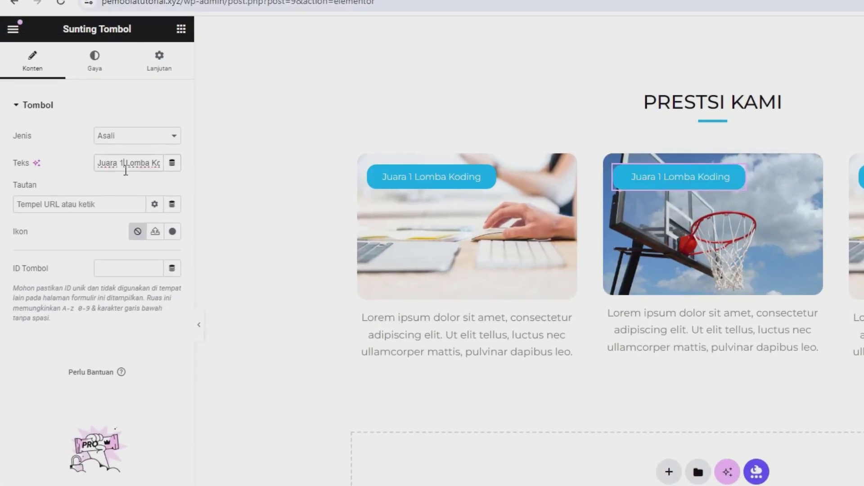
key("ctrl+a")
type("Juara 2")
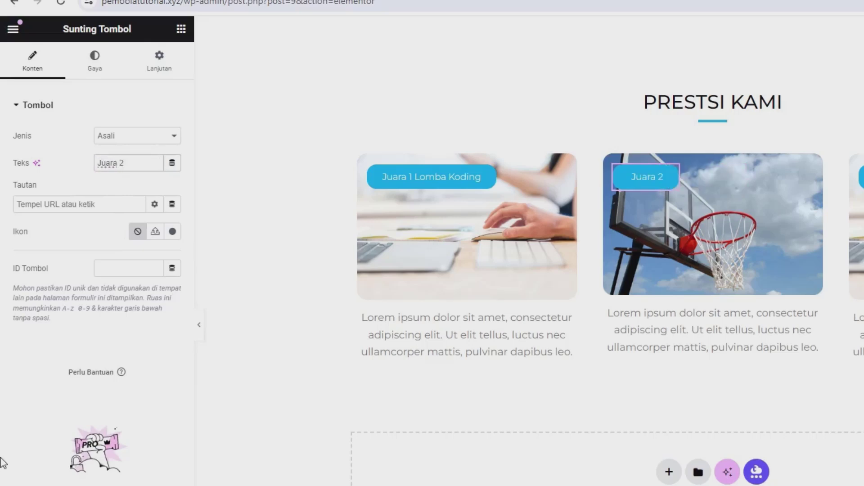
type(" Lom")
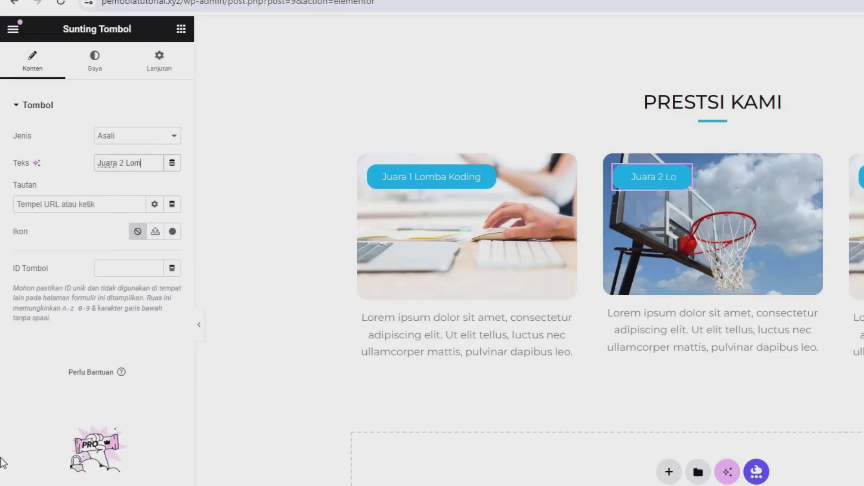
type("ba Basket")
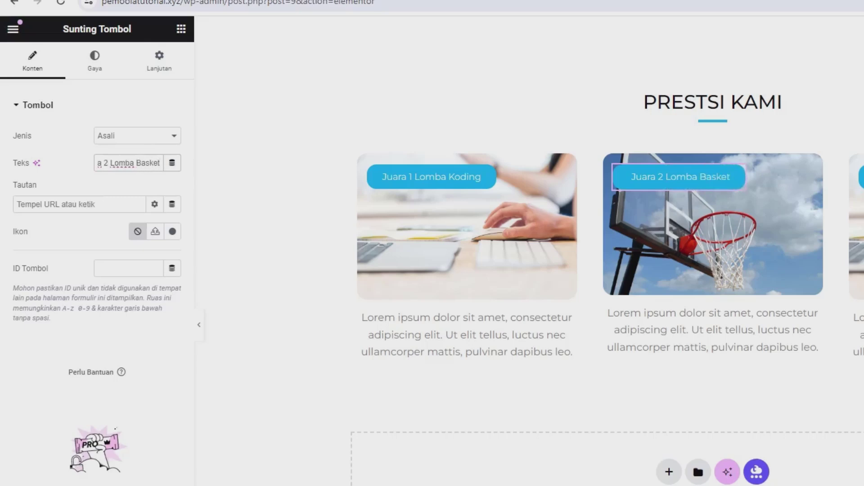
left_click(695, 335)
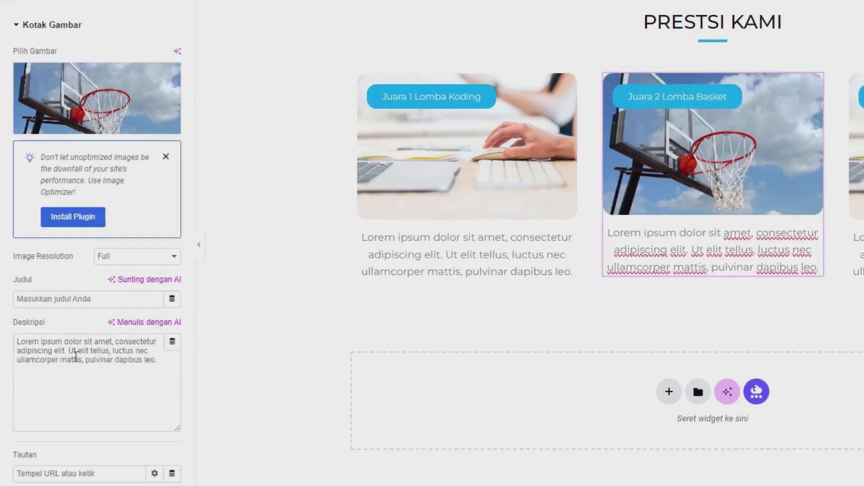
Set the third card's image to the football field photo from the media library
left_click(75, 356)
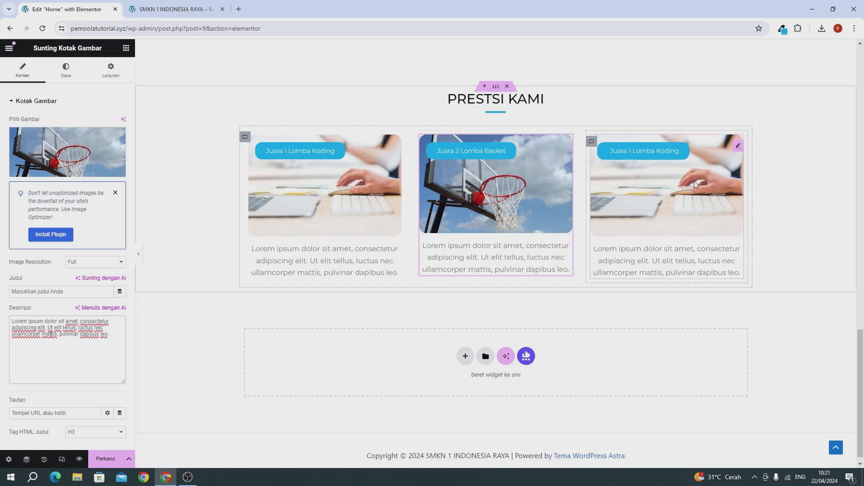
left_click(694, 181)
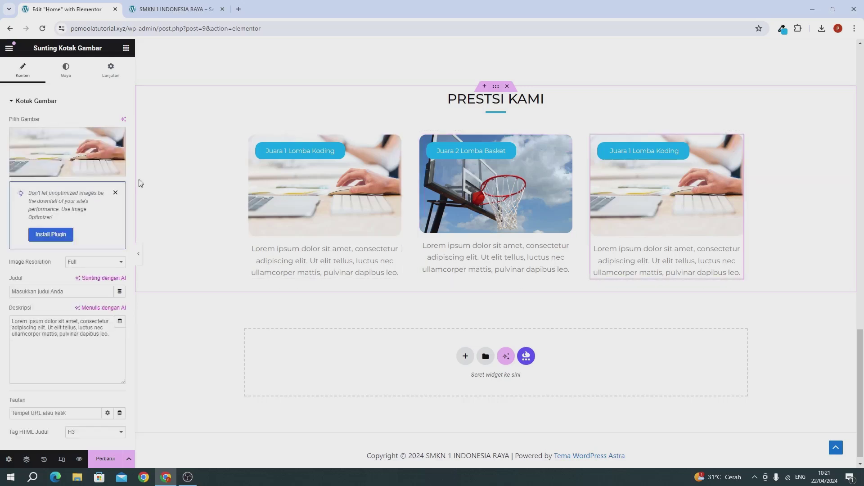
left_click(93, 155)
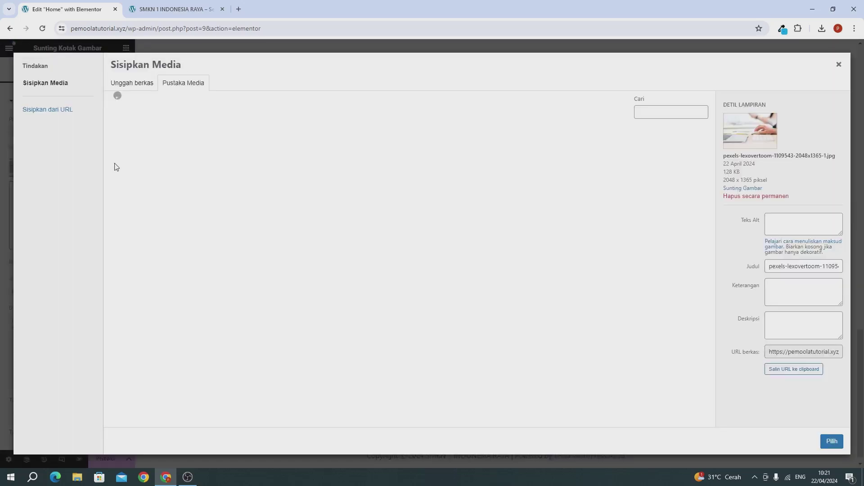
left_click(132, 85)
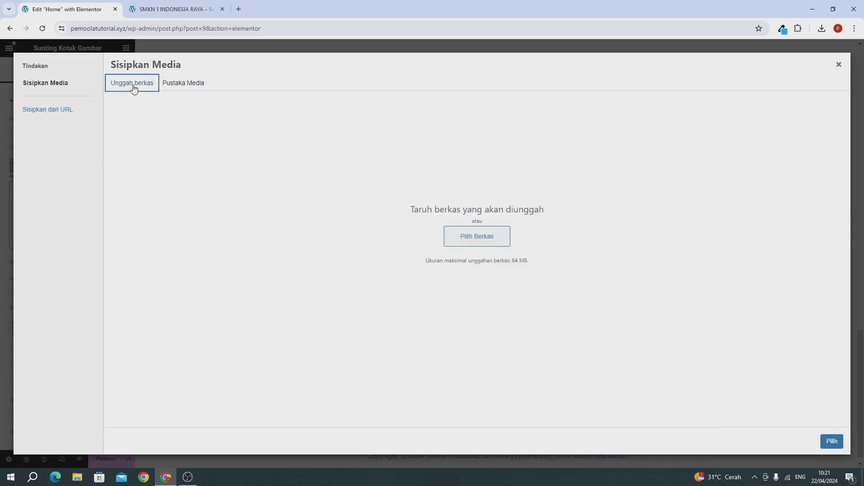
left_click(163, 88)
left_click(141, 165)
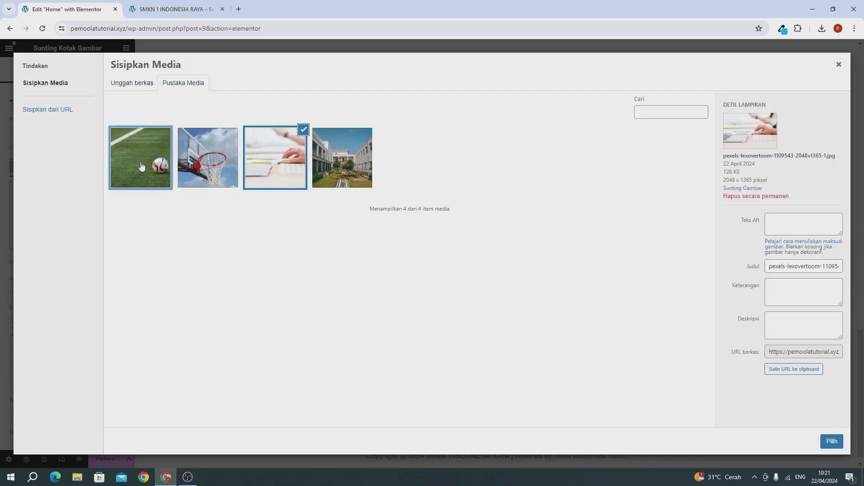
left_click(831, 441)
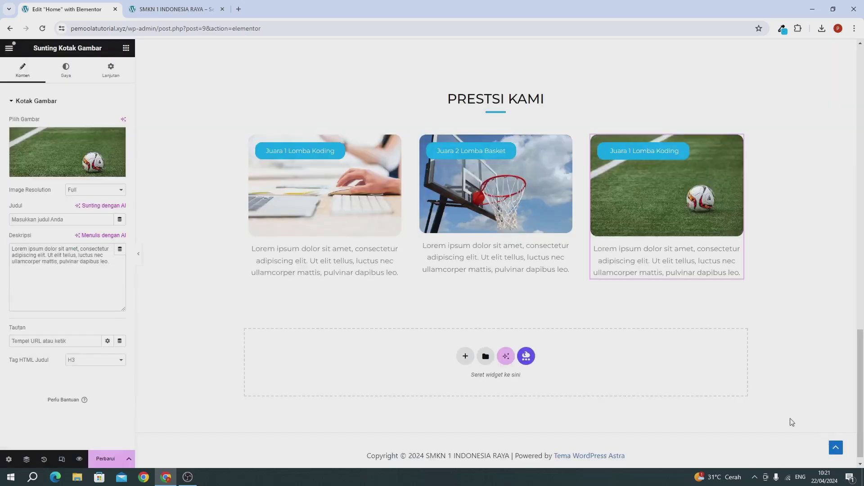
Relabel the third card's button 'Juara 1 Lomba Sepak Bola' and save the page
left_click(68, 270)
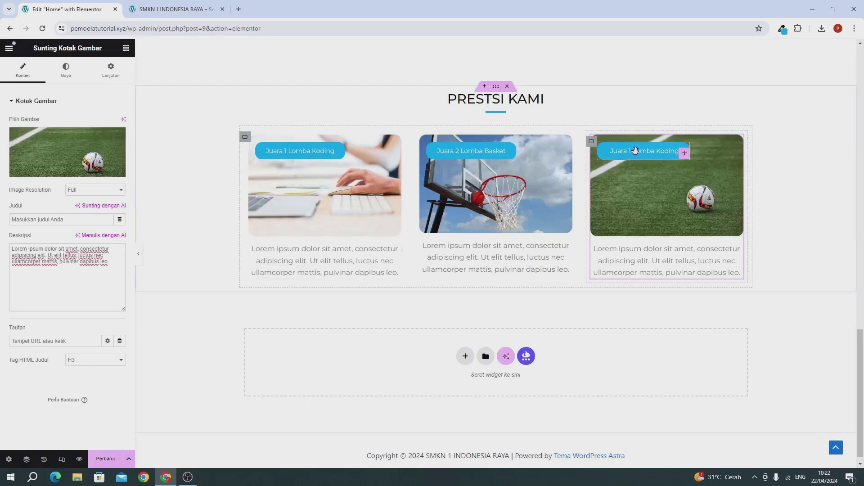
left_click(635, 151)
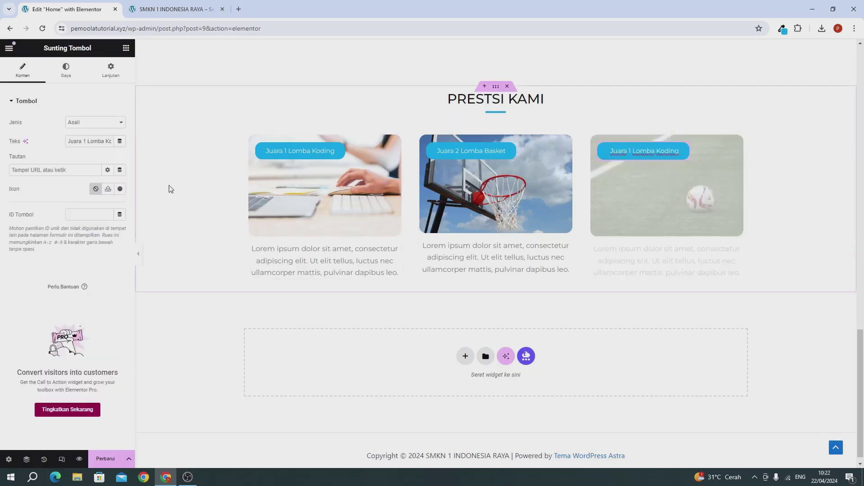
triple_click(99, 143)
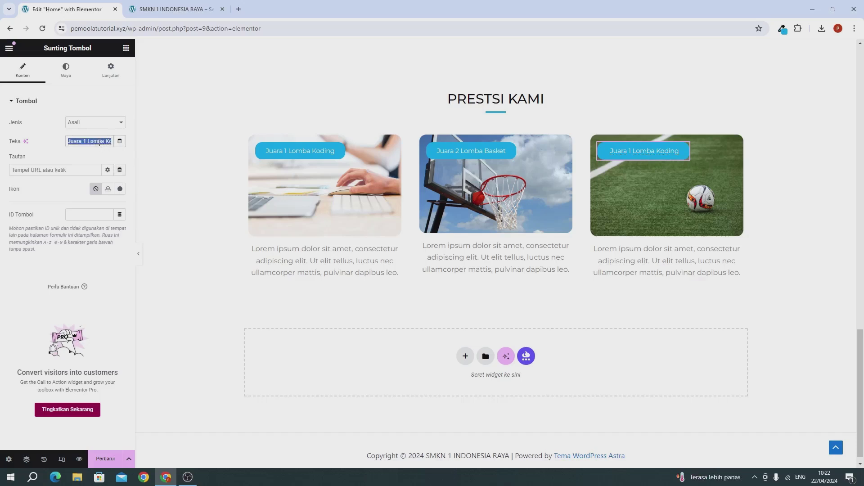
type("Juara ")
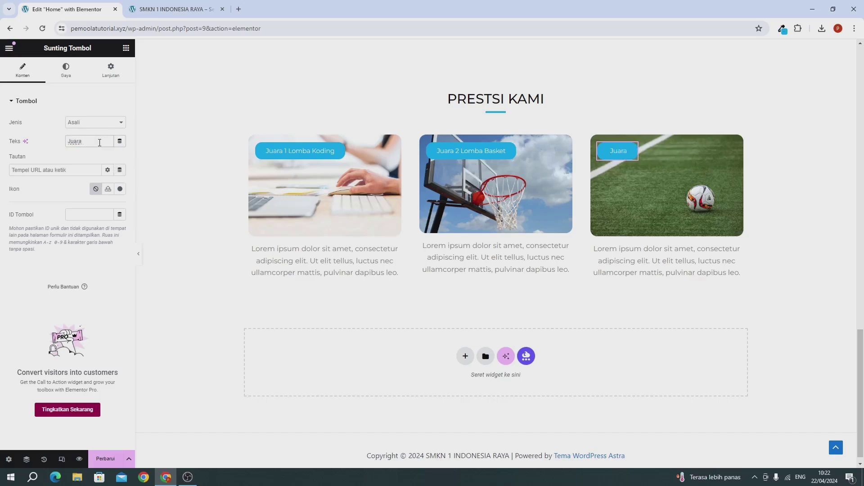
type("1 Lomba Sepak")
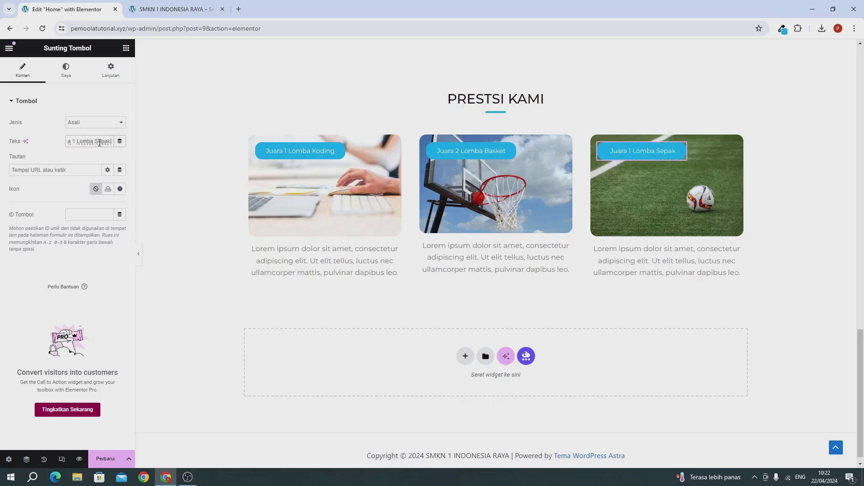
type(" Bola")
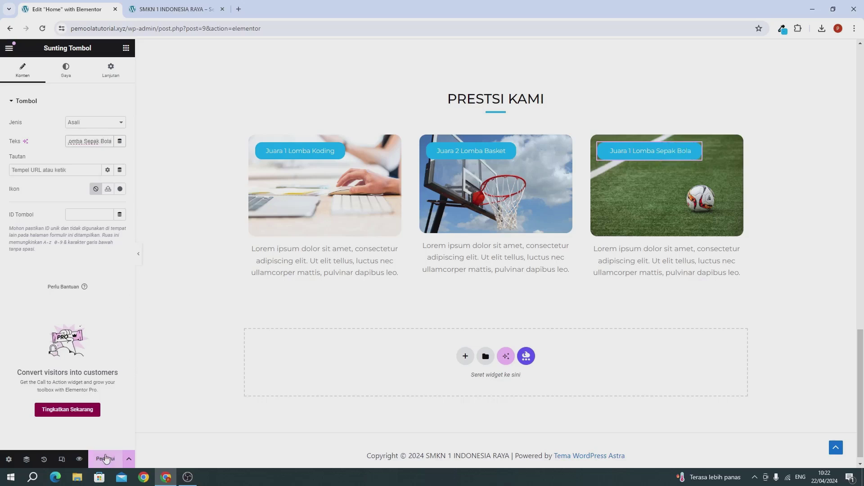
left_click(106, 459)
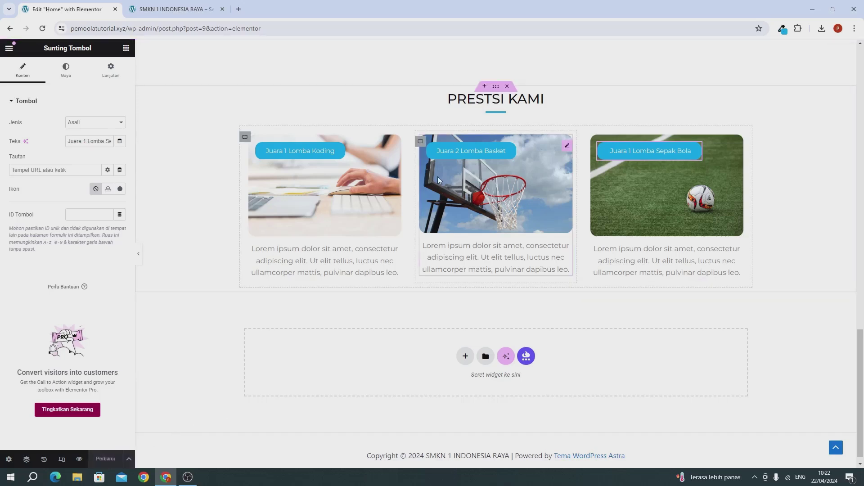
Correct the heading to 'PRESTASI KAMI', save, and view the live site tab
left_click(485, 100)
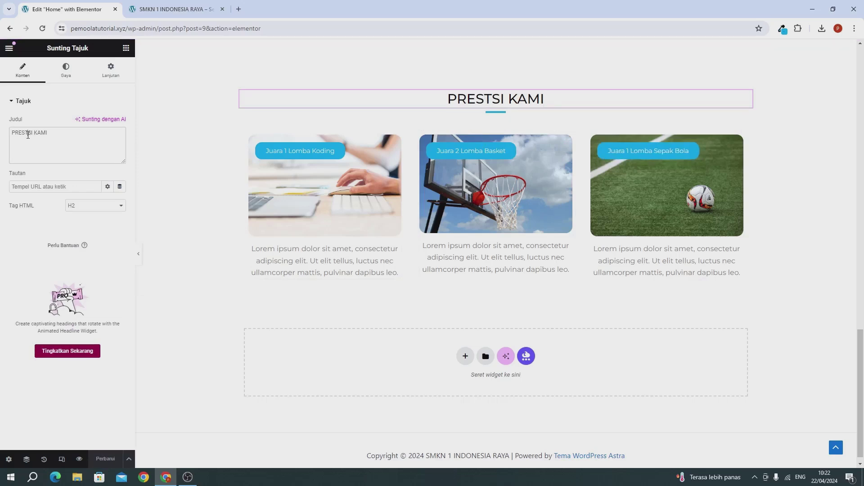
left_click(28, 133)
type("a")
key("BackSpace")
type("A")
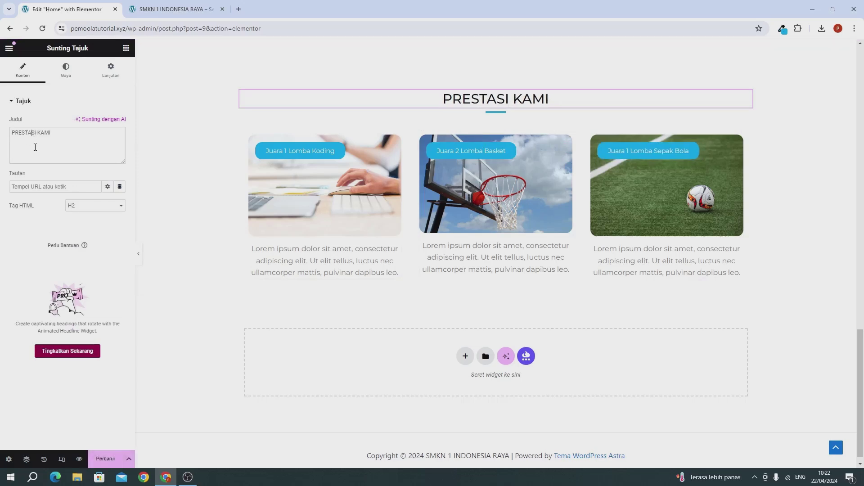
left_click(109, 463)
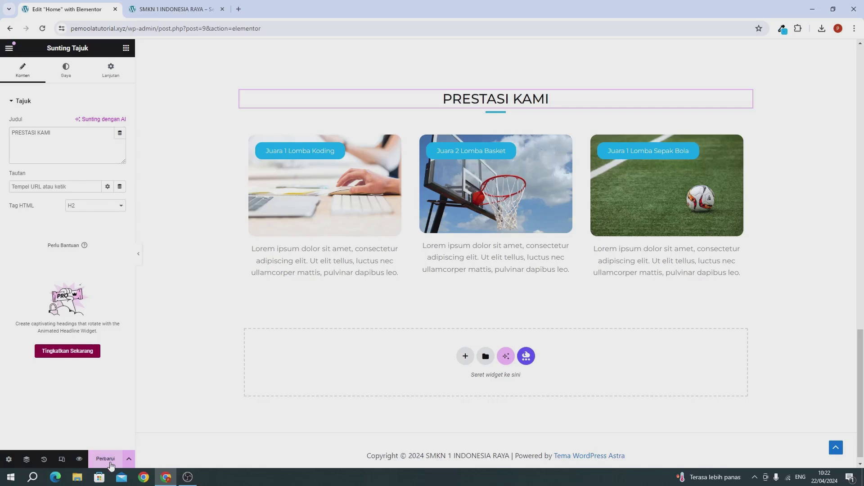
left_click(163, 8)
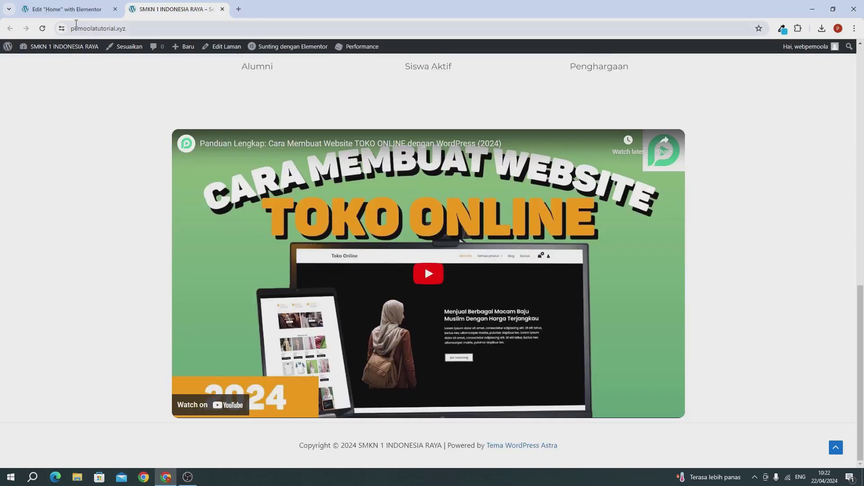
Reload the live home page, check the three PRESTASI KAMI cards, and return to the Elementor editor
left_click(47, 31)
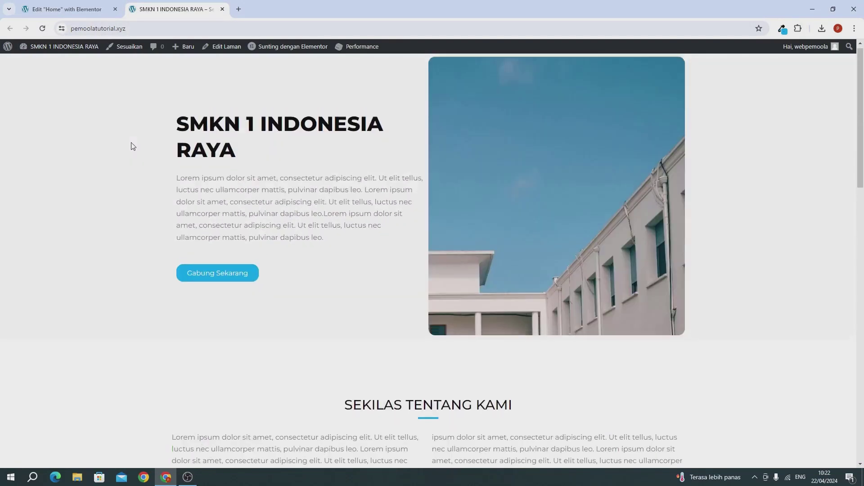
scroll(275, 215, "down", 12)
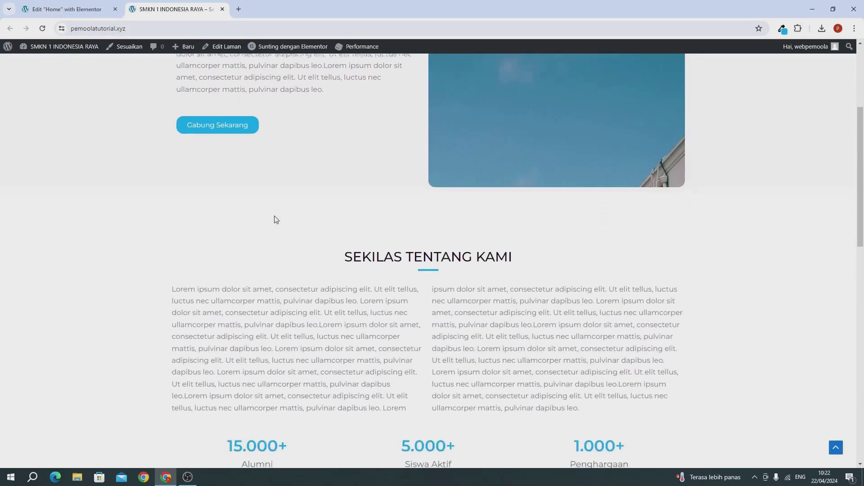
scroll(276, 219, "down", 6)
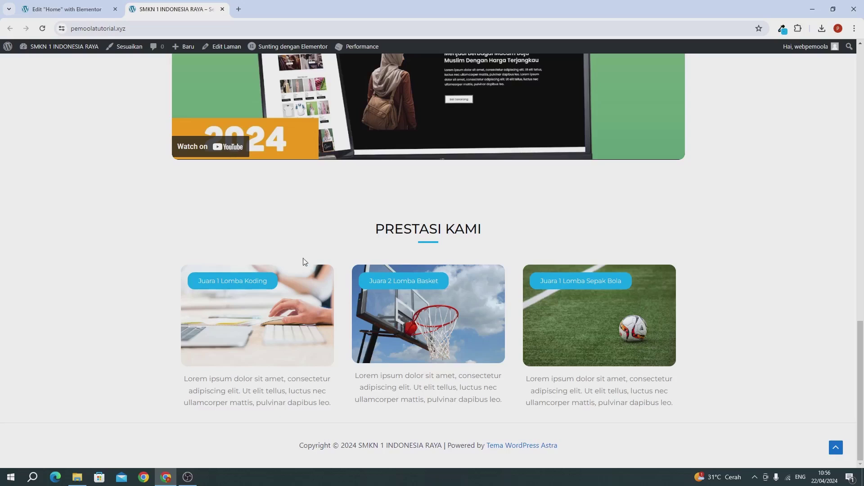
left_click(77, 12)
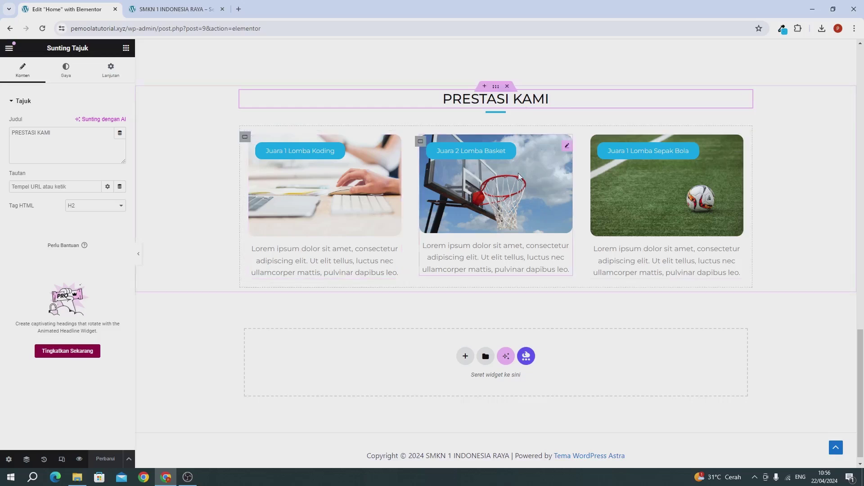
Duplicate the PRESTASI KAMI container
scroll(455, 206, "up", 2)
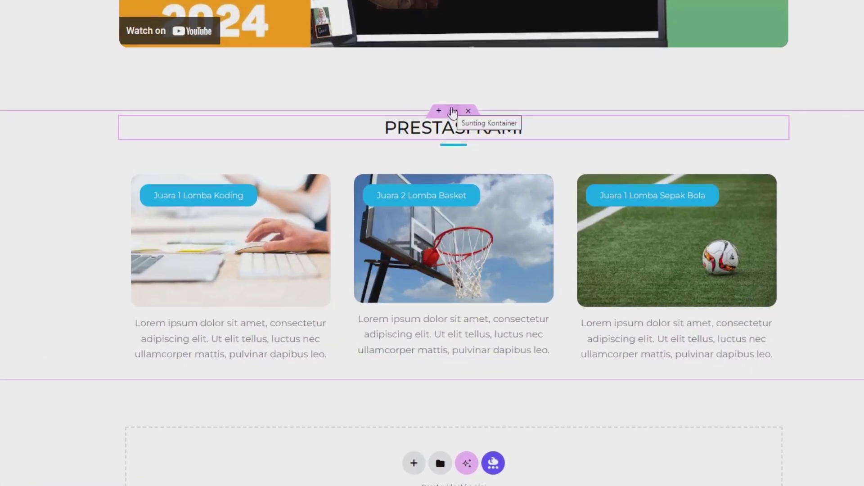
right_click(452, 111)
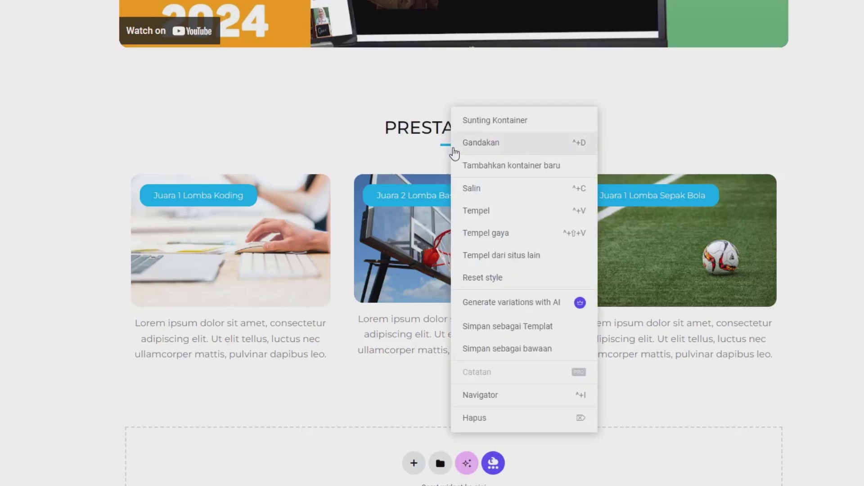
left_click(453, 143)
Retitle the copied section's heading to 'JURUSAN TERSEDIA'
scroll(336, 192, "down", 5)
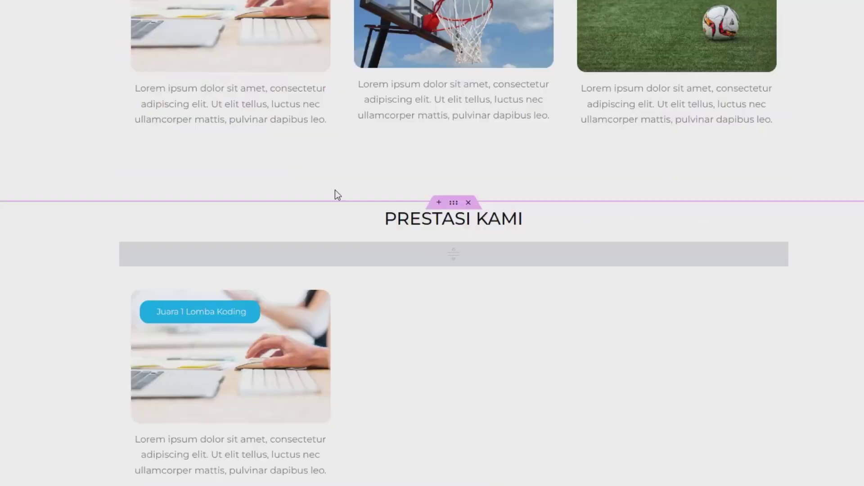
left_click(414, 221)
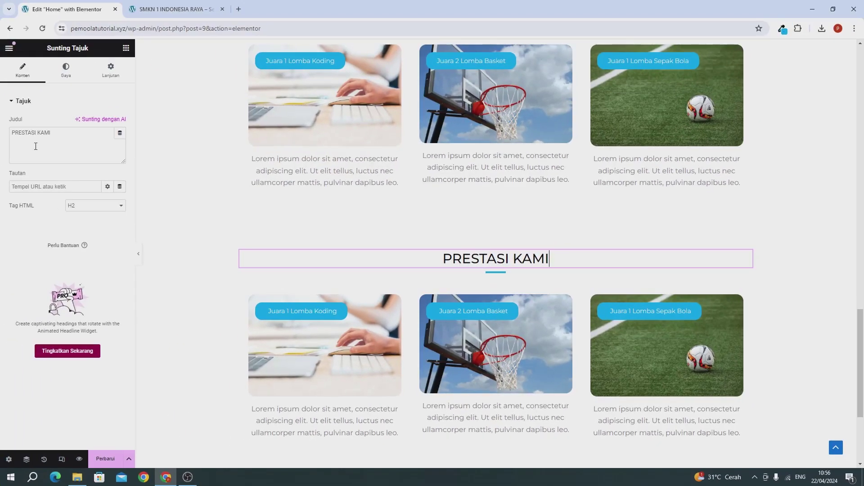
left_click(37, 148)
key("ctrl+a")
type("JU")
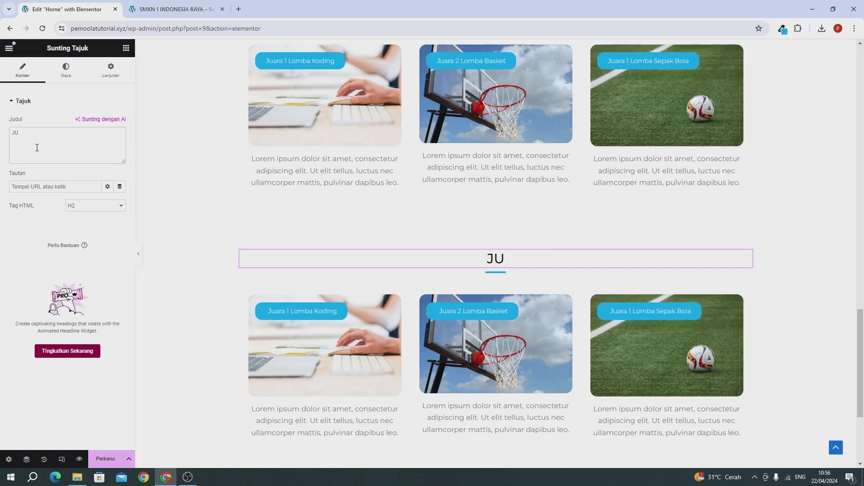
type("RUSAN ")
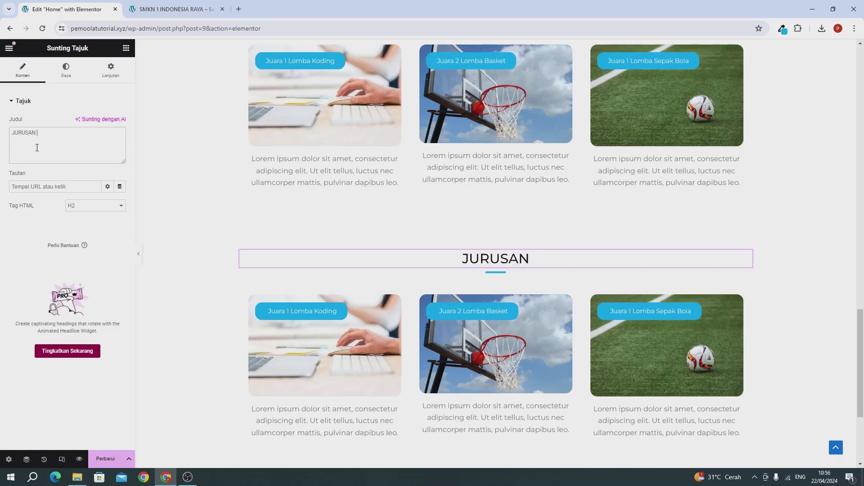
type("TERSEDIA")
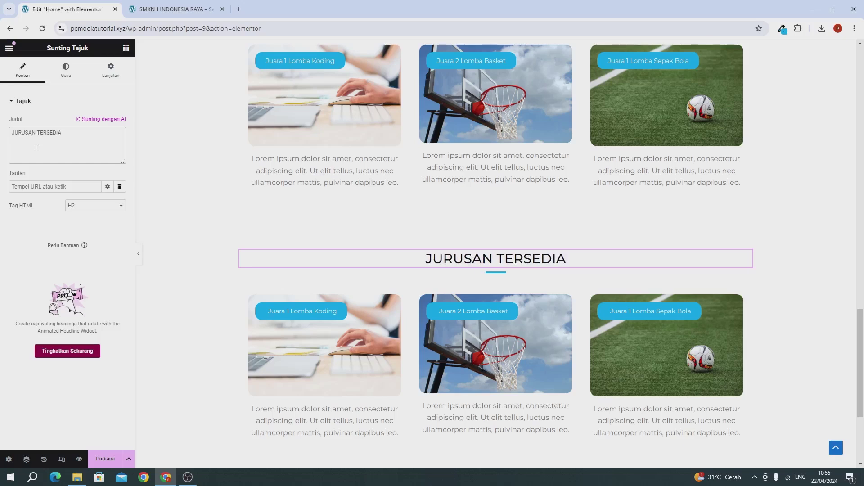
scroll(366, 331, "down", 1)
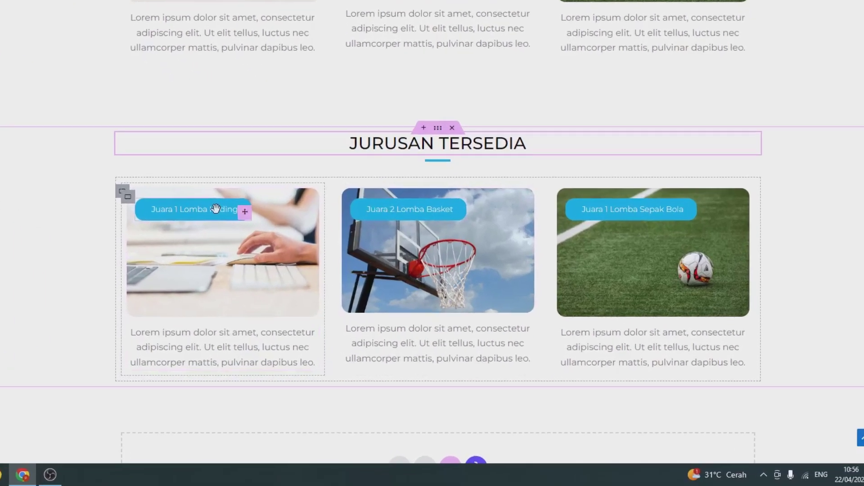
Delete the Juara 1 Lomba Koding, Juara 2 Lomba Basket and Juara 1 Lomba Sepak Bola labels
right_click(197, 209)
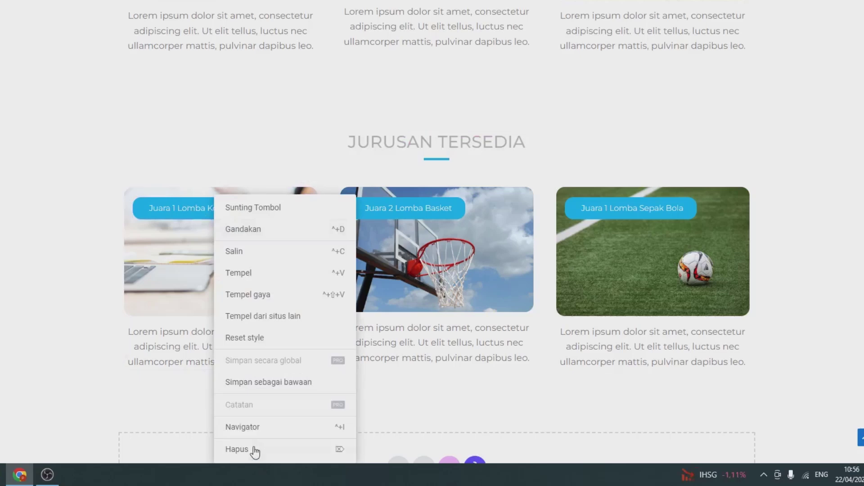
left_click(251, 449)
right_click(370, 199)
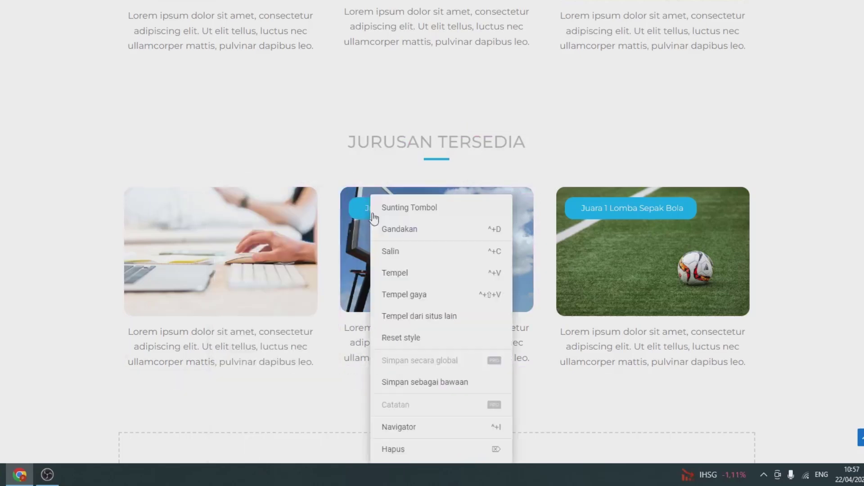
left_click(409, 449)
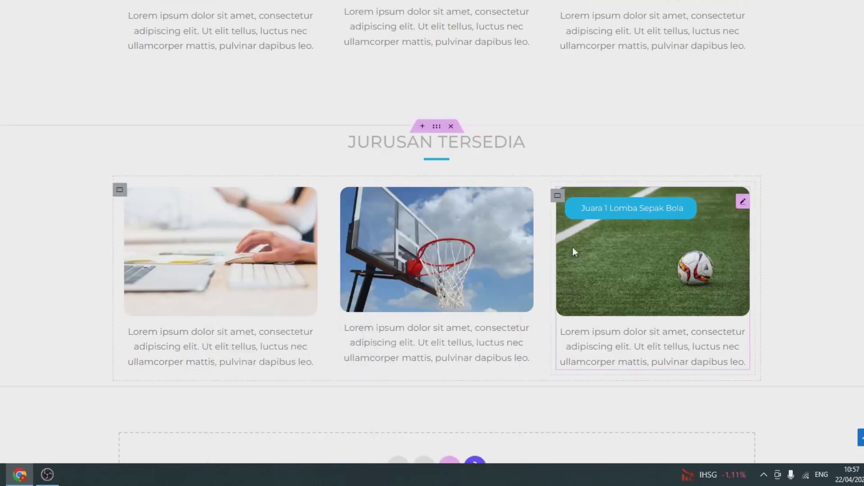
right_click(587, 208)
left_click(614, 449)
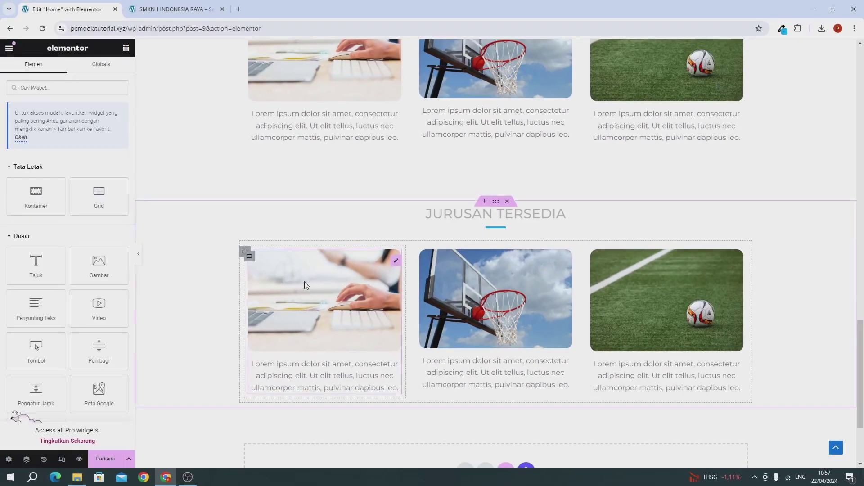
Select the first card and open its media picker, closing it without changing the image
left_click(305, 283)
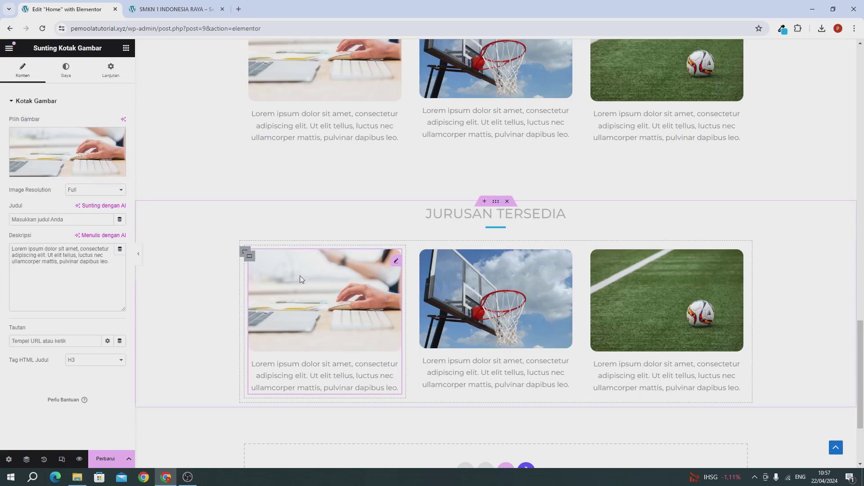
mouse_move(55, 156)
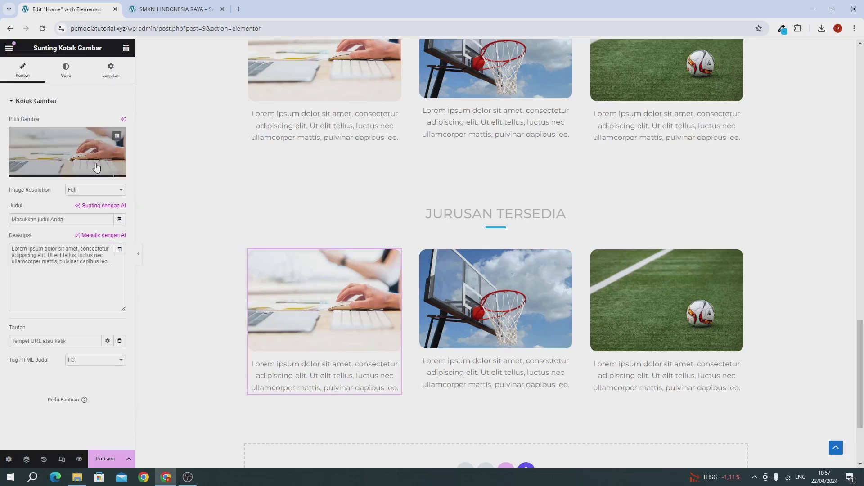
left_click(67, 151)
left_click(126, 82)
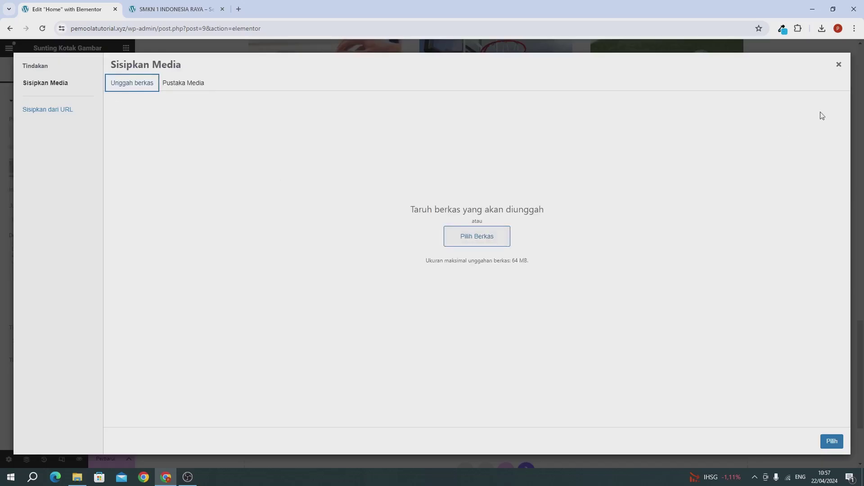
left_click(838, 64)
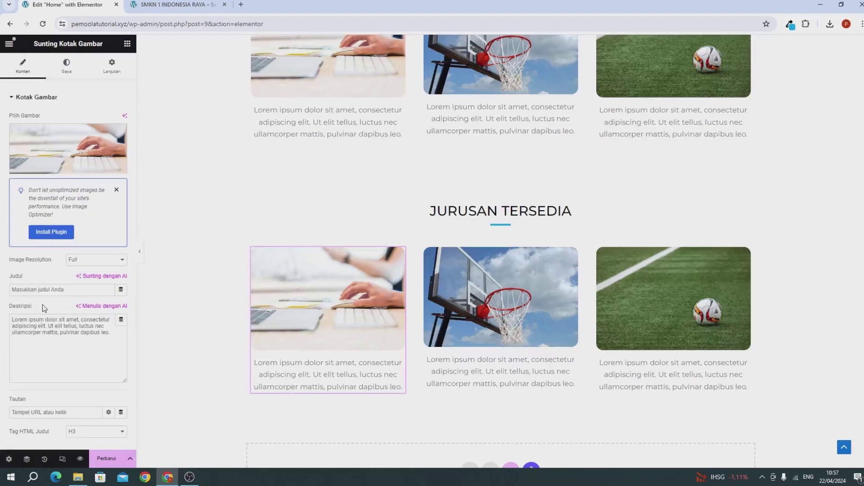
Title the first card 'Akuntansi'
left_click(37, 292)
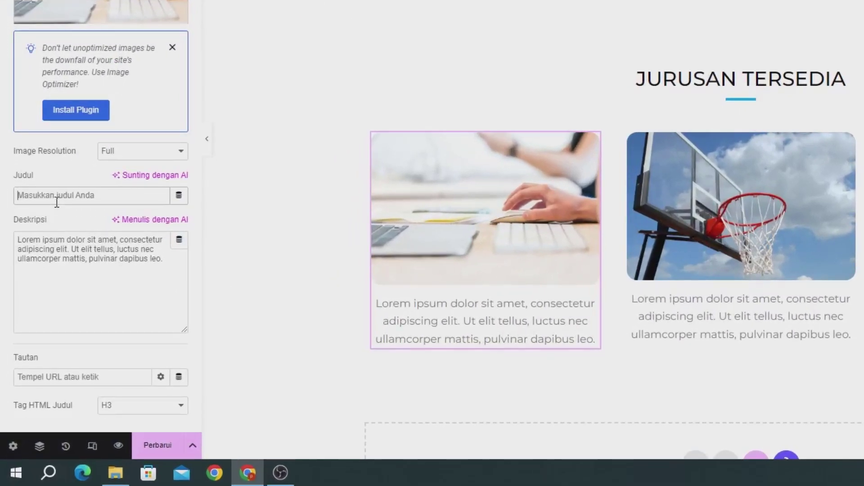
type("aK")
key("BackSpace")
key("BackSpace")
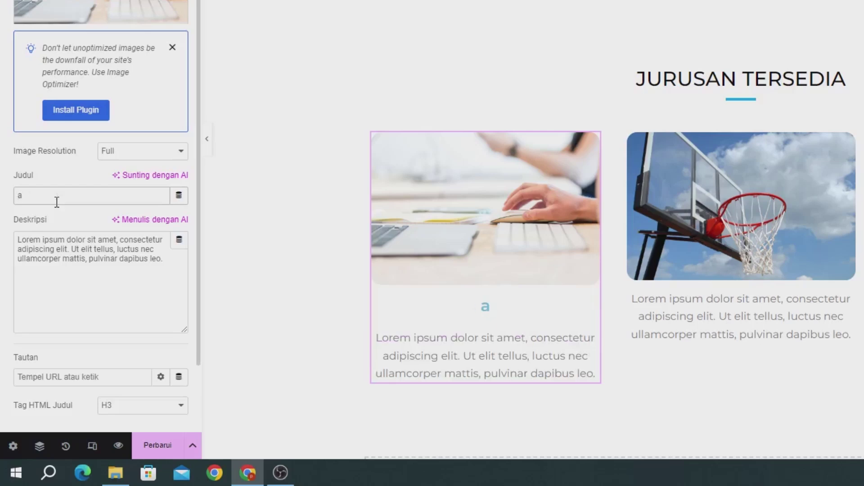
type("Akuntasni")
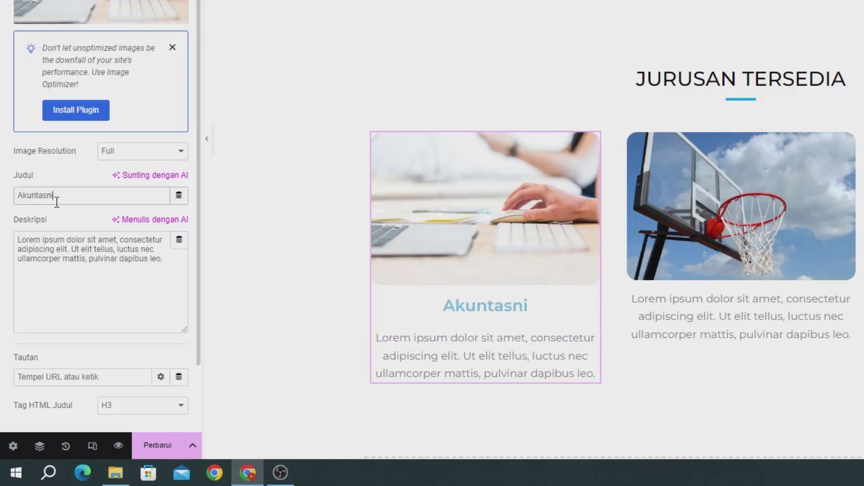
key("BackSpace")
key("BackSpace")
key("BackSpace")
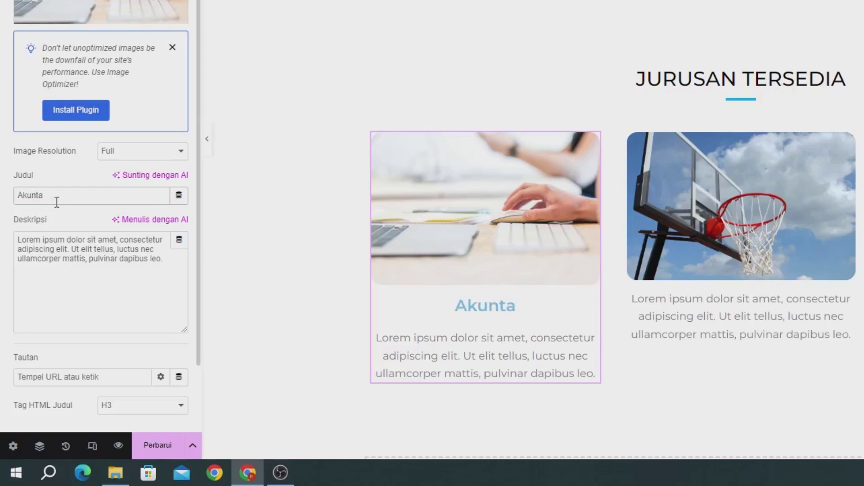
type("nsi")
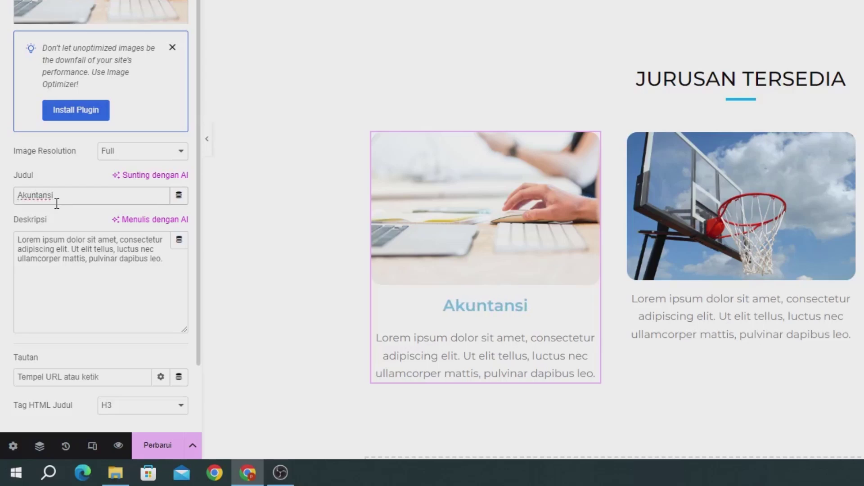
left_click(69, 254)
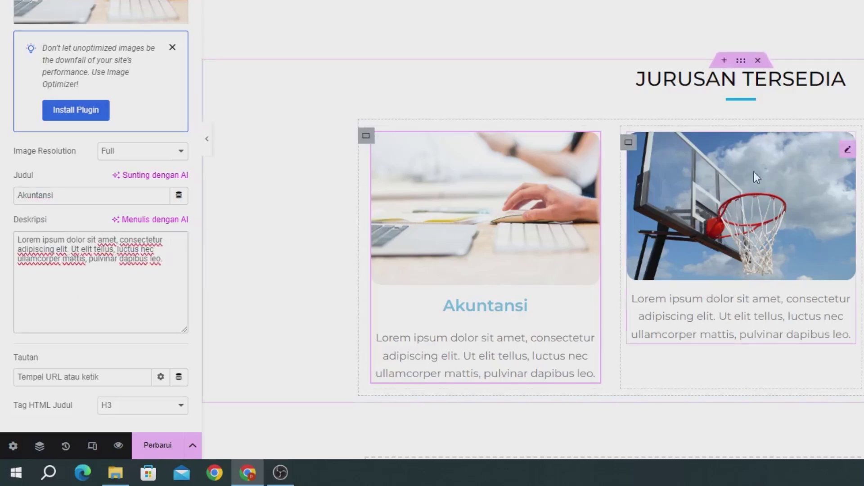
Upload the downloaded photos and set the man-at-office-desk photo on the basketball card
left_click(730, 172)
left_click(83, 145)
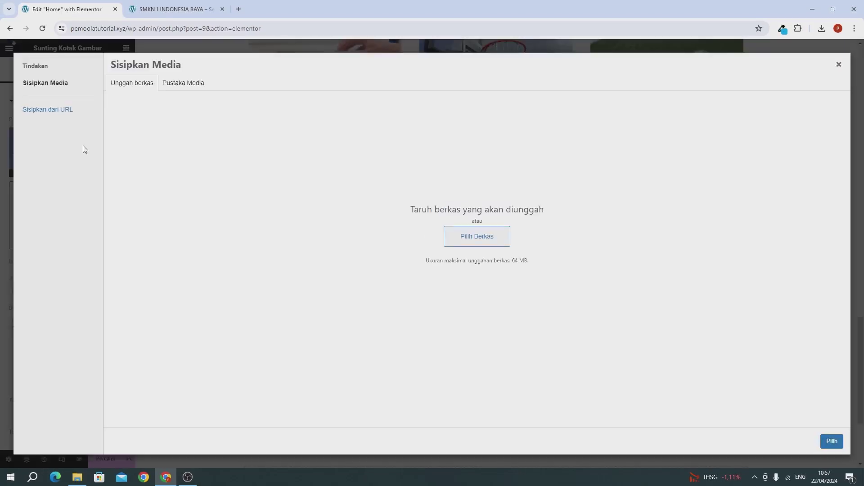
left_click(821, 28)
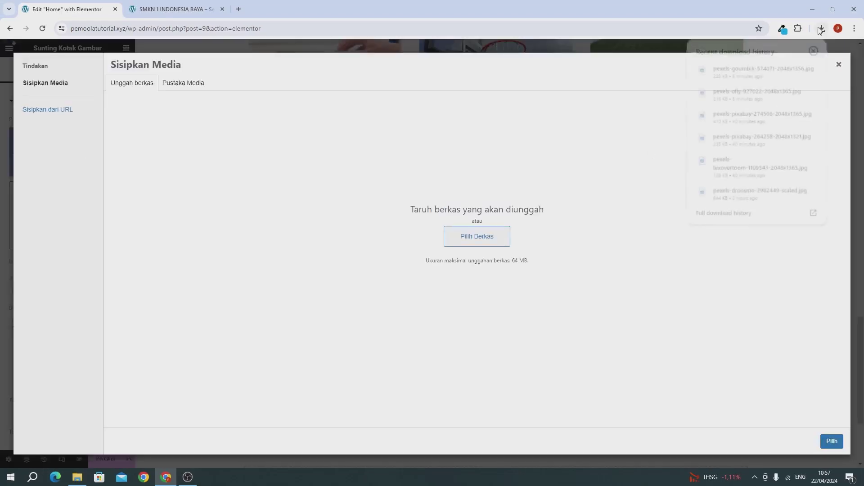
left_click_drag(702, 69, 542, 158)
left_click_drag(704, 97, 363, 204)
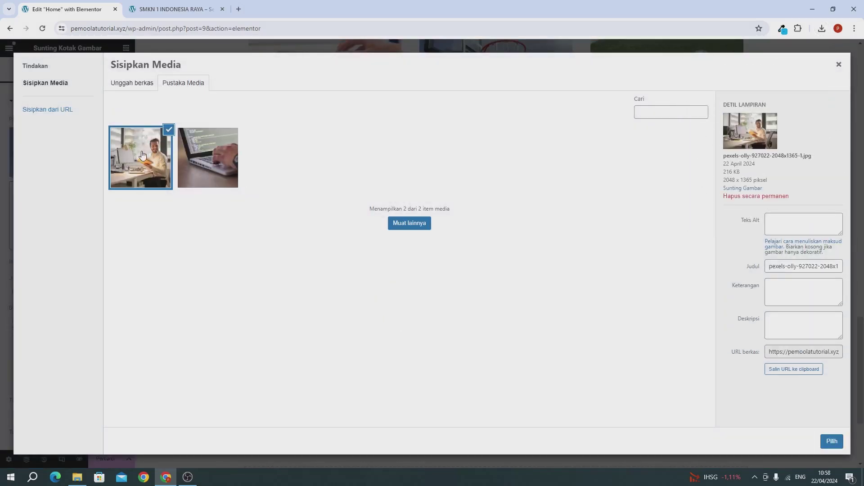
left_click(828, 443)
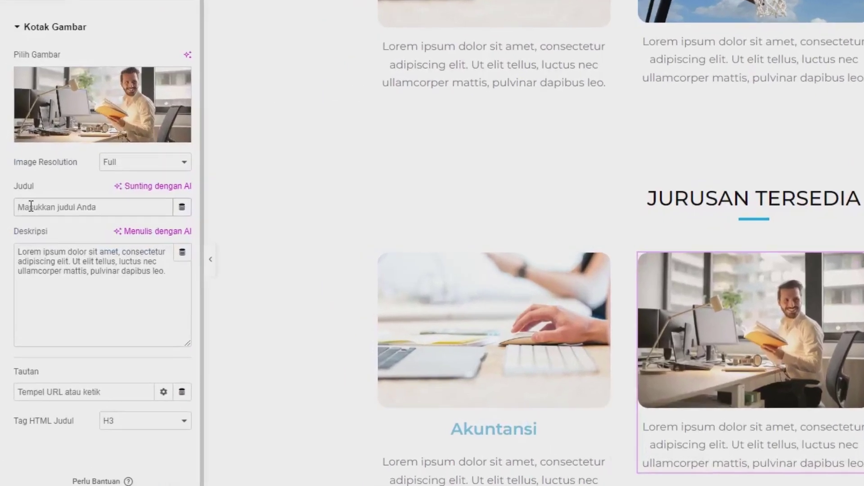
Title the second card 'Perkantoran'
left_click(31, 207)
type("P")
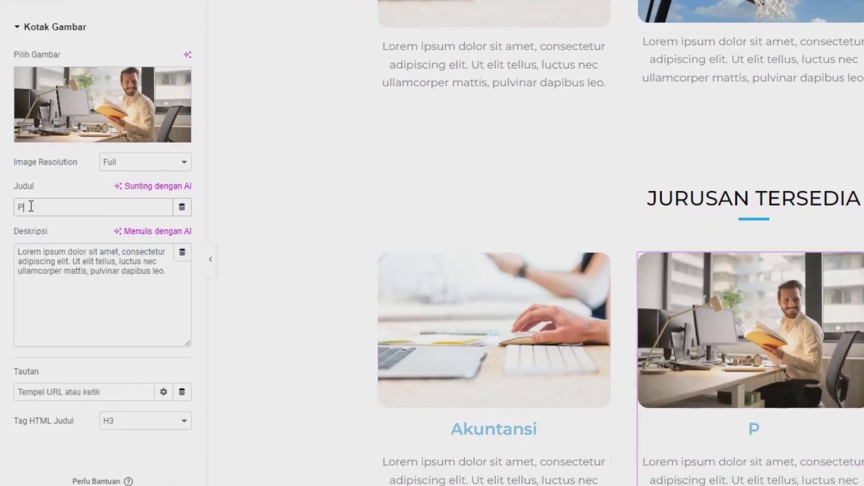
type("erkantoran")
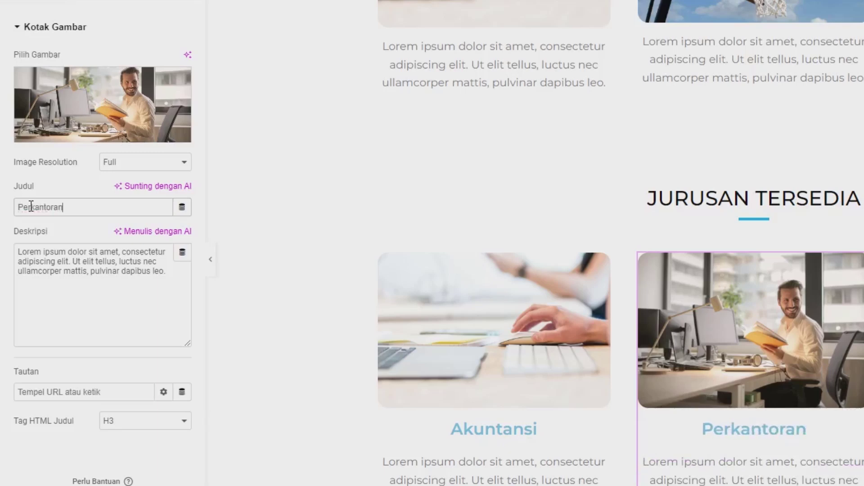
left_click(31, 284)
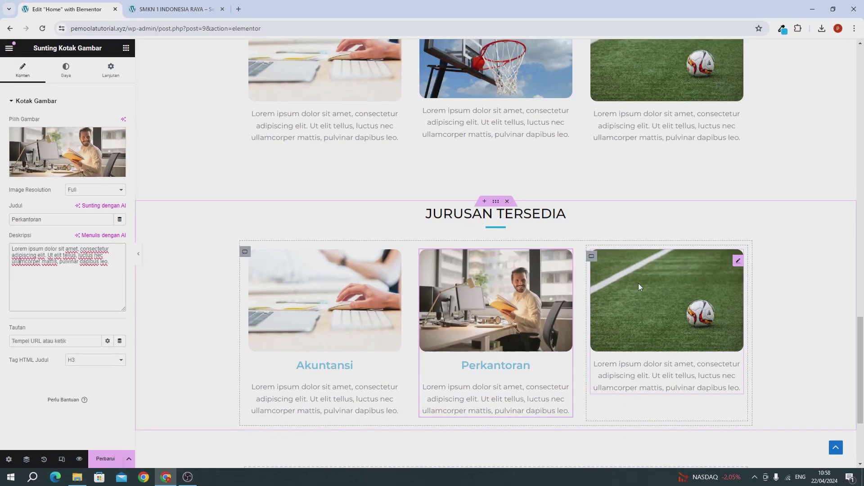
Replace the soccer card's photo with the laptop photo and title it 'Informatika'
left_click(639, 283)
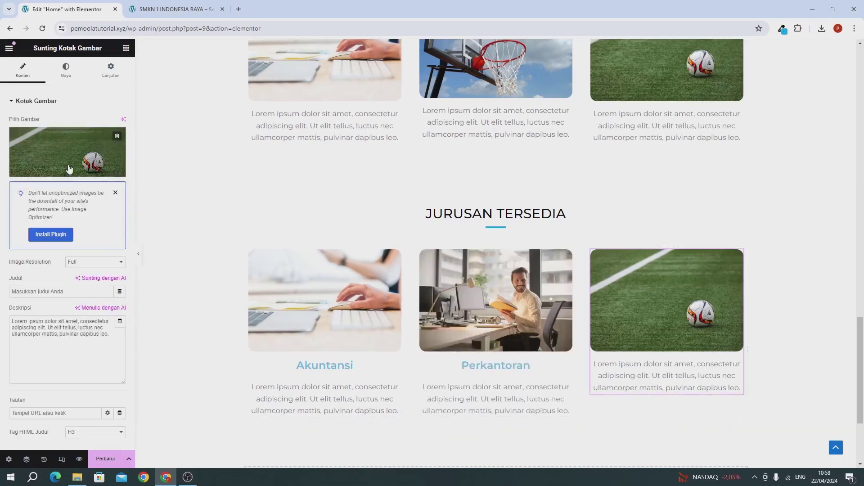
left_click(63, 146)
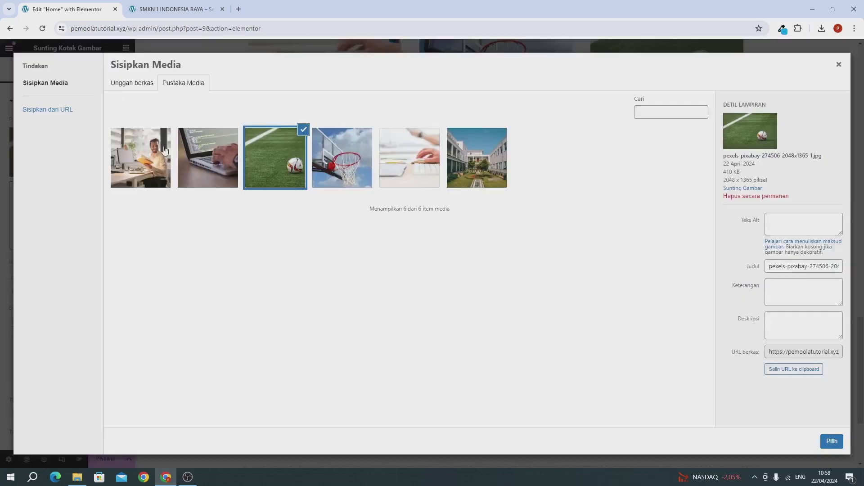
left_click(200, 154)
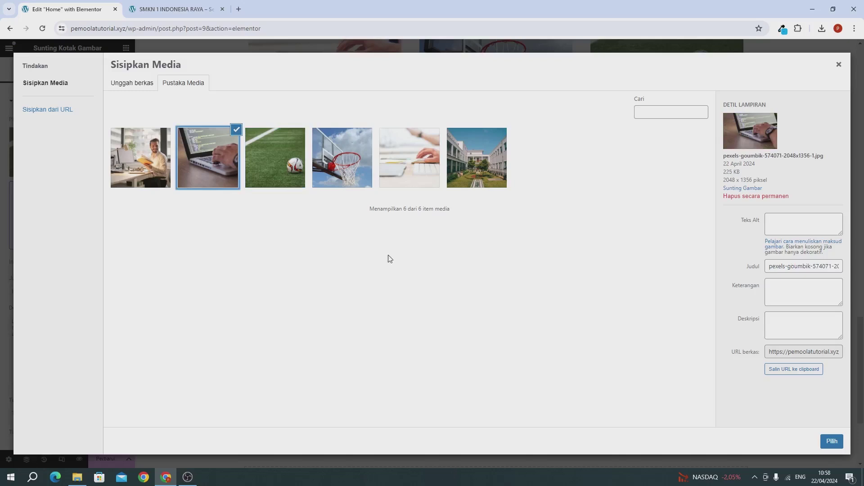
left_click(828, 441)
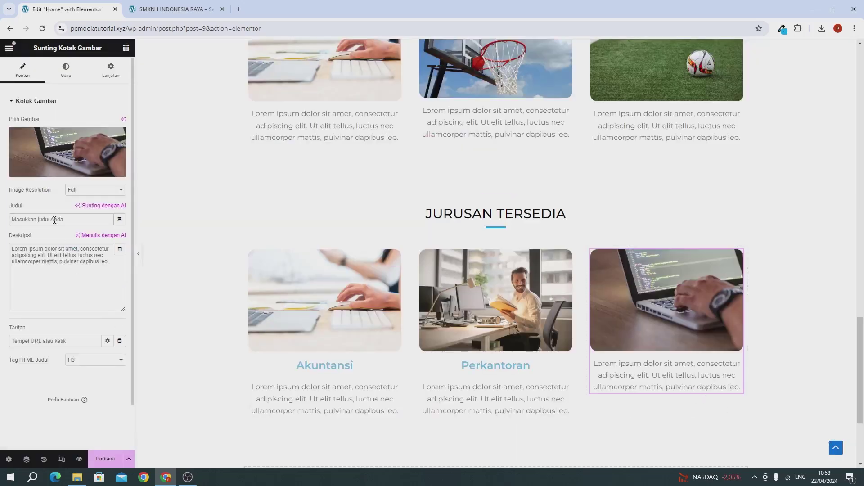
left_click(54, 219)
type("In")
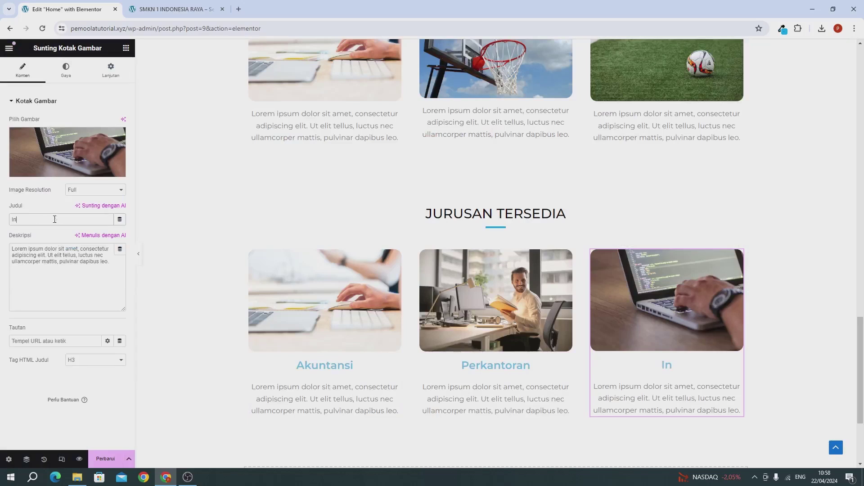
type("formatika")
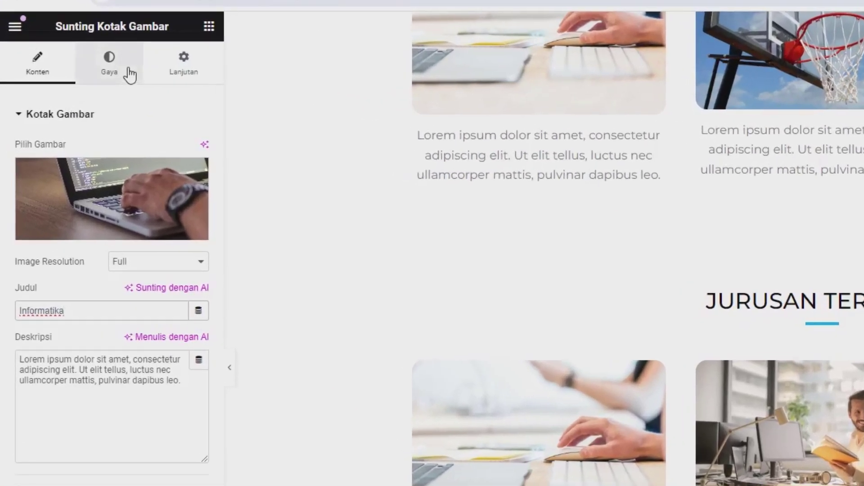
Style the Informatika heading black (#000000) with a 20 px font size
left_click(130, 74)
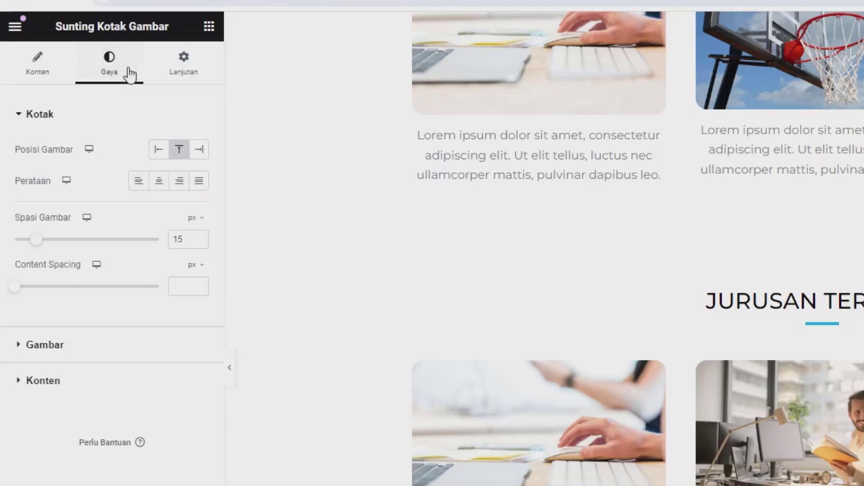
left_click(80, 386)
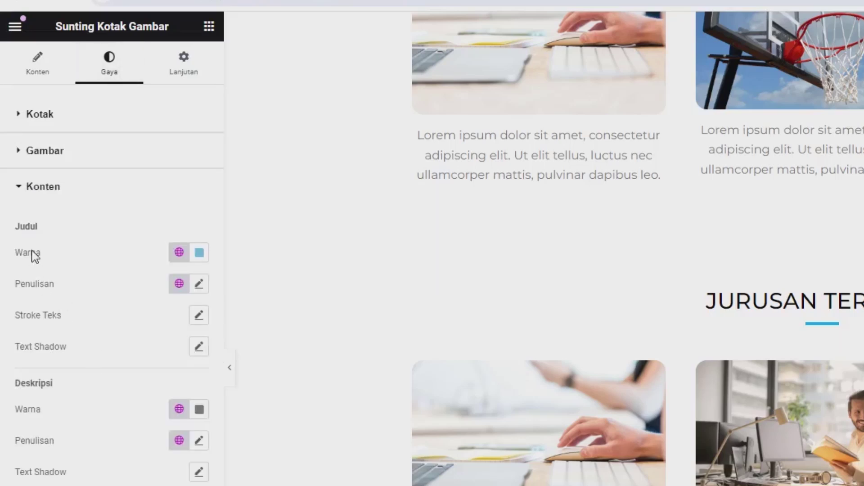
left_click(199, 253)
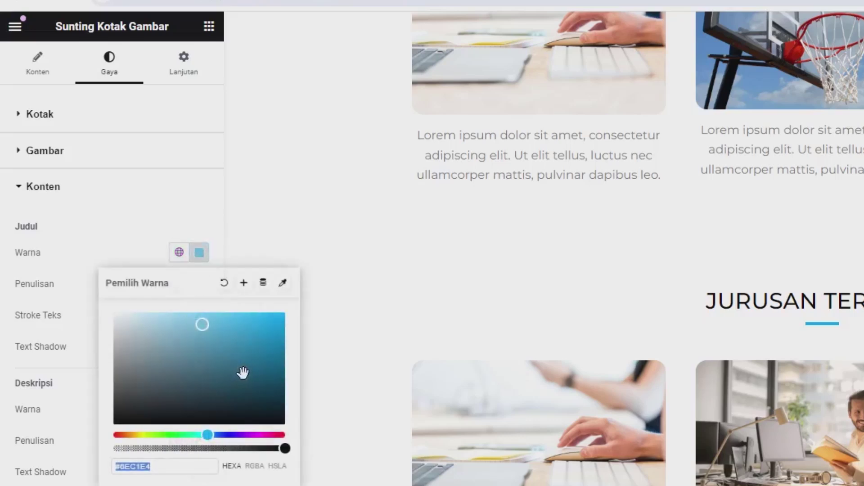
left_click_drag(243, 370, 269, 446)
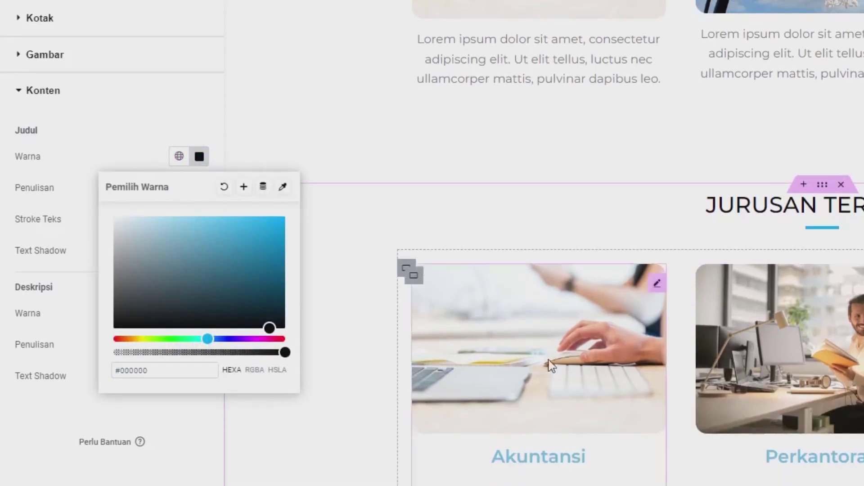
left_click(153, 170)
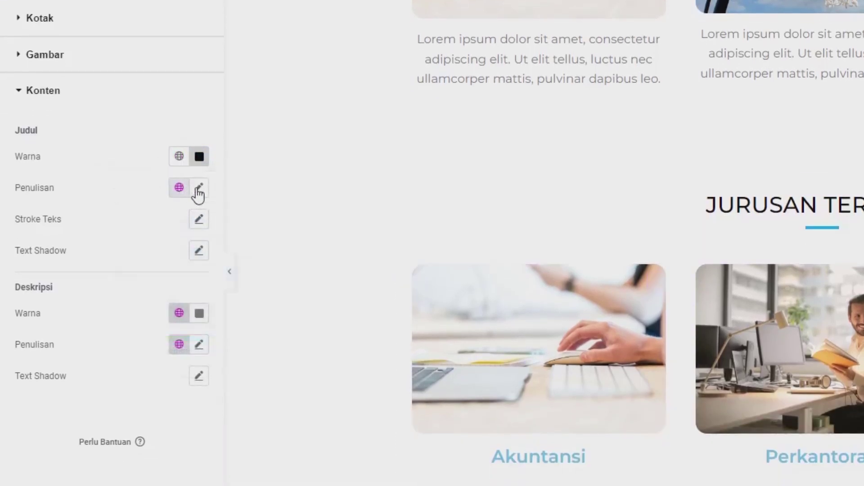
left_click(200, 188)
left_click(178, 309)
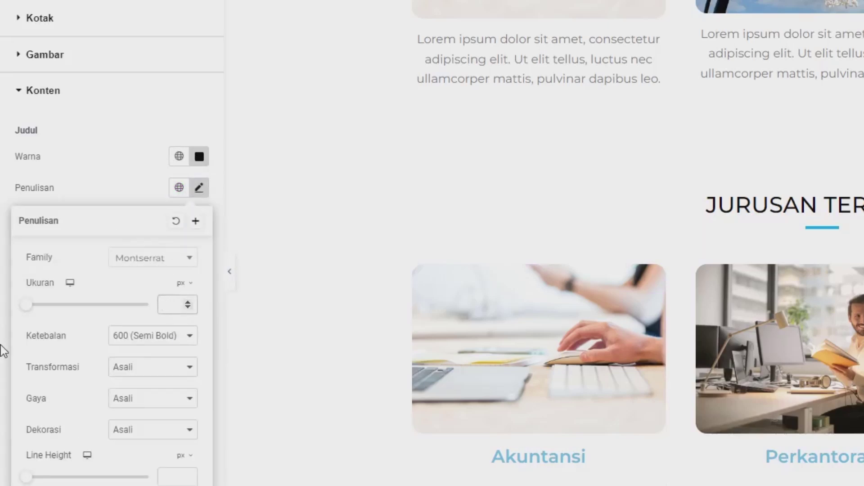
type("20")
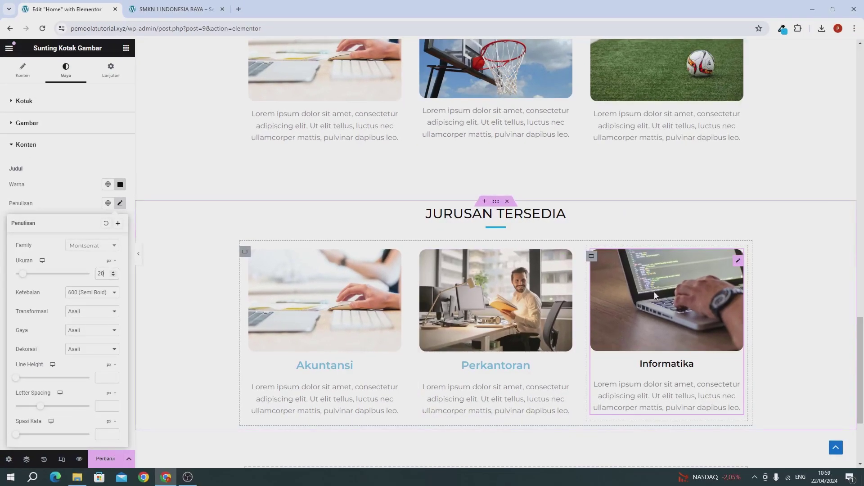
Copy the Informatika box's style and paste it onto the Perkantoran and Akuntansi boxes
right_click(672, 288)
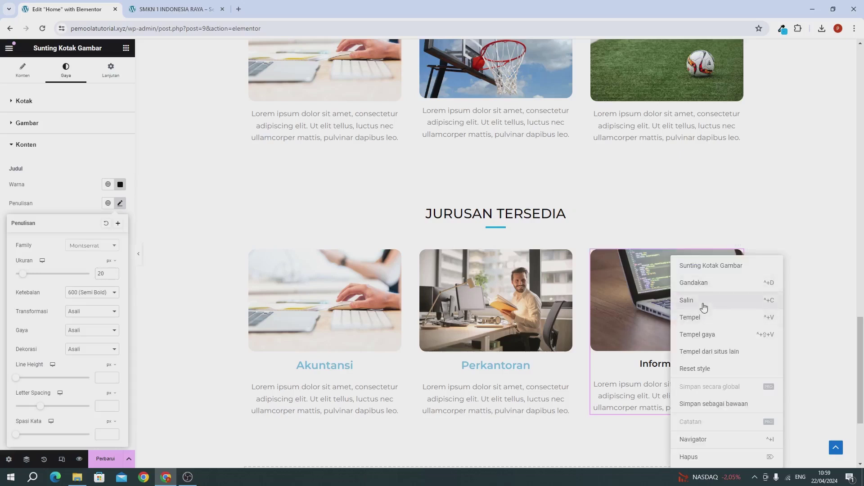
left_click(703, 306)
right_click(531, 271)
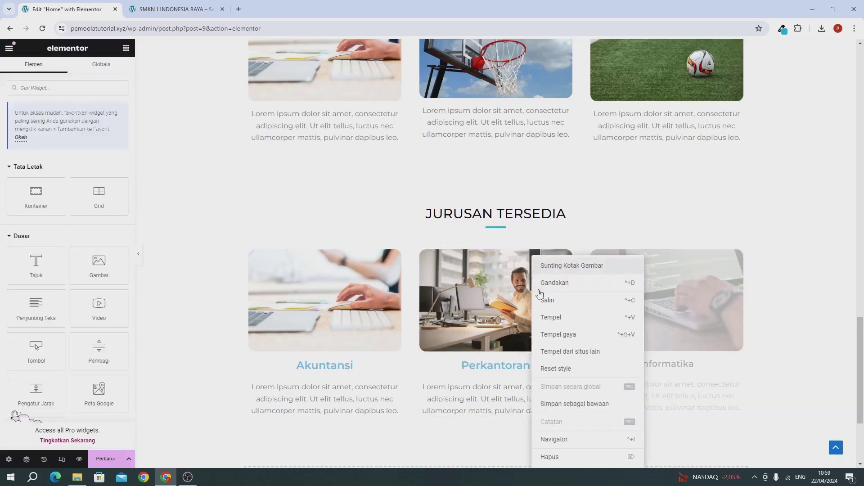
left_click(558, 335)
right_click(371, 270)
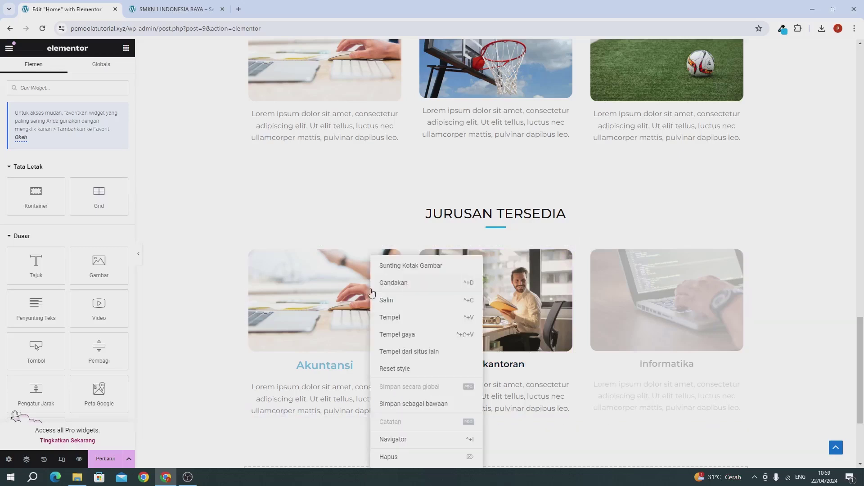
left_click(391, 333)
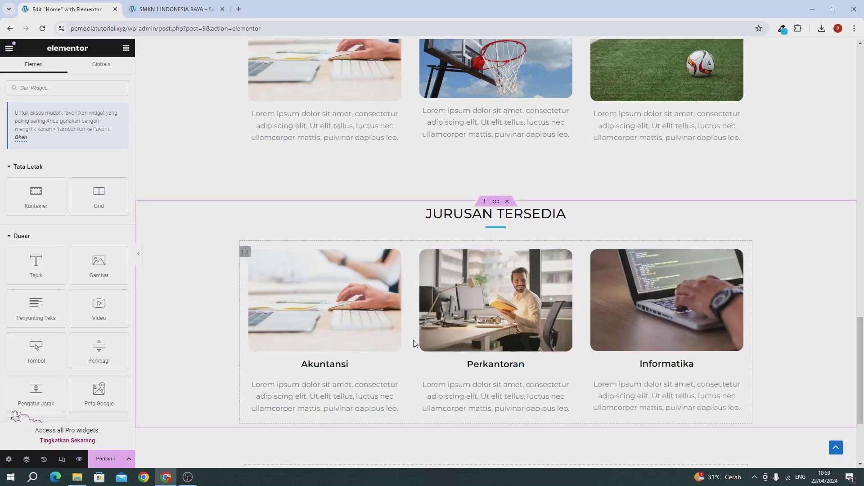
scroll(413, 342, "down", 3)
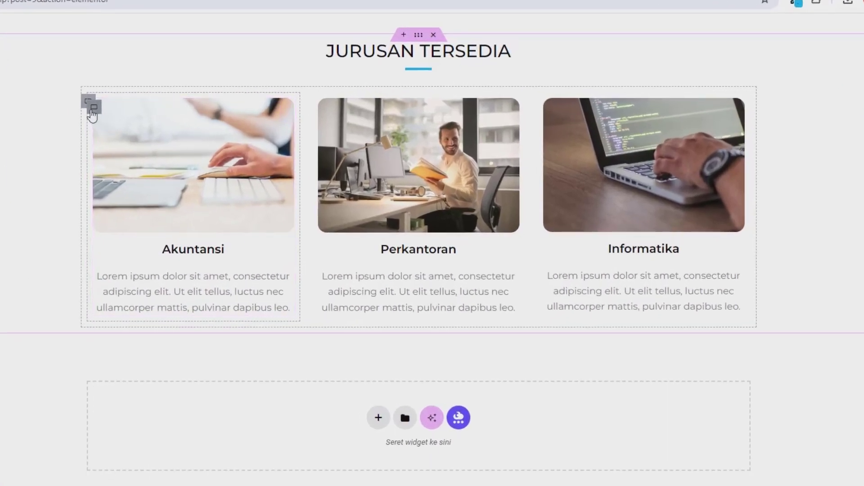
Duplicate the course cards container into a second row and publish the page with Perbarui
left_click(88, 102)
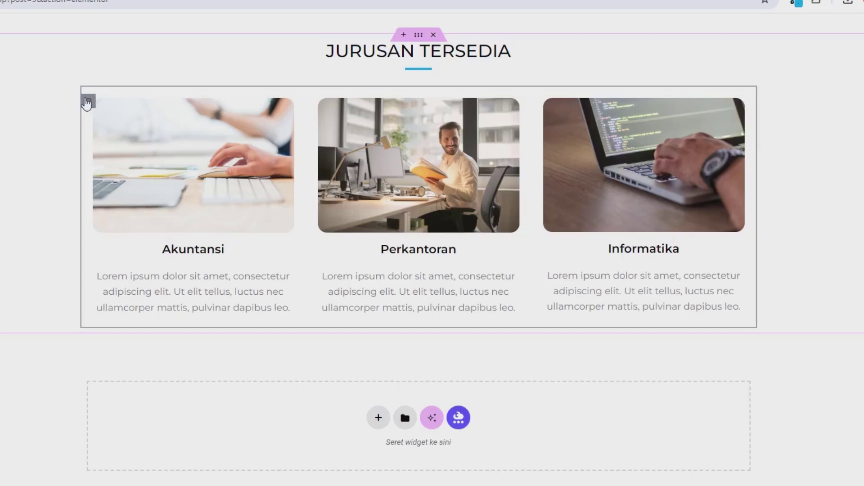
right_click(87, 102)
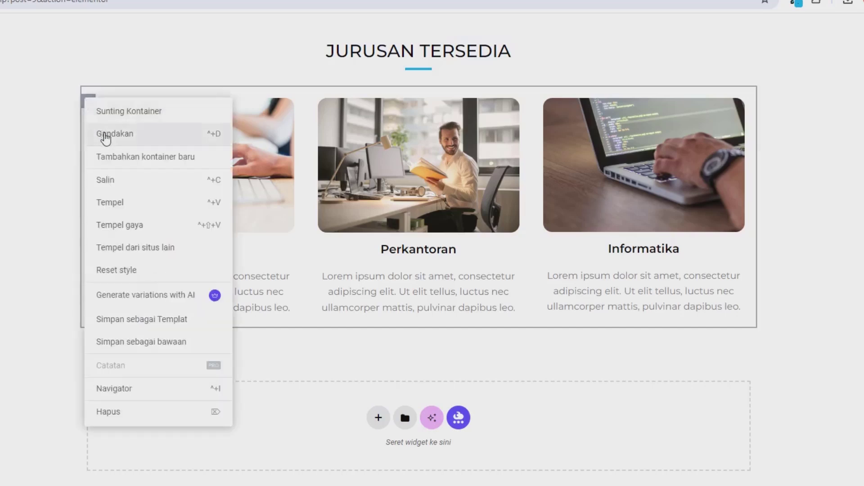
left_click(105, 134)
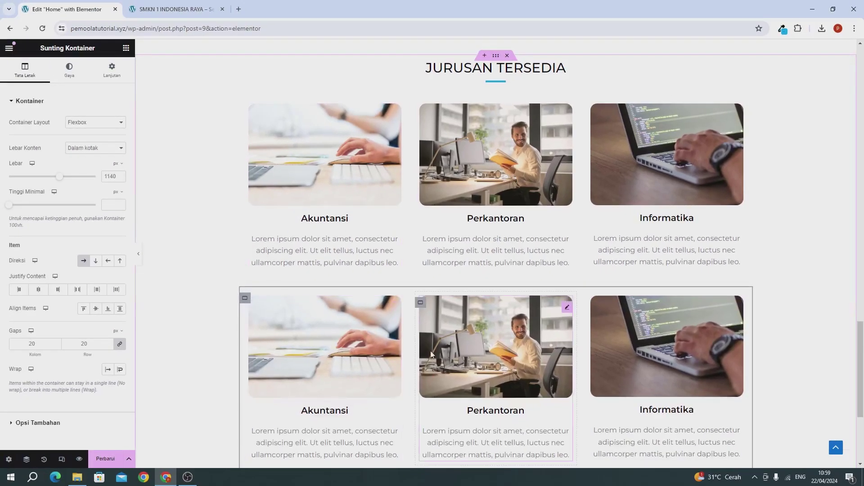
scroll(399, 373, "down", 1)
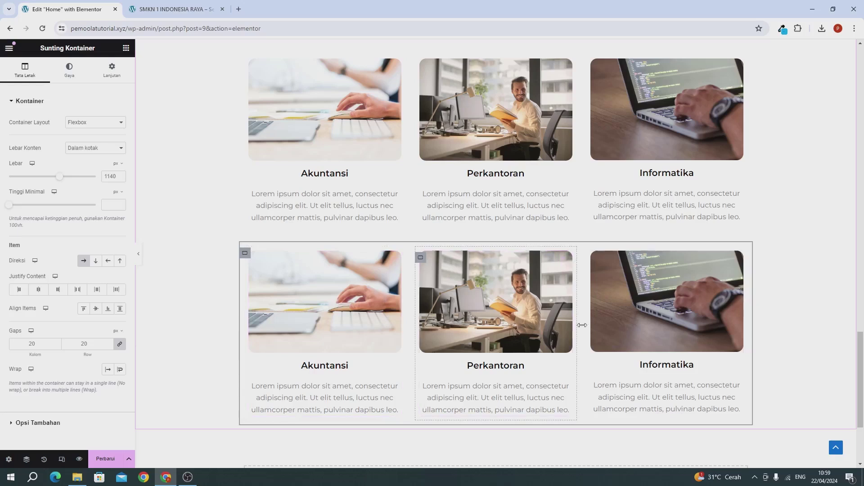
left_click(104, 458)
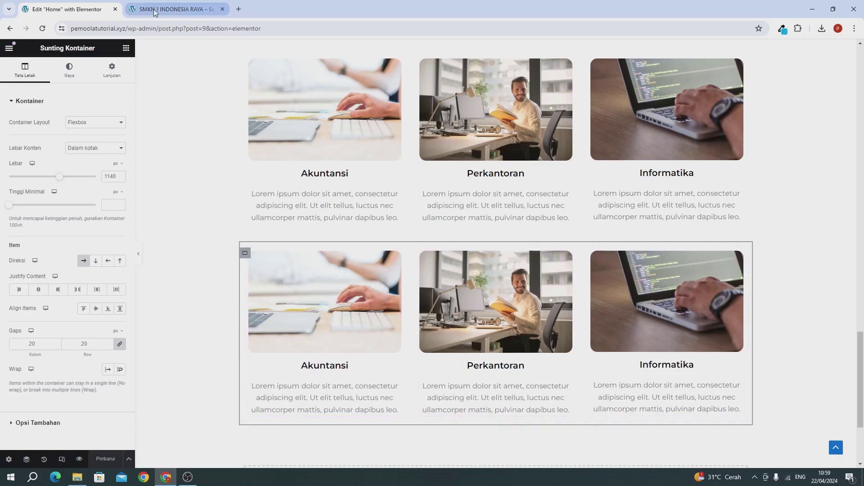
left_click(176, 9)
Reload the live home page and scroll to inspect both JURUSAN TERSEDIA card rows
left_click(42, 29)
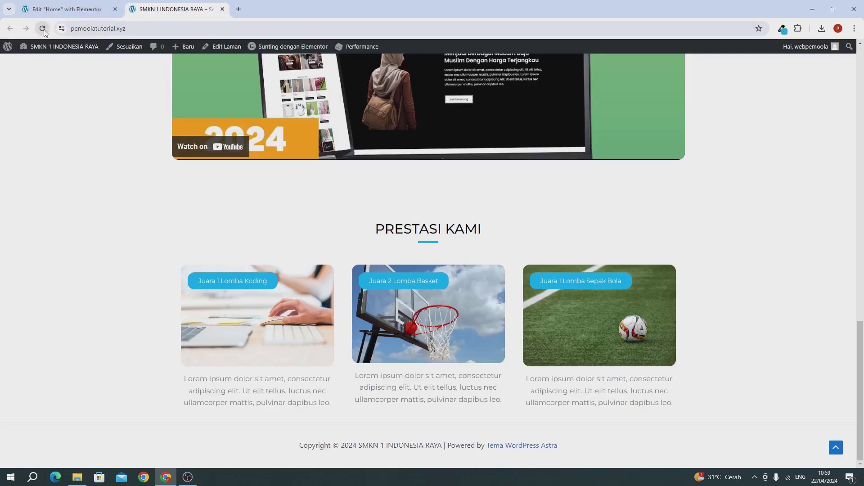
scroll(60, 144, "down", 8)
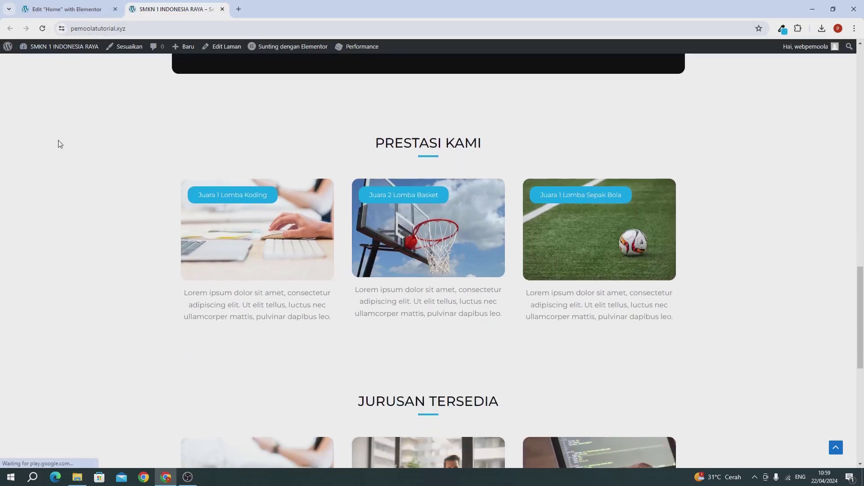
scroll(176, 259, "down", 2)
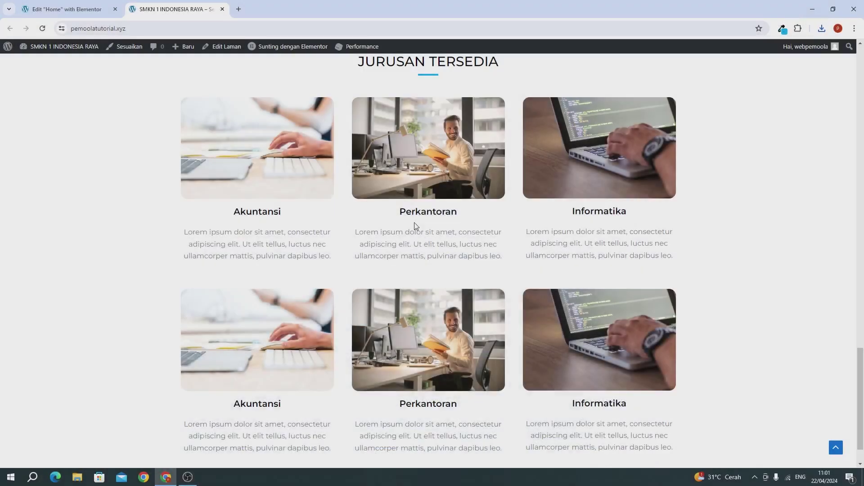
scroll(417, 226, "down", 1)
scroll(416, 227, "up", 7)
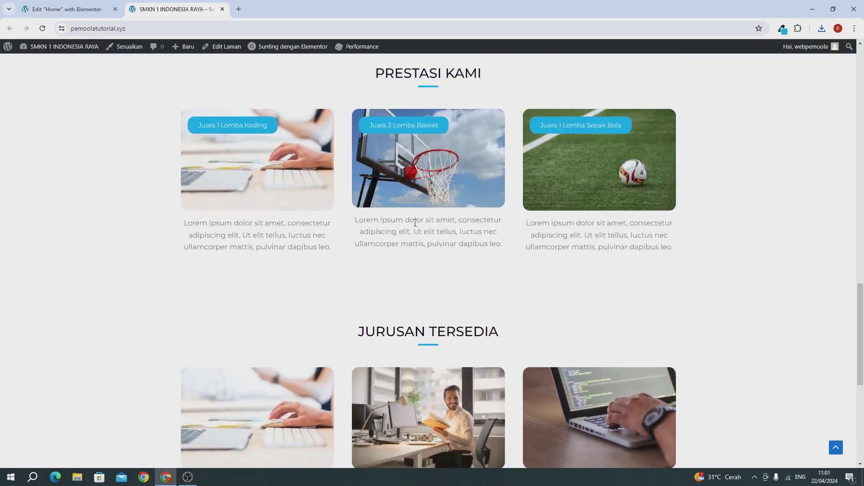
scroll(415, 224, "up", 3)
scroll(414, 225, "down", 4)
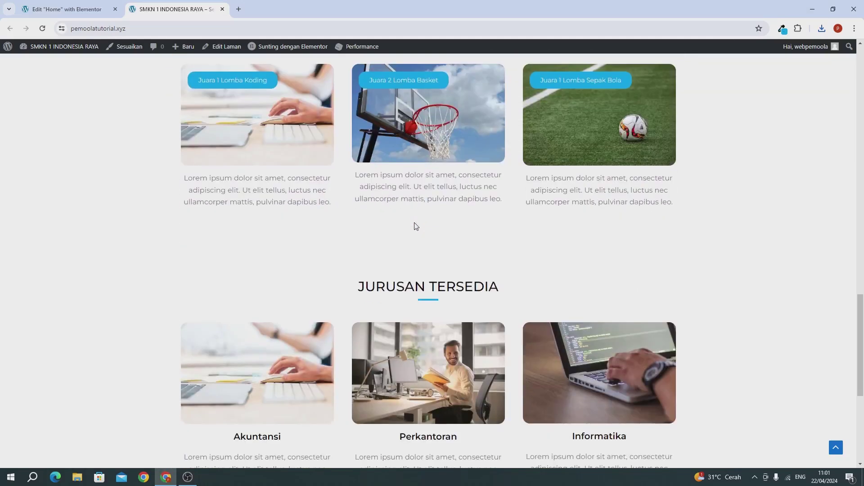
scroll(423, 234, "down", 4)
scroll(439, 299, "down", 2)
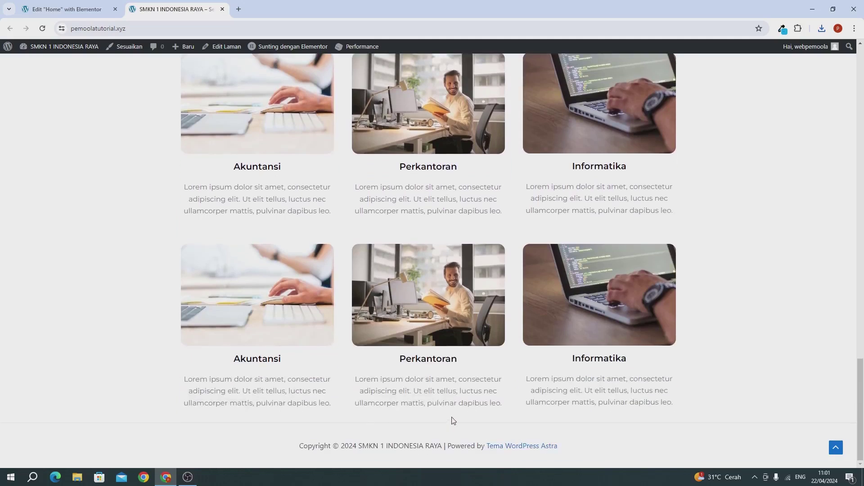
Copy the JURUSAN TERSEDIA section with its three program cards
left_click(65, 14)
scroll(306, 247, "down", 2)
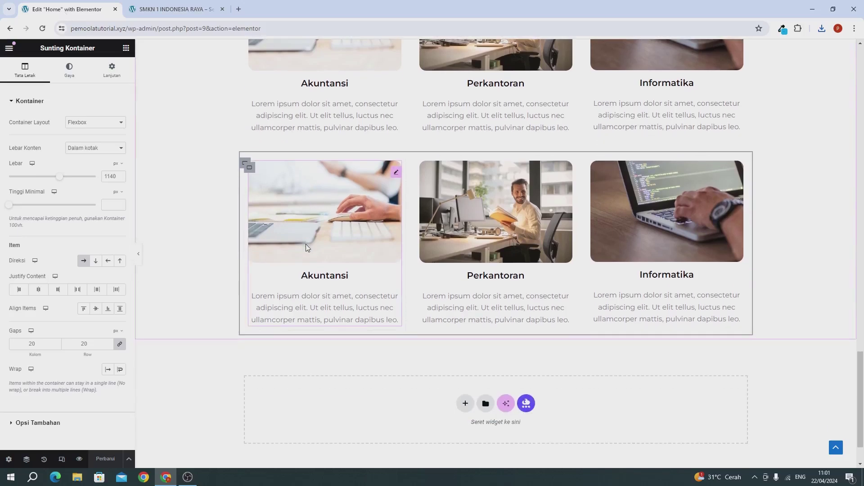
scroll(306, 247, "down", 1)
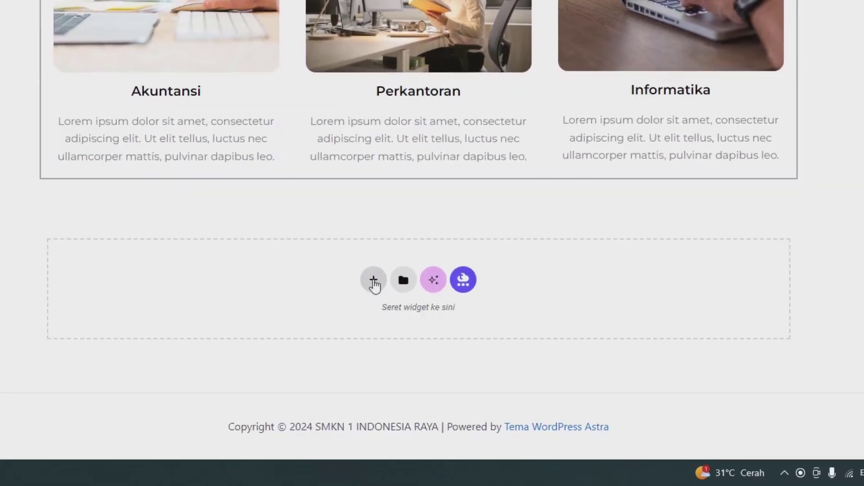
scroll(375, 280, "up", 5)
scroll(375, 279, "up", 1)
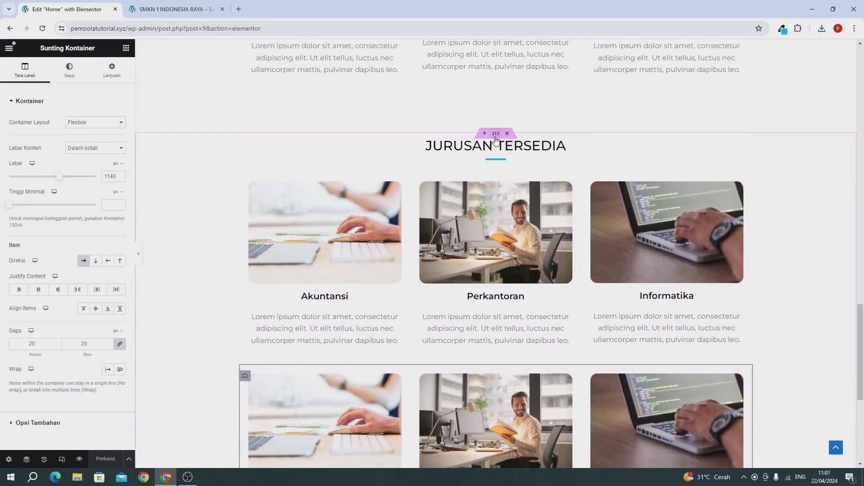
right_click(496, 135)
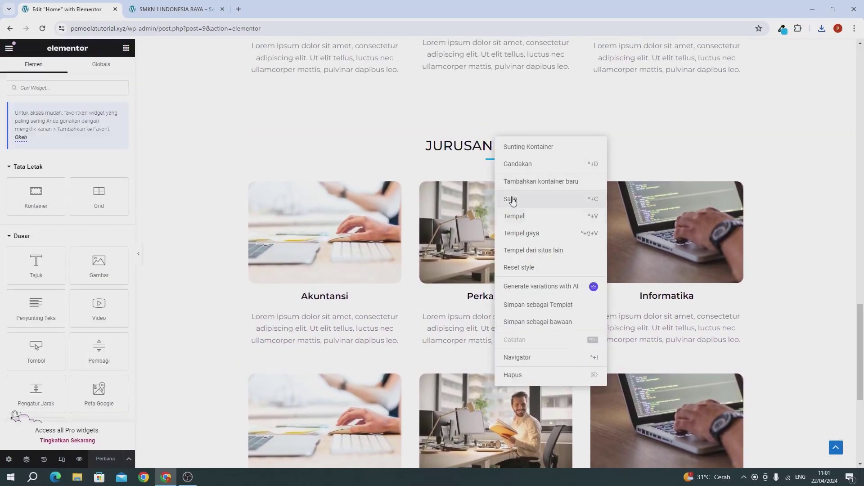
left_click(513, 198)
Paste the copied section into the empty area at the bottom of the Home page
scroll(496, 195, "down", 4)
scroll(496, 195, "down", 2)
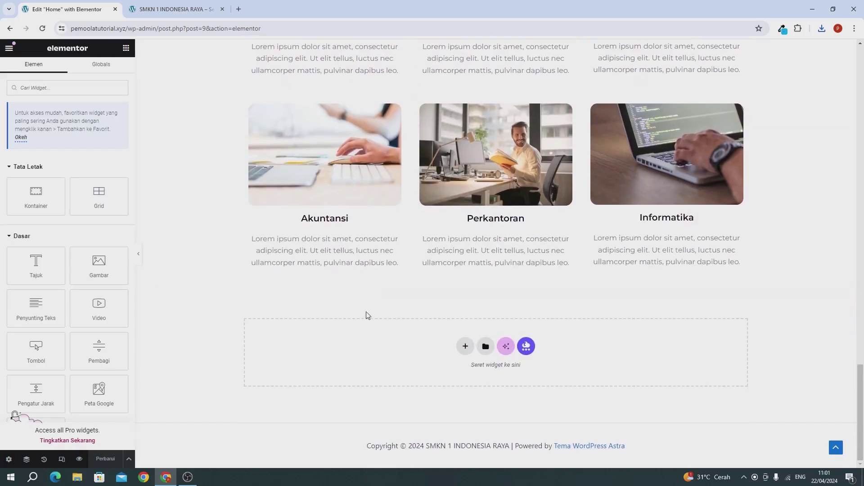
right_click(377, 361)
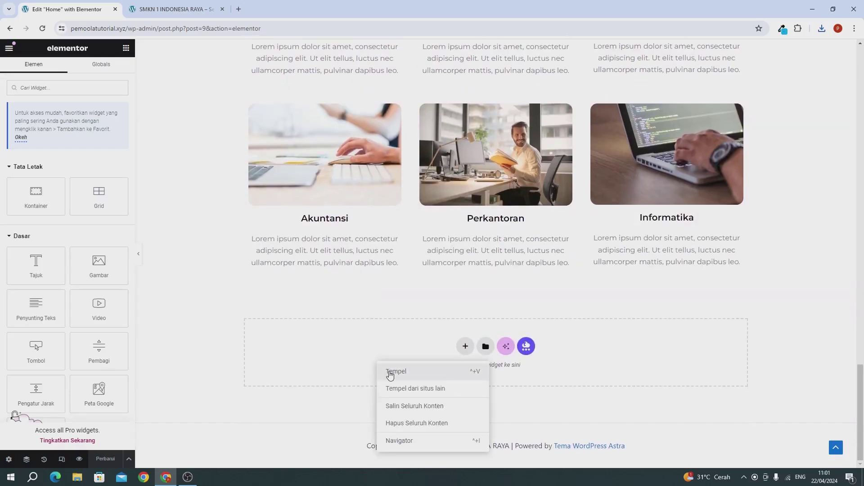
left_click(389, 375)
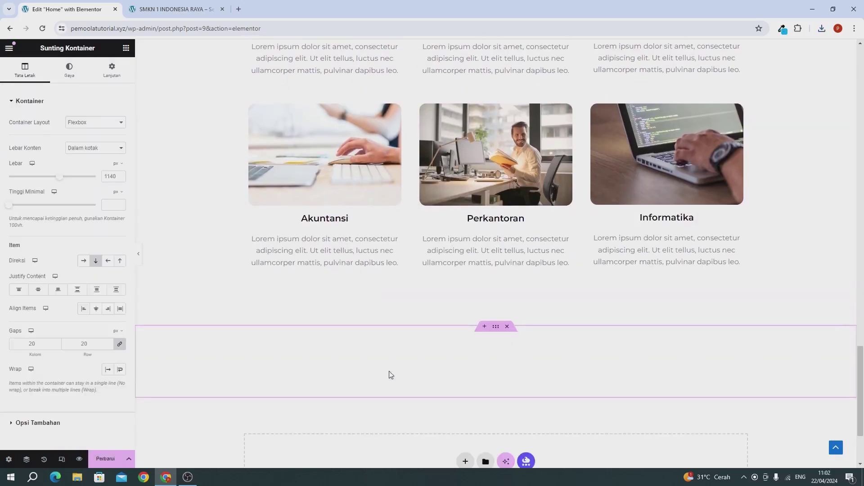
scroll(466, 352, "down", 2)
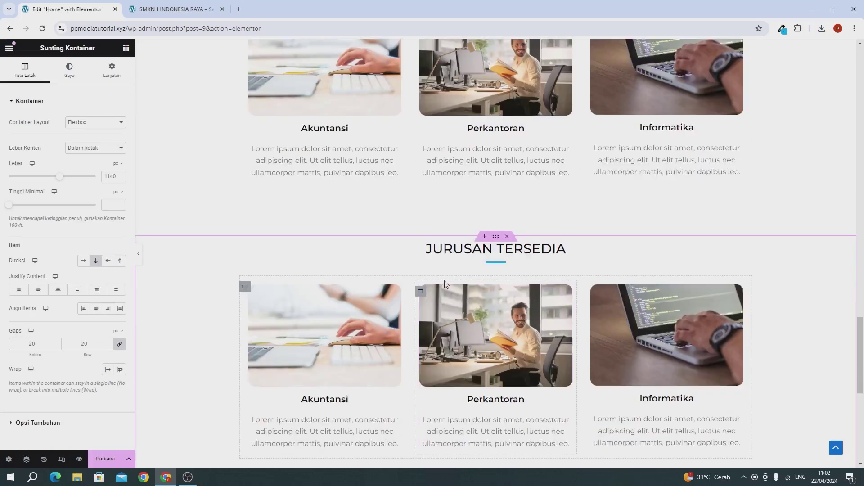
Change the pasted section's heading text to GALLERY
left_click(441, 249)
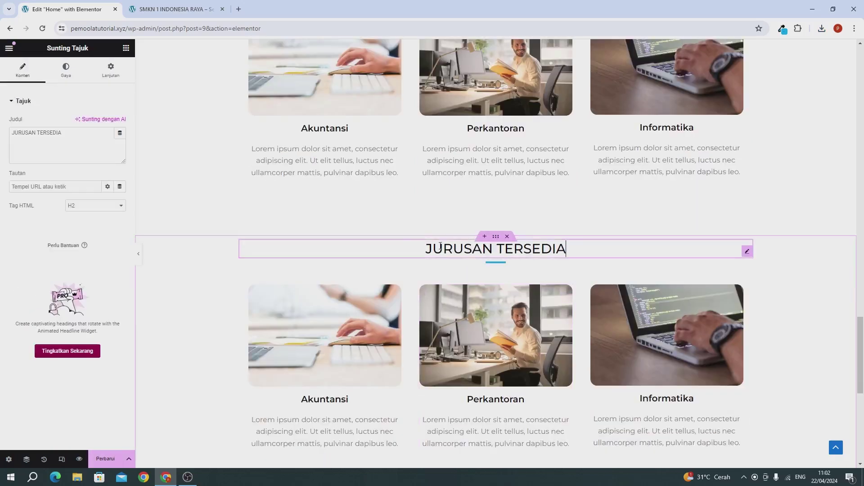
triple_click(83, 143)
type("g")
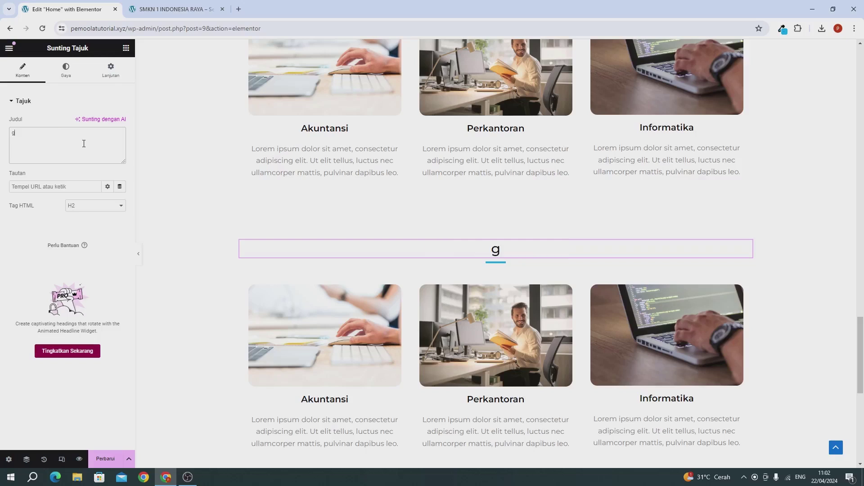
type("G")
key("BackSpace")
key("BackSpace")
type("GALLERY")
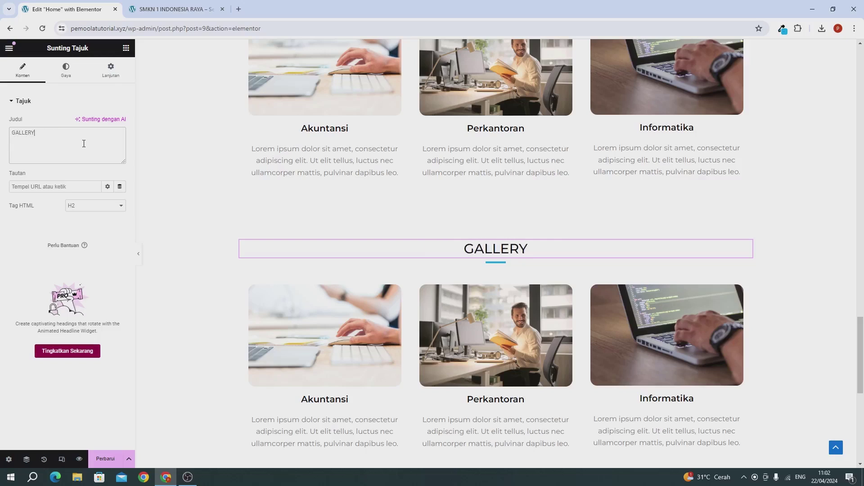
Delete the program card rows beneath the GALLERY heading
scroll(469, 271, "down", 2)
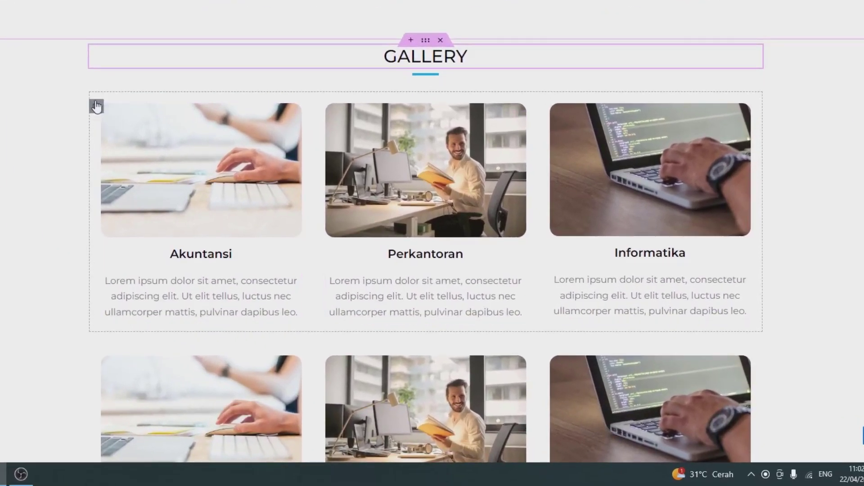
left_click(96, 106)
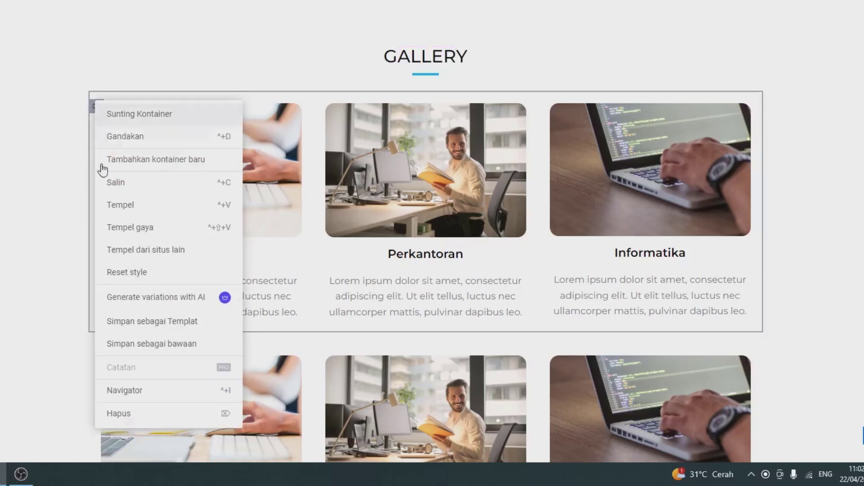
left_click(134, 414)
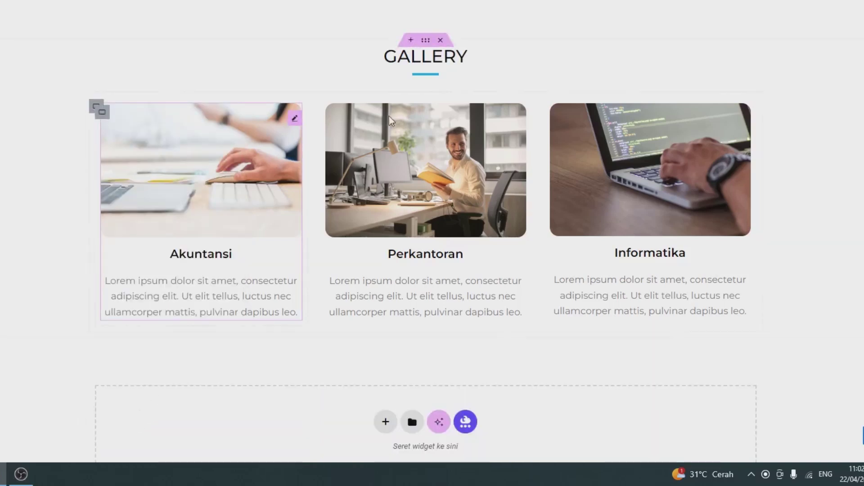
right_click(93, 106)
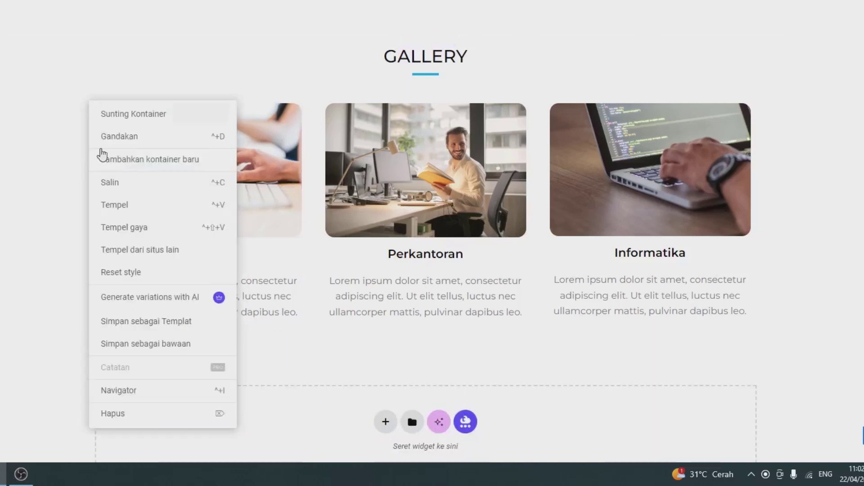
left_click(116, 416)
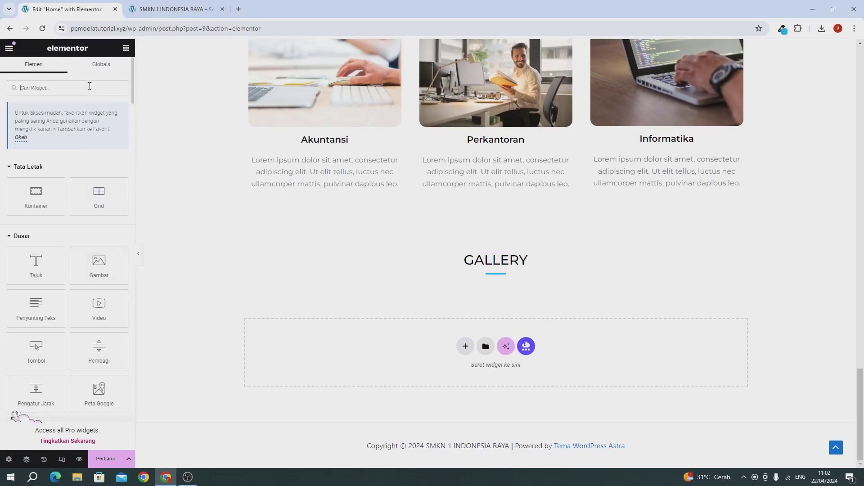
Search widgets for 'GALL' and place a Galeri Dasar (Basic Gallery) widget under the GALLERY heading
left_click(89, 85)
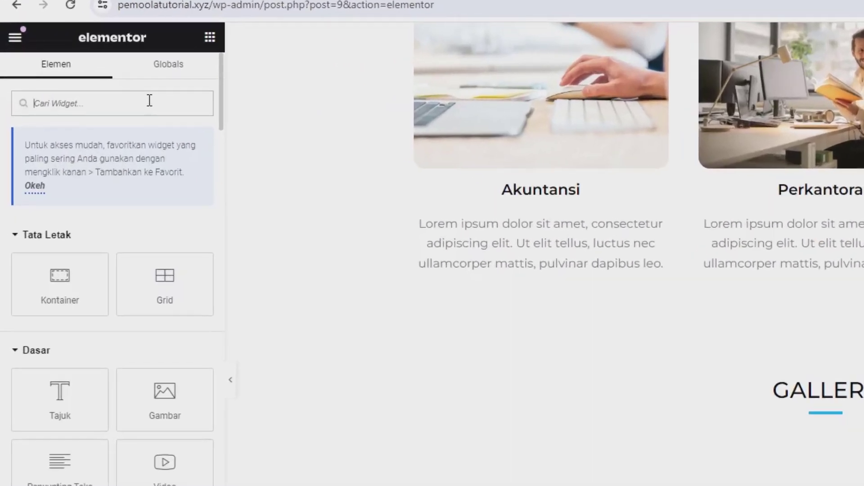
type("GALL")
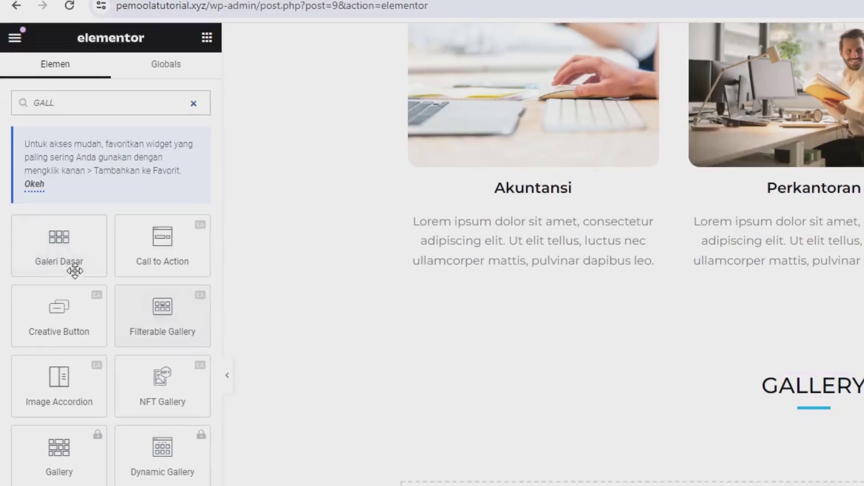
left_click_drag(74, 271, 832, 403)
left_click_drag(505, 270, 498, 240)
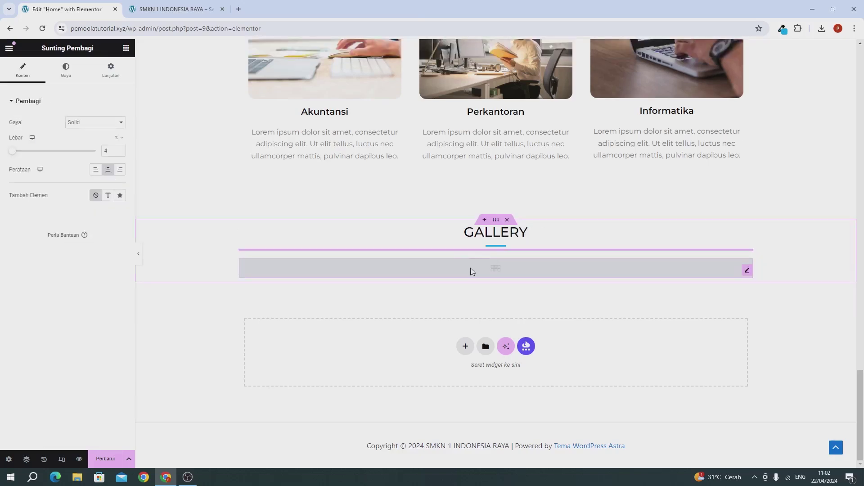
left_click(471, 272)
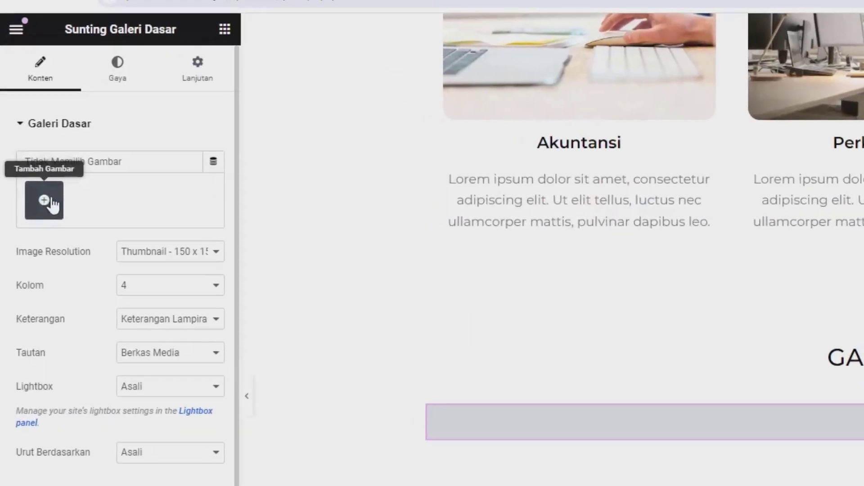
Upload four downloaded JPG photos into the gallery's media dialog
left_click(49, 194)
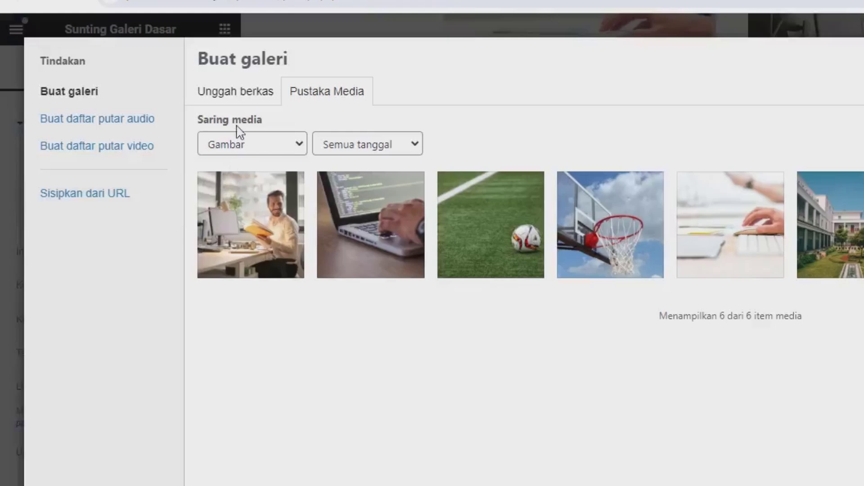
left_click(235, 96)
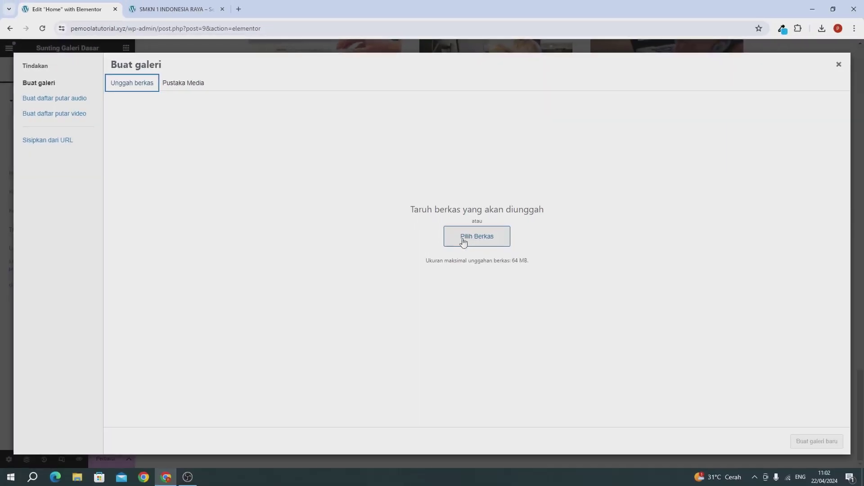
left_click(822, 28)
left_click_drag(720, 74, 657, 144)
left_click_drag(716, 99, 657, 189)
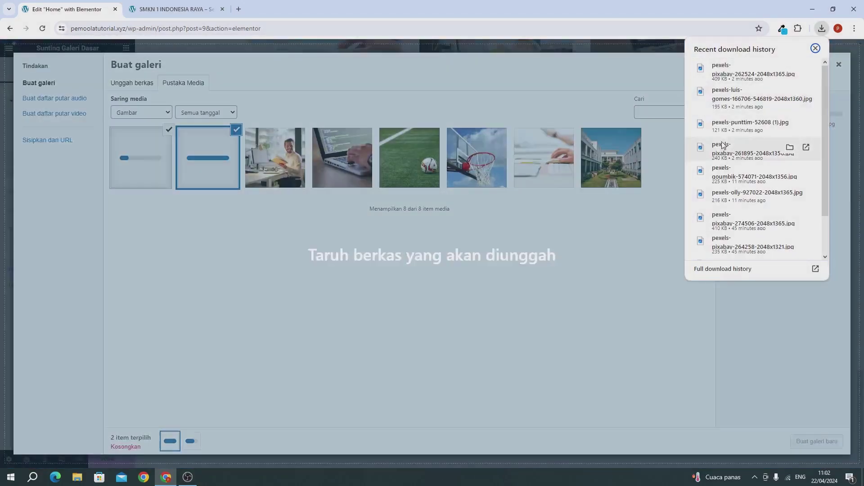
left_click_drag(749, 122, 652, 208)
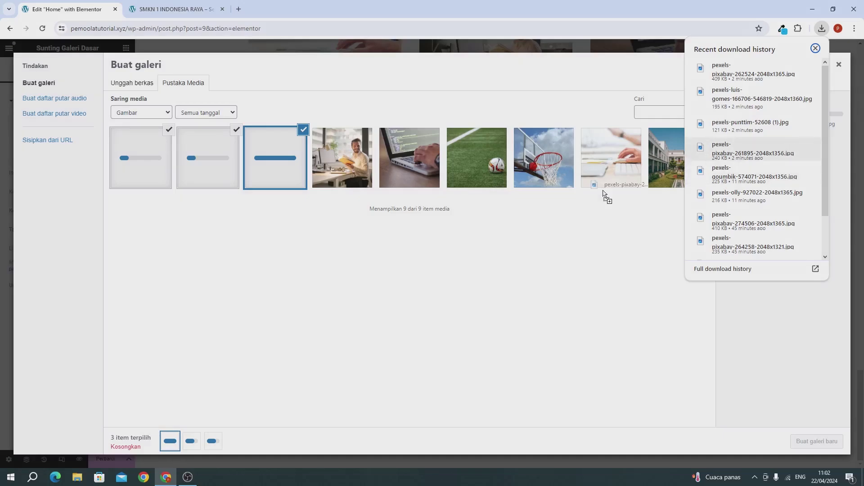
left_click_drag(788, 149, 332, 270)
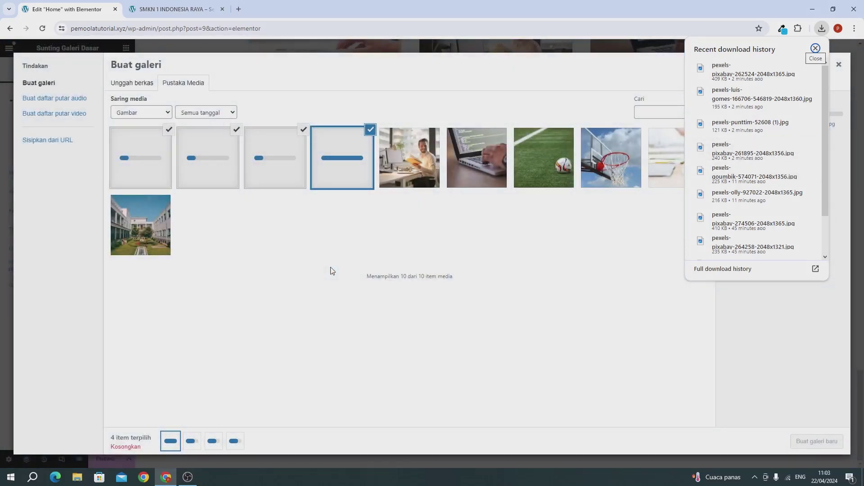
left_click(331, 269)
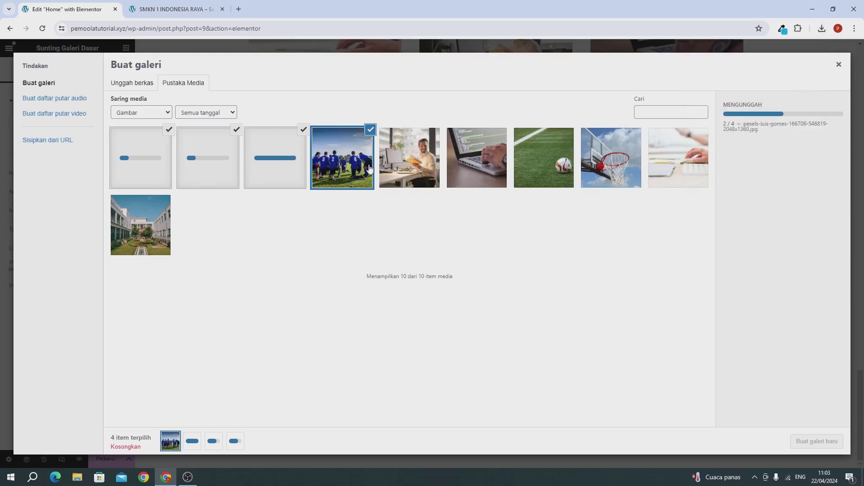
Select eight images, including desk, laptop coding, soccer ball and basketball hoop, and create the gallery
left_click(398, 157)
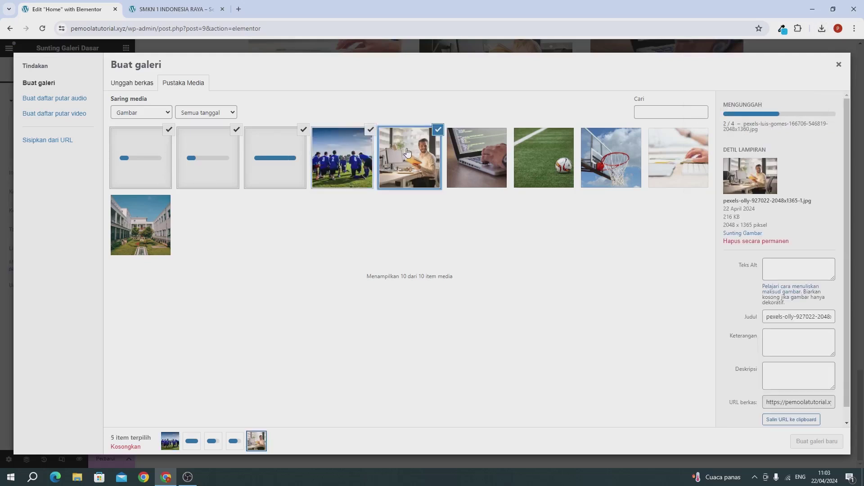
left_click(470, 158)
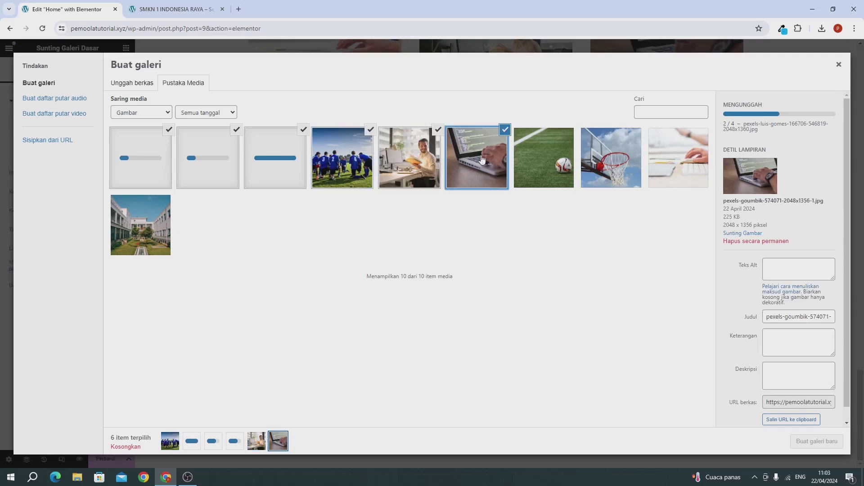
left_click(540, 175)
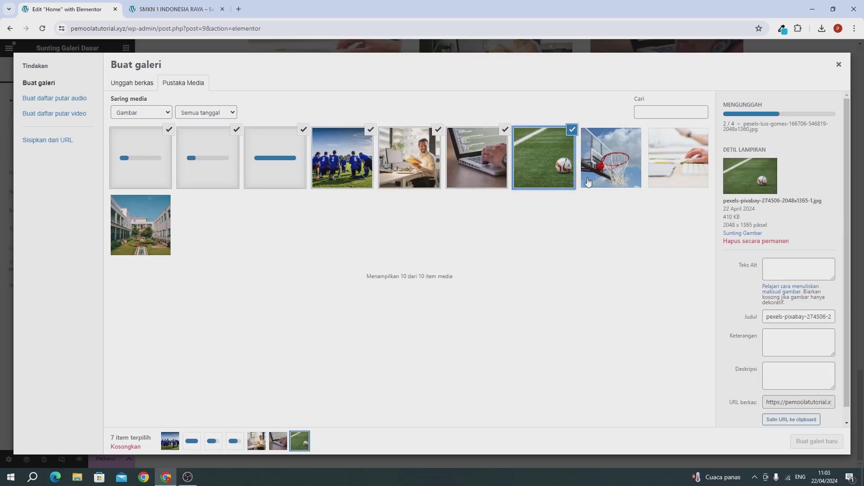
left_click(628, 166)
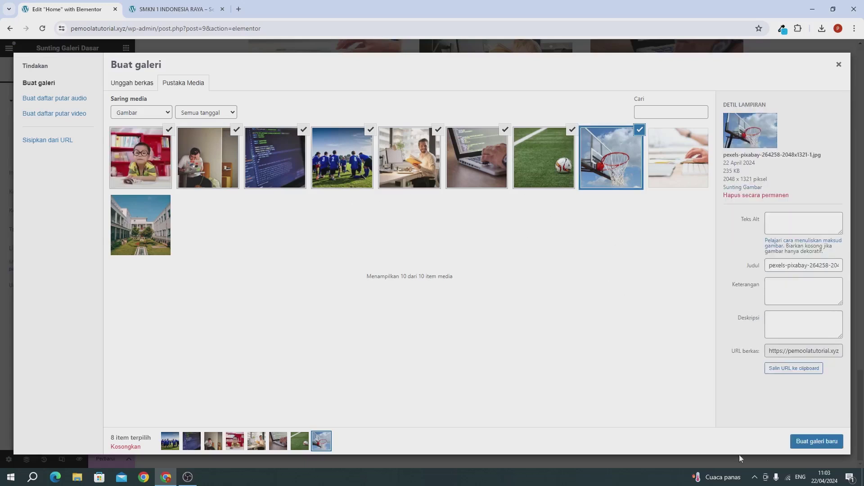
left_click(818, 442)
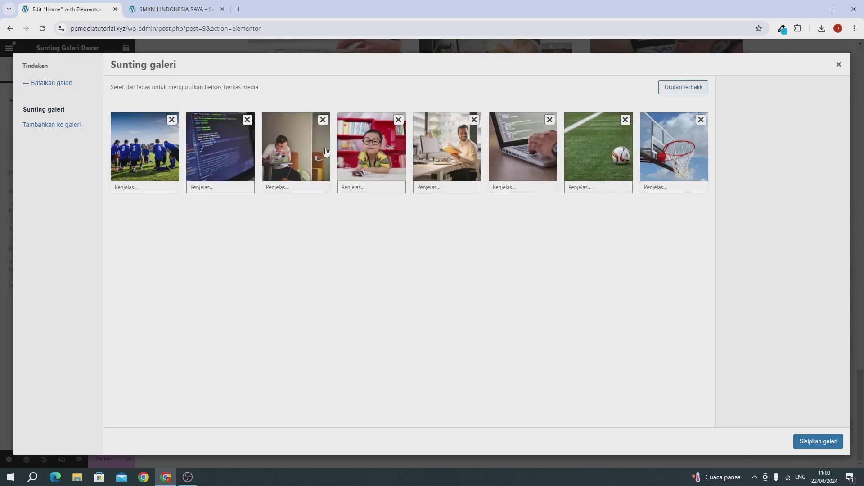
Insert the eight-image gallery at Full image resolution and show its Style settings
left_click(815, 443)
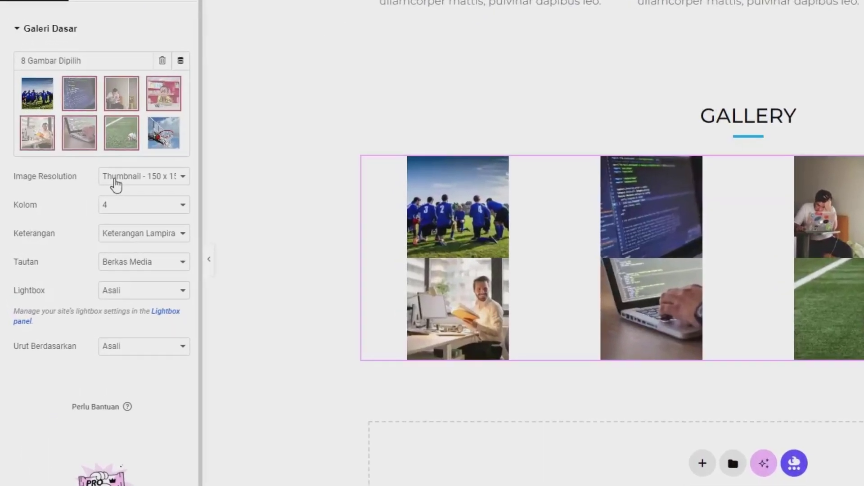
left_click(77, 201)
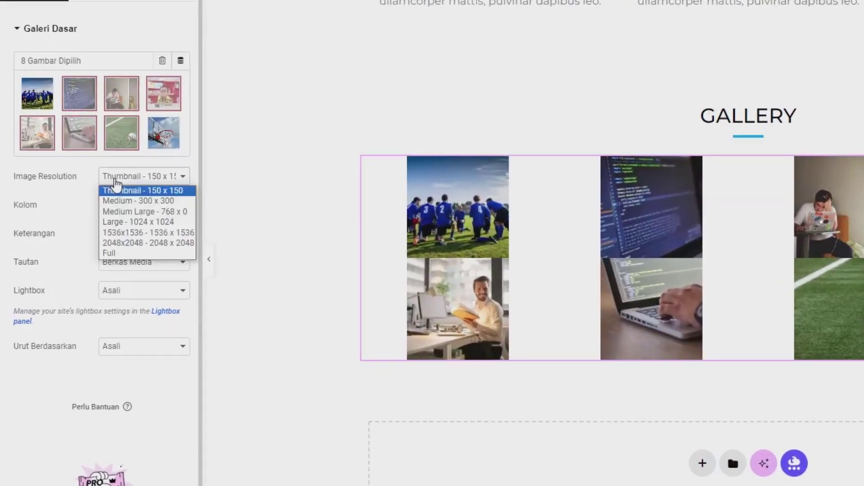
left_click(126, 255)
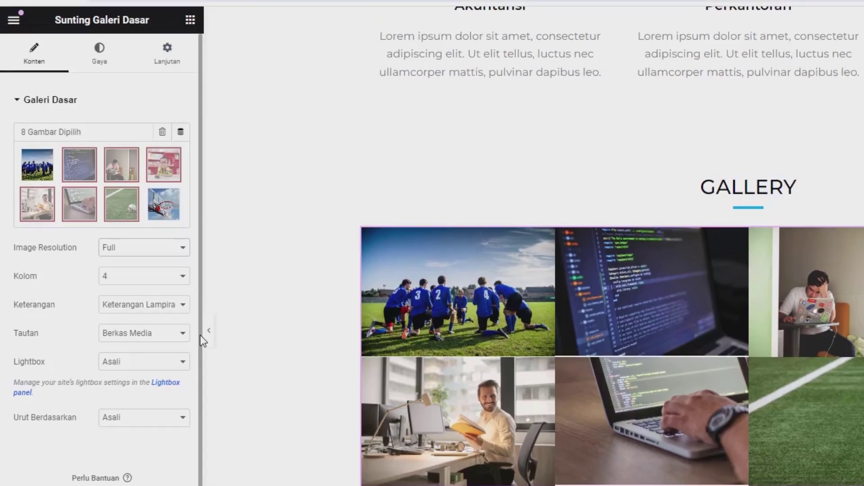
left_click(93, 67)
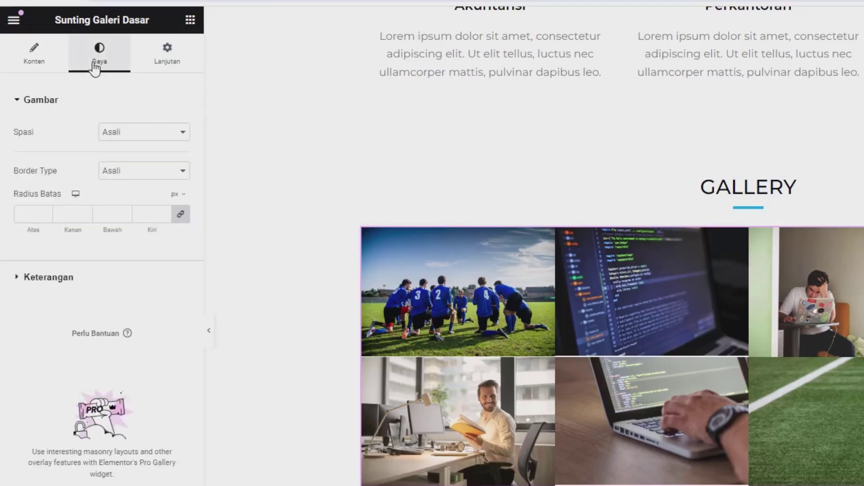
Give the gallery images custom 6 px spacing and 25 border radius, and save
left_click(112, 134)
left_click(115, 155)
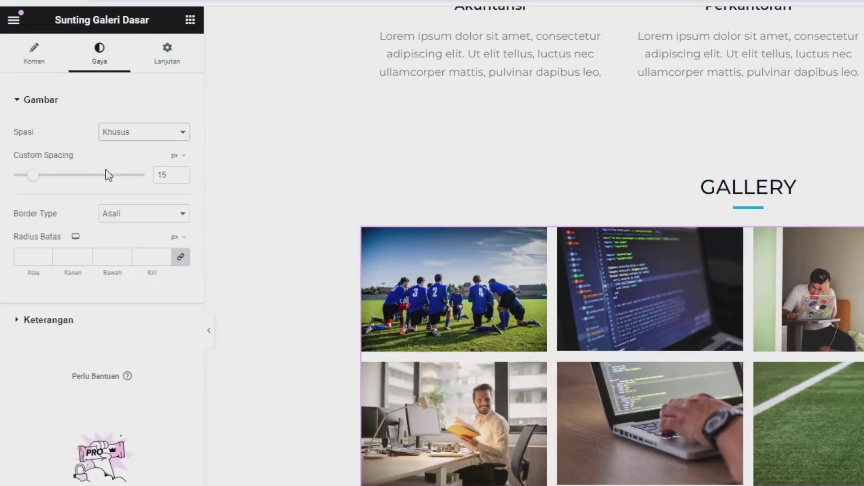
left_click_drag(33, 174, 20, 179)
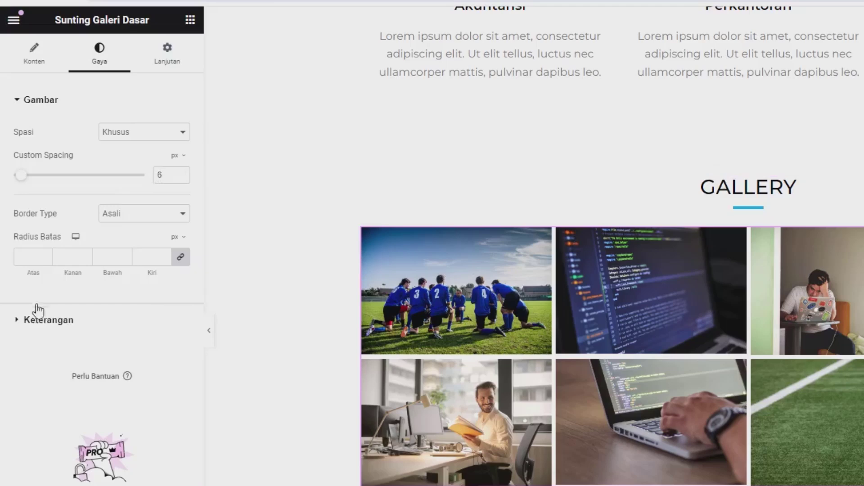
left_click(26, 254)
type("25")
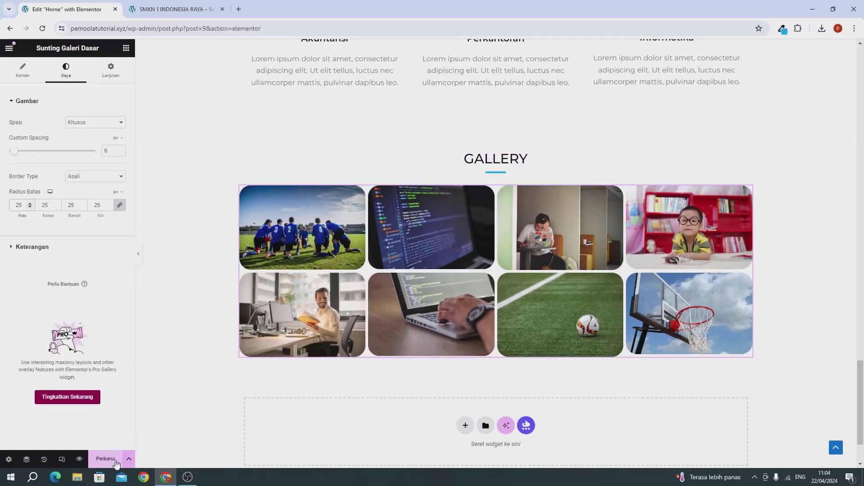
left_click(105, 458)
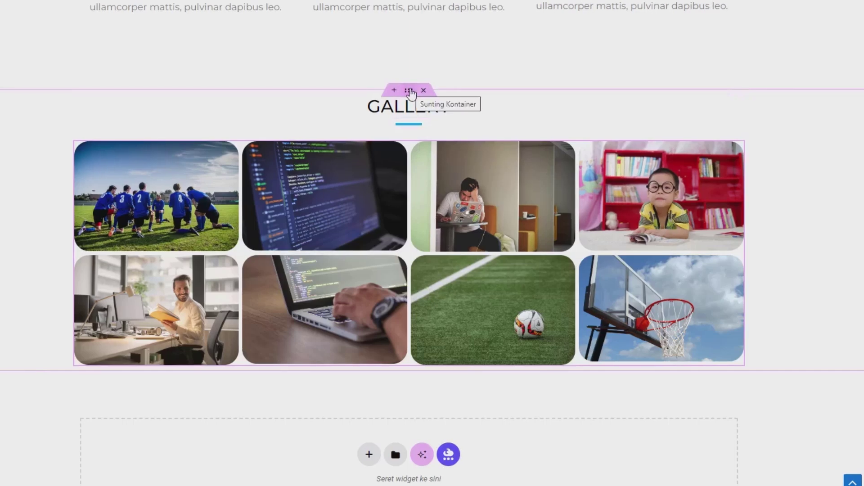
Set the gallery container's margins to 6% top and 7% bottom and save
left_click(410, 91)
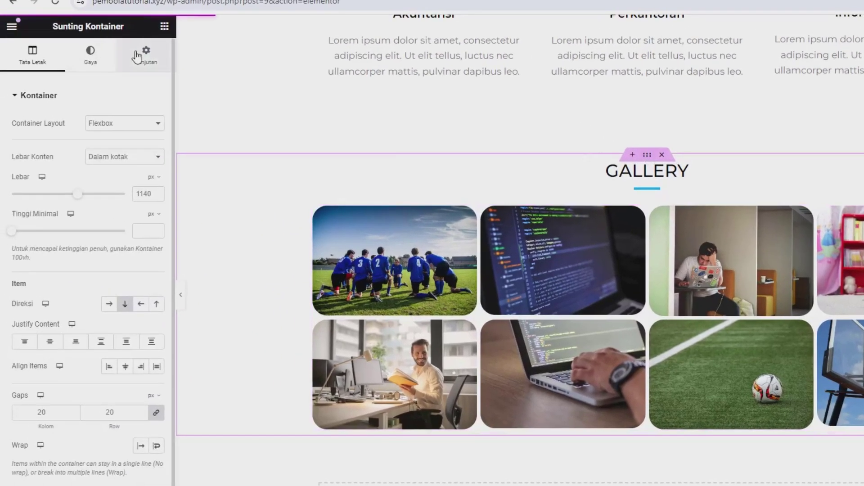
left_click(137, 57)
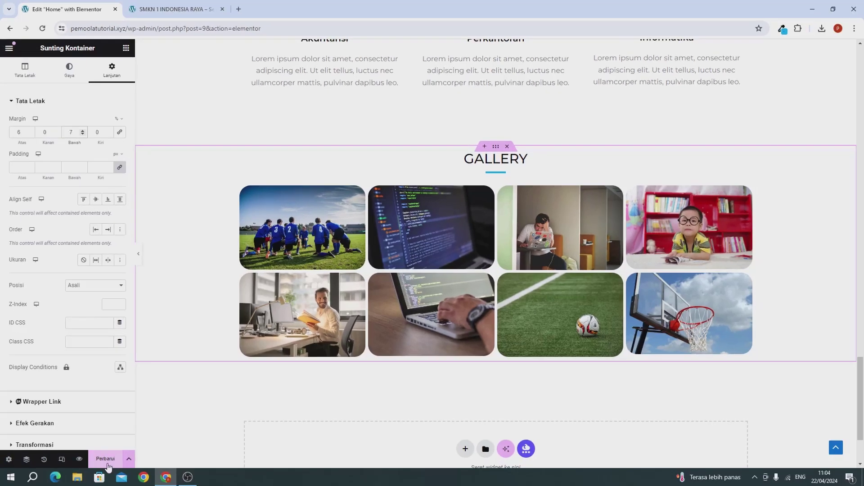
left_click(107, 459)
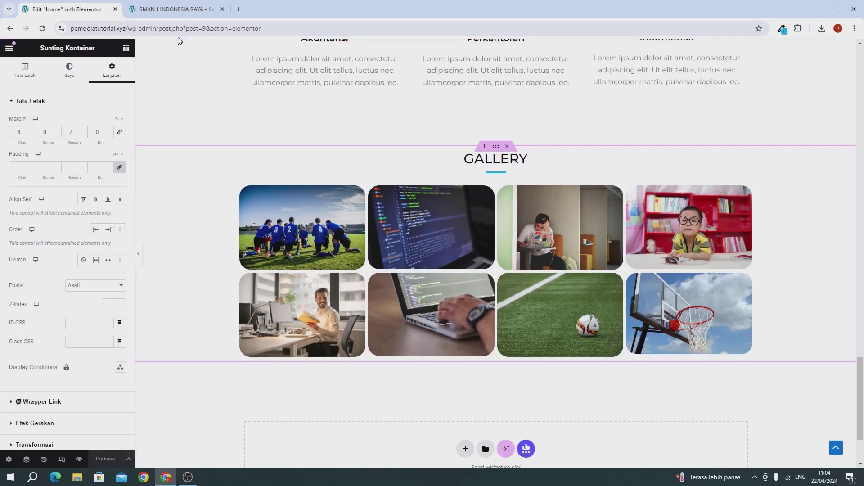
left_click(172, 11)
Reload the live Home page and check the spaced, rounded eight-photo GALLERY grid
left_click(44, 28)
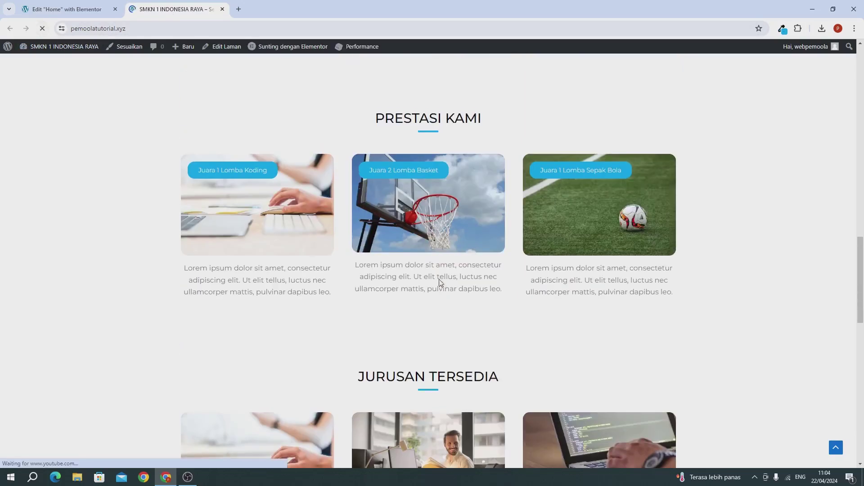
left_click_drag(860, 276, 808, 79)
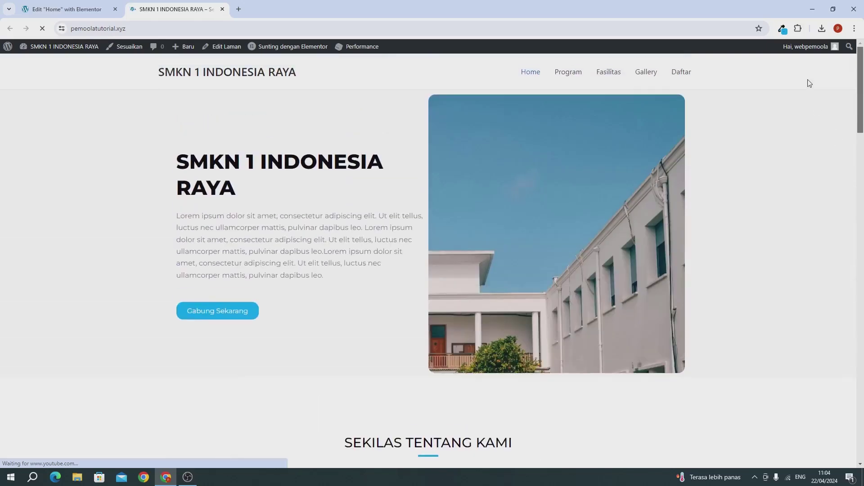
scroll(436, 263, "down", 1)
scroll(436, 270, "down", 15)
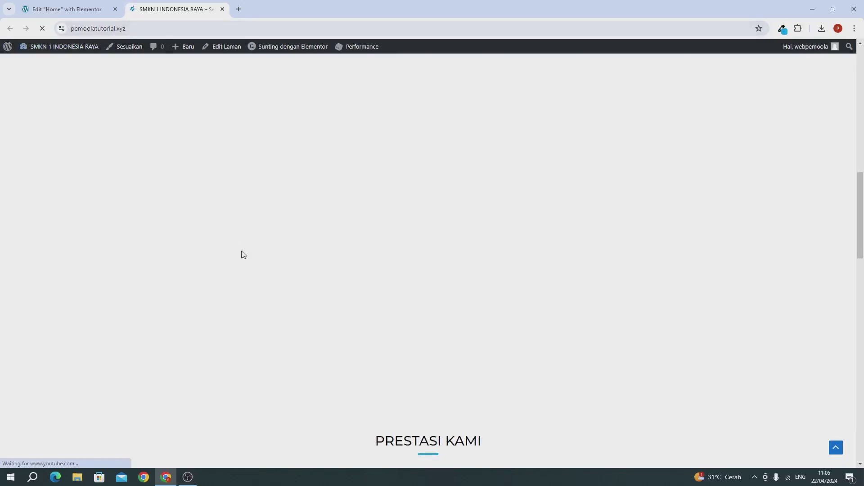
scroll(241, 252, "down", 15)
scroll(239, 276, "down", 3)
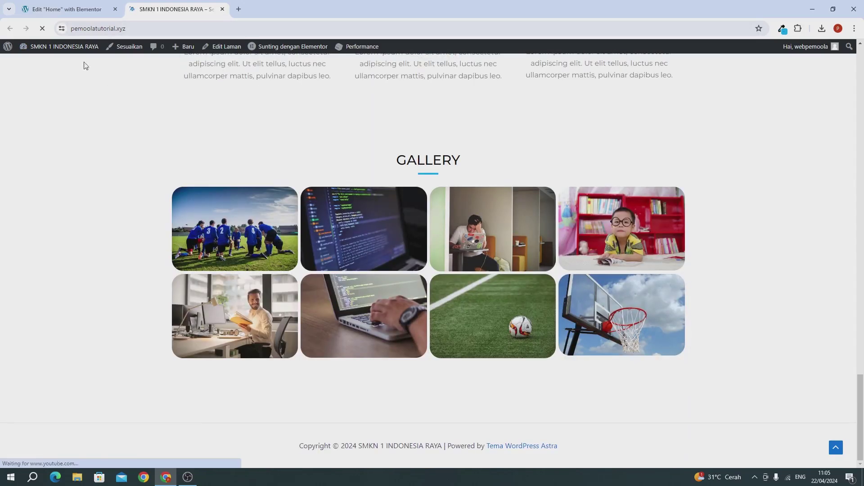
left_click(78, 9)
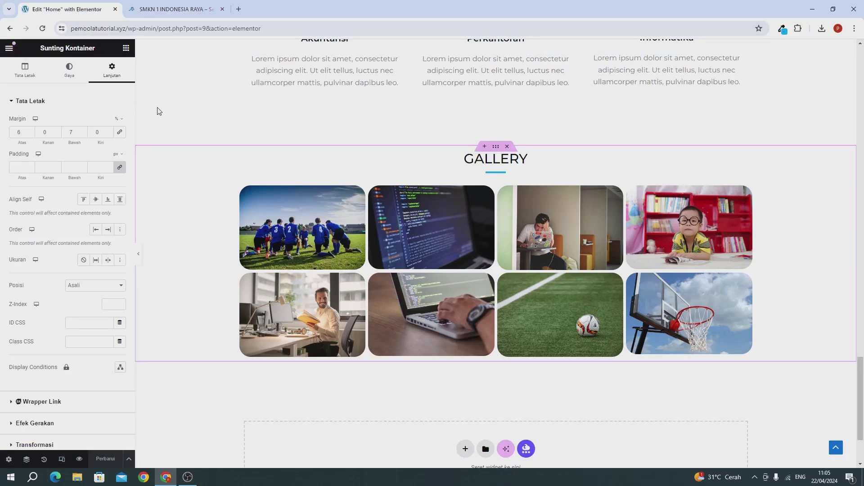
Scroll to the empty bottom section and open the template library from its folder icon
scroll(220, 120, "up", 8)
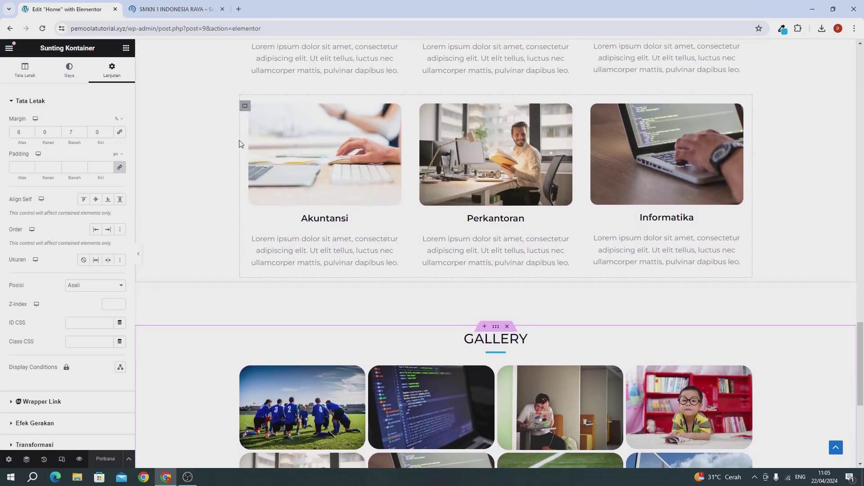
scroll(355, 184, "up", 4)
scroll(355, 183, "down", 15)
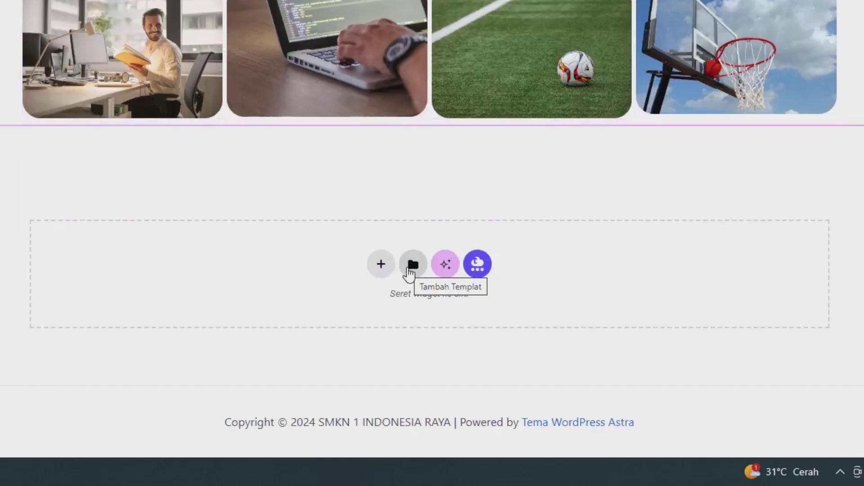
left_click(409, 271)
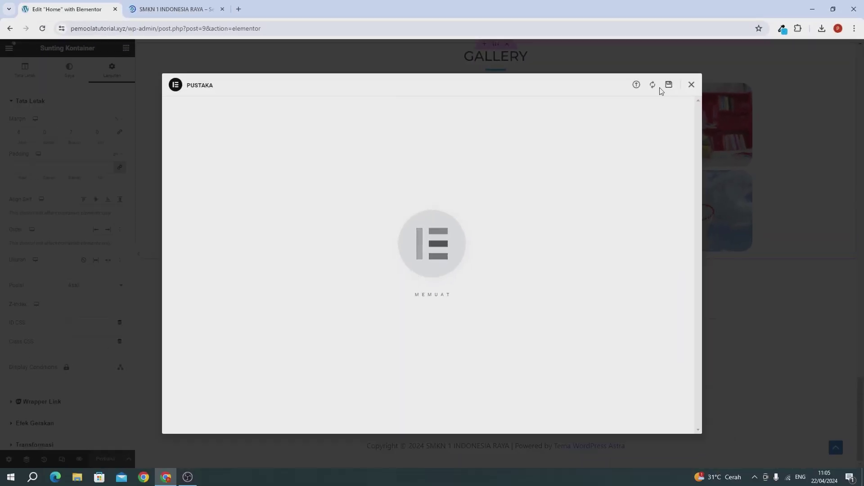
Save the Home page as library template 'HALAMAN HOME' and close the library
left_click(523, 148)
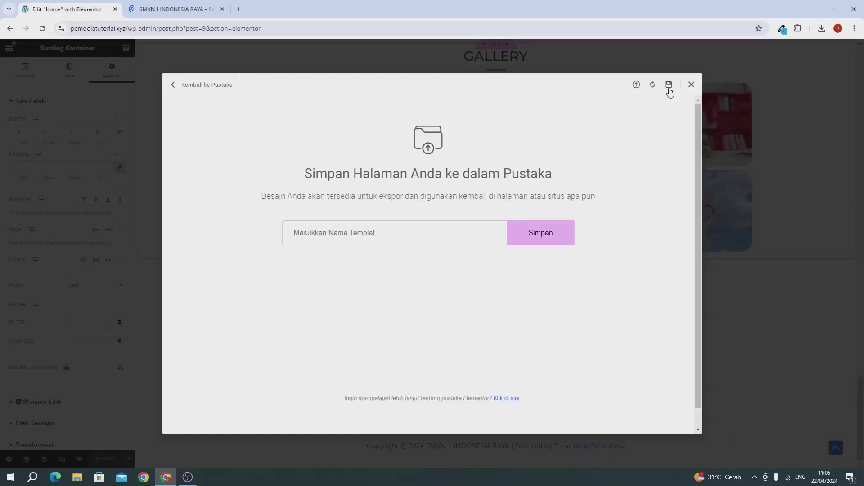
left_click(399, 232)
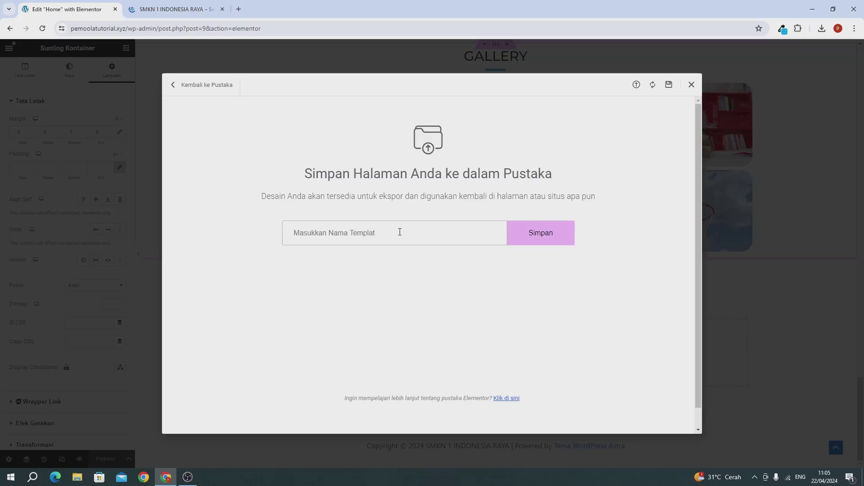
type("HALAMAN HOME")
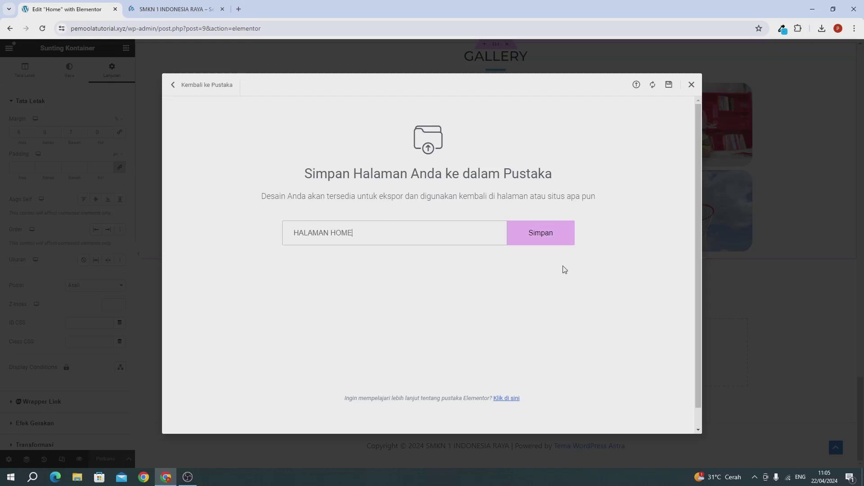
left_click(545, 231)
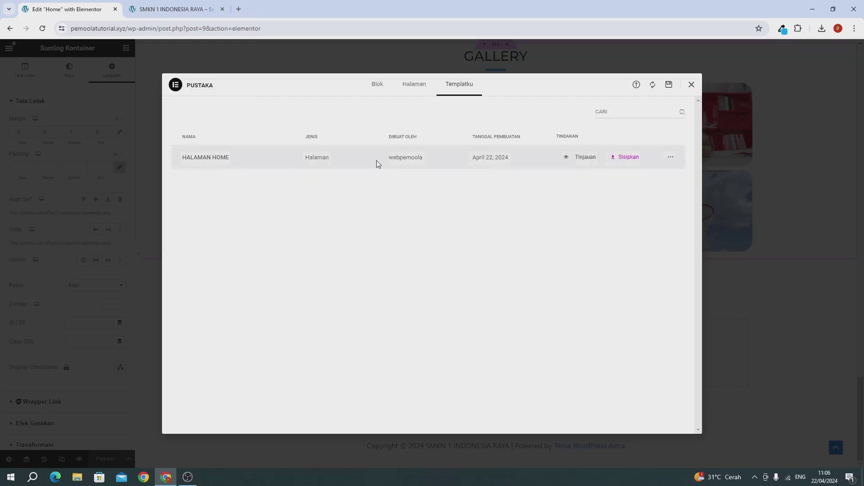
left_click(691, 86)
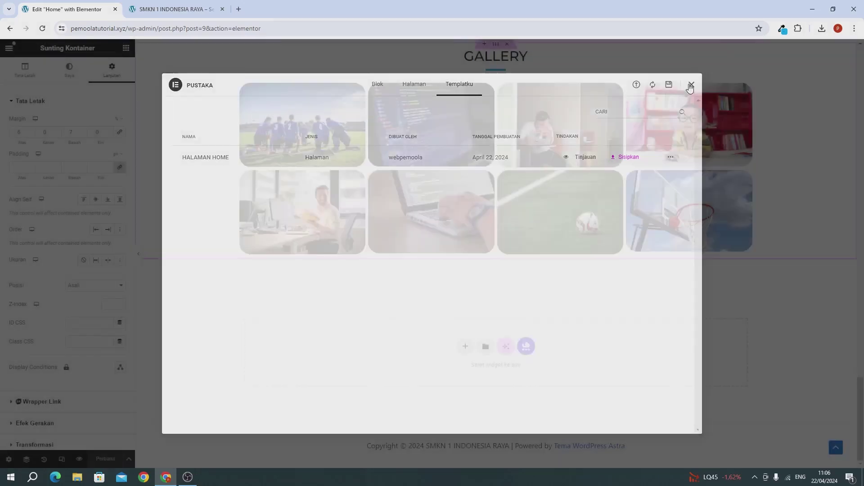
Close the Elementor tab and go from the Dashboard to Laman > Semua Laman
left_click(116, 10)
scroll(301, 189, "up", 7)
scroll(352, 177, "up", 15)
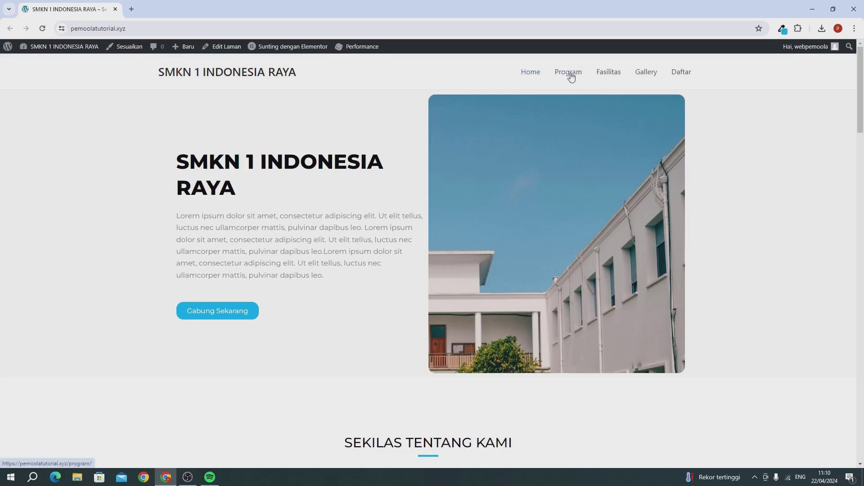
mouse_move(45, 51)
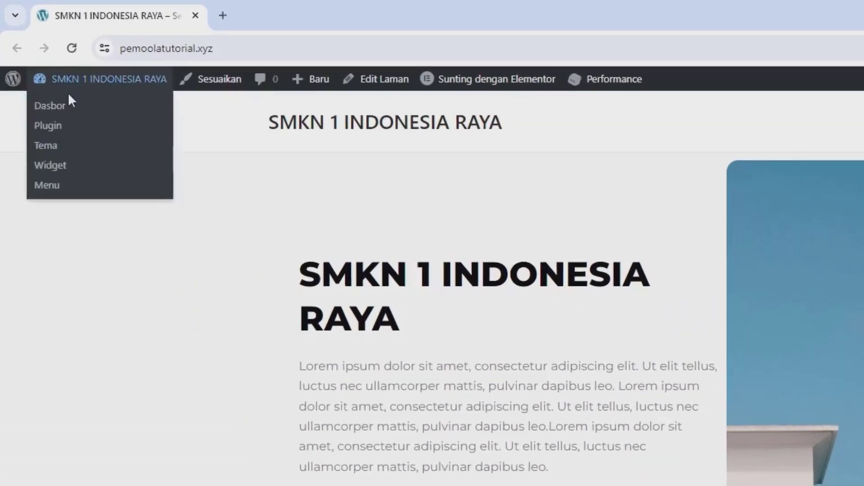
left_click(66, 108)
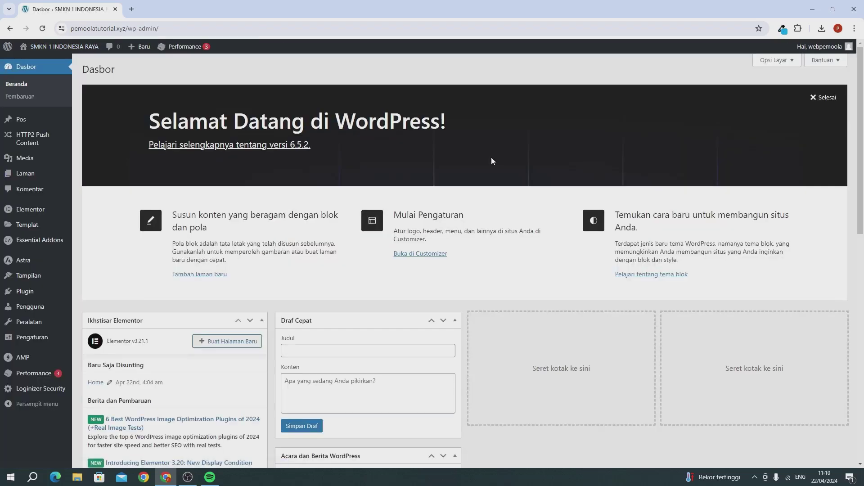
mouse_move(45, 181)
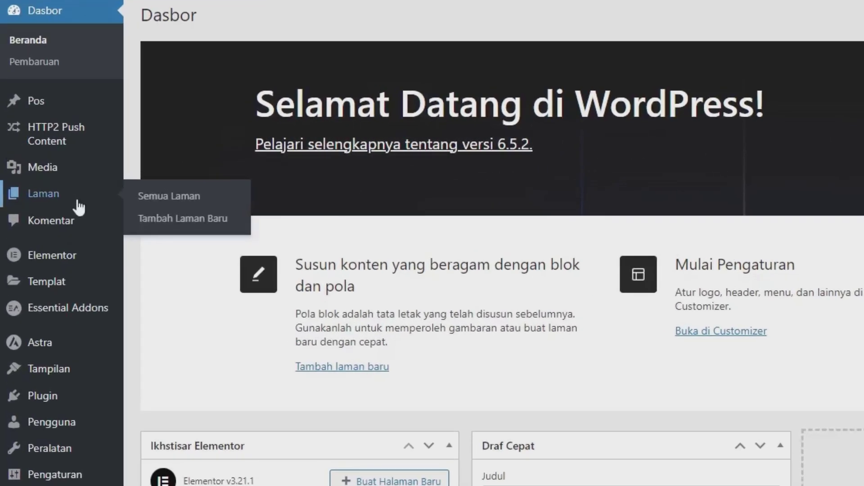
left_click(168, 196)
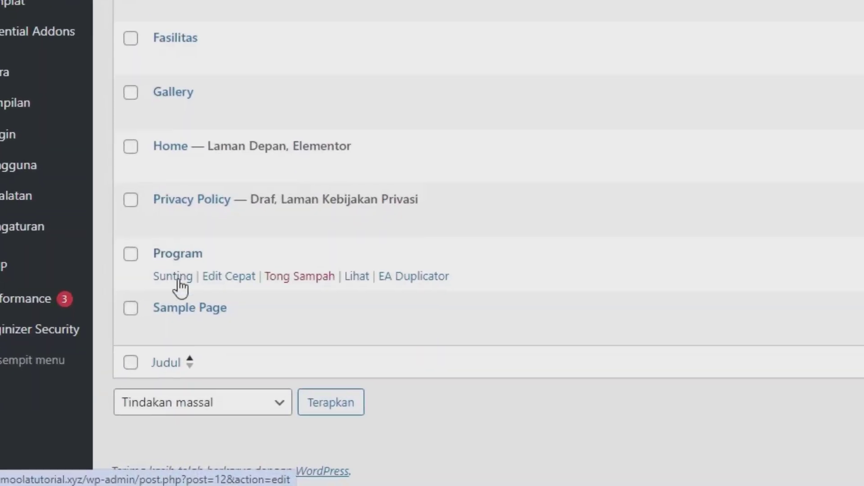
Open the Program page for editing and switch it to the Elementor editor
left_click(179, 279)
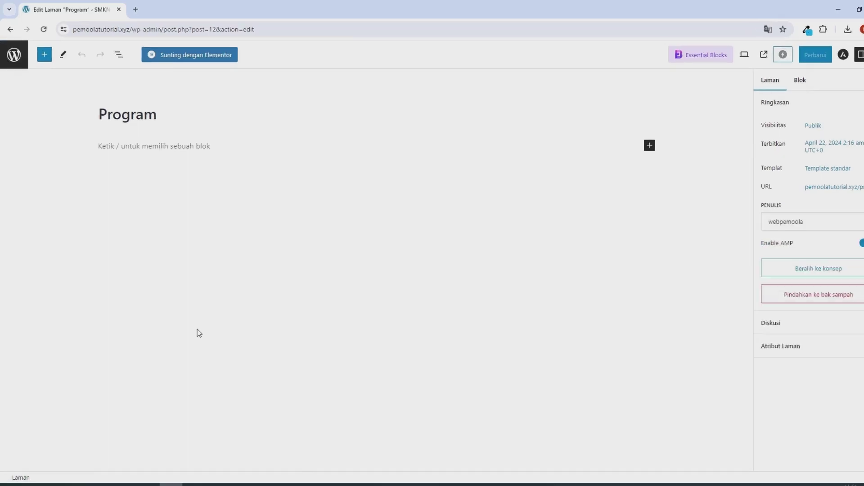
left_click(197, 56)
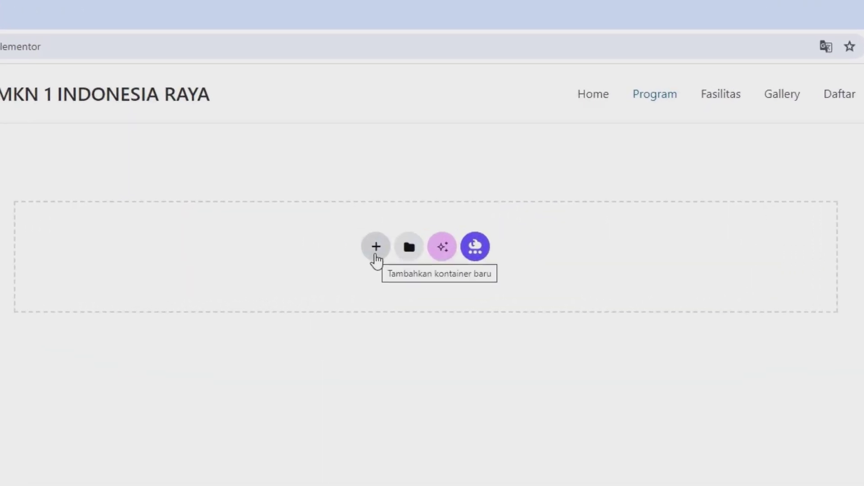
Add a single-column flexbox container with a minimum height of 35 vh
left_click(376, 259)
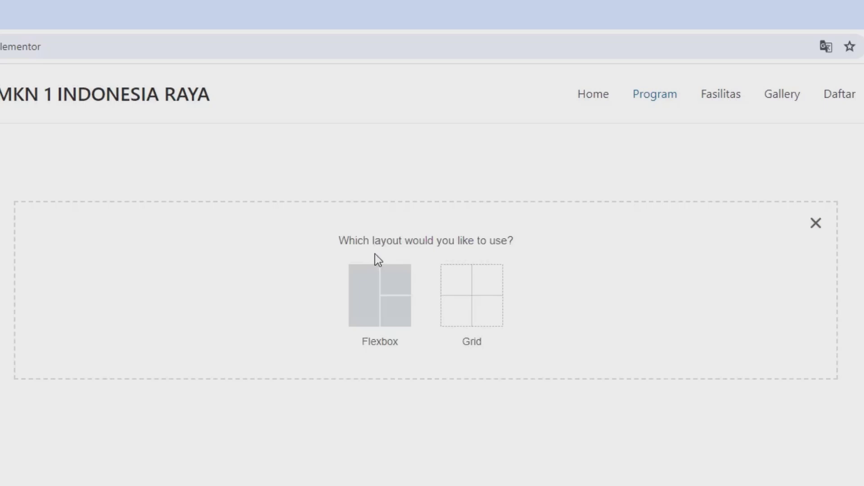
left_click(360, 289)
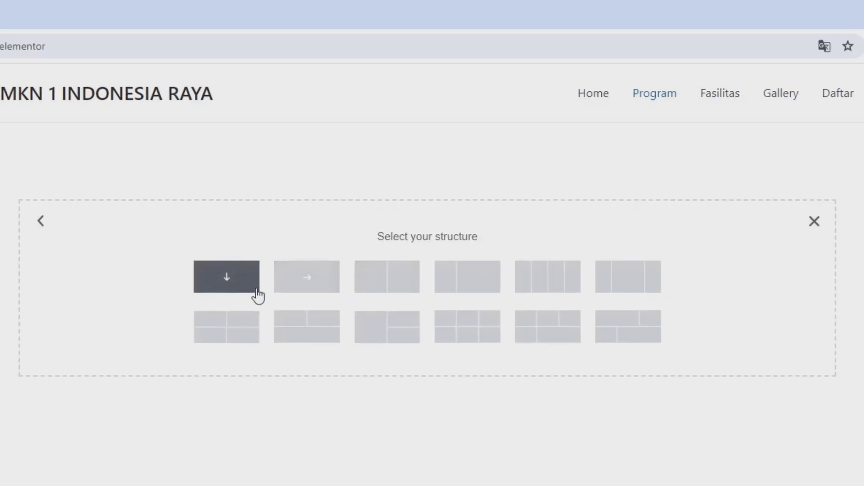
left_click(234, 286)
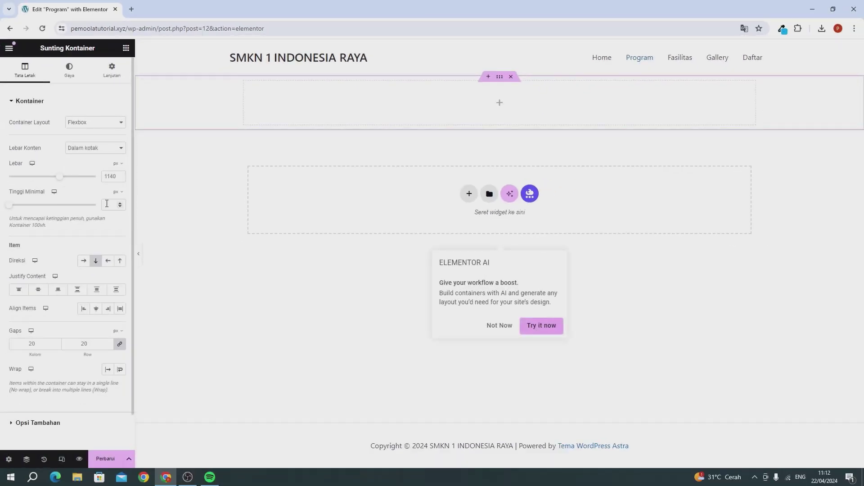
left_click(117, 192)
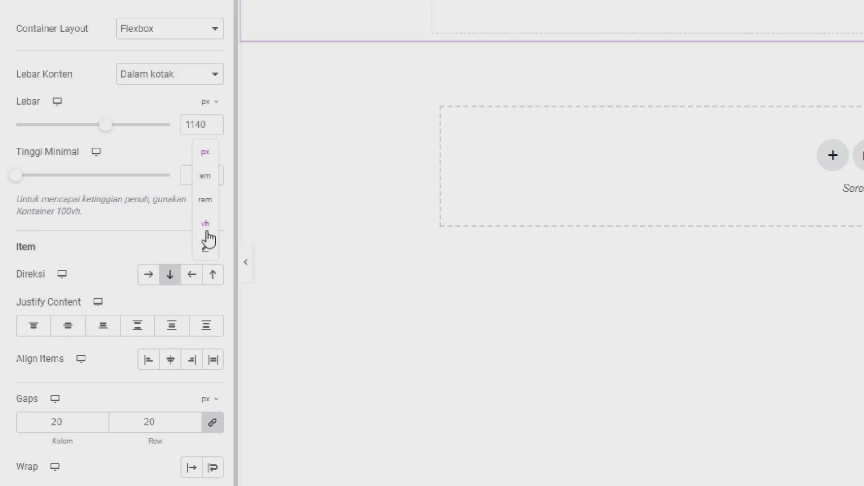
left_click(205, 224)
left_click(191, 178)
type("35")
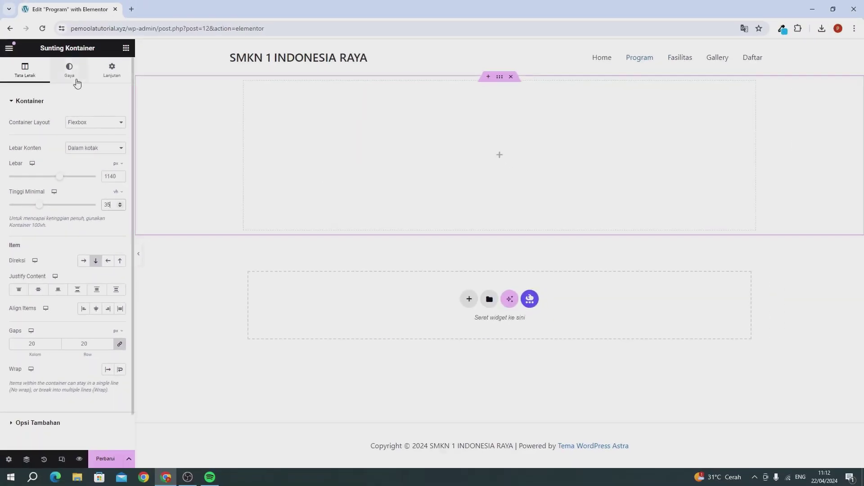
left_click(69, 72)
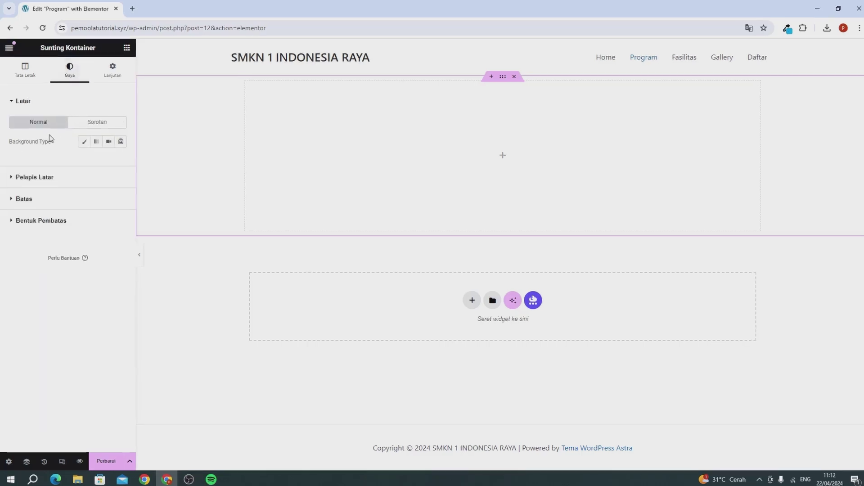
Give the container a Classic solid background colour of rgb(8, 172, 242)
left_click(145, 177)
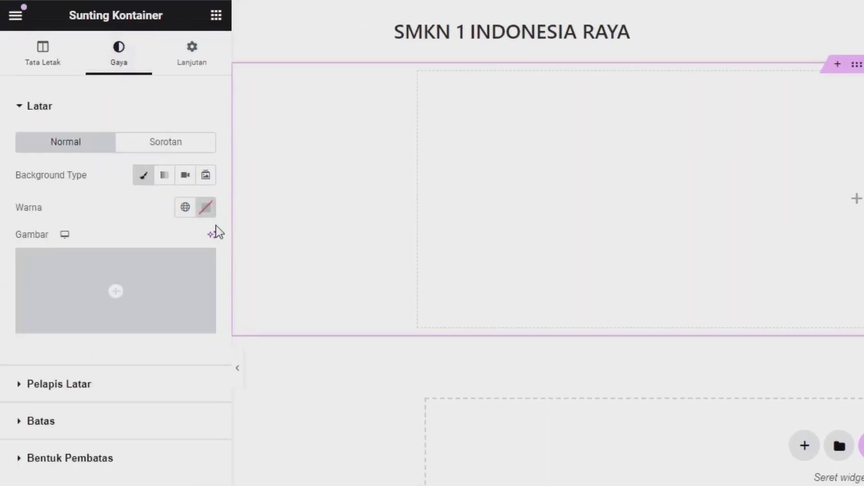
left_click(206, 208)
left_click(240, 302)
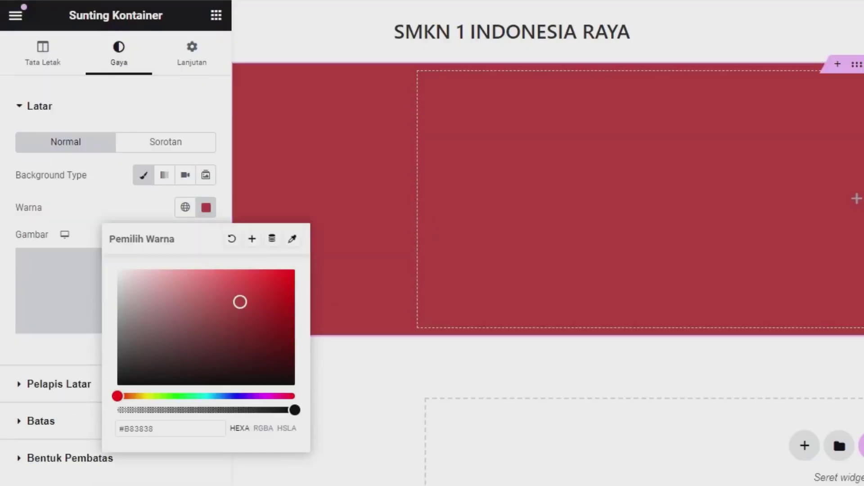
triple_click(172, 428)
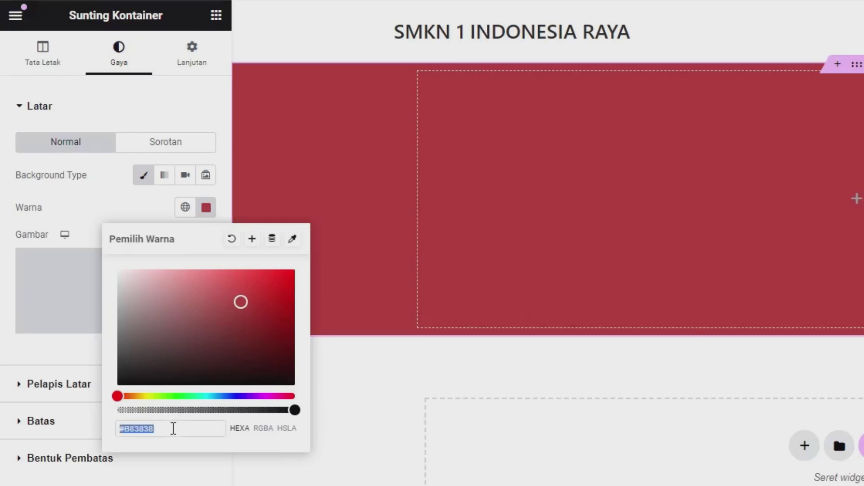
type("rgb(8, 172, 242)")
left_click(433, 478)
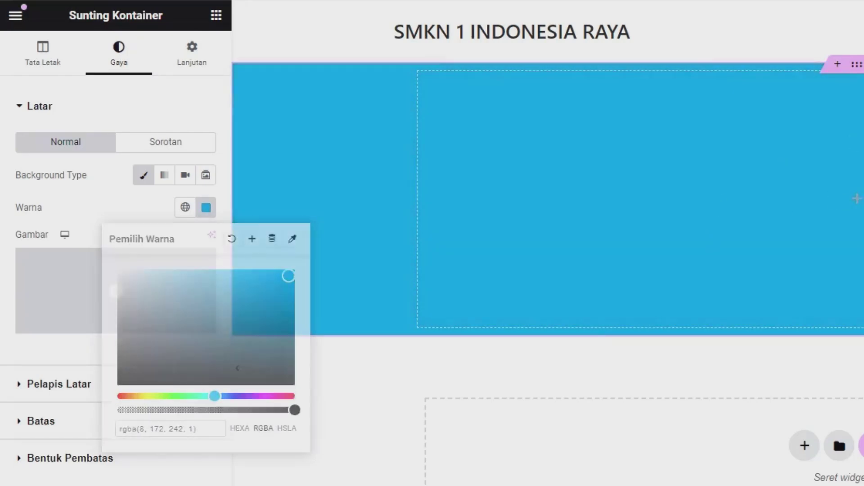
left_click(217, 16)
Place a heading widget in the blue container and change its text to 'Jurusan Tersedia'
left_click_drag(61, 387, 863, 230)
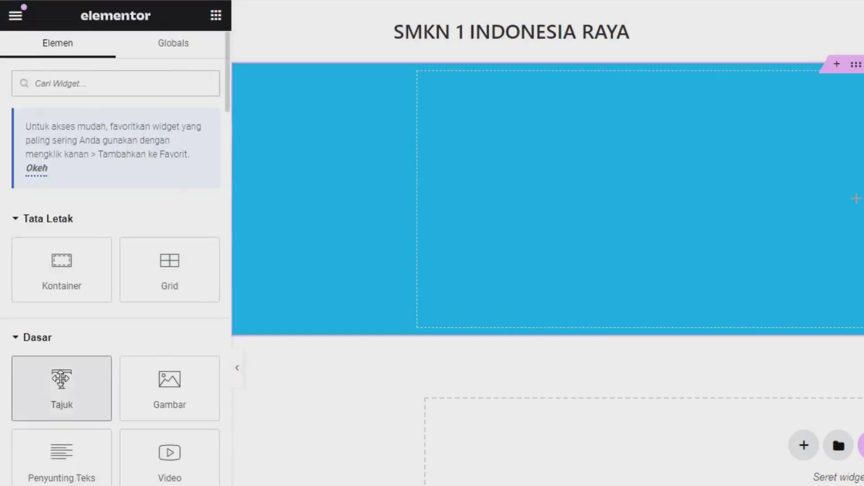
left_click_drag(554, 171, 555, 170)
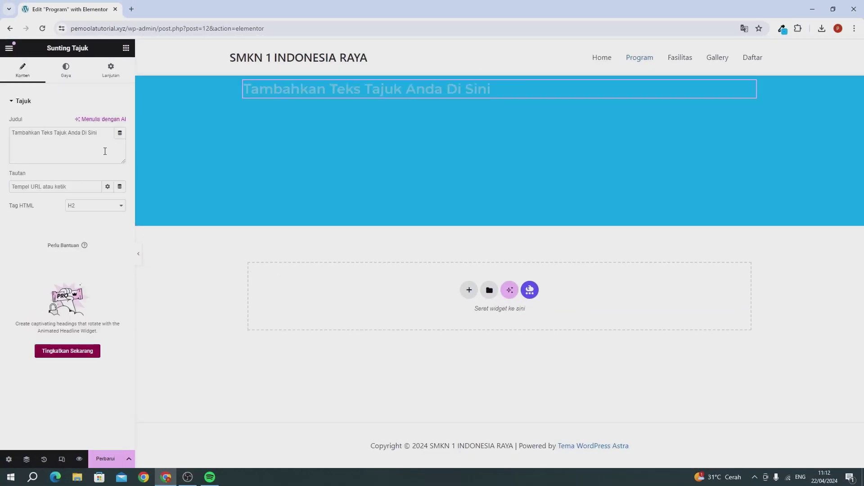
key("ctrl+a")
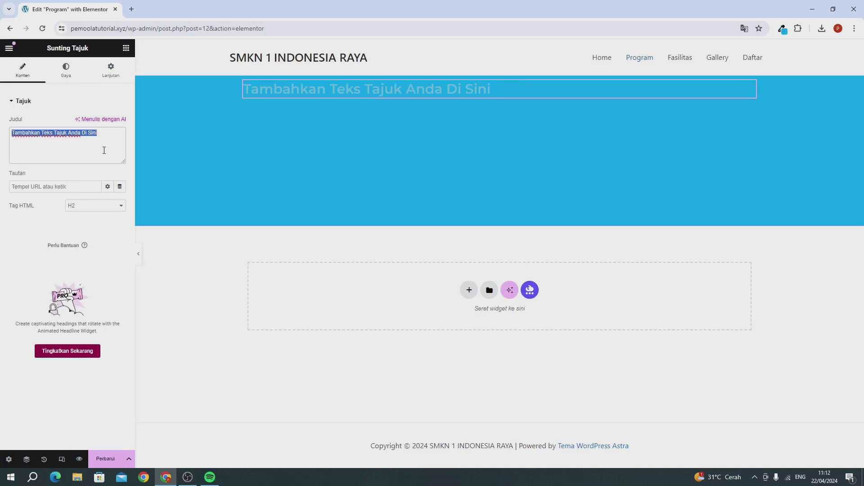
type("Jurusan Tersedia")
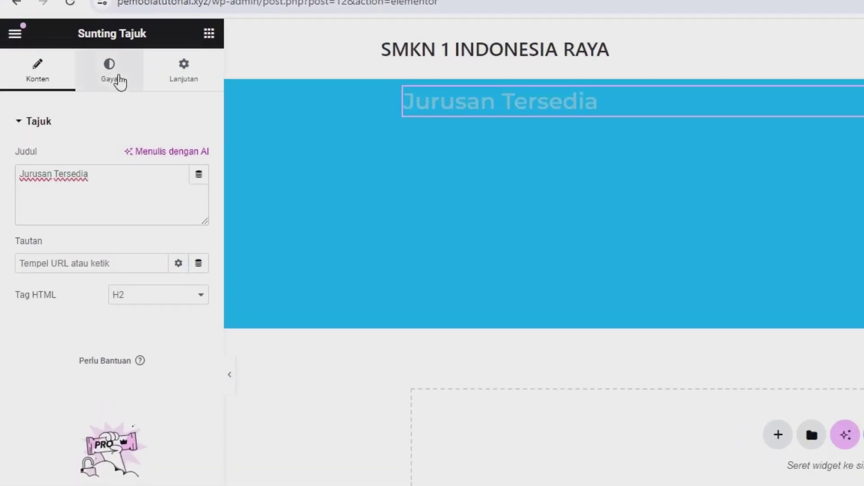
Style the heading centre-aligned, in white text, with typography size 30
left_click(118, 80)
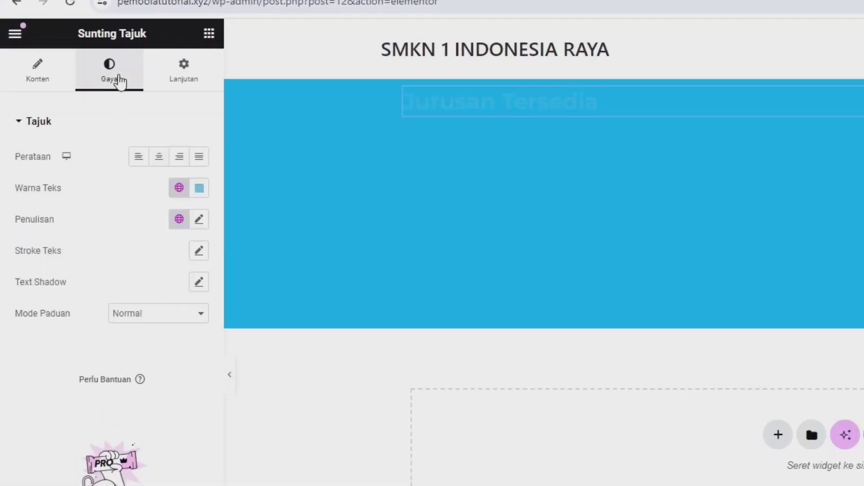
left_click(160, 159)
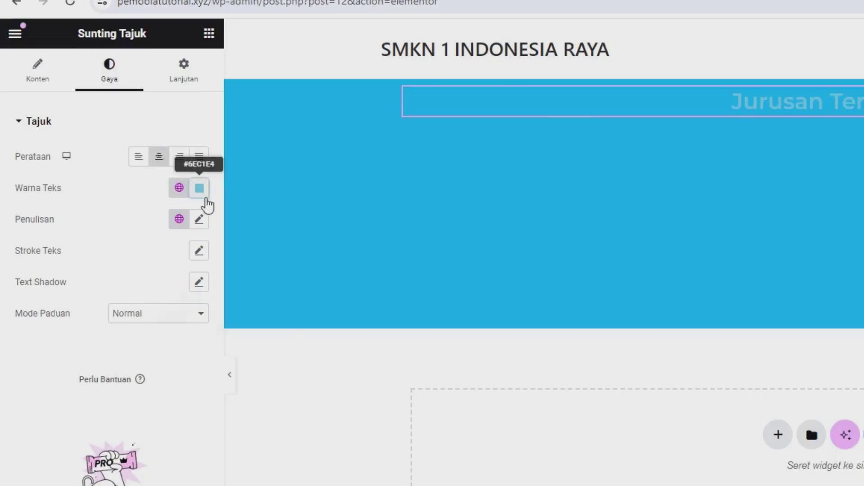
left_click(200, 190)
left_click(85, 223)
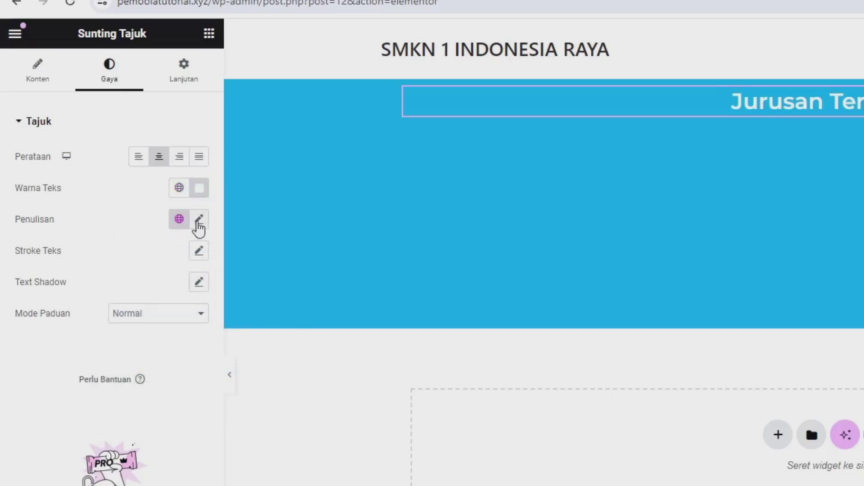
left_click(199, 220)
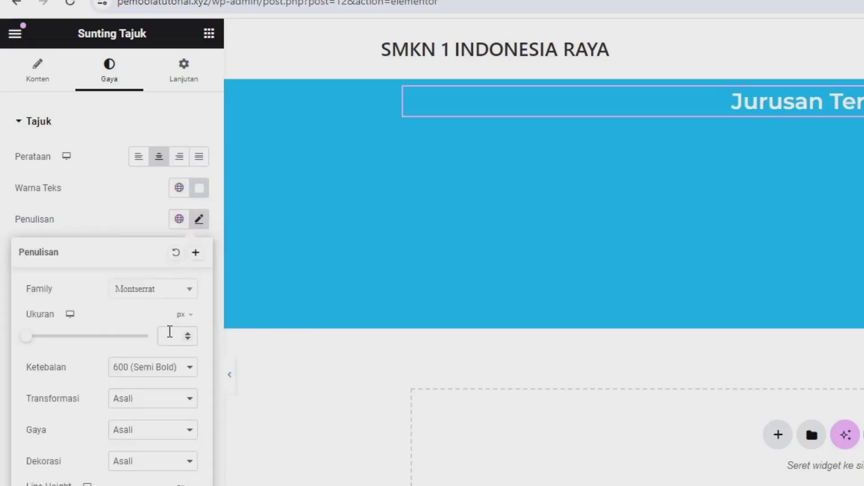
type("30")
left_click(112, 202)
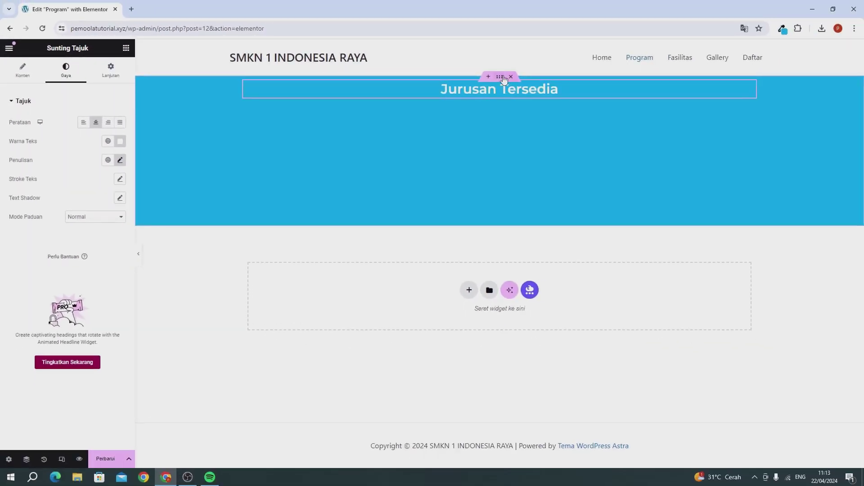
Set the container's Align Items and Justify Content to centre so the heading sits mid-banner
left_click(160, 98)
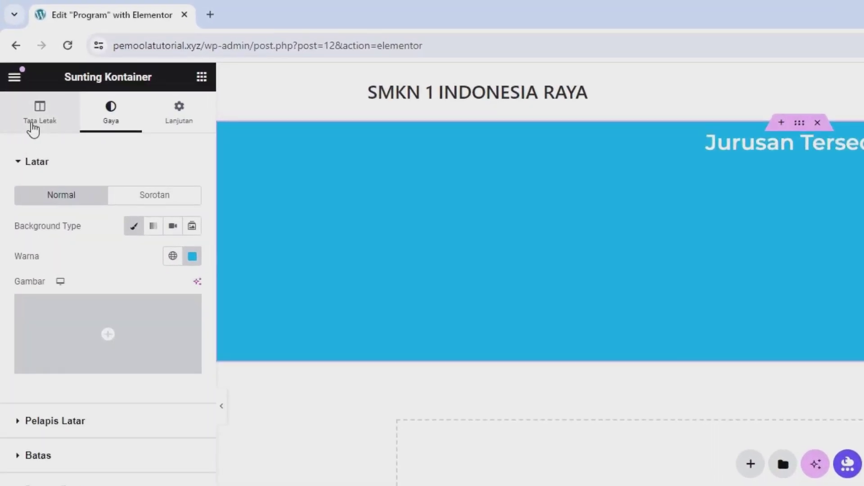
left_click(33, 130)
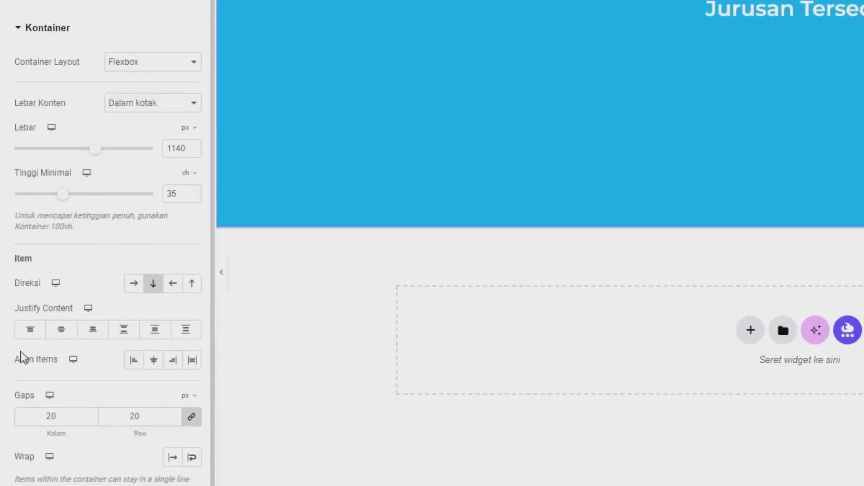
left_click_drag(19, 359, 64, 364)
left_click(153, 365)
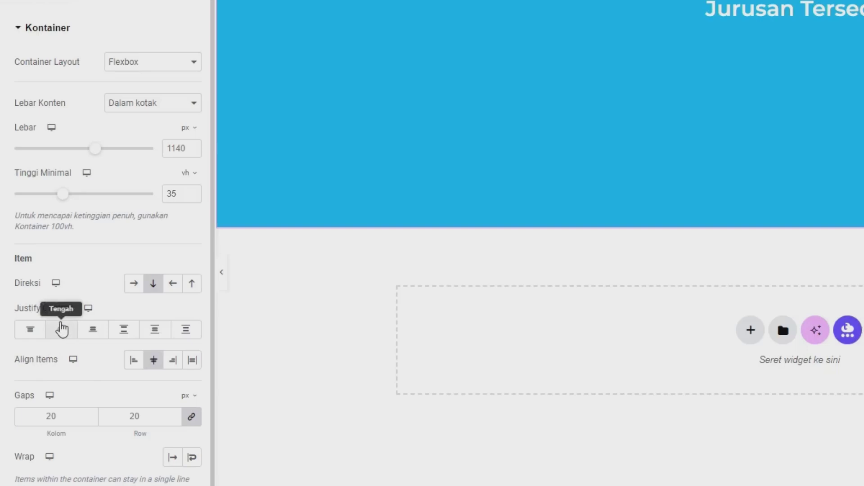
left_click(62, 329)
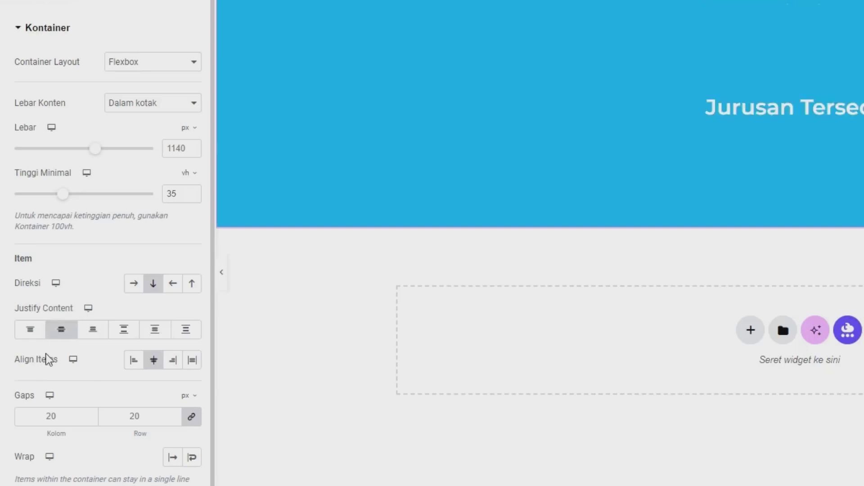
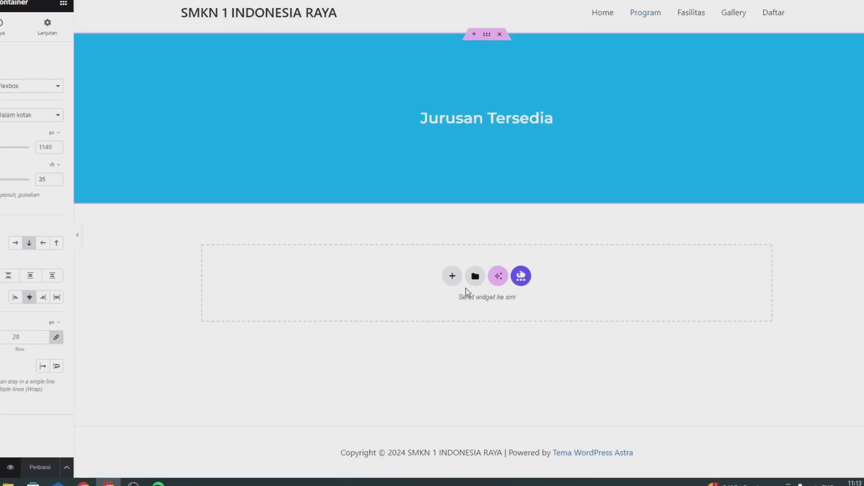
Insert the saved HALAMAN HOME template from Templatku without applying its page settings
left_click(427, 229)
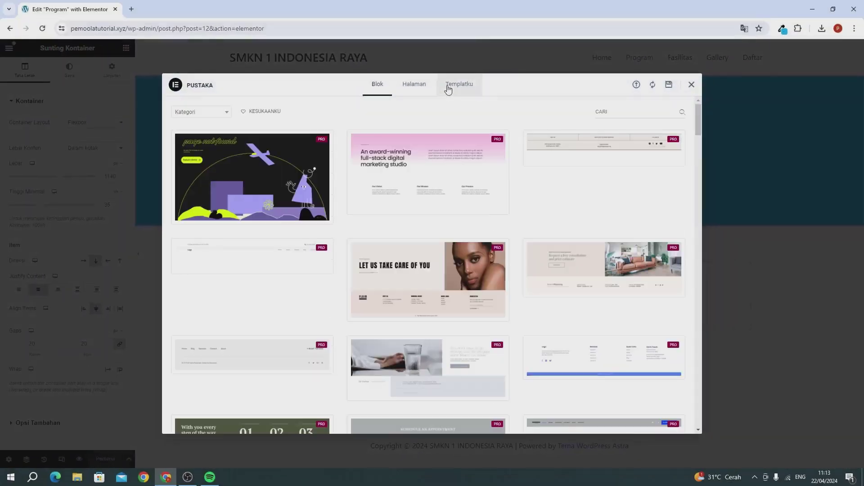
left_click(448, 88)
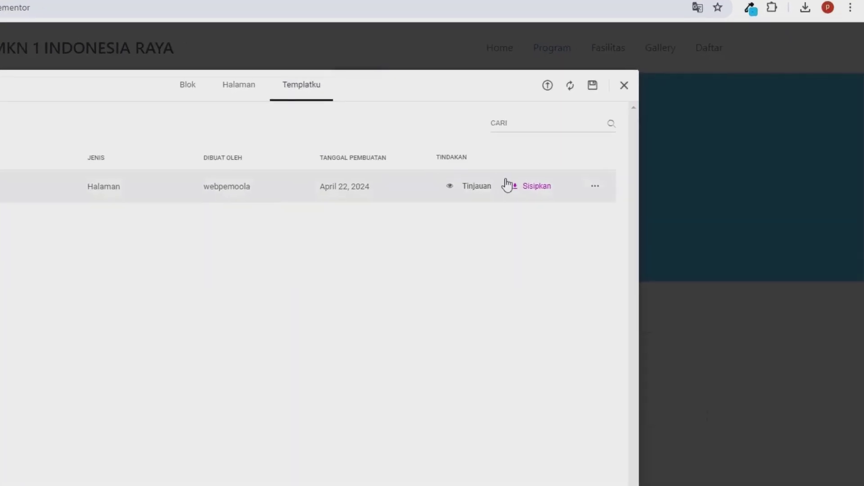
left_click(527, 188)
left_click(274, 351)
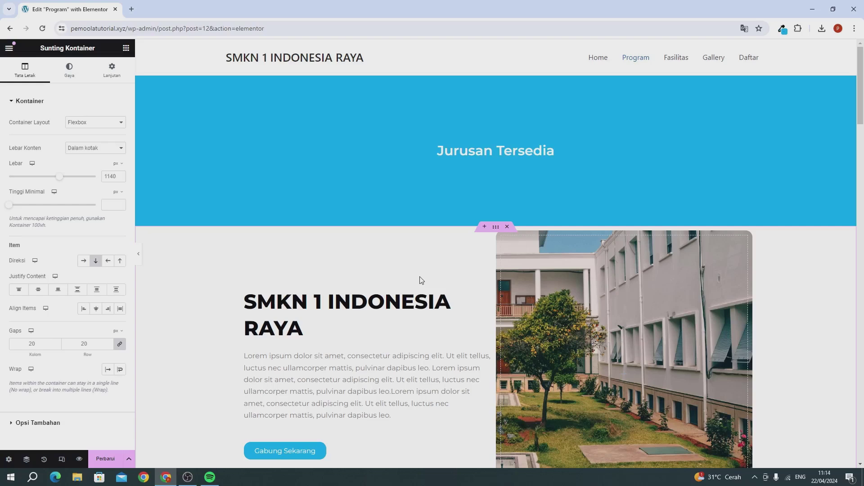
Delete the hero, counters, video and Prestasi Kami sections from the inserted template
scroll(459, 283, "down", 2)
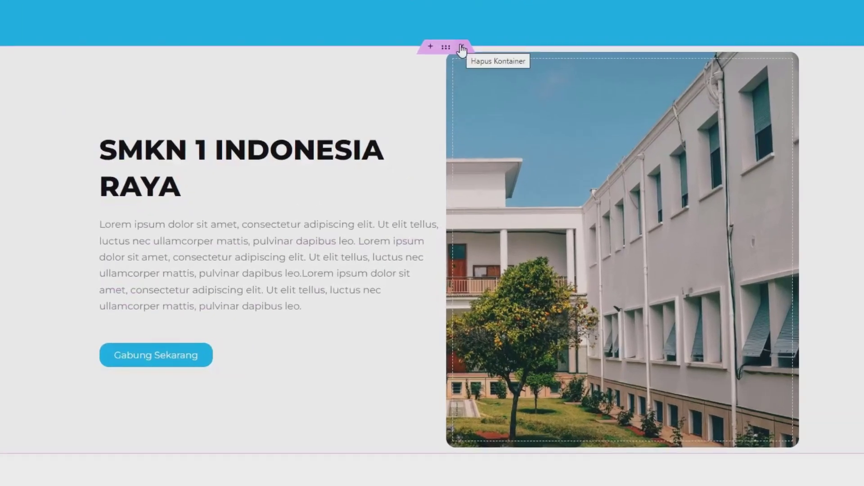
left_click(461, 47)
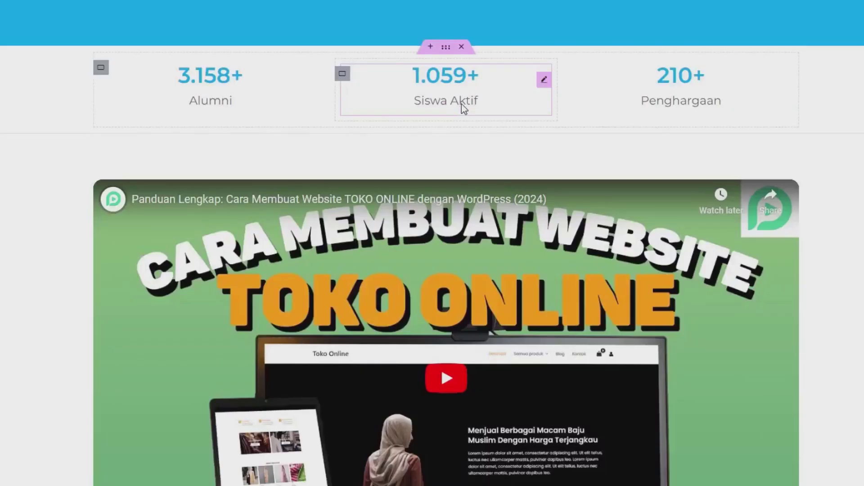
scroll(463, 108, "down", 7)
left_click(461, 46)
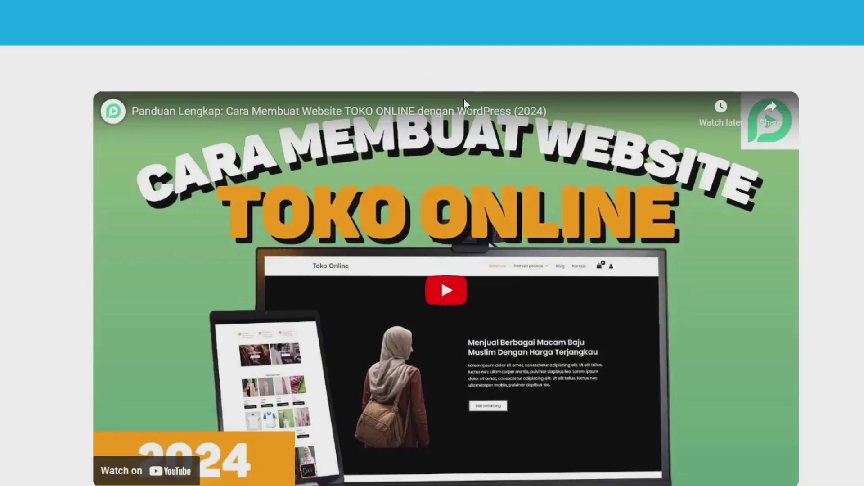
left_click(461, 87)
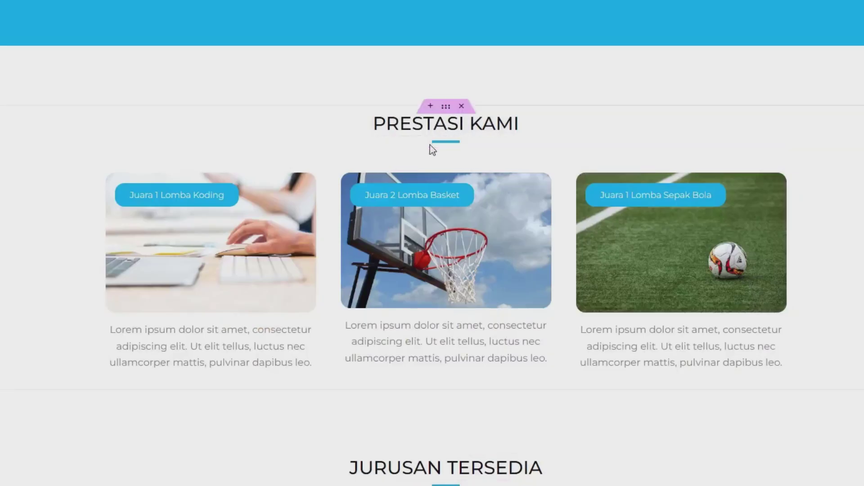
left_click(462, 107)
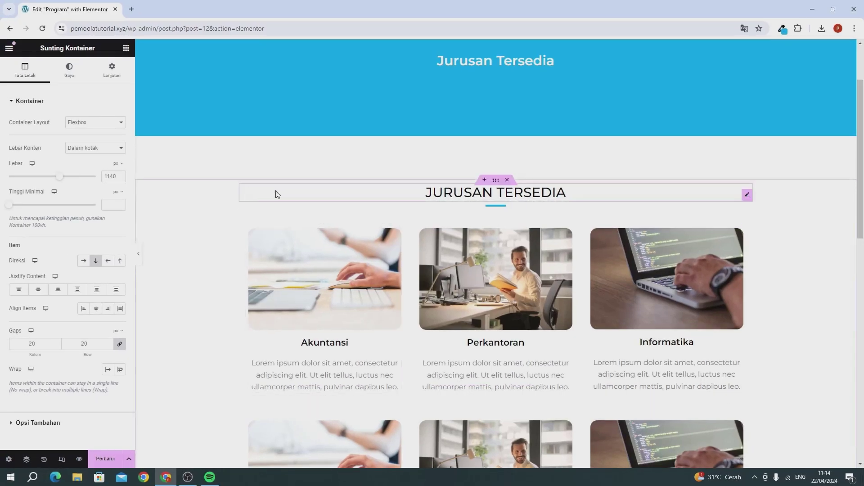
Remove the JURUSAN TERSEDIA heading, the leftover divider and the Gallery section
left_click(436, 194)
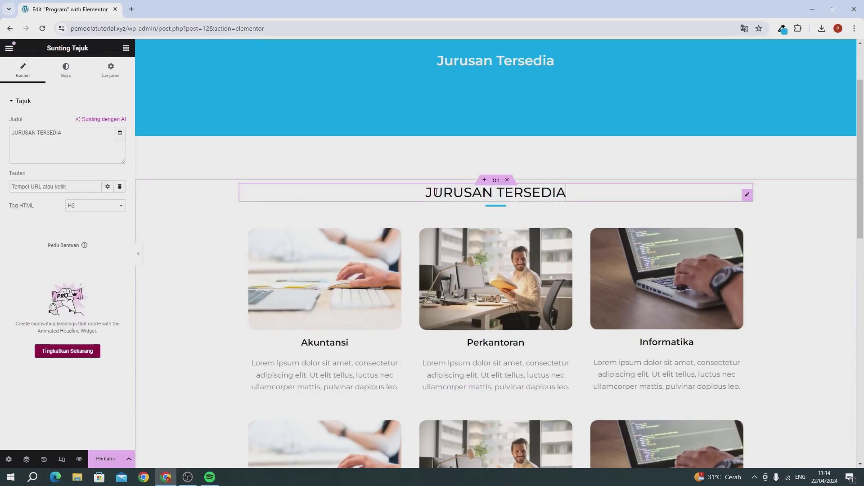
right_click(436, 194)
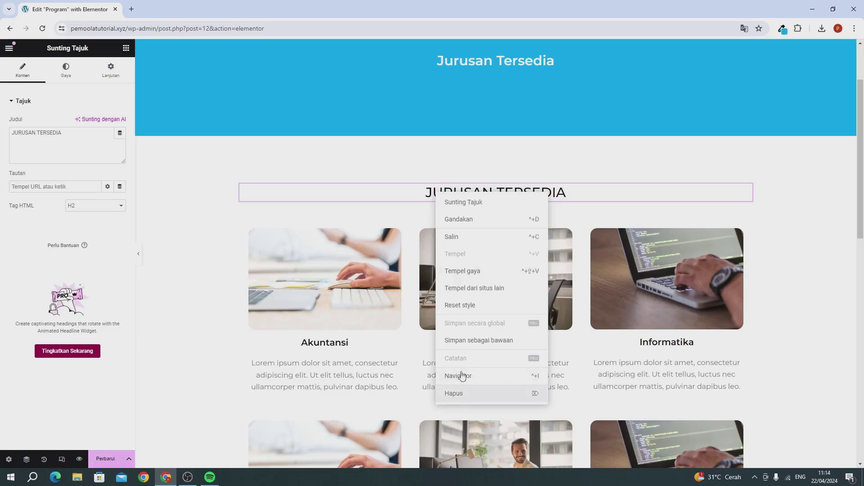
left_click(454, 393)
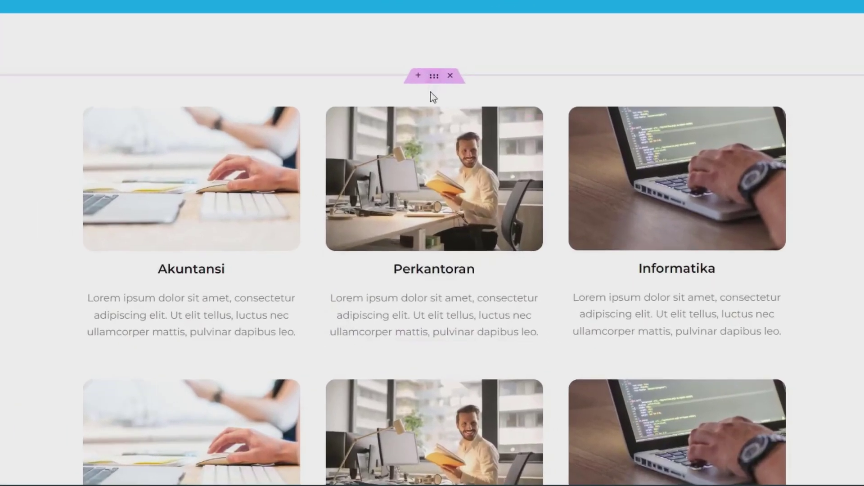
right_click(365, 81)
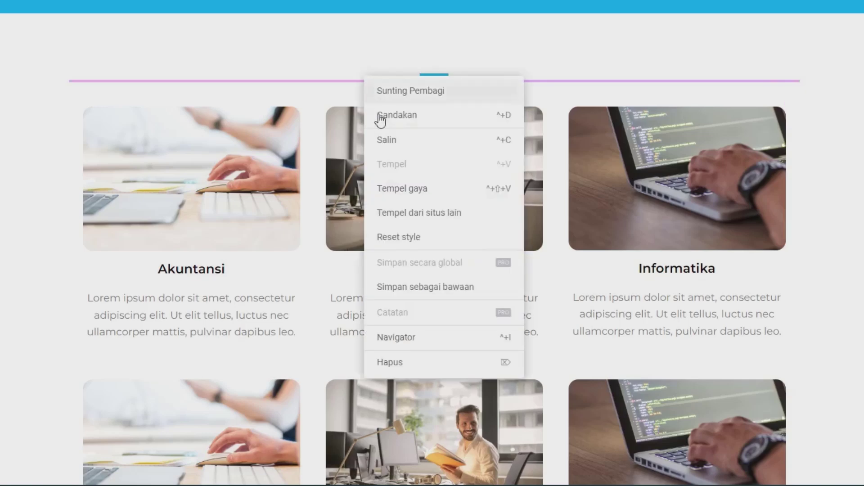
left_click(409, 367)
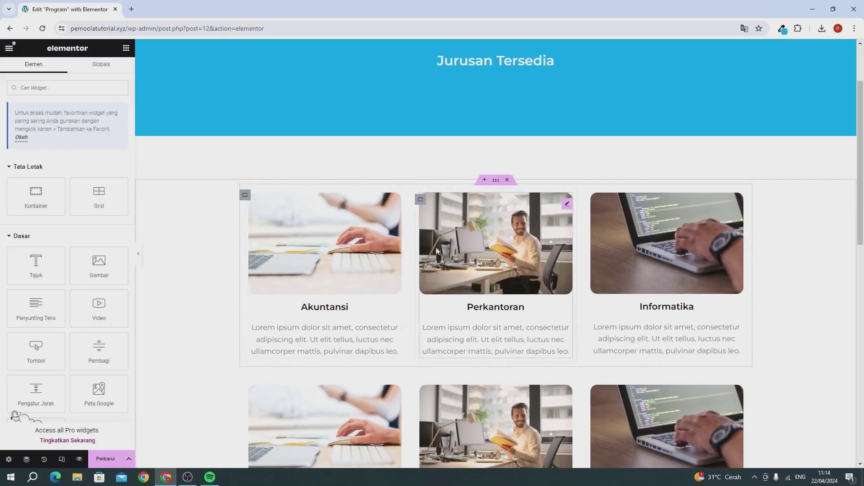
scroll(437, 251, "down", 5)
scroll(437, 250, "up", 2)
scroll(443, 265, "down", 6)
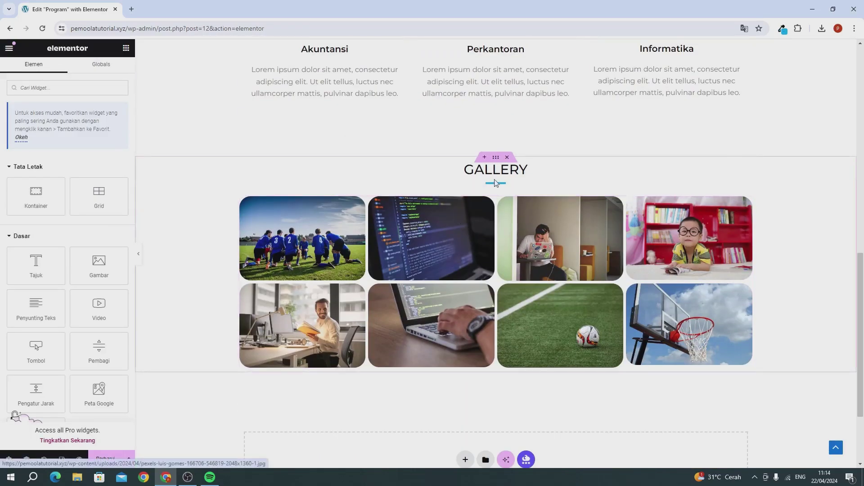
left_click(507, 157)
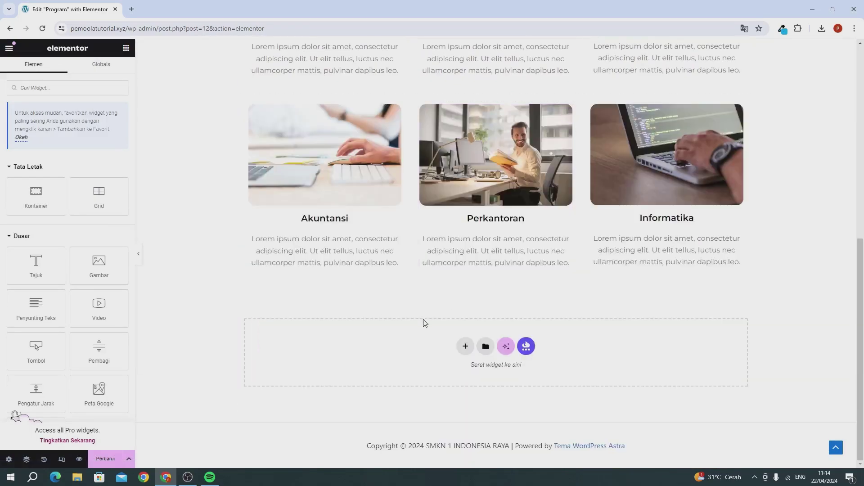
scroll(424, 322, "up", 7)
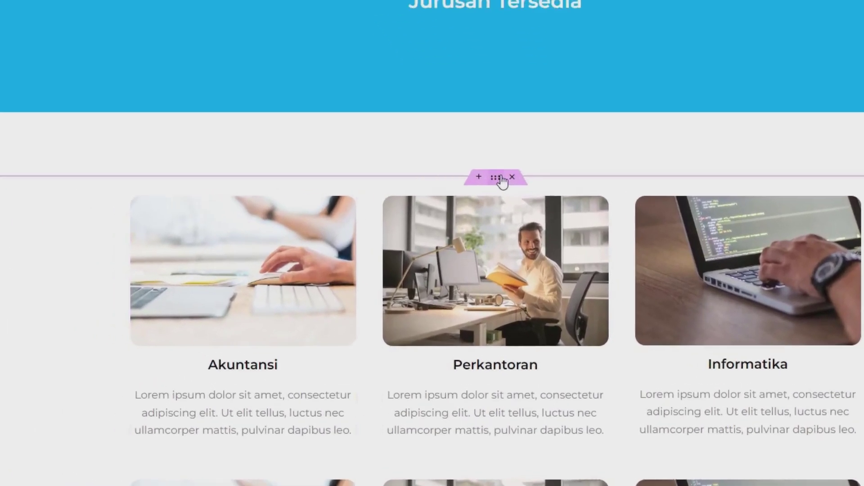
Give the major-cards container a 3% top margin and a 7% bottom margin
left_click(433, 153)
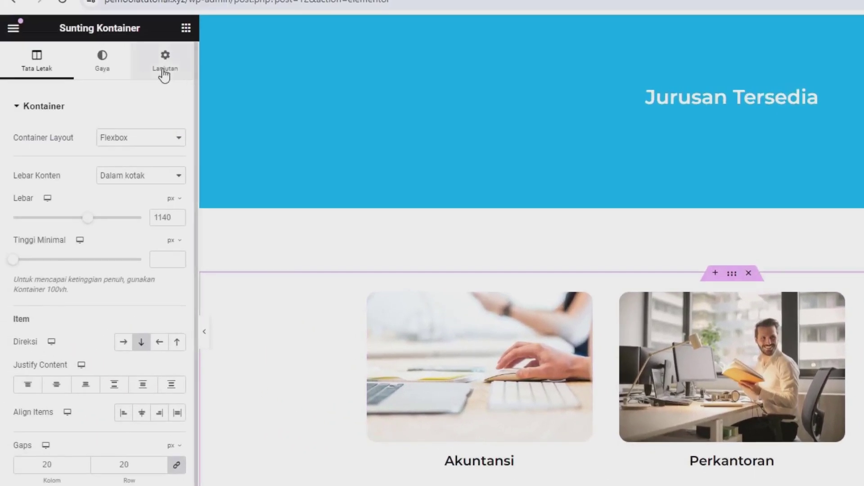
left_click(165, 72)
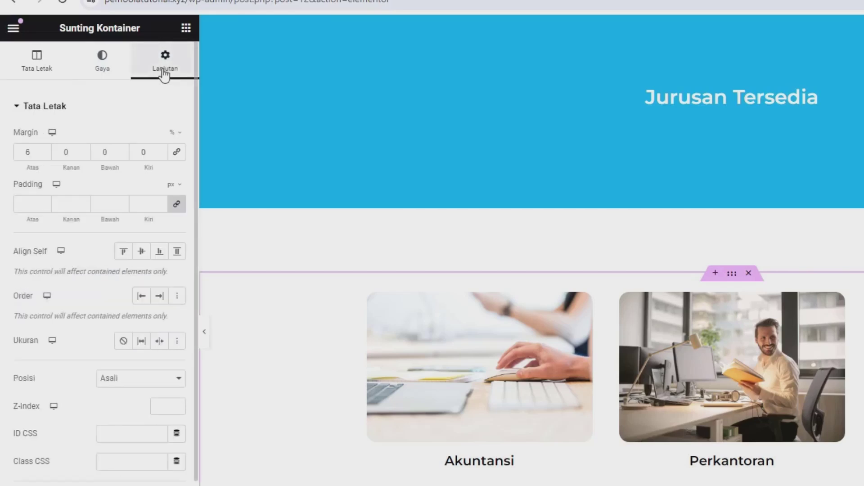
left_click(42, 153)
left_click(42, 153)
left_click(43, 153)
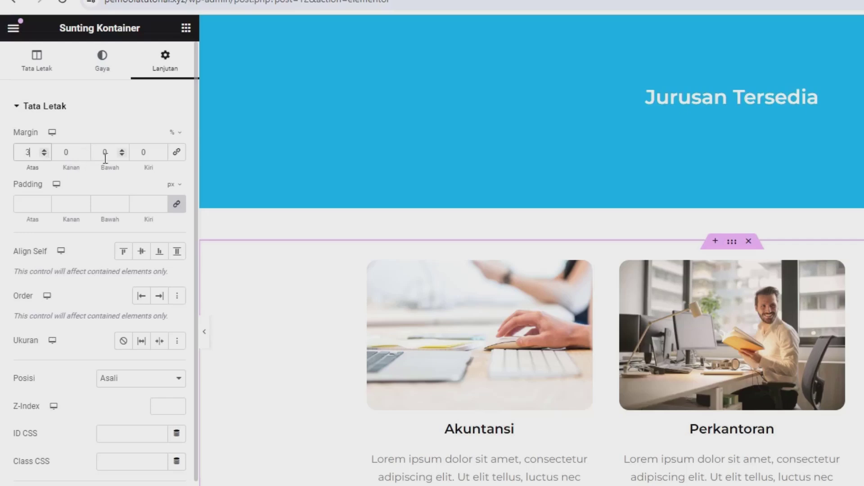
type("7")
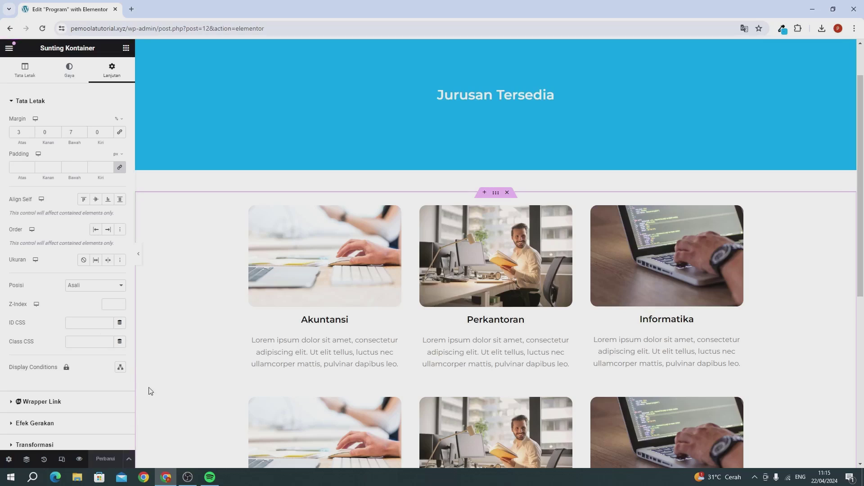
scroll(387, 180, "up", 2)
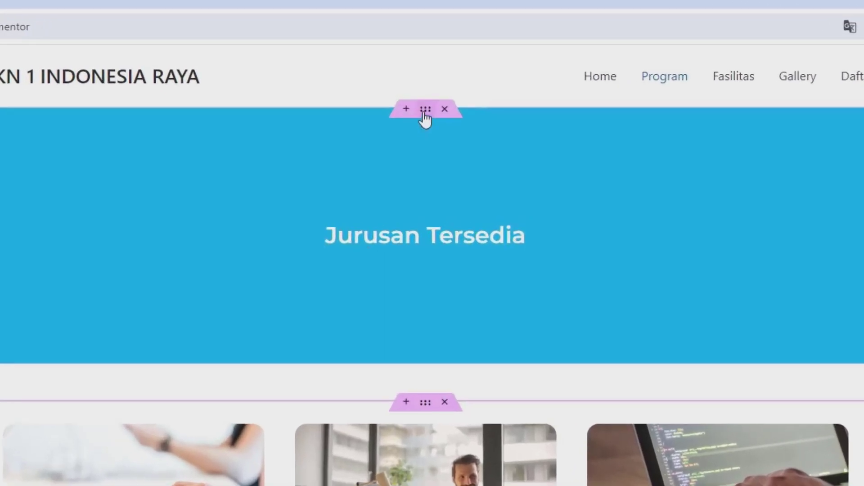
Save the card container to the library as 'template 1' and close the library
right_click(425, 118)
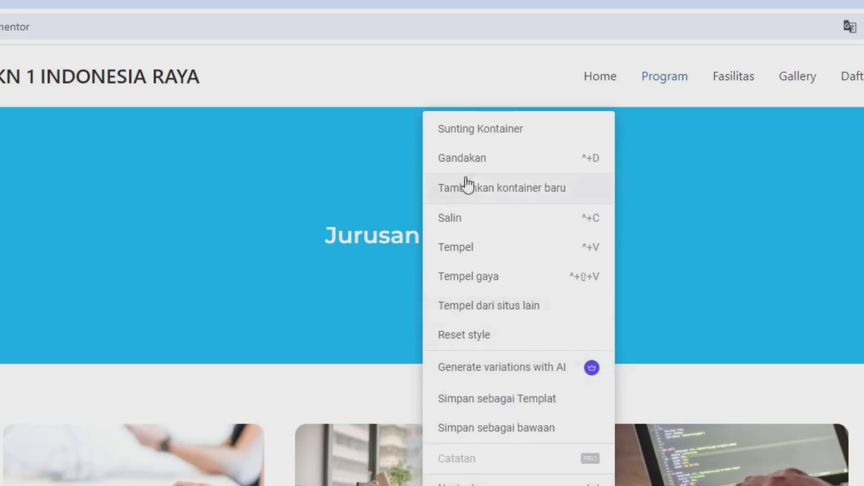
left_click(468, 398)
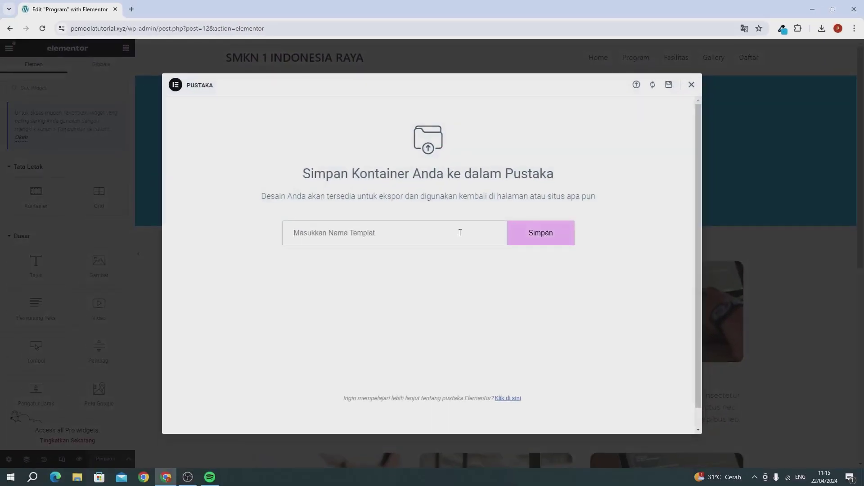
type("template 1")
left_click(526, 242)
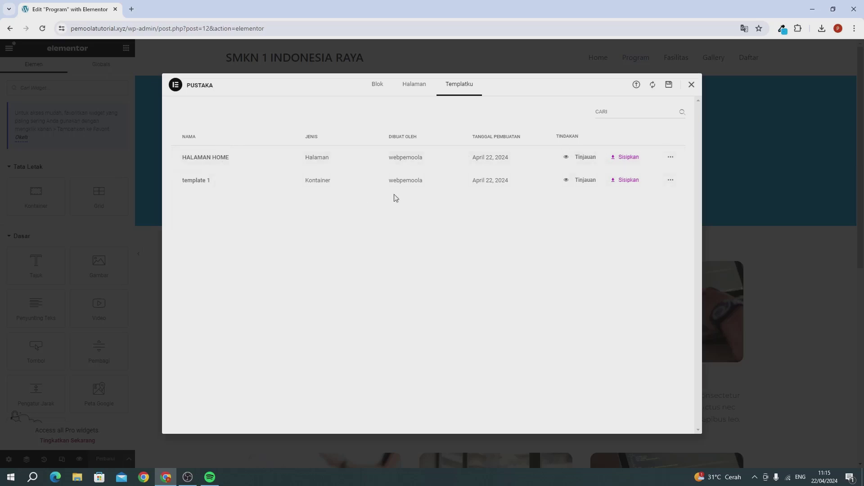
left_click(691, 85)
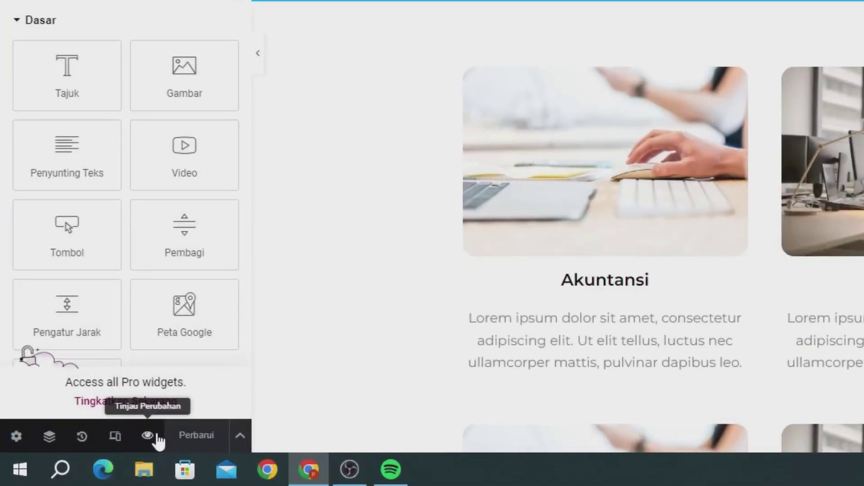
Preview the edited page, close the editor tab and view the site's Home page
left_click(156, 435)
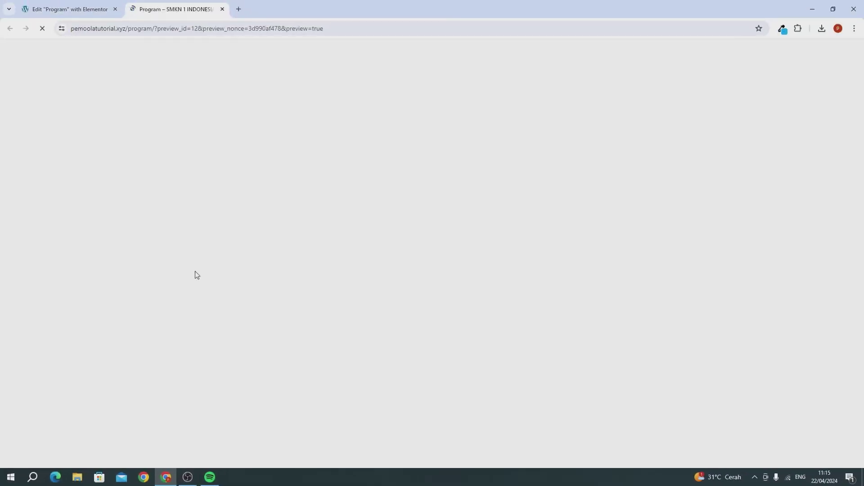
scroll(296, 208, "down", 6)
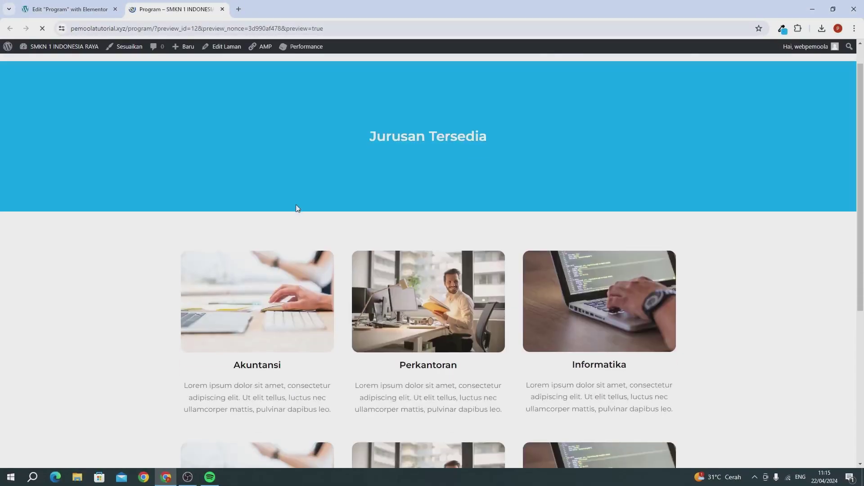
scroll(297, 207, "up", 6)
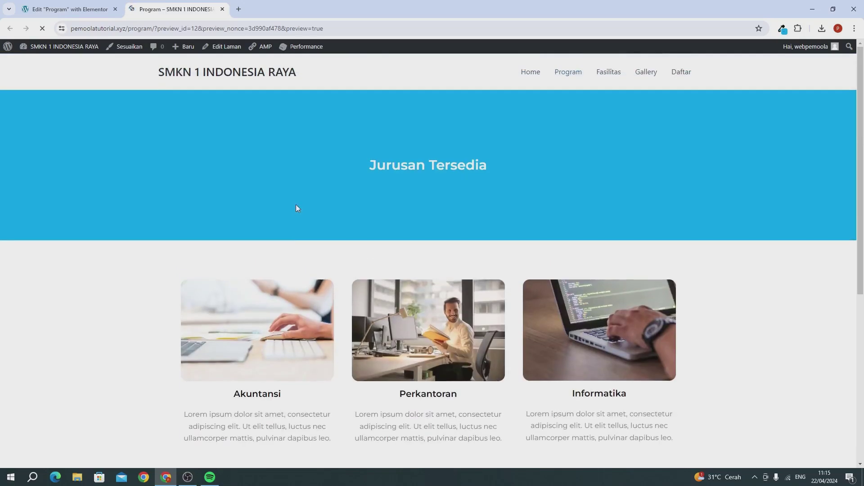
left_click(114, 9)
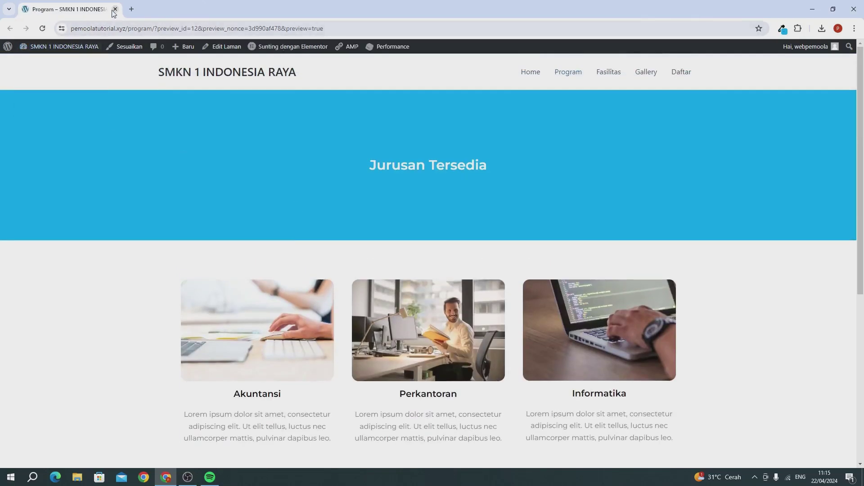
left_click(524, 76)
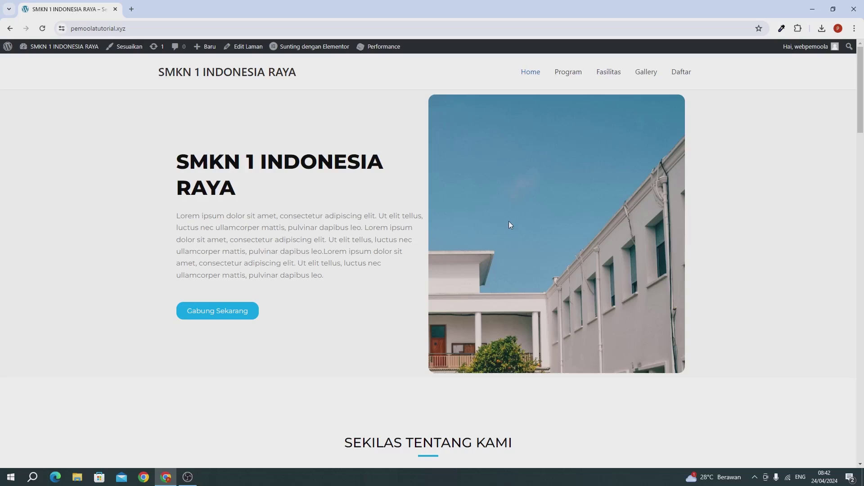
Open the Fasilitas page from Dashboard > Pages > All Pages in Elementor
left_click(603, 77)
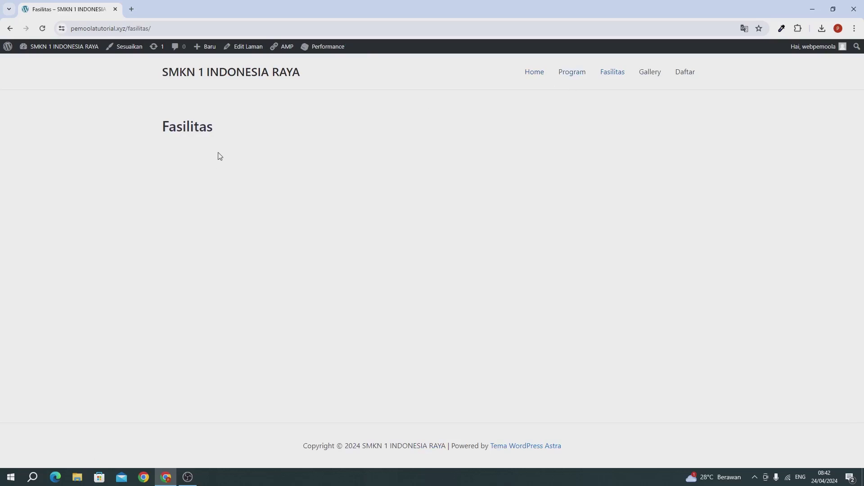
mouse_move(36, 46)
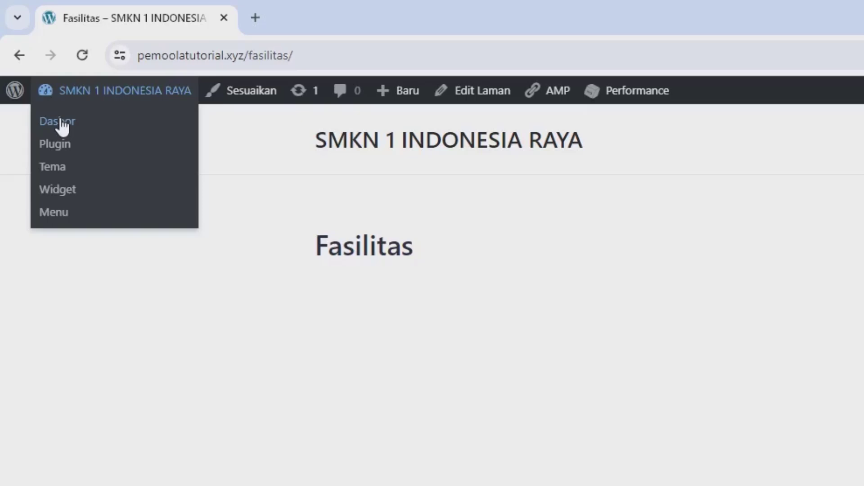
left_click(63, 127)
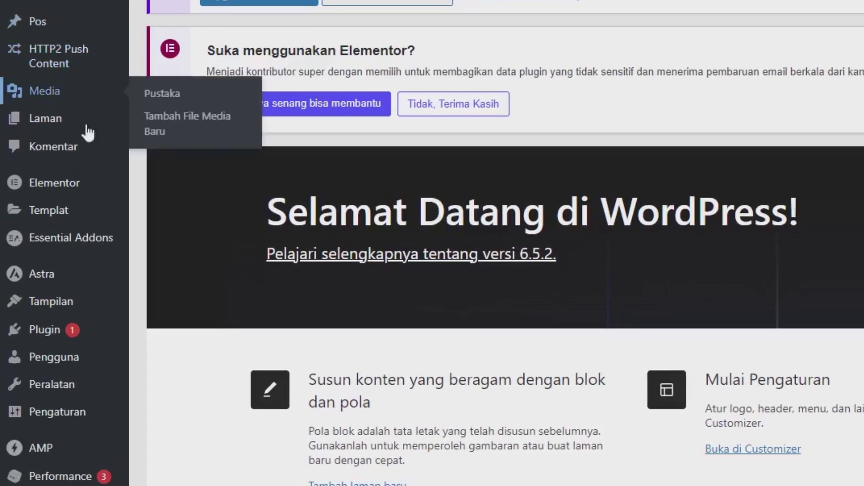
mouse_move(42, 127)
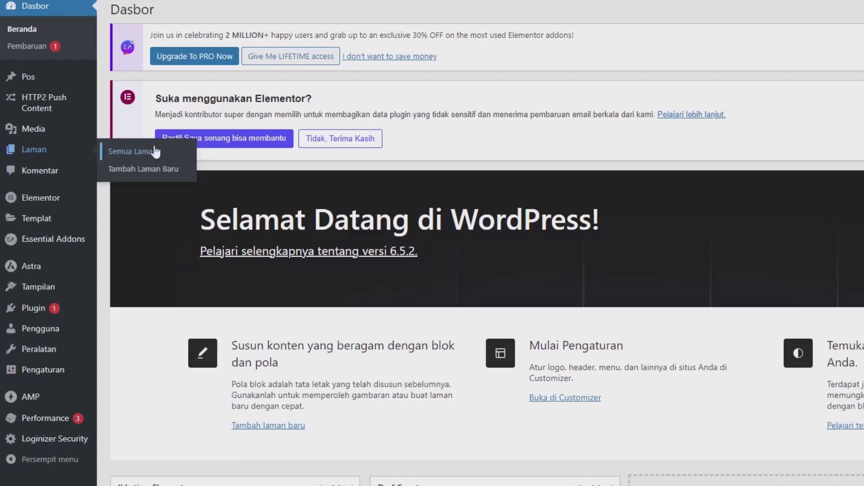
left_click(155, 152)
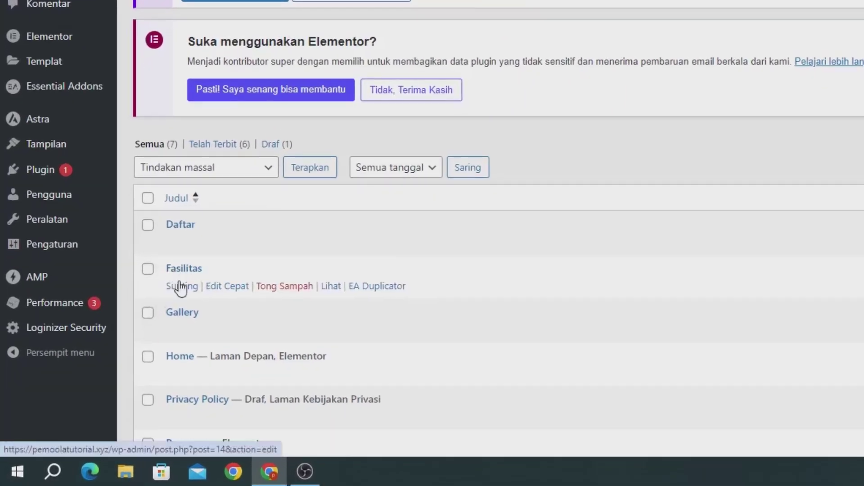
left_click(182, 286)
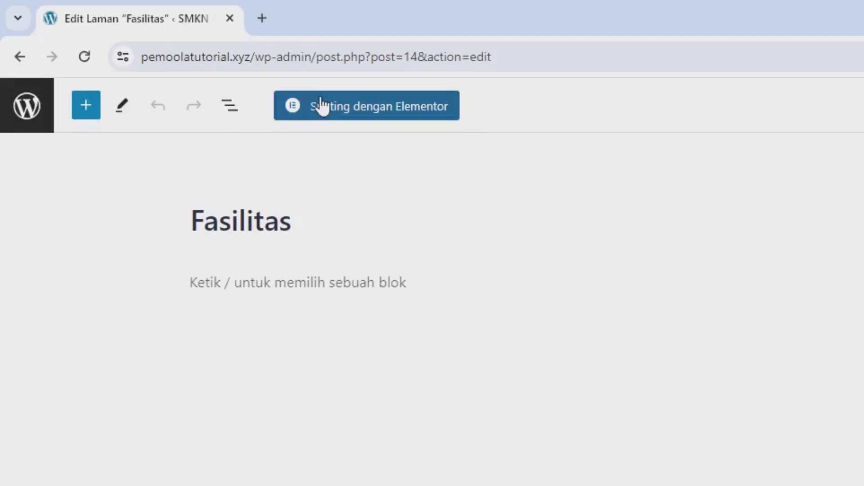
left_click(322, 107)
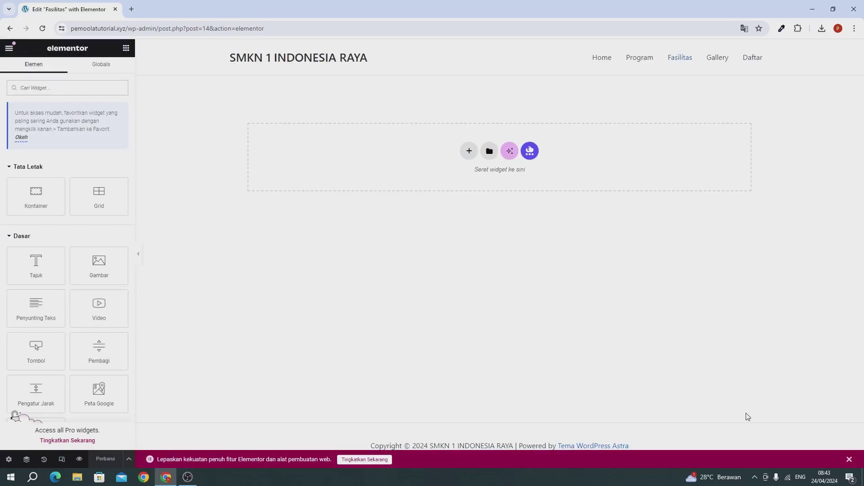
Dismiss the promo bar and insert saved 'template 1' without its container settings
left_click(848, 459)
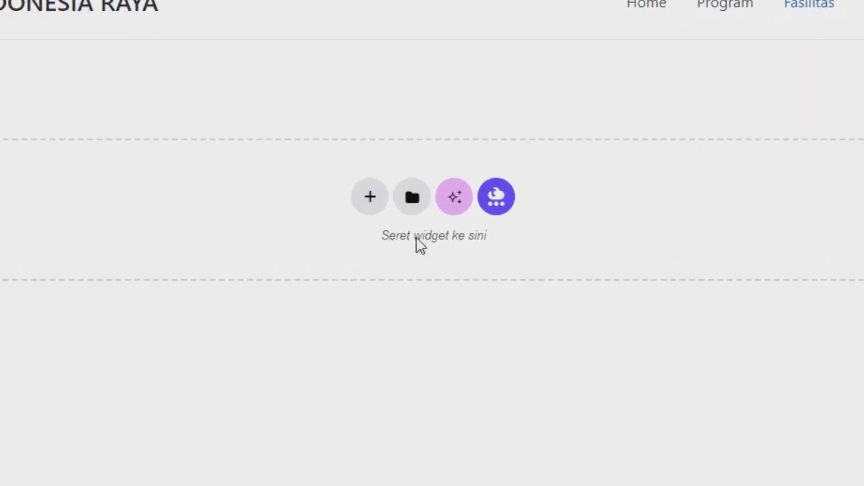
left_click(407, 210)
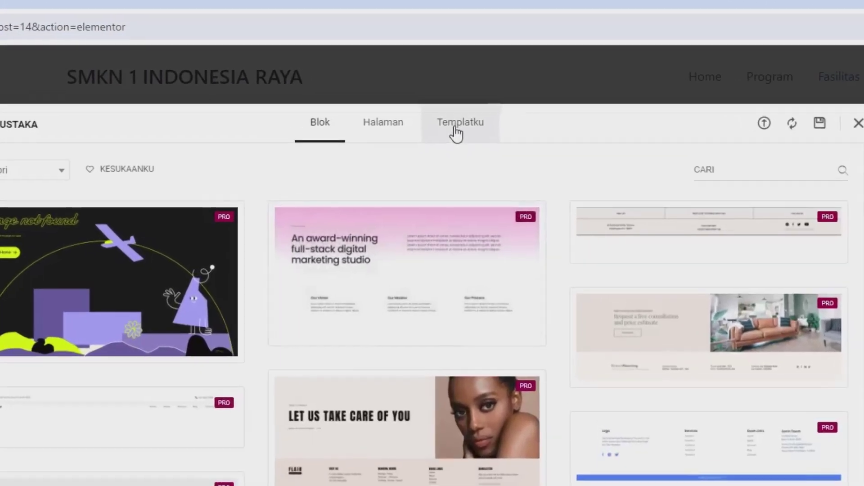
left_click(456, 131)
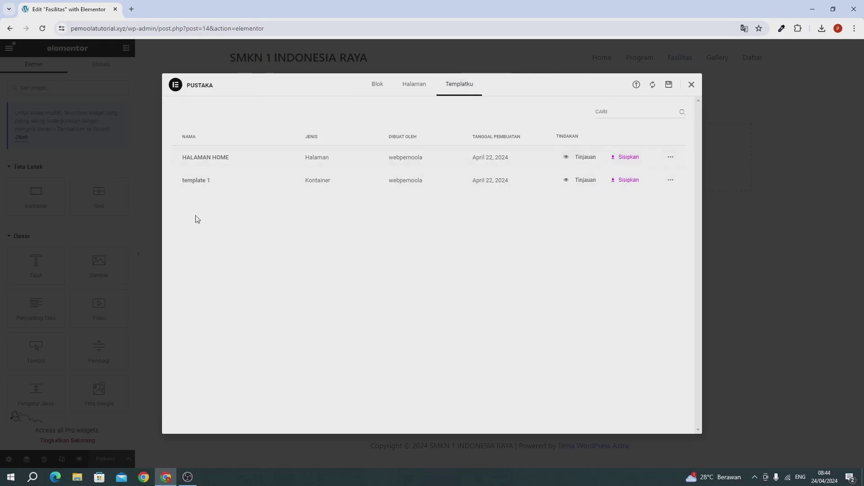
left_click(620, 180)
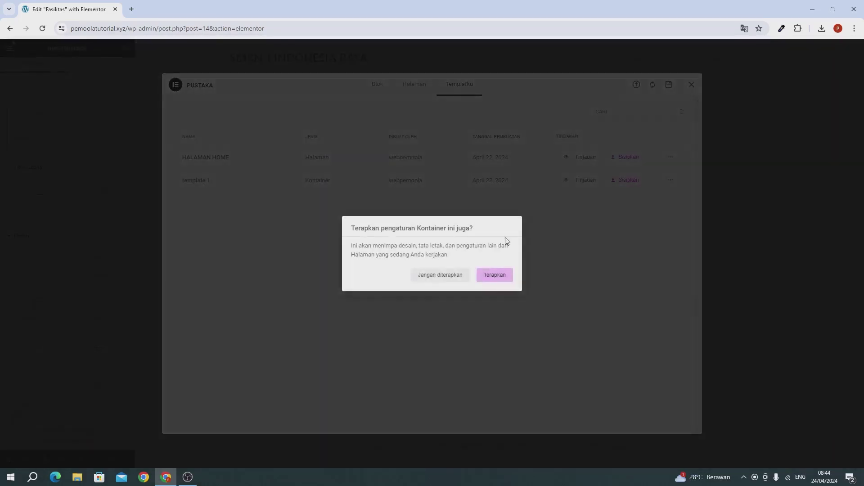
left_click(440, 275)
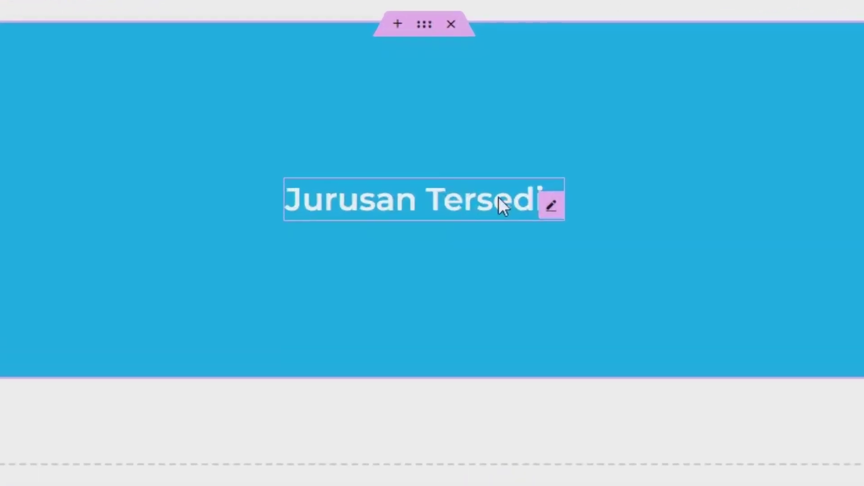
Replace the banner heading 'Jurusan Tersedia' with 'Fasilitas'
left_click(498, 196)
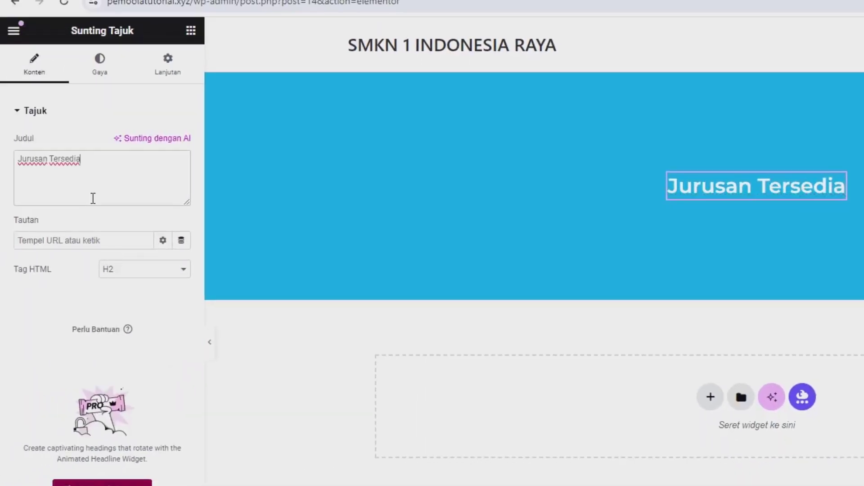
key("ctrl+a")
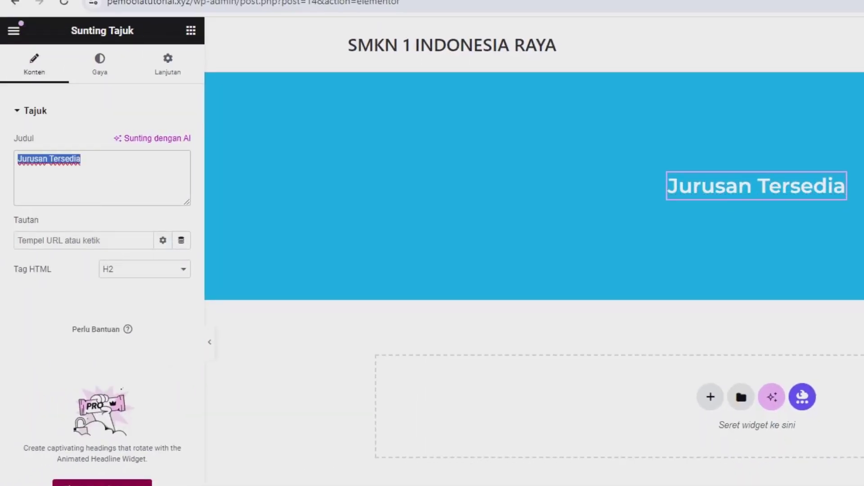
type("Fasil")
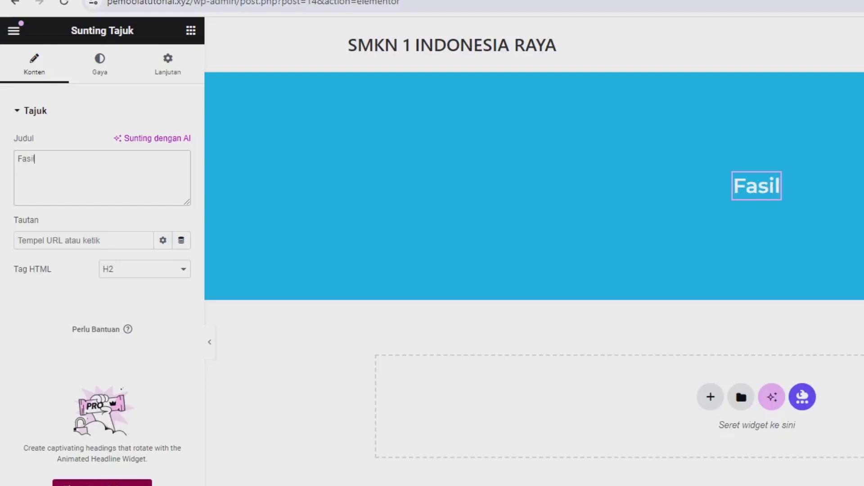
type("itas")
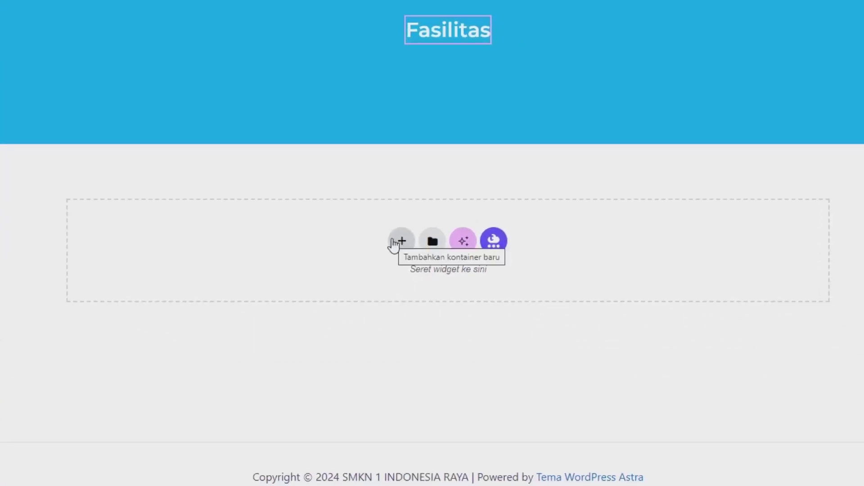
Add a new single-column flexbox container below the Fasilitas banner
left_click(399, 240)
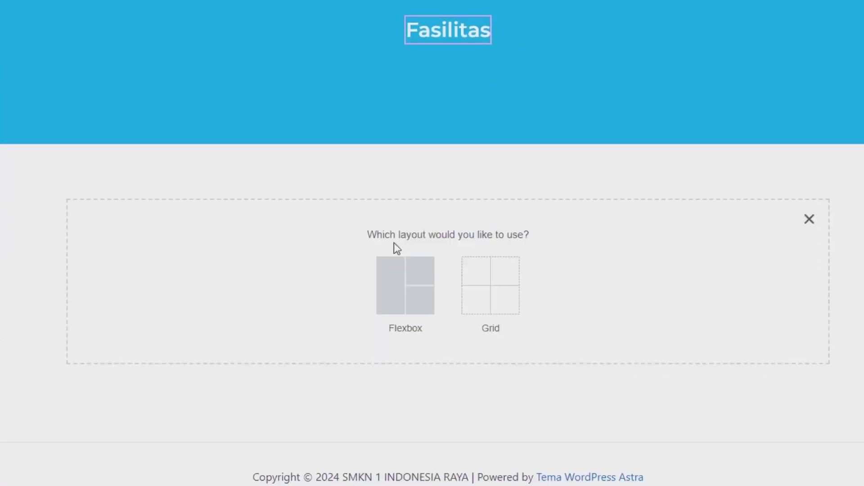
left_click(385, 296)
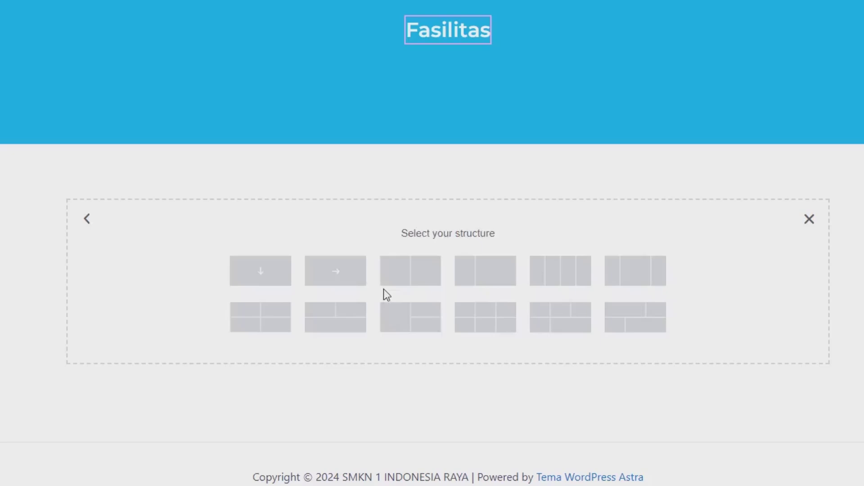
left_click(252, 288)
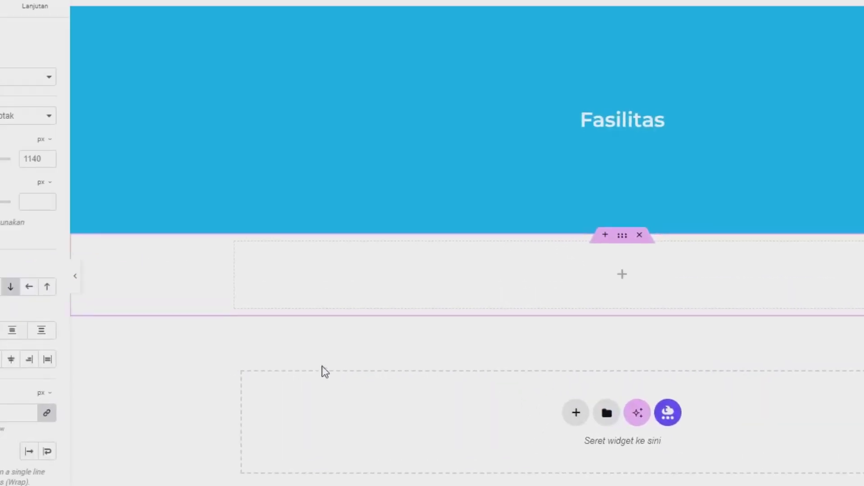
Set the new container's margins in percent: 6 top and 7 bottom
left_click(35, 5)
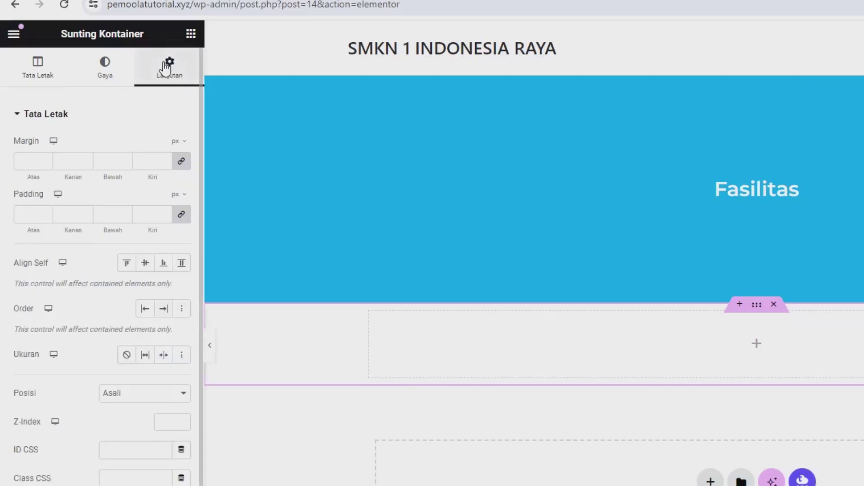
left_click(176, 143)
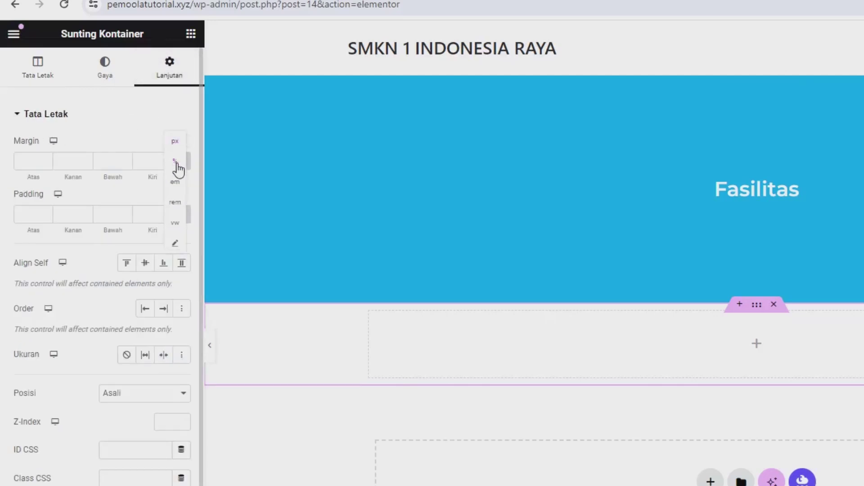
left_click(177, 168)
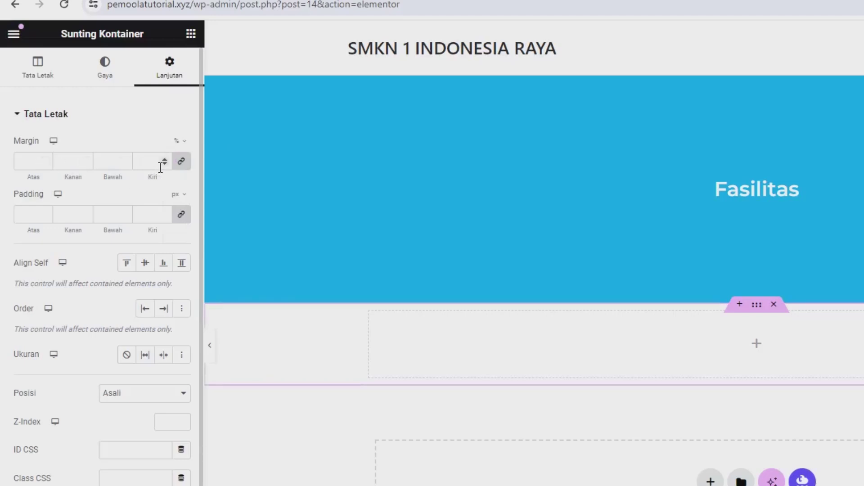
left_click(181, 161)
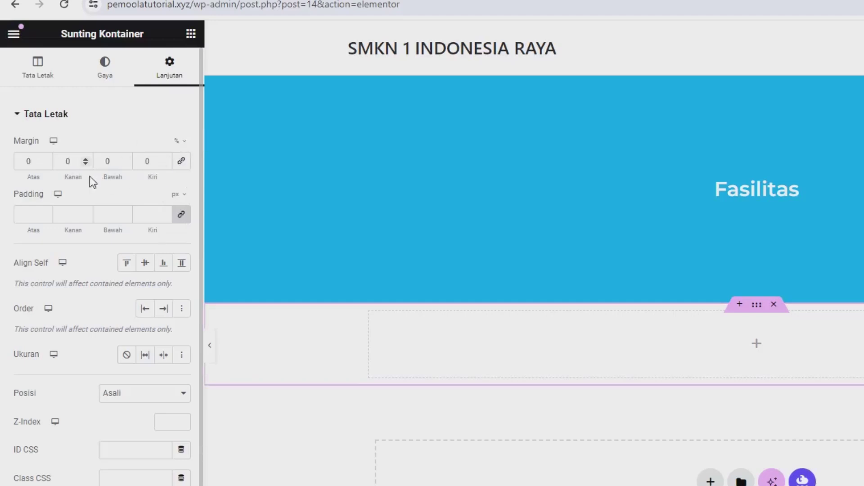
left_click(37, 162)
type("6")
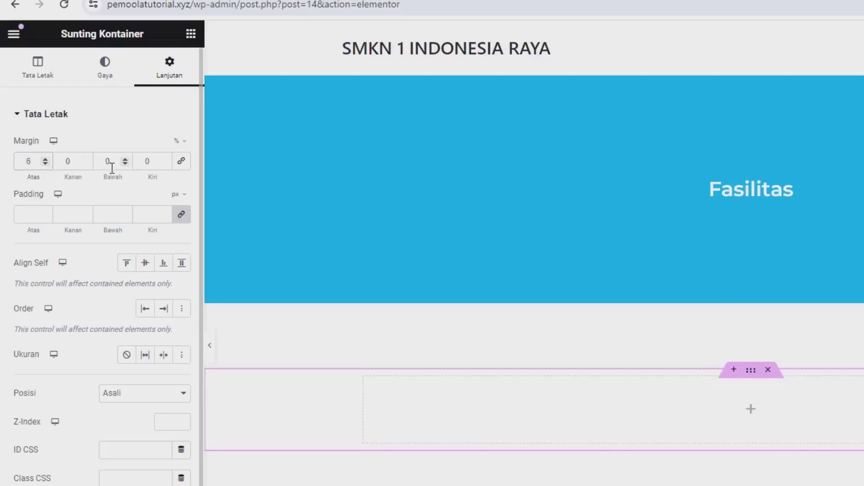
left_click_drag(112, 168, 95, 162)
type("7")
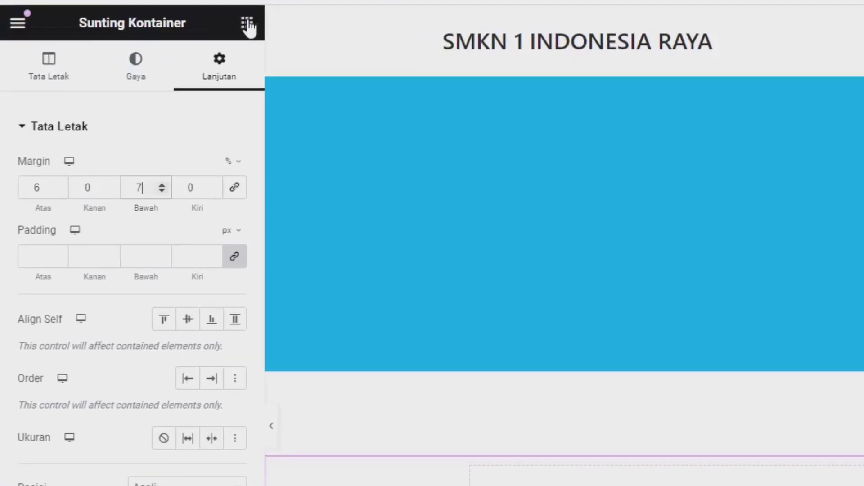
left_click(245, 25)
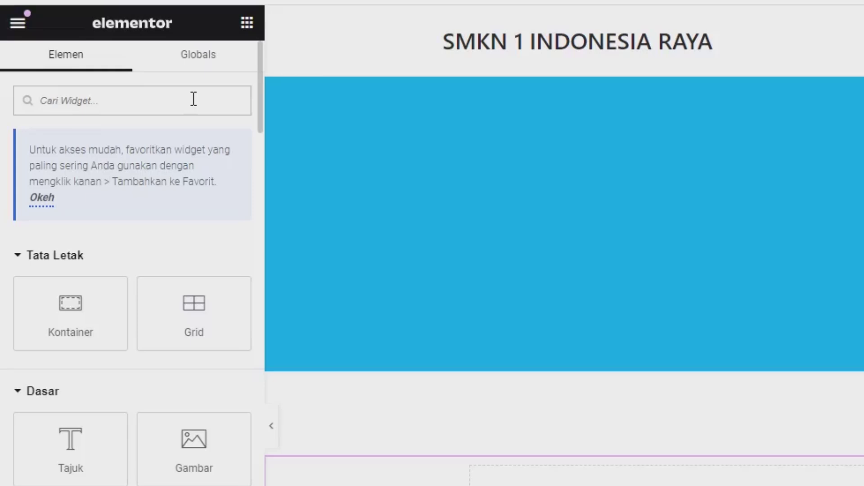
Place a Filterable Gallery widget in the new container and expand its Filterable Controls
type("fil")
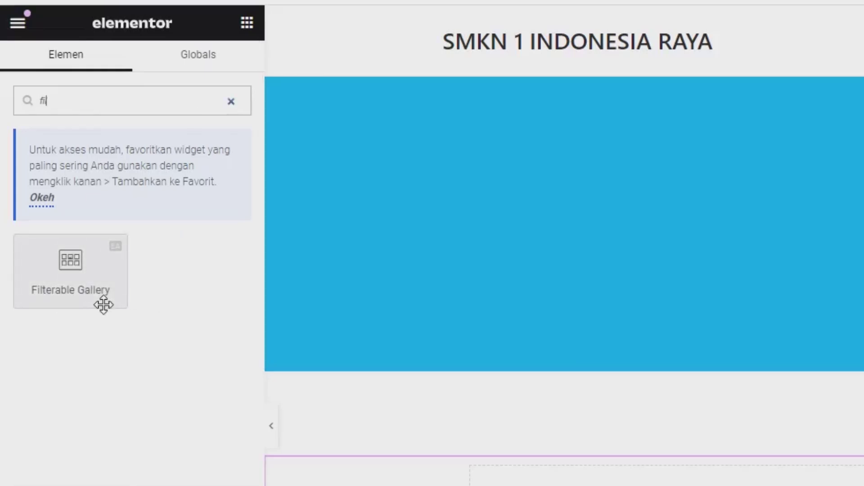
left_click_drag(102, 304, 768, 482)
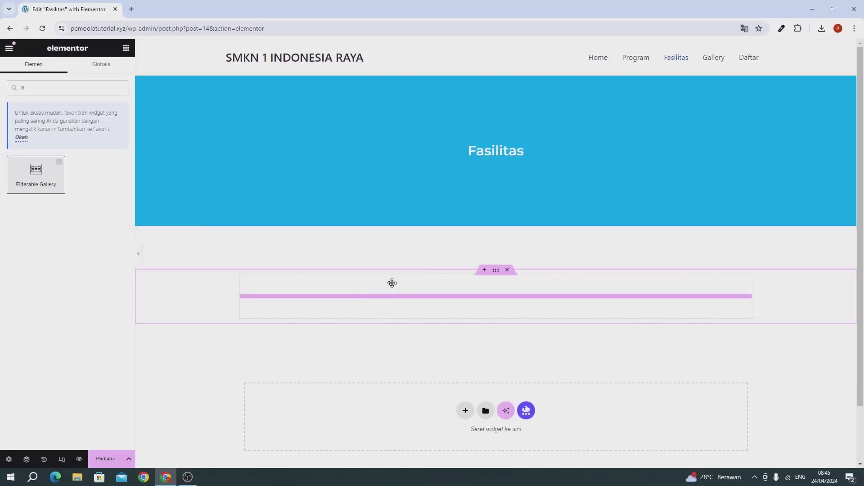
left_click_drag(392, 283, 393, 287)
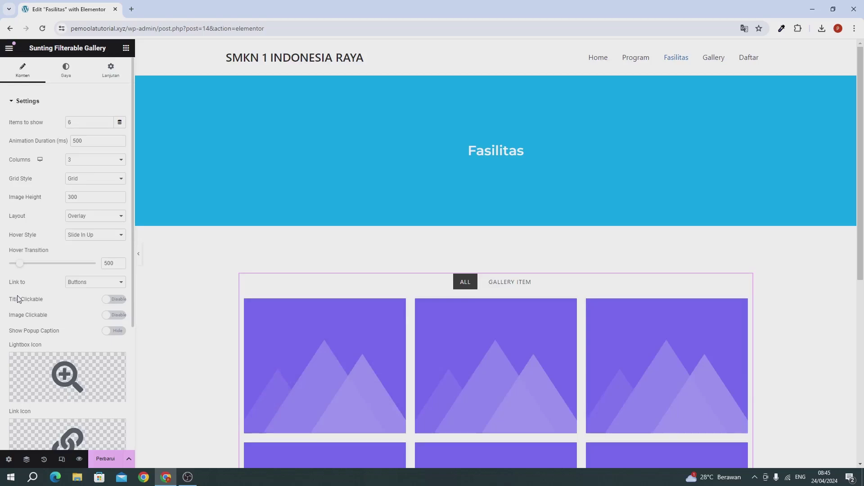
scroll(2, 316, "down", 4)
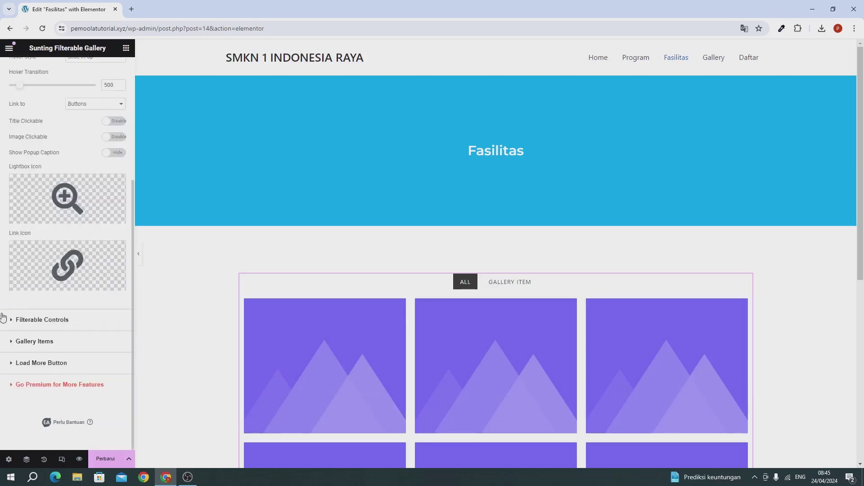
left_click(41, 320)
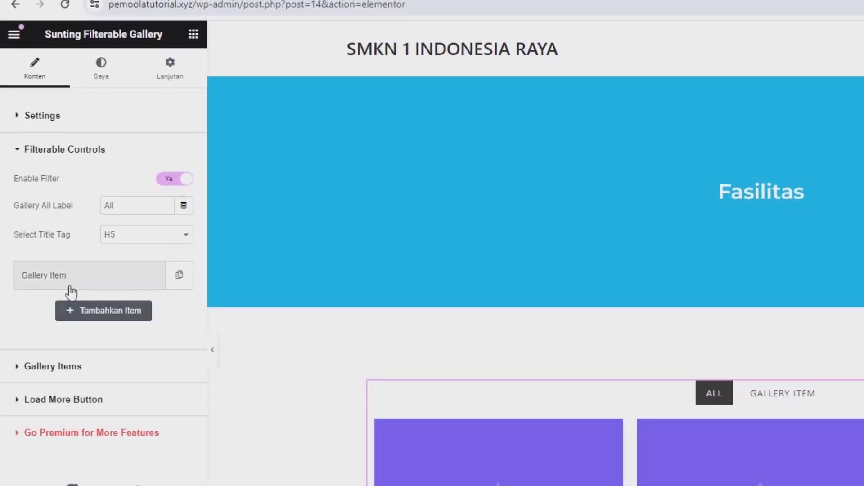
Rename the placeholder Gallery Item filter tab to 'Lab Komputer'
left_click(68, 290)
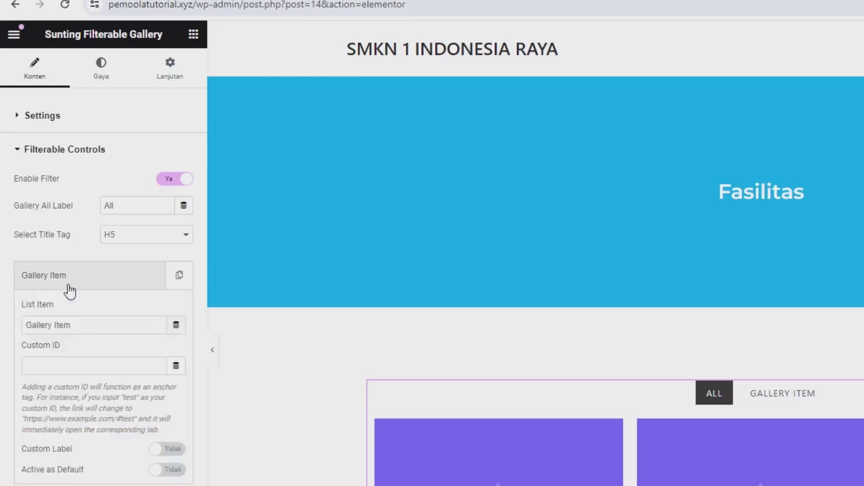
left_click(84, 331)
key("ctrl+a")
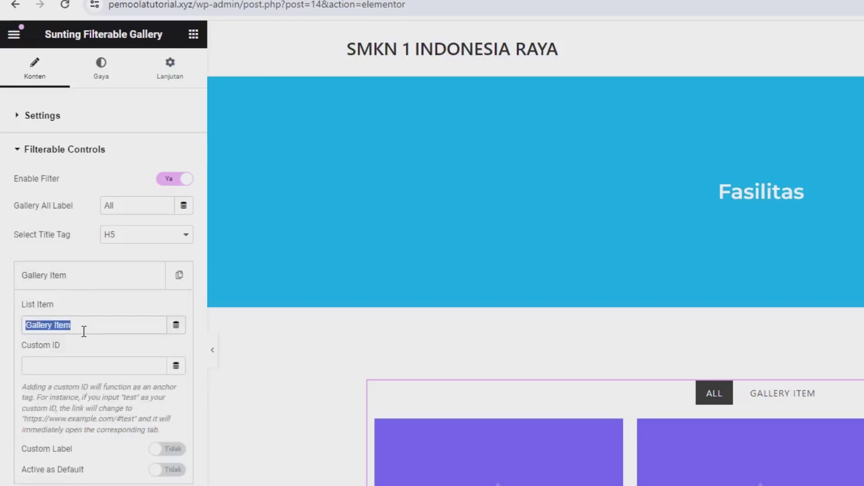
type("Lab ")
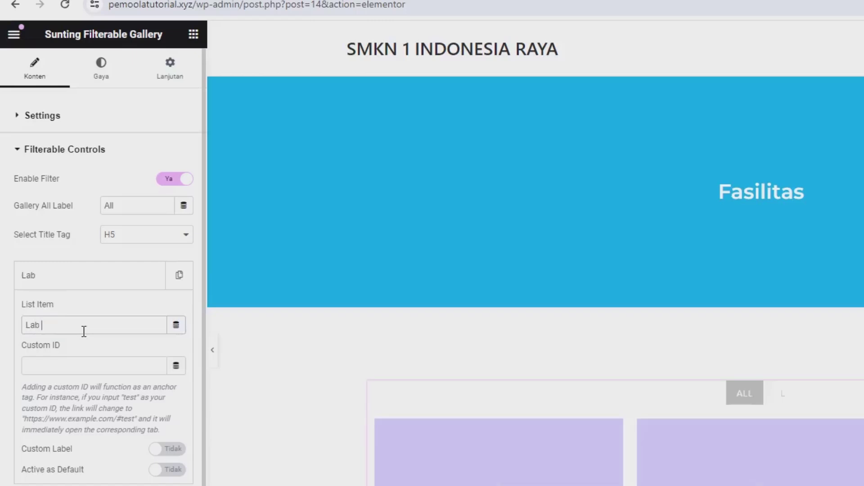
type("Komputer")
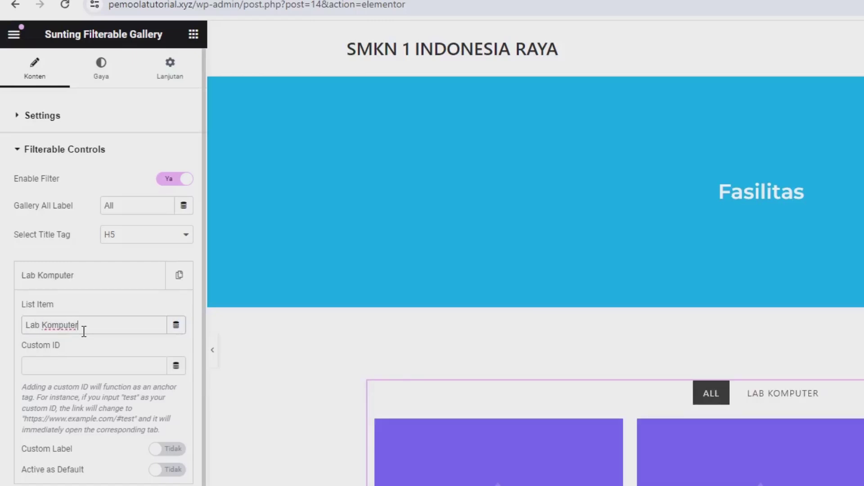
left_click(54, 284)
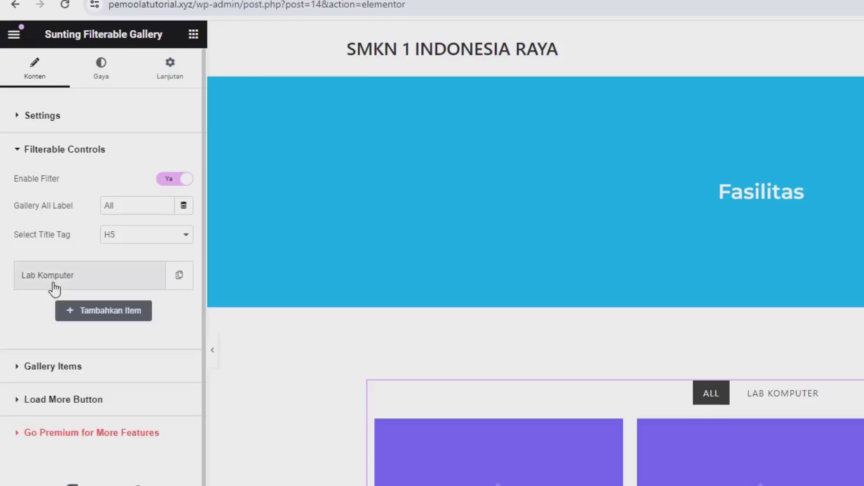
Add a second filter tab named 'Lapangan' and expand the gallery item list
left_click(83, 311)
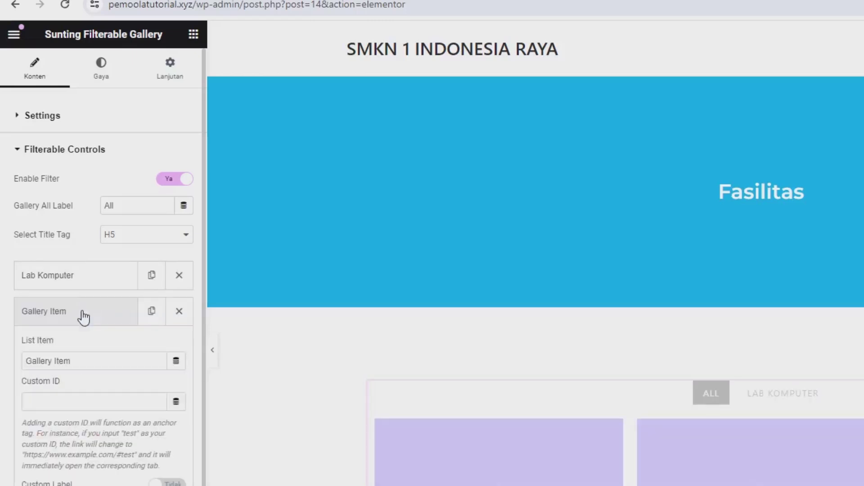
left_click_drag(52, 262, 28, 264)
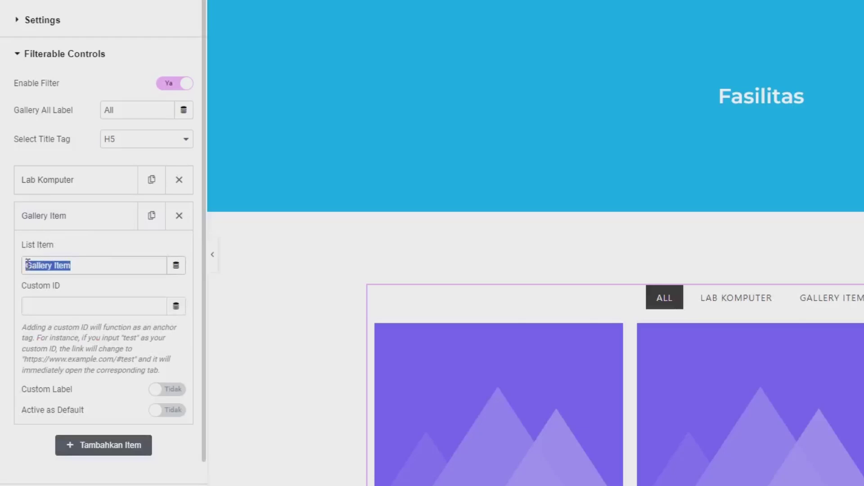
type("Lapangan")
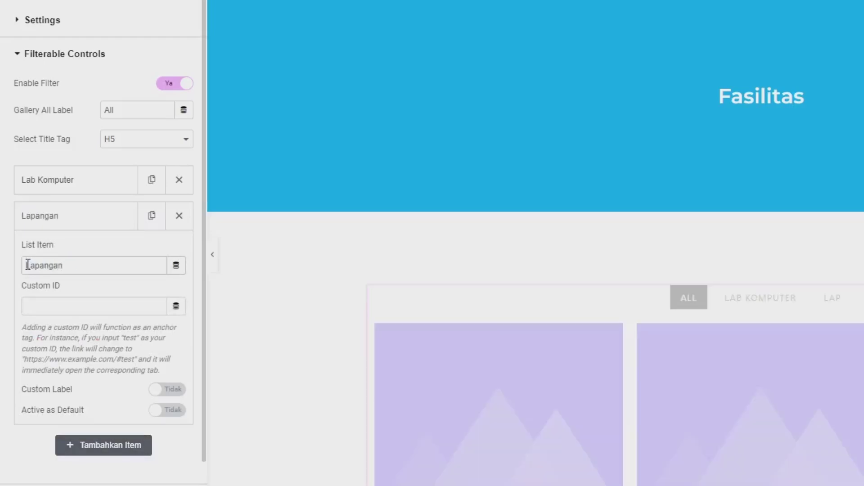
left_click(38, 223)
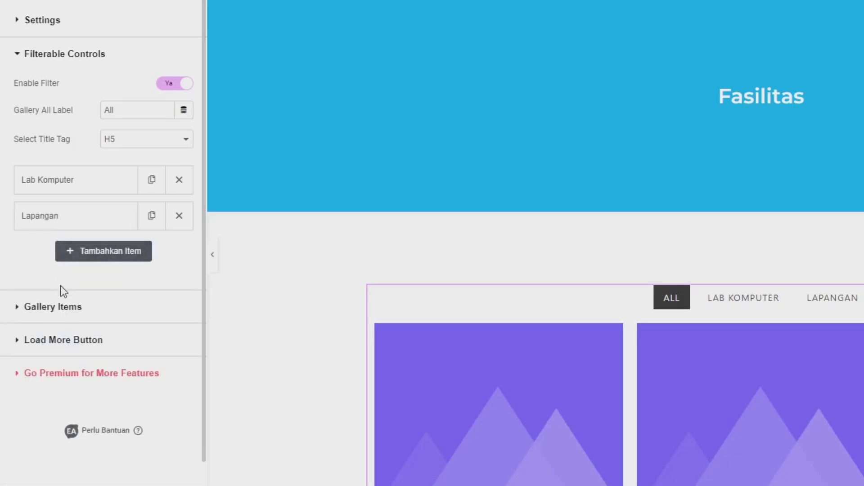
left_click(81, 320)
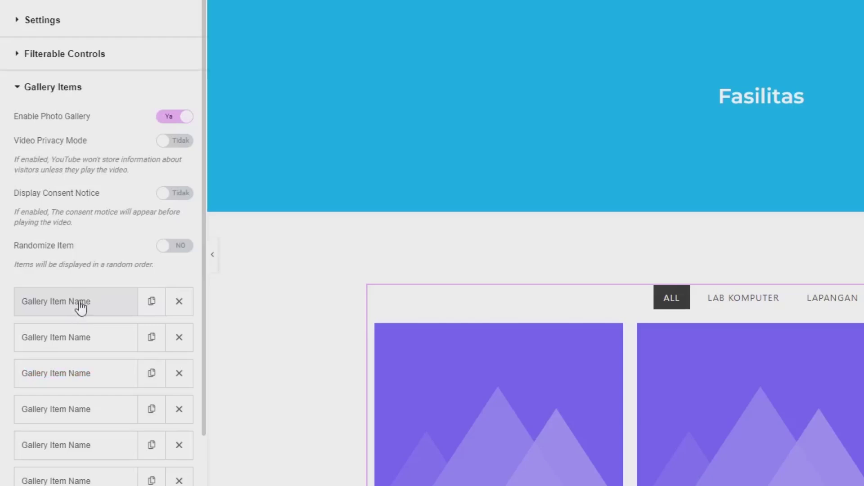
Expand the first gallery item and start overwriting its control name field
scroll(80, 297, "down", 3)
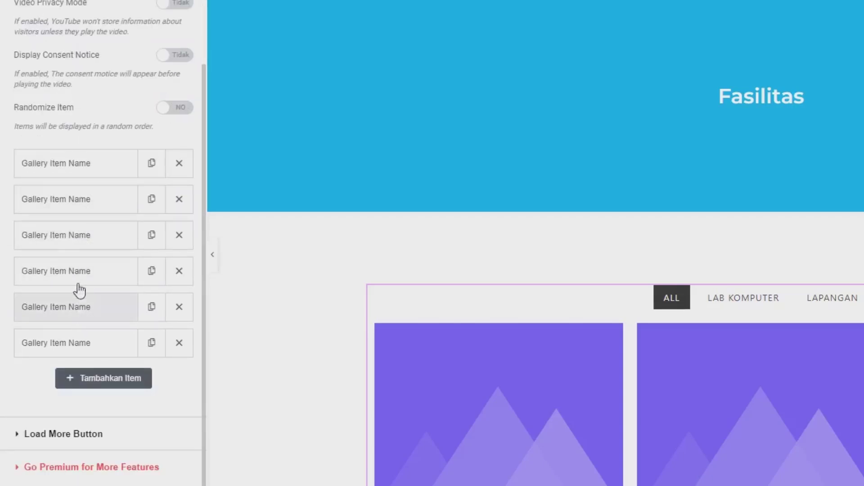
left_click(52, 177)
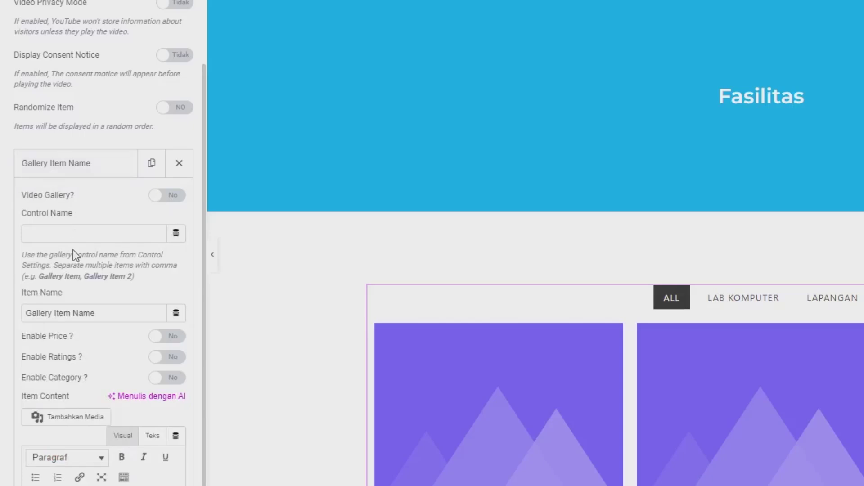
left_click(64, 233)
type("rrrr")
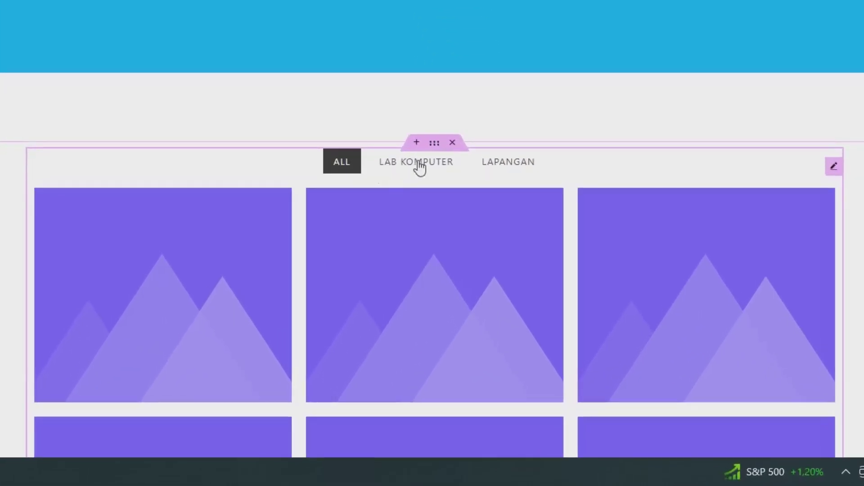
mouse_move(217, 221)
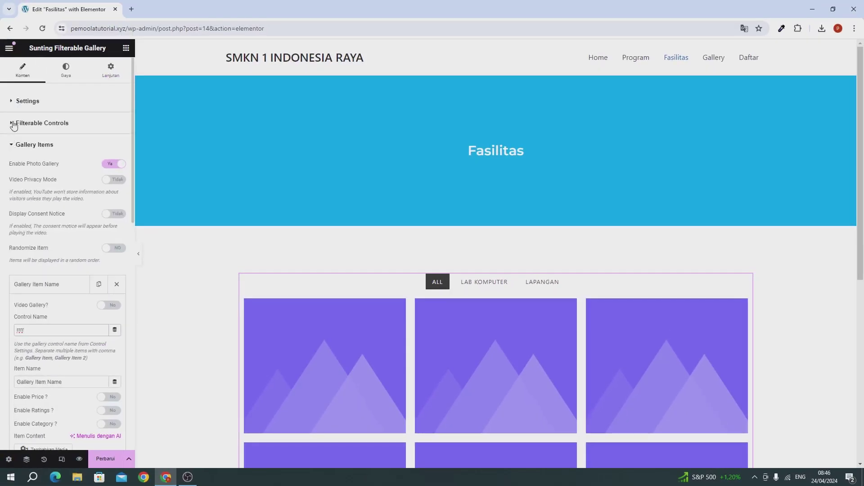
Copy the 'Lab Komputer' filter label and paste it as the first item's control name
left_click(58, 124)
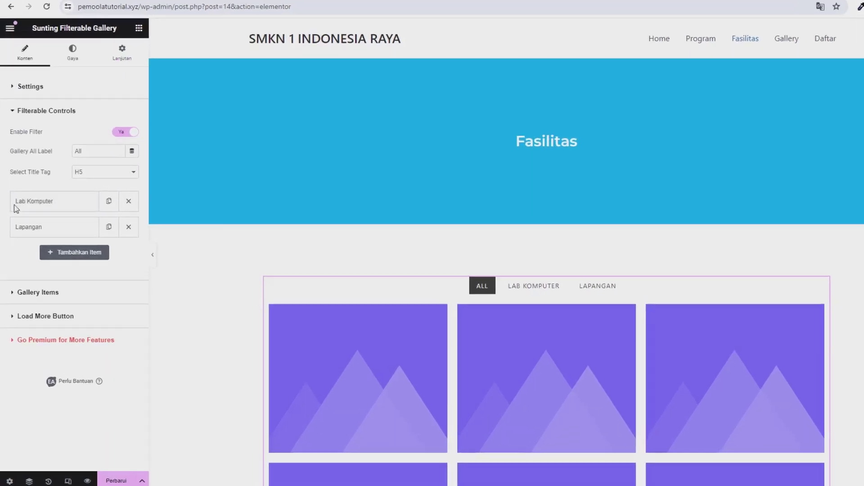
left_click(41, 206)
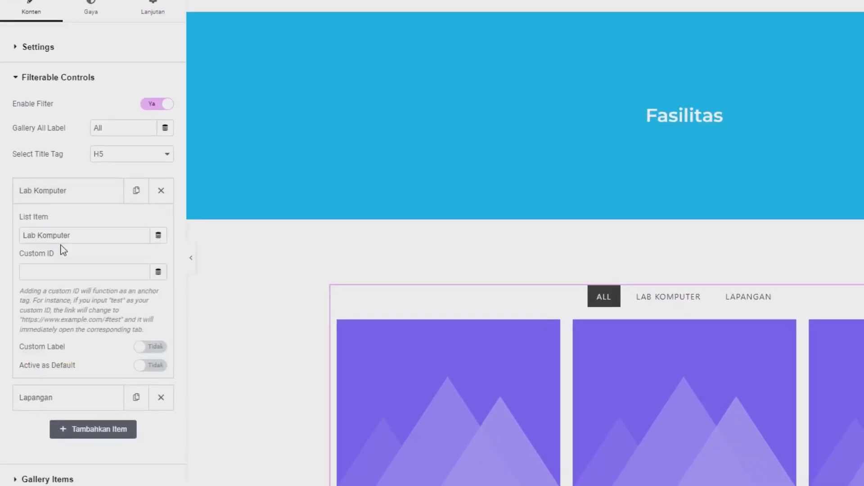
triple_click(64, 228)
key("ctrl+c")
scroll(64, 234, "down", 3)
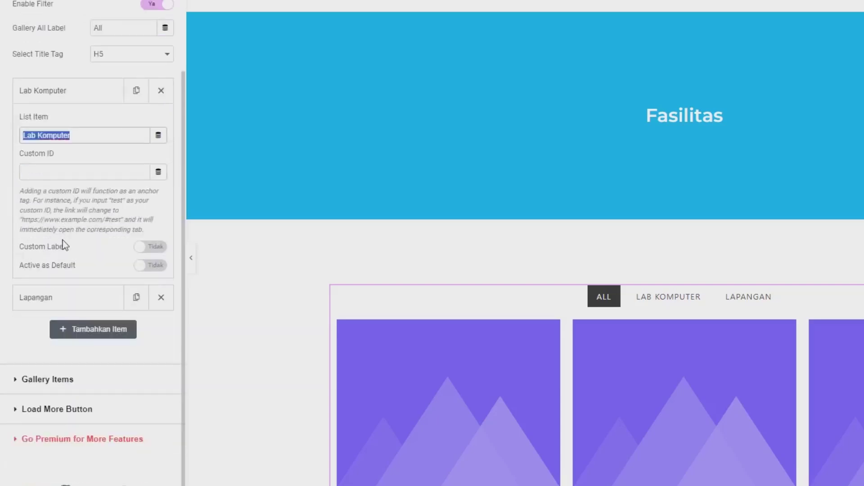
left_click(54, 379)
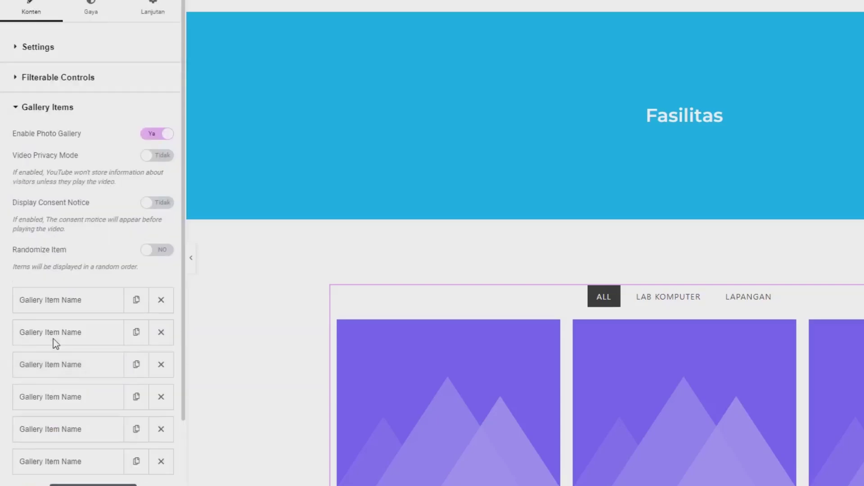
scroll(65, 304, "down", 3)
left_click(36, 182)
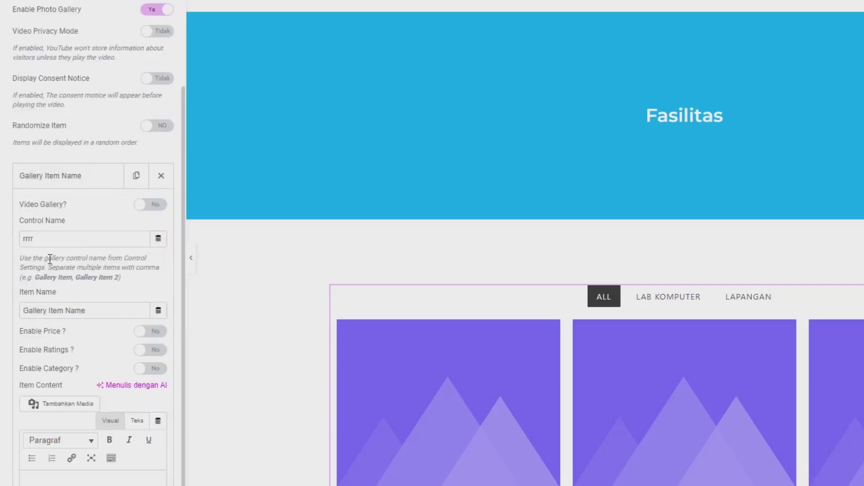
double_click(50, 244)
key("ctrl+v")
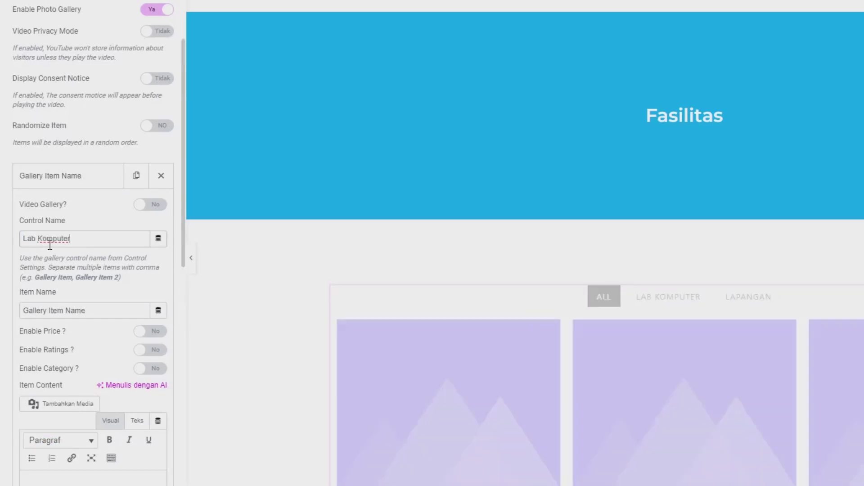
Set the first gallery item's name to 'Komputer'
left_click_drag(87, 311, 25, 310)
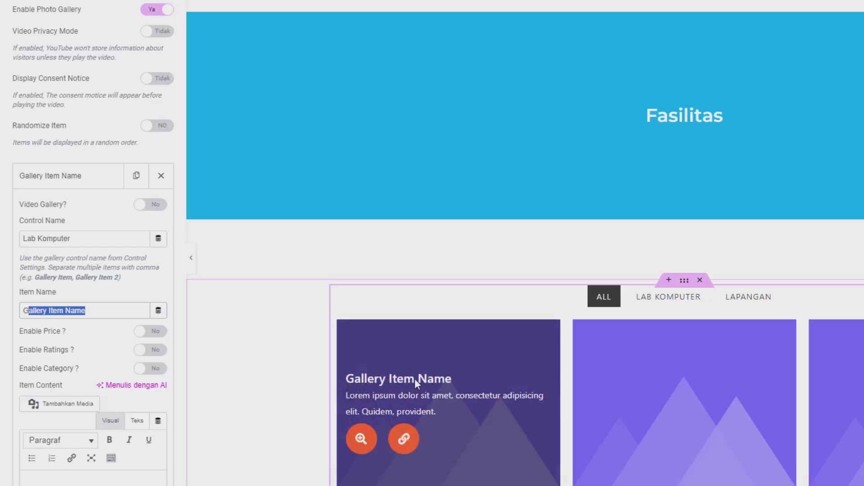
left_click(108, 311)
triple_click(108, 311)
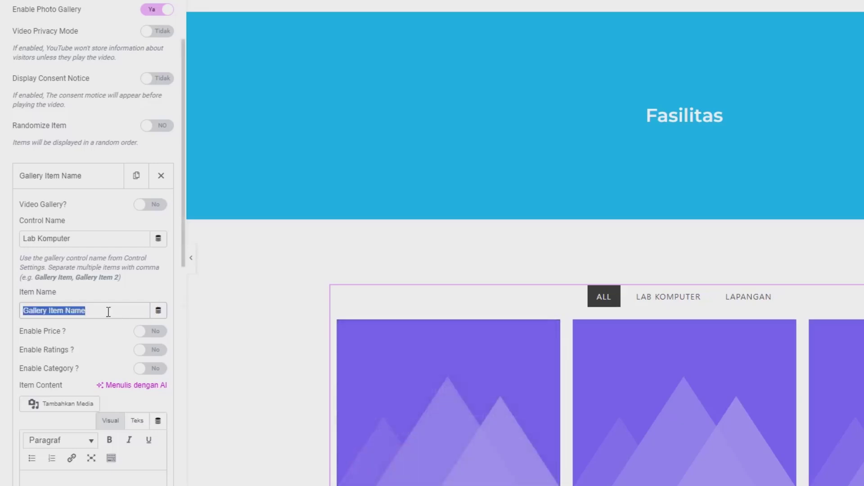
type("Lab")
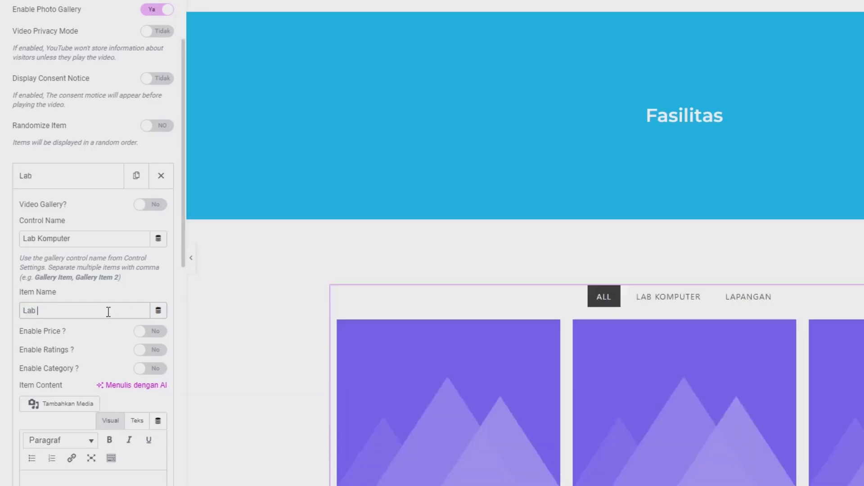
triple_click(108, 311)
type("Komputer")
Delete the placeholder Lorem ipsum description from the first item's content
scroll(108, 311, "down", 3)
triple_click(95, 417)
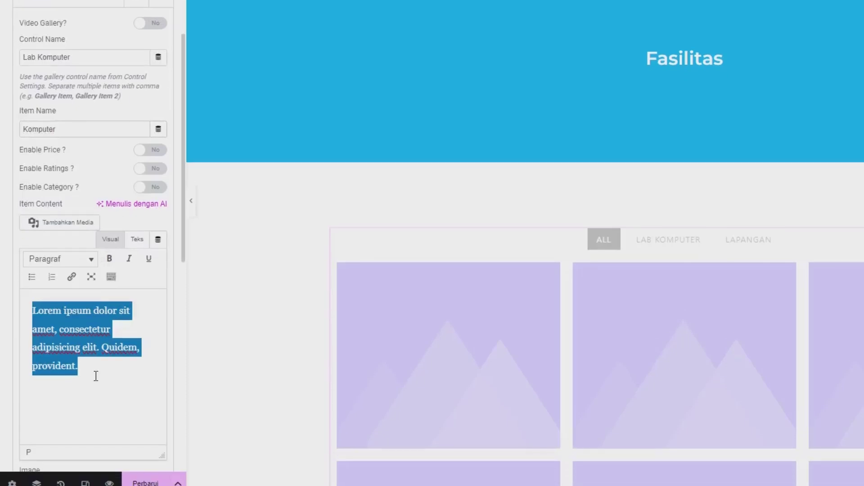
key("BackSpace")
mouse_move(416, 390)
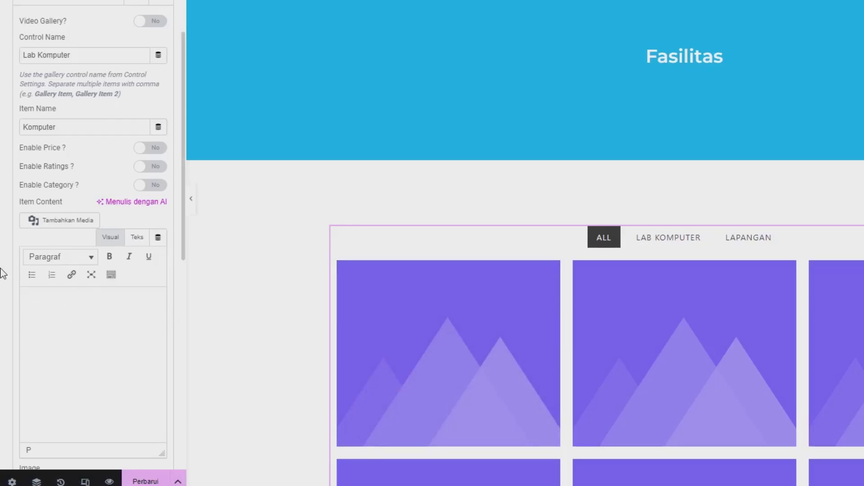
scroll(86, 364, "down", 3)
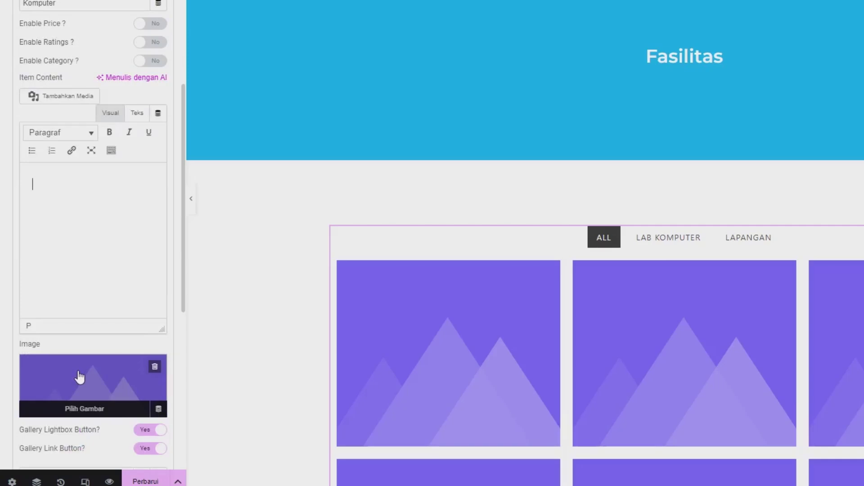
Open the item's media picker for uploading and keep the four blocked photo downloads
left_click(79, 378)
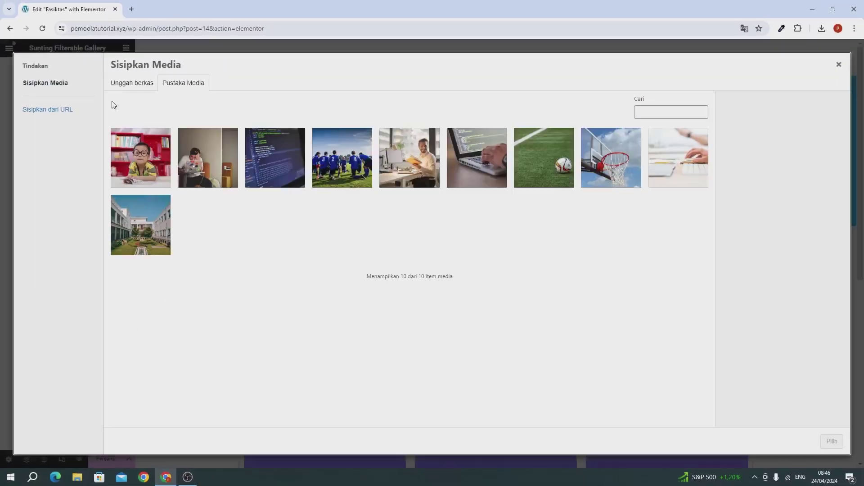
left_click(127, 83)
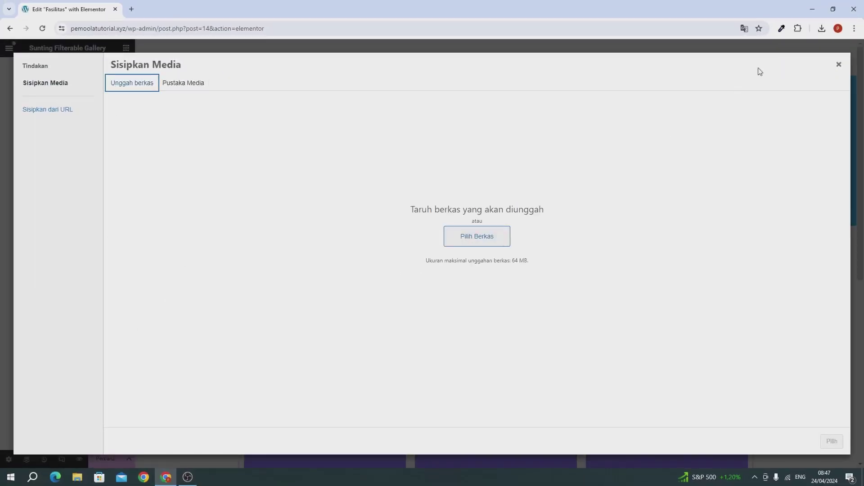
left_click(821, 29)
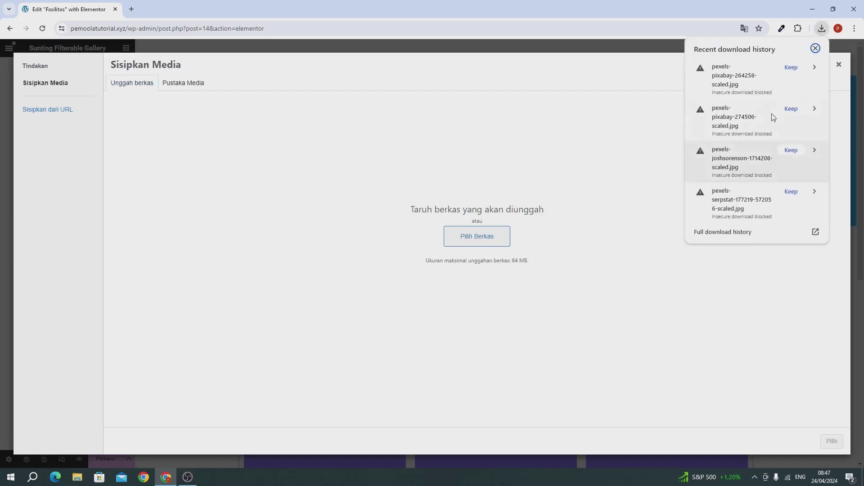
left_click(790, 68)
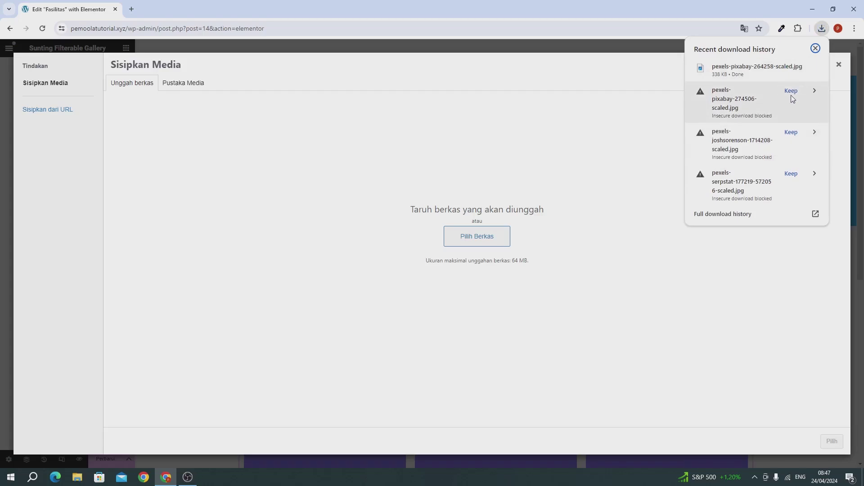
left_click(791, 90)
left_click(790, 116)
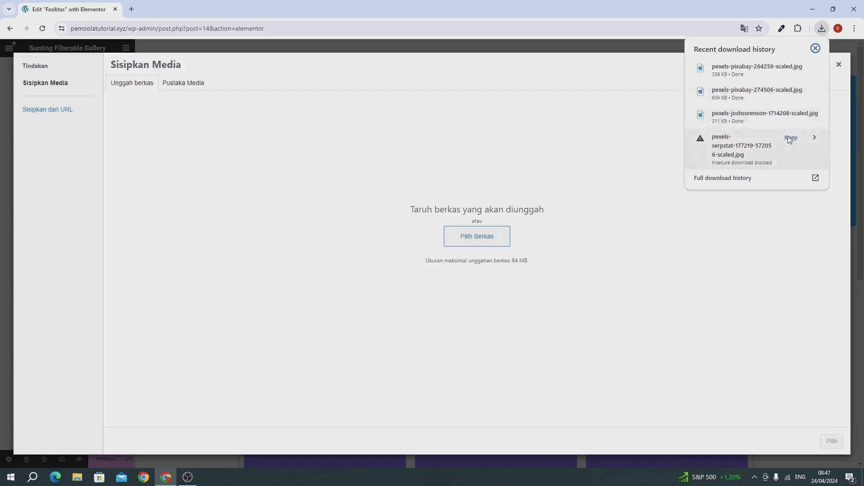
left_click(788, 136)
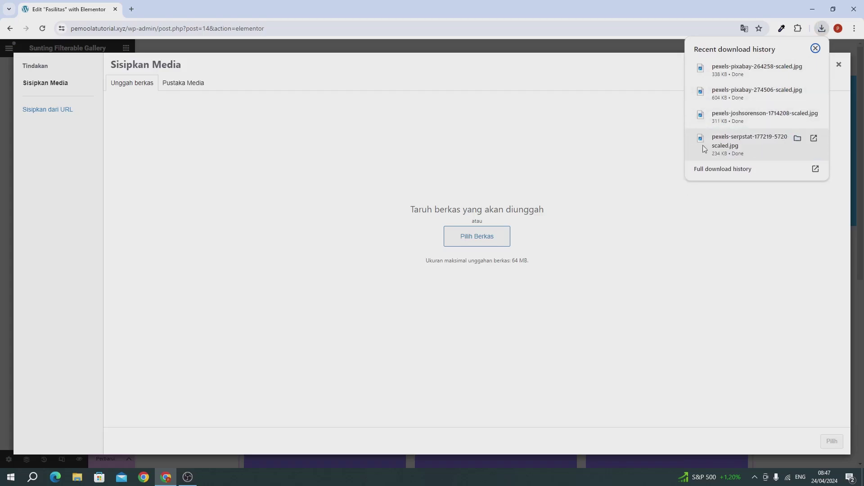
Upload the four photos to the media library and set the laptop-and-code photo as the item image
left_click_drag(717, 75, 518, 193)
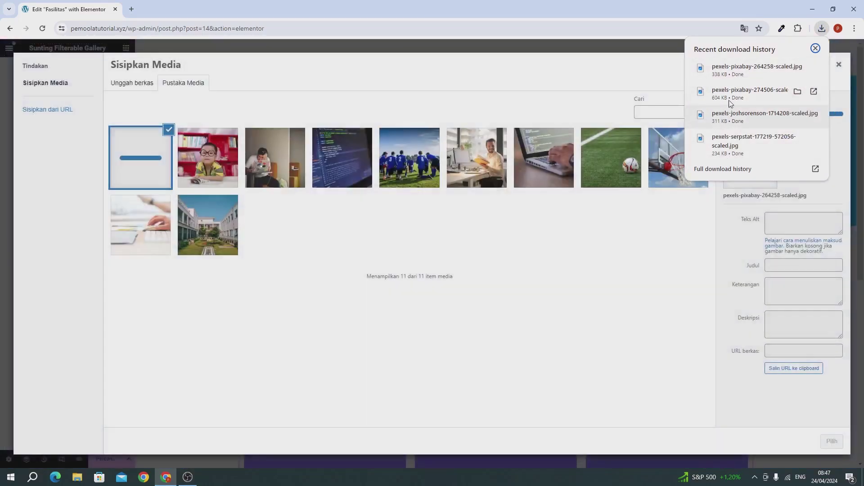
left_click_drag(720, 93, 464, 216)
left_click_drag(763, 121, 576, 185)
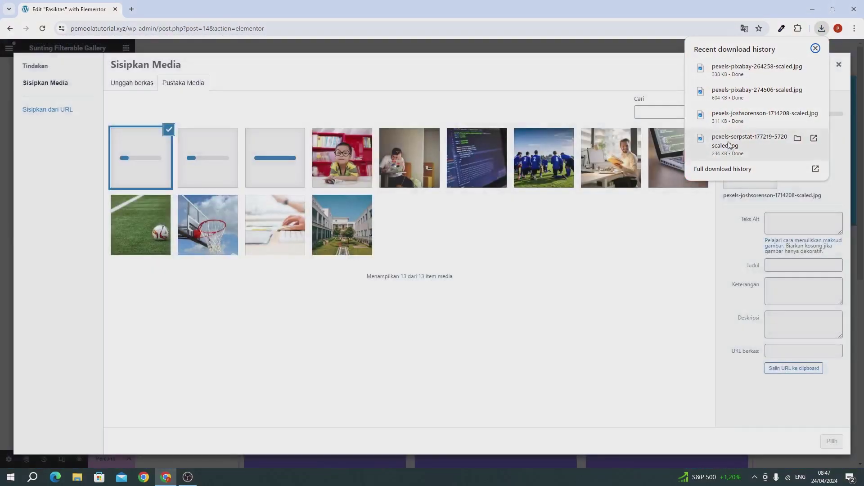
left_click_drag(720, 142, 399, 236)
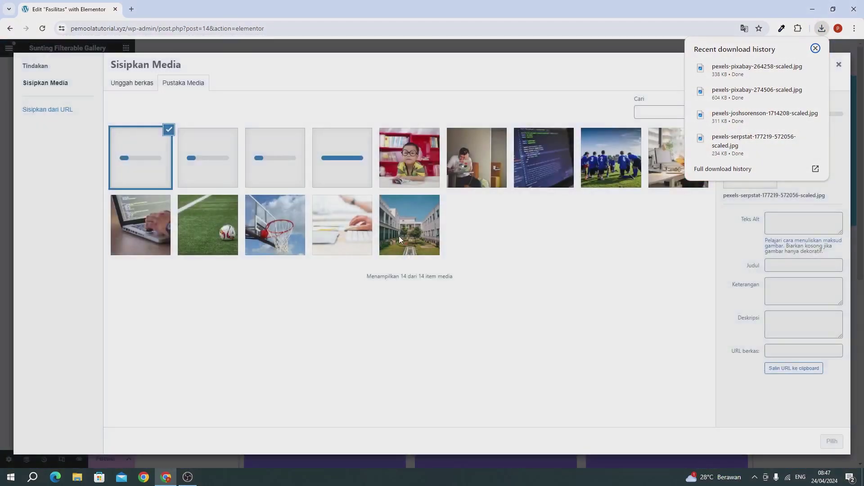
left_click(516, 295)
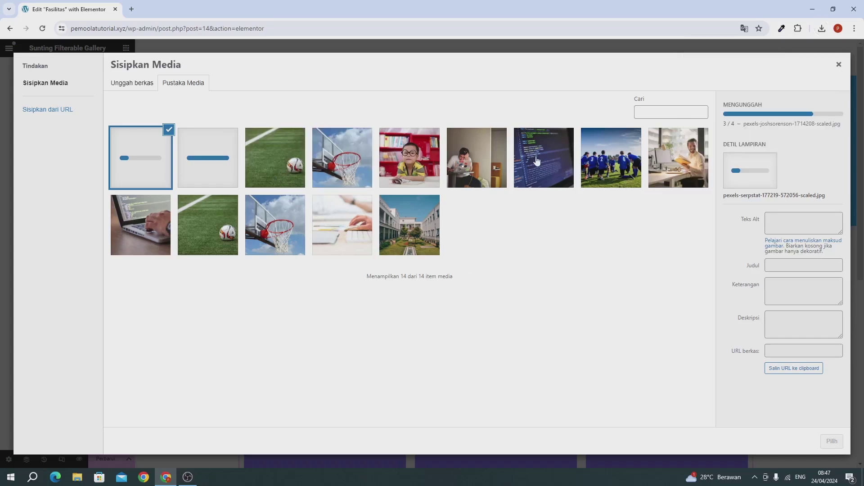
left_click(158, 222)
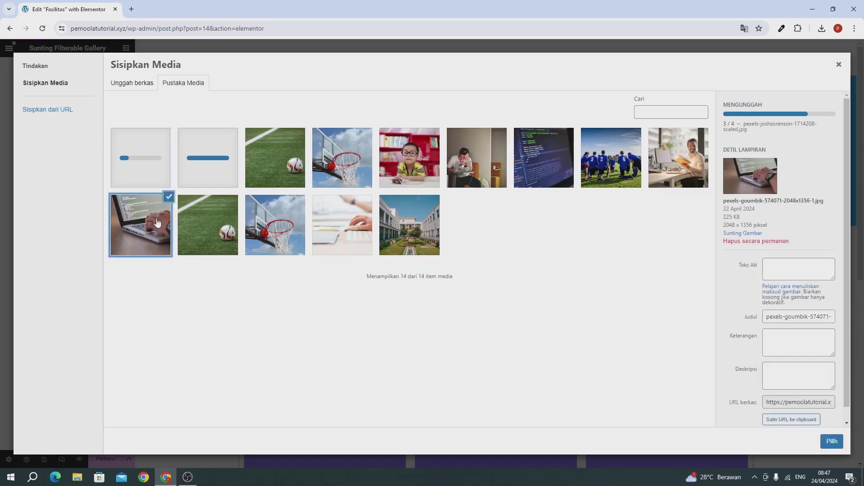
left_click(832, 441)
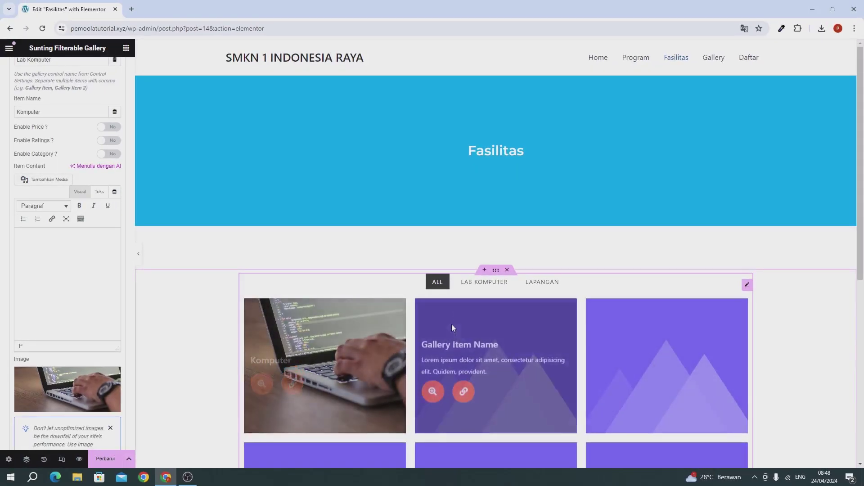
Preview the LAB KOMPUTER filter, return to ALL, and collapse the Komputer item
left_click(465, 284)
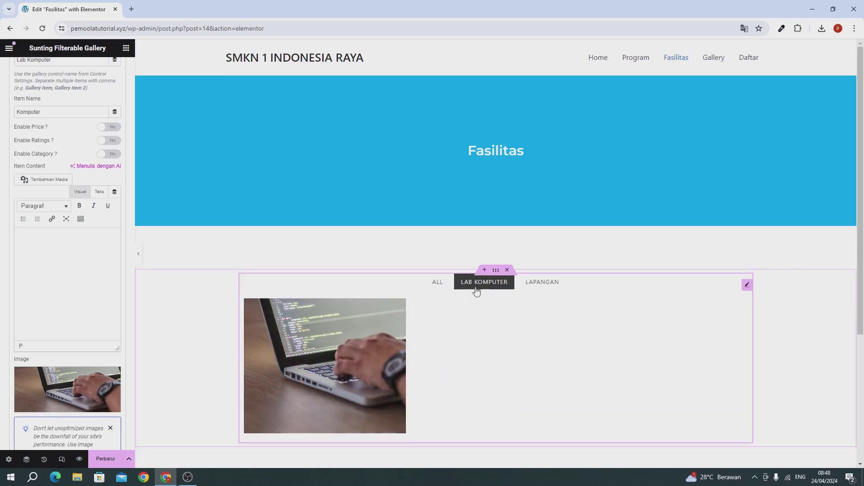
left_click(439, 283)
scroll(104, 225, "up", 3)
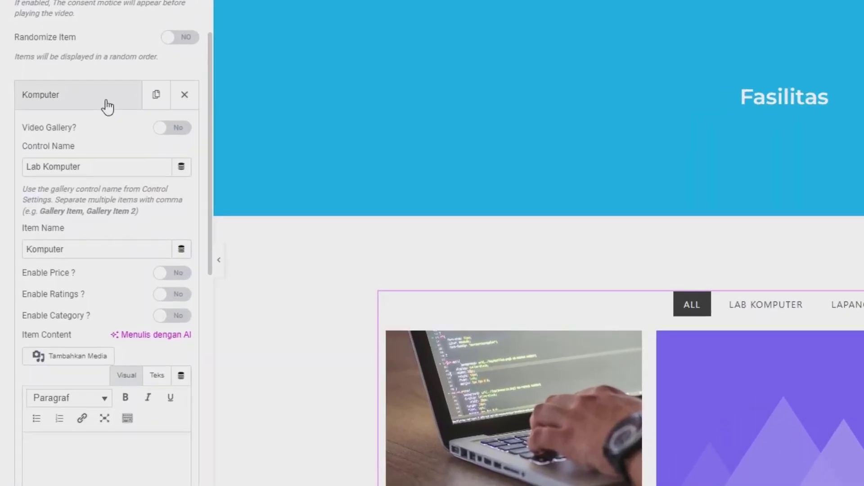
left_click(67, 155)
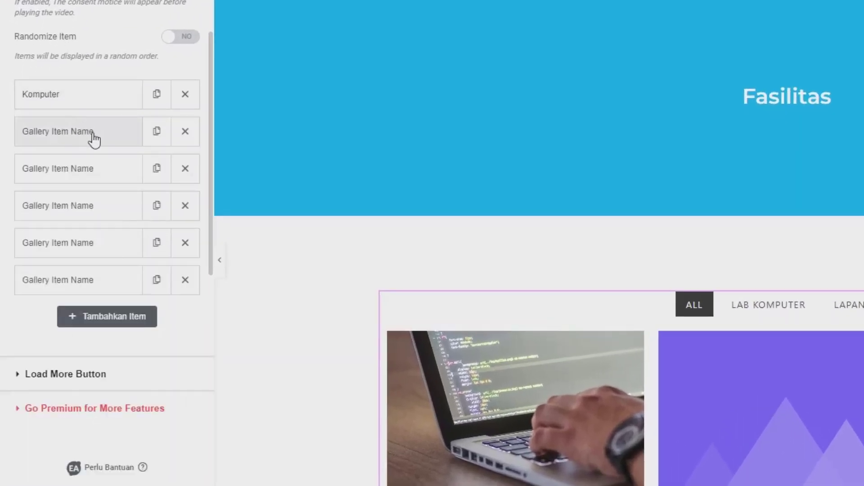
Tag the second gallery item as Lab Komputer and clear its placeholder description
left_click(94, 140)
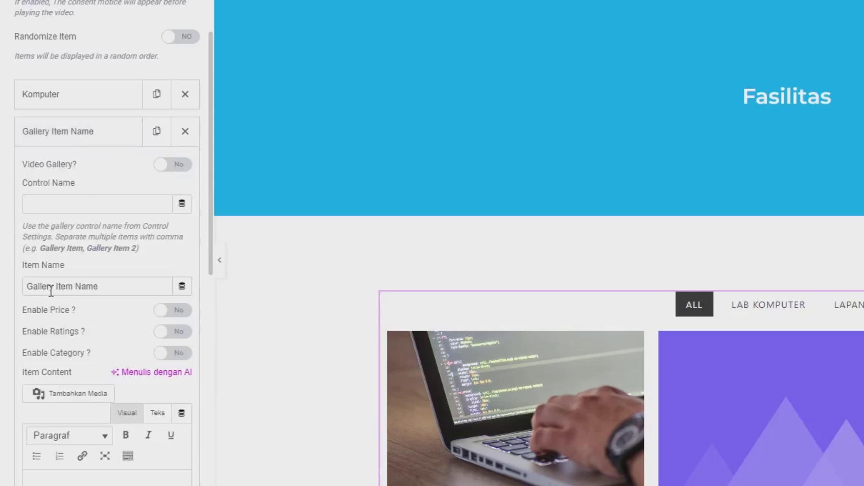
left_click(49, 207)
type("Lab Komputer")
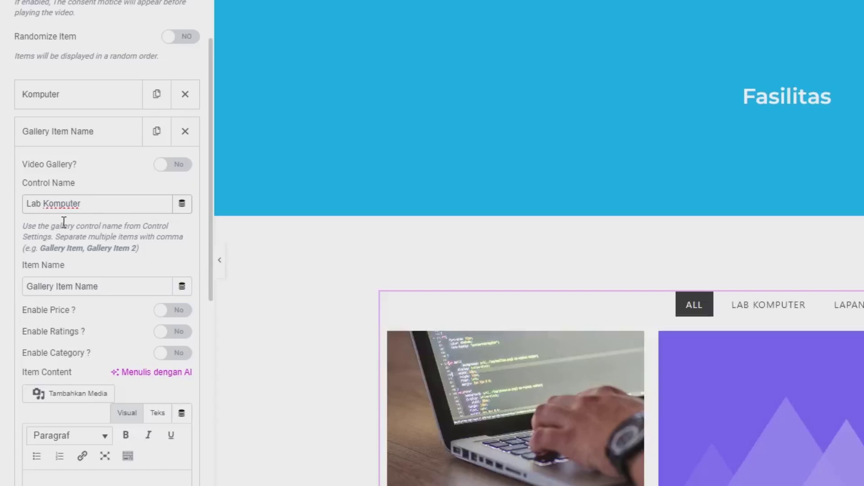
left_click(86, 287)
key("ctrl+a")
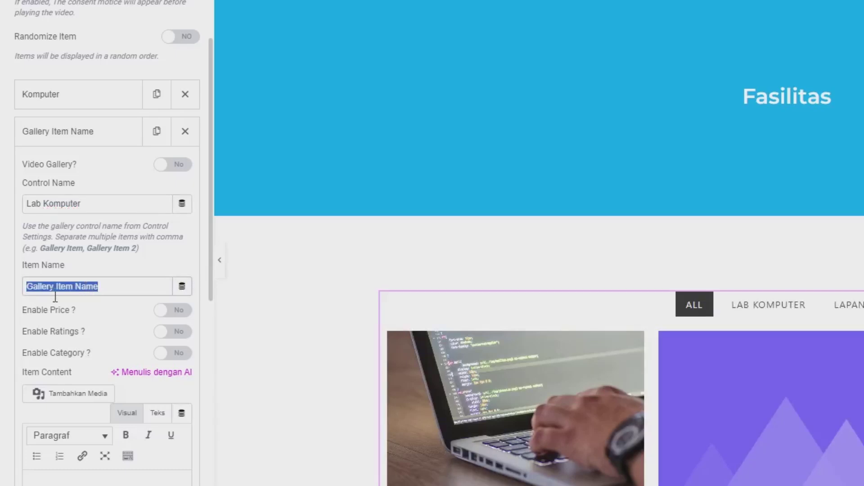
scroll(68, 307, "down", 5)
left_click(72, 282)
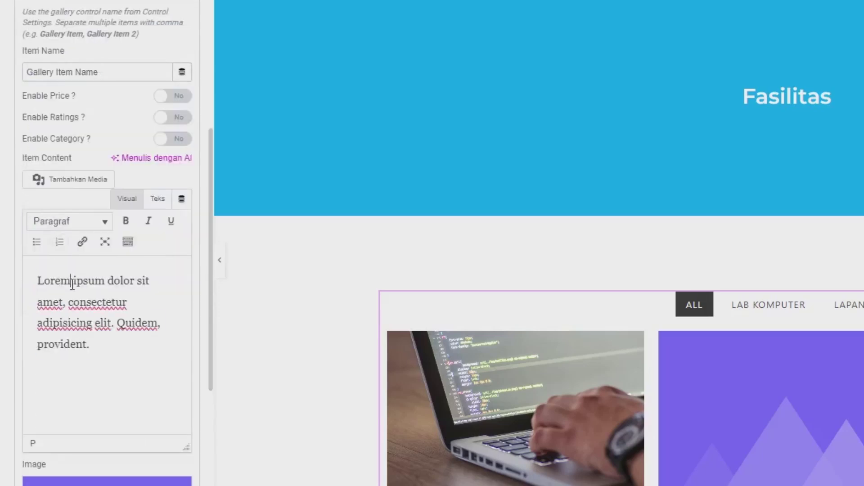
key("ctrl+a")
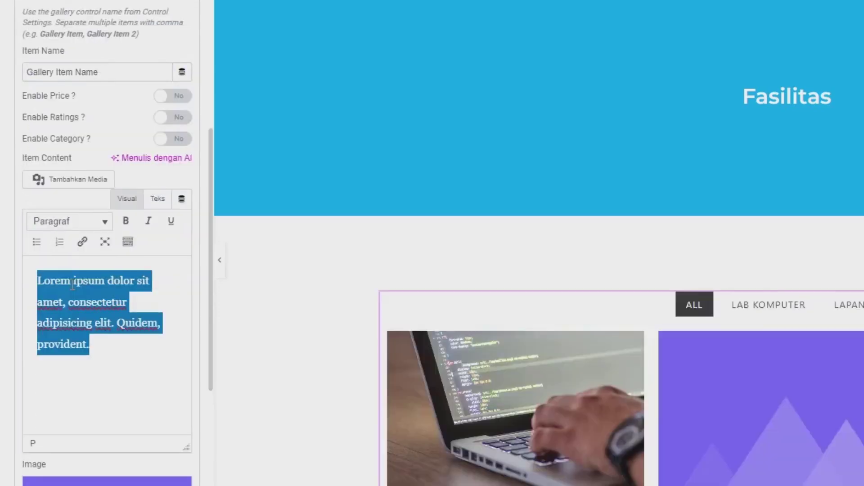
key("BackSpace")
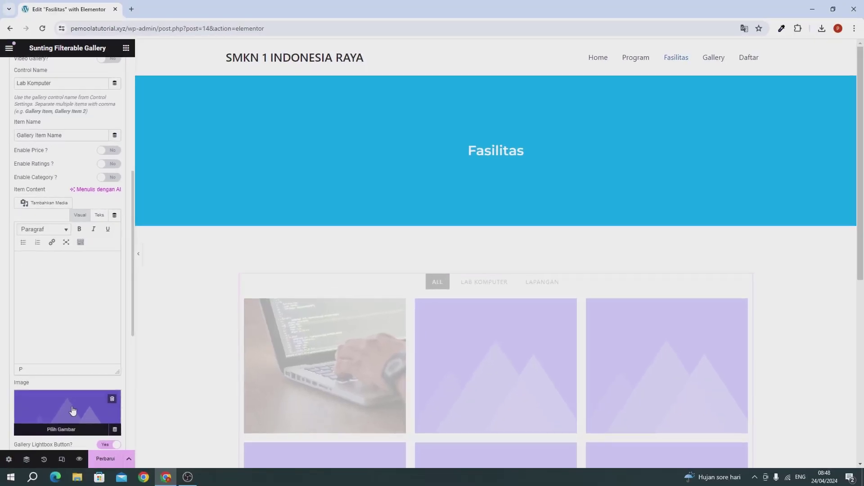
Set the dark desk-and-monitor photo as its image and preview the LAB KOMPUTER filter
left_click(90, 446)
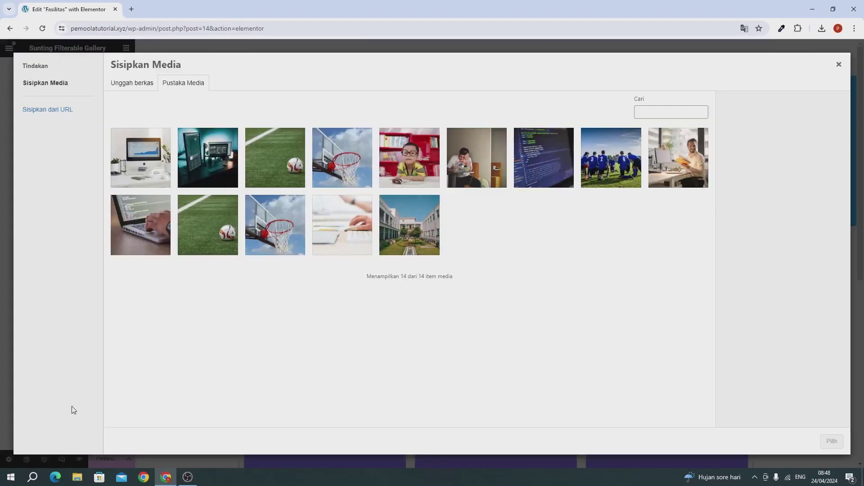
left_click(196, 173)
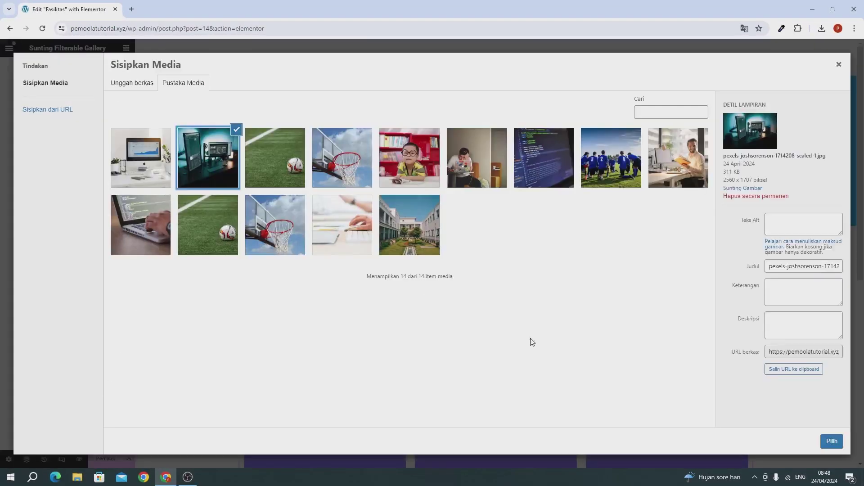
left_click(828, 443)
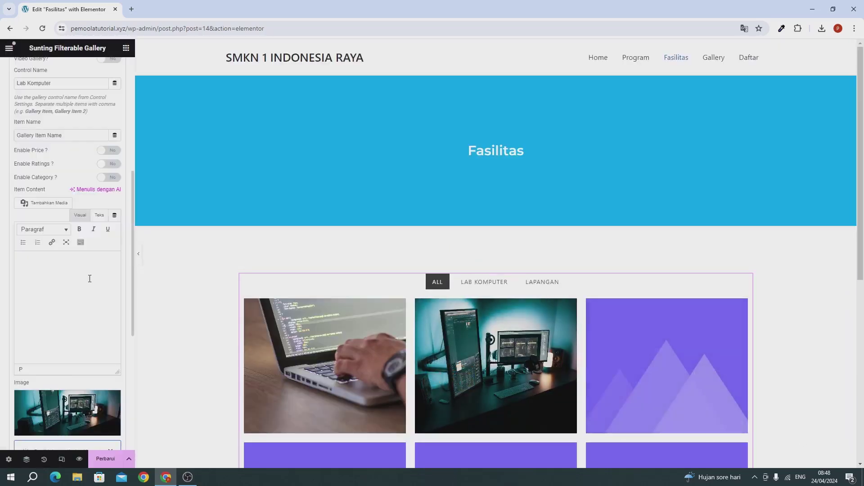
left_click(484, 282)
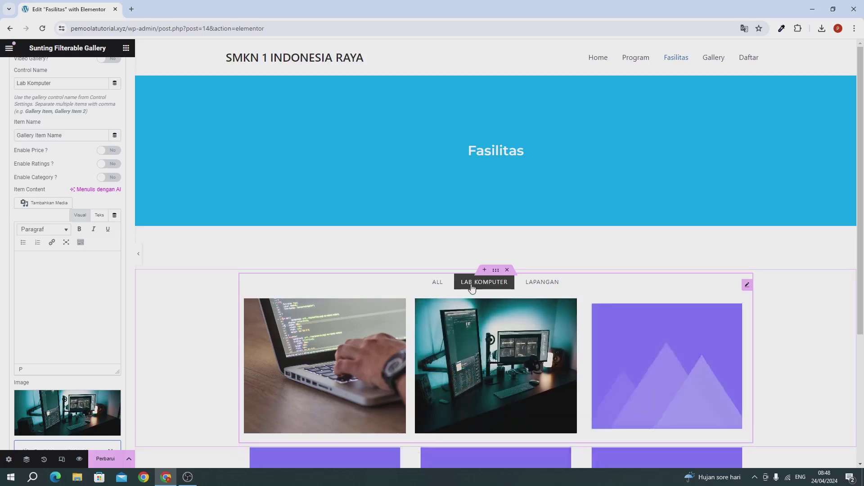
Tag the third gallery item as Lab Komputer and delete its placeholder description
scroll(7, 193, "up", 4)
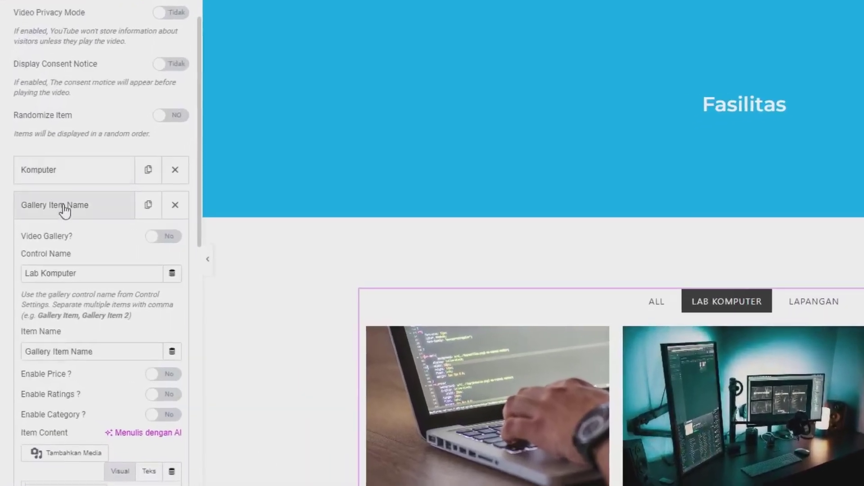
left_click(64, 207)
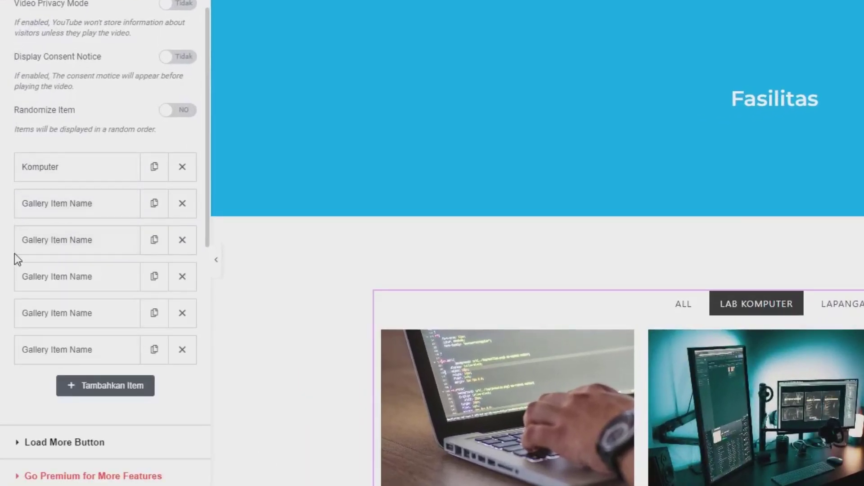
left_click(37, 248)
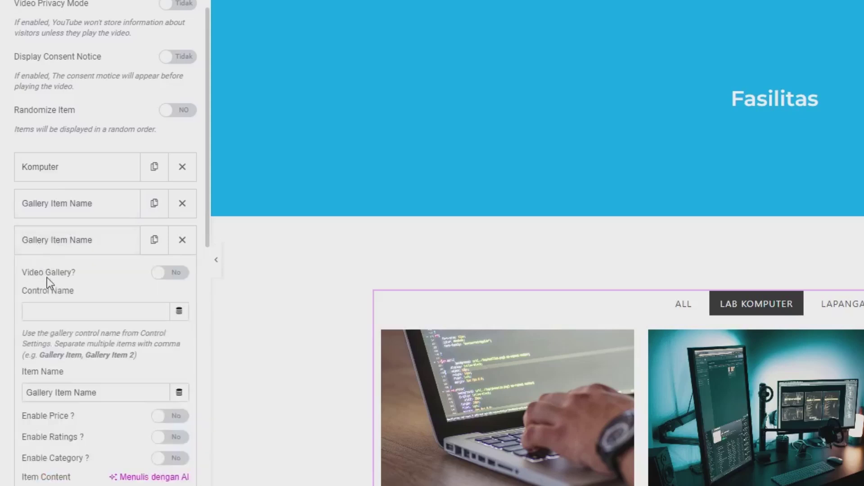
left_click(53, 317)
type("Lab Komputer")
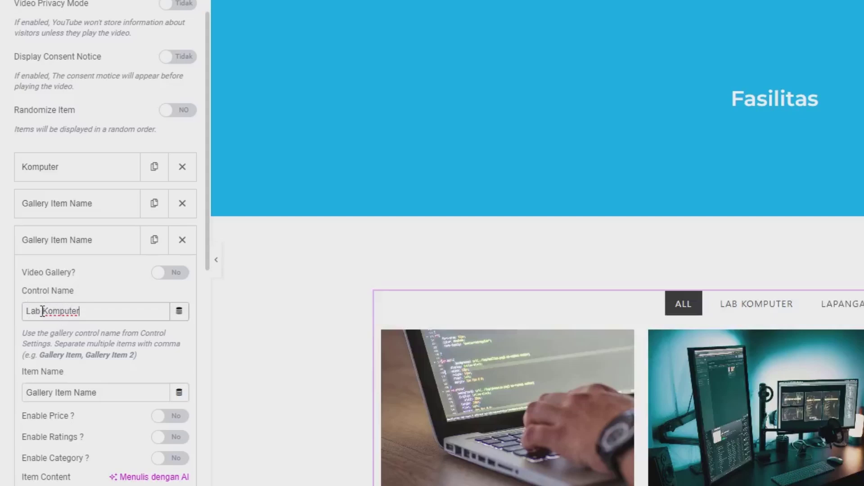
scroll(63, 315, "down", 9)
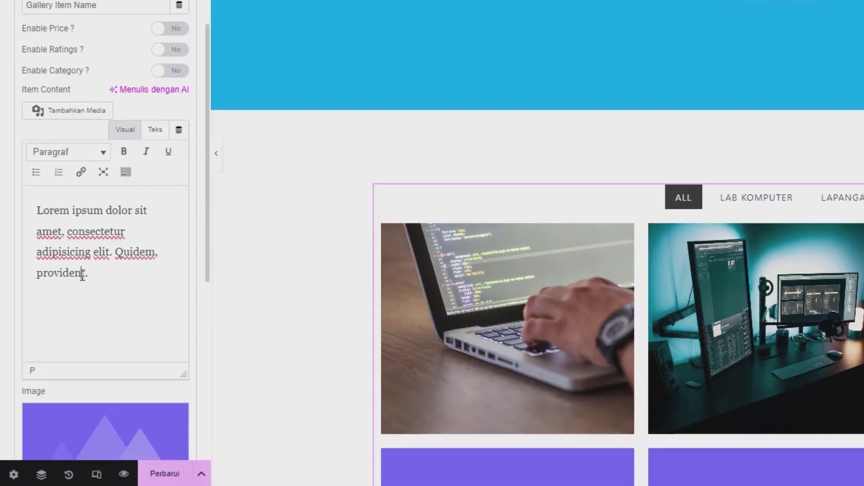
triple_click(82, 245)
key("BackSpace")
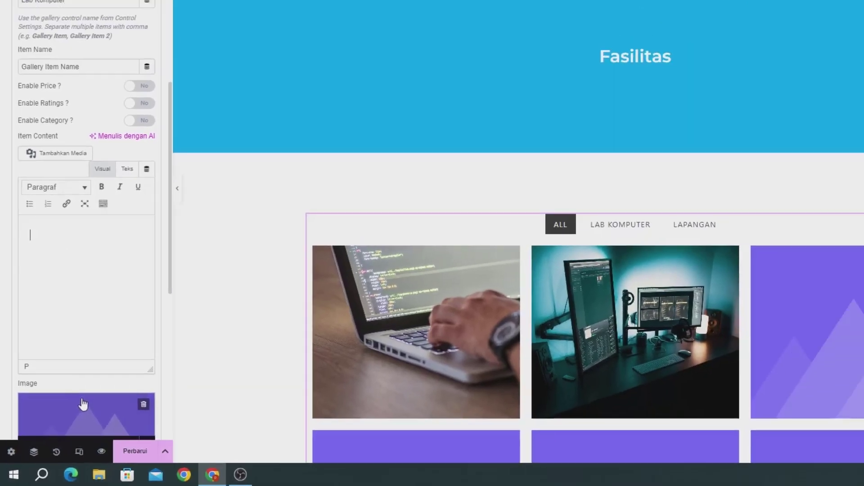
Give the third item the white-desk iMac photo from the media library
left_click(92, 381)
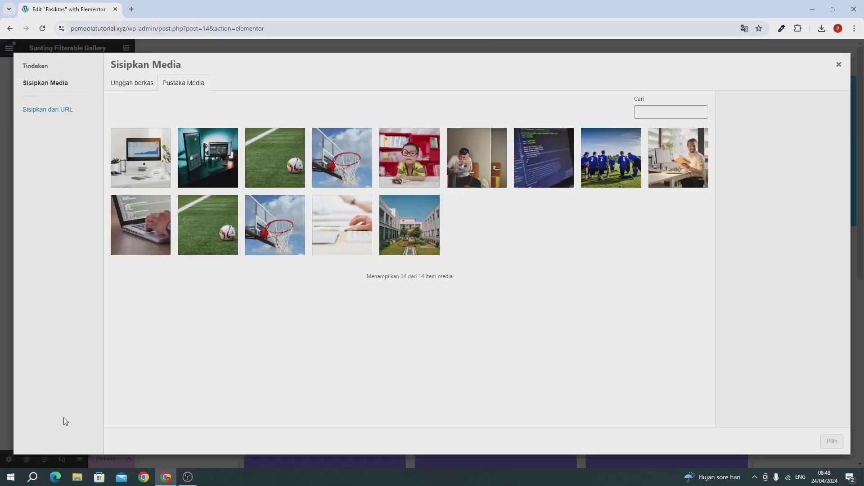
left_click(130, 154)
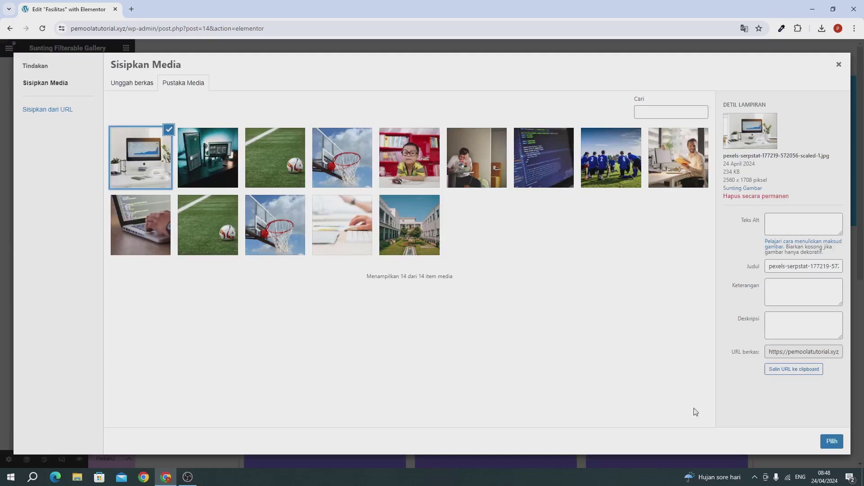
left_click(831, 441)
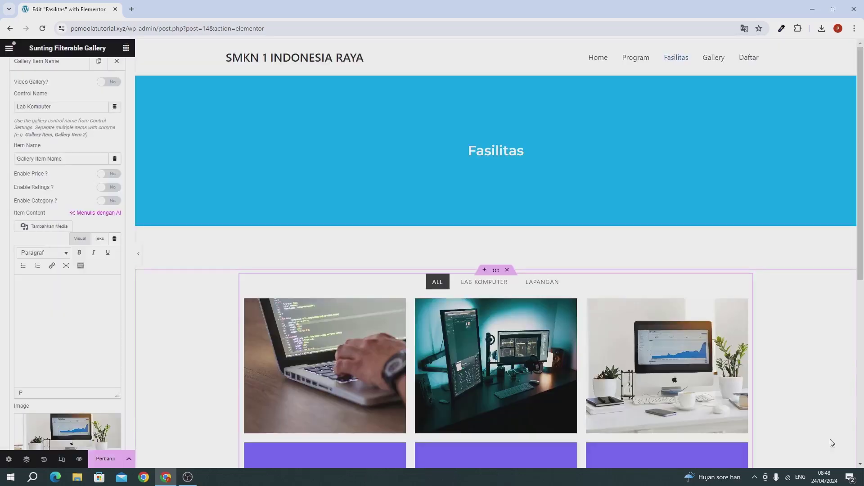
scroll(3, 301, "up", 2)
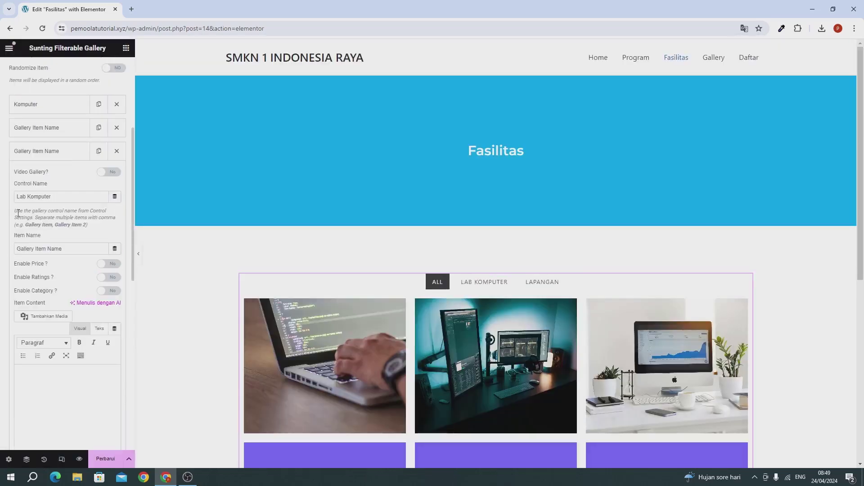
Collapse the third item, preview LAB KOMPUTER and the still-empty LAPANGAN filter, then expand Filterable Controls
left_click(38, 158)
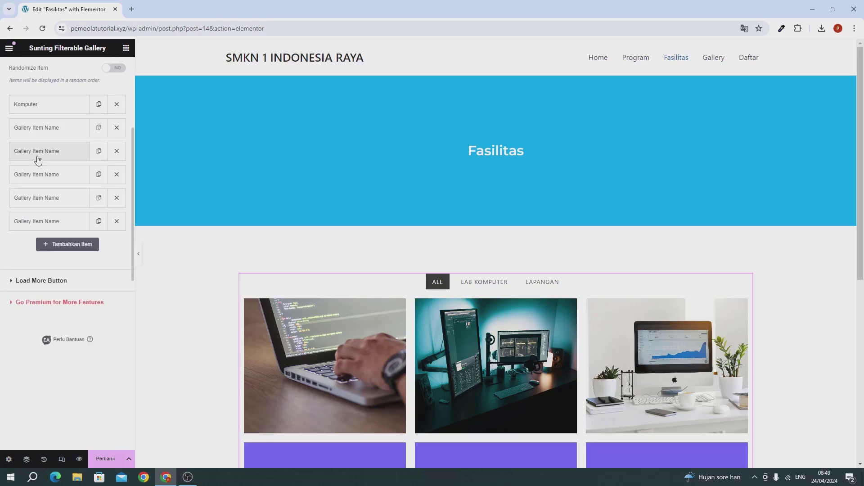
left_click(474, 281)
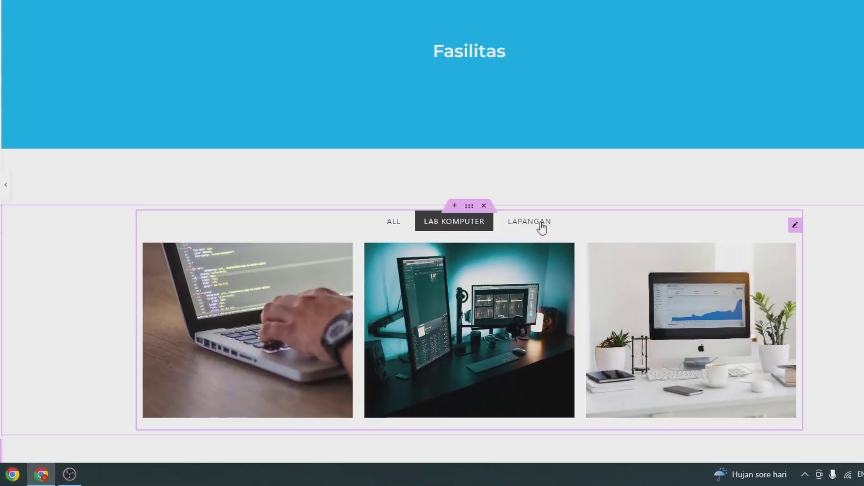
left_click(541, 223)
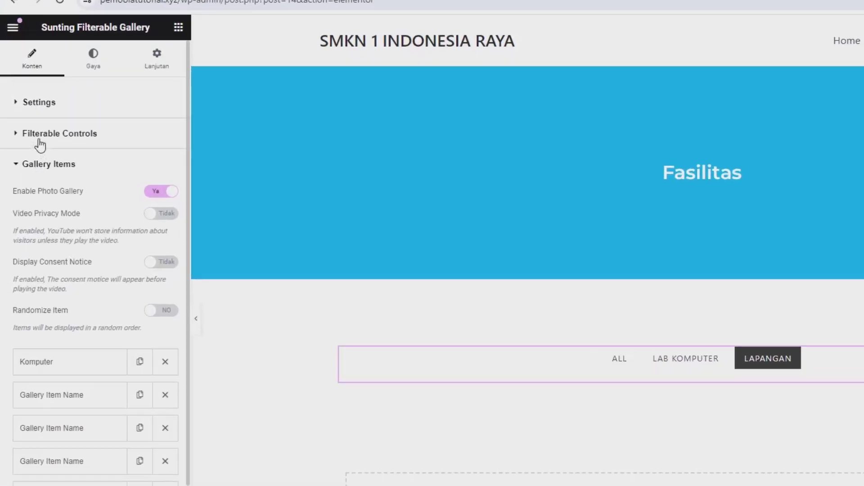
left_click(40, 143)
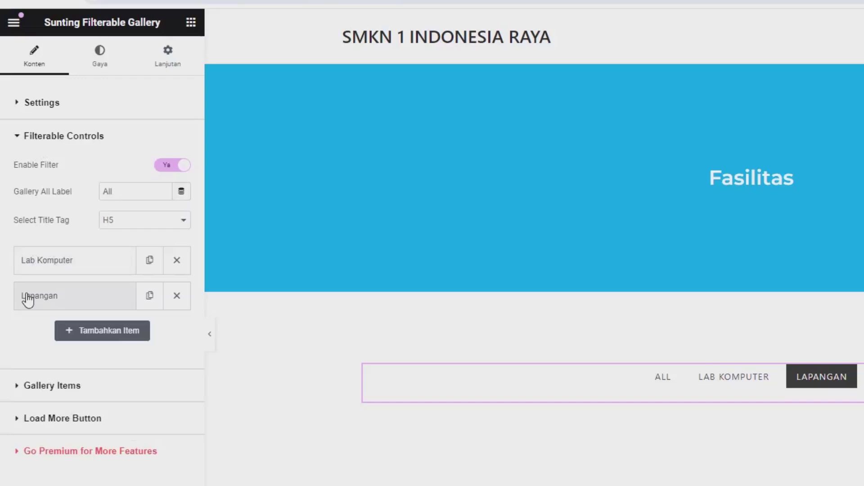
Enter 'Lapangan' as the fourth gallery item's control name
left_click(27, 297)
left_click(44, 344)
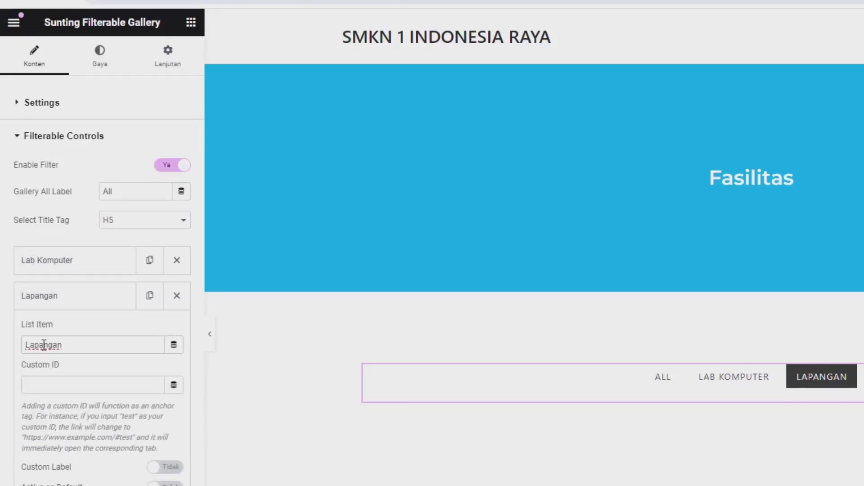
double_click(44, 344)
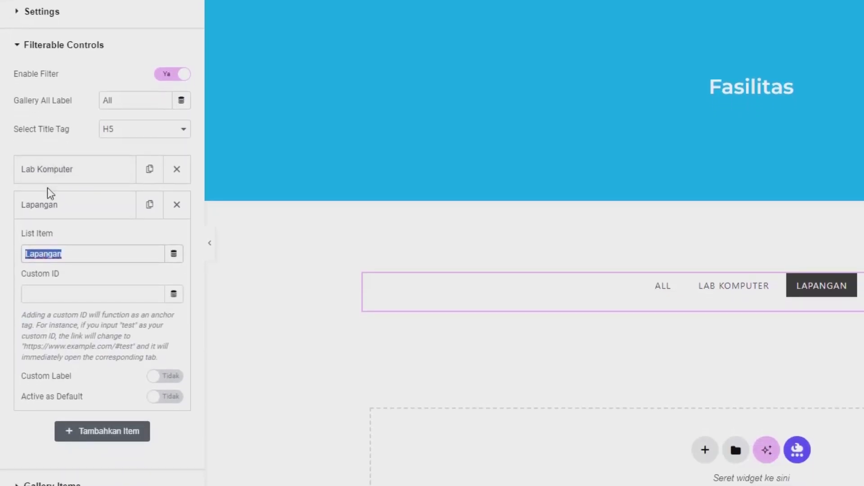
left_click(47, 207)
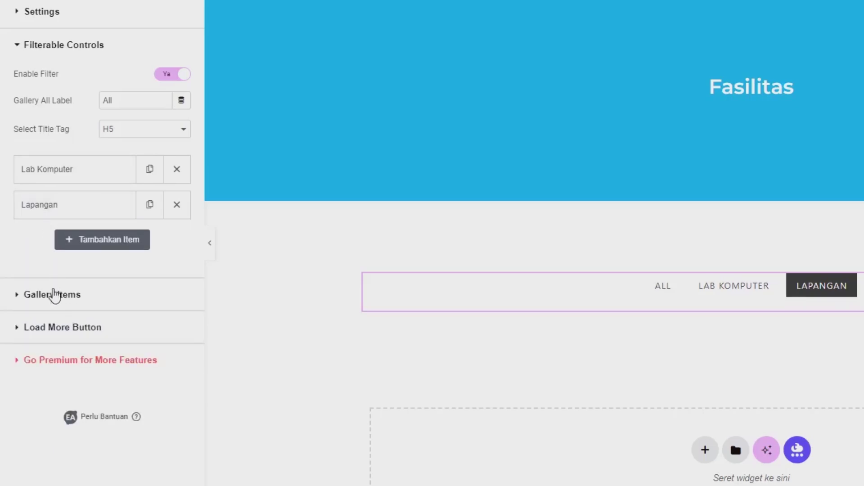
left_click(54, 295)
scroll(52, 288, "down", 3)
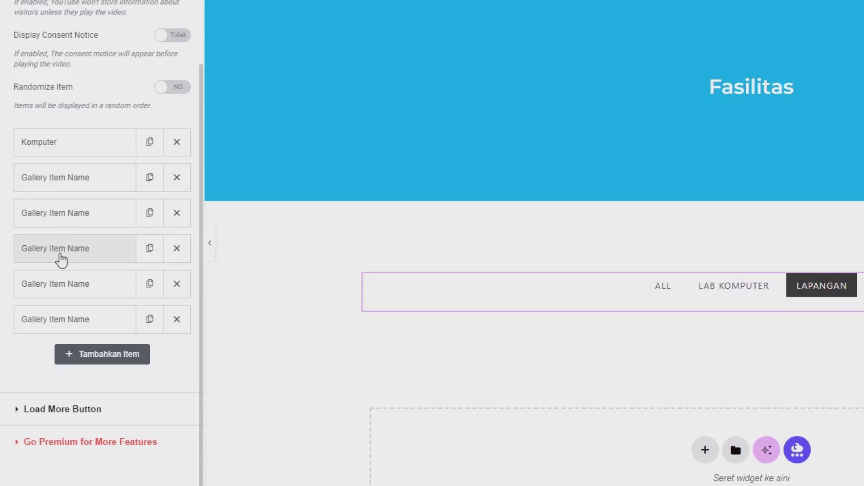
left_click(55, 252)
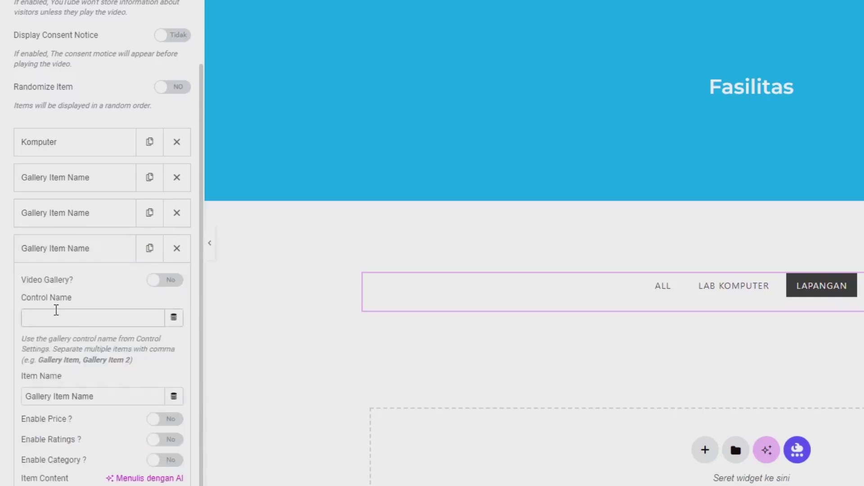
left_click(56, 318)
type("Lapangan")
Clear the fourth item's placeholder description and open its image picker
scroll(54, 321, "down", 6)
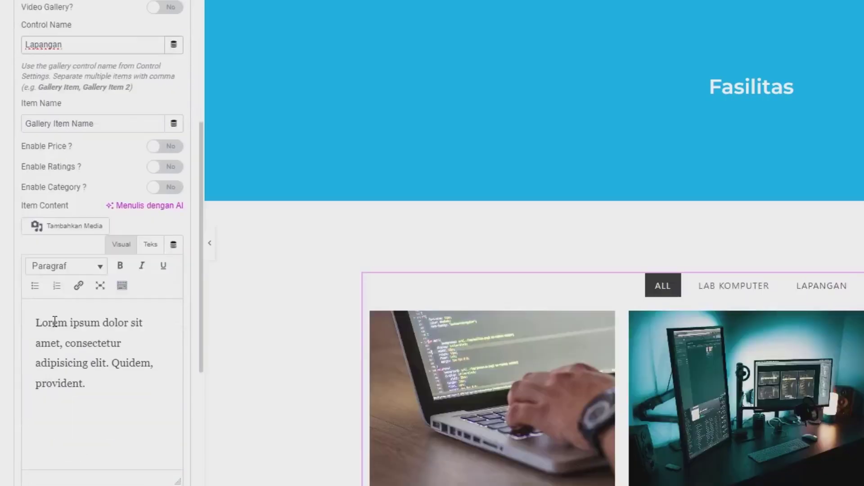
left_click(75, 324)
key("ctrl+a")
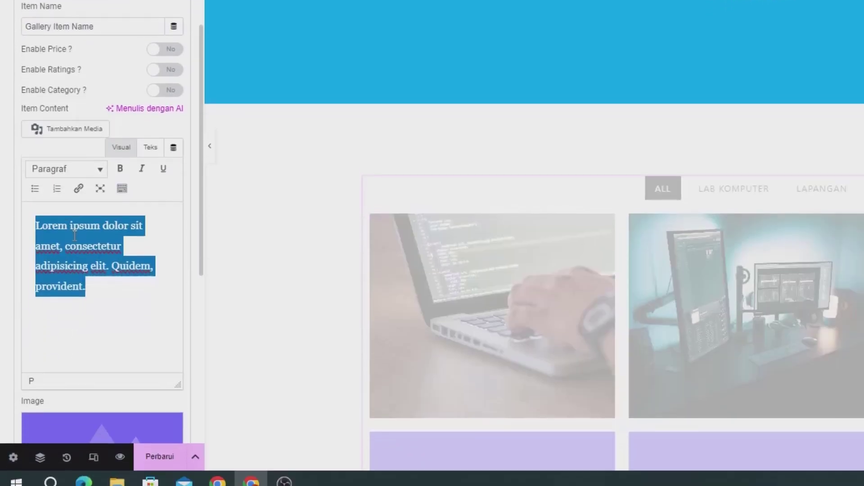
key("BackSpace")
scroll(4, 234, "down", 3)
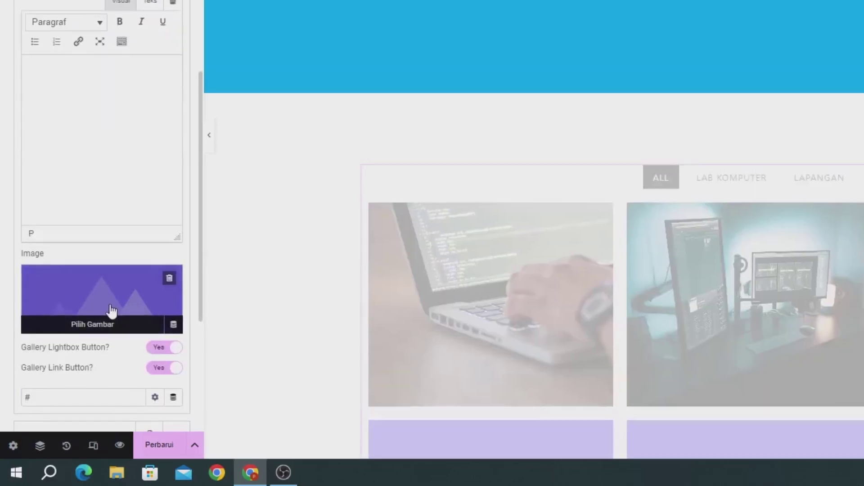
left_click(111, 310)
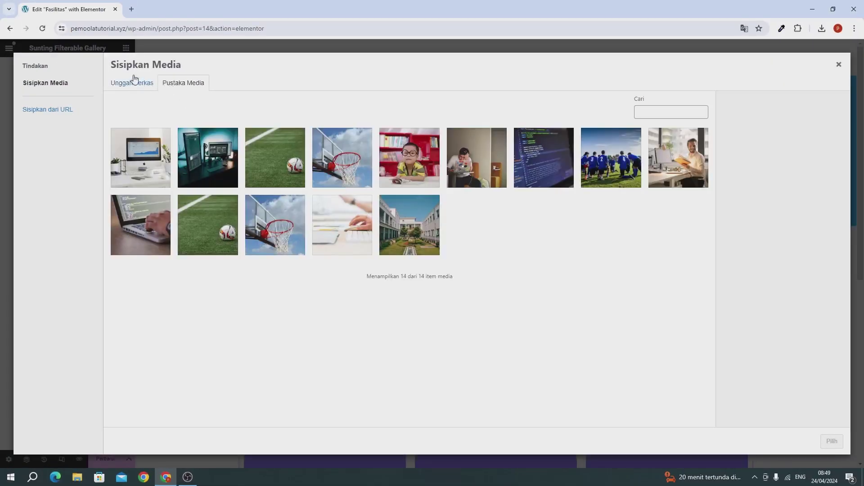
Use the football-on-grass photo for the fourth item, then try the LAB KOMPUTER, LAPANGAN and ALL filters
left_click(284, 173)
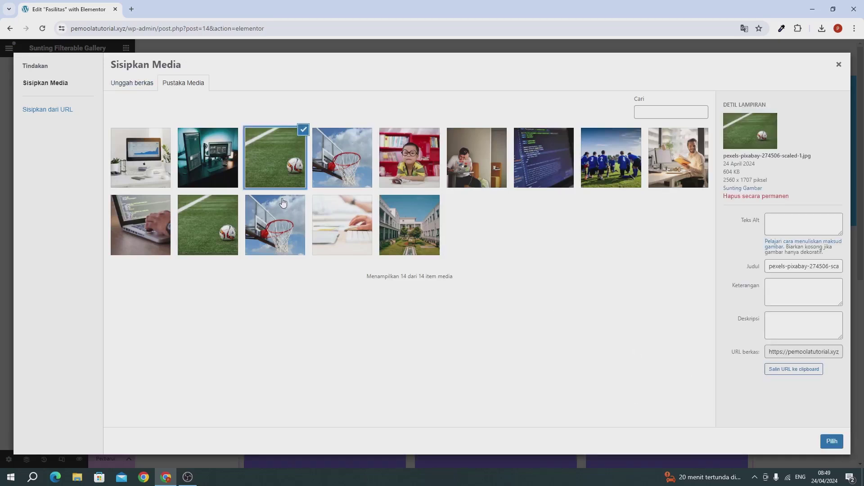
left_click(825, 444)
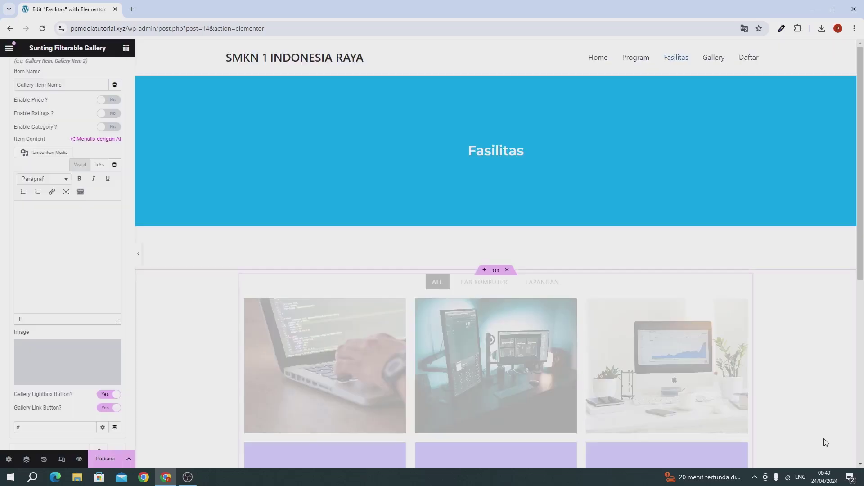
scroll(398, 404, "down", 2)
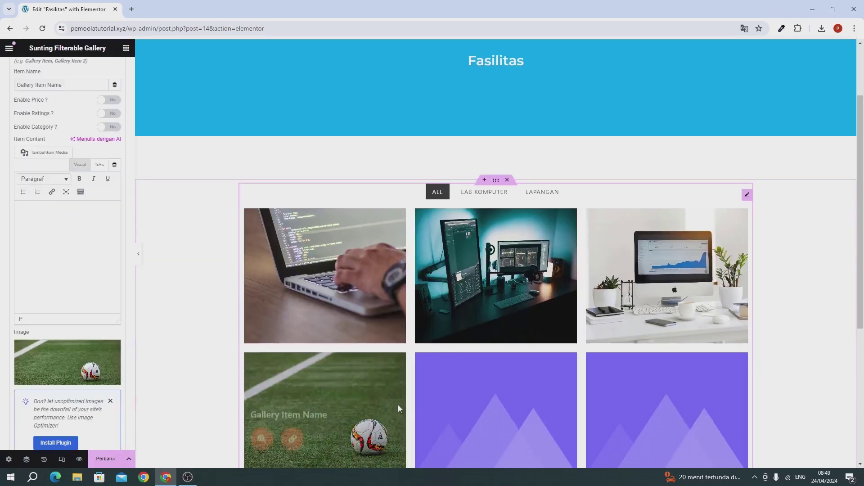
scroll(341, 396, "up", 2)
scroll(340, 390, "down", 3)
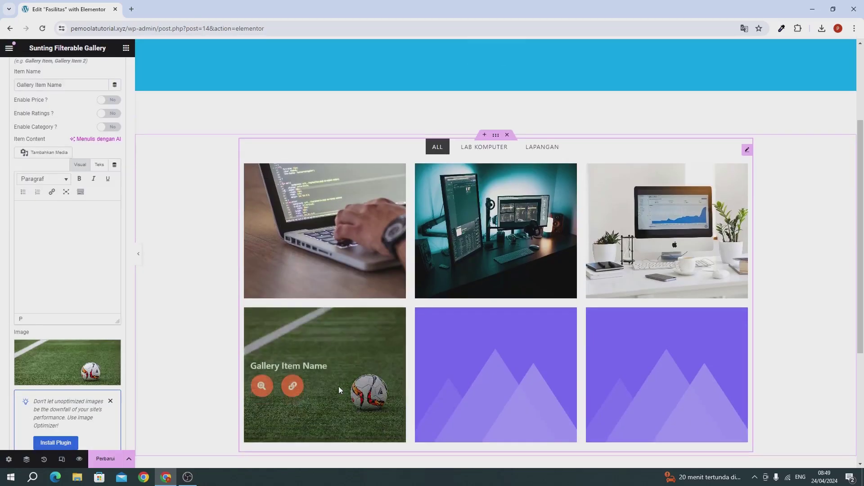
left_click(506, 151)
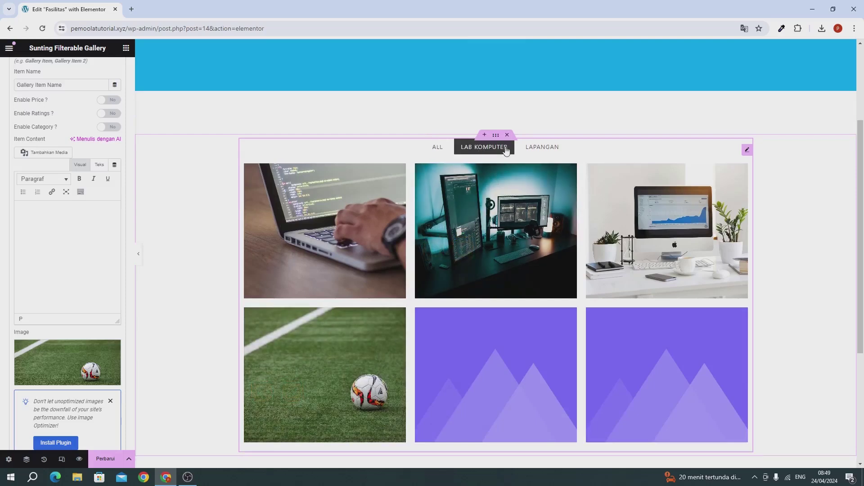
left_click(530, 152)
left_click(437, 149)
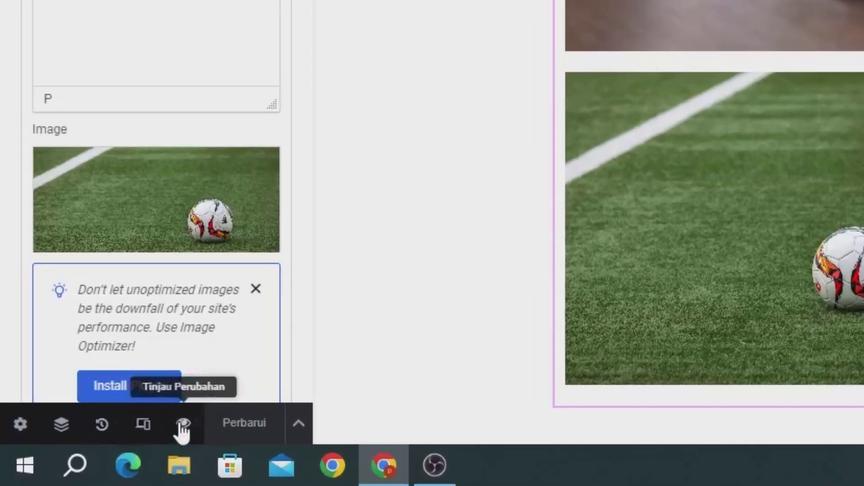
Preview the unsaved Fasilitas page and check its LAB KOMPUTER, LAPANGAN and all-images filters
left_click(182, 423)
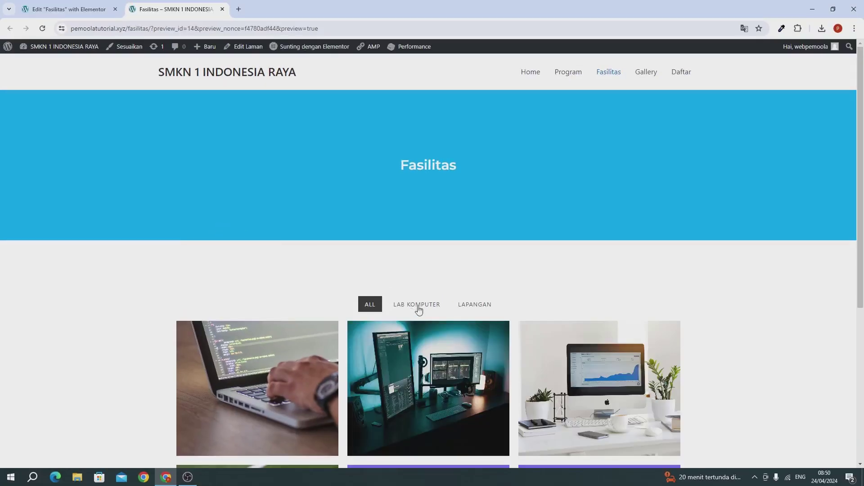
left_click(419, 308)
left_click(473, 308)
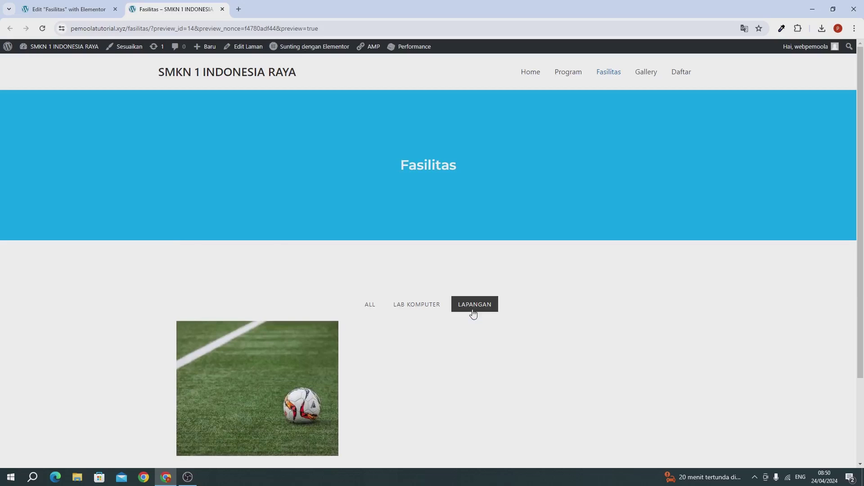
left_click(413, 309)
left_click(369, 310)
left_click(418, 310)
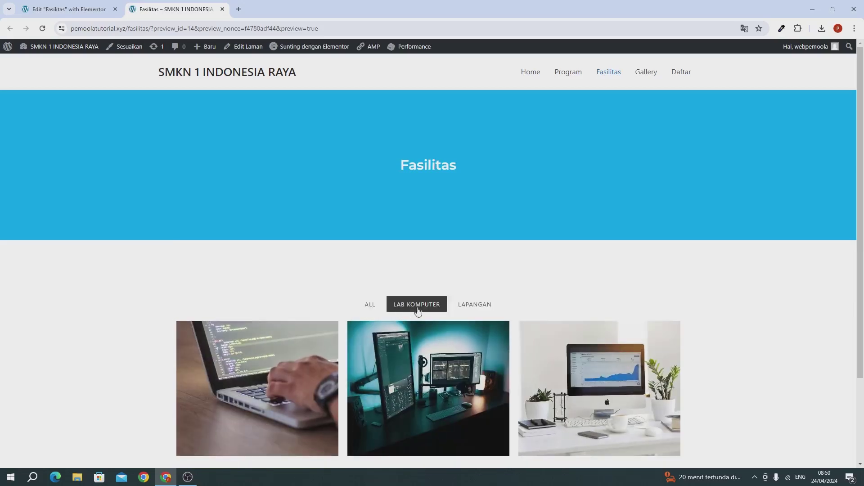
scroll(417, 308, "down", 3)
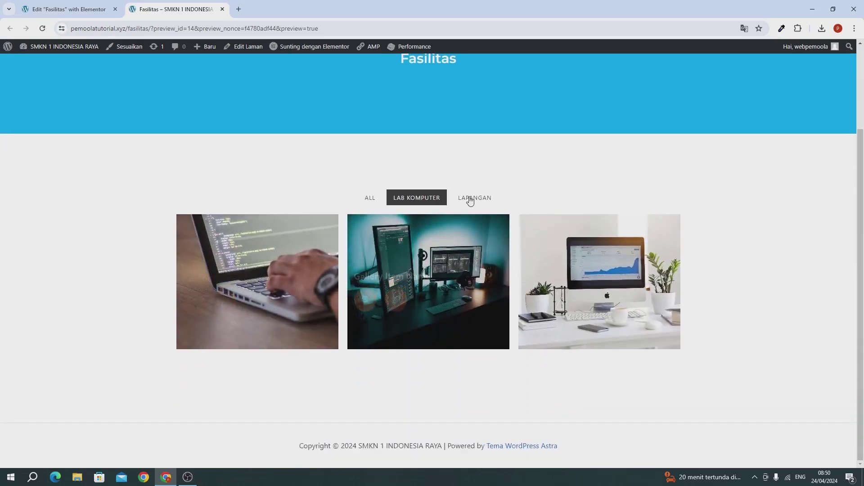
left_click(470, 201)
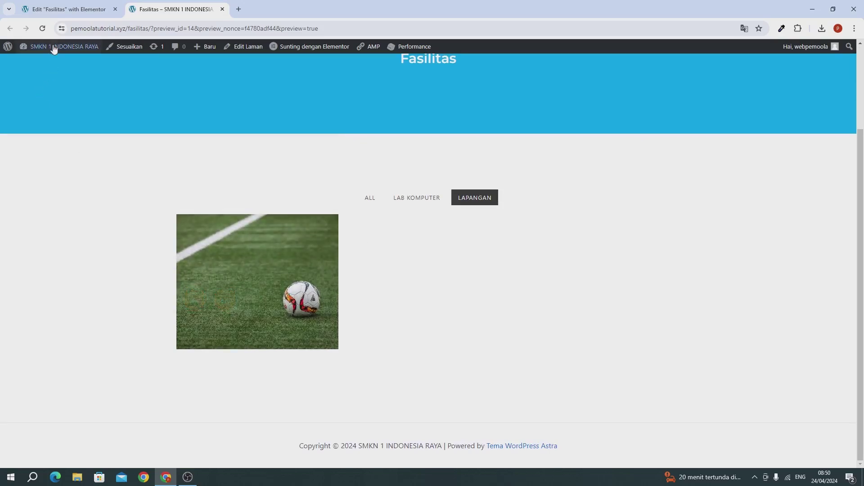
left_click(45, 12)
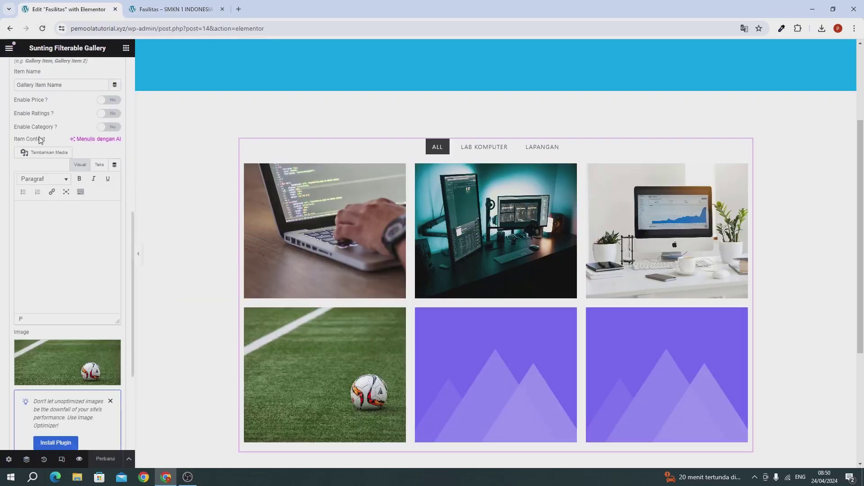
Name the next gallery item 'Lapangan' and clear its Lorem ipsum content
scroll(41, 140, "up", 3)
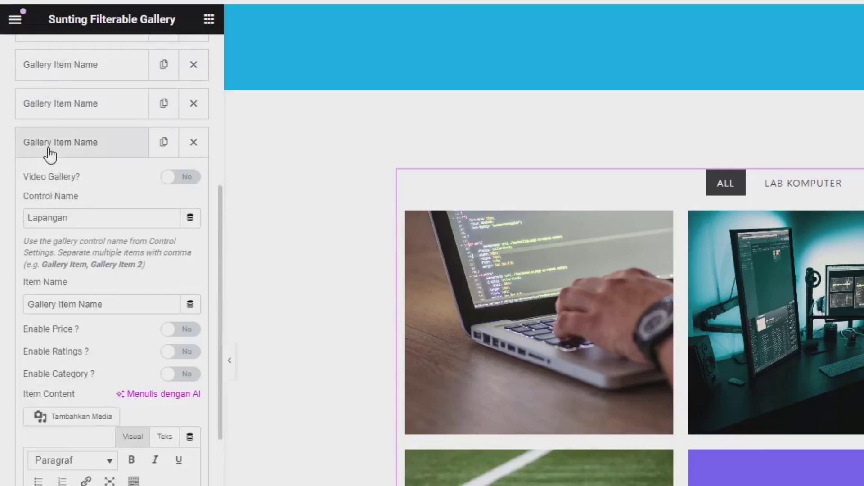
left_click(31, 130)
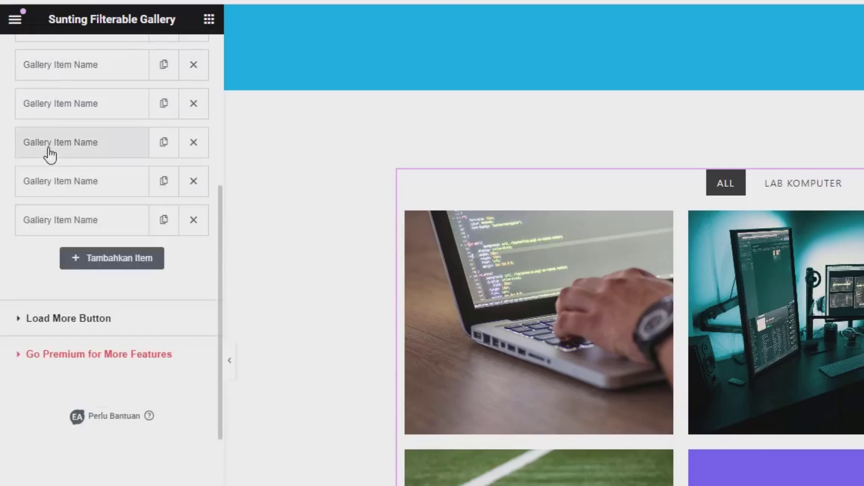
left_click(60, 185)
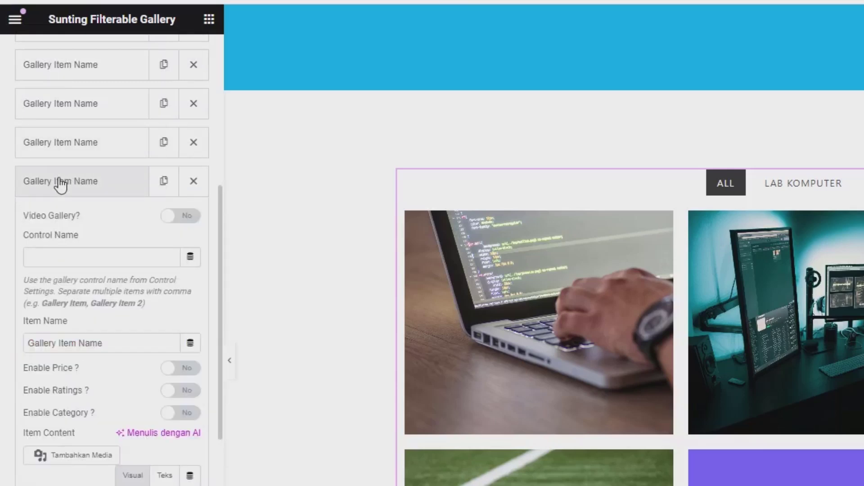
left_click(47, 258)
type("Lapangan")
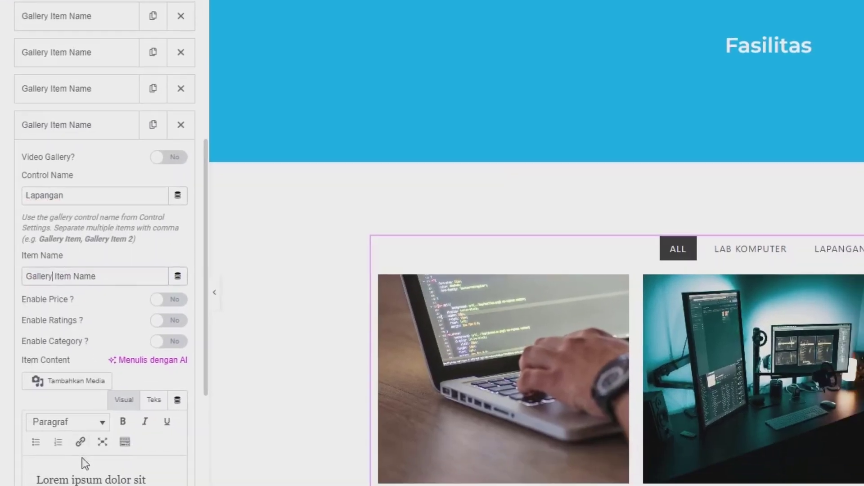
left_click(81, 417)
key("ctrl+a")
key("BackSpace")
Set the Lapangan item's image to the basketball-hoop photo via Pilih Gambar
scroll(58, 302, "down", 6)
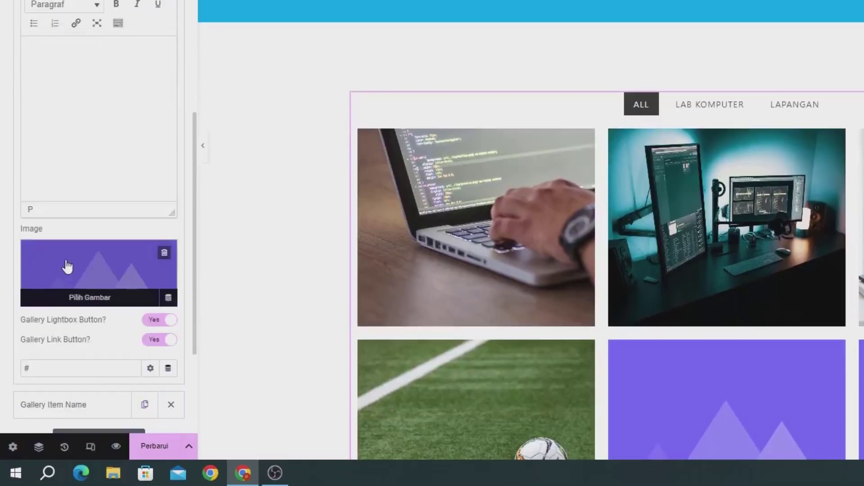
left_click(67, 266)
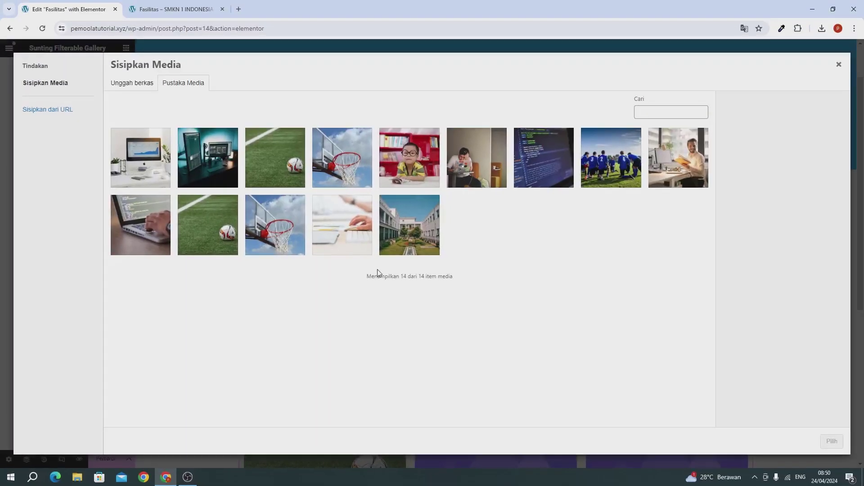
left_click(297, 222)
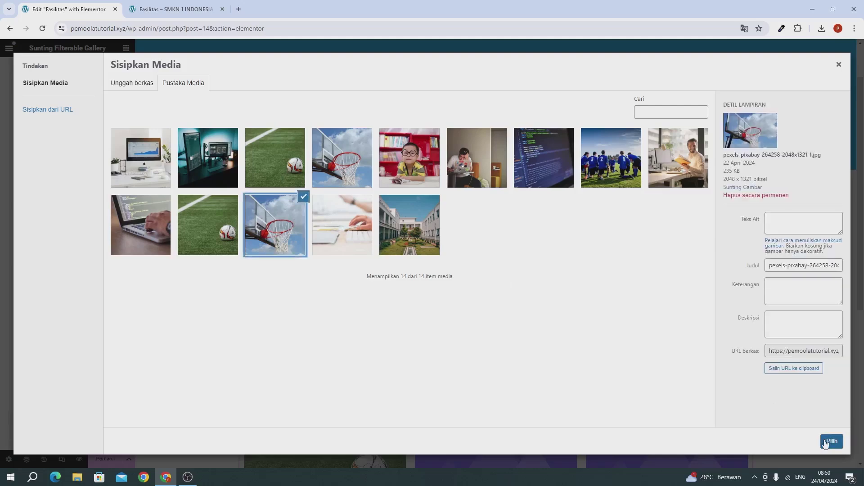
left_click(830, 442)
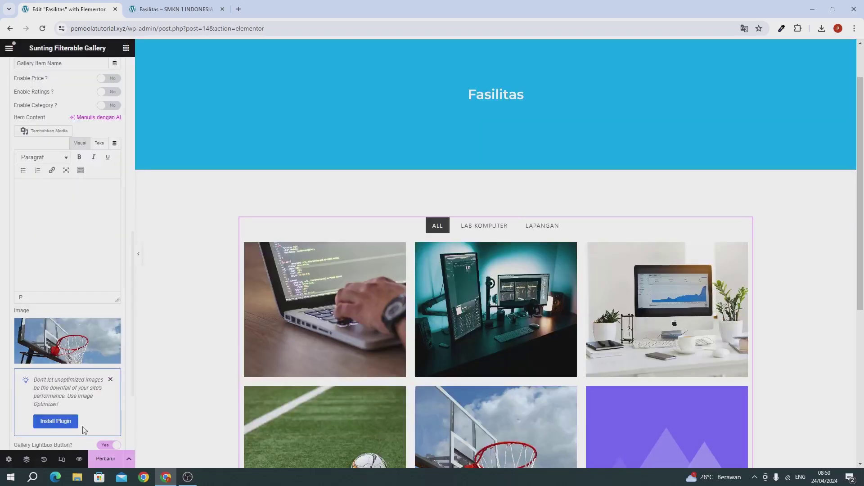
Delete the extra empty gallery item at the end of the list
scroll(83, 430, "down", 2)
scroll(70, 387, "down", 1)
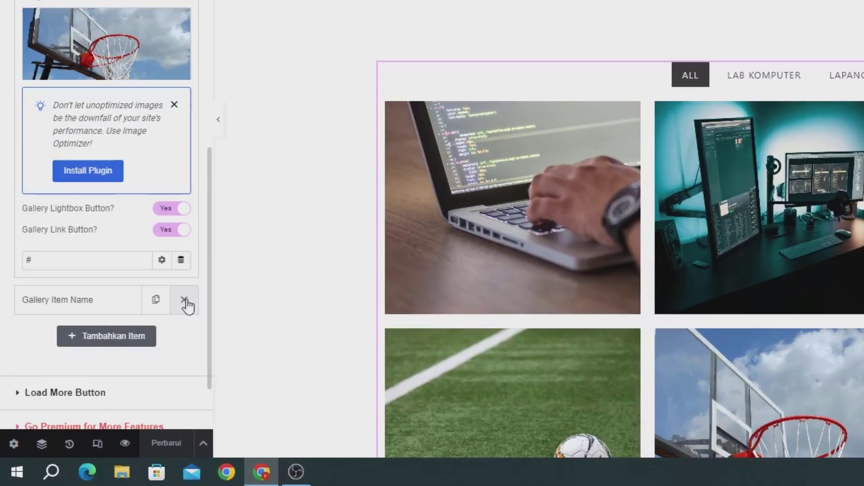
left_click(116, 368)
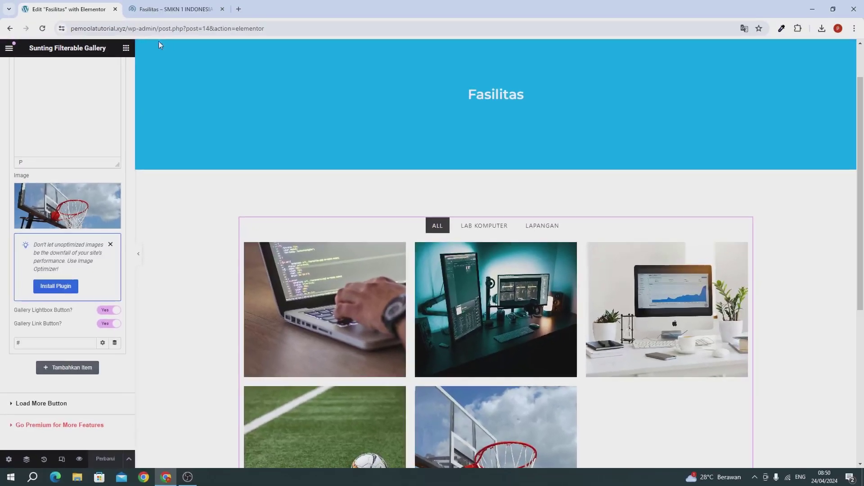
Check the LAB KOMPUTER and LAPANGAN filters in the Fasilitas preview, then close the editor tab
left_click(149, 10)
scroll(299, 174, "down", 3)
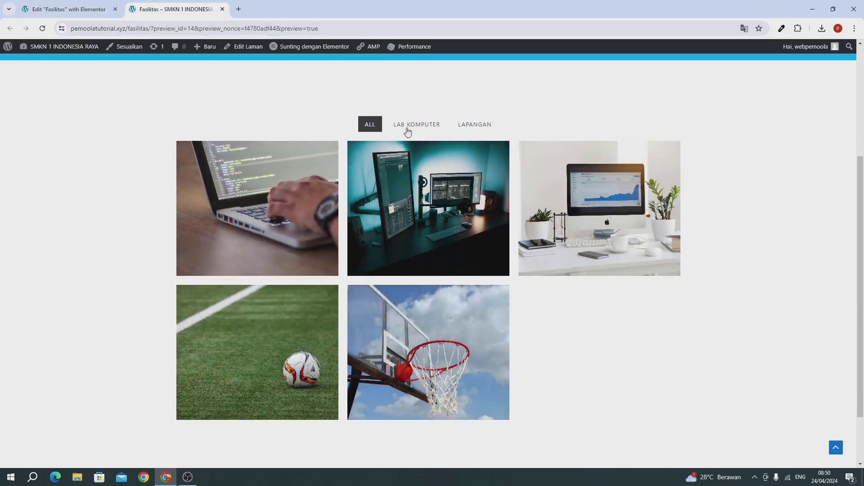
left_click(407, 128)
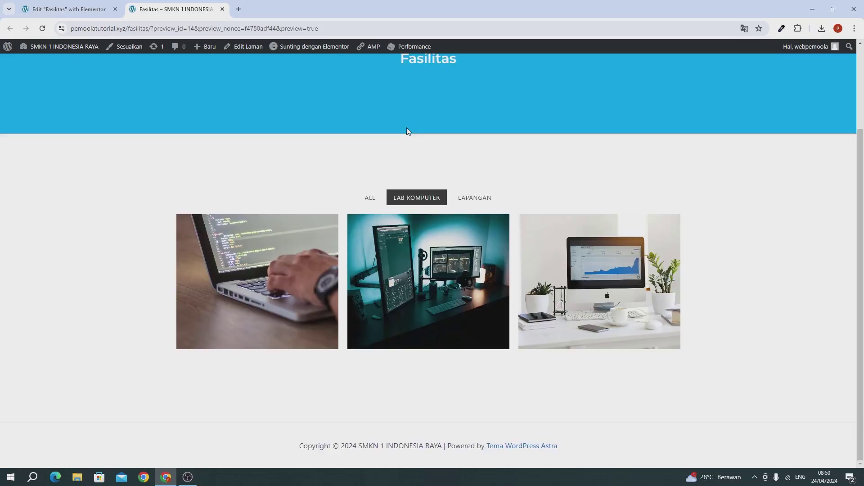
left_click(467, 200)
scroll(403, 220, "up", 3)
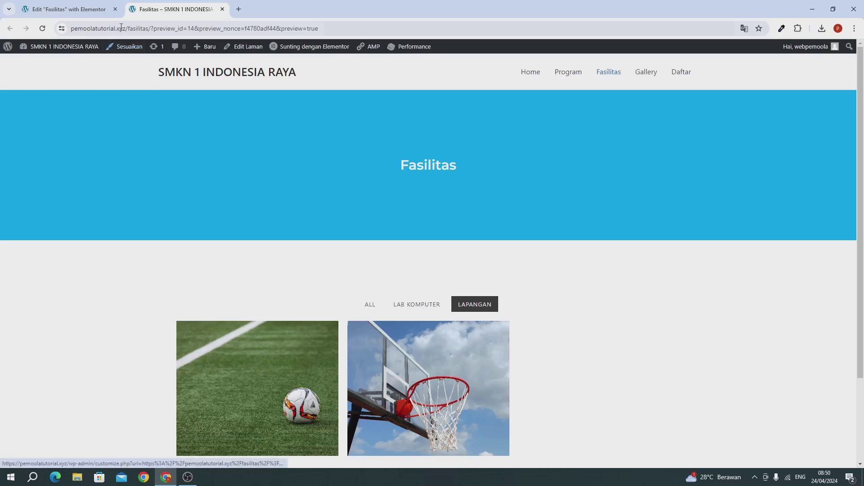
left_click(80, 9)
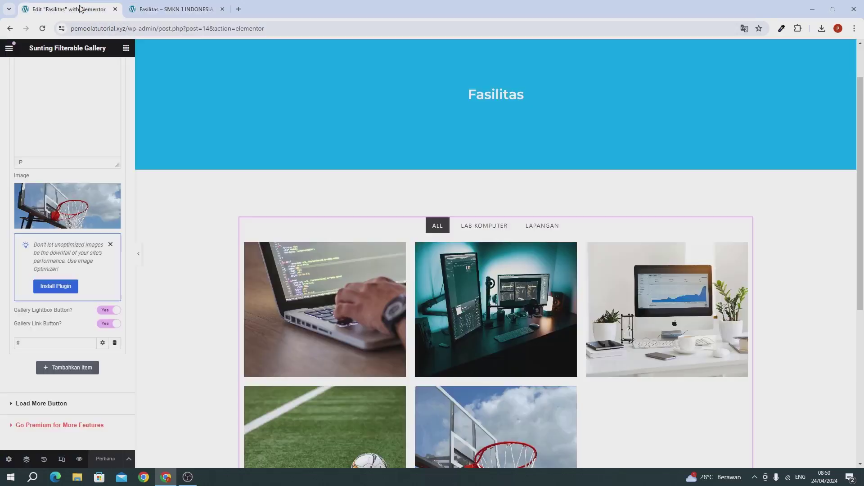
left_click(115, 9)
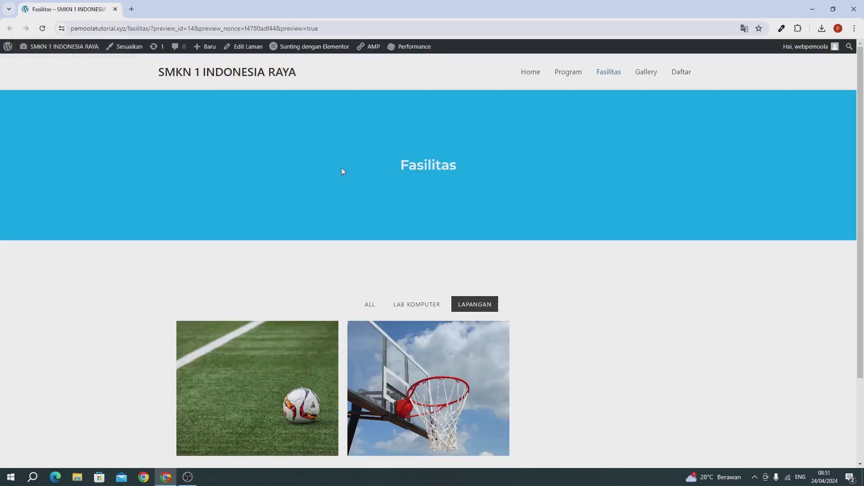
Go to the site's Home page and reach Dasbor through the admin bar site menu
left_click(532, 75)
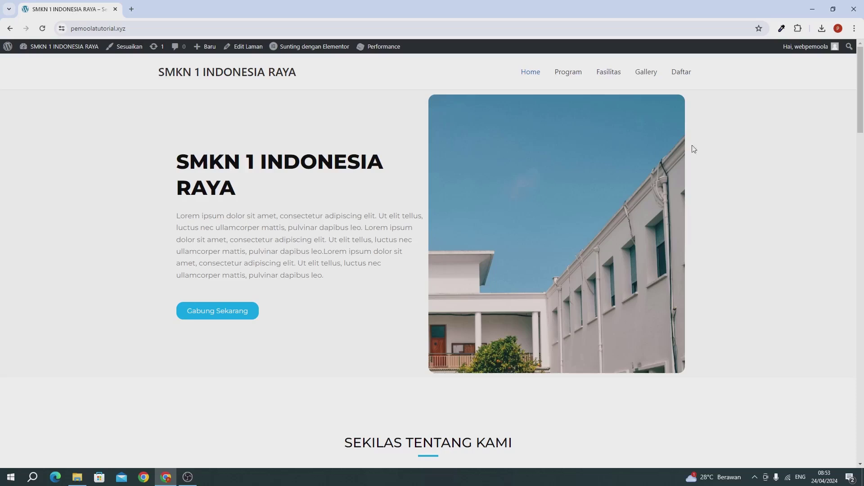
mouse_move(31, 49)
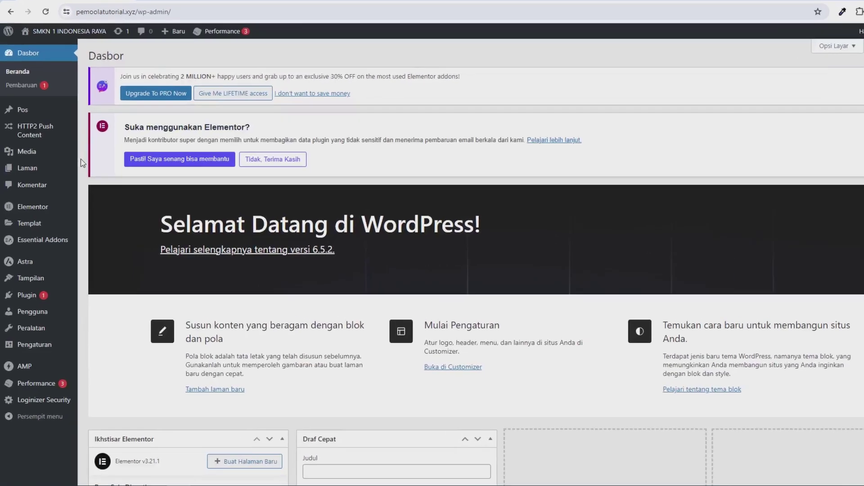
Open the Gallery page from Laman > Semua Laman in the Elementor editor
mouse_move(31, 174)
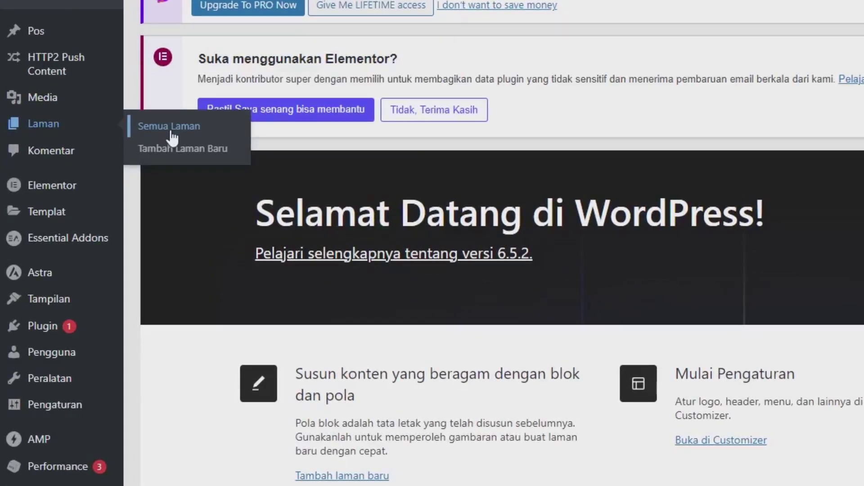
left_click(171, 133)
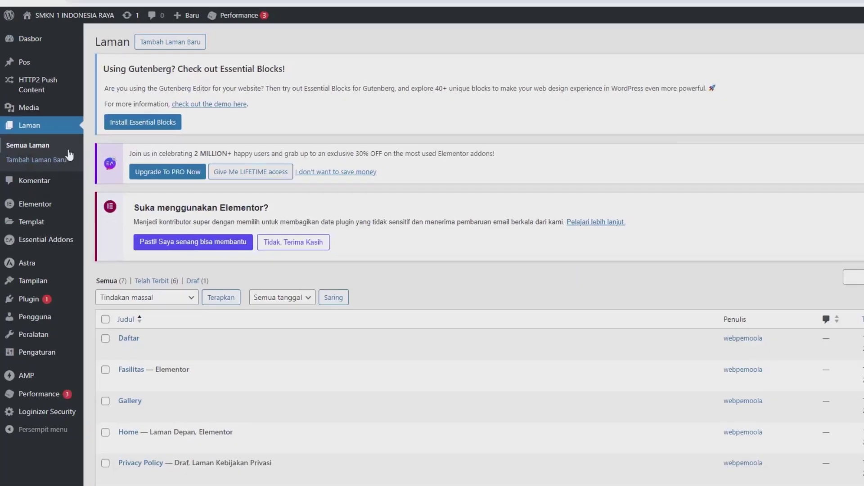
scroll(239, 271, "down", 2)
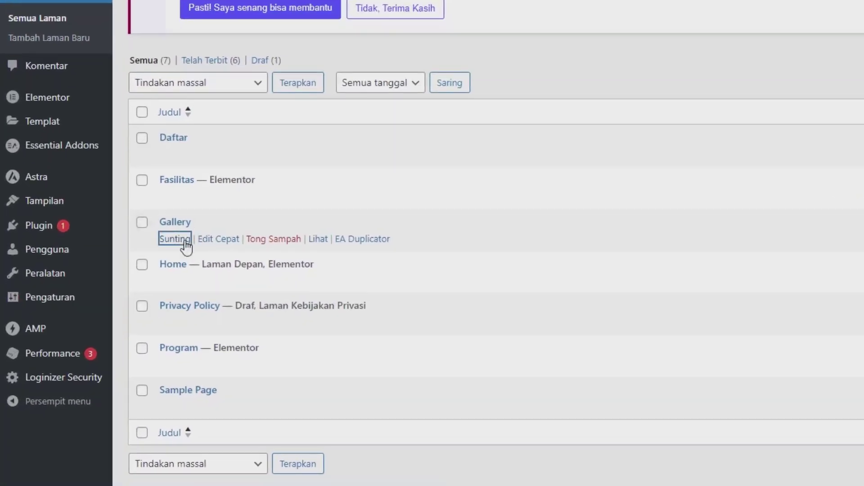
left_click(185, 243)
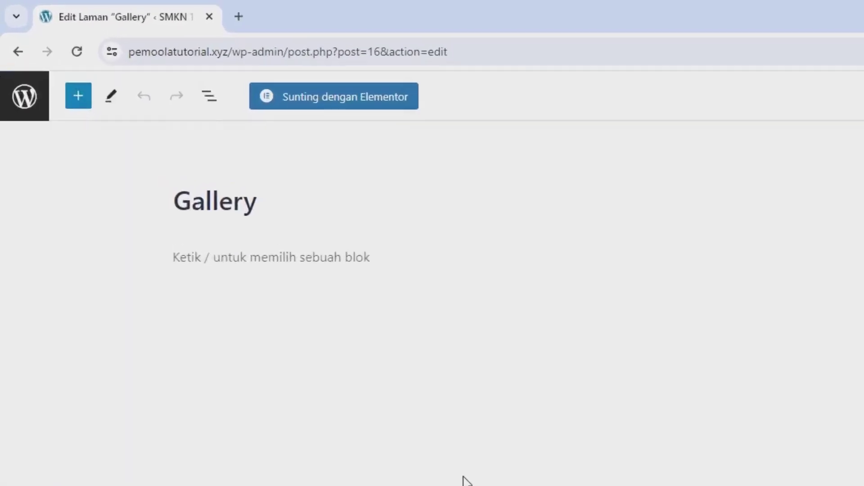
left_click(405, 118)
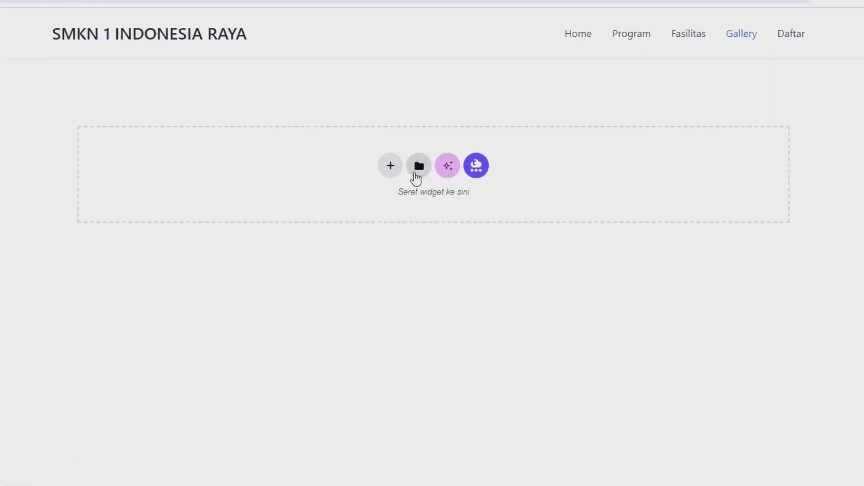
Insert saved template 1 from Templatku without applying its page settings
left_click(400, 175)
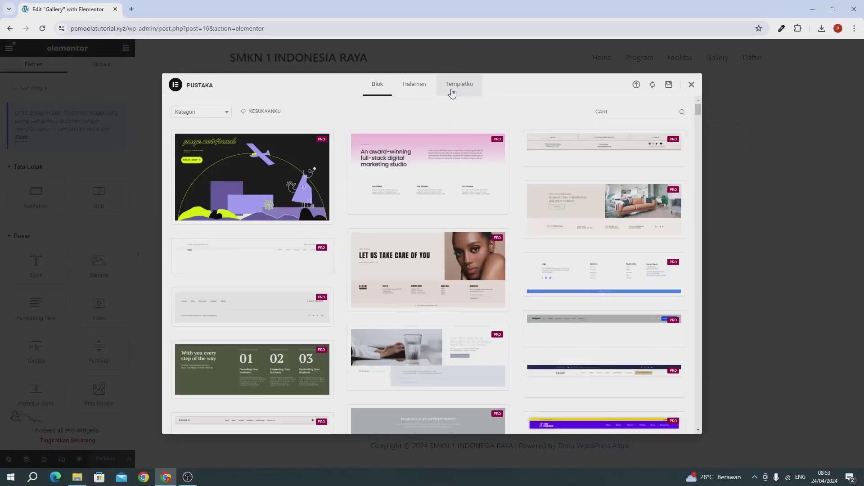
left_click(453, 90)
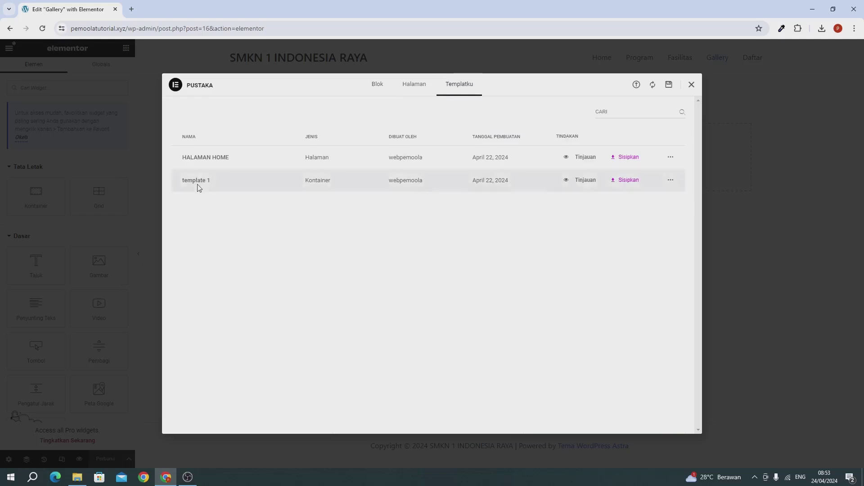
left_click(626, 180)
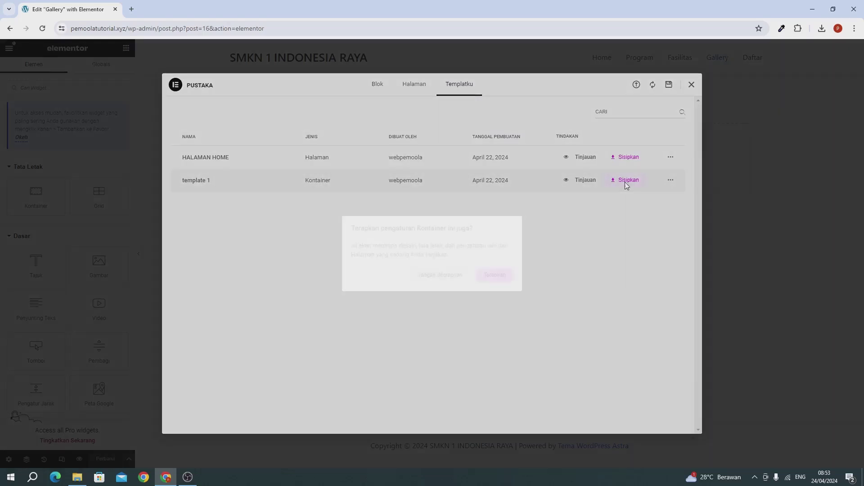
left_click(449, 275)
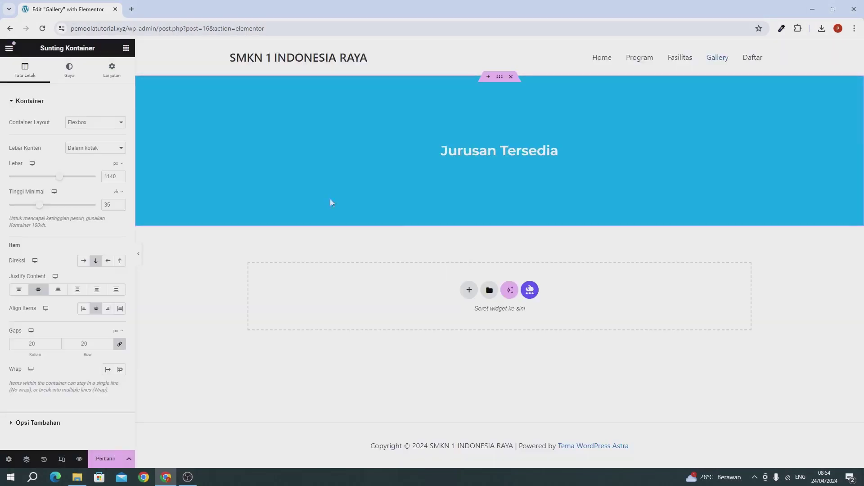
Change the banner heading to 'Gallery Kami' and save the page with Perbarui
left_click(471, 149)
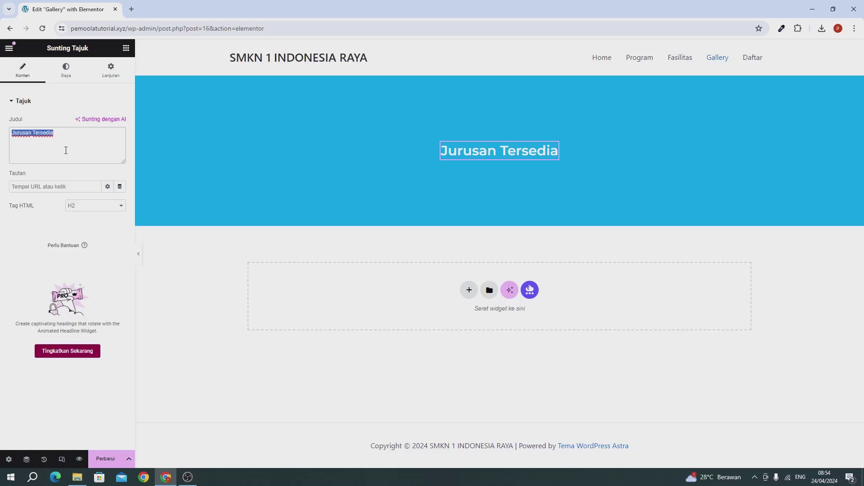
type("Gallery K")
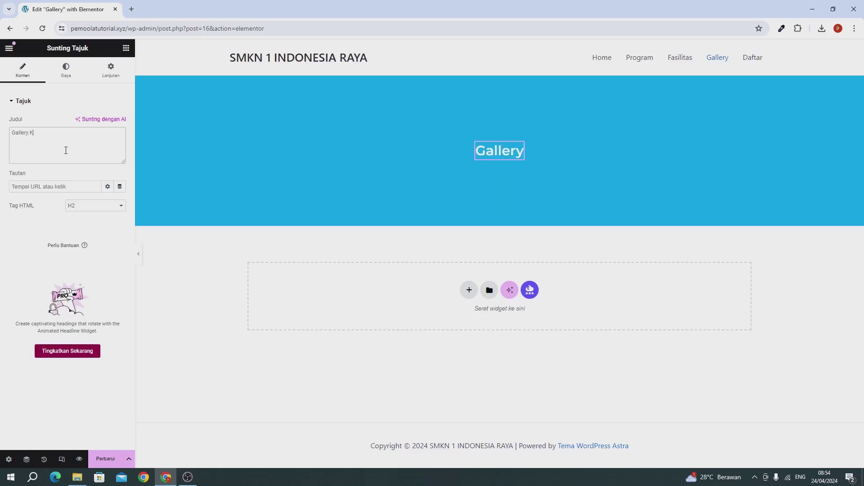
type("ami")
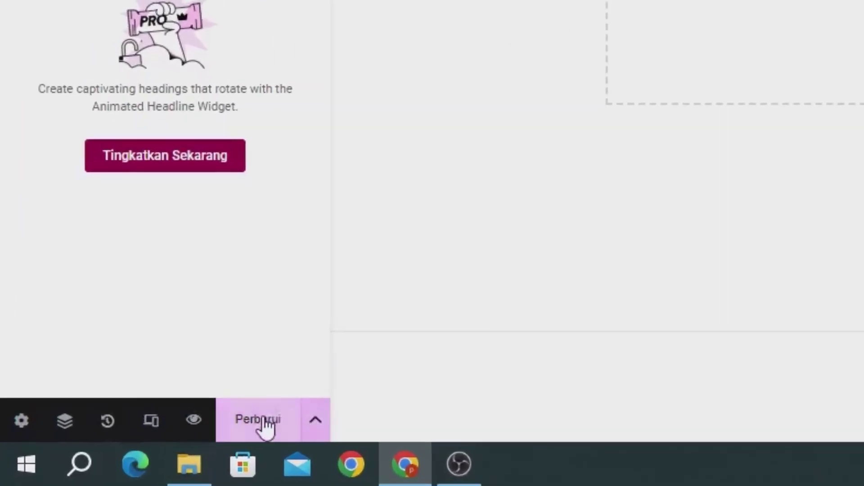
left_click(264, 418)
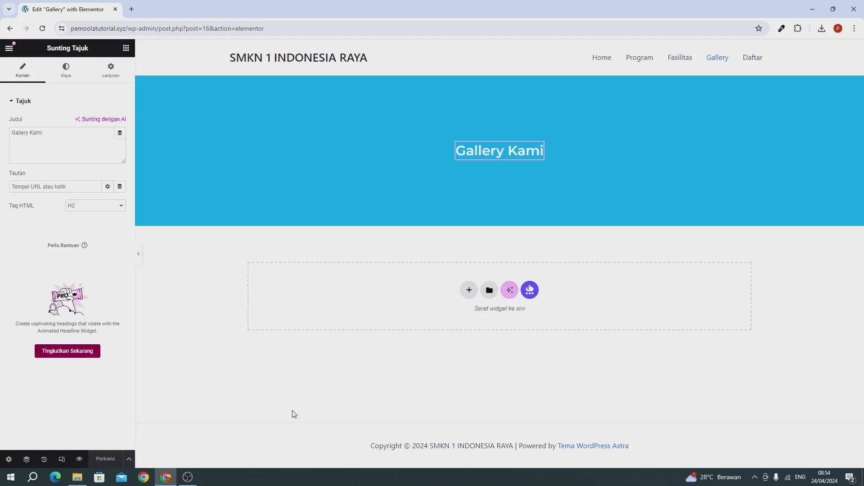
Insert the saved HALAMAN HOME template below the banner
left_click(489, 290)
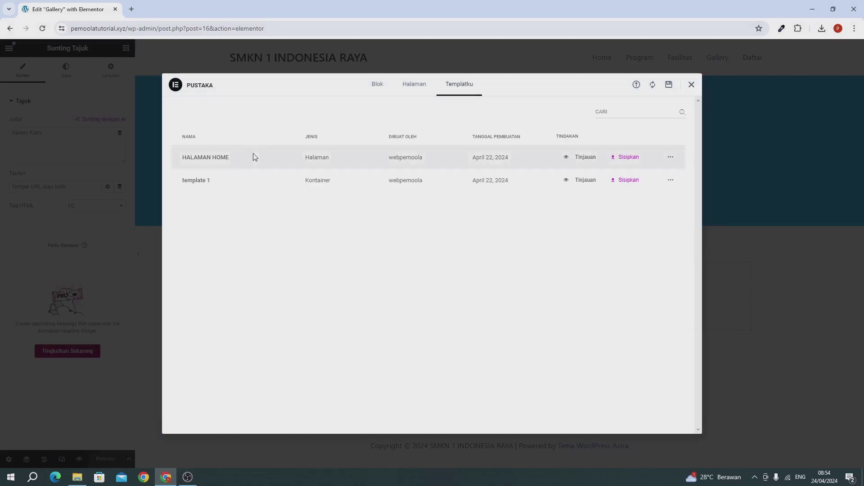
left_click(622, 159)
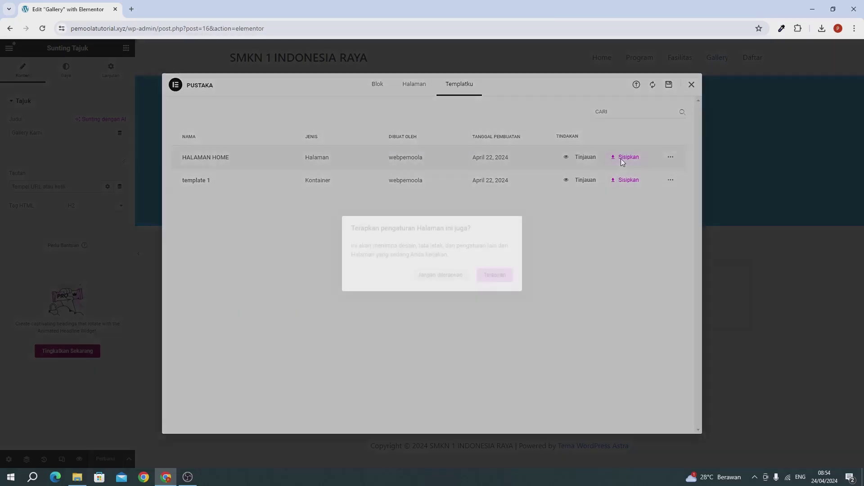
left_click(455, 276)
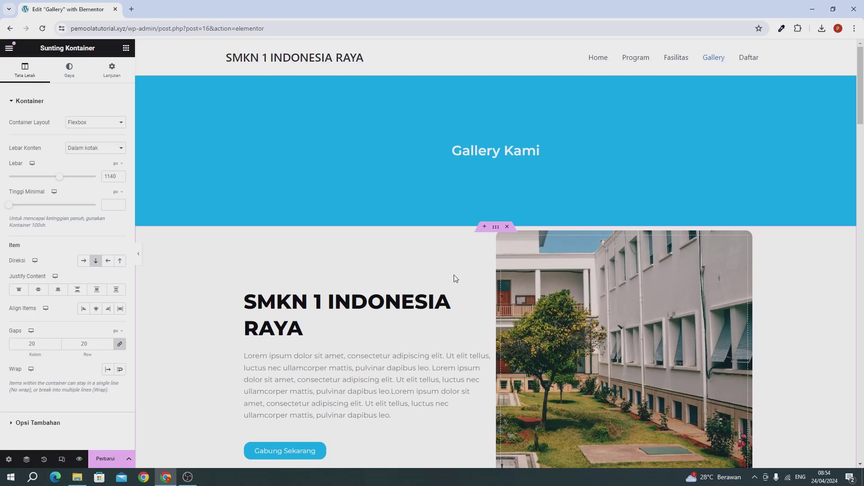
Delete the hero, Sekilas Tentang Kami, counters, video, Prestasi Kami and Jurusan Tersedia sections
scroll(455, 278, "down", 1)
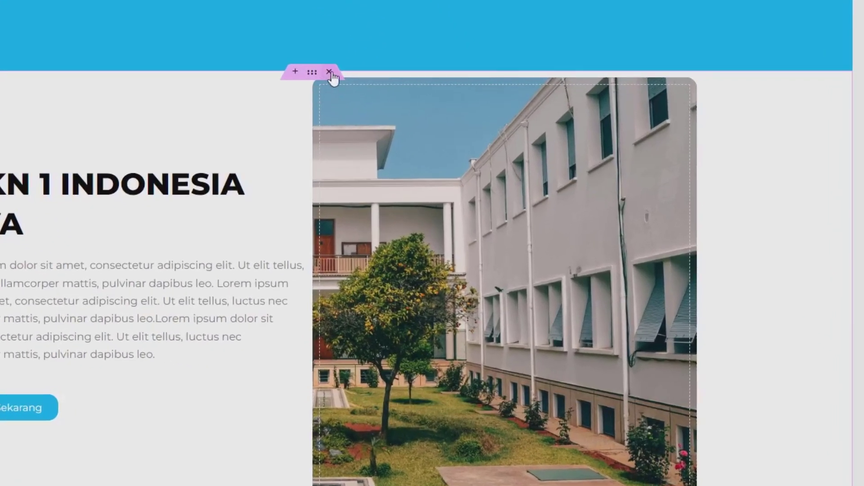
left_click(329, 72)
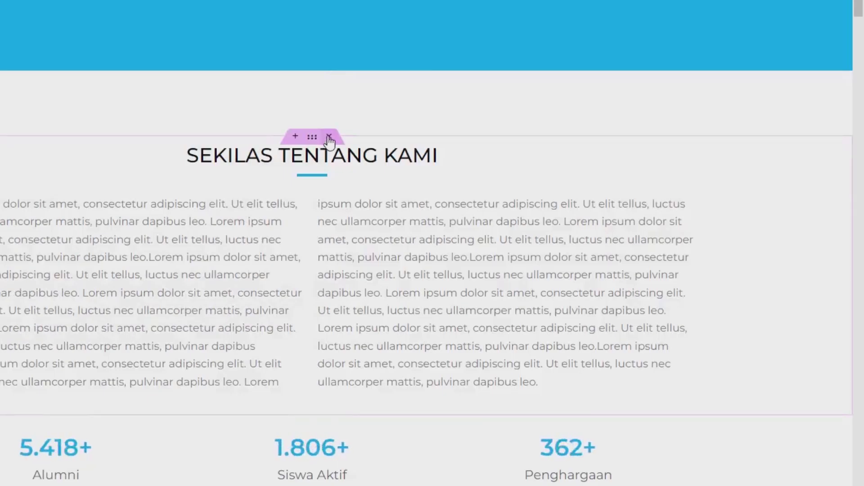
left_click(328, 137)
left_click(329, 72)
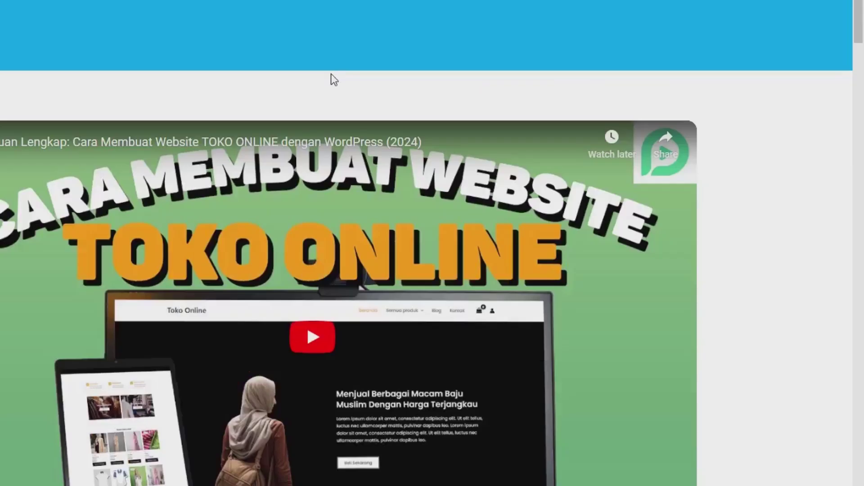
left_click(329, 117)
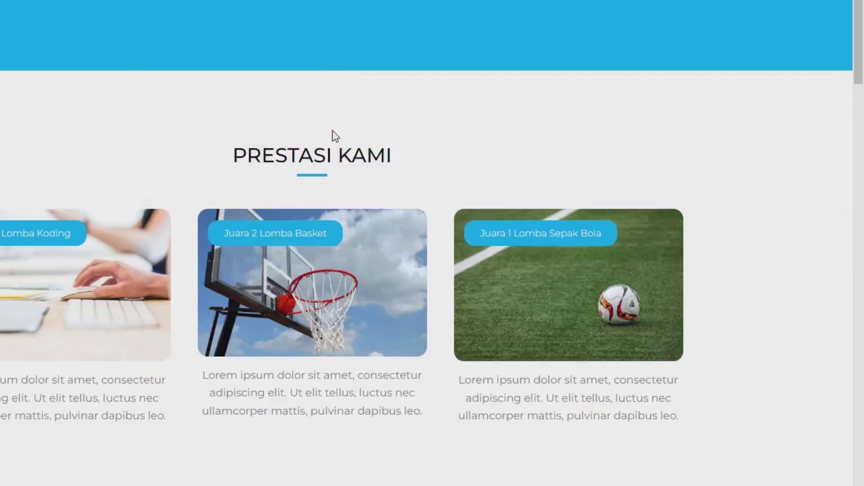
left_click(332, 136)
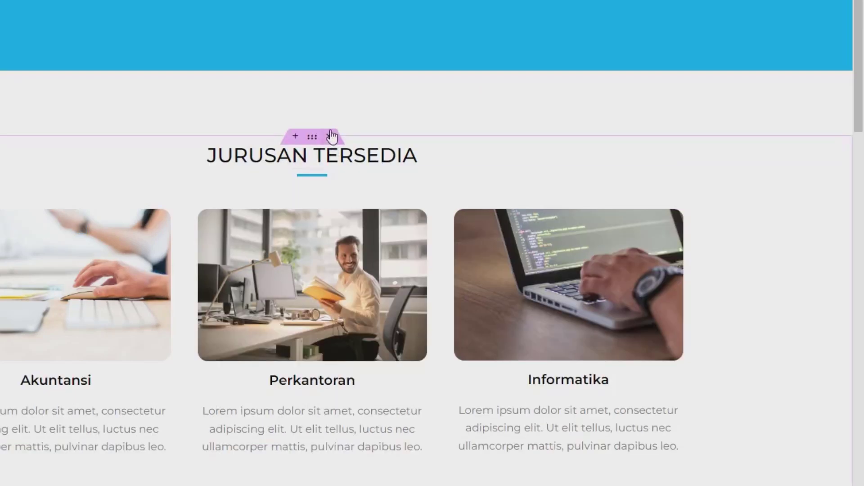
left_click(331, 136)
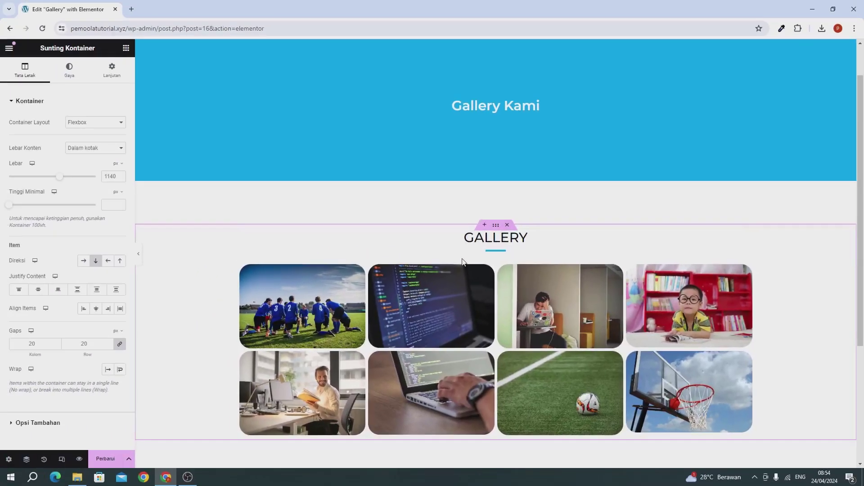
Delete the GALLERY heading above the photo grid with Hapus
scroll(262, 194, "down", 3)
scroll(262, 194, "up", 2)
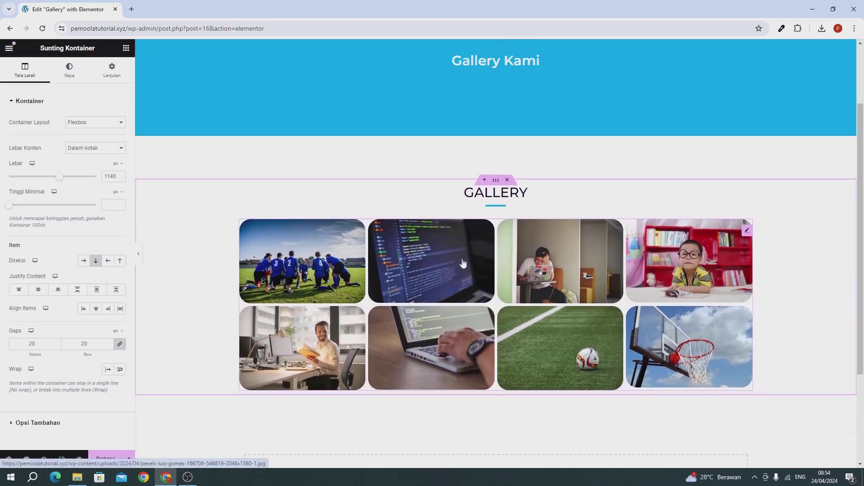
left_click(481, 195)
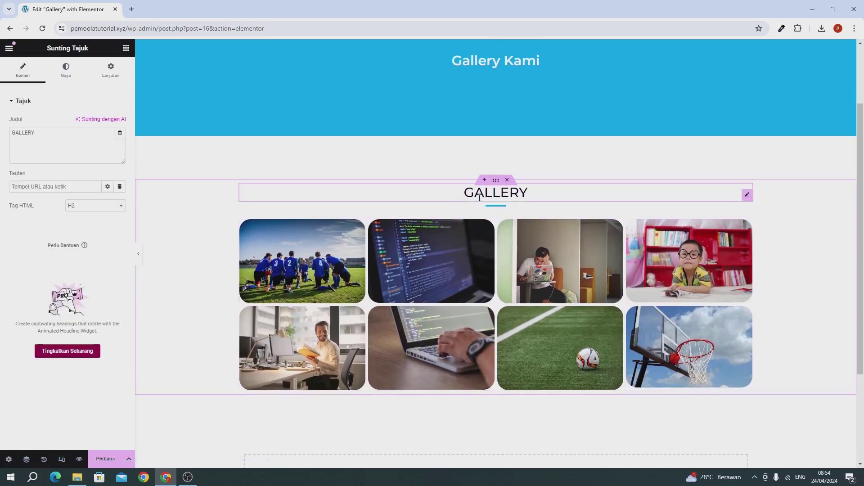
right_click(479, 197)
left_click(518, 401)
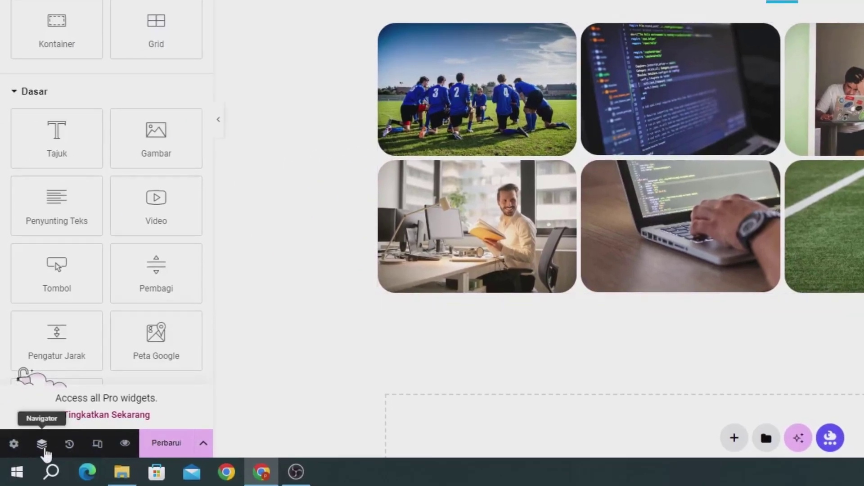
Remove the Pembagi divider via Navigator and open the gallery container's Lanjutan settings
left_click(42, 445)
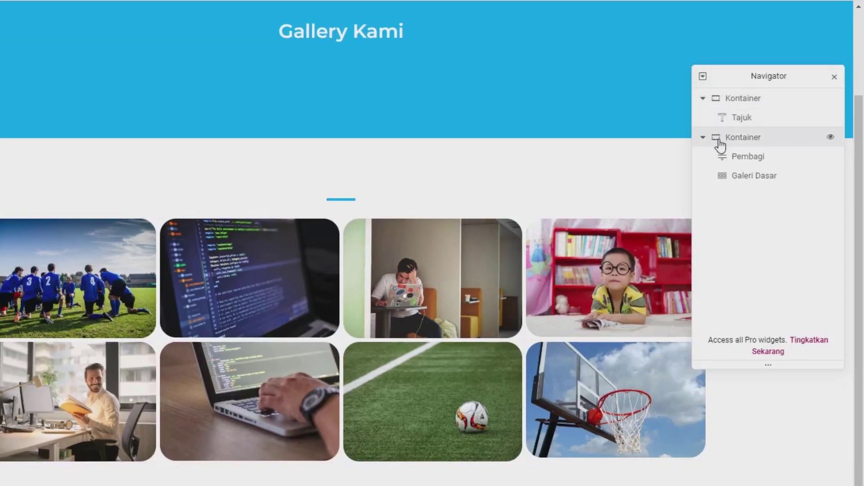
right_click(755, 163)
left_click(771, 454)
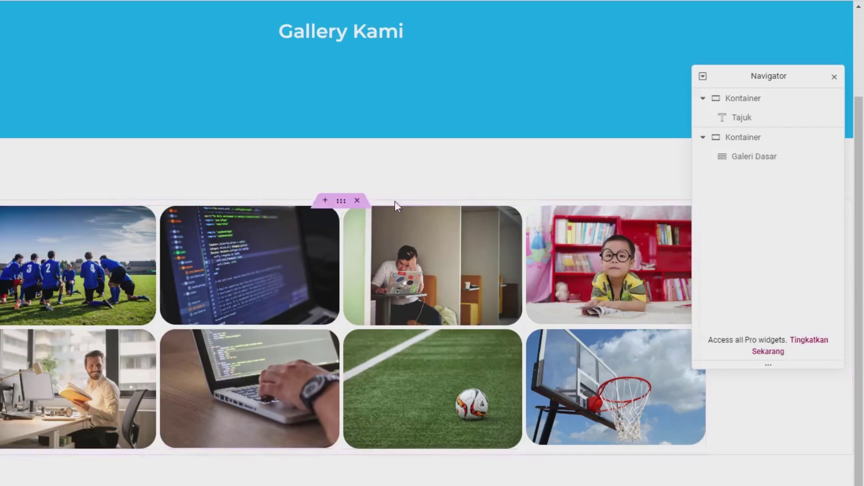
left_click(342, 204)
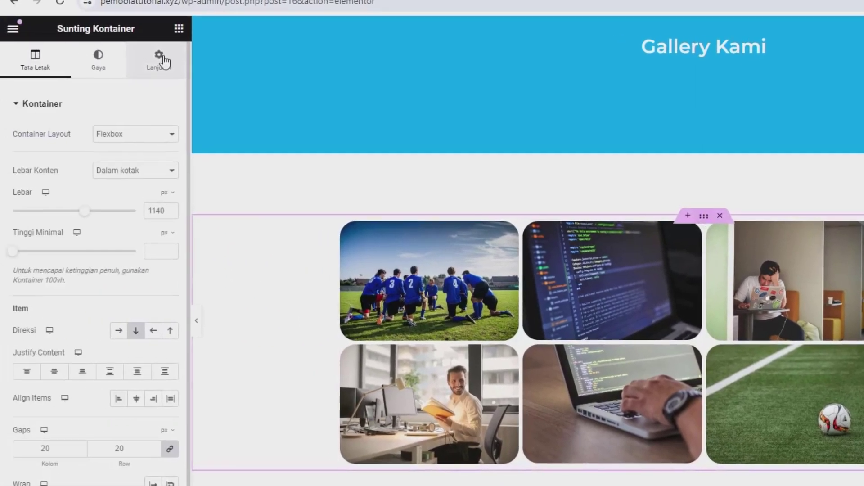
left_click(162, 60)
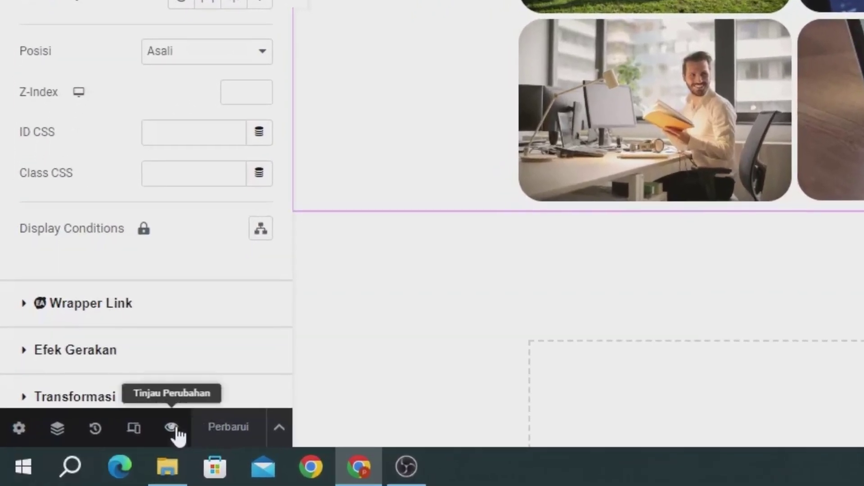
Preview the finished Gallery page, close the editor tab, and go to the site home page
left_click(177, 429)
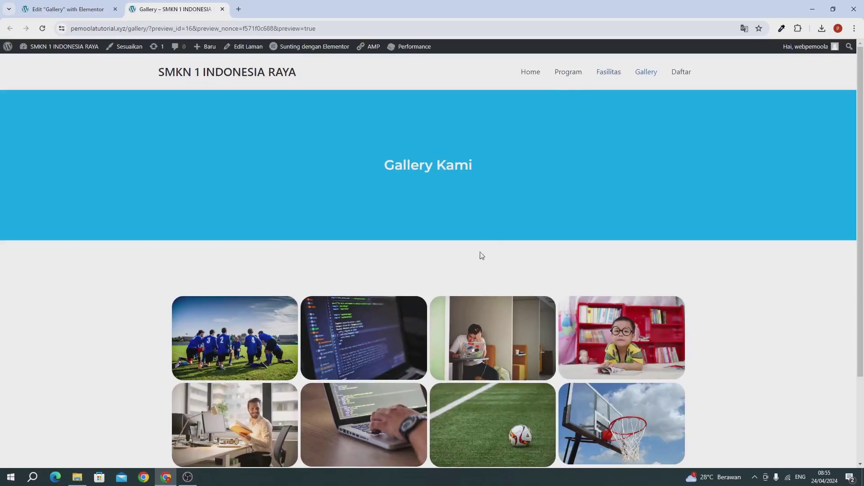
scroll(481, 255, "down", 3)
scroll(464, 287, "up", 3)
left_click(108, 10)
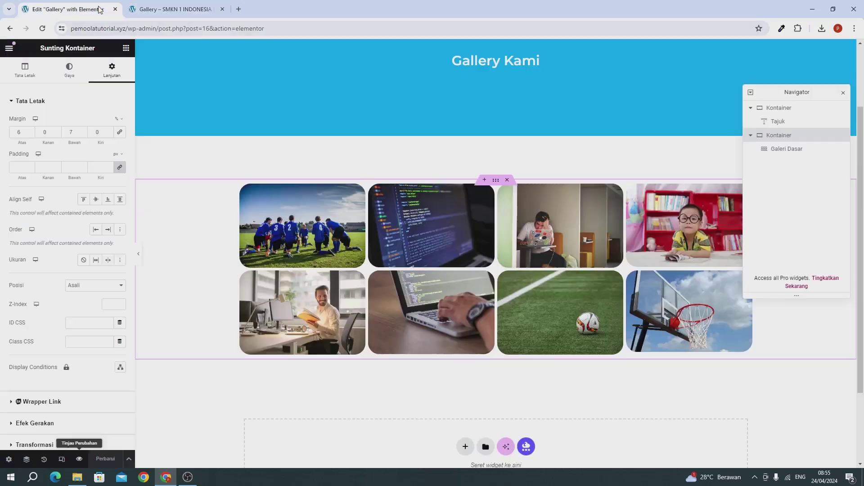
left_click(115, 9)
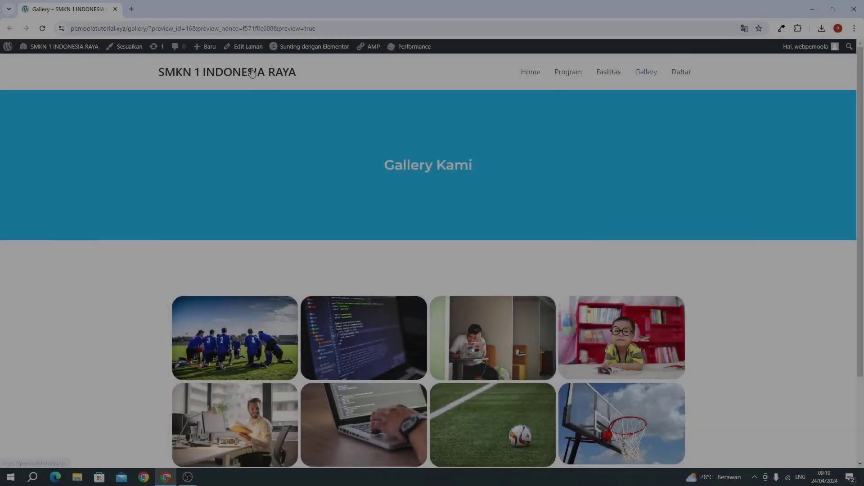
left_click(251, 71)
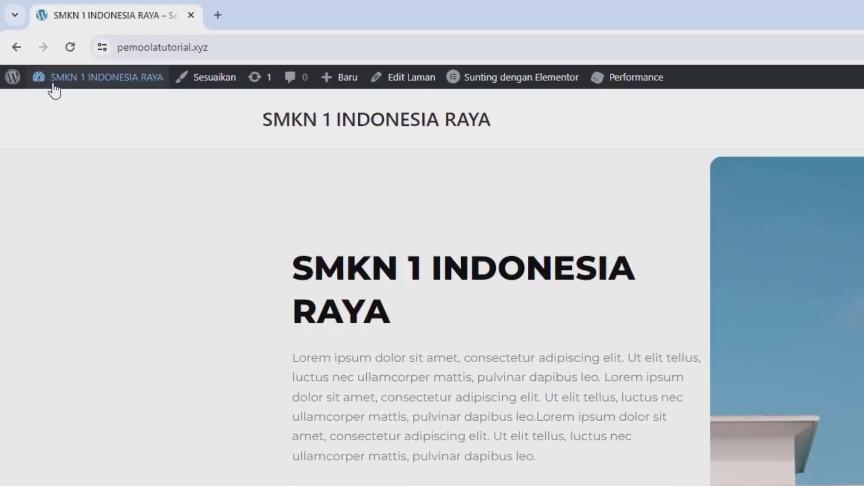
Open Dasbor in a new tab and move that tab to the first position
mouse_move(32, 50)
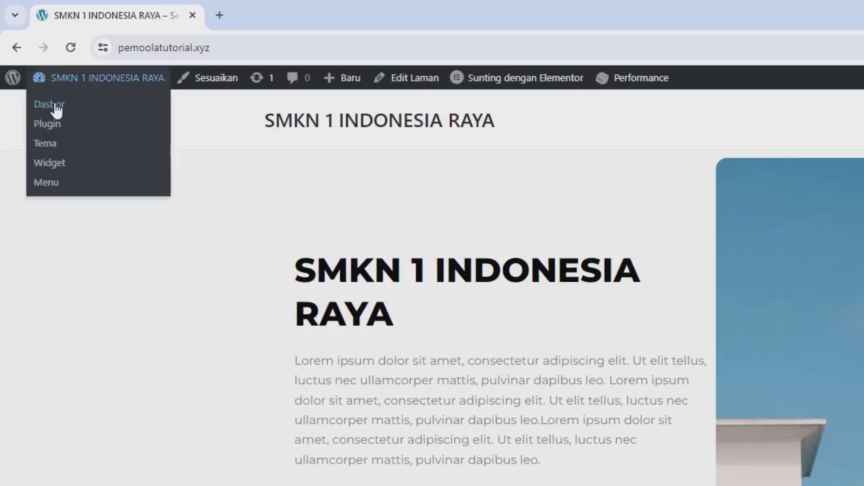
right_click(56, 108)
left_click(107, 126)
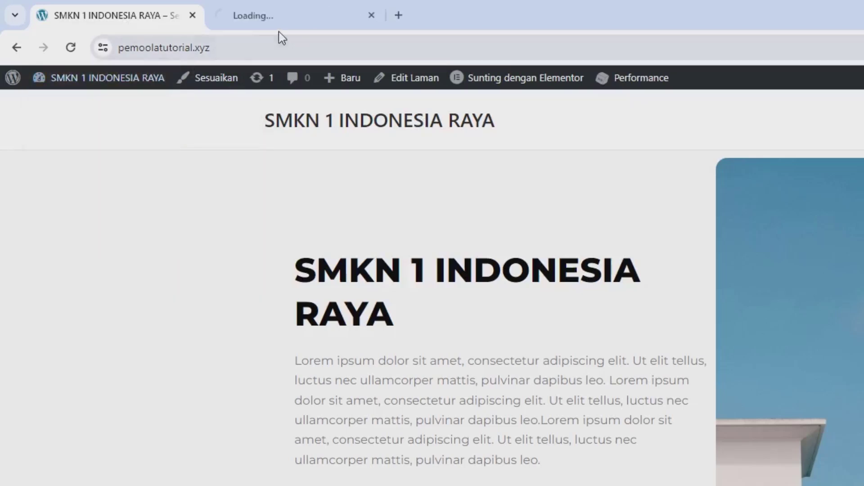
left_click(277, 25)
left_click_drag(269, 15, 85, 13)
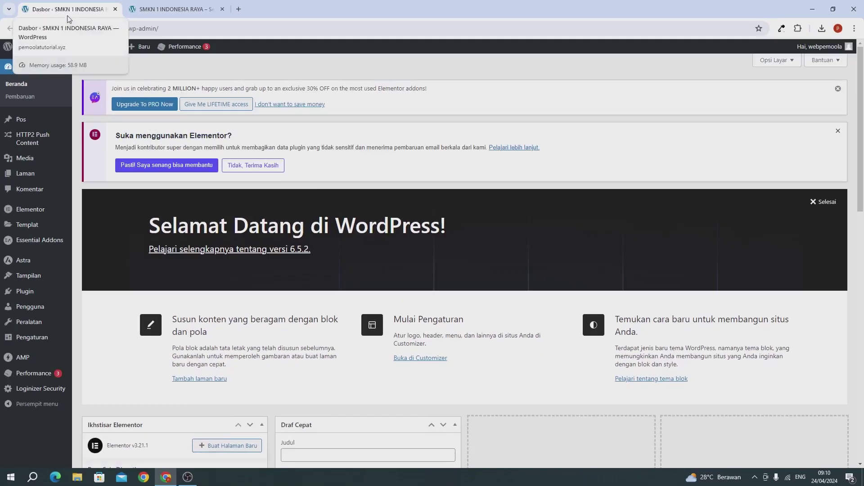
Launch the Astra Customizer from Tampilan > Sesuaikan
mouse_move(51, 299)
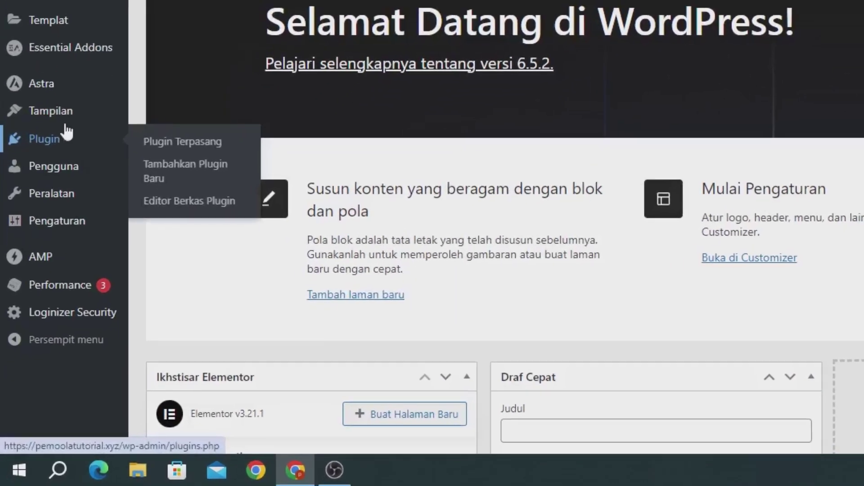
mouse_move(57, 279)
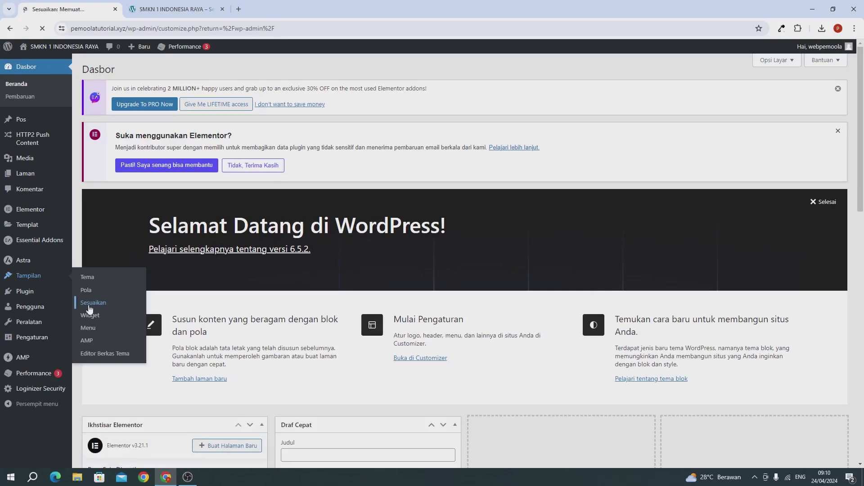
left_click(160, 169)
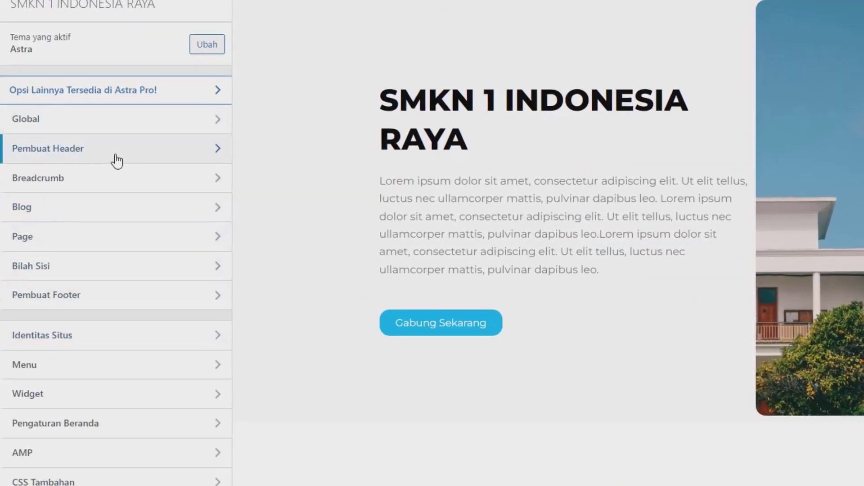
In the Menu Utama design options, change the menu hover link colour from 045CB4 to 08ACF2
left_click(116, 160)
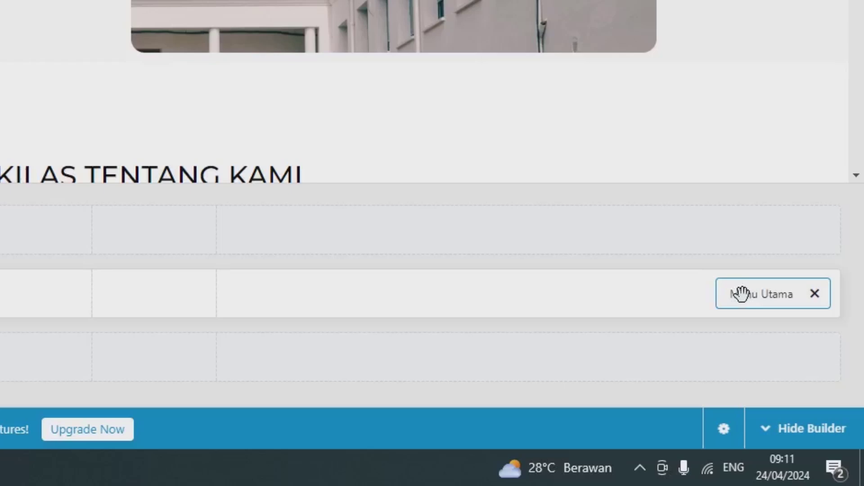
left_click(741, 293)
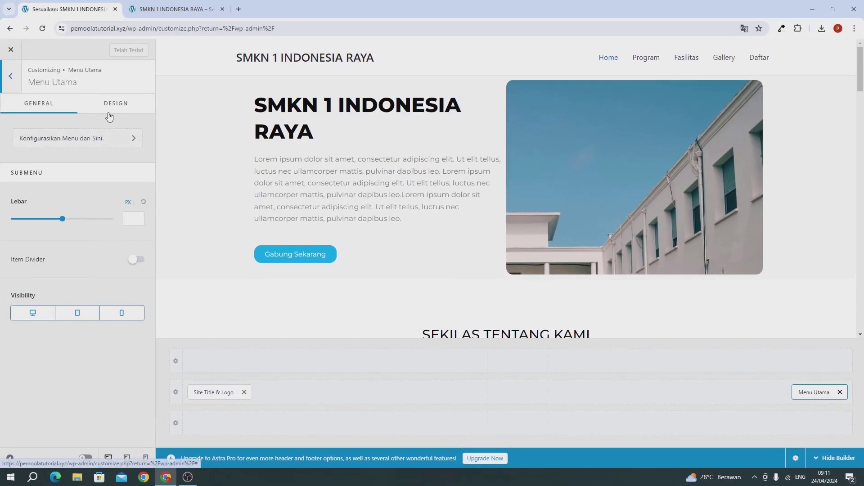
left_click(109, 117)
scroll(88, 259, "down", 1)
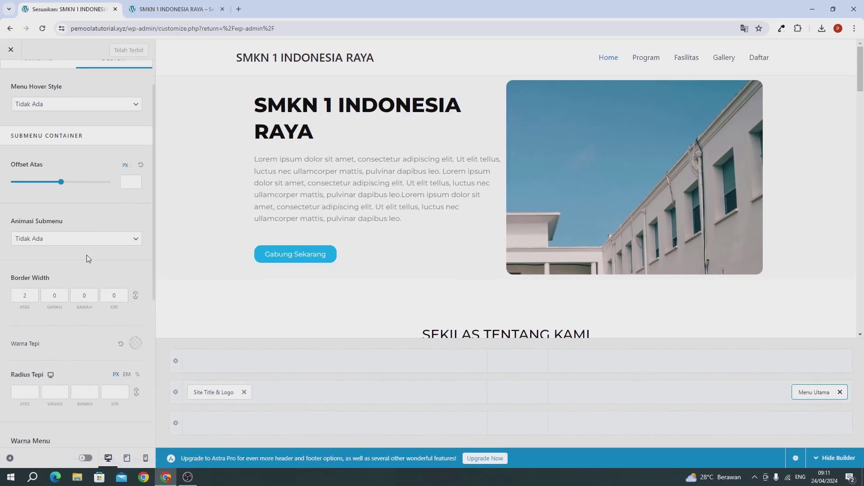
scroll(88, 257, "up", 1)
scroll(74, 224, "down", 6)
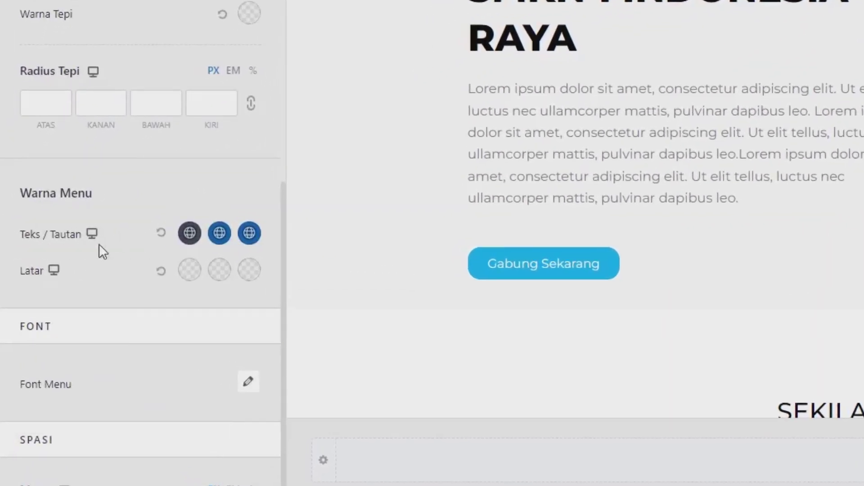
left_click(218, 232)
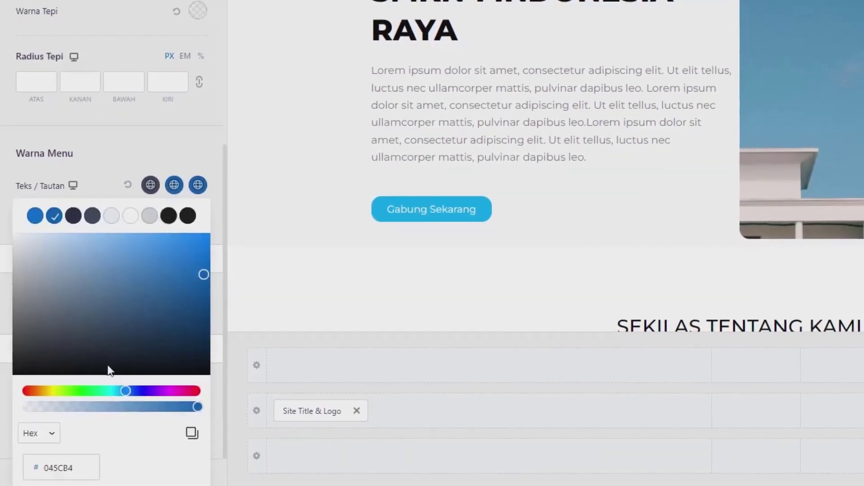
left_click(75, 471)
double_click(75, 472)
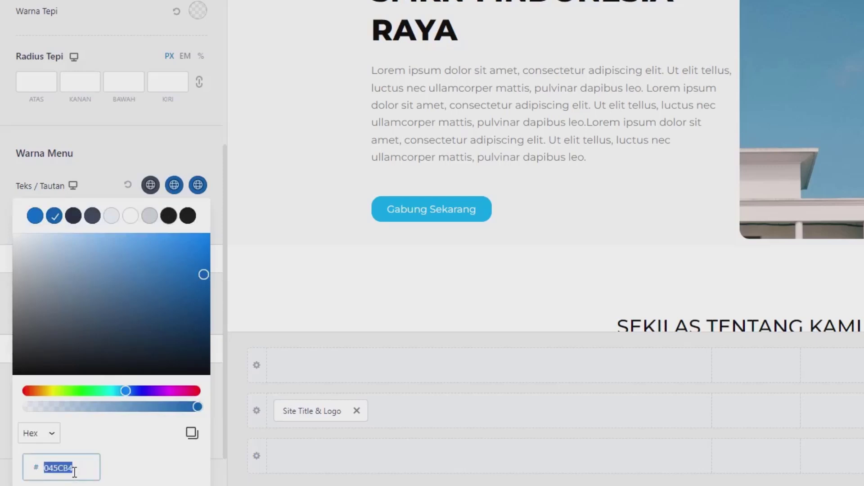
type("08ACF2")
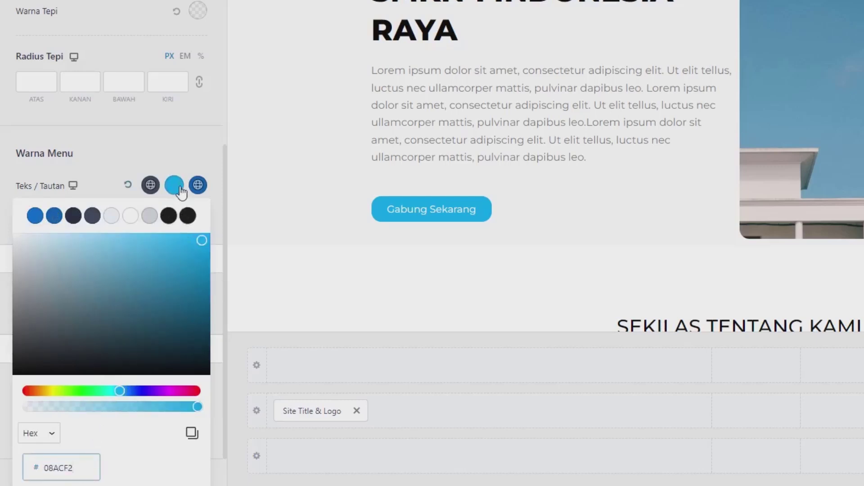
Set the active (Aktif) menu link colour to cyan 08ACF2
left_click(198, 186)
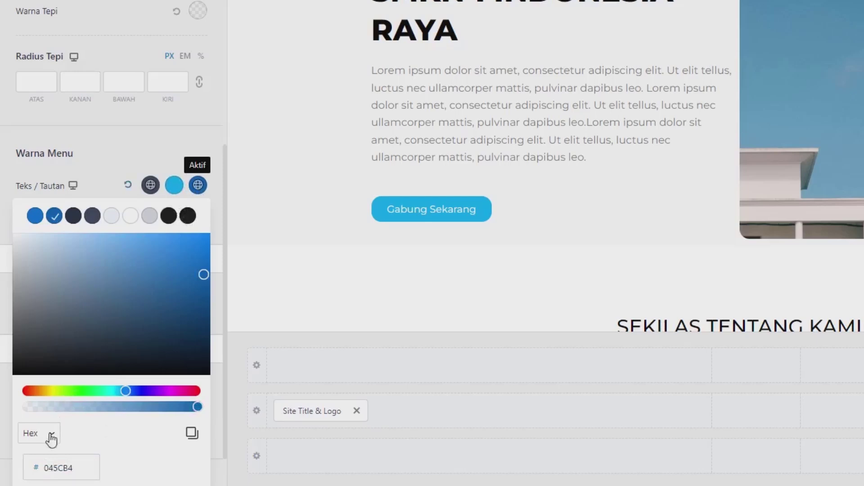
left_click(82, 460)
double_click(81, 460)
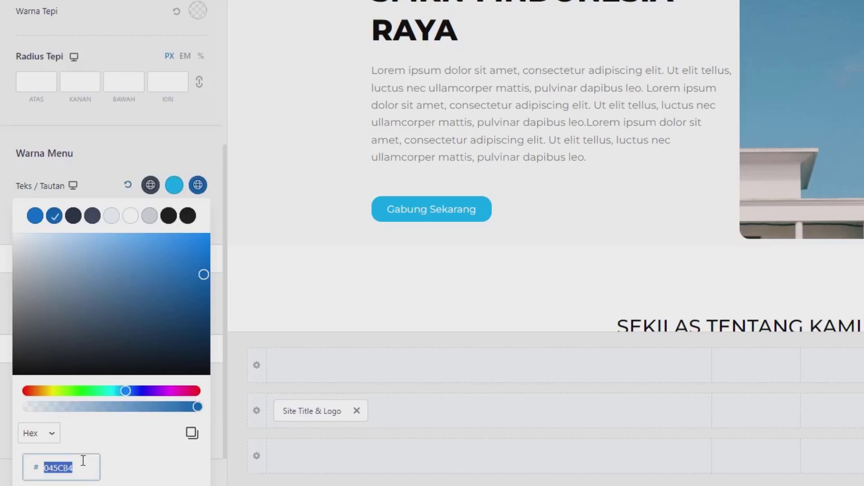
type("08ACF2")
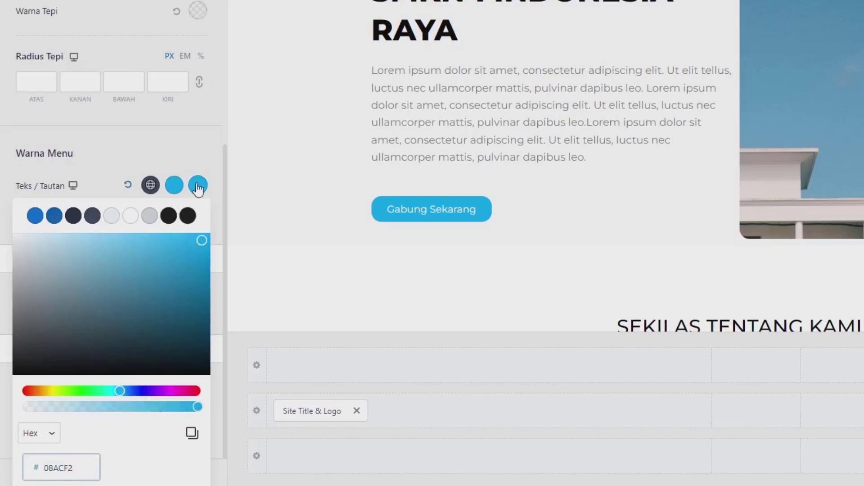
left_click(195, 152)
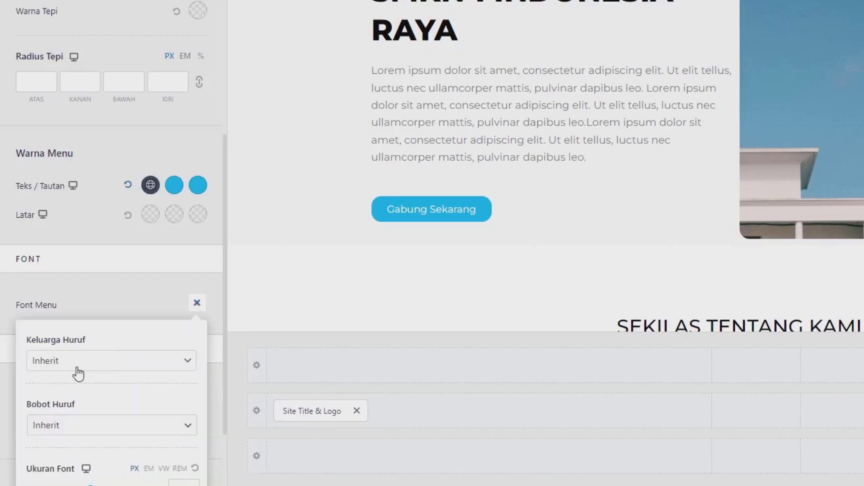
Set the header menu font family to Montserrat
left_click(82, 362)
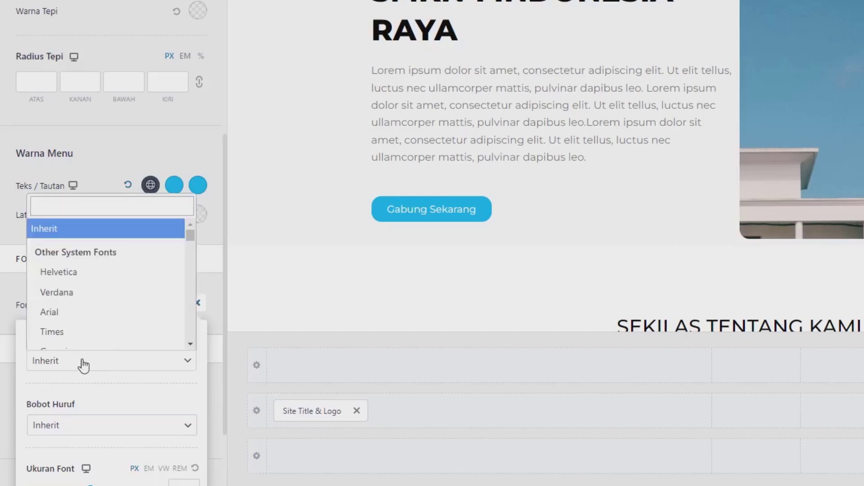
left_click(77, 210)
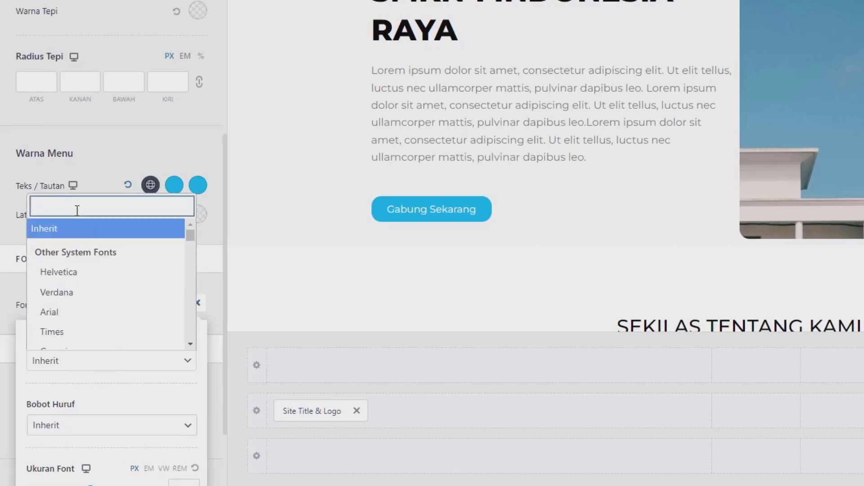
type("monts")
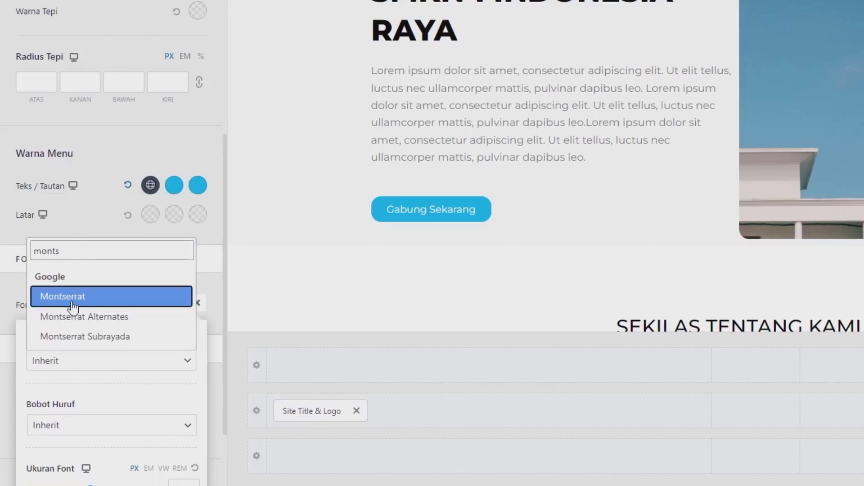
left_click(72, 300)
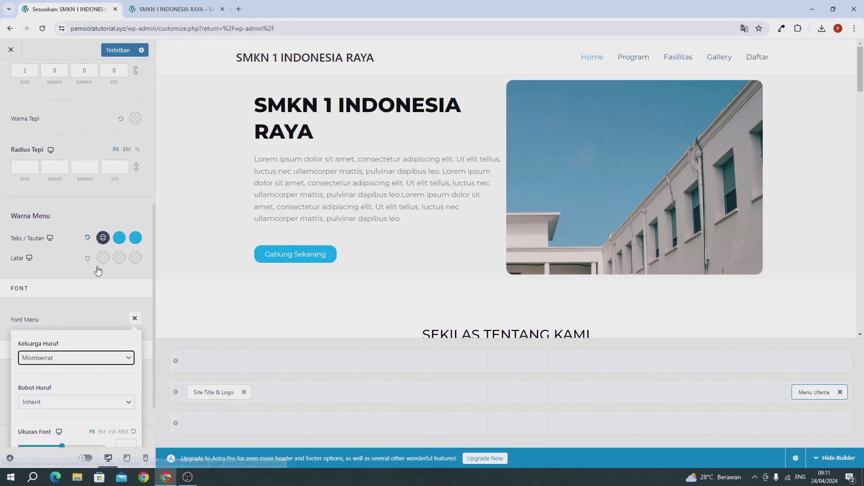
left_click(92, 320)
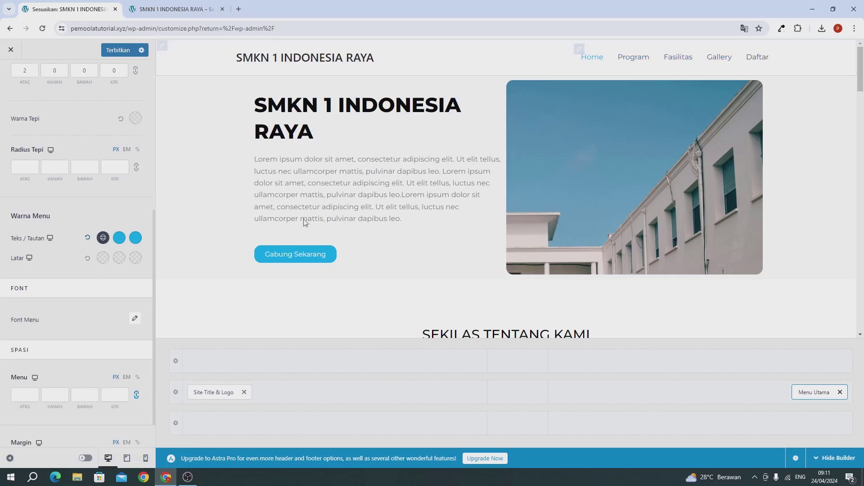
scroll(36, 317, "down", 2)
scroll(58, 201, "up", 7)
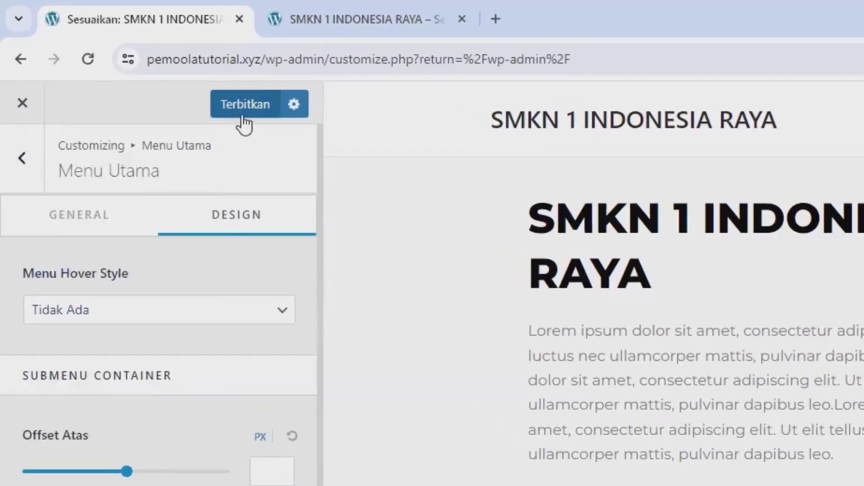
Publish the menu changes and add a Button element to the header row
left_click(123, 55)
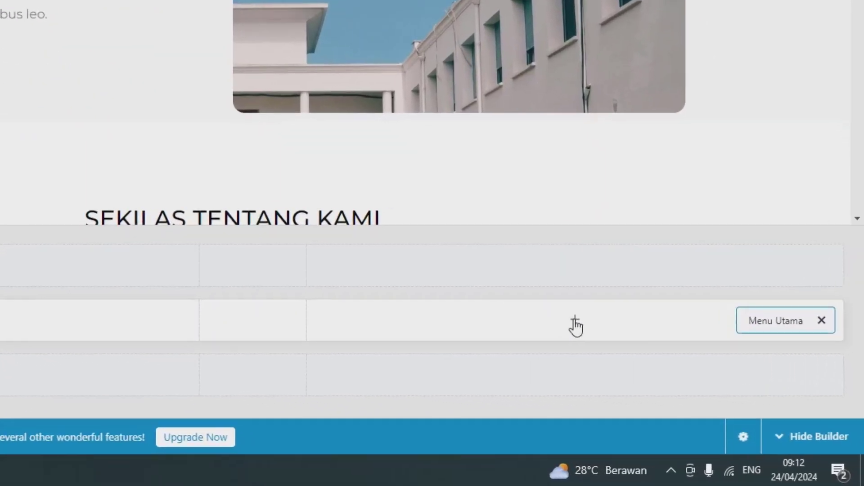
left_click(575, 323)
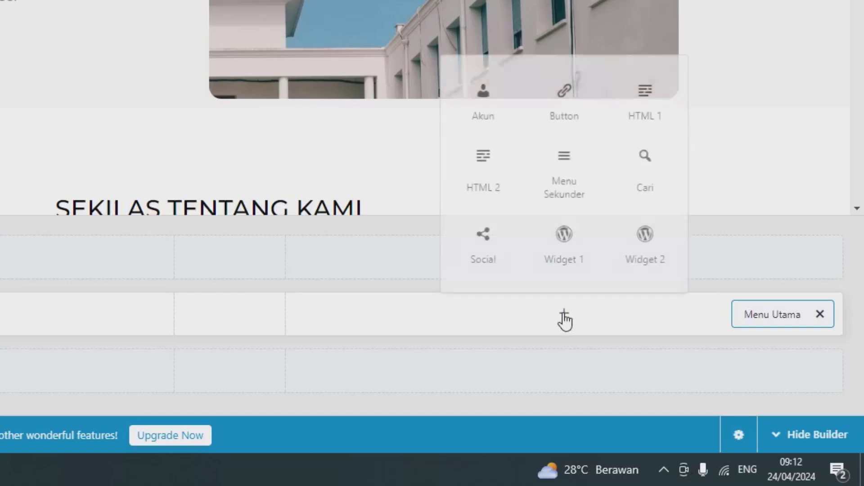
left_click(558, 100)
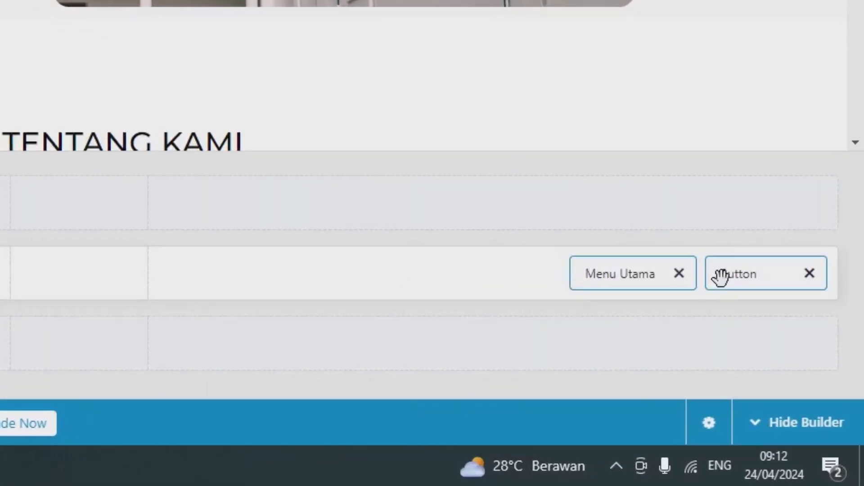
Change the new header button's label from Tombol to Daftar
left_click(720, 277)
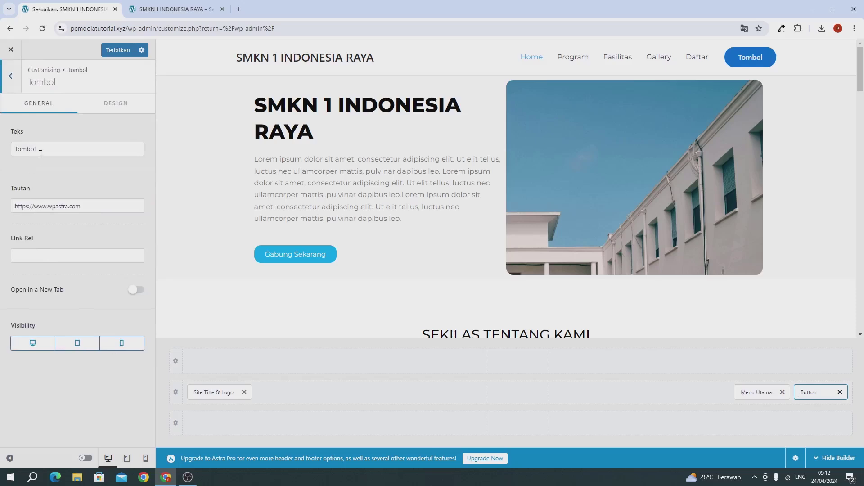
double_click(40, 154)
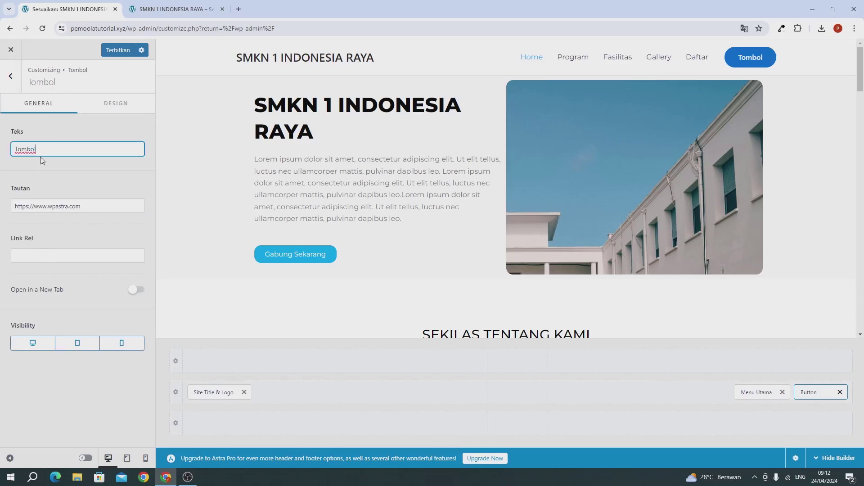
type("Daftar")
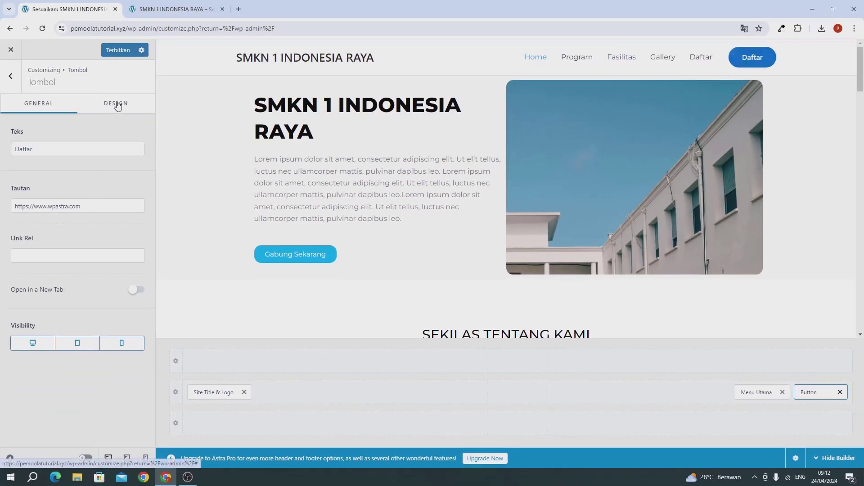
left_click(118, 106)
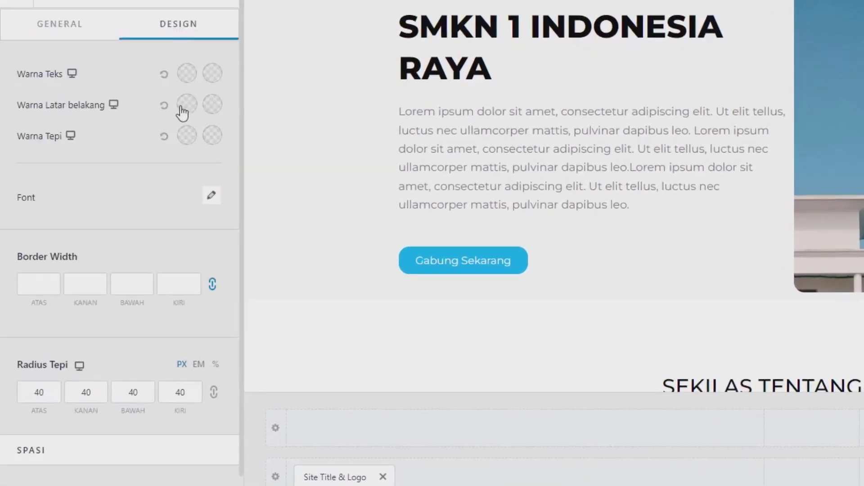
Give the Daftar button a cyan 08ACF2 background colour
left_click(185, 105)
left_click_drag(189, 212, 162, 168)
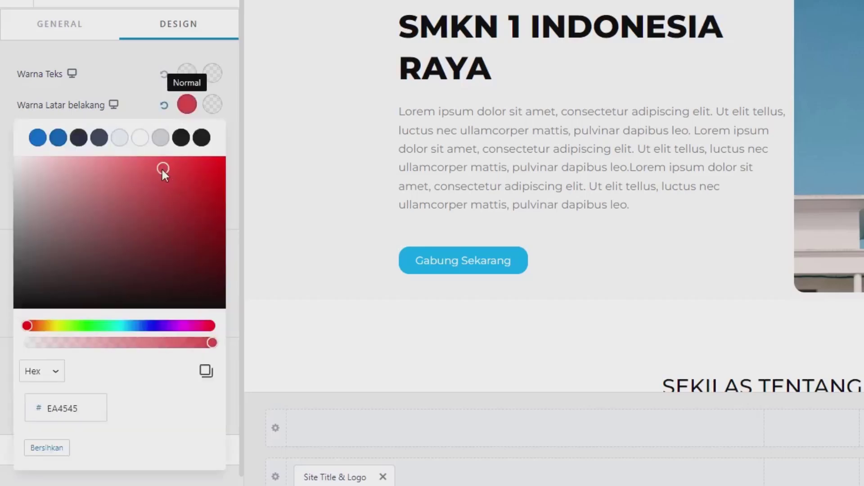
left_click(78, 402)
key("ctrl+a")
type("08ACF2")
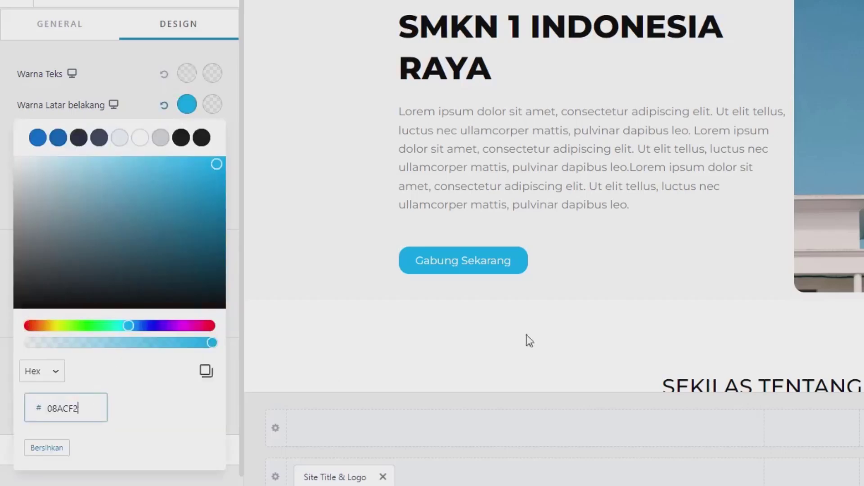
left_click(149, 104)
Link the button's four corner radius values and set them to 15px
left_click(53, 393)
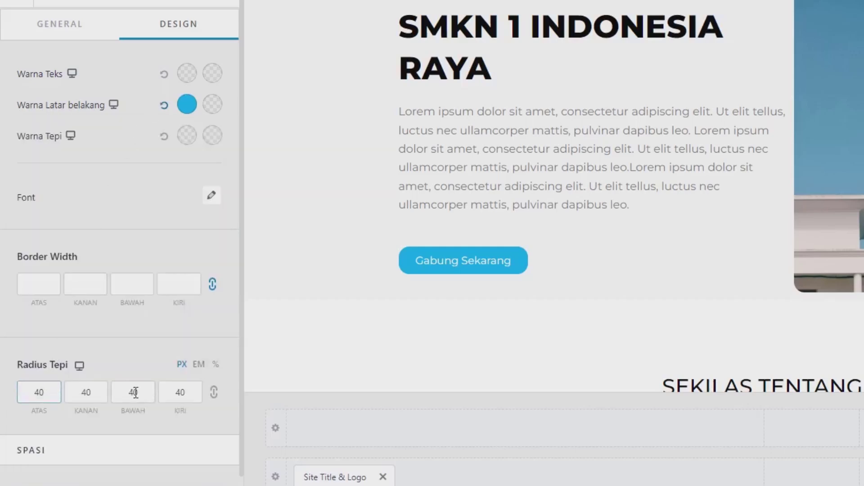
left_click(186, 393)
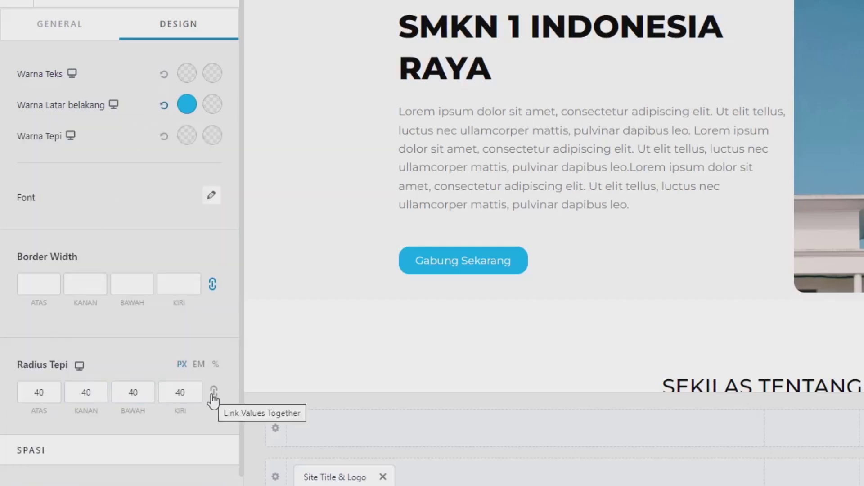
left_click(214, 397)
left_click(185, 390)
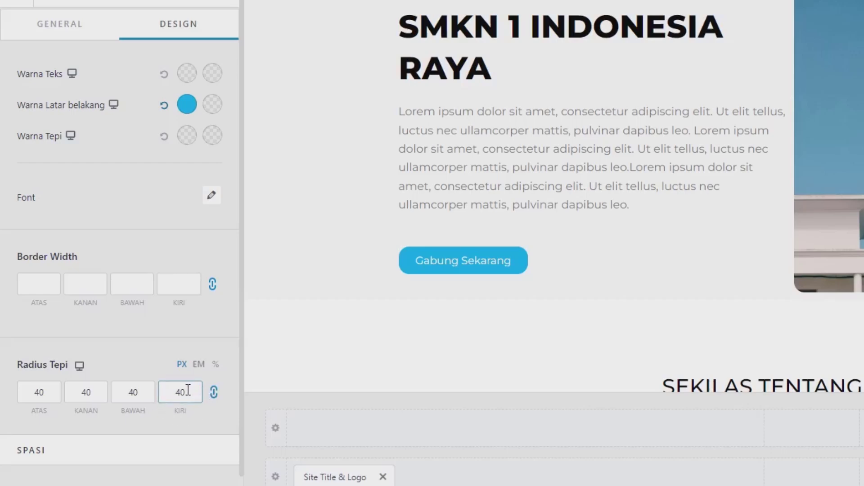
left_click_drag(187, 390, 163, 387)
type("5")
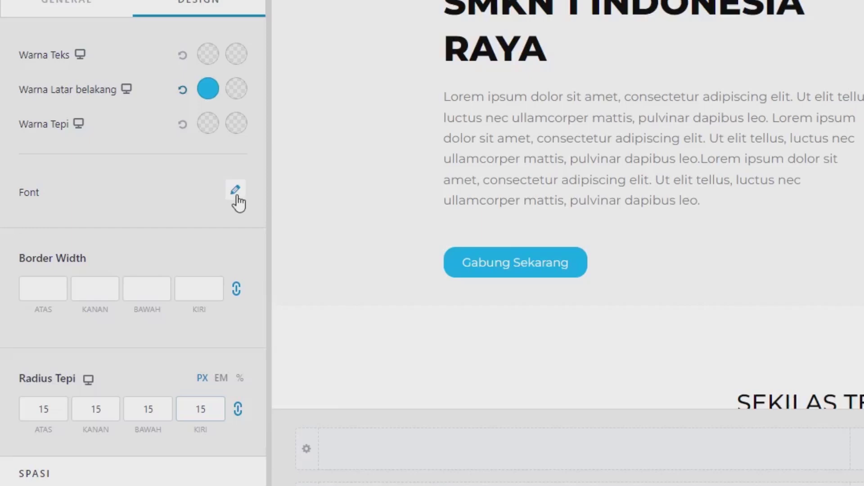
Set the Daftar button font to Montserrat
left_click(238, 201)
left_click(125, 259)
type("montse")
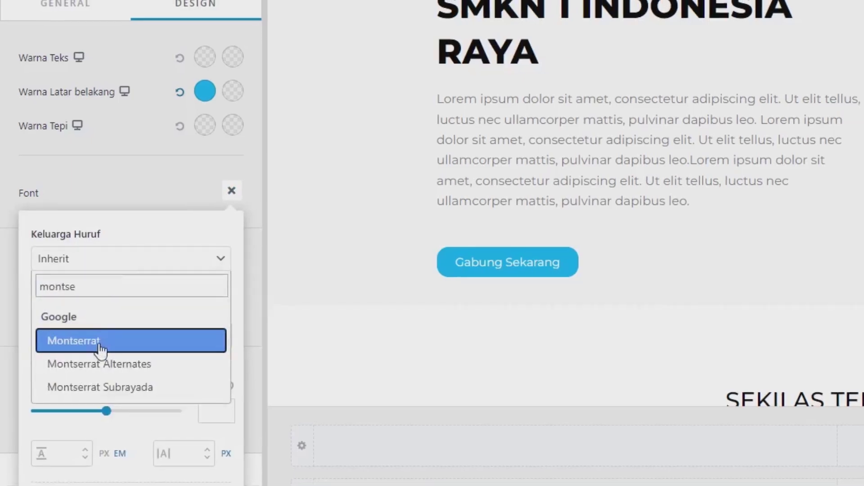
left_click(102, 349)
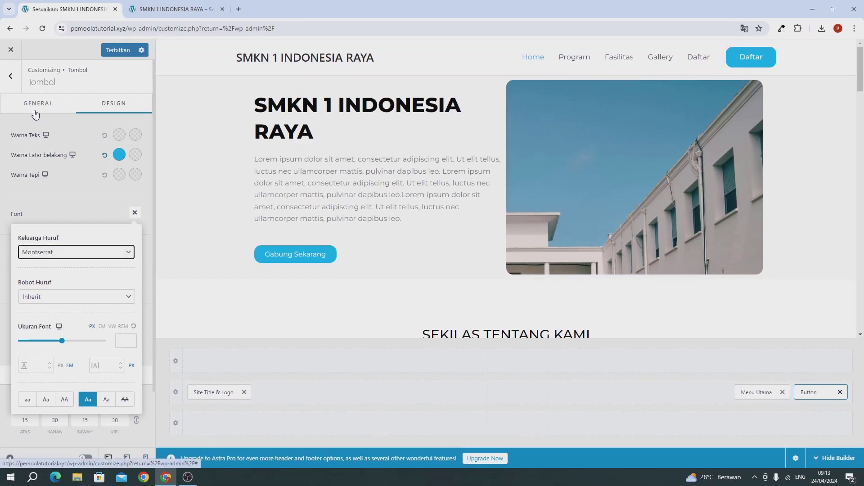
left_click(35, 110)
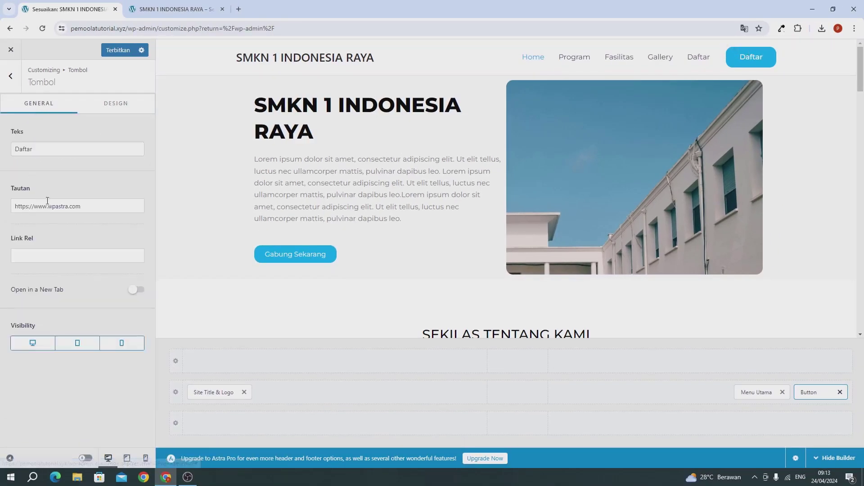
Copy the Daftar page URL from the live site, use it as the button link, and publish
left_click(175, 9)
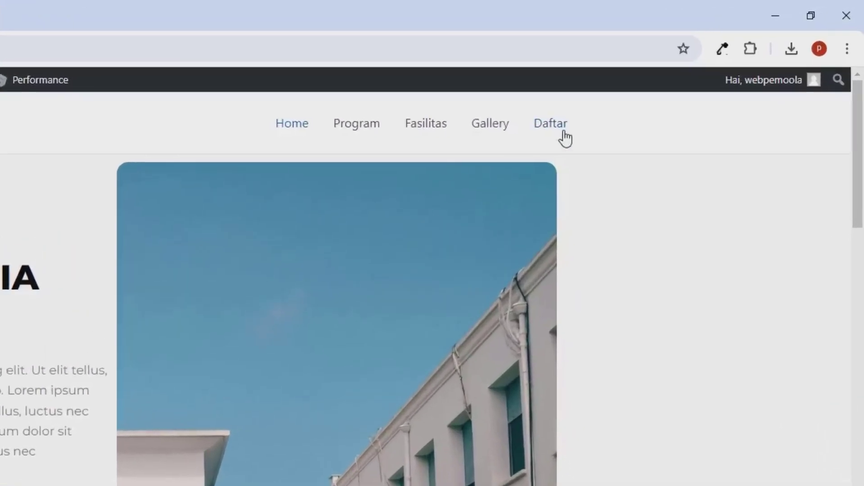
right_click(556, 136)
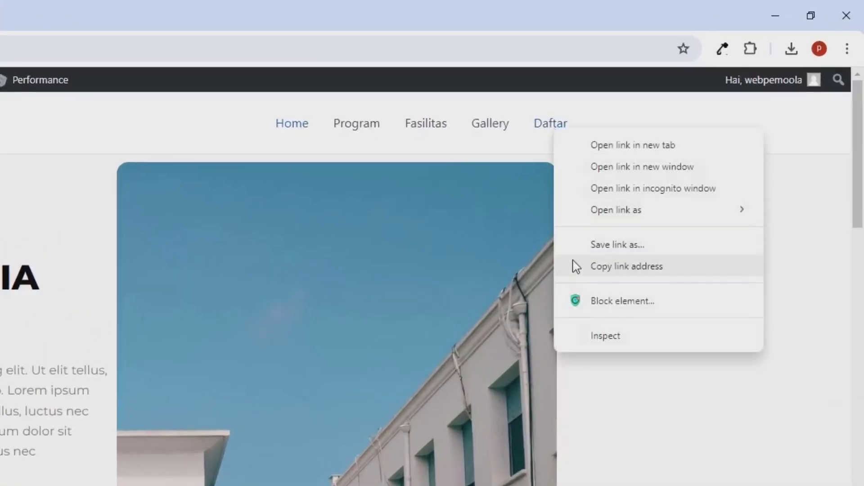
left_click(625, 267)
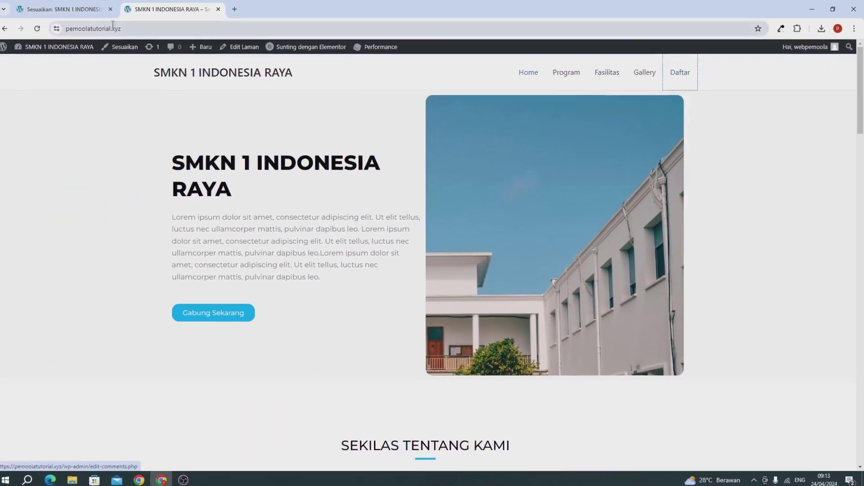
left_click(76, 10)
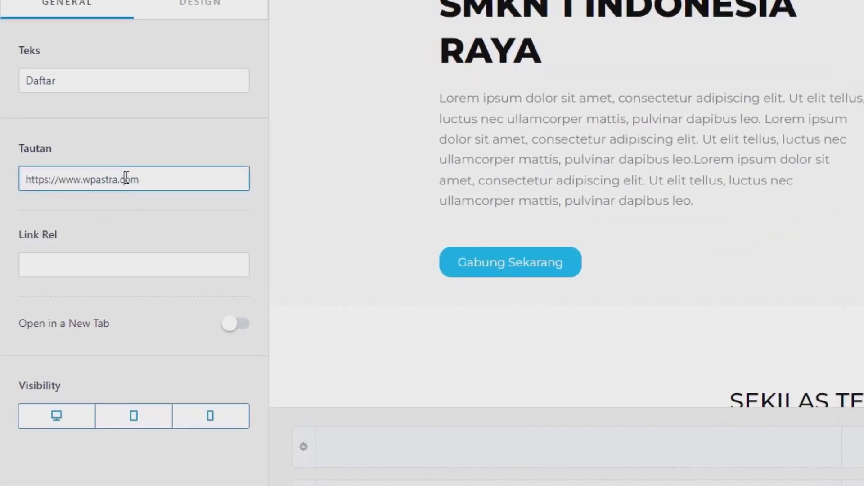
left_click_drag(81, 206, 2, 212)
type("https://pemoolatutorial.xyz/daftar/")
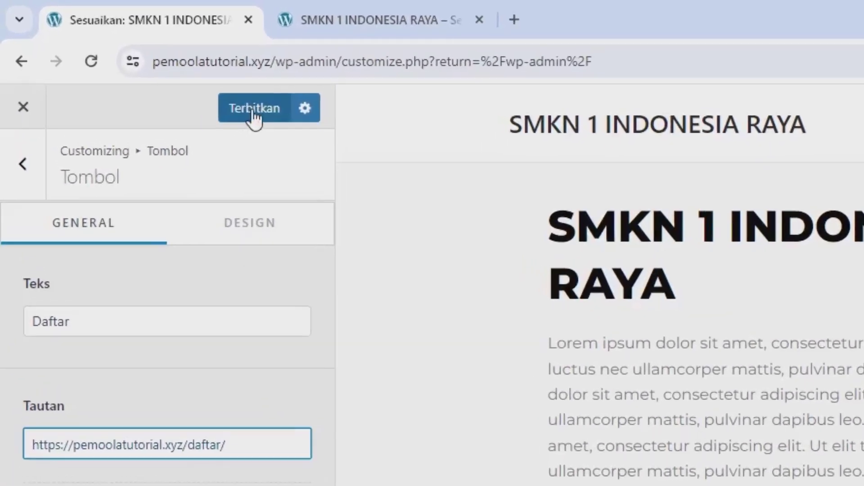
left_click(253, 114)
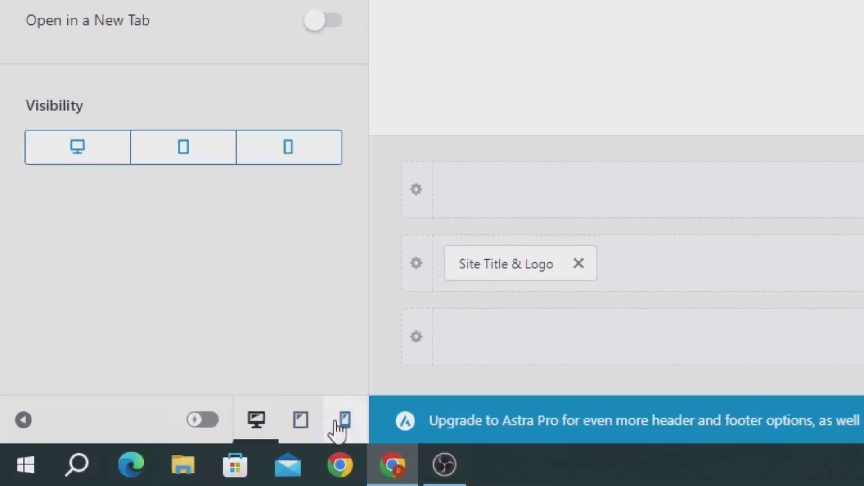
In the mobile header preview, add a Button to the Off Canvas area and publish
left_click(338, 422)
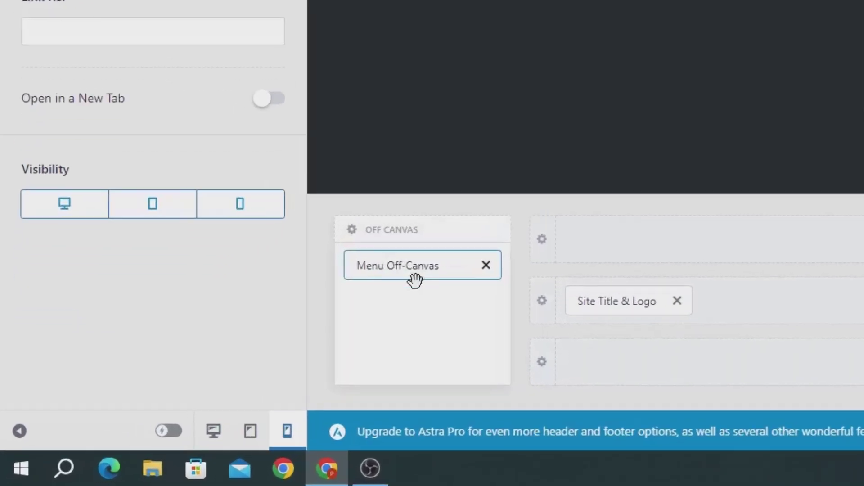
left_click(468, 295)
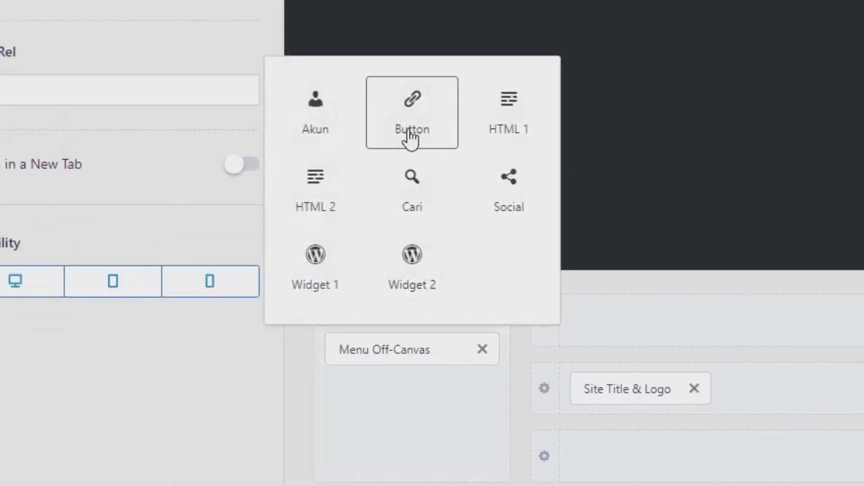
left_click(410, 135)
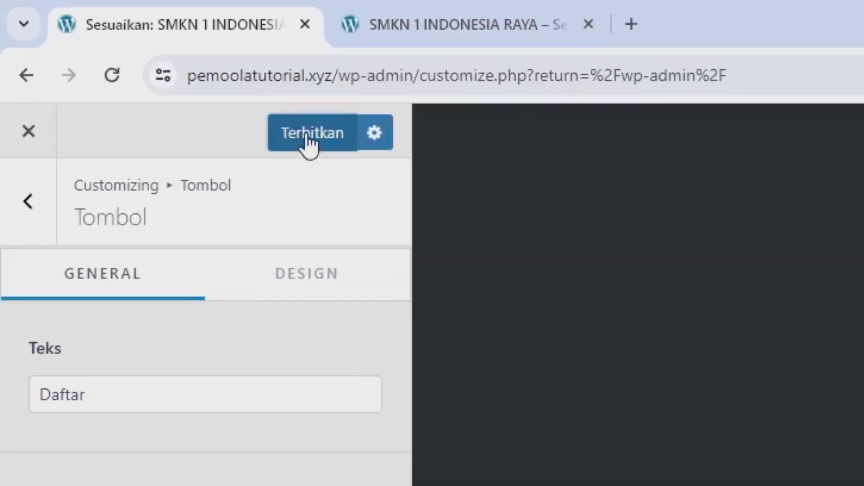
left_click(117, 51)
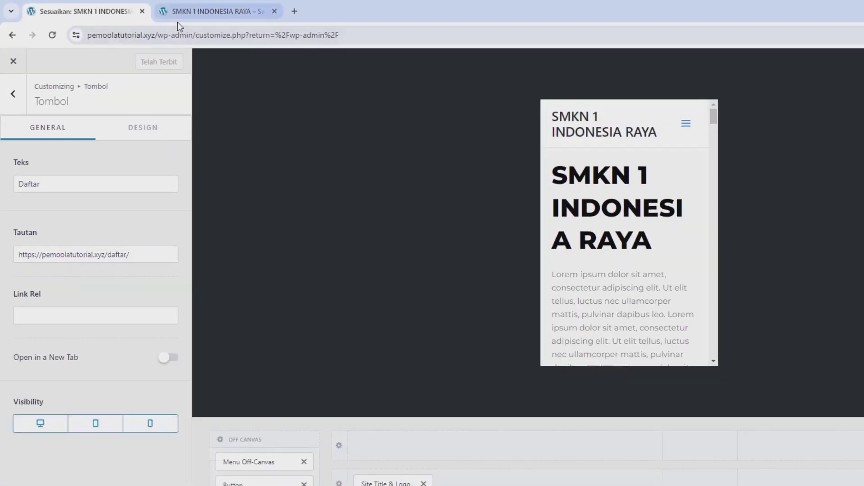
left_click(453, 25)
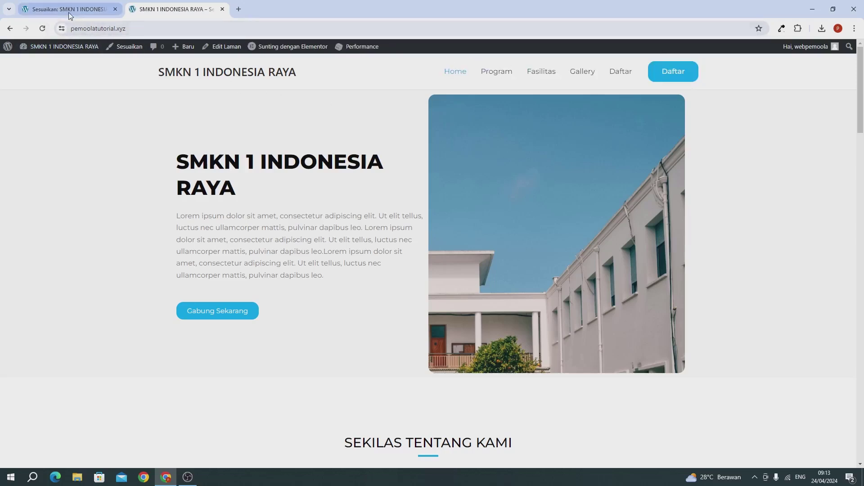
Check in DevTools' mobile view that the opened menu shows the Daftar button
right_click(311, 170)
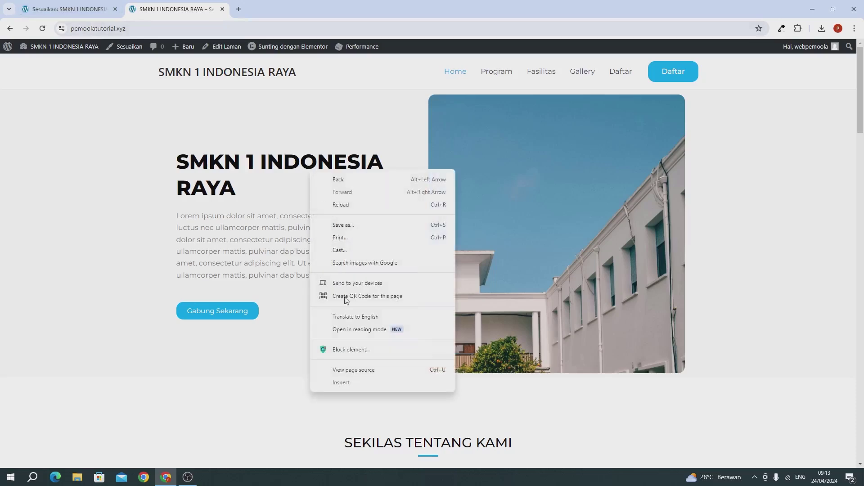
left_click(342, 383)
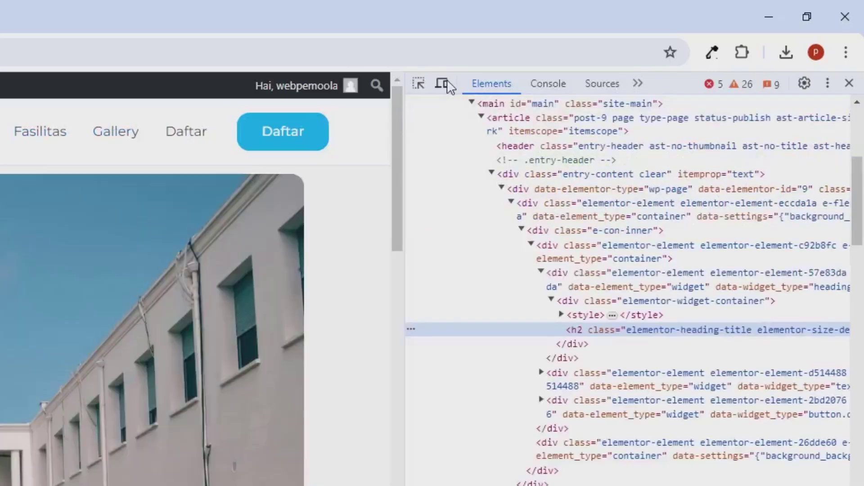
left_click(443, 84)
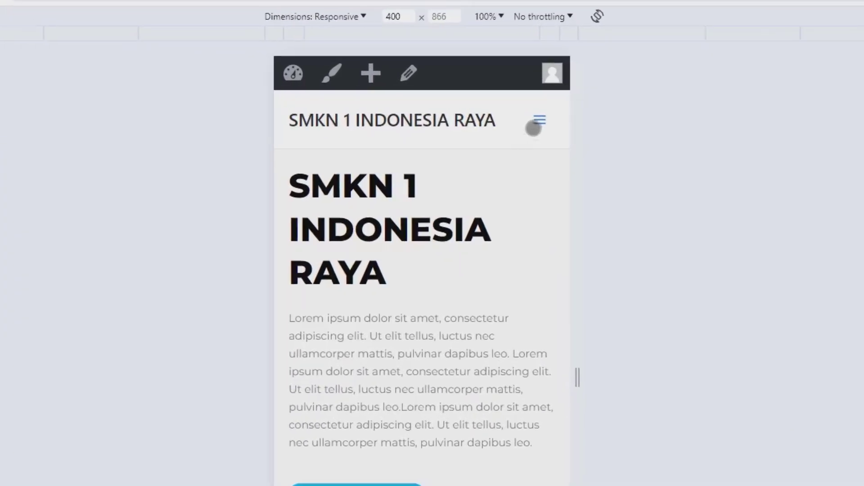
left_click(398, 112)
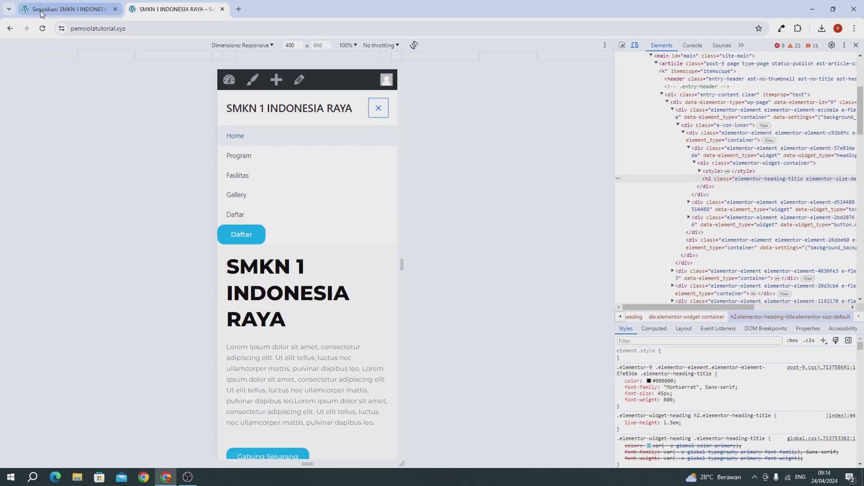
left_click(39, 10)
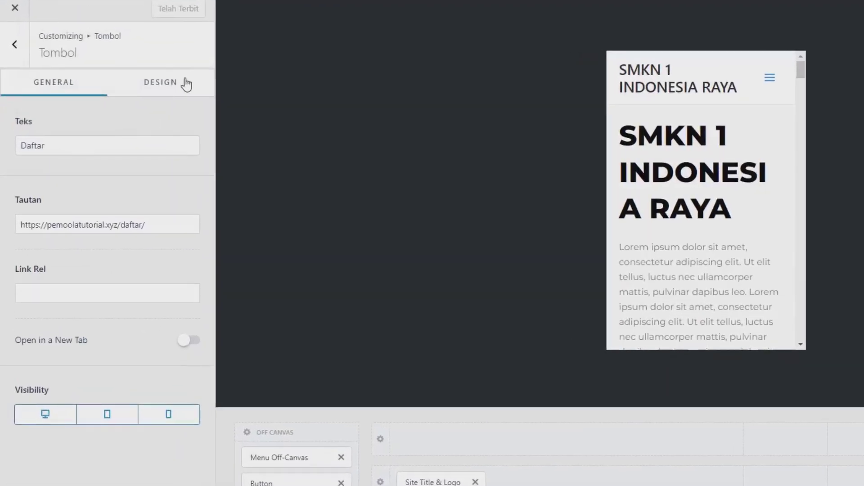
left_click(136, 105)
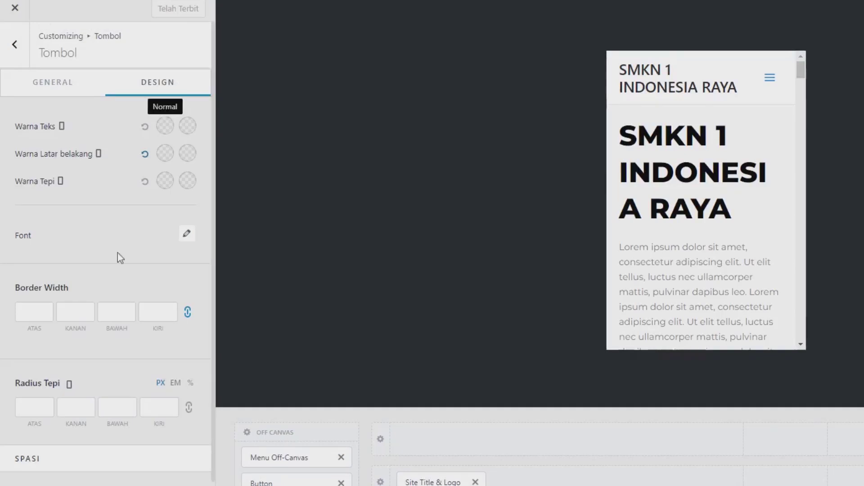
Set the Off Canvas content alignment (Perataan Konten) to Tengah and publish
scroll(96, 362, "down", 2)
scroll(96, 363, "up", 2)
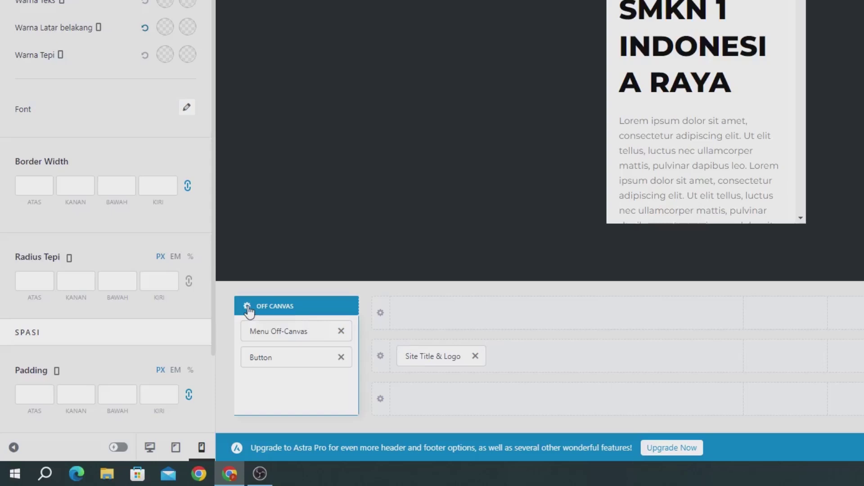
left_click(248, 307)
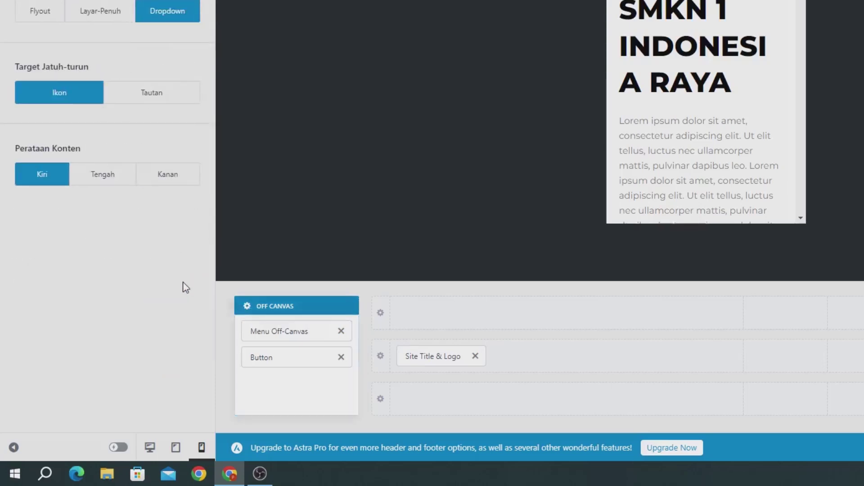
left_click(113, 180)
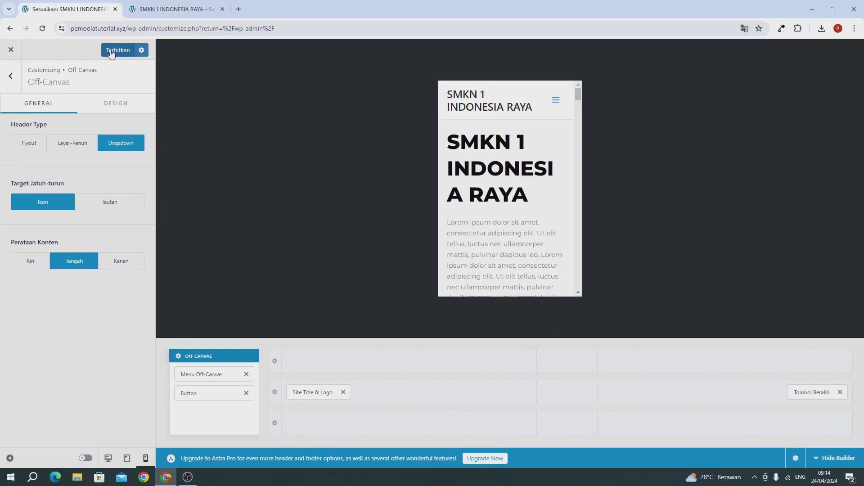
left_click(112, 50)
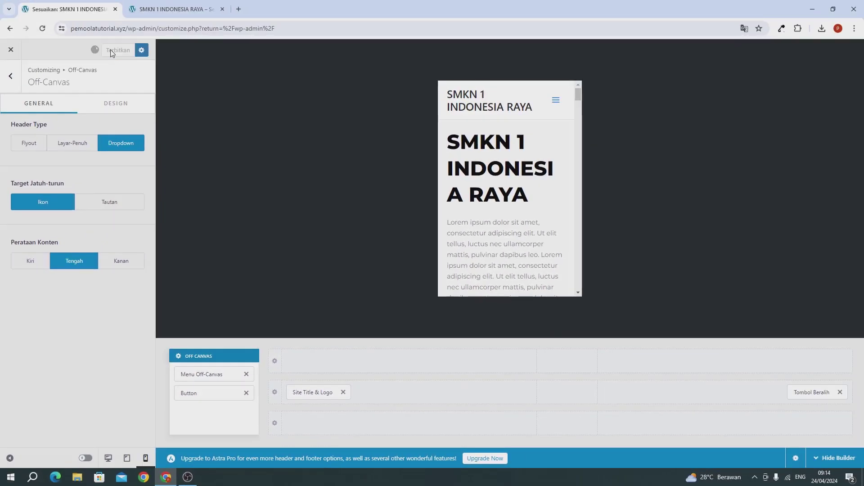
left_click(148, 10)
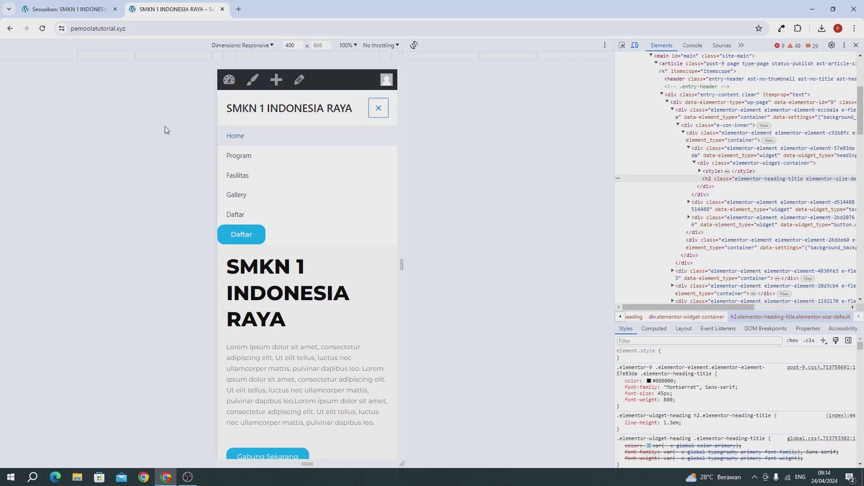
Reload the live site, check the centred mobile menu and Daftar button, then close DevTools
left_click(42, 30)
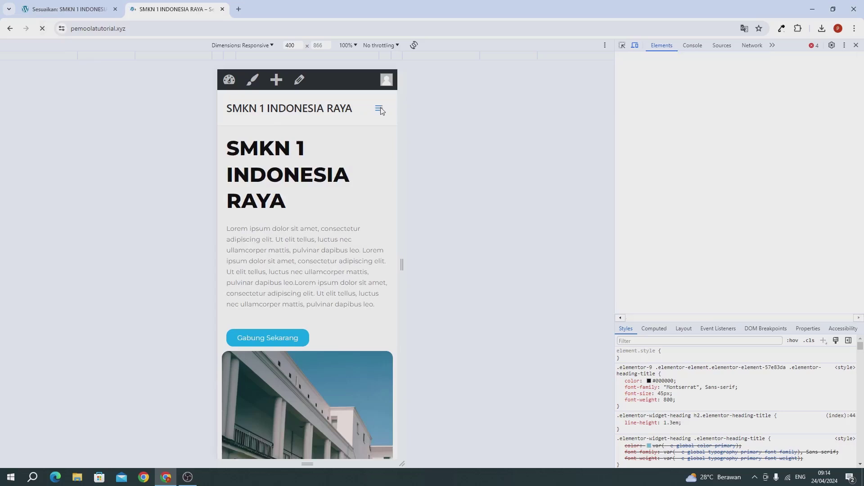
left_click(379, 108)
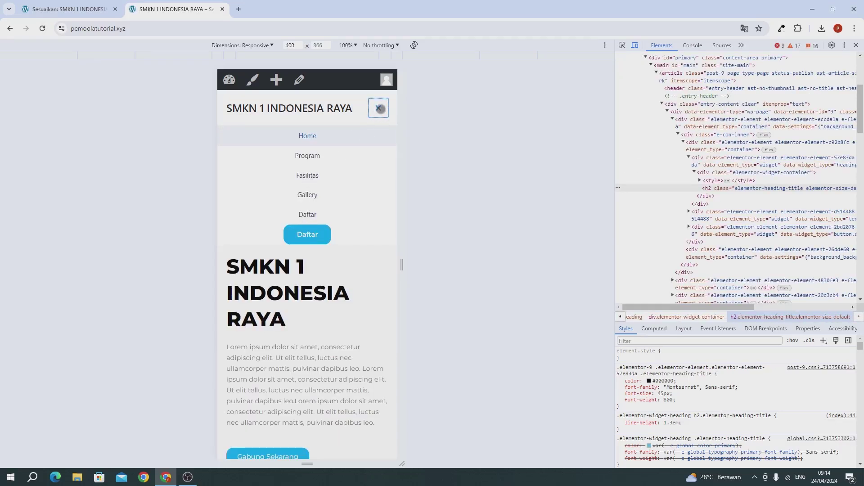
left_click(378, 108)
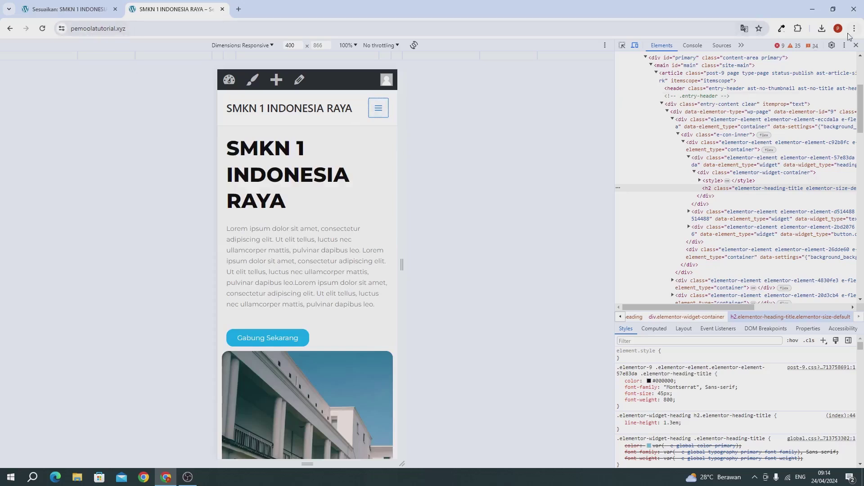
left_click(857, 46)
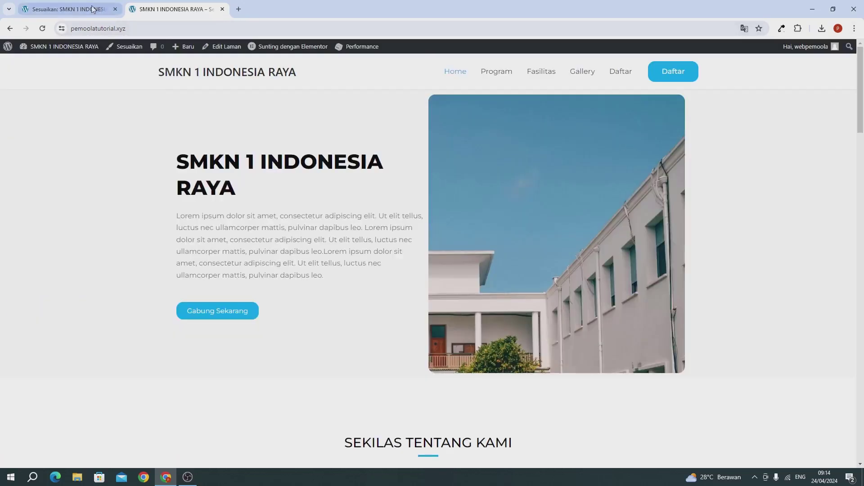
left_click(82, 11)
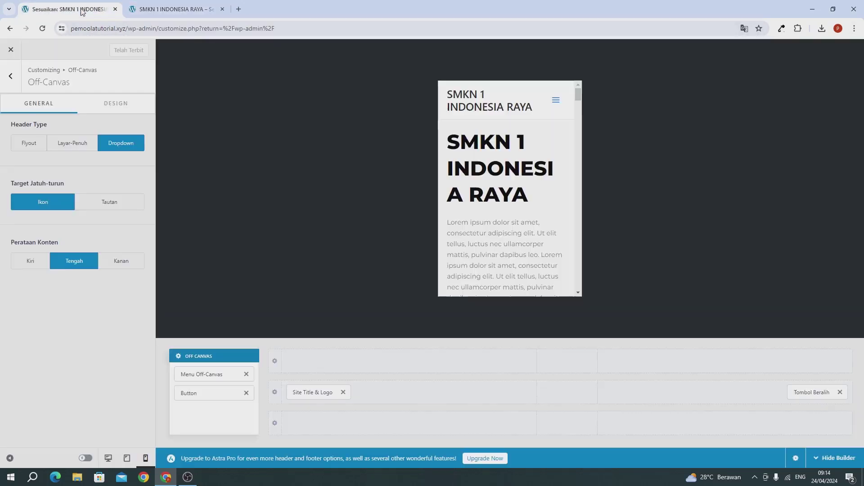
Open the bottom footer row's design settings in the desktop footer builder
left_click(11, 77)
left_click(11, 78)
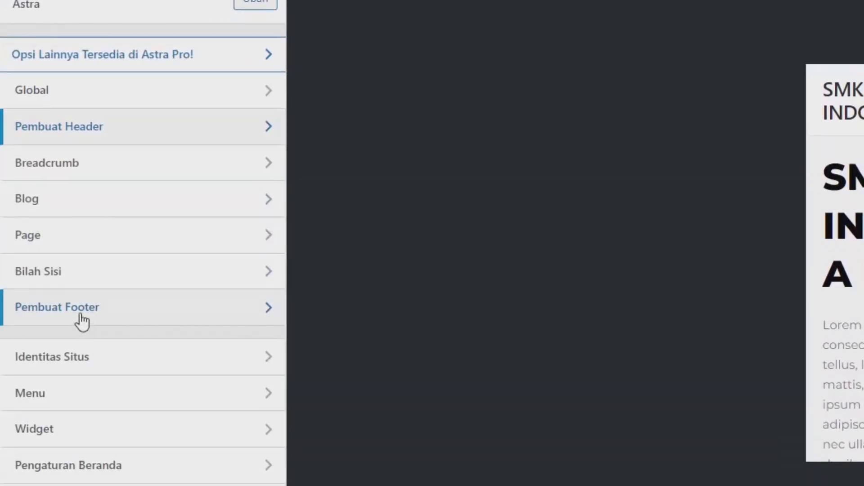
left_click(82, 319)
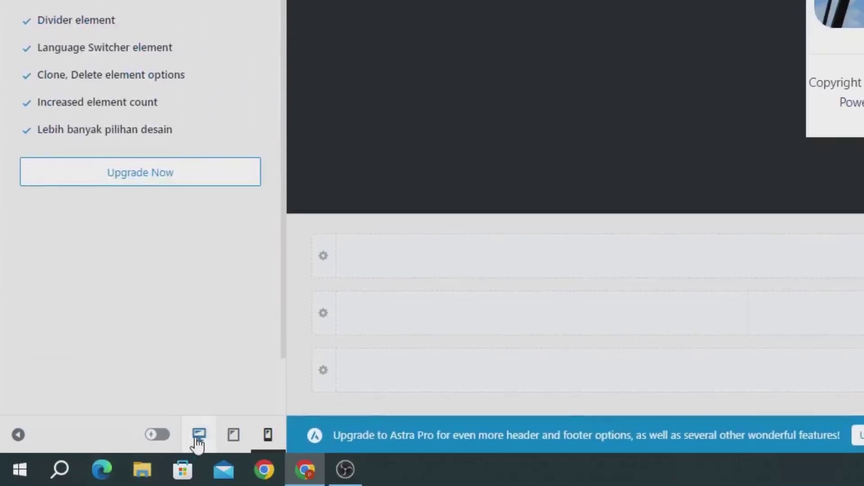
left_click(199, 436)
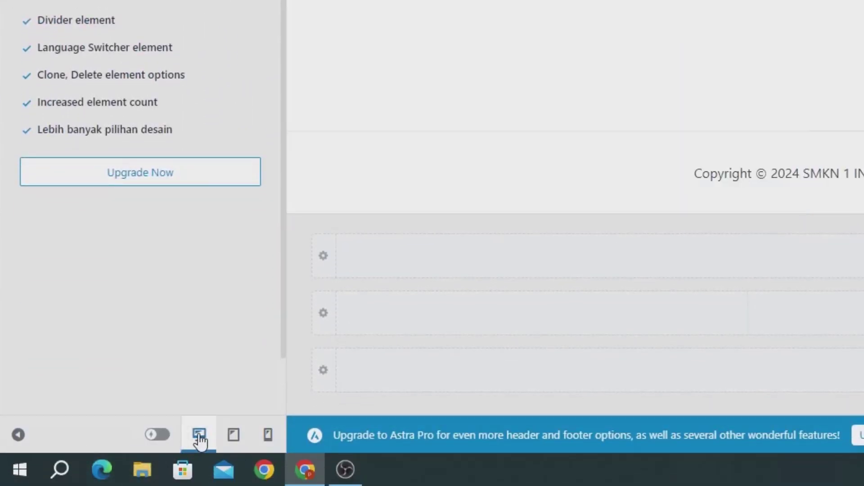
left_click(314, 374)
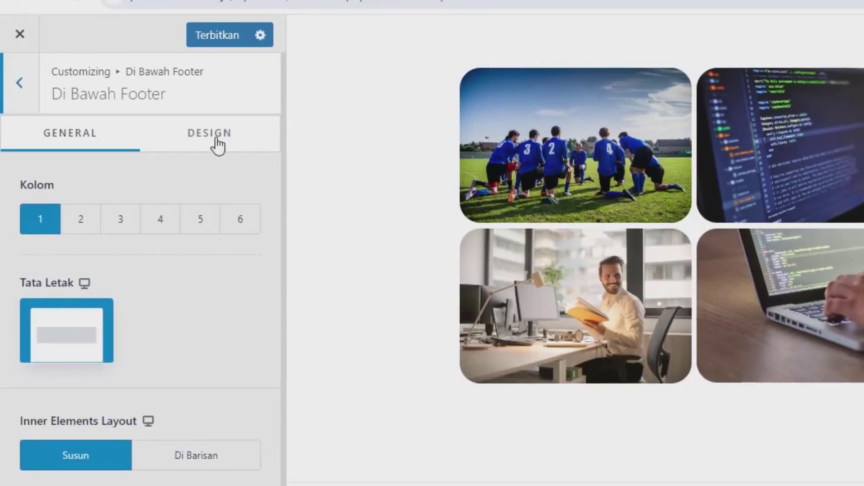
left_click(218, 143)
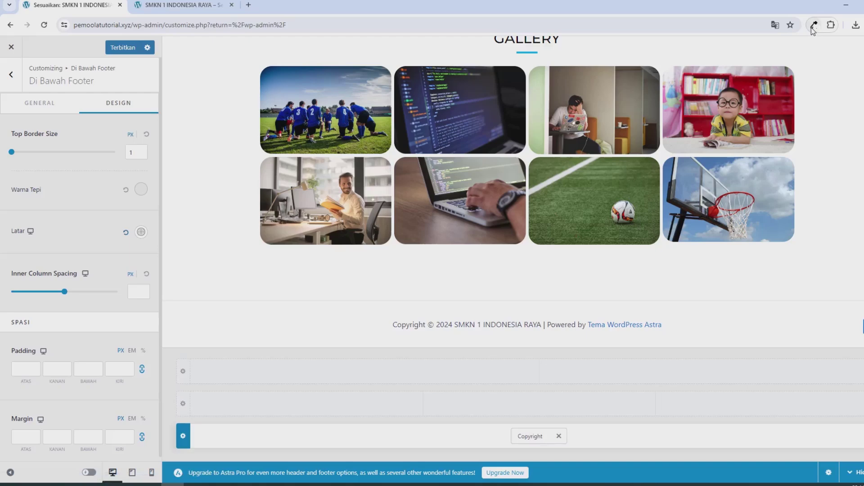
Set the below-footer bar background colour to 08ACF2
left_click(781, 31)
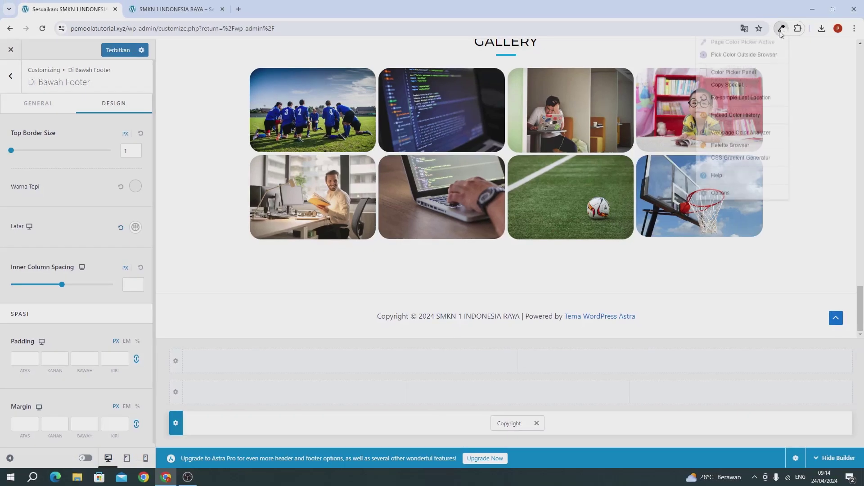
left_click(733, 72)
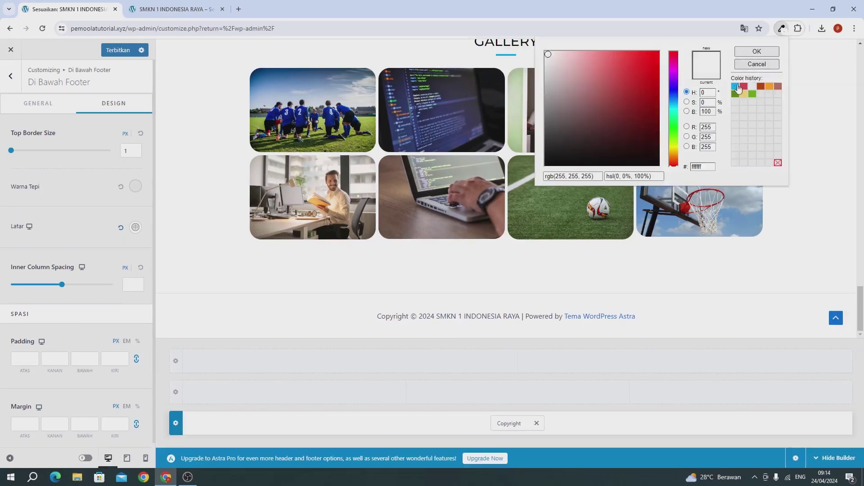
left_click(735, 87)
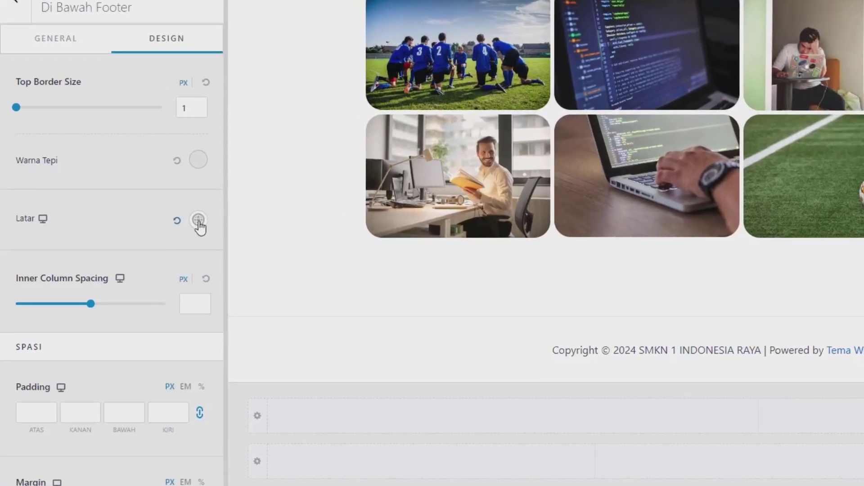
left_click(135, 227)
scroll(137, 381, "down", 1)
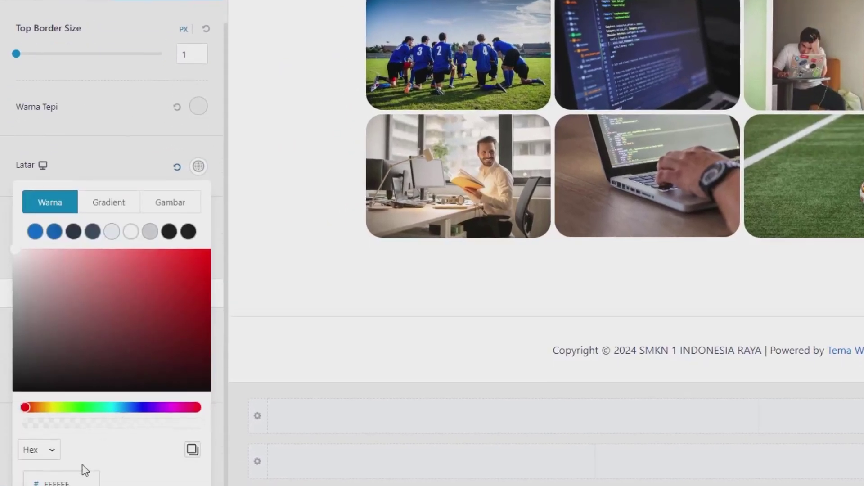
left_click(168, 253)
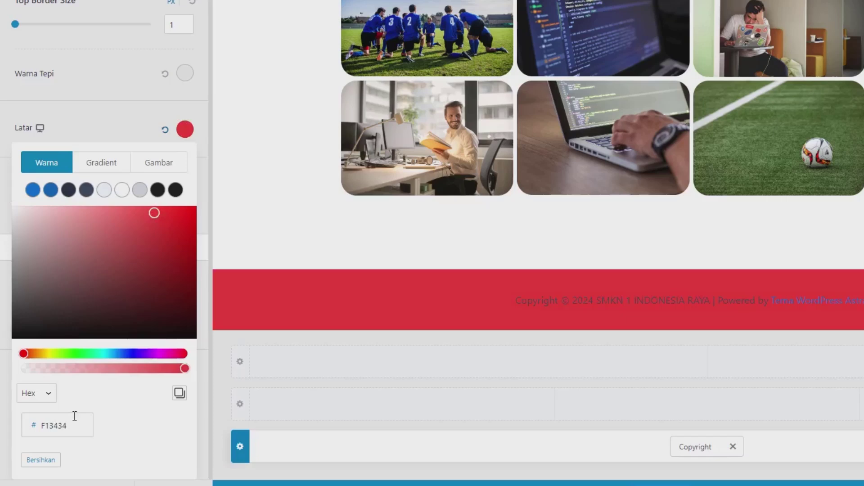
double_click(75, 415)
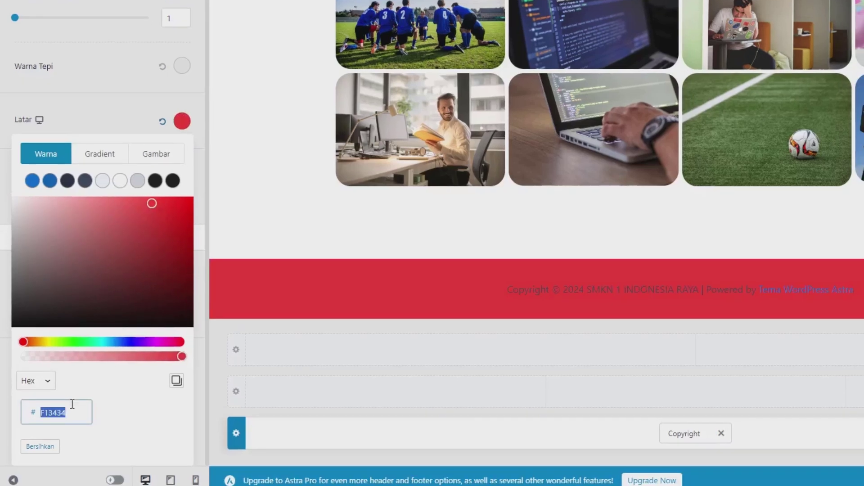
type("08ACF2")
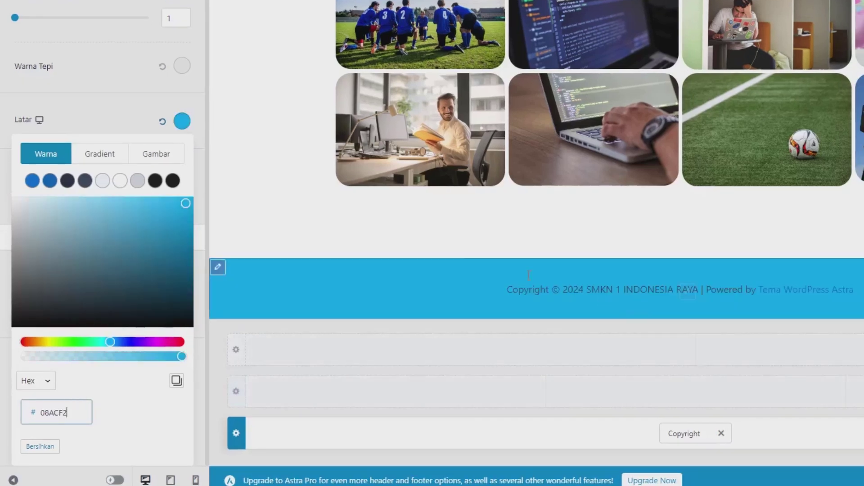
left_click(128, 129)
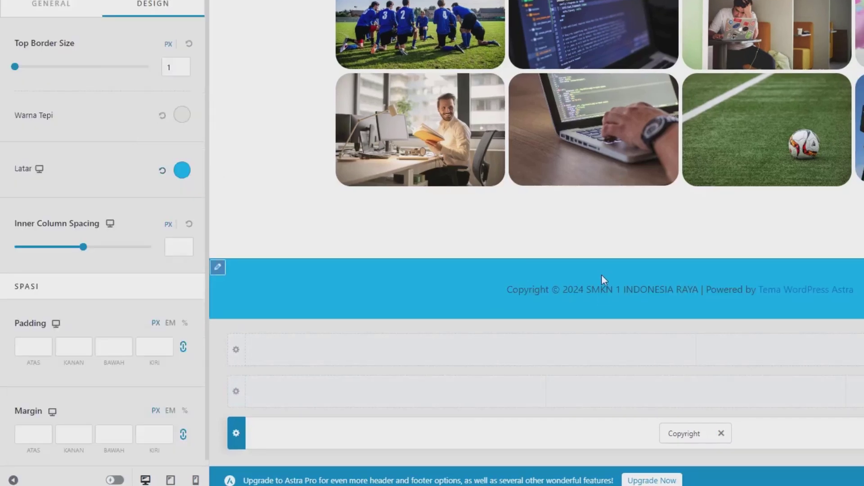
Remove '| Powered by [theme_author]' from the footer copyright text
left_click(678, 435)
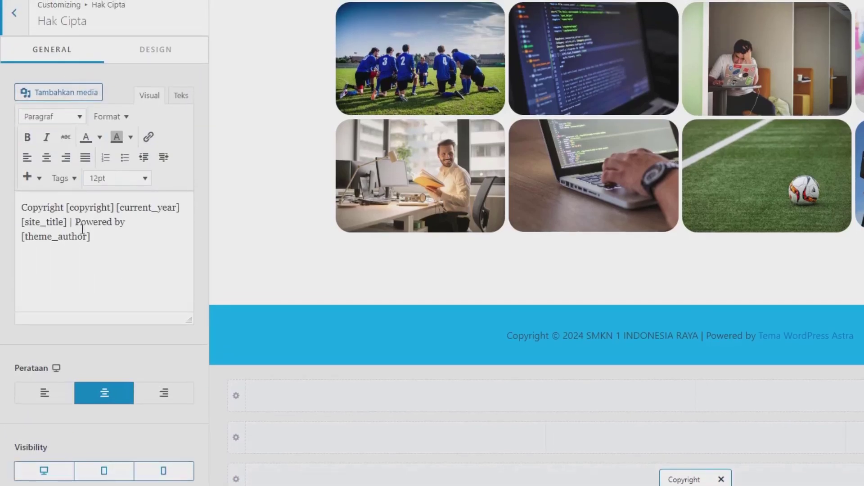
left_click(73, 217)
left_click_drag(70, 223, 141, 265)
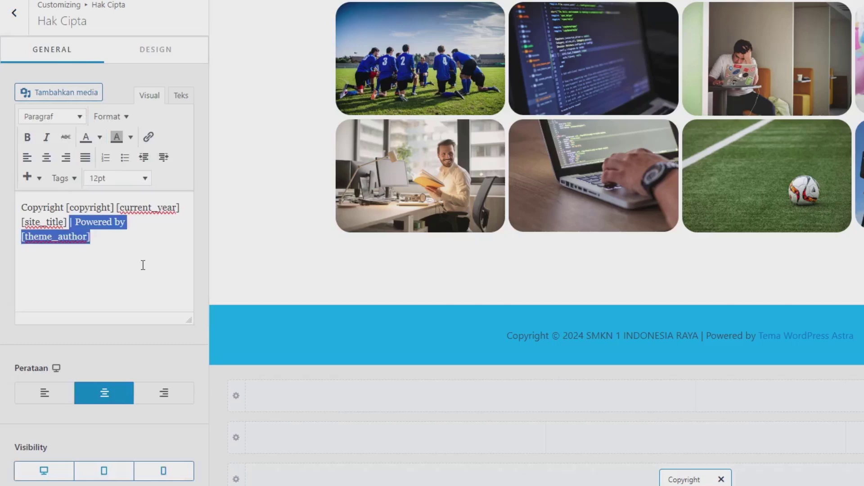
key("BackSpace")
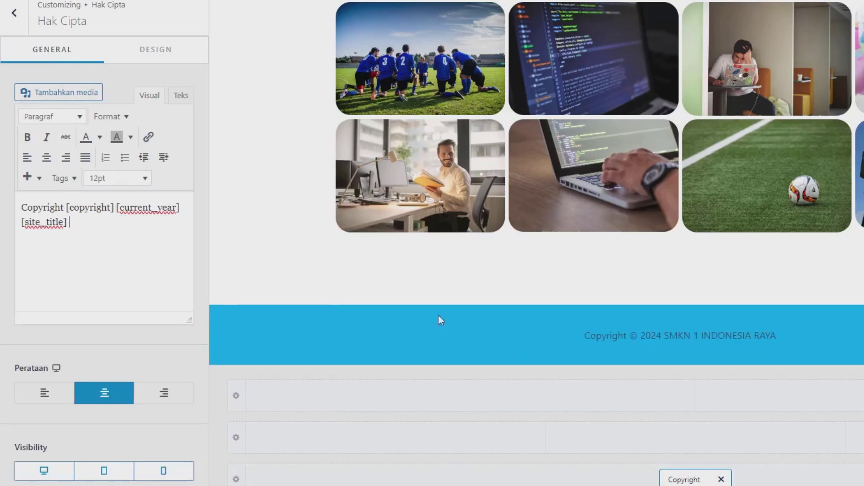
Make the copyright text colour white
left_click(159, 64)
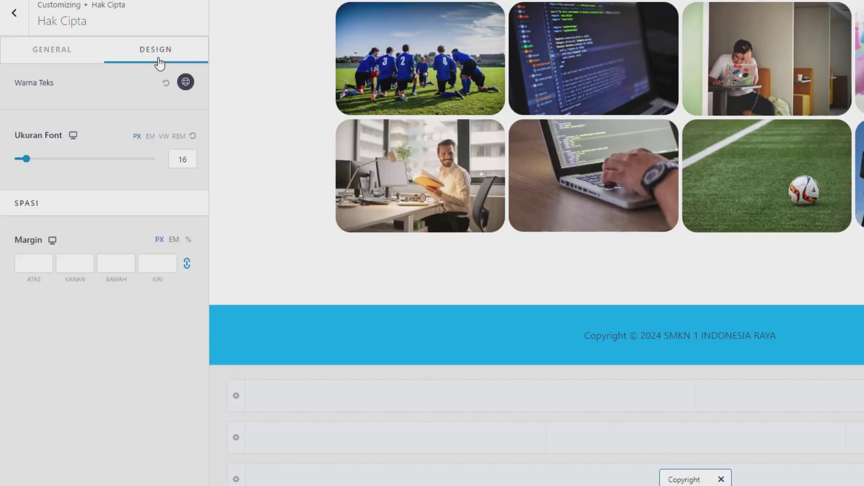
left_click(186, 83)
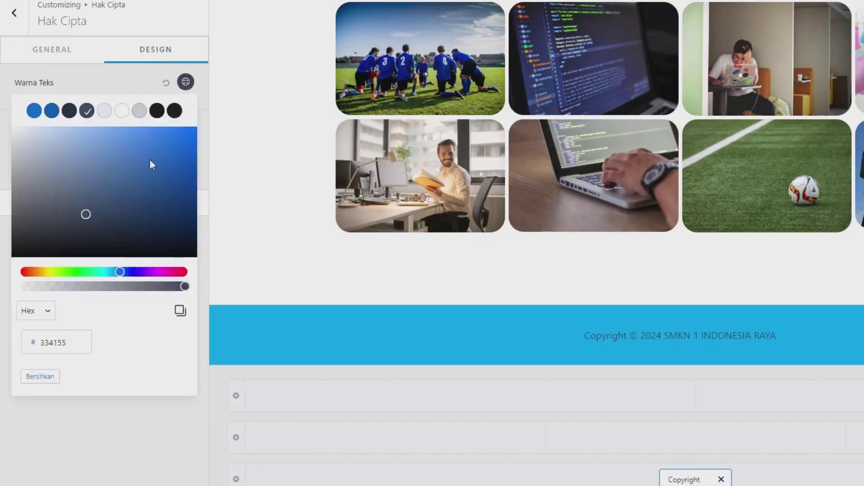
left_click(123, 113)
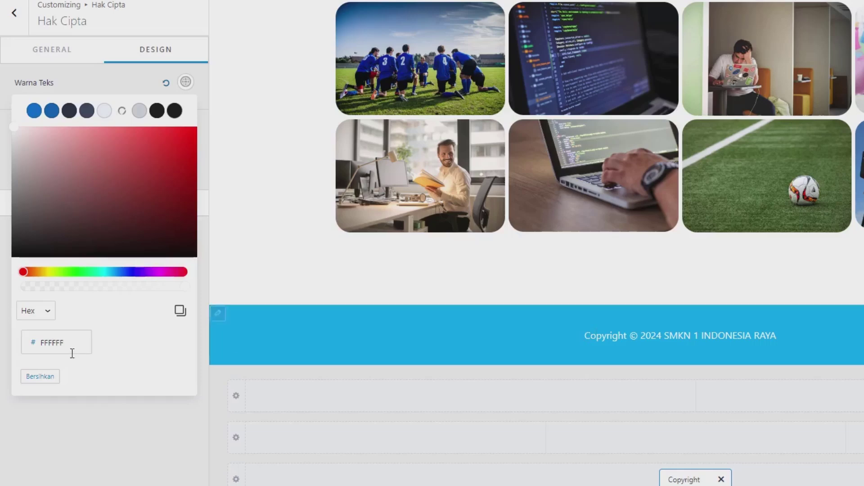
left_click(18, 21)
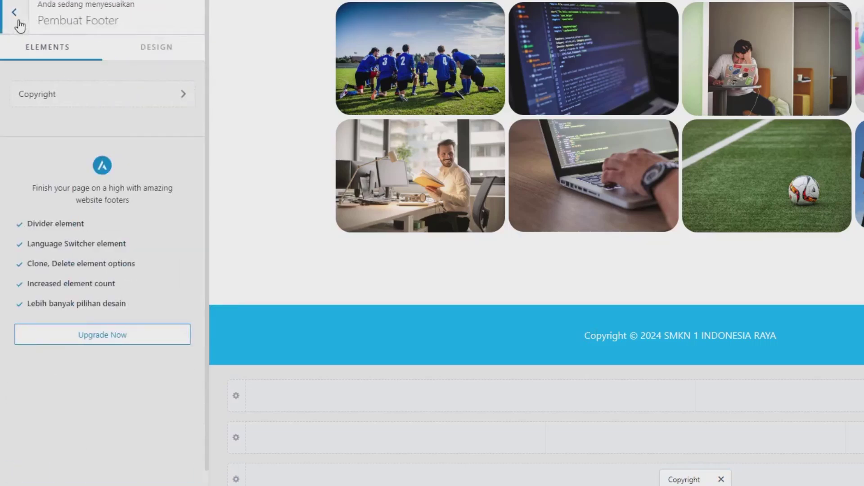
Switch off Enable Scroll to Top under Global > Gulir Ke Atas, then exit to the Dashboard
left_click(18, 21)
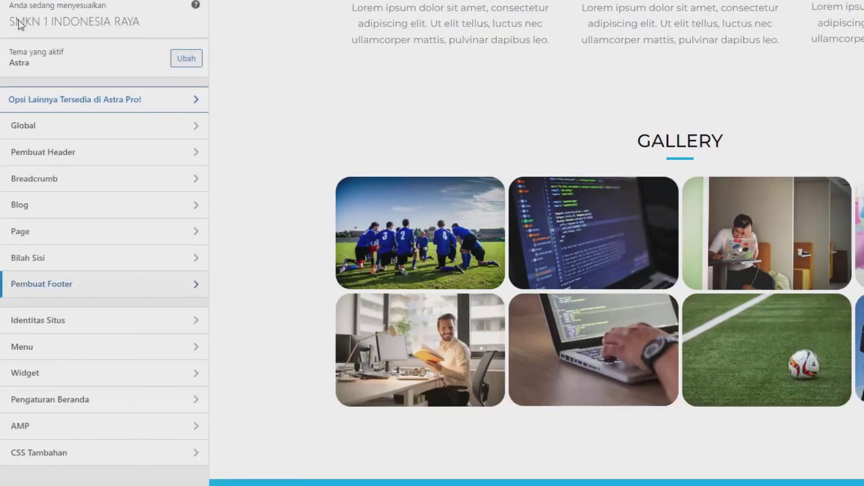
left_click(30, 131)
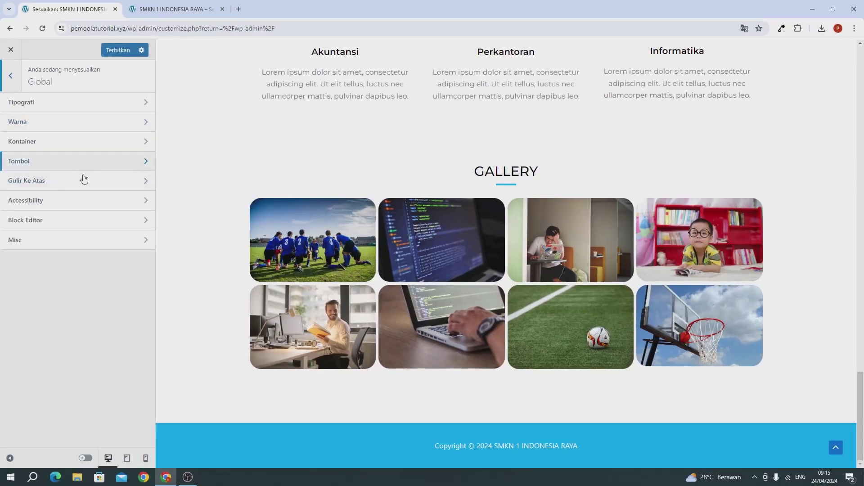
left_click(81, 181)
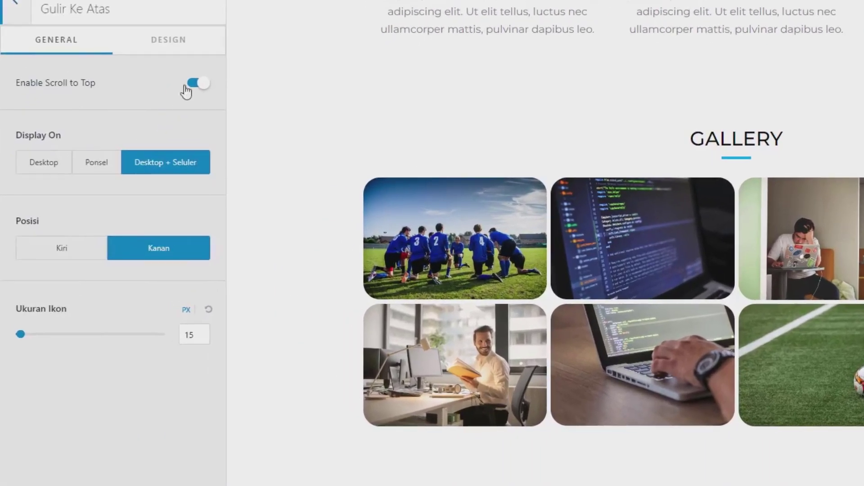
left_click(186, 90)
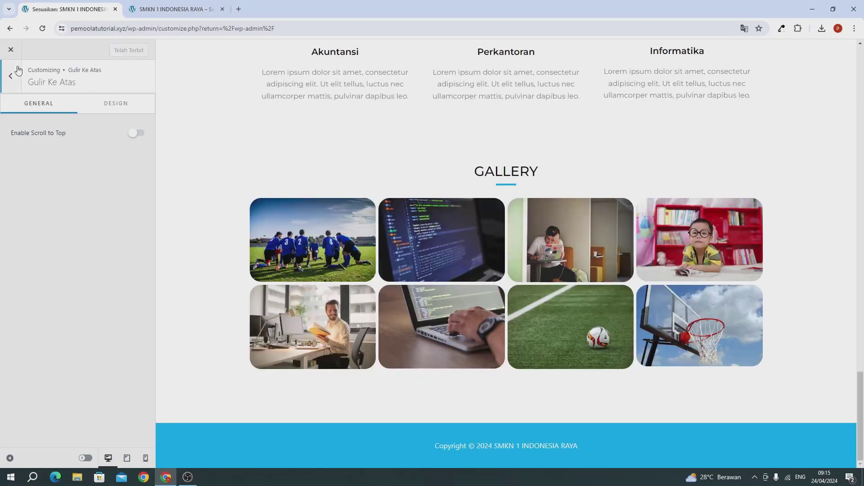
left_click(13, 51)
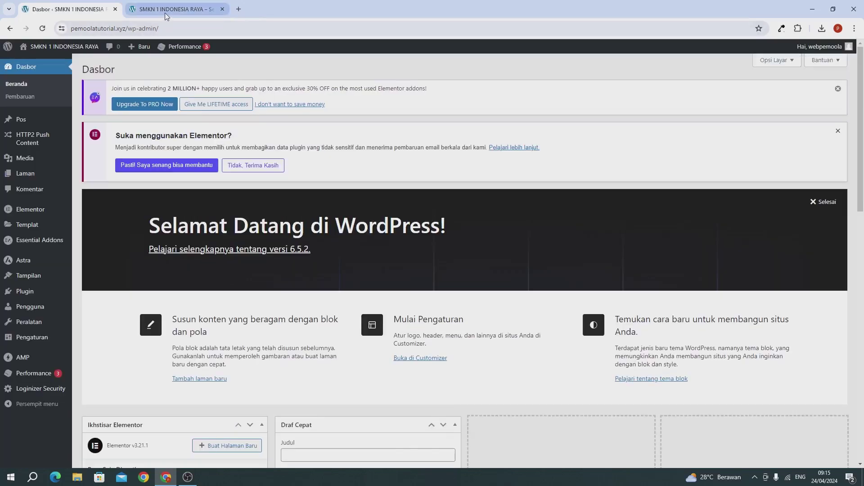
Bring up the SMKN 1 INDONESIA RAYA tab and scroll the home page to review the changes
left_click(165, 10)
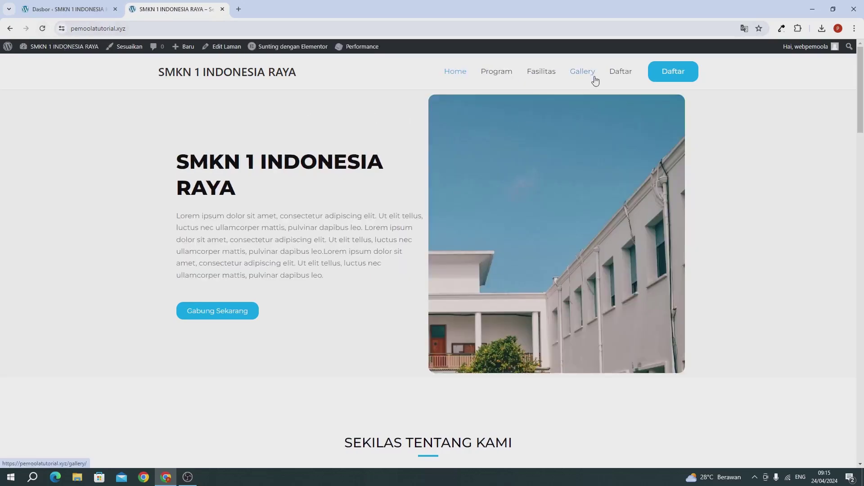
scroll(596, 85, "down", 20)
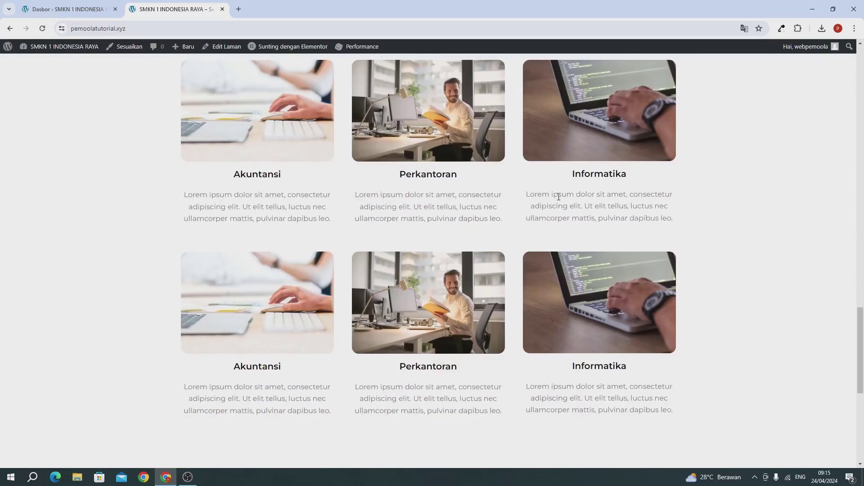
scroll(558, 197, "down", 7)
scroll(558, 198, "up", 12)
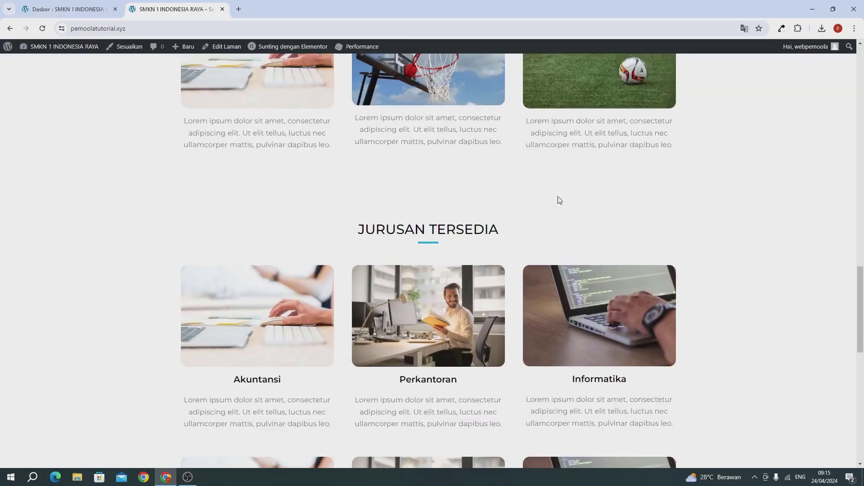
scroll(559, 200, "up", 15)
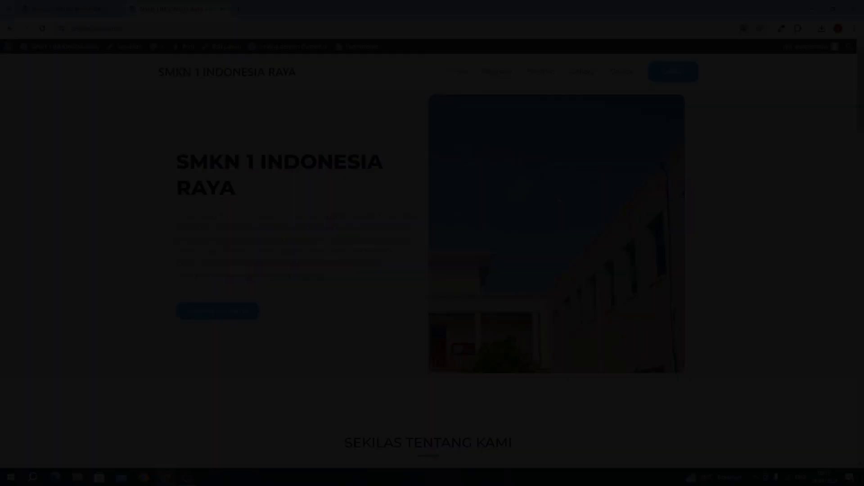
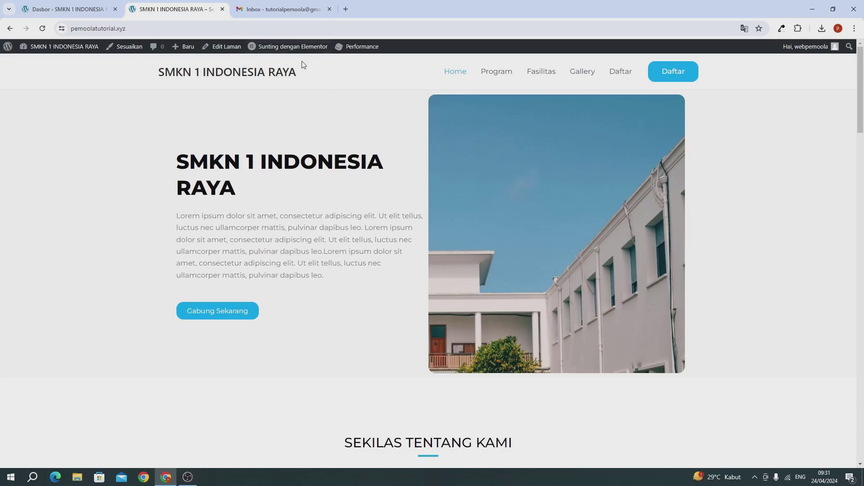
From the Gmail tab, launch Google Forms through the Google apps menu
left_click(280, 10)
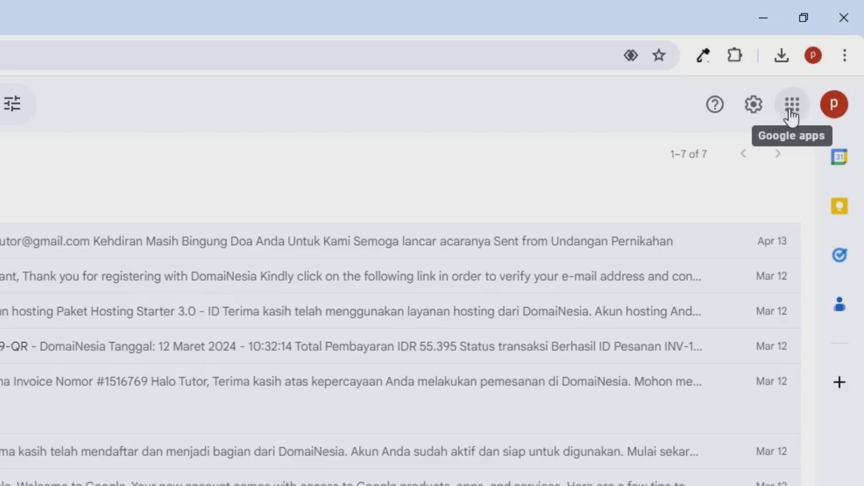
left_click(791, 115)
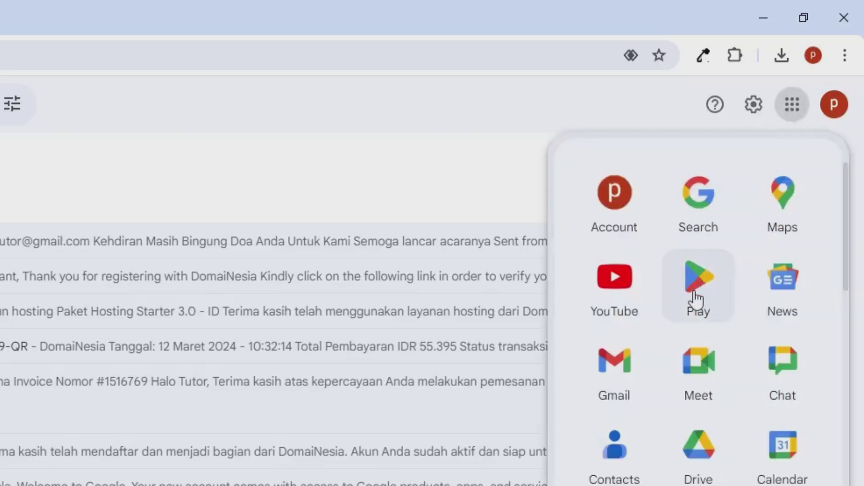
scroll(697, 299, "down", 10)
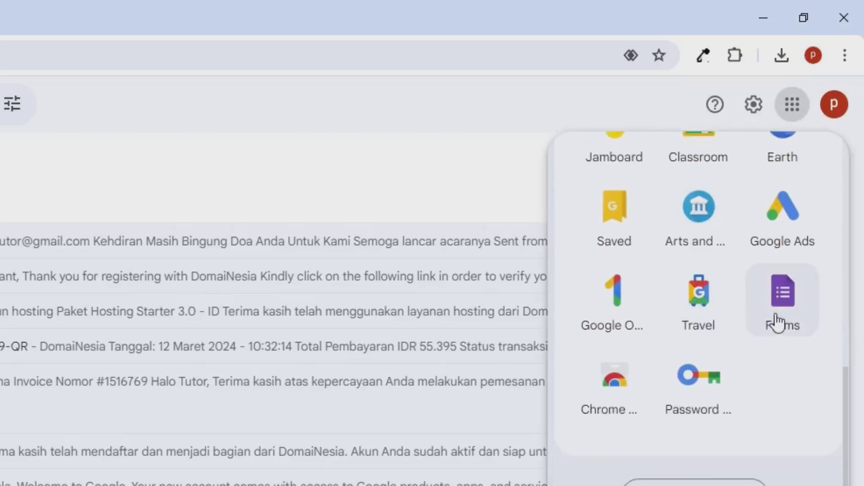
left_click(776, 317)
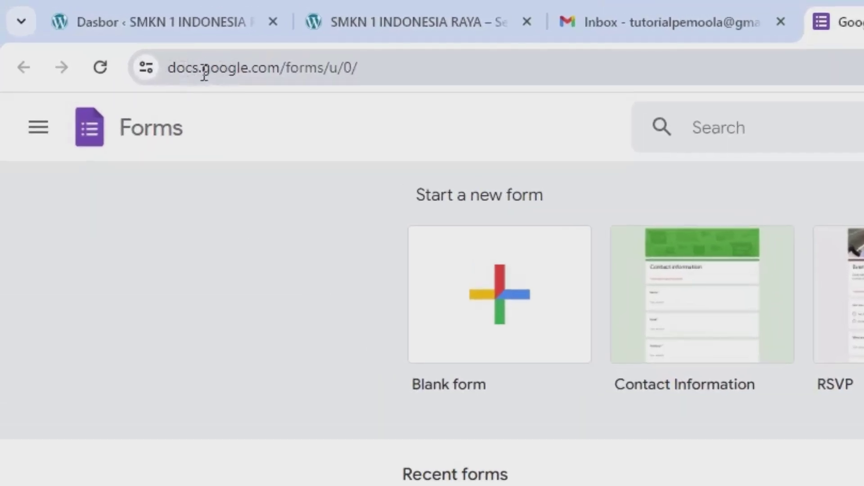
left_click(317, 67)
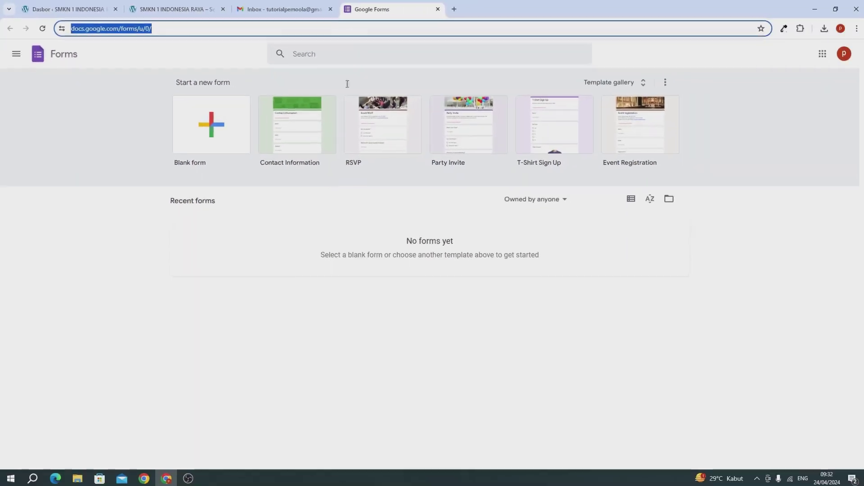
left_click(256, 359)
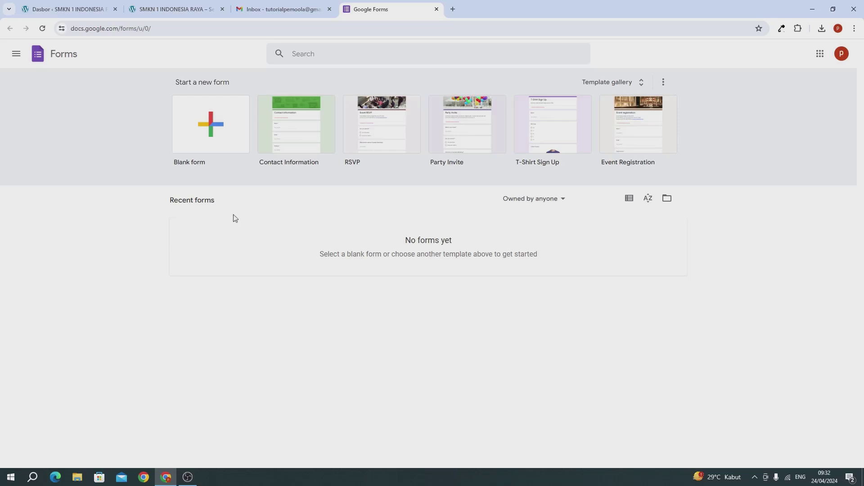
Start a blank form titled 'FORMULIR PPDB 2024 - 2025' and give the file the same name
left_click(209, 138)
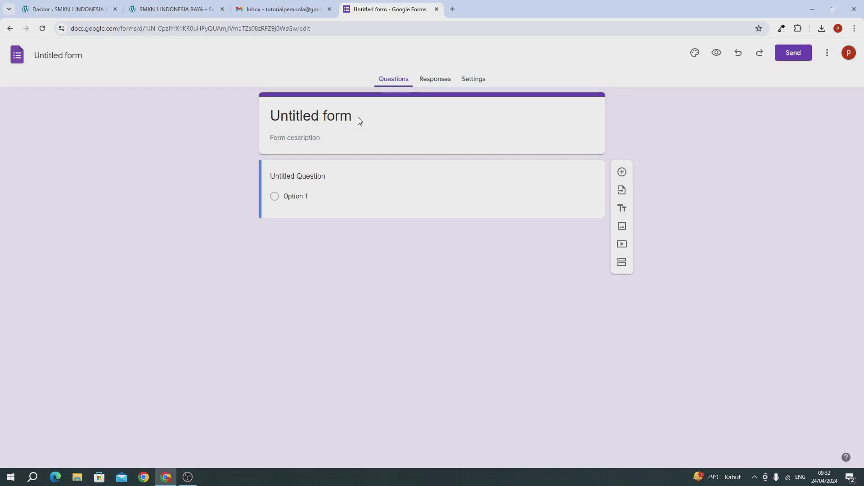
left_click(330, 122)
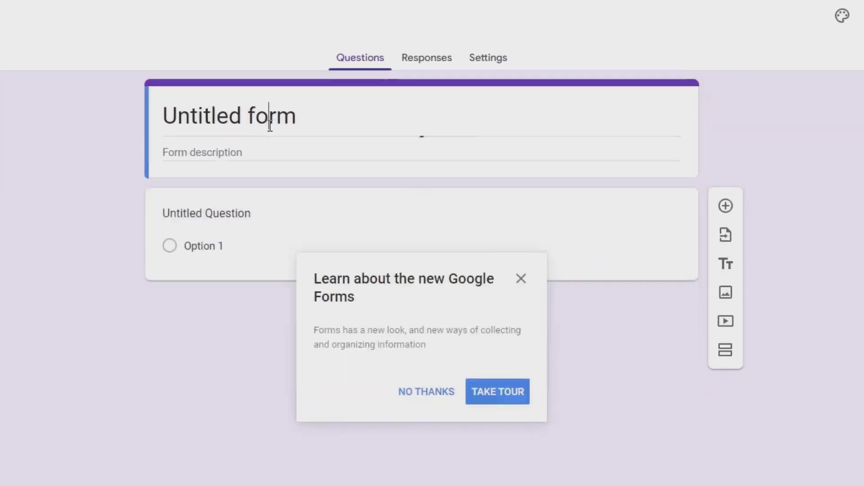
triple_click(336, 122)
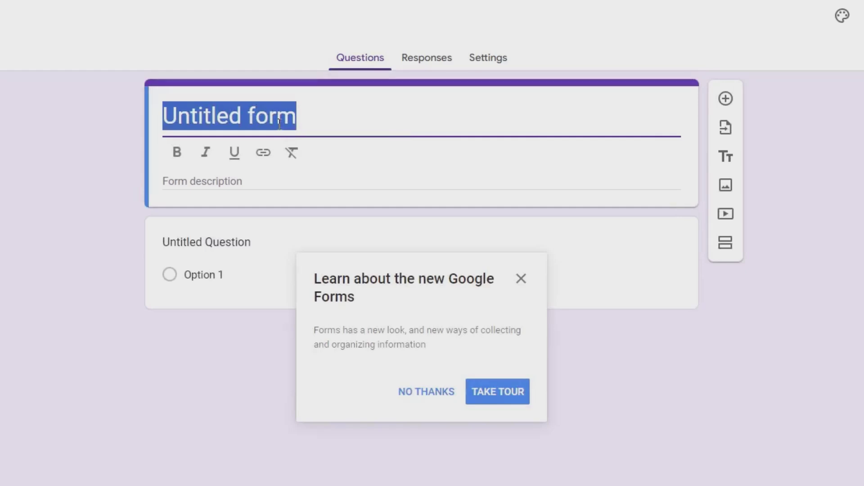
type("FOR")
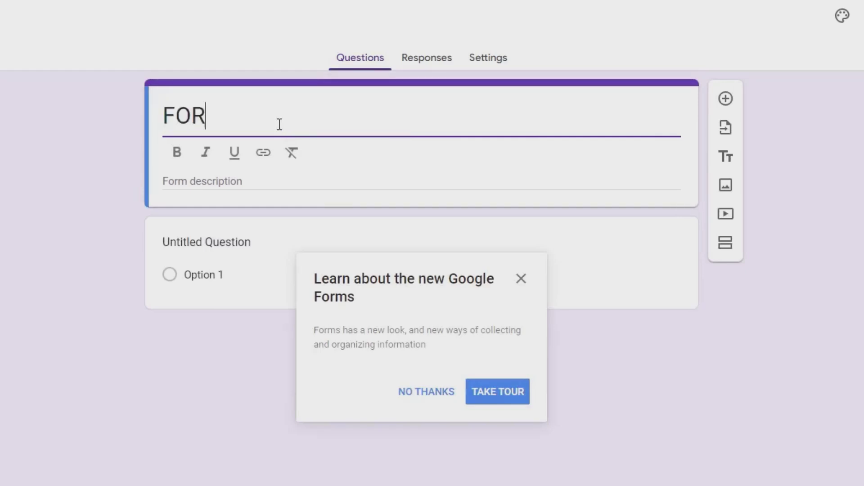
type("MULIR ")
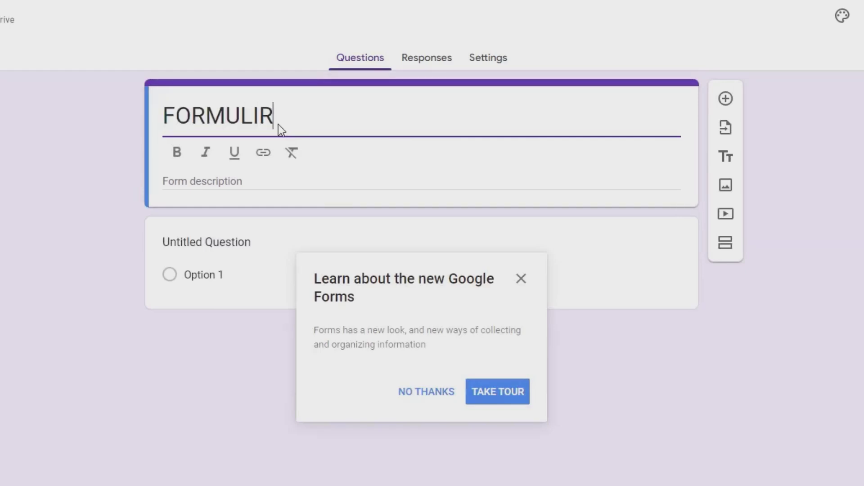
type("PPDF")
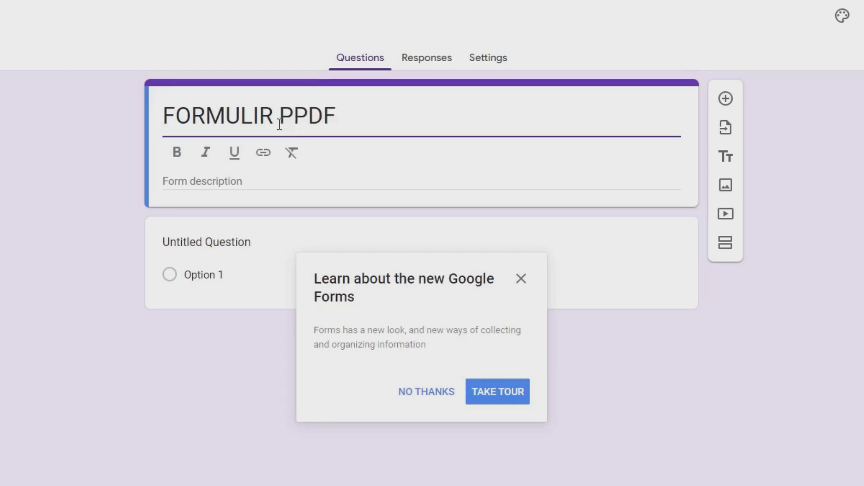
key("BackSpace")
type("B 2024 - 22")
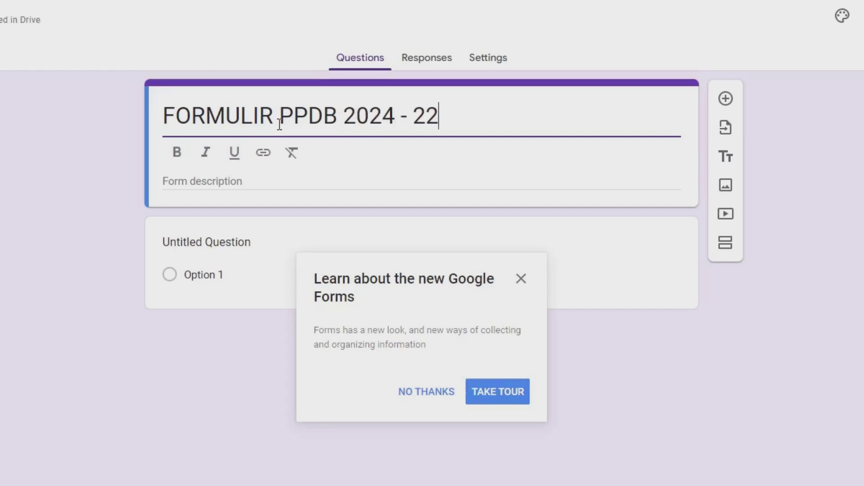
key("BackSpace")
type("025")
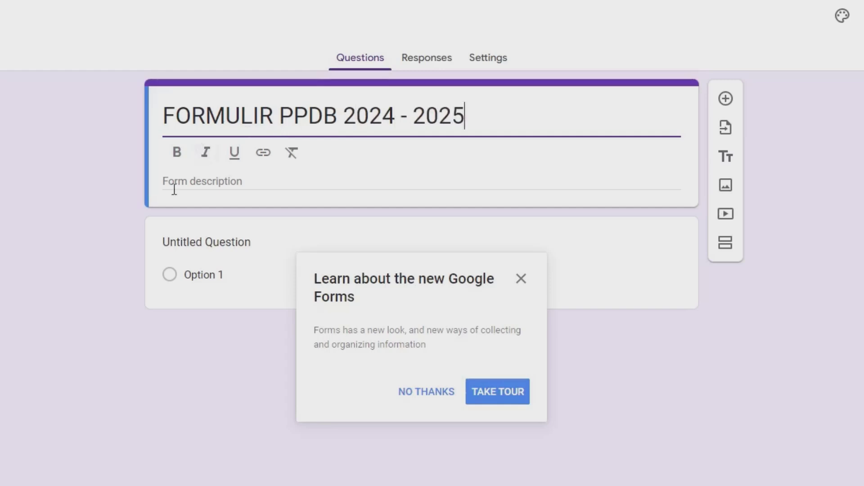
left_click(85, 161)
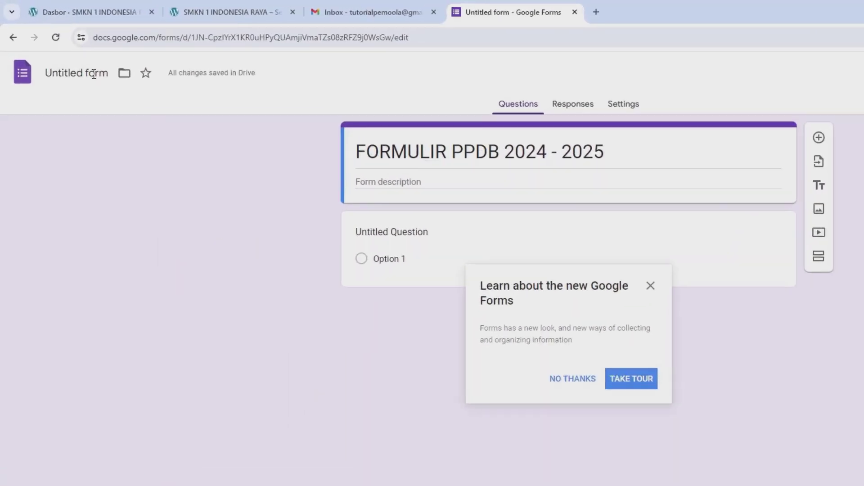
left_click(61, 53)
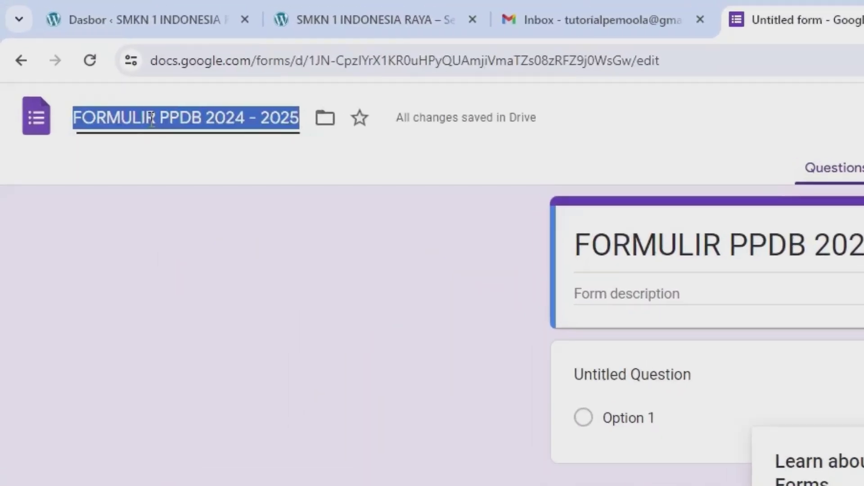
left_click(150, 150)
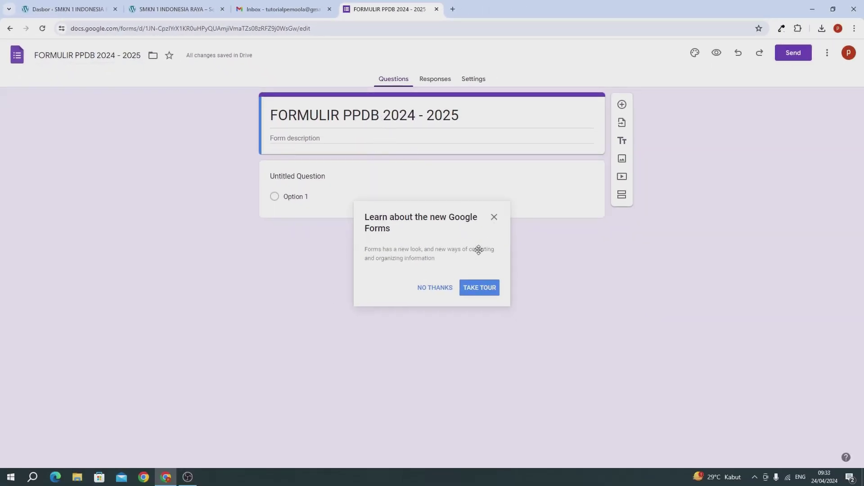
Dismiss the tour and add a required short-answer question 'Nama Lengkap'
left_click(493, 217)
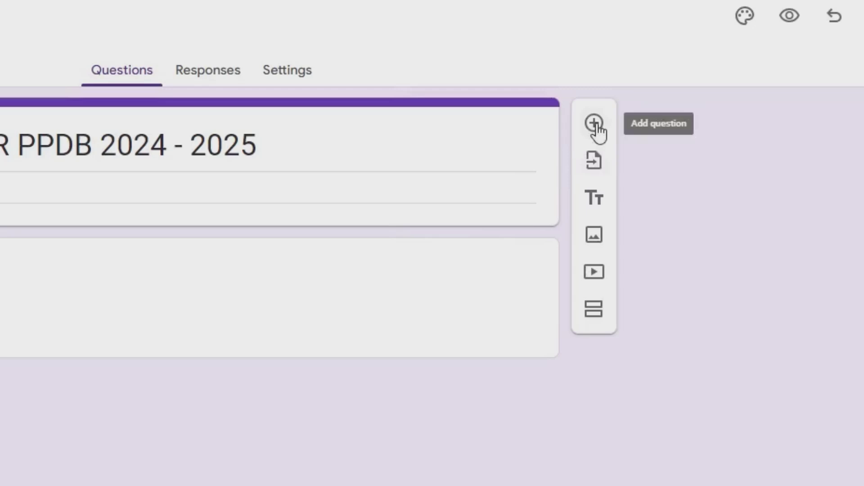
left_click(595, 125)
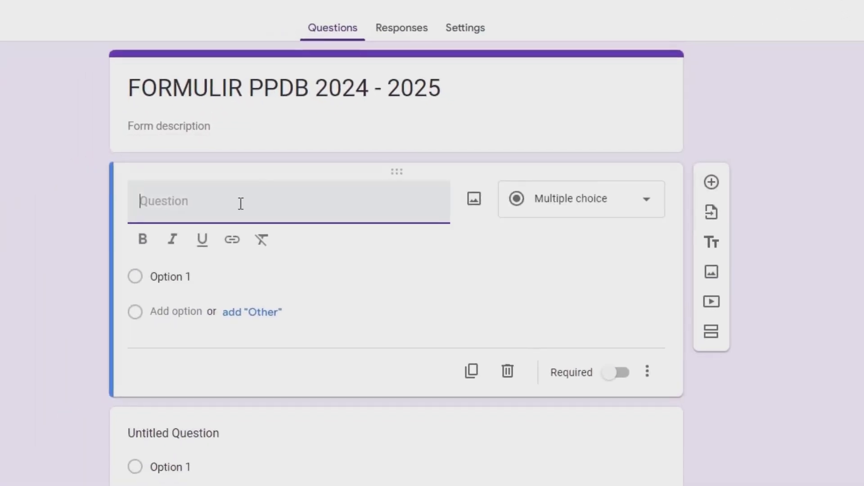
type("Nama L")
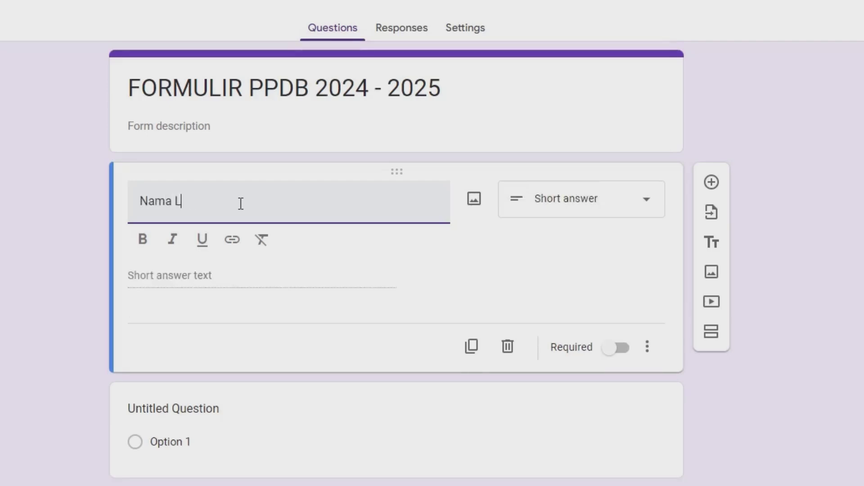
type("engkap")
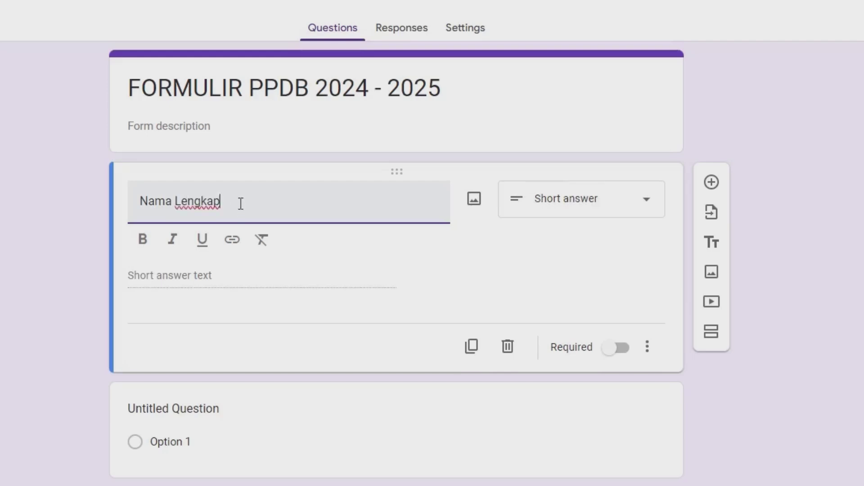
left_click(549, 202)
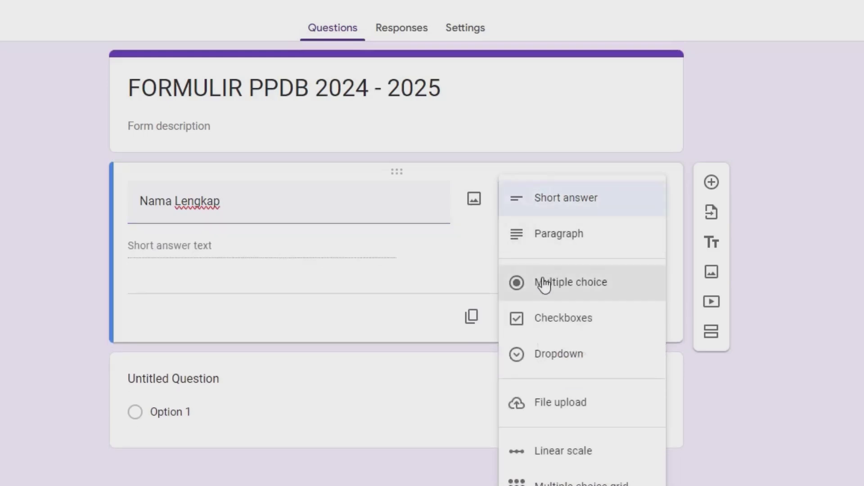
left_click(440, 279)
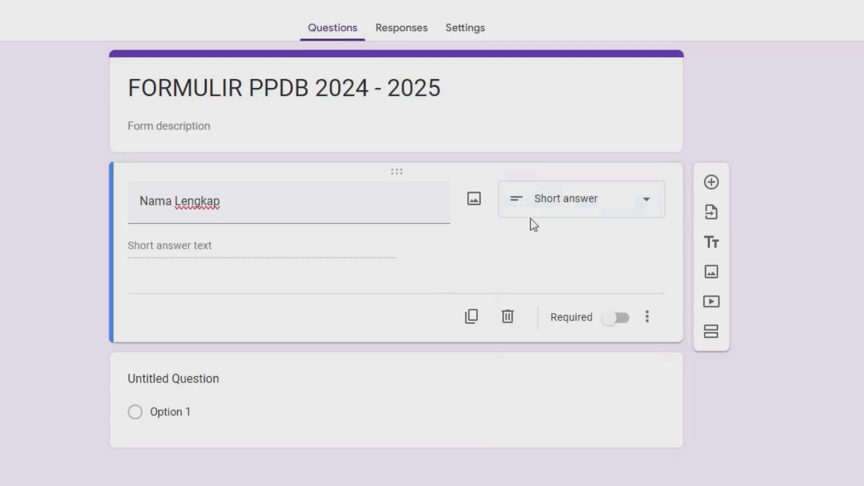
left_click(612, 319)
Add a second required short-answer question 'Tempat Lahir'
left_click(711, 183)
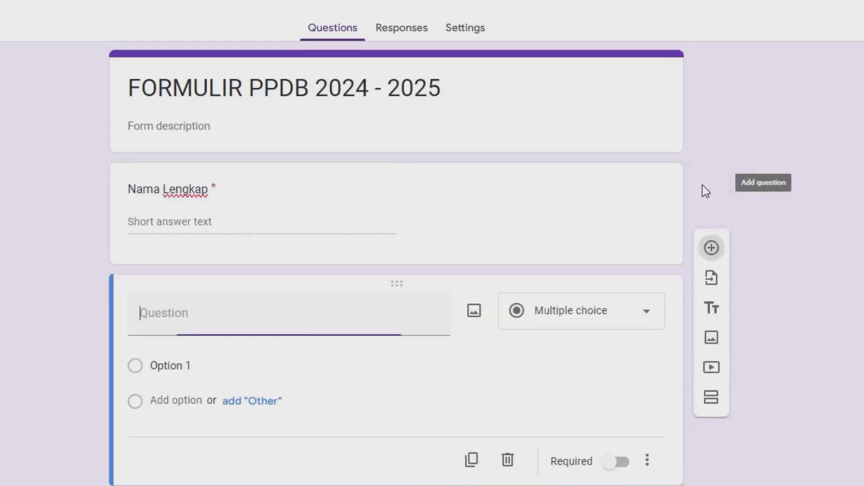
type("Templ")
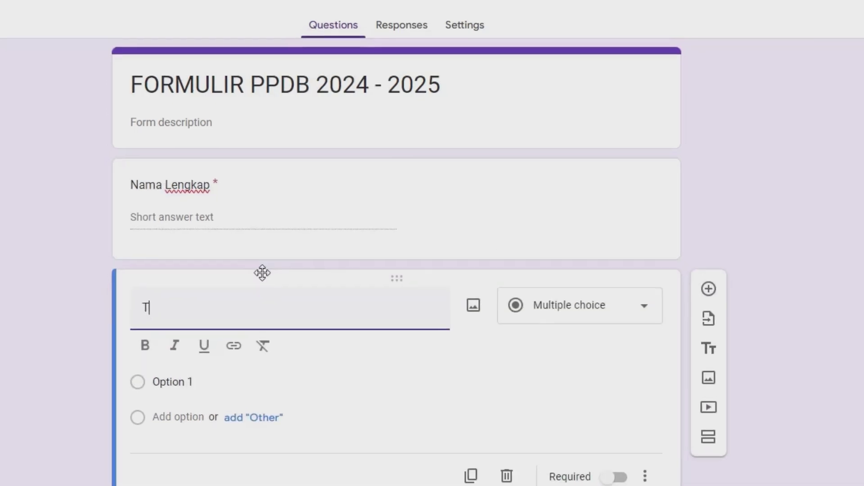
type("at Lahir")
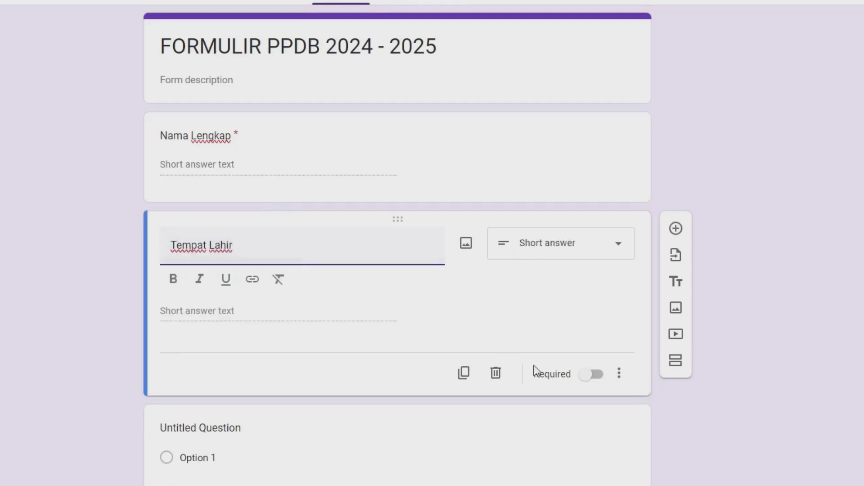
left_click(593, 374)
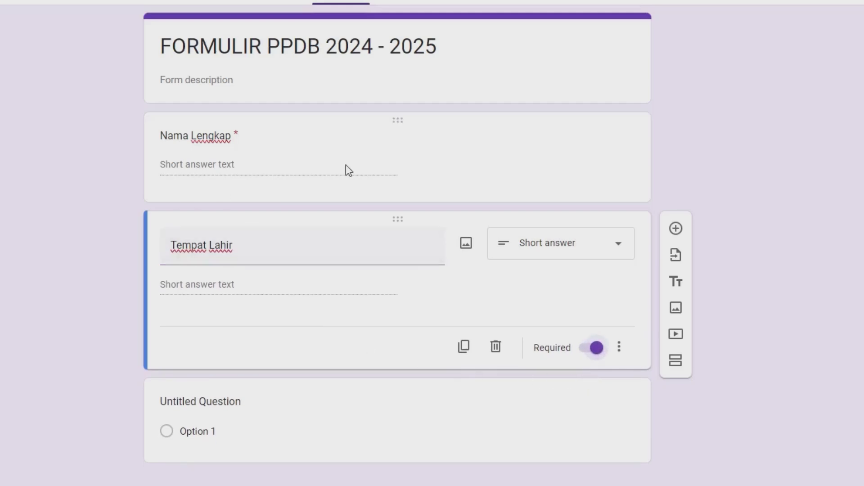
left_click(675, 228)
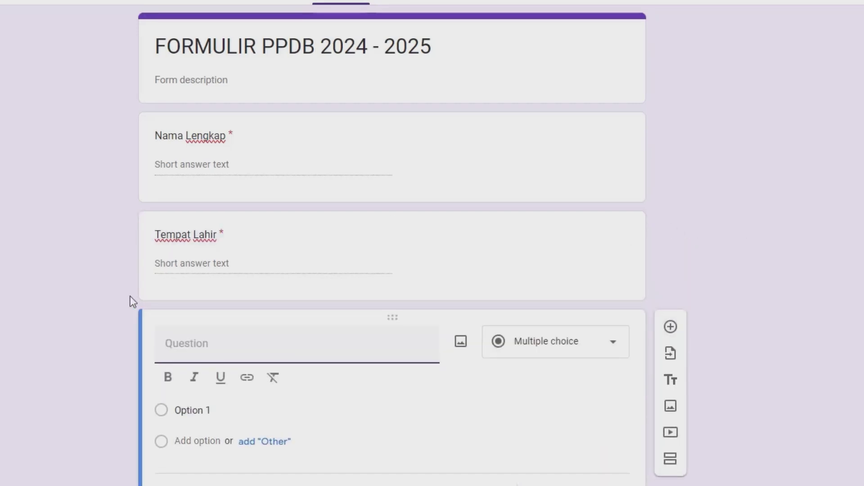
Title the new question 'Tangga Lahir', keep it a Date question, and make it required
type("Tang")
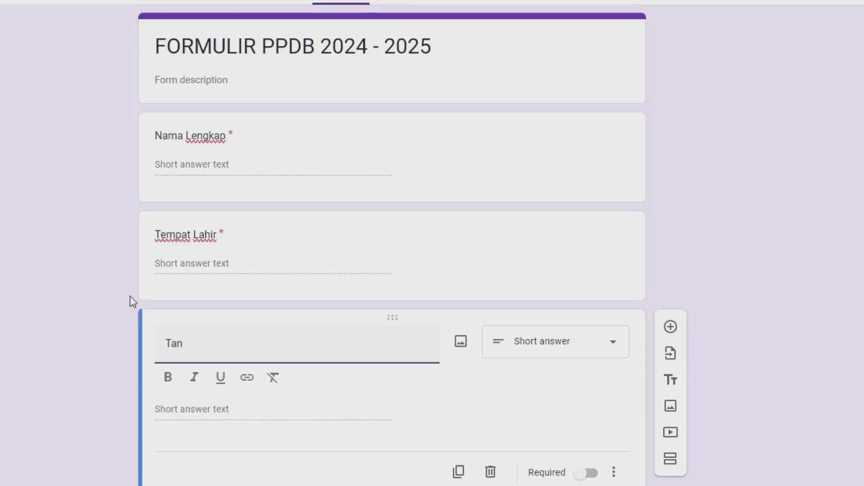
key("BackSpace")
key("BackSpace")
key("BackSpace")
type("Tanggal")
key("BackSpace")
type("Lahir")
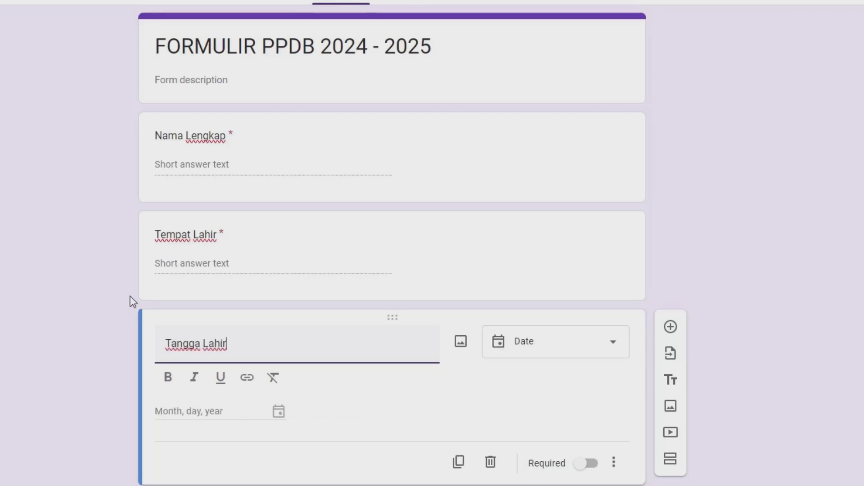
scroll(132, 301, "down", 1)
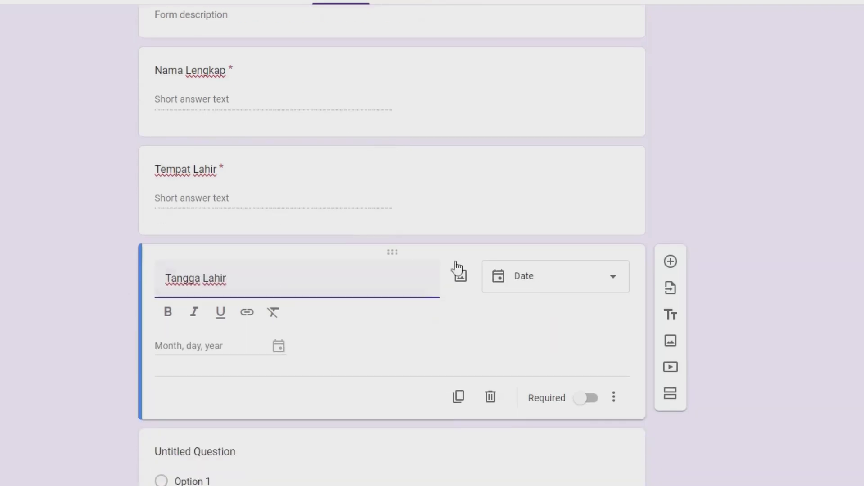
left_click(566, 275)
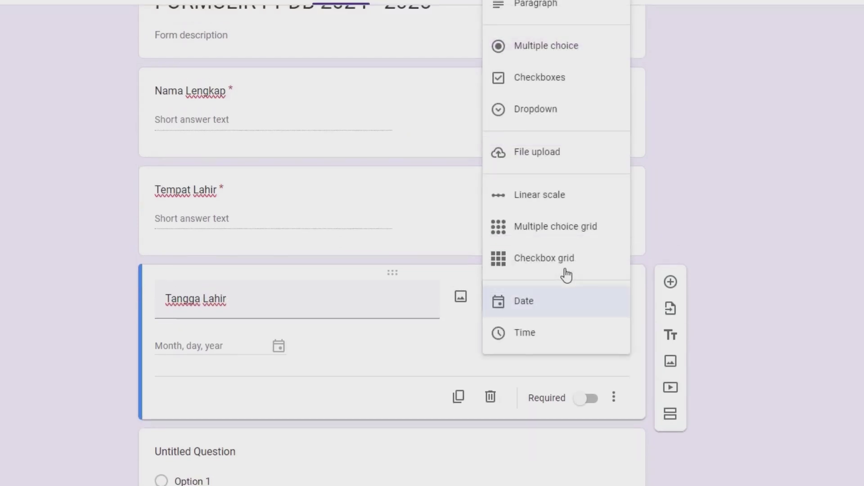
left_click(517, 310)
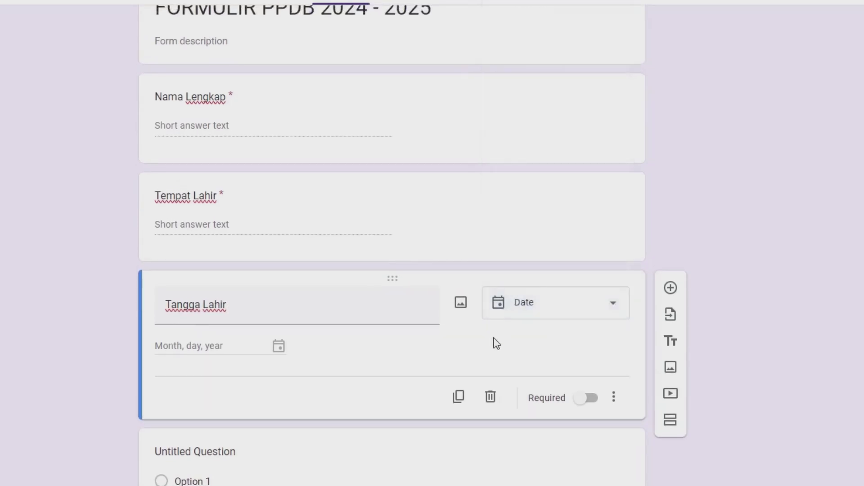
left_click(586, 398)
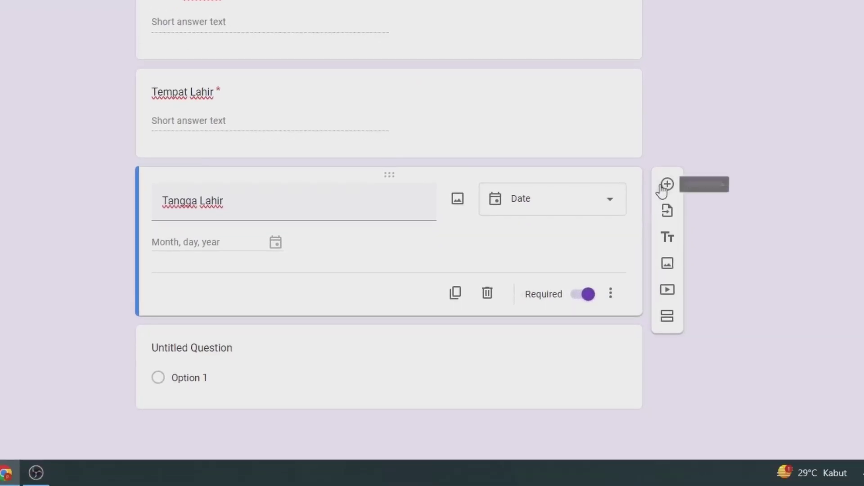
Add a required paragraph question 'Alamat'
left_click(662, 185)
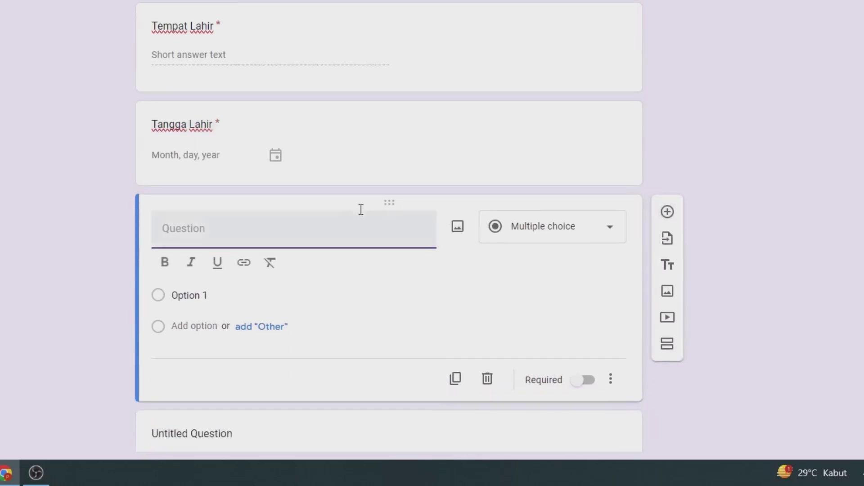
type("Alamat")
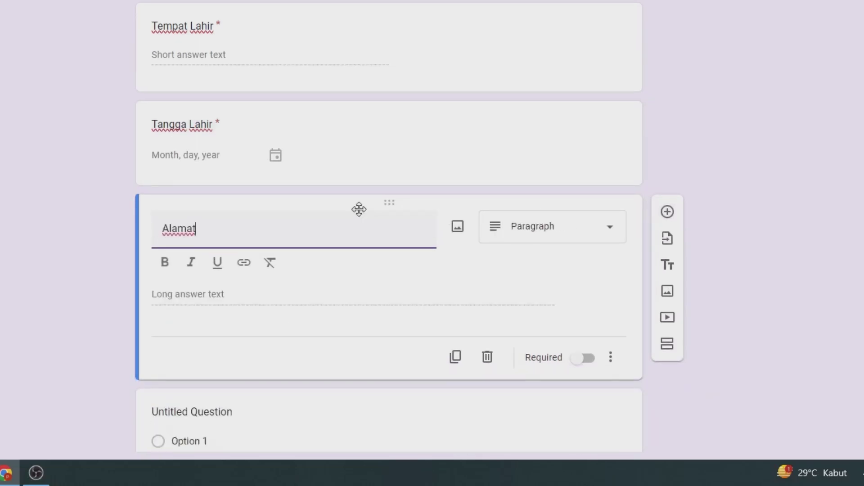
left_click(583, 359)
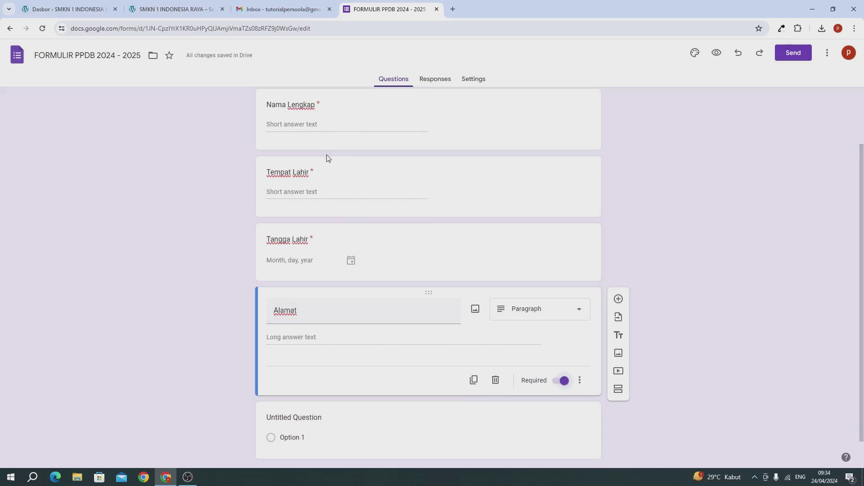
Add a question titled 'Jenis Kelami' and keep it as Multiple choice
scroll(332, 183, "down", 1)
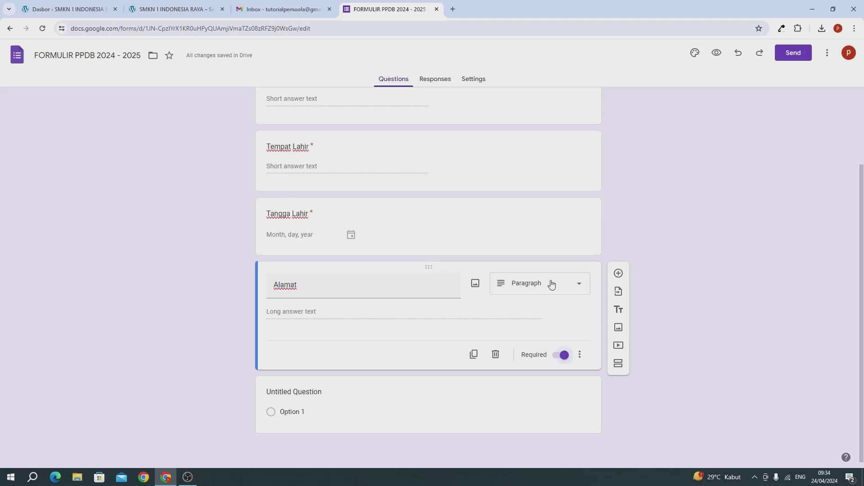
left_click(618, 274)
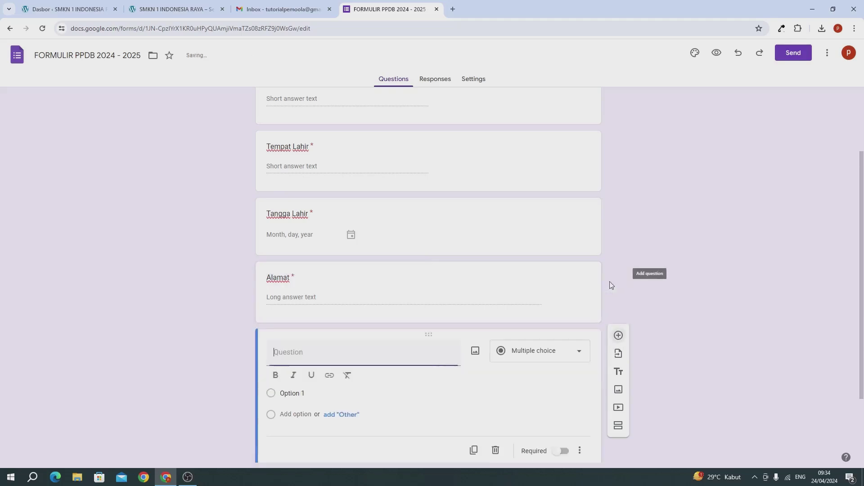
type("Jenis")
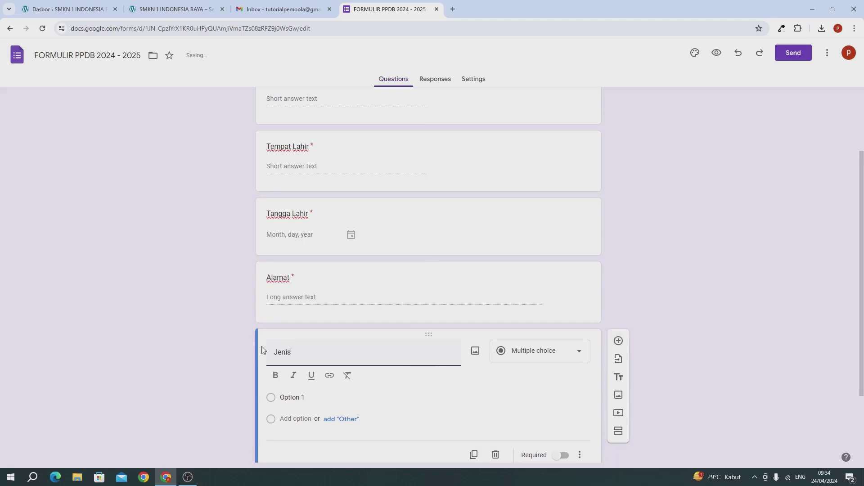
type(" Kelami")
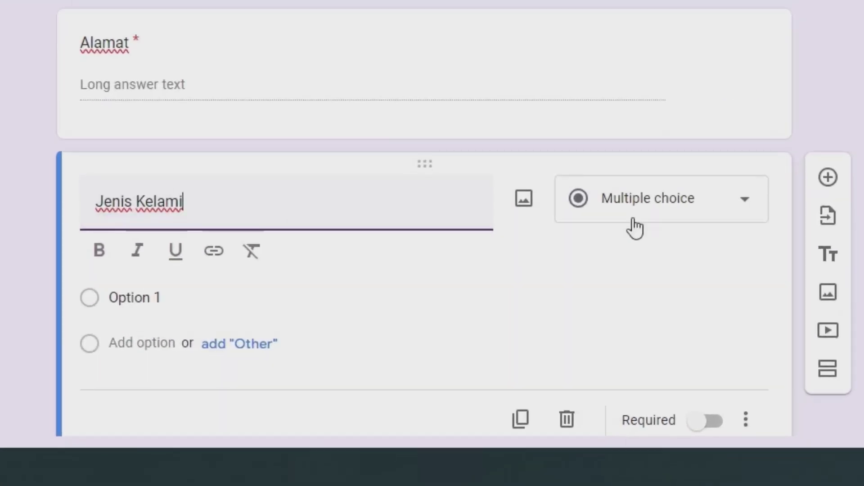
left_click(631, 214)
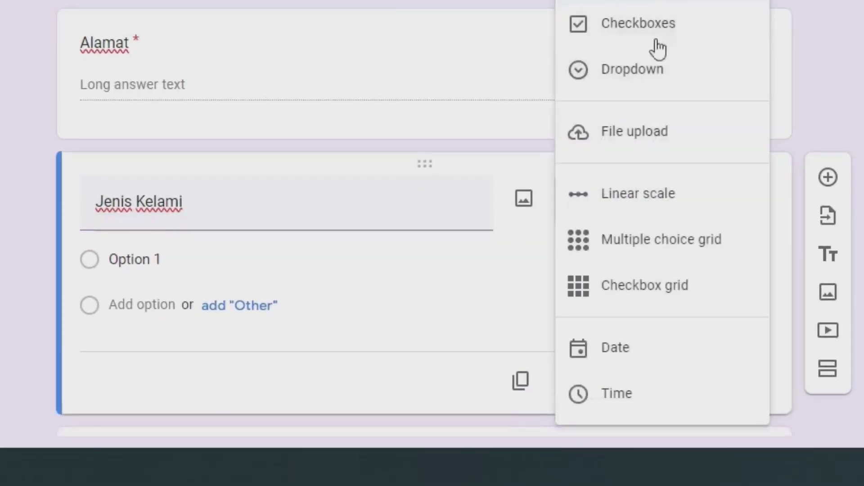
key("Escape")
left_click(622, 202)
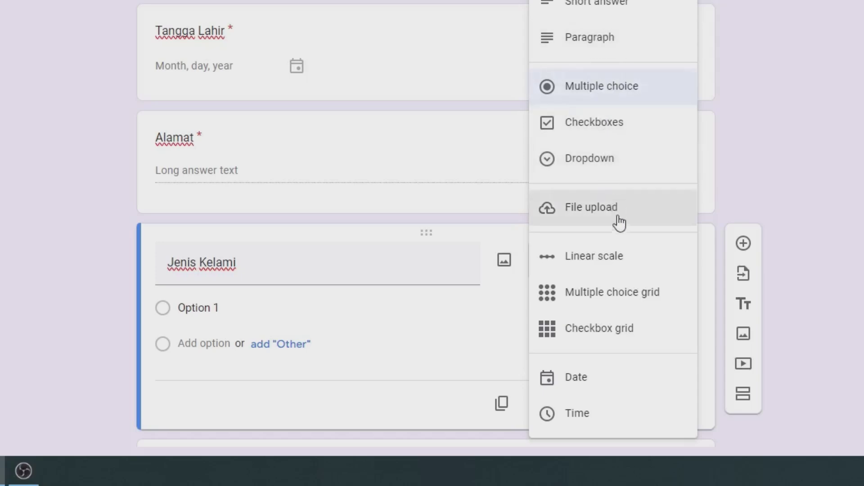
left_click(501, 350)
left_click(196, 309)
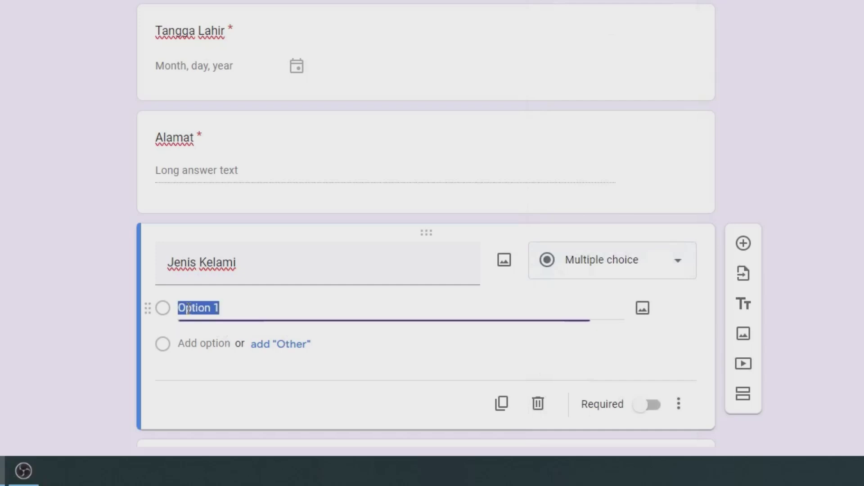
left_click(186, 335)
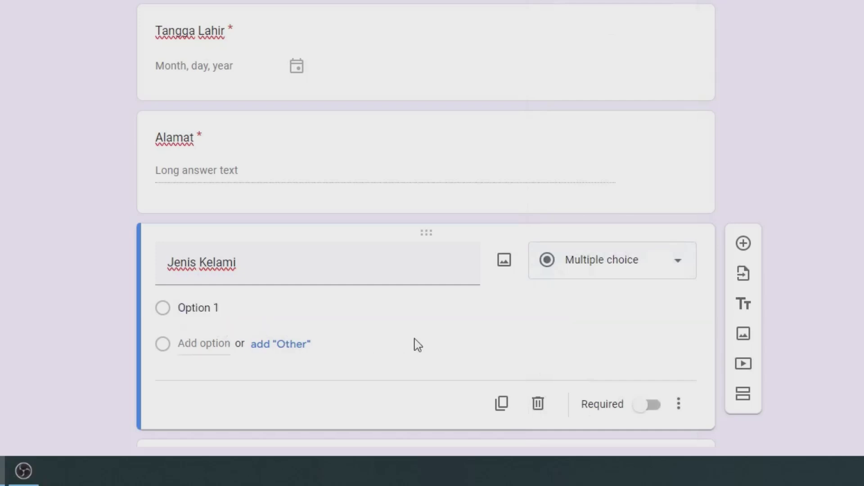
left_click(607, 276)
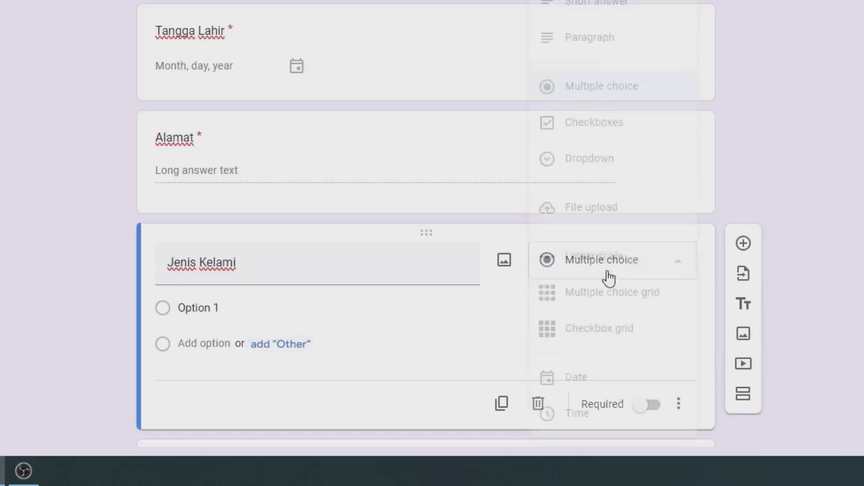
left_click(586, 121)
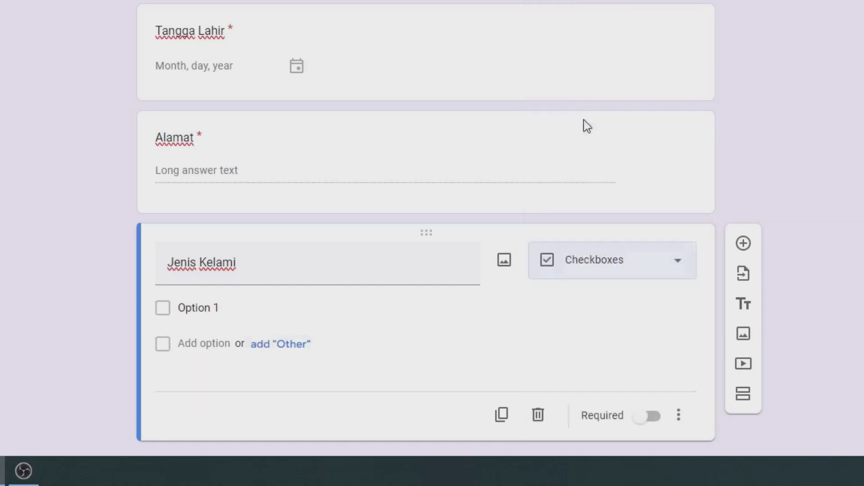
left_click(577, 269)
left_click(606, 92)
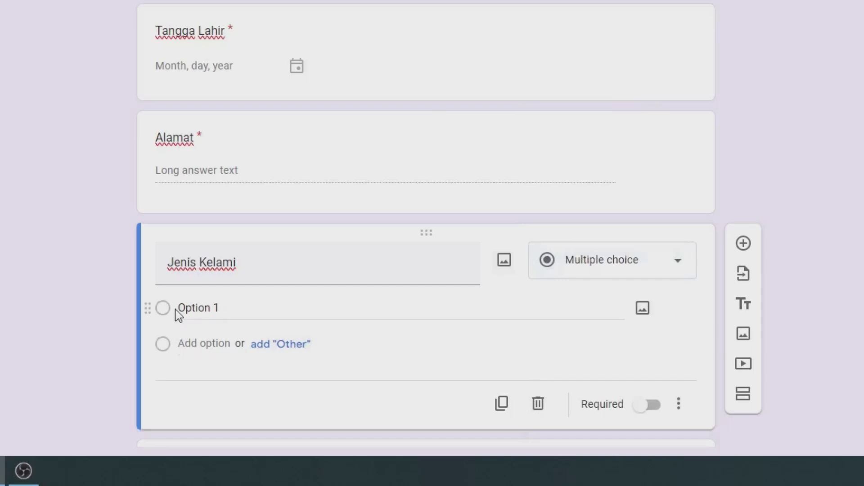
Give Jenis Kelami the options Laki-Laki and Perempuan and make it required
left_click(237, 309)
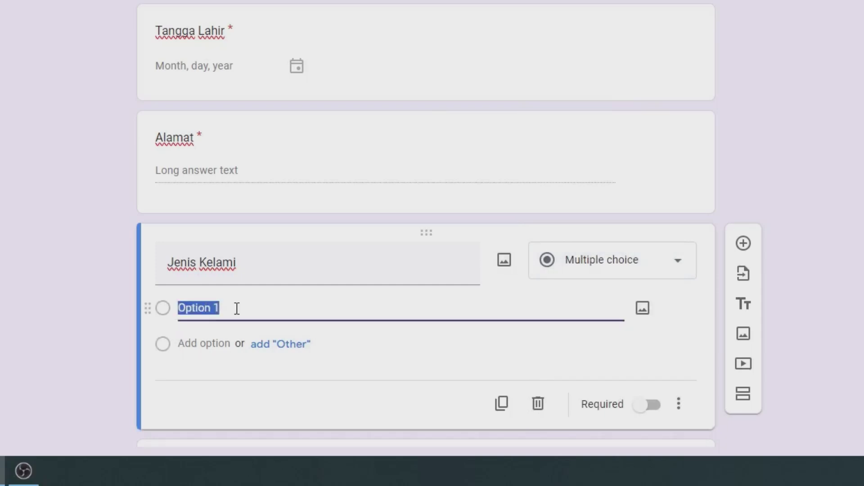
type("Laki")
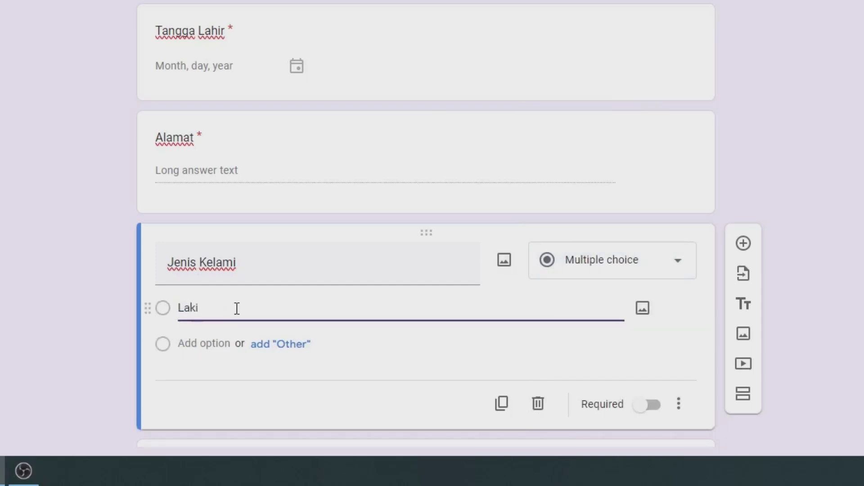
type("-Laki")
left_click(269, 346)
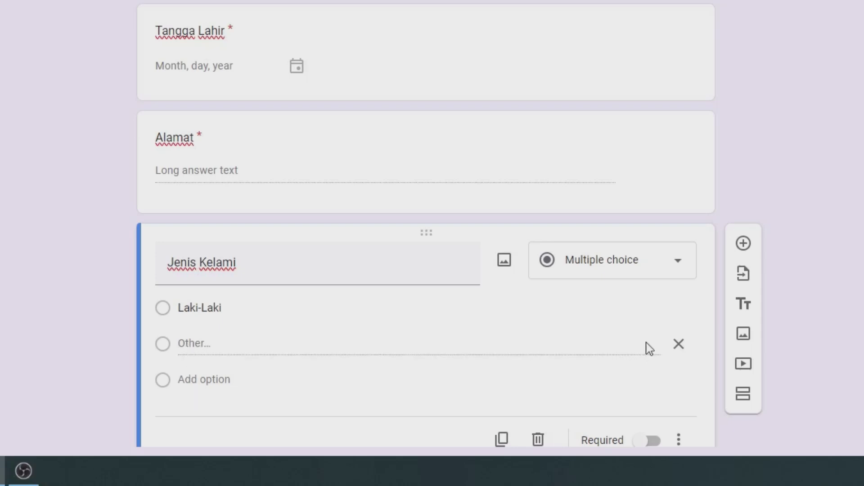
left_click(678, 345)
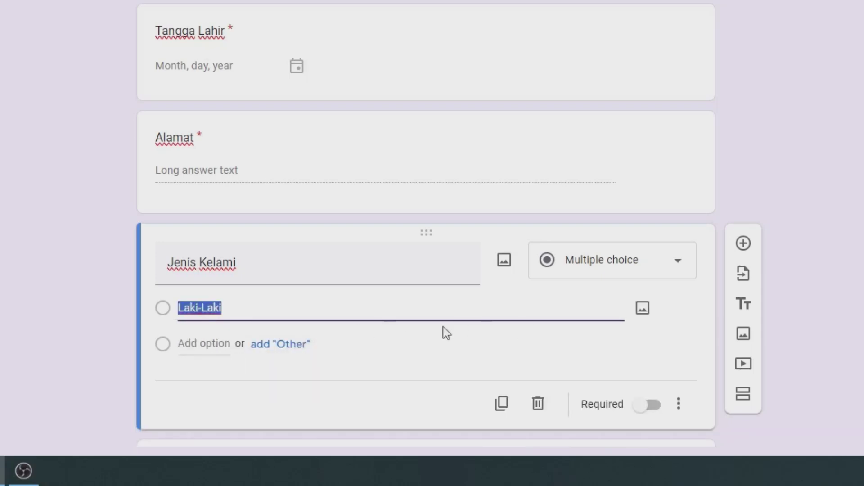
scroll(458, 332, "down", 3)
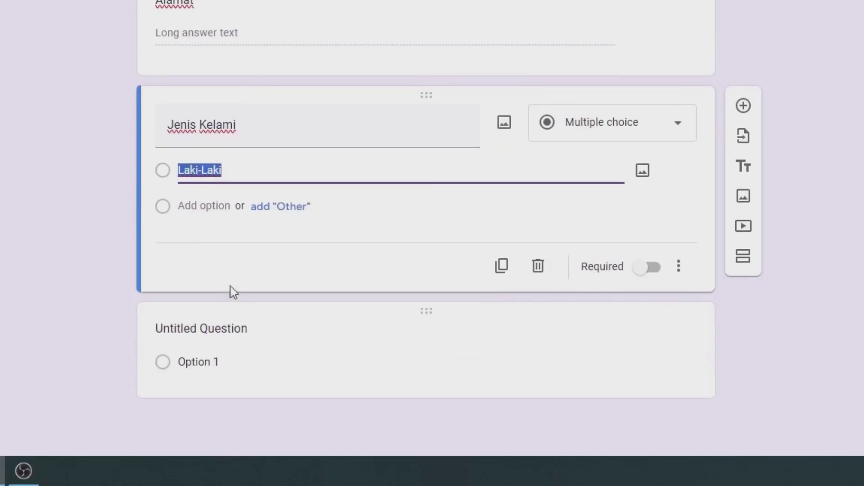
left_click(174, 211)
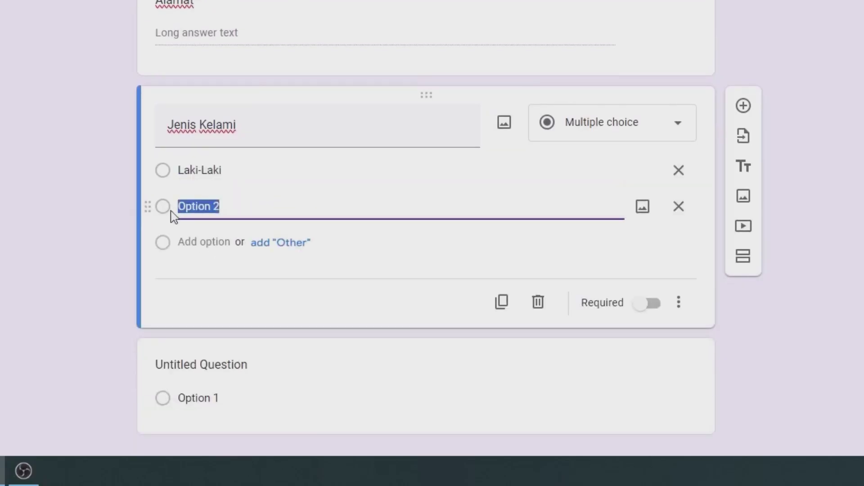
type("Pe")
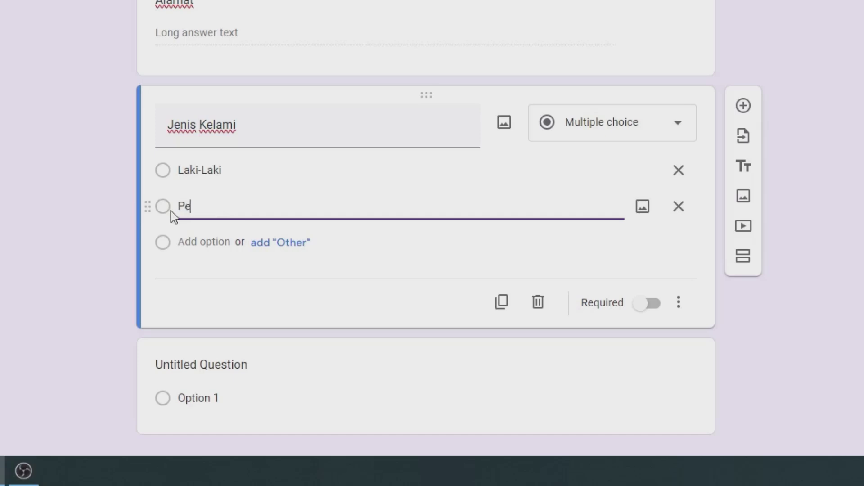
type("rempuan")
left_click(645, 304)
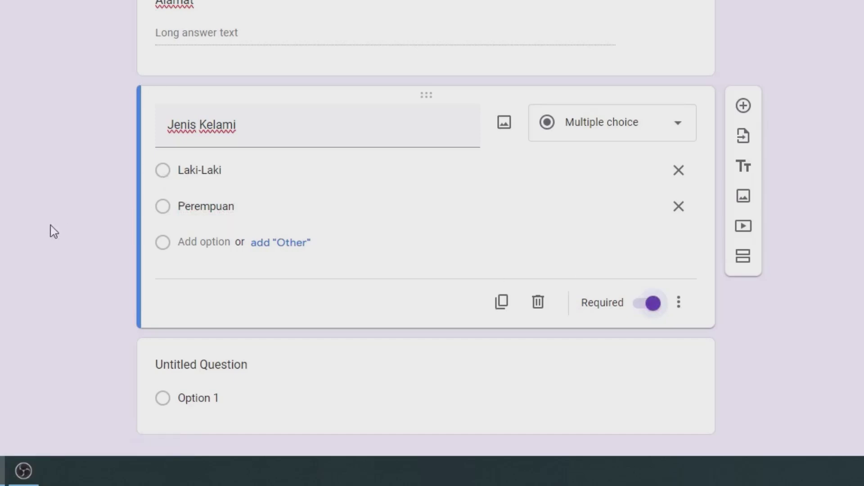
scroll(36, 245, "down", 2)
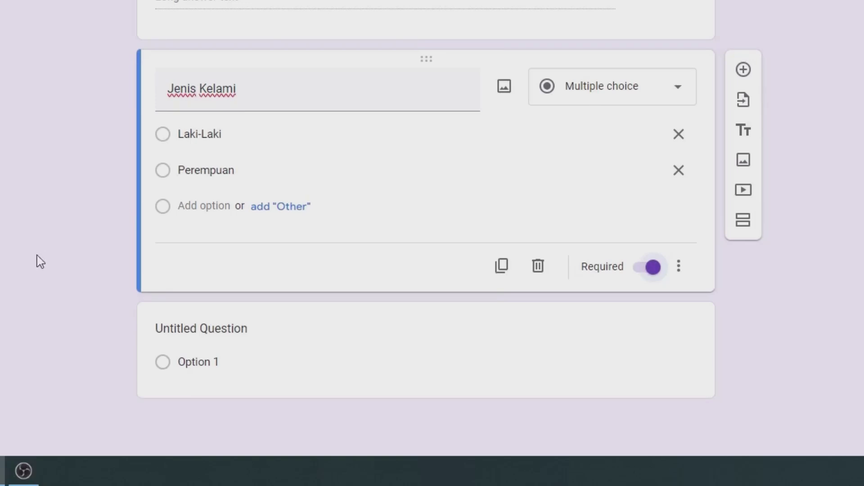
Add a question titled 'Sekolah Asal ( SMP ) opsional', left optional as short answer
left_click(740, 72)
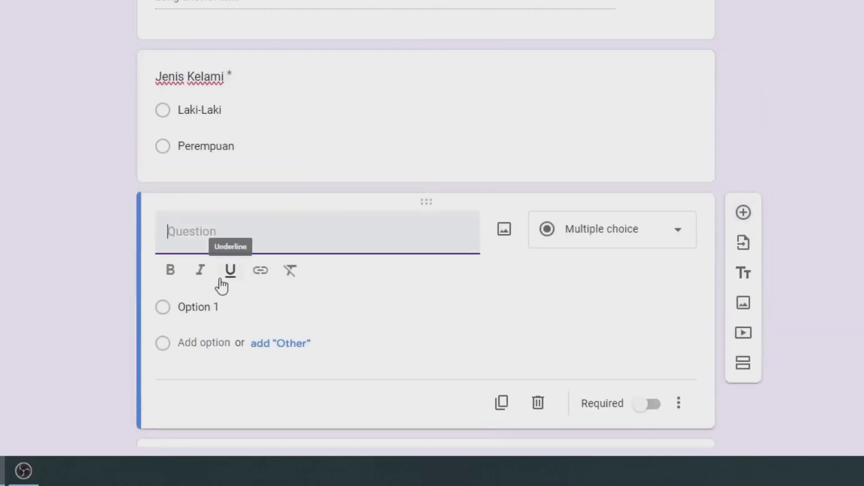
type("Sekolah Adal")
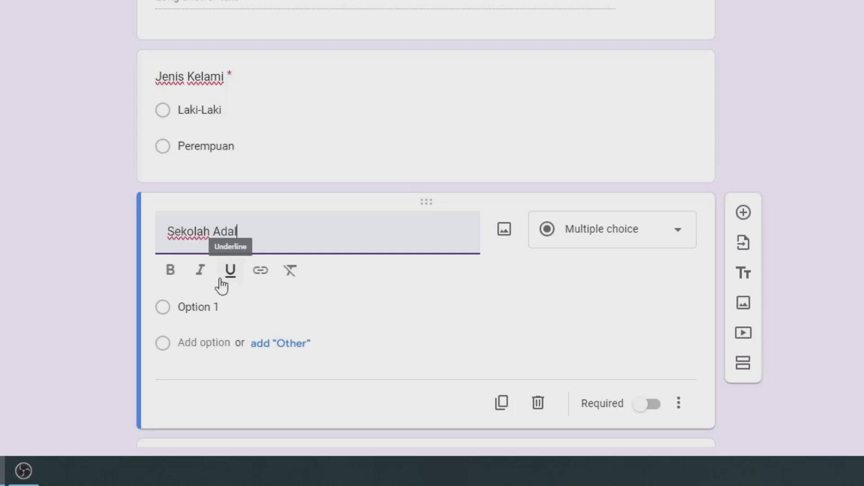
key("BackSpace")
type("sa")
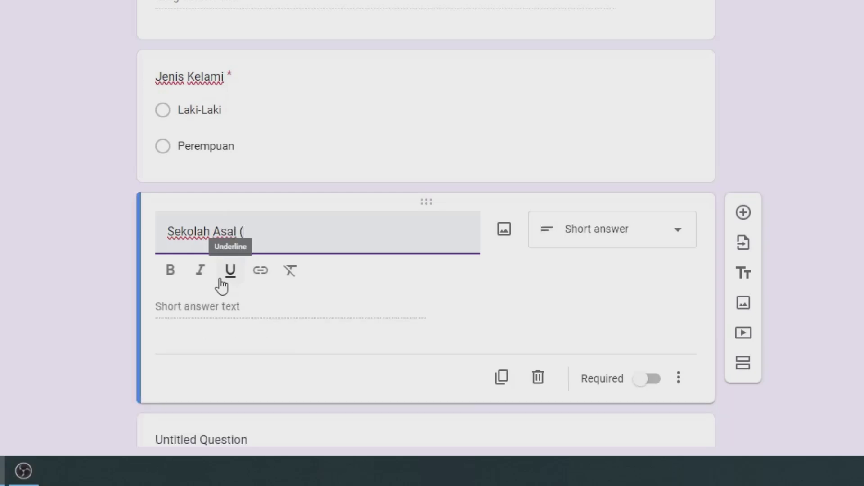
type("l ( SMP ) 0")
key("BackSpace")
type("ops")
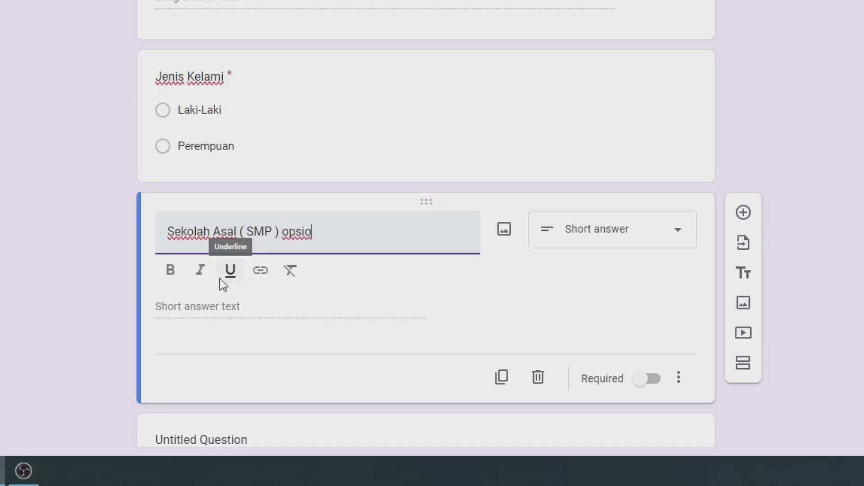
type("ional")
scroll(222, 286, "down", 2)
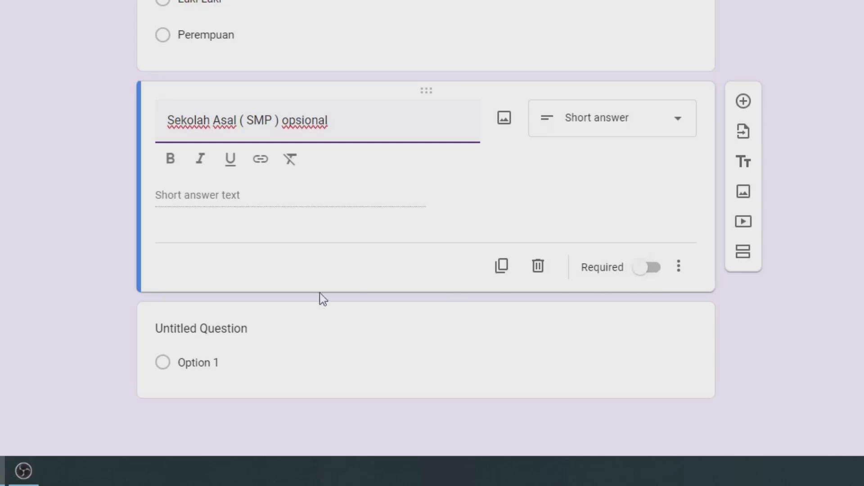
left_click(10, 249)
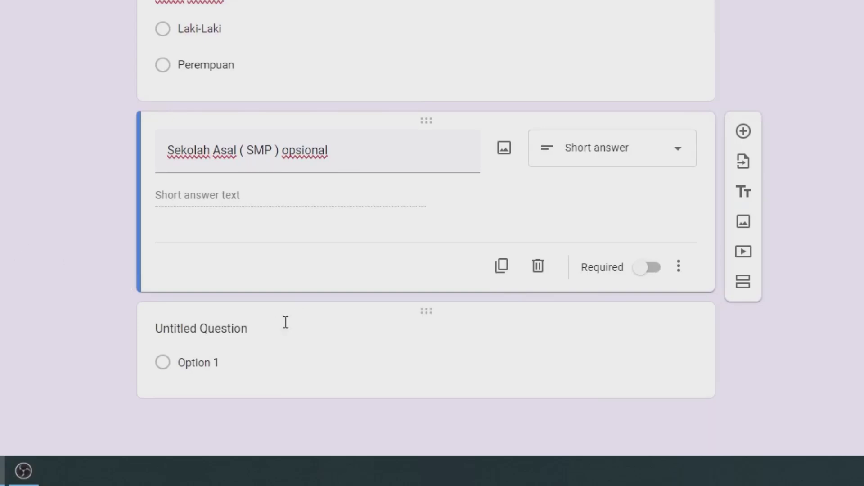
Add a required short-answer question titled 'Nama Orang Tua / Wali'
left_click(743, 131)
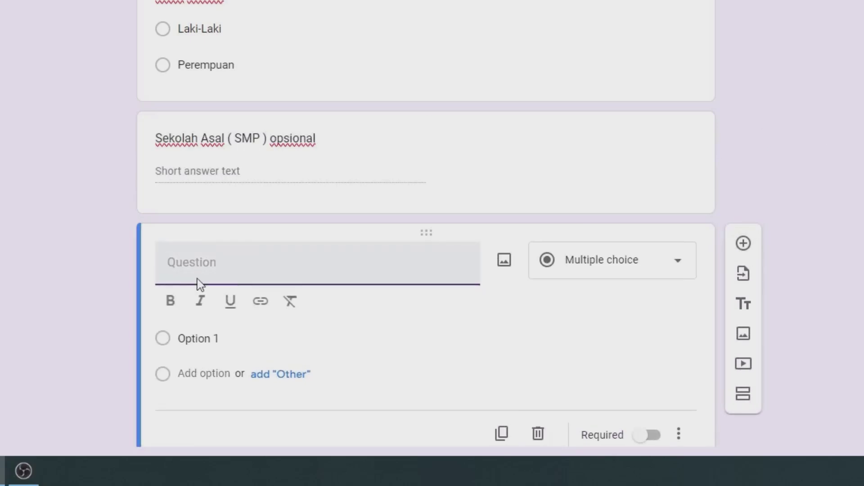
type("Nama rang Tu")
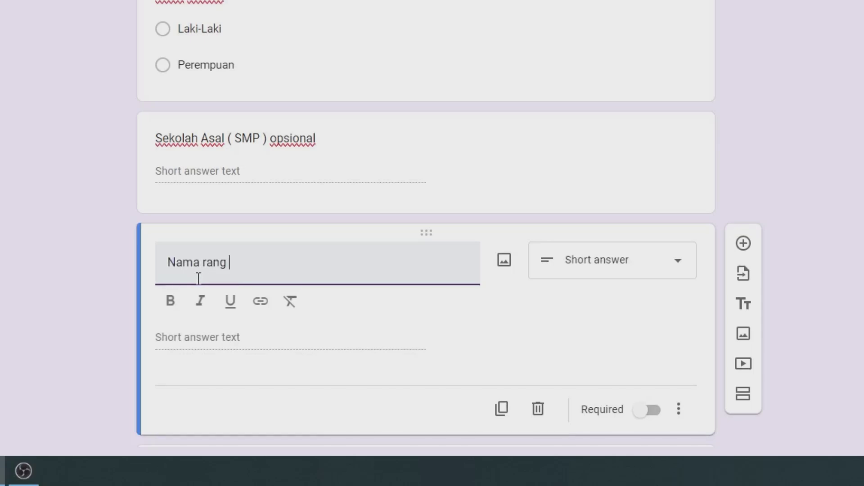
key("BackSpace")
key("BackSpace")
key("BackSpace")
key("BackSpace")
key("BackSpace")
key("BackSpace")
type("o")
key("BackSpace")
type("Oran g")
key("BackSpace")
type("g Tua / Wali")
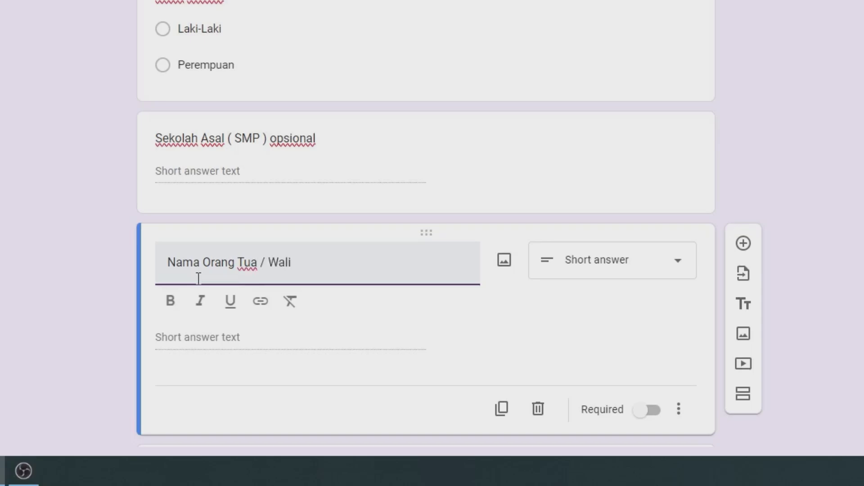
scroll(482, 356, "down", 3)
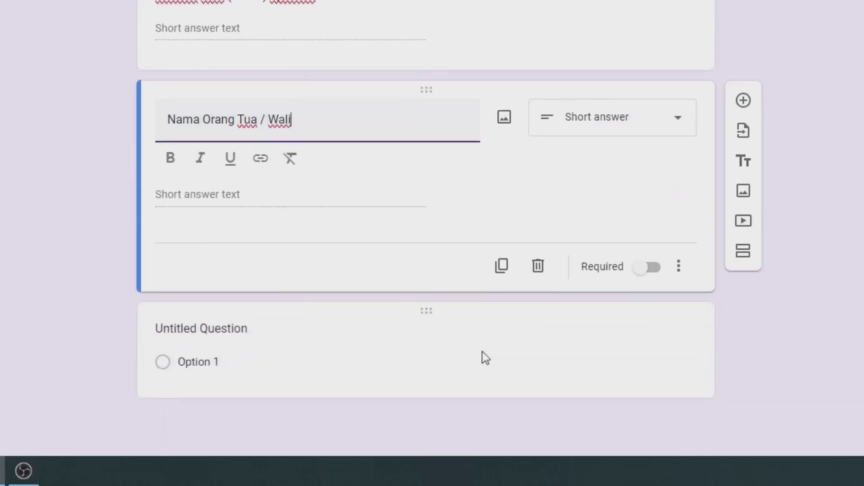
left_click(637, 274)
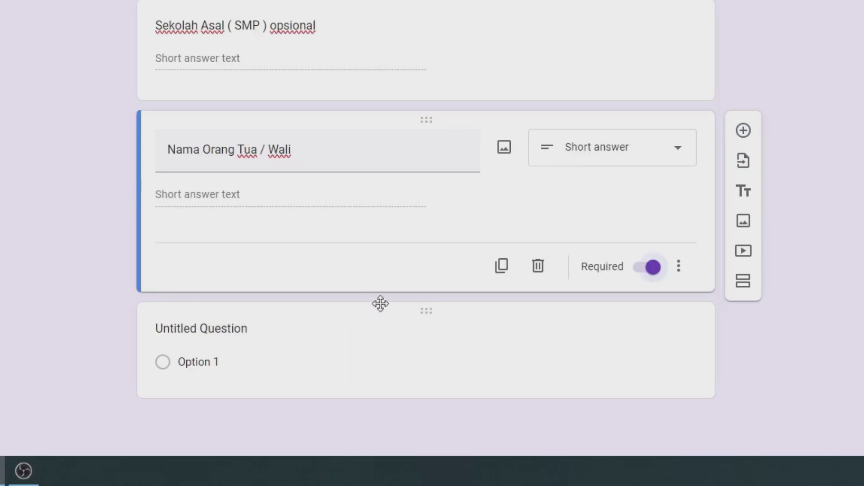
Add a required short-answer question titled 'No Telepeon Orang Tua / Wali'
left_click(743, 130)
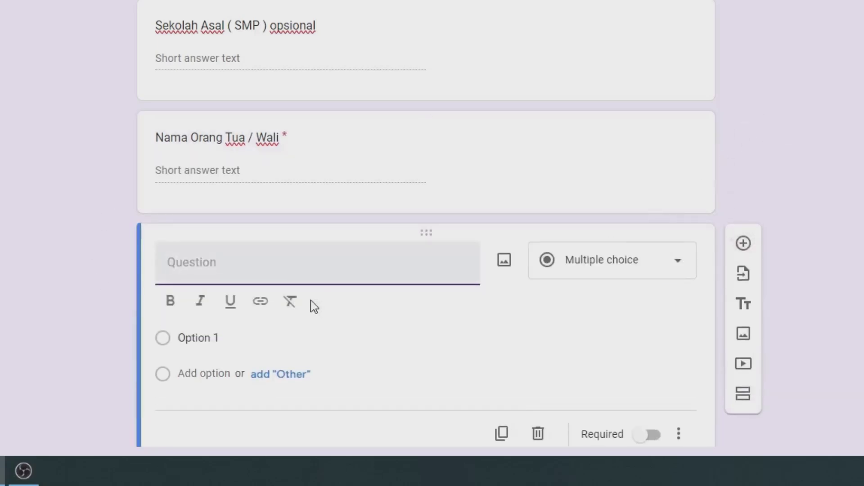
type("No Telepeon 0")
type("rang Tua ")
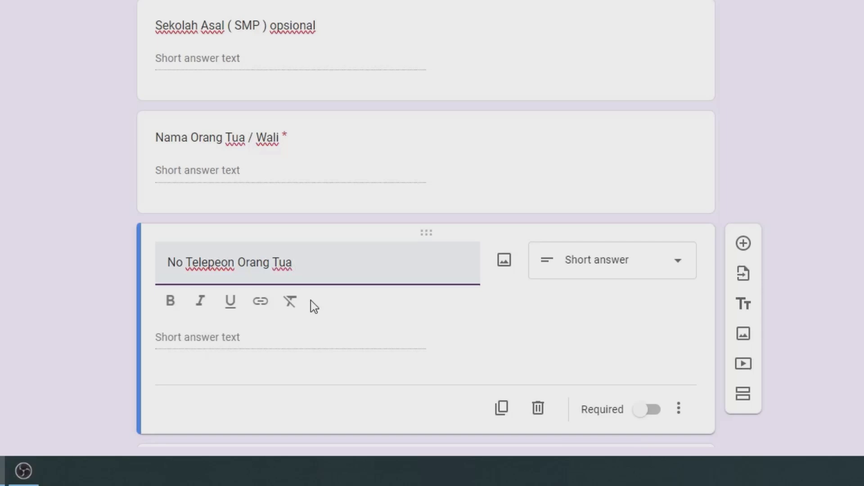
type("/ Wali")
scroll(557, 318, "down", 3)
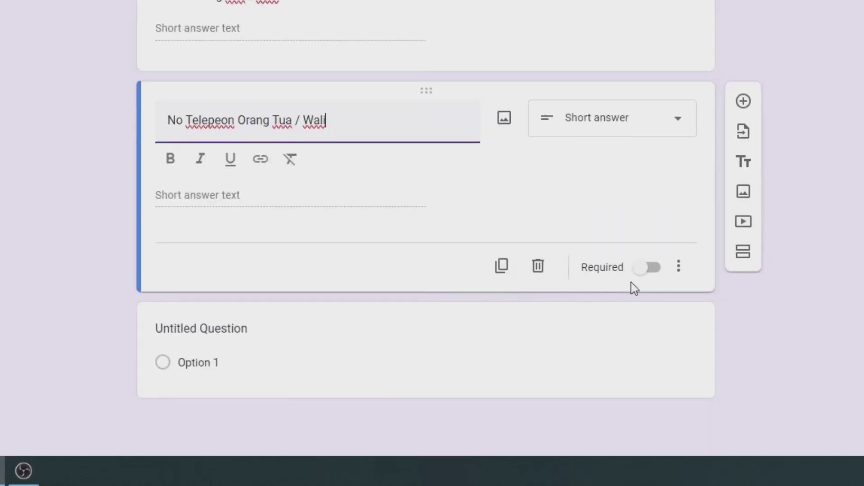
left_click(644, 270)
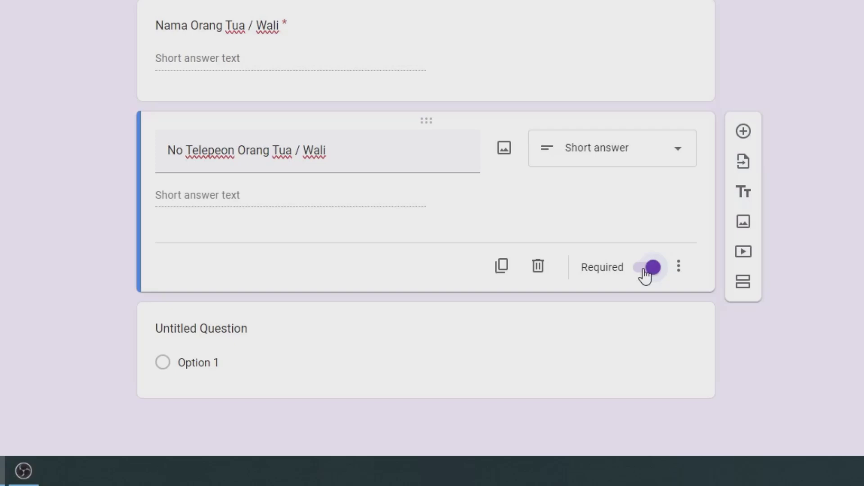
Add a File upload question titled 'Upload Scan ( Ijazah / SKHU ) SMP'
left_click(743, 133)
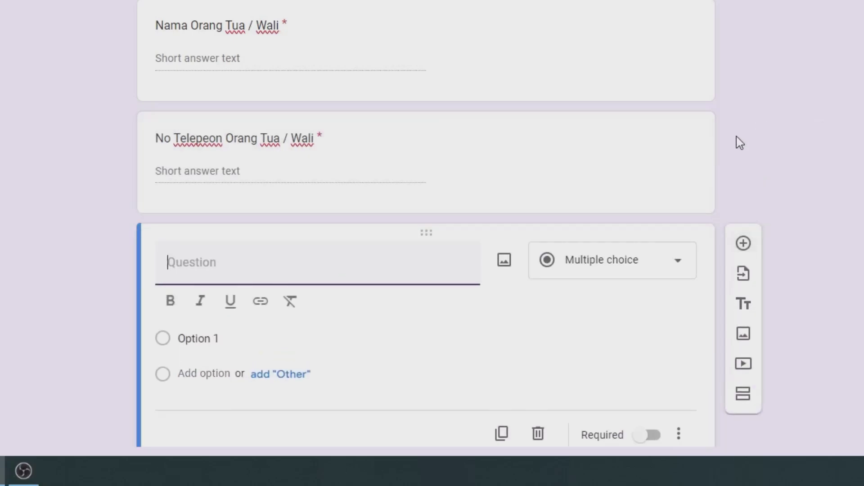
type("Upload")
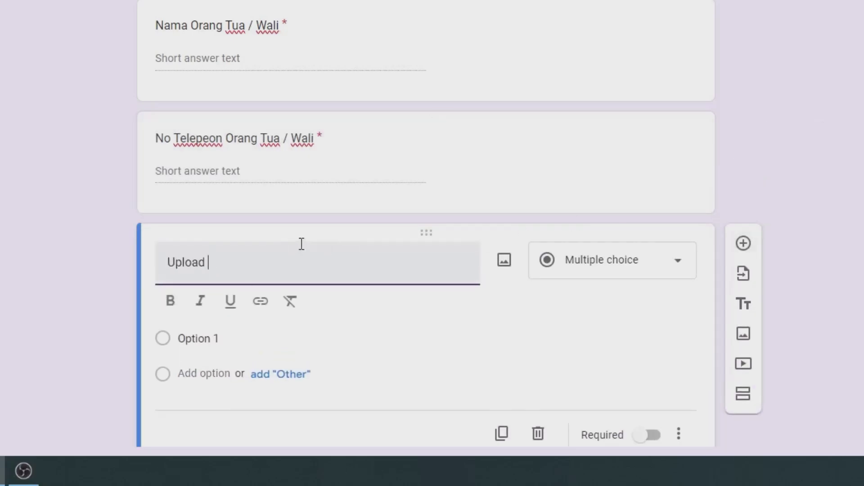
type(" Scan ")
type("(")
type(" Ijz")
type("az")
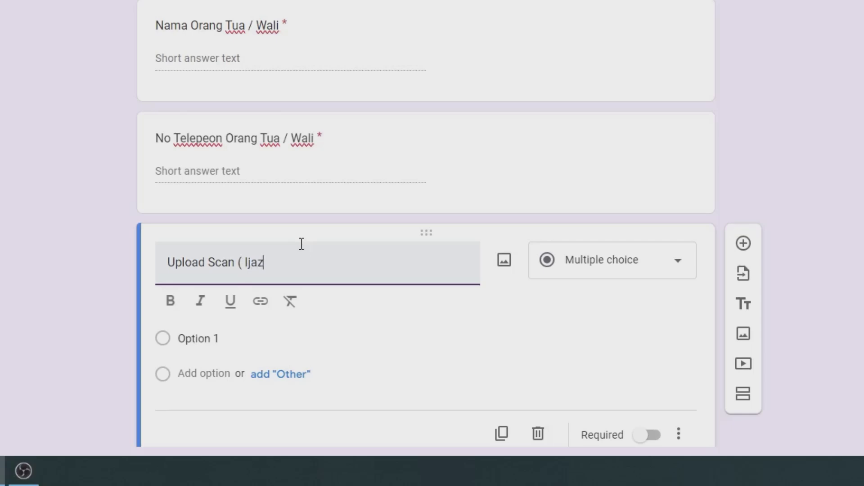
type("ah / SKHU )")
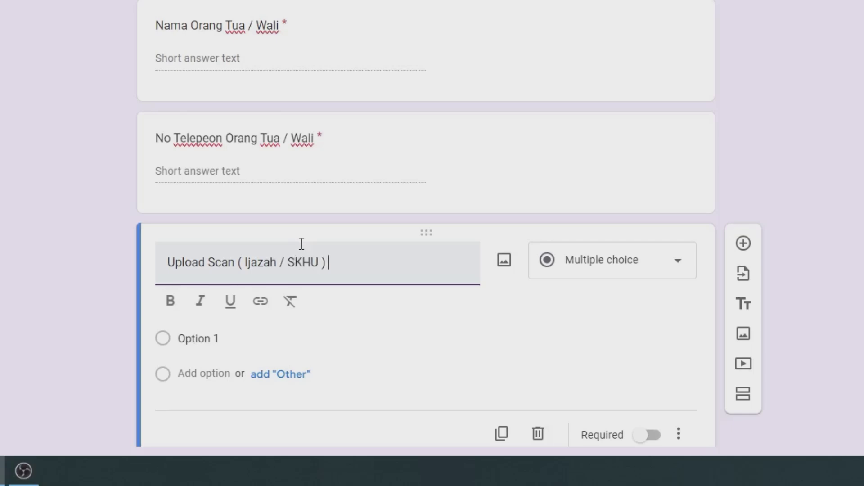
type(" SMP")
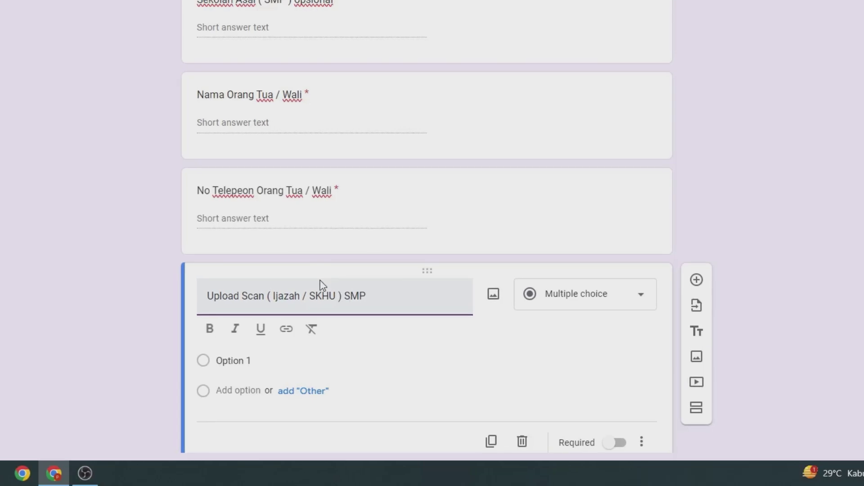
scroll(416, 302, "down", 3)
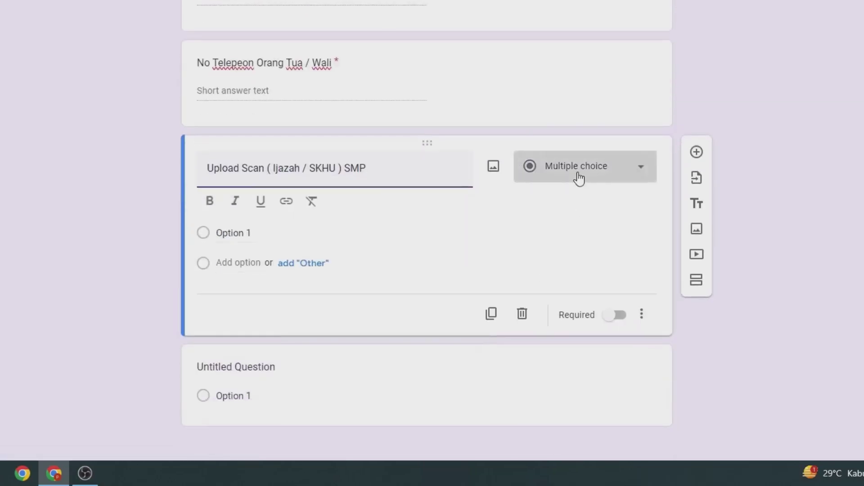
left_click(578, 177)
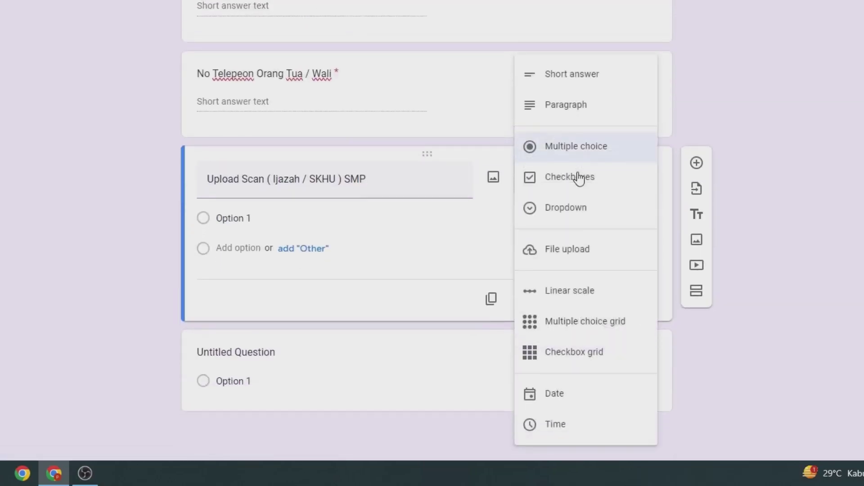
left_click(568, 257)
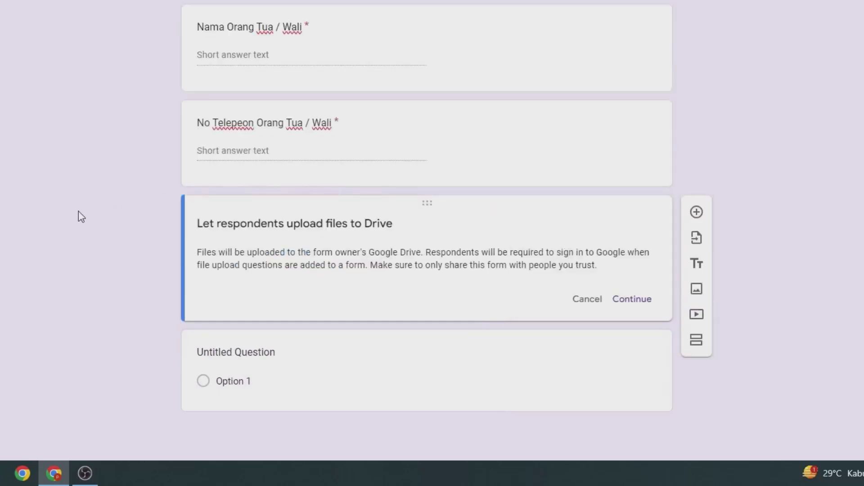
left_click(631, 300)
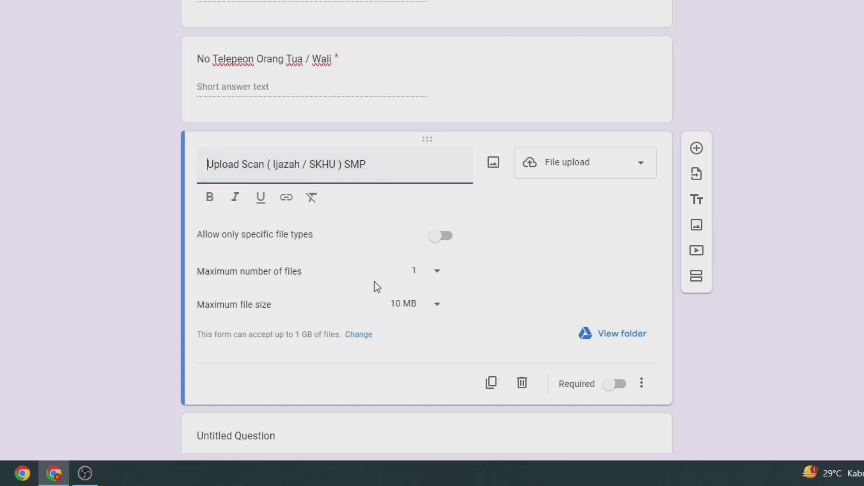
Limit the upload to 5 files of 1 MB each and make it required
left_click(422, 278)
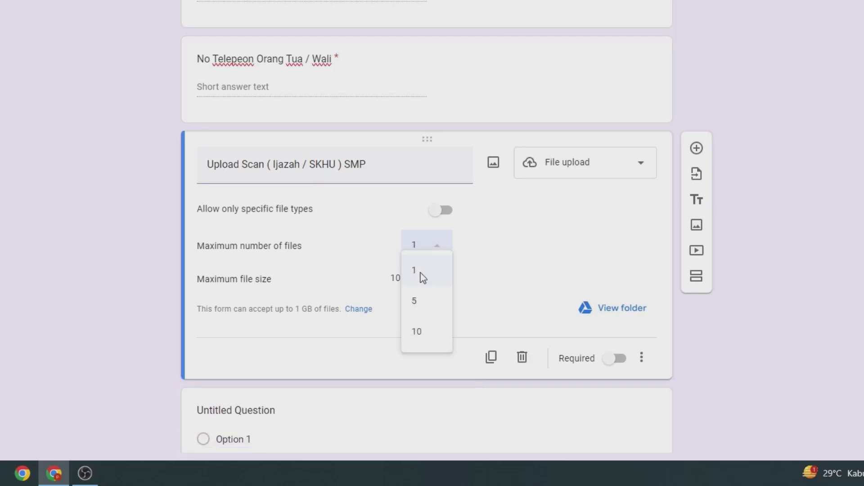
left_click(413, 301)
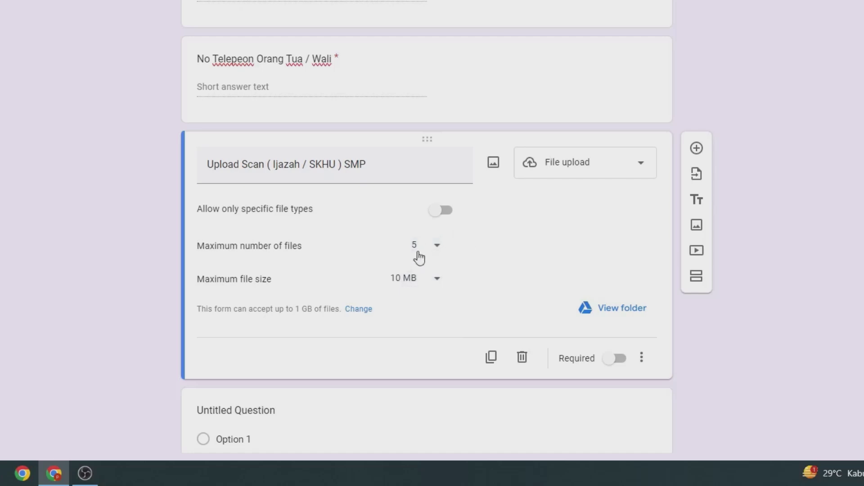
left_click(415, 250)
left_click(496, 256)
left_click(434, 286)
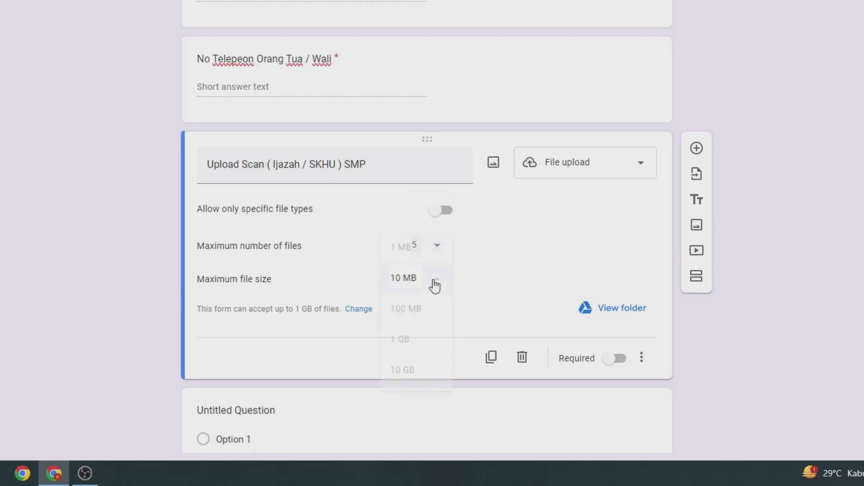
left_click(415, 260)
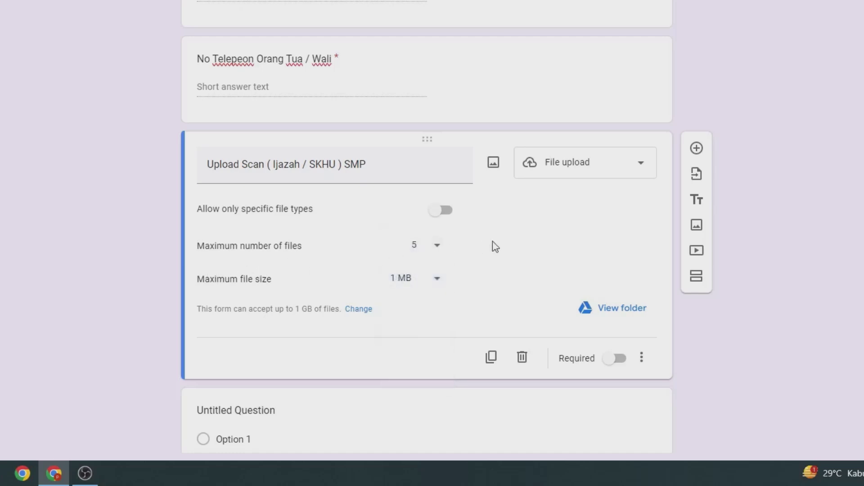
left_click(616, 359)
scroll(599, 367, "down", 2)
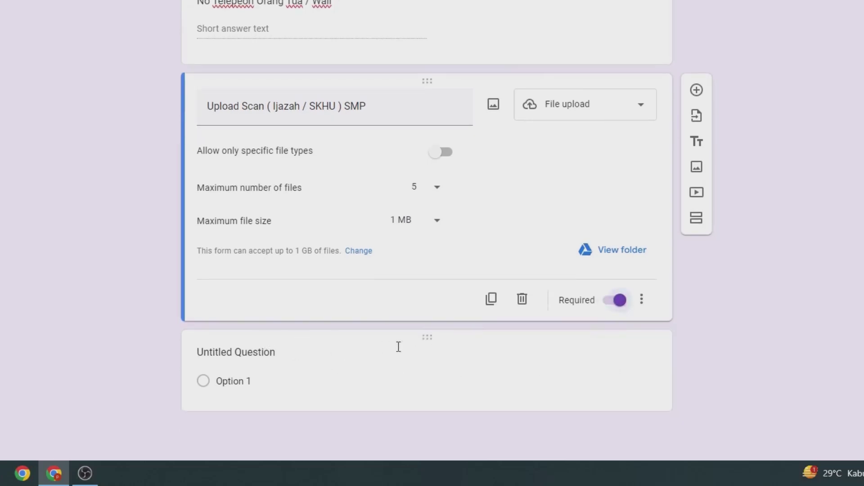
left_click(425, 342)
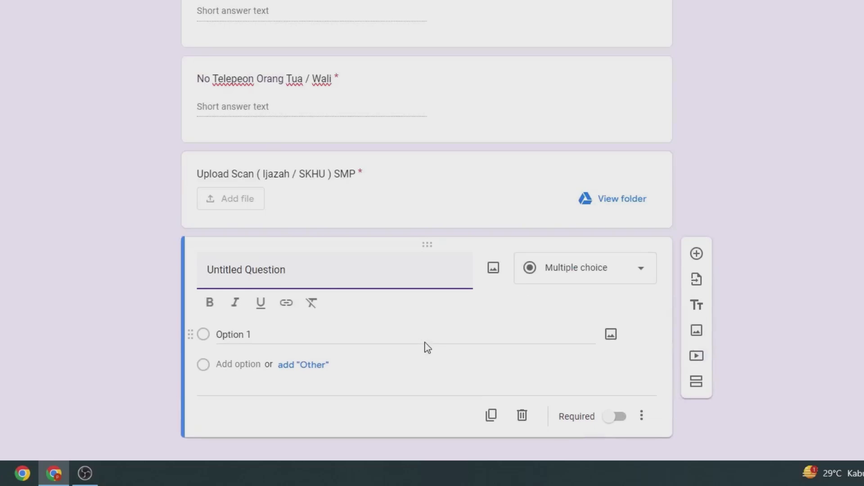
left_click(523, 416)
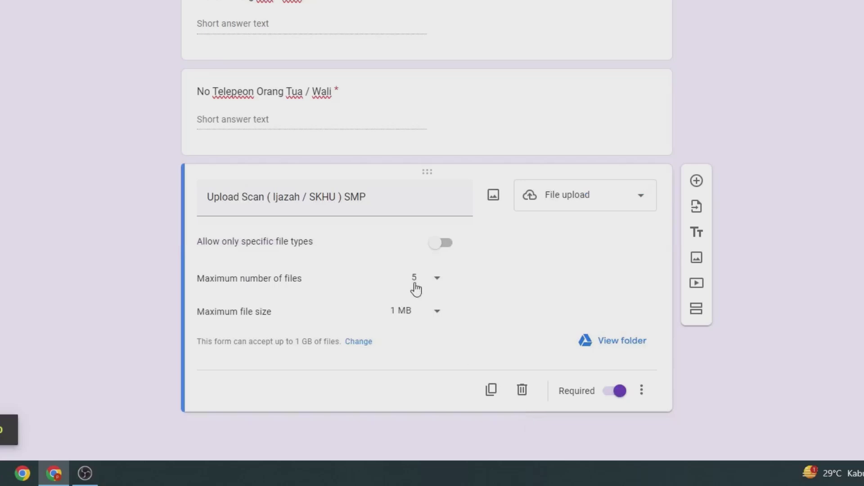
scroll(415, 288, "up", 7)
scroll(418, 288, "up", 7)
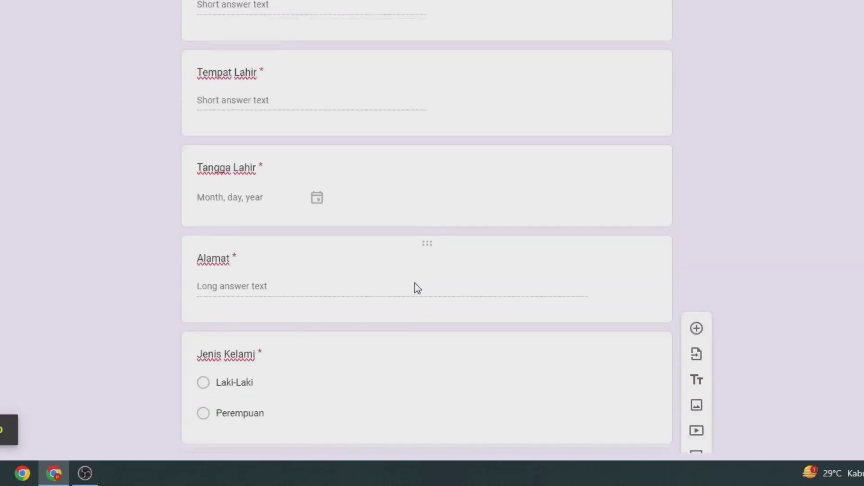
scroll(419, 287, "down", 10)
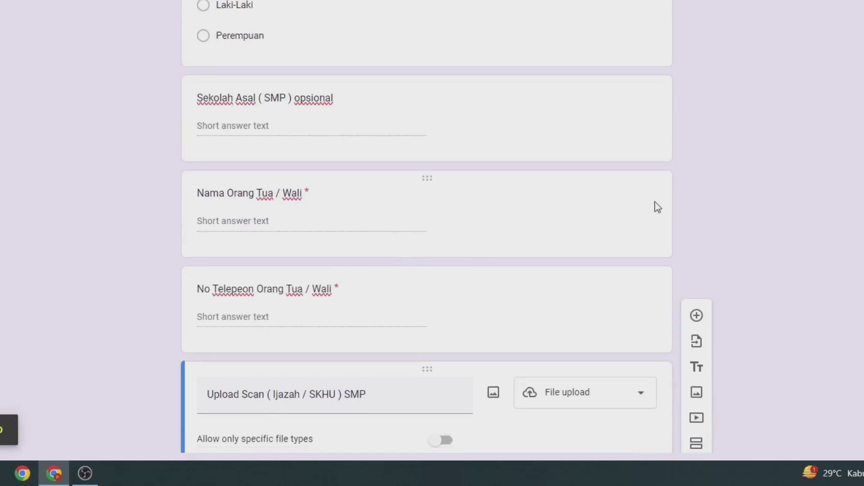
scroll(535, 54, "up", 8)
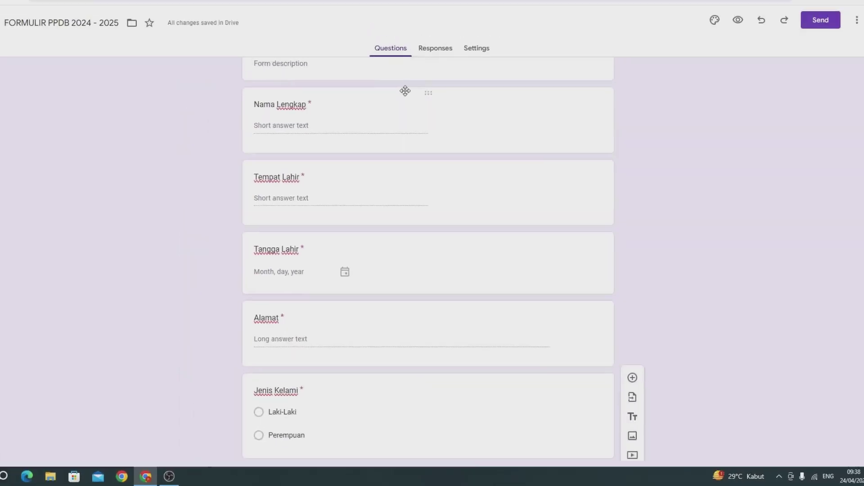
scroll(405, 90, "up", 1)
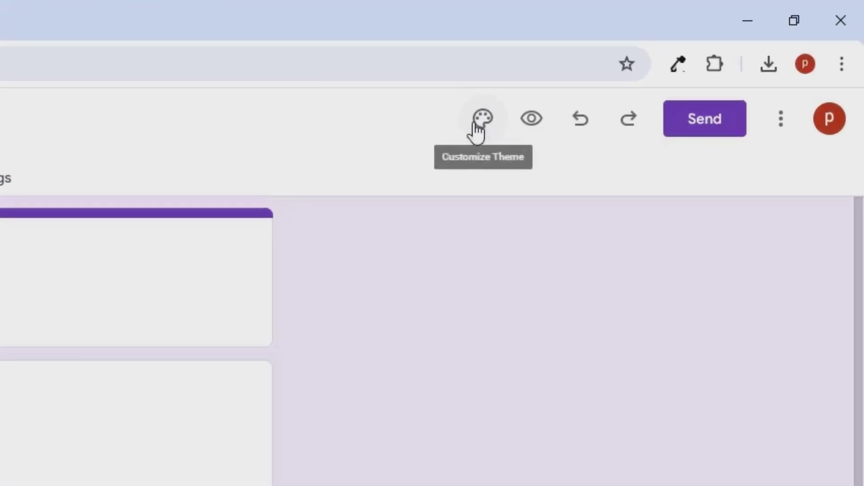
Upload the downloaded PPDB 2024–2025 banner image as the form's header
left_click(476, 127)
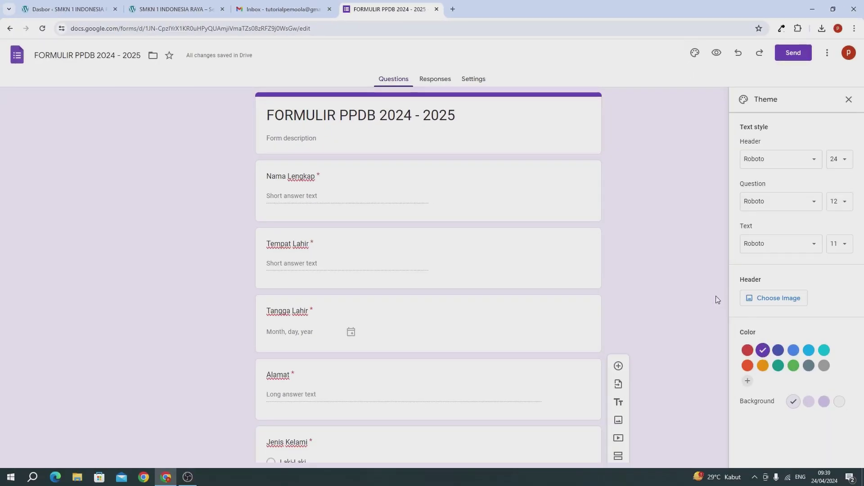
left_click(794, 304)
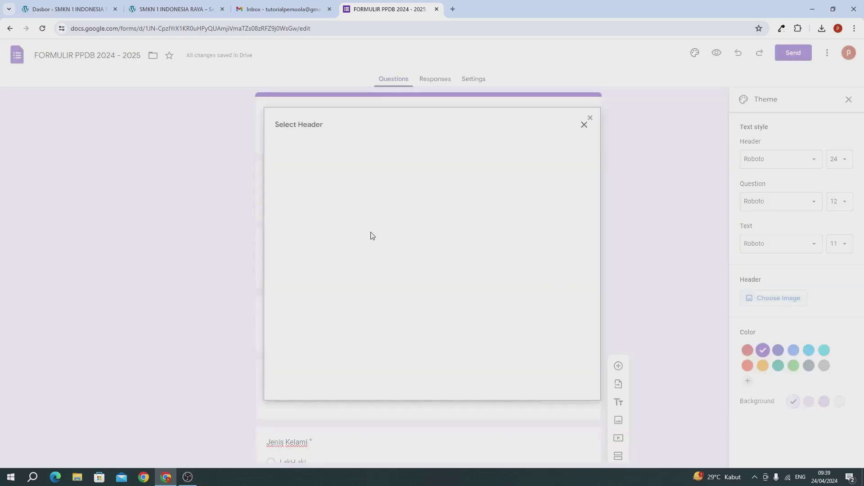
left_click(323, 157)
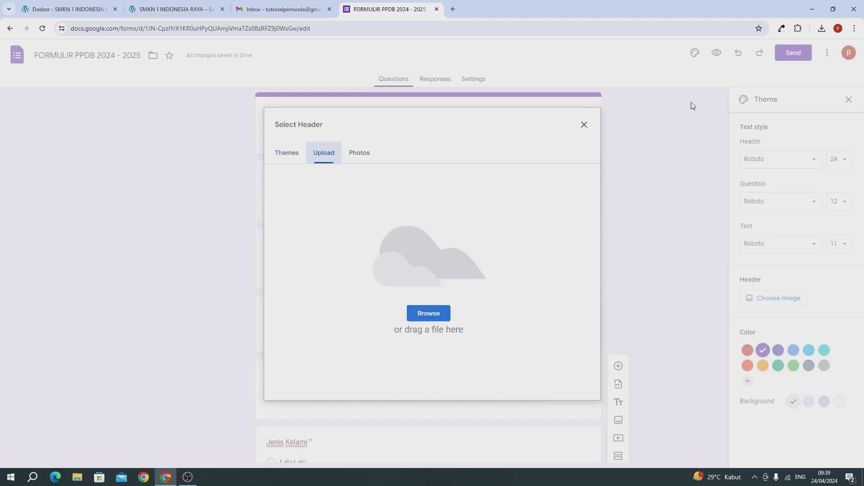
left_click(821, 29)
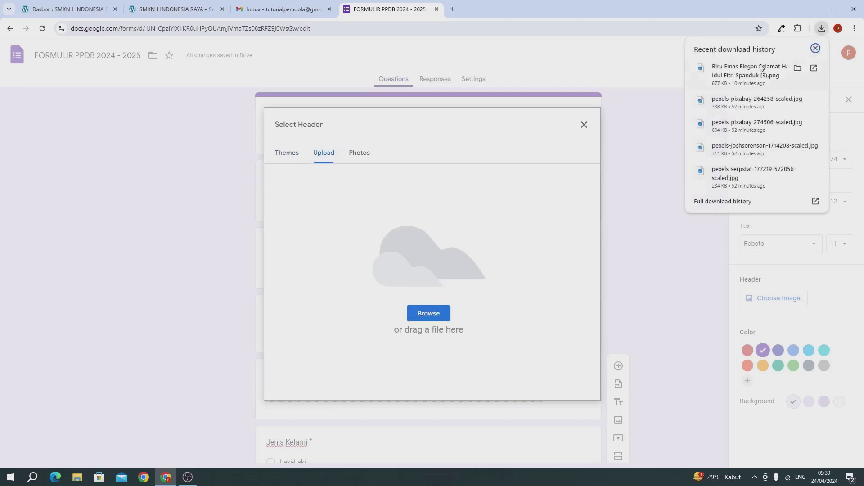
left_click_drag(759, 71, 473, 249)
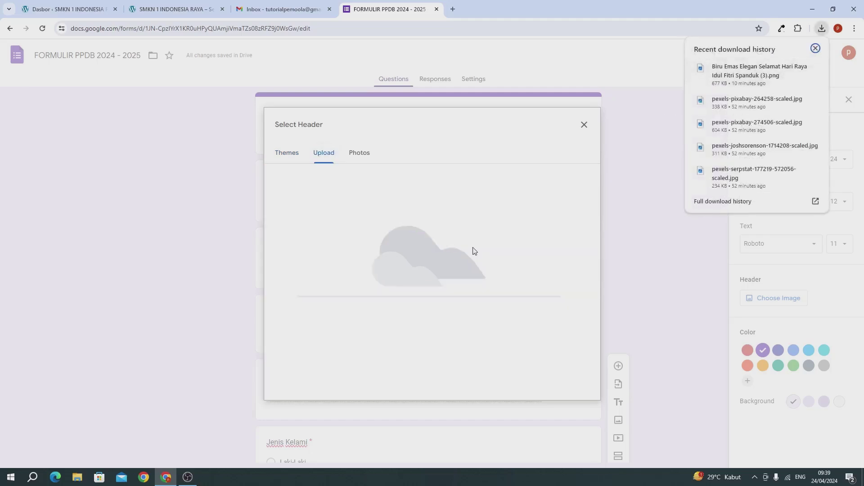
left_click(639, 270)
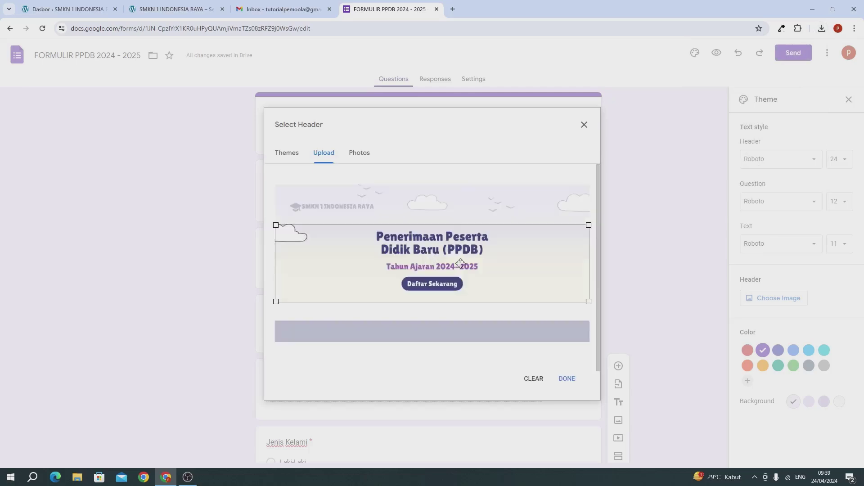
left_click(566, 379)
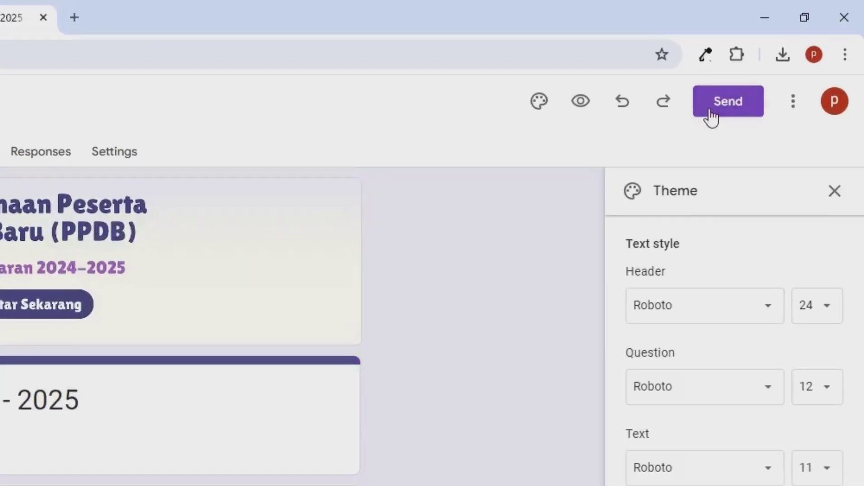
left_click(710, 110)
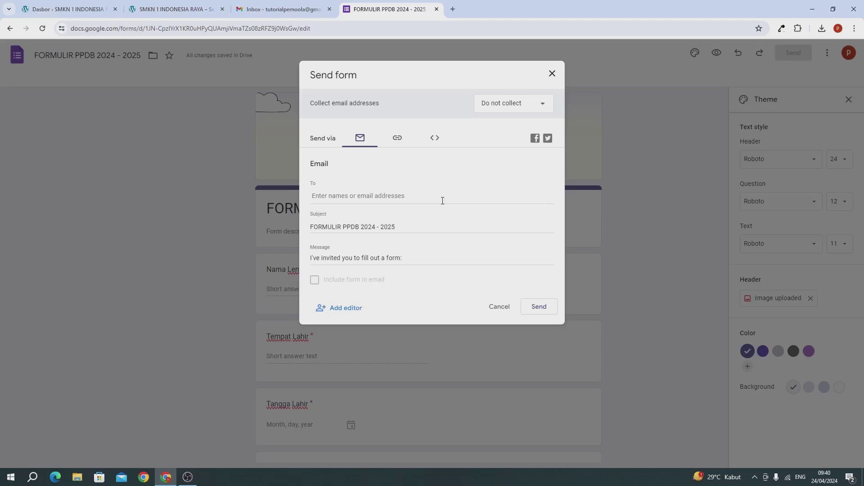
left_click(397, 141)
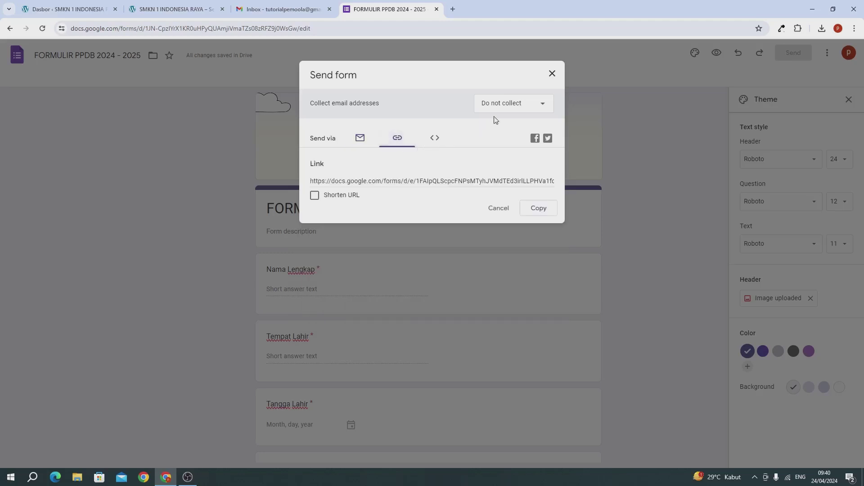
left_click(552, 75)
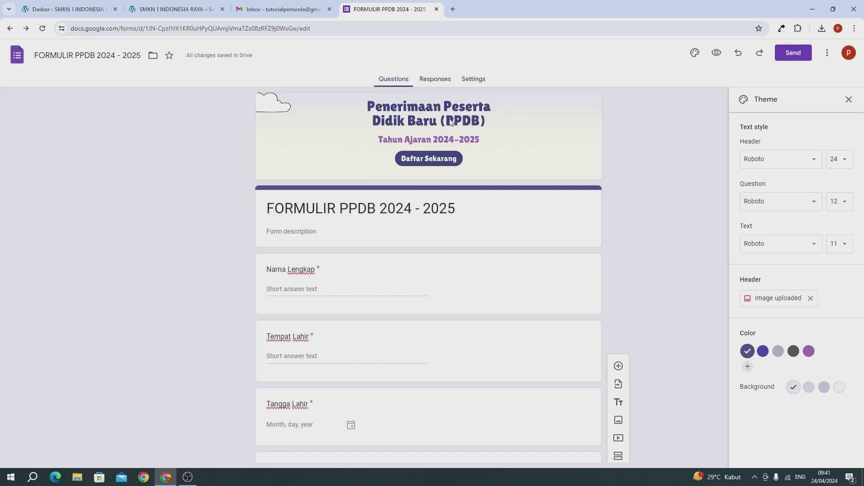
Turn the PPDB form into a quiz in Settings, releasing grades immediately after each submission
left_click(436, 83)
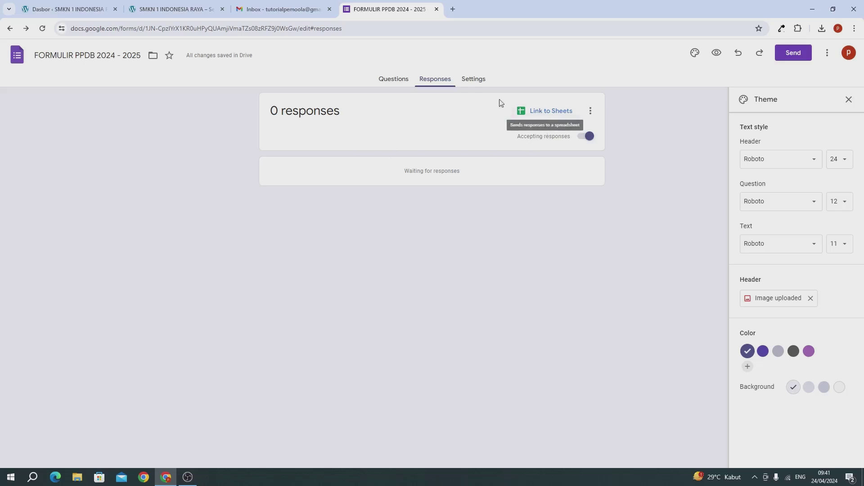
left_click(474, 84)
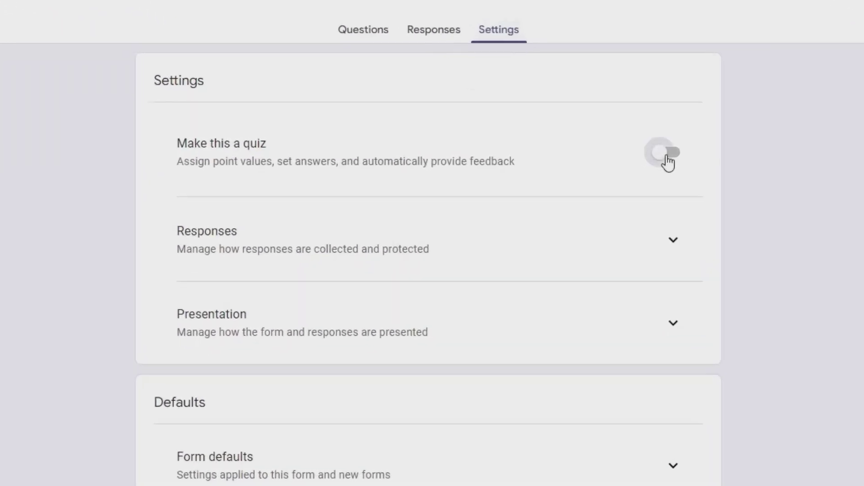
left_click(573, 151)
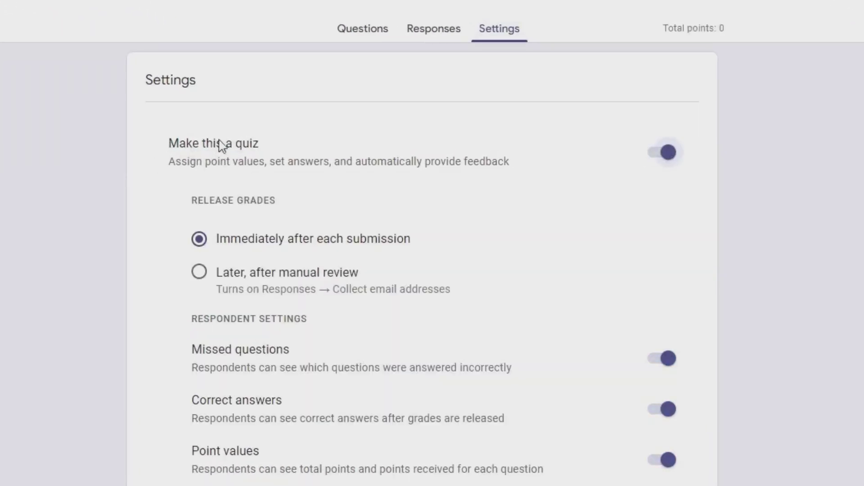
scroll(298, 370, "down", 2)
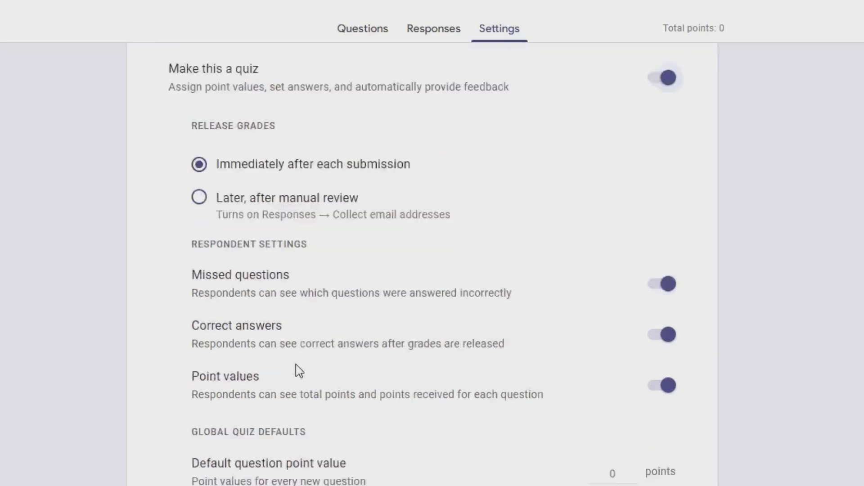
scroll(299, 370, "down", 6)
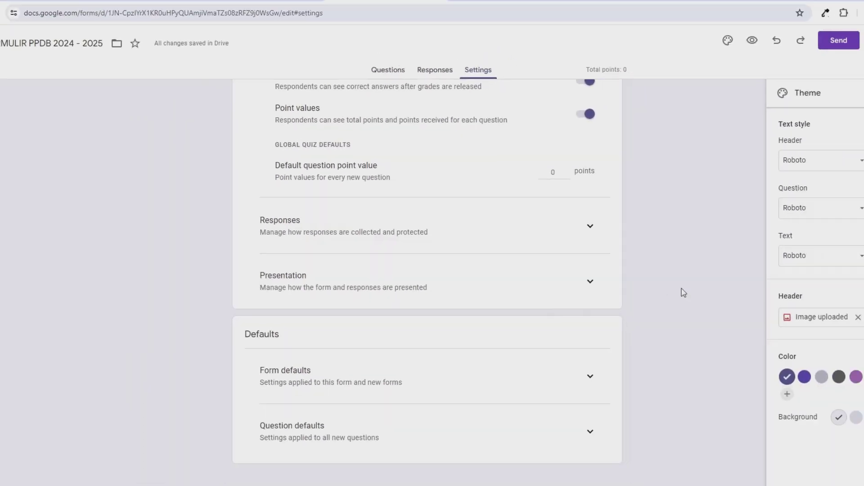
scroll(628, 254, "up", 5)
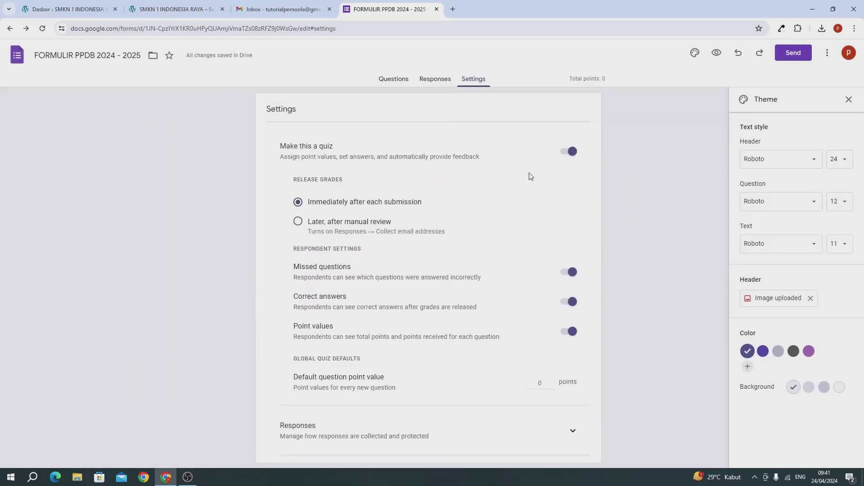
Back on Questions, keep 'Upload Scan (Ijazah / SKHU) SMP' as a File upload question
left_click(393, 79)
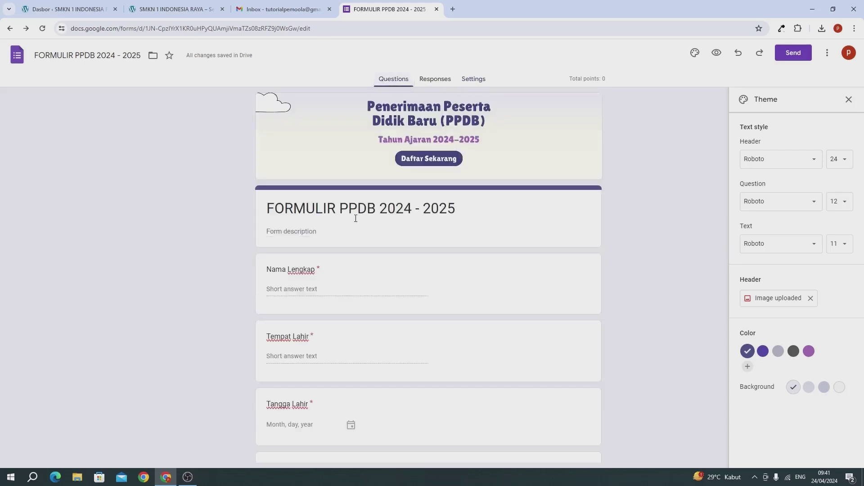
scroll(356, 220, "down", 4)
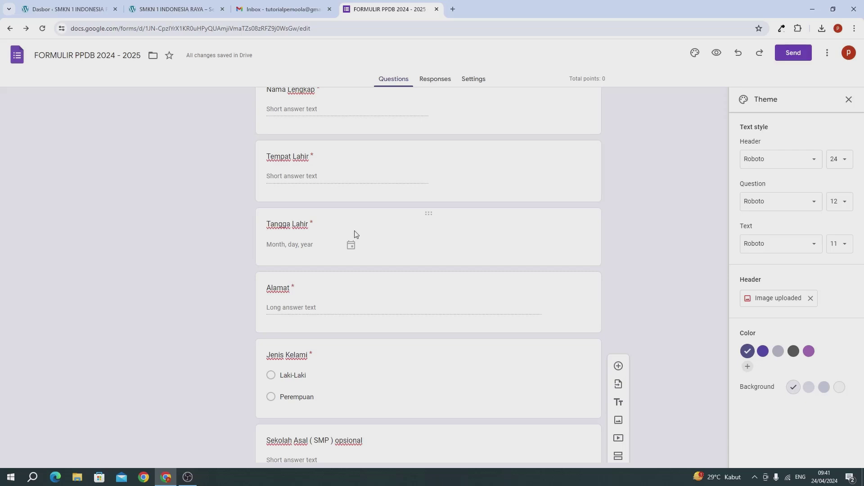
scroll(355, 234, "down", 8)
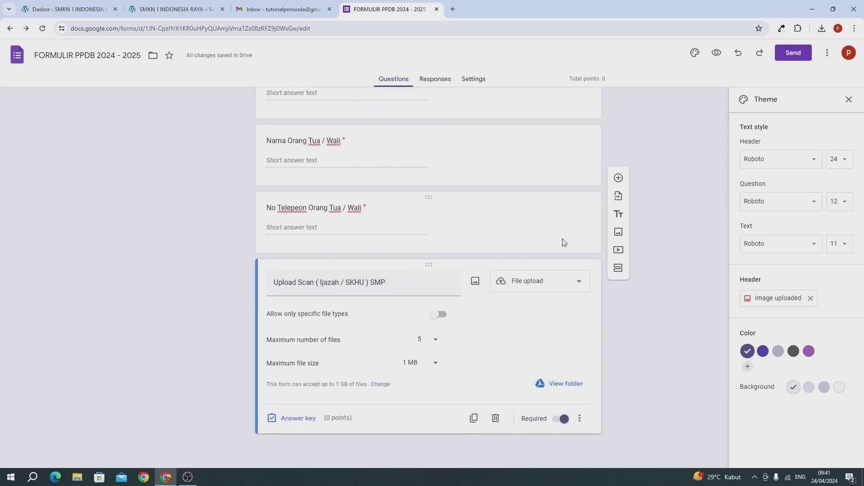
left_click(533, 282)
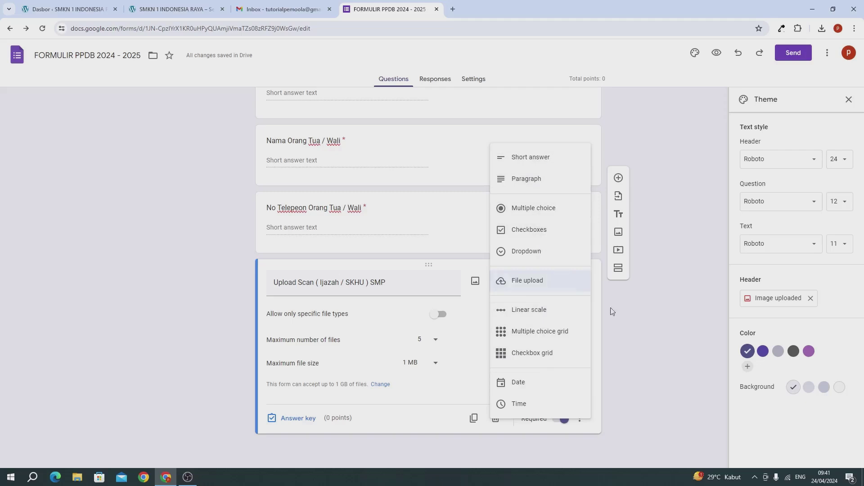
left_click(648, 354)
scroll(647, 354, "up", 15)
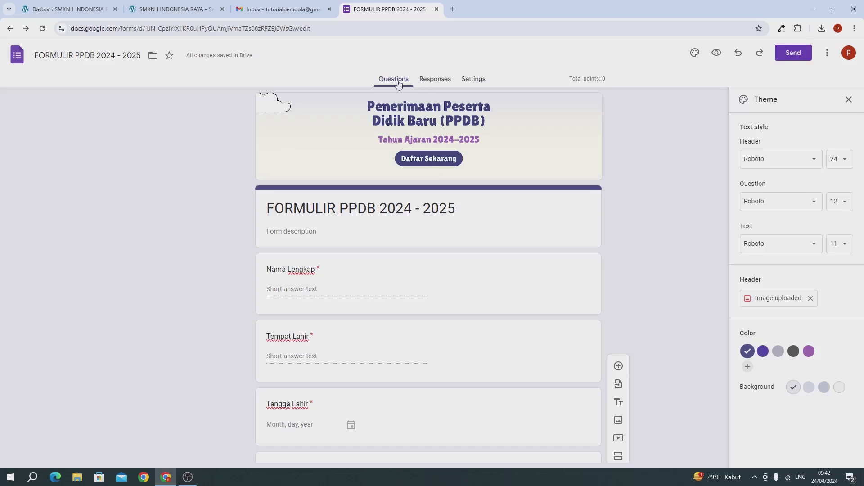
View the site's Daftar page, then go to the dashboard's page list and start a new page
left_click(163, 13)
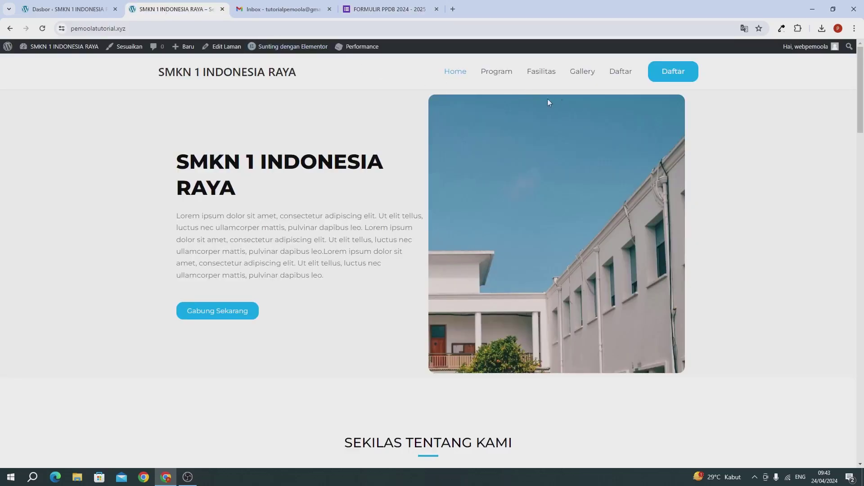
left_click(659, 78)
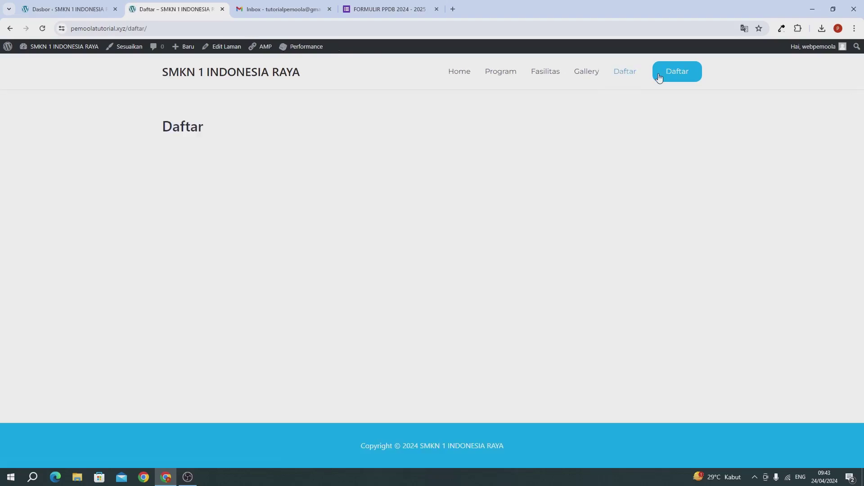
left_click(73, 12)
mouse_move(74, 170)
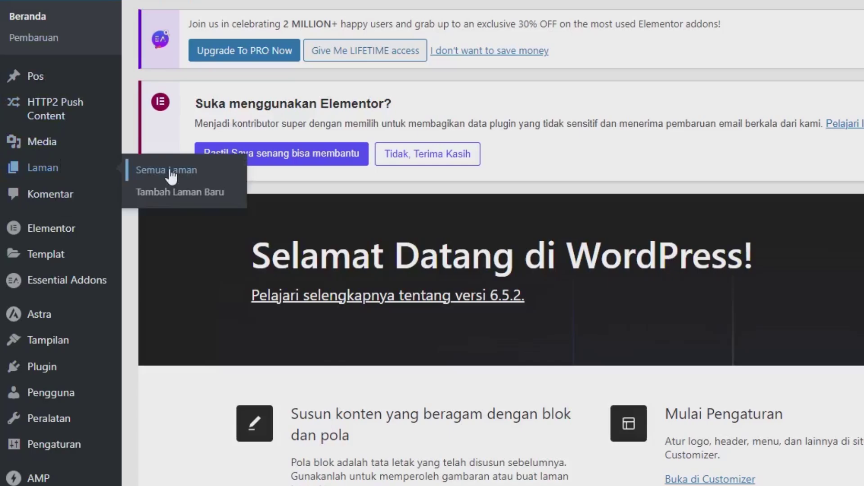
left_click(185, 170)
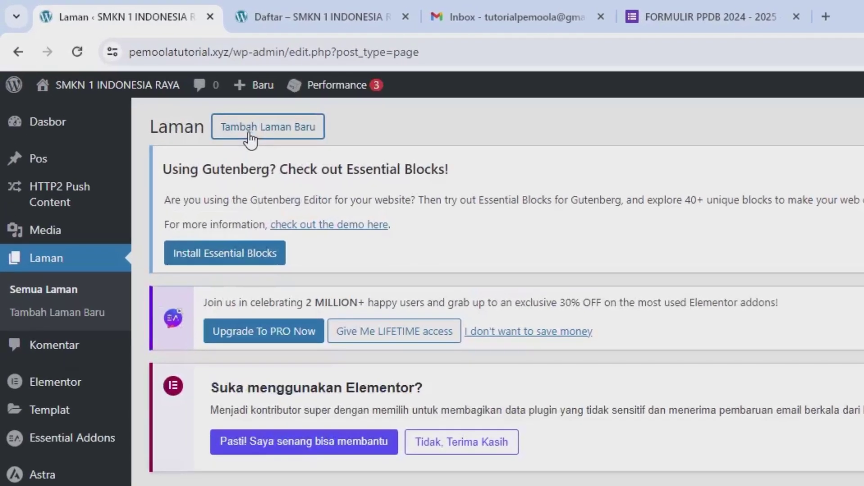
left_click(135, 72)
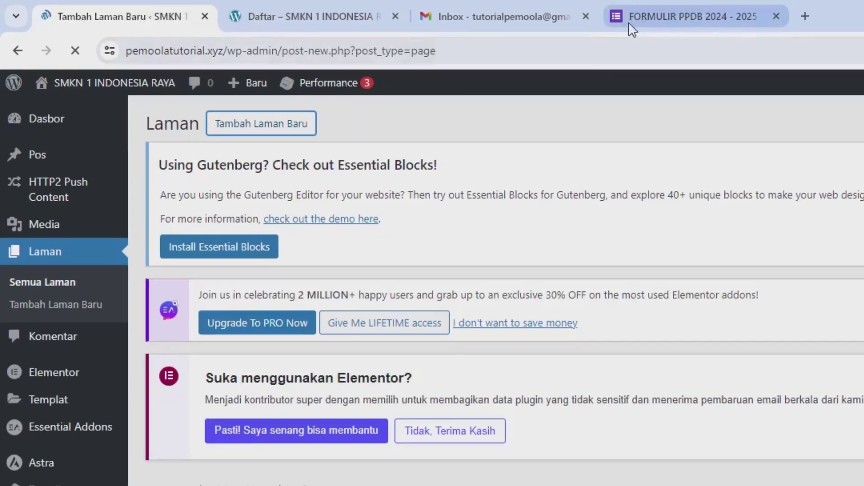
Return to the page list and open the existing Daftar page for editing
left_click(628, 22)
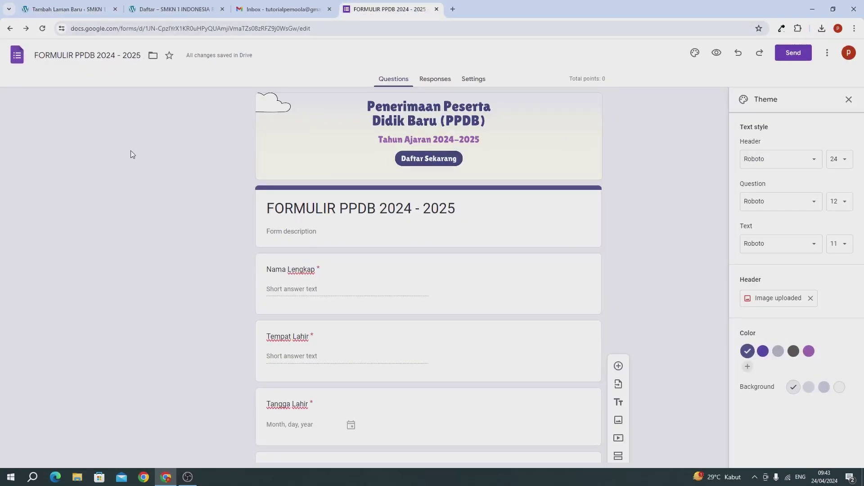
left_click(69, 10)
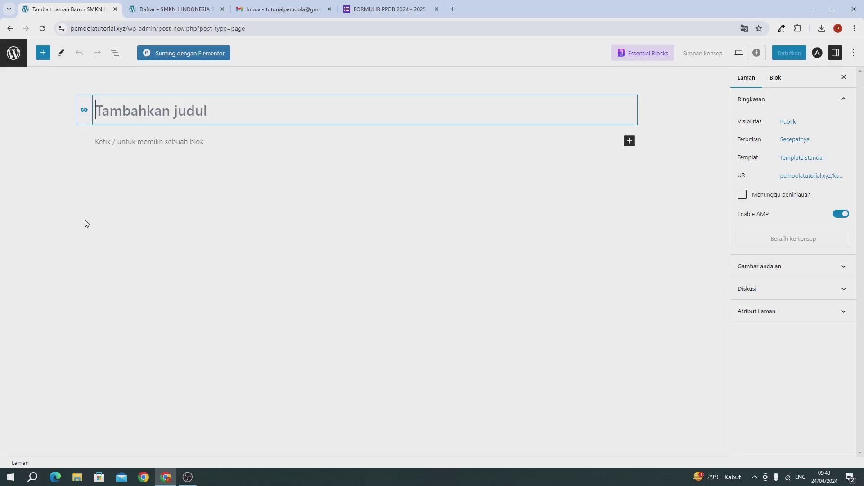
left_click(7, 31)
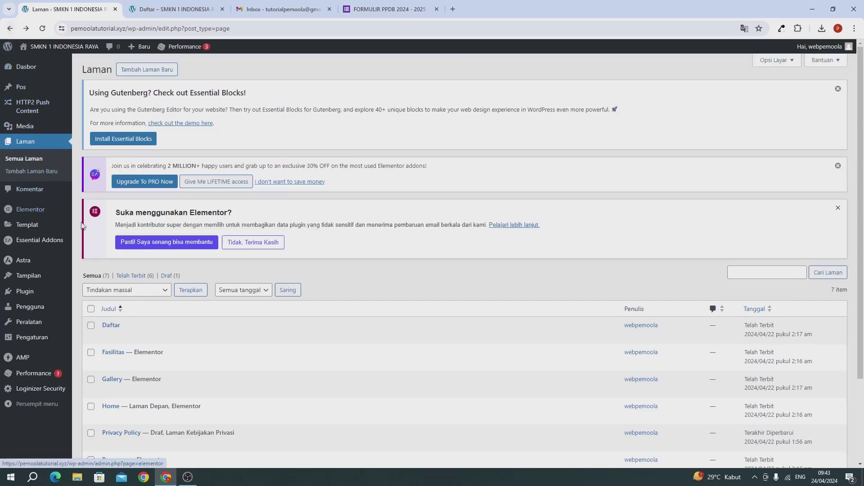
scroll(82, 225, "down", 3)
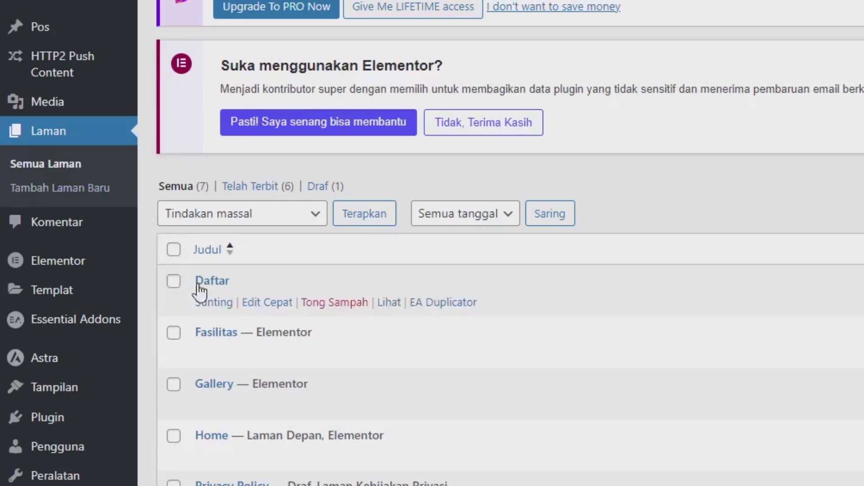
left_click(202, 303)
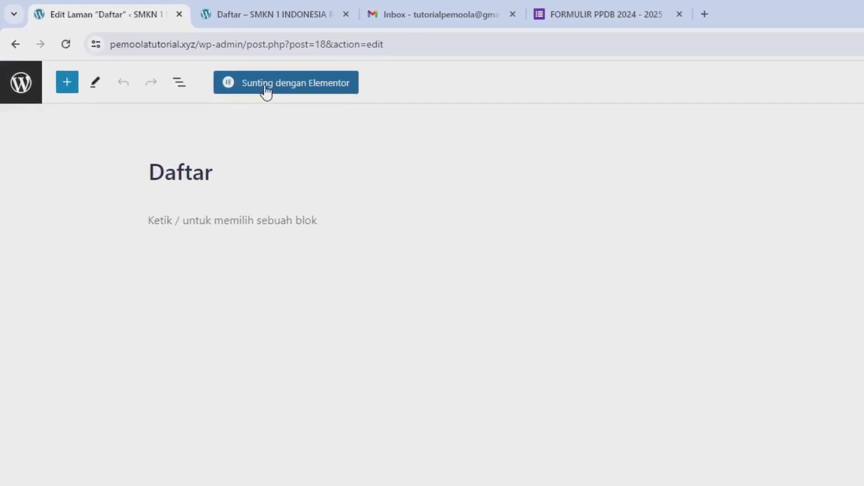
Open the Daftar page in Elementor and insert saved 'template 1' without its container settings
left_click(266, 92)
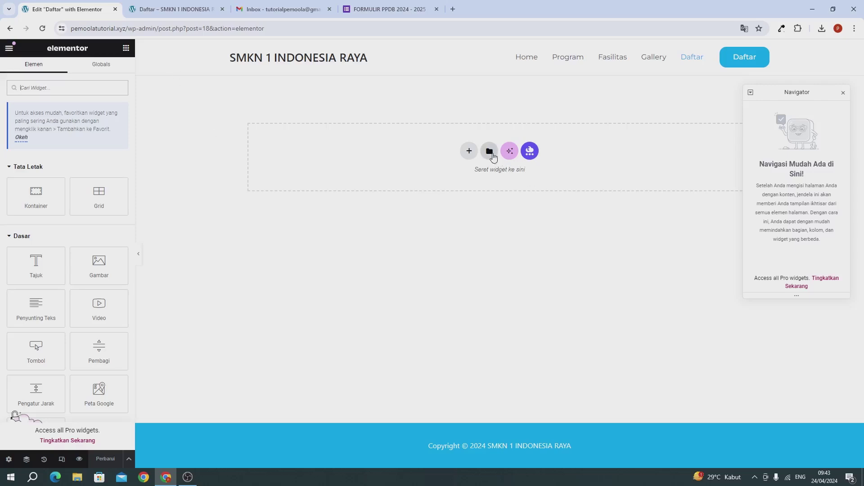
left_click(489, 151)
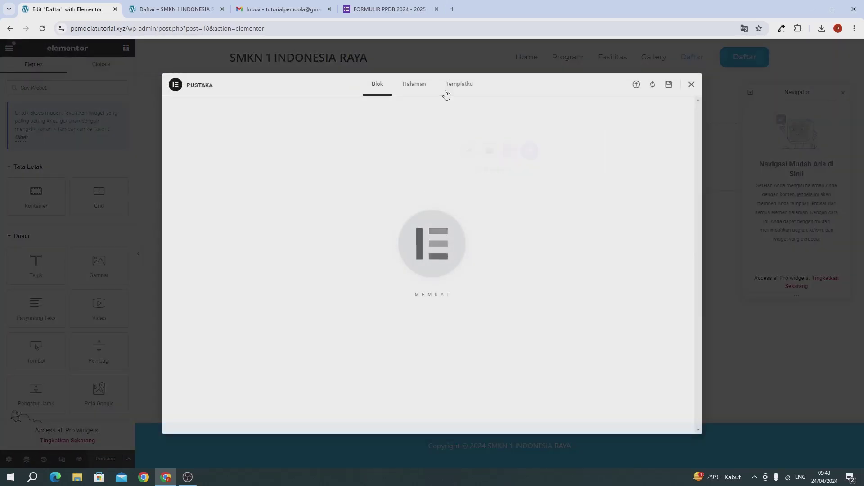
left_click(446, 92)
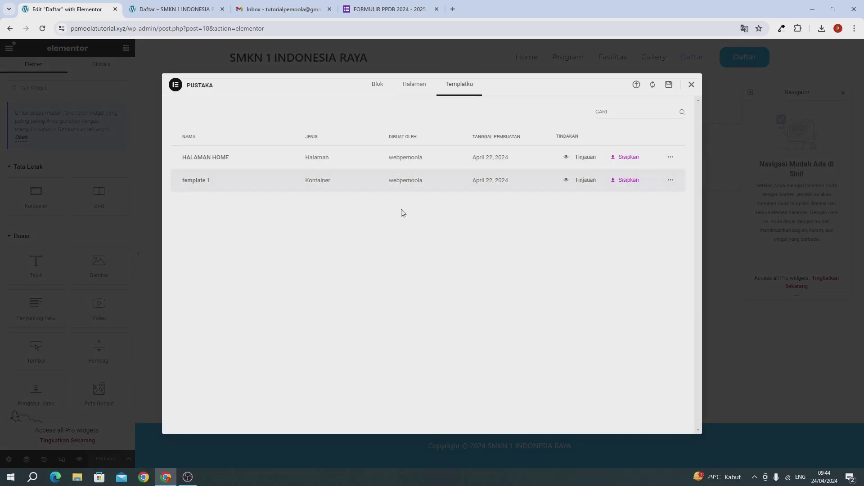
left_click(624, 189)
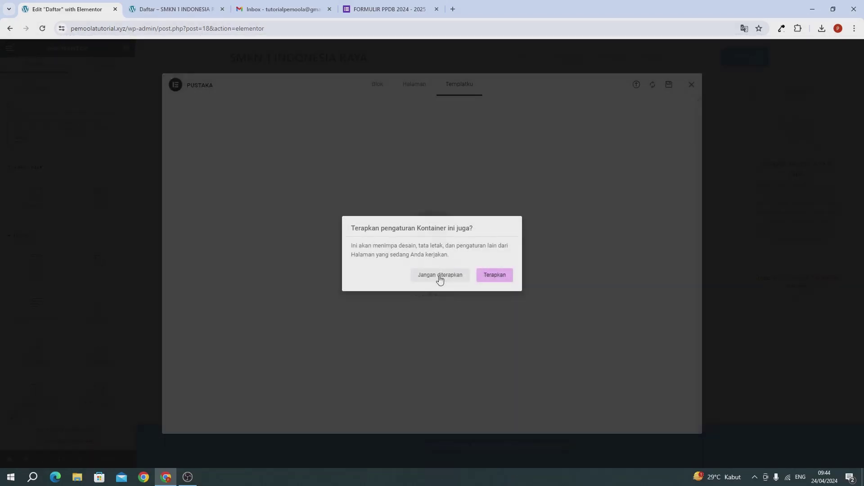
left_click(439, 277)
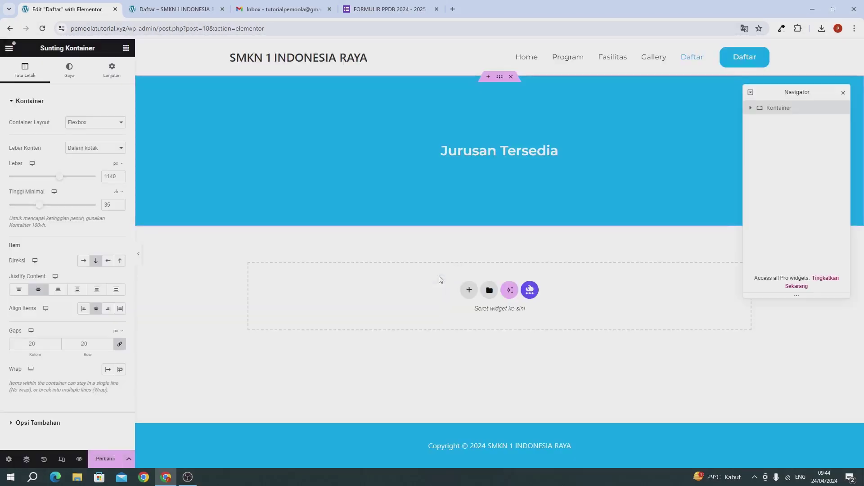
Change the template's 'Jurusan Tersedia' heading to 'Pendaftaran'
left_click(453, 153)
triple_click(57, 158)
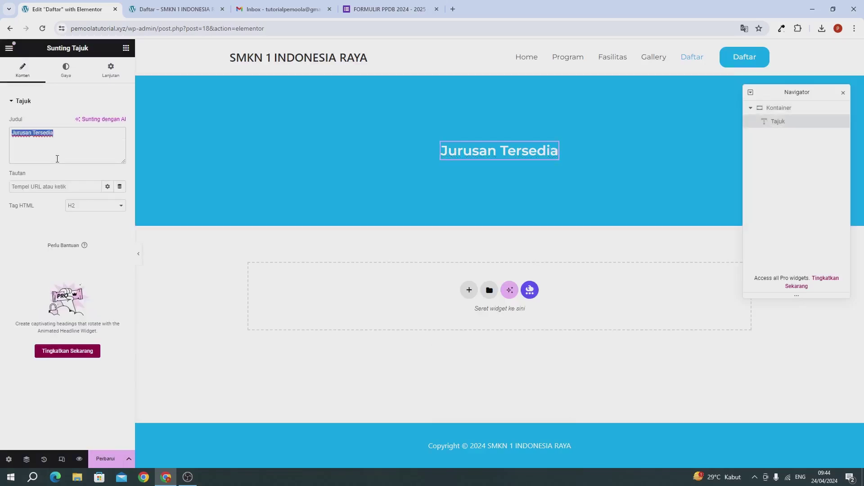
type("pEN")
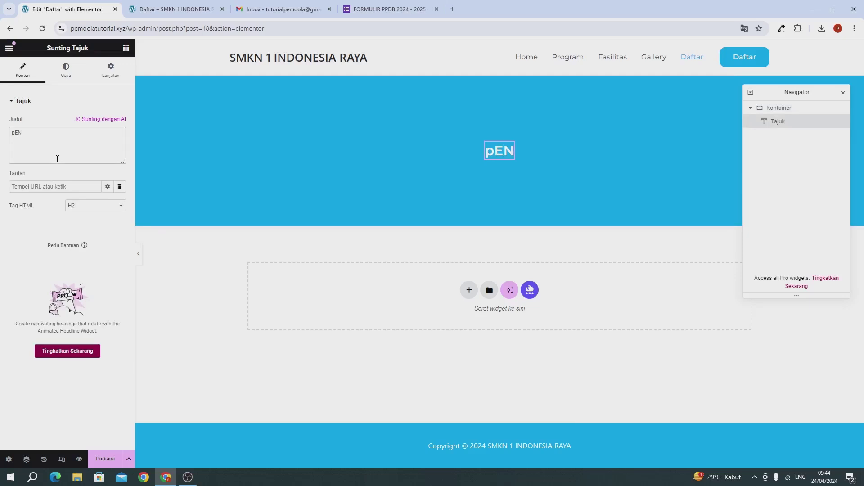
key("BackSpace")
key("BackSpace")
key("BackSpace")
type("Pendaftaran")
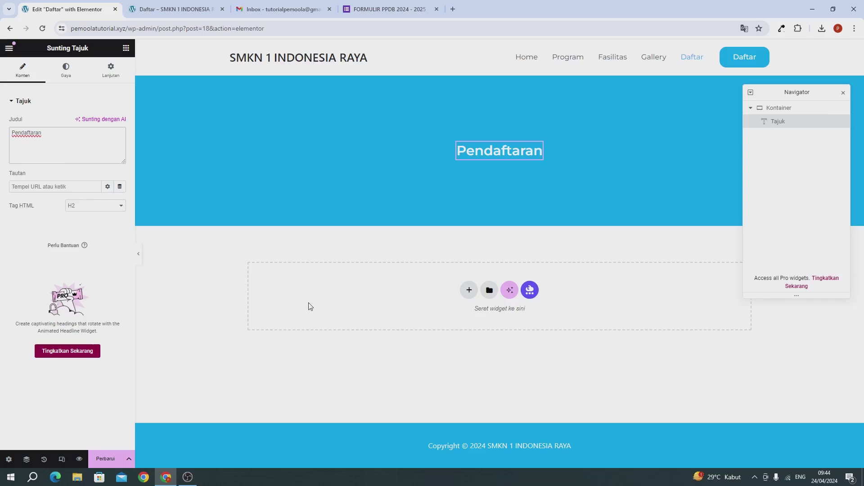
Add a single-column Flexbox container below the Pendaftaran section
left_click(469, 290)
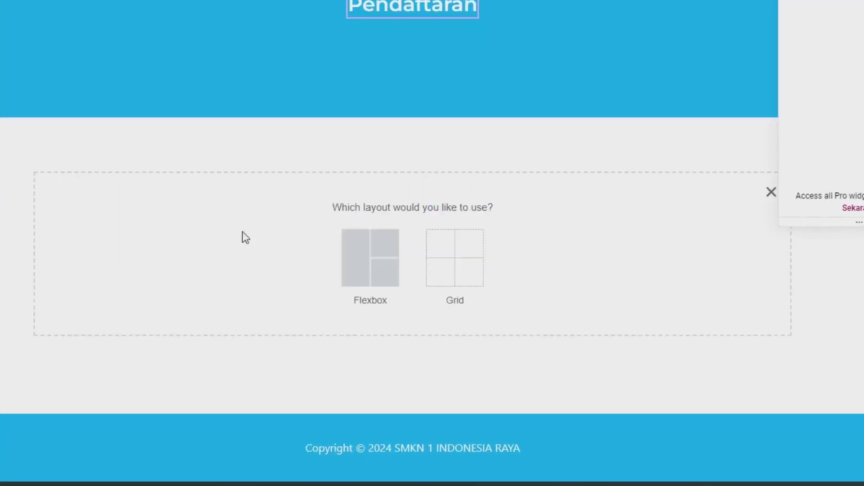
left_click(357, 253)
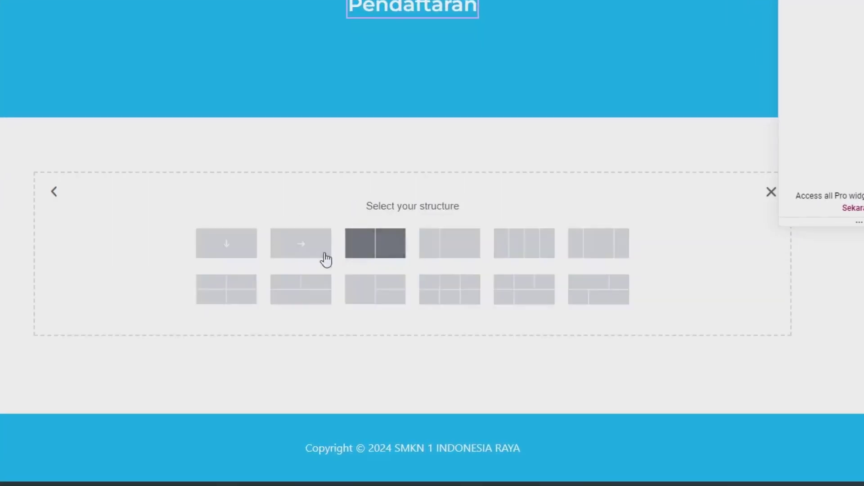
left_click(234, 242)
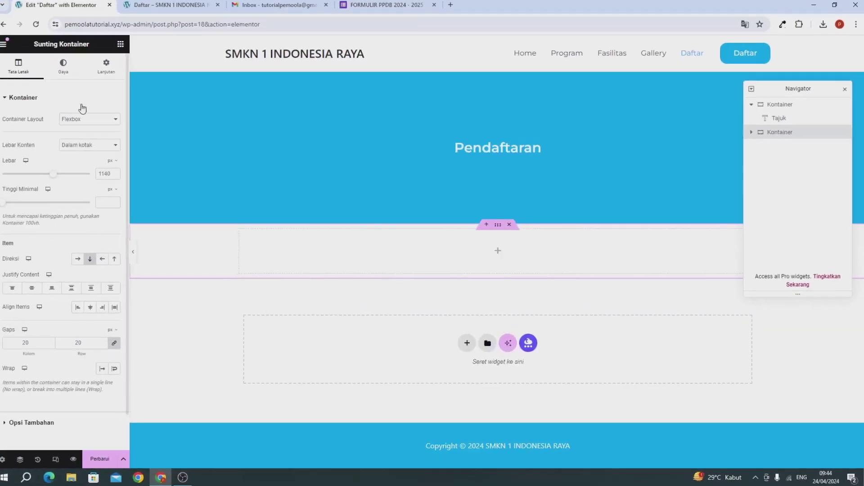
Give the container a 6% top margin and place a Text Editor widget inside it
left_click(105, 77)
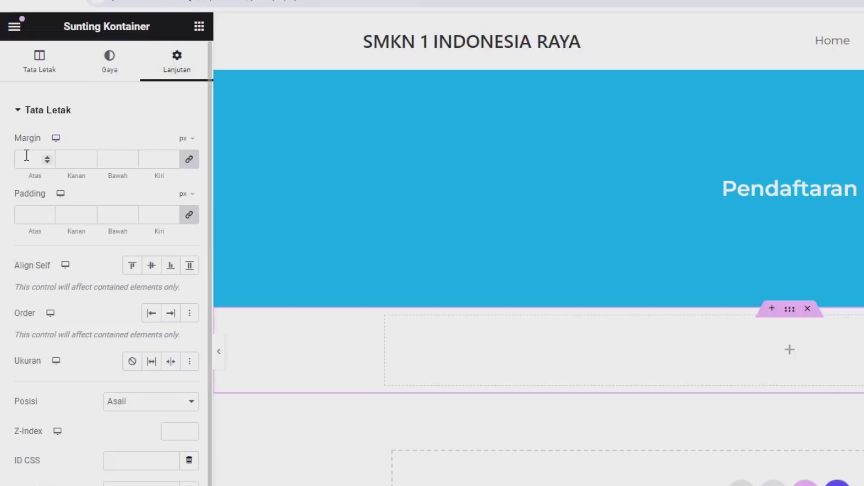
left_click(188, 139)
left_click(181, 161)
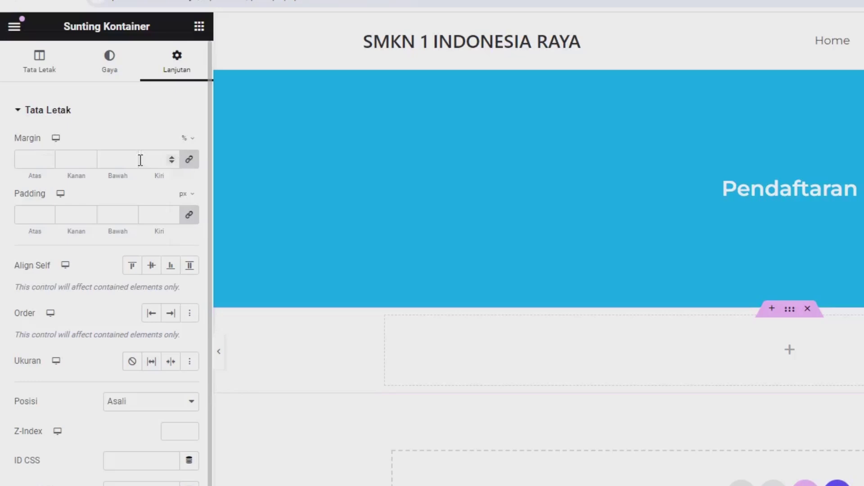
left_click(189, 163)
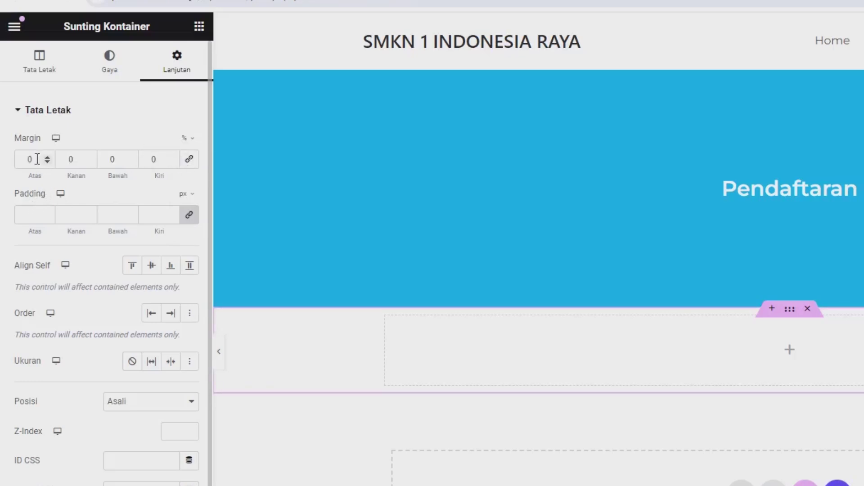
left_click_drag(28, 160, 2, 158)
type("6")
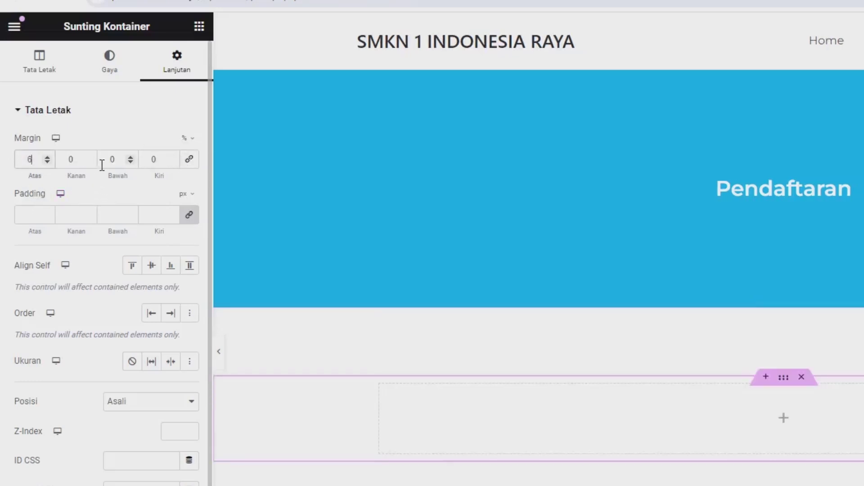
left_click_drag(118, 161, 79, 154)
scroll(87, 203, "down", 5)
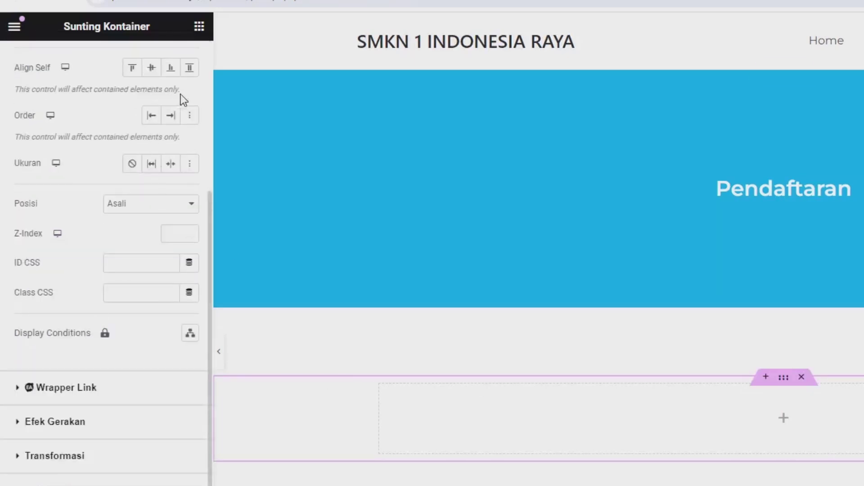
left_click(198, 28)
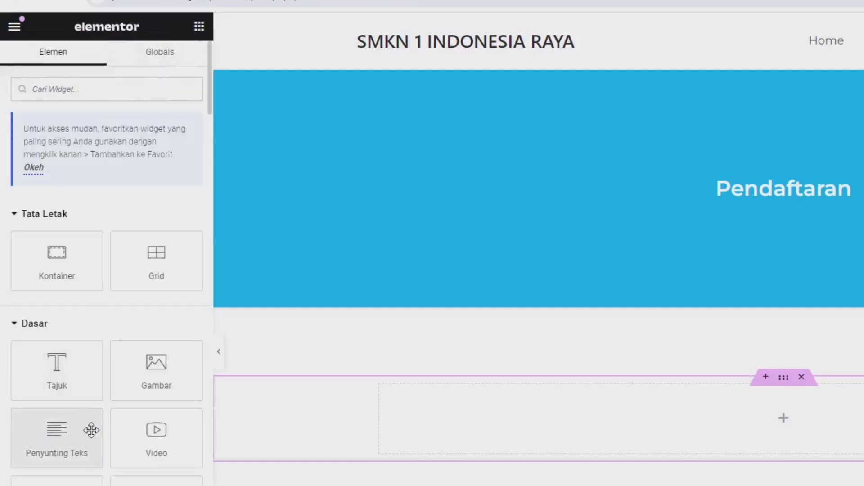
left_click_drag(91, 430, 459, 410)
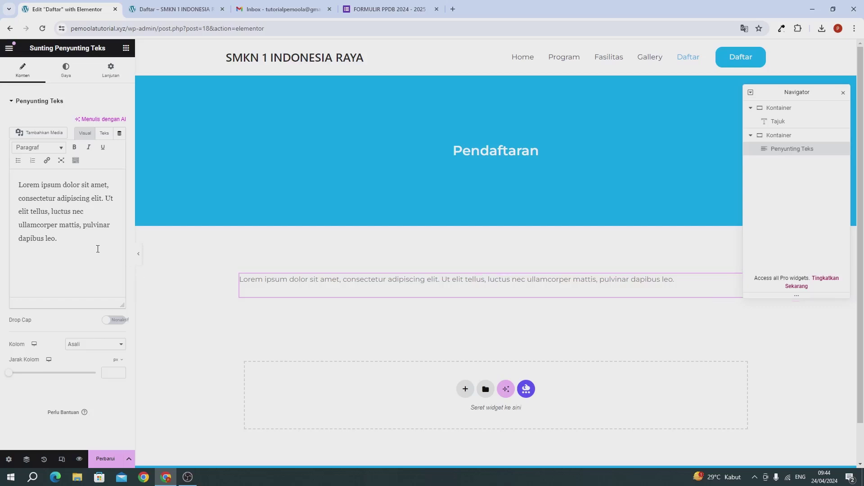
Replace the placeholder text with the line 'Lihat Persayaratan Sebelum Mendaftar'
key("ctrl+a")
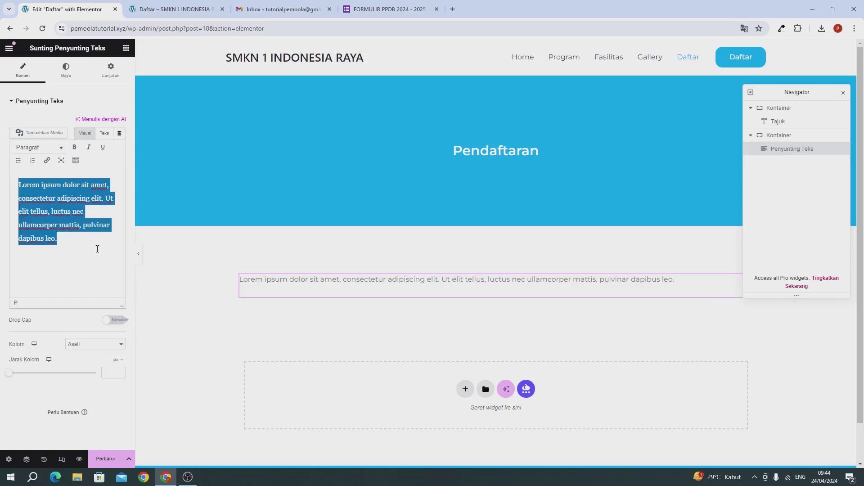
key("BackSpace")
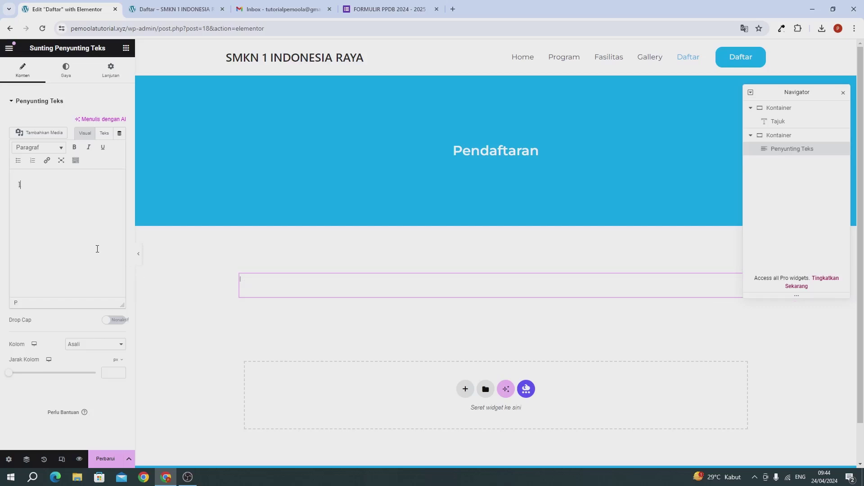
type("Lihat Persayarar")
type("ara")
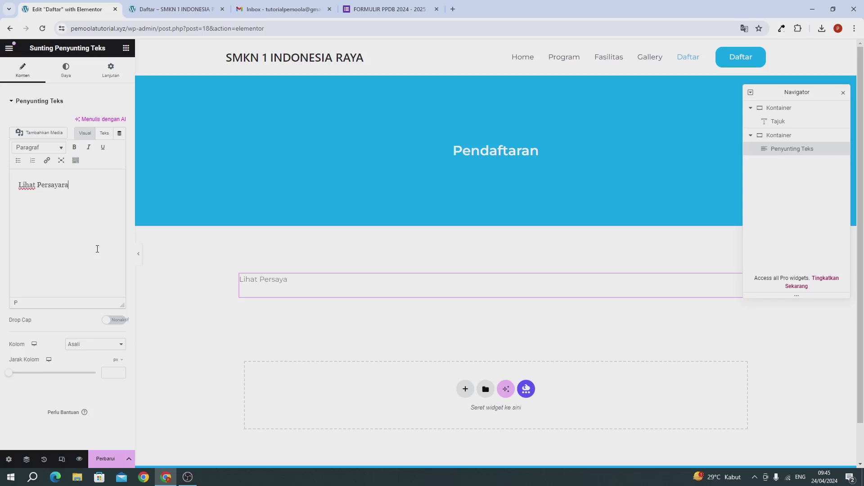
type("tan Sebelu")
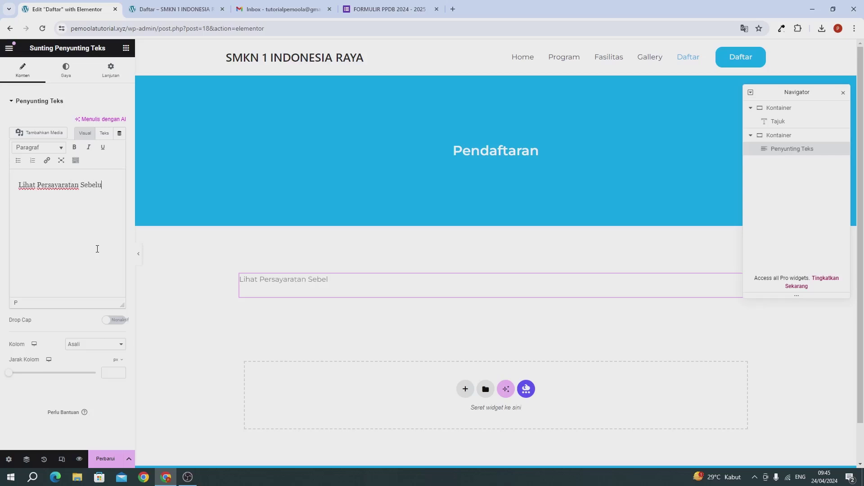
type("m Mendaf")
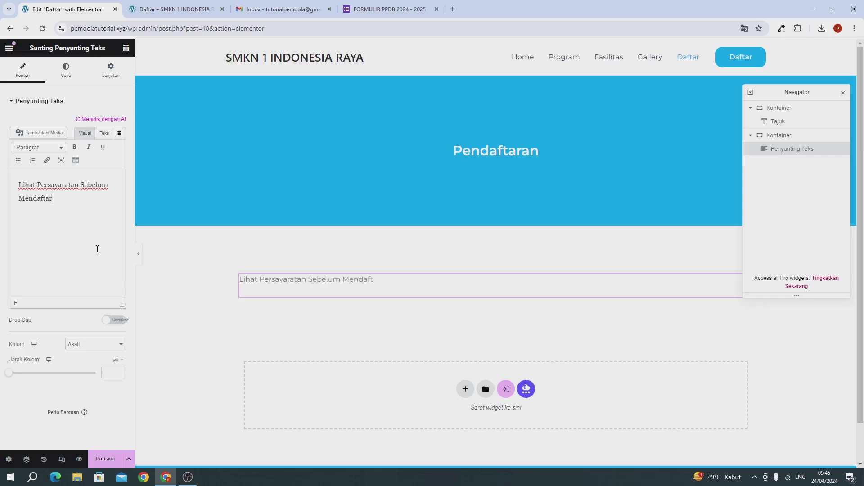
type("tar")
key("Return")
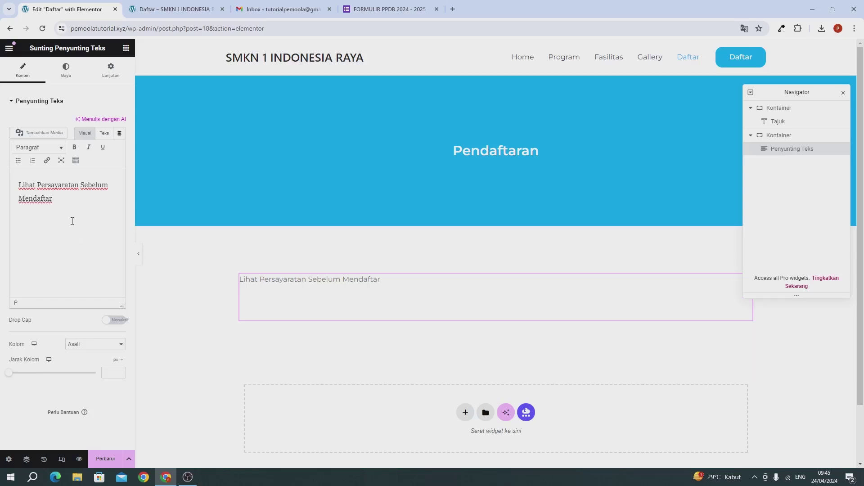
Start a numbered list with item 1 'Login ke email aktif dan klik button di bawah'
left_click(32, 160)
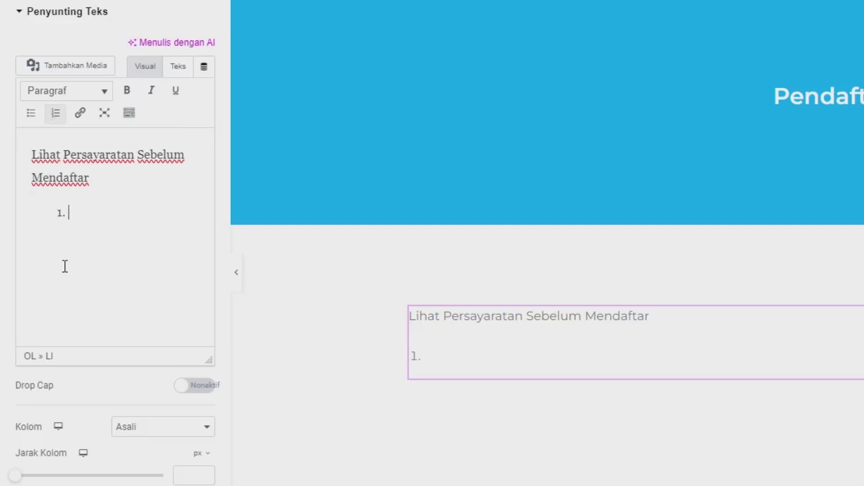
type("Login ")
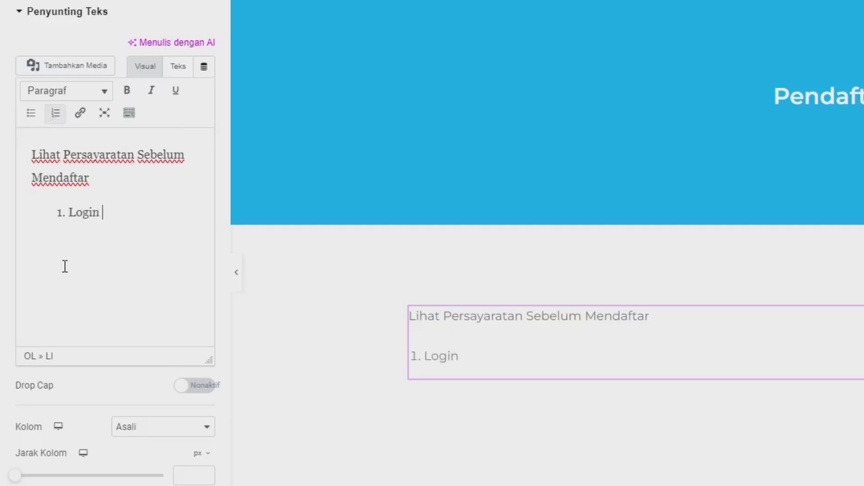
type("ke emaiu")
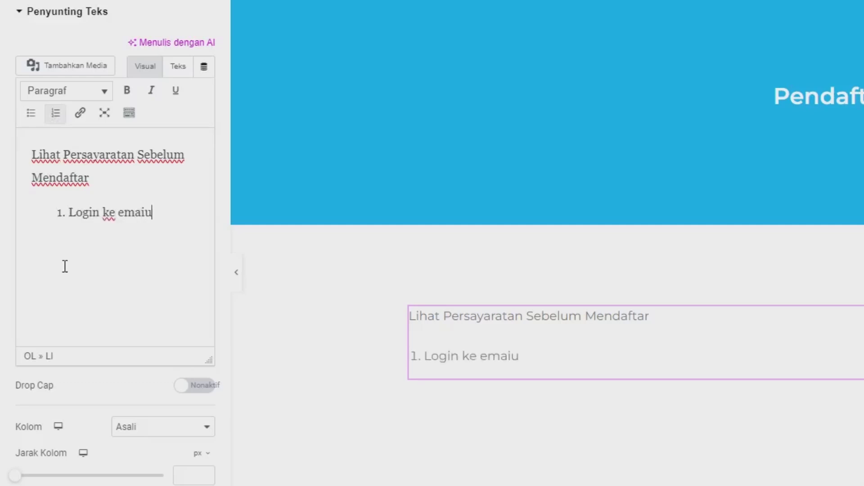
key("BackSpace")
type("l aktif dan")
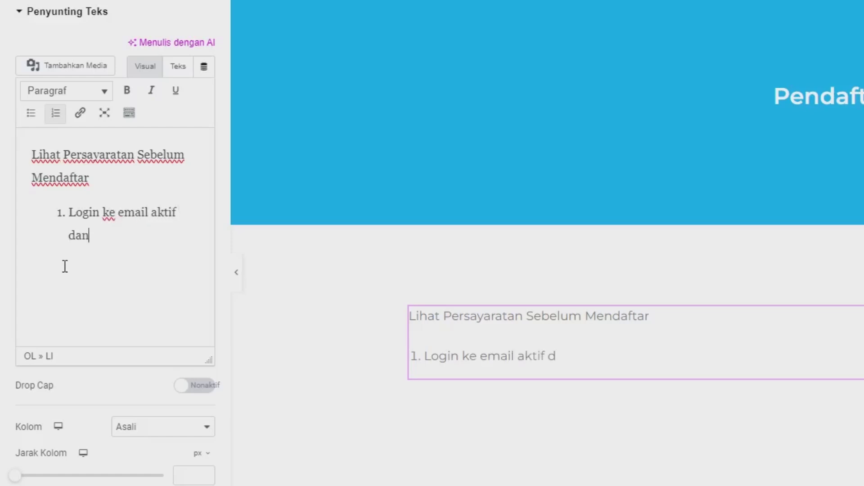
type(" klik b")
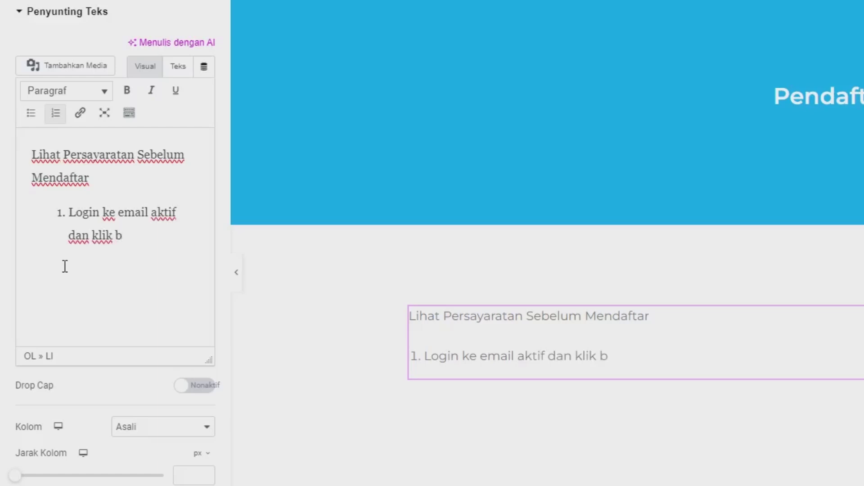
type("utti")
key("BackSpace")
type("on di bawah")
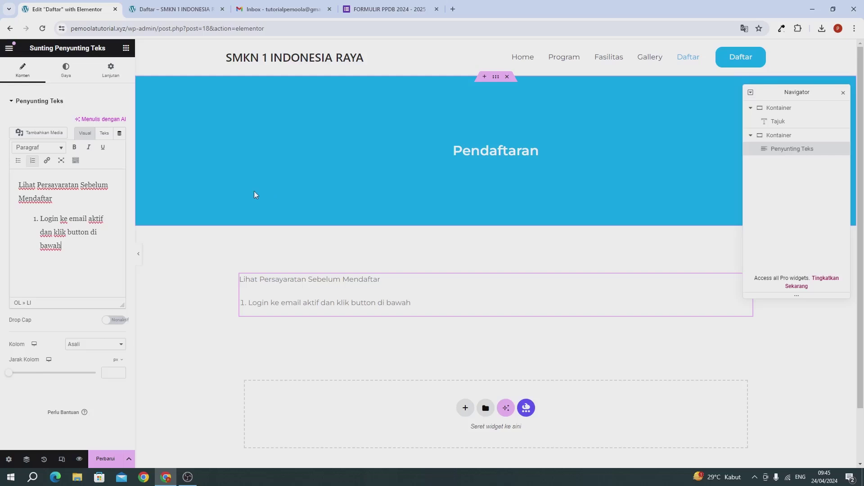
Add list item 2 'isi data sesuai data yang valid' and item 3 about sending the SKHU/ijazah scan as PDF
key("Return")
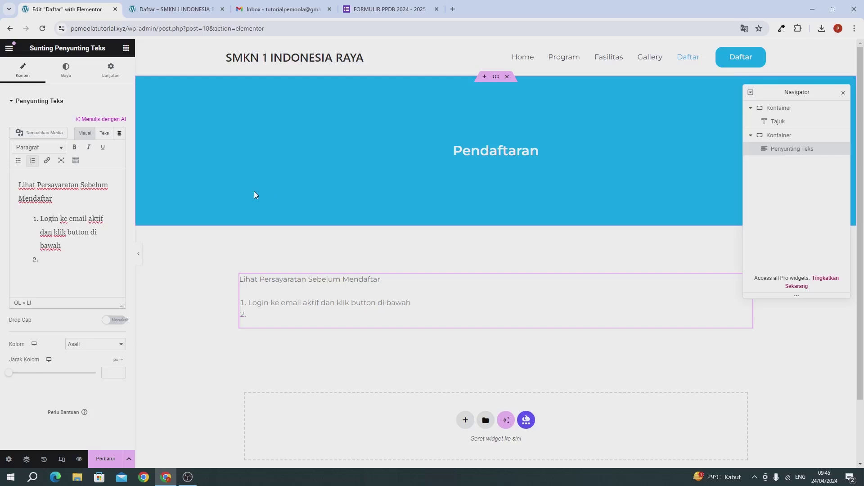
type("isi data sesuai data yan")
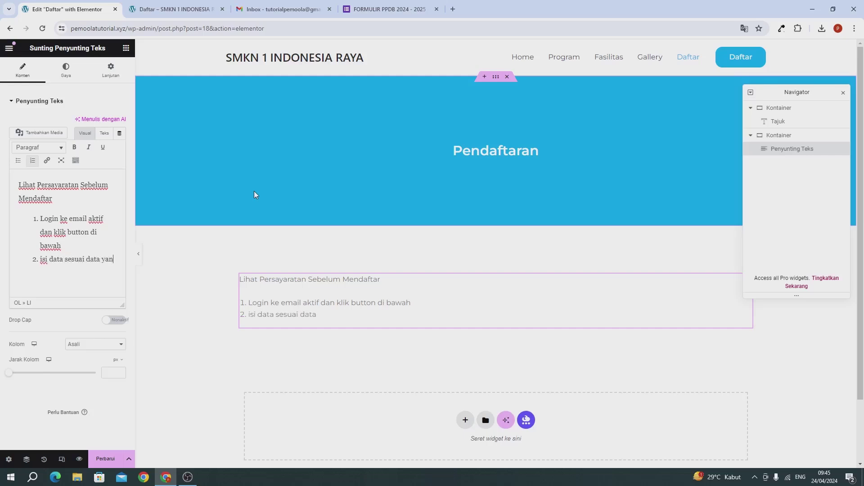
type("g valid")
key("Return")
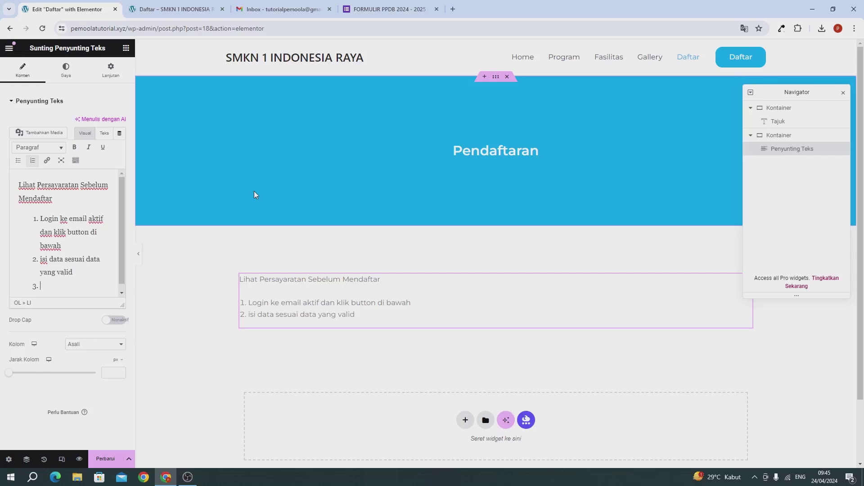
type("pada b")
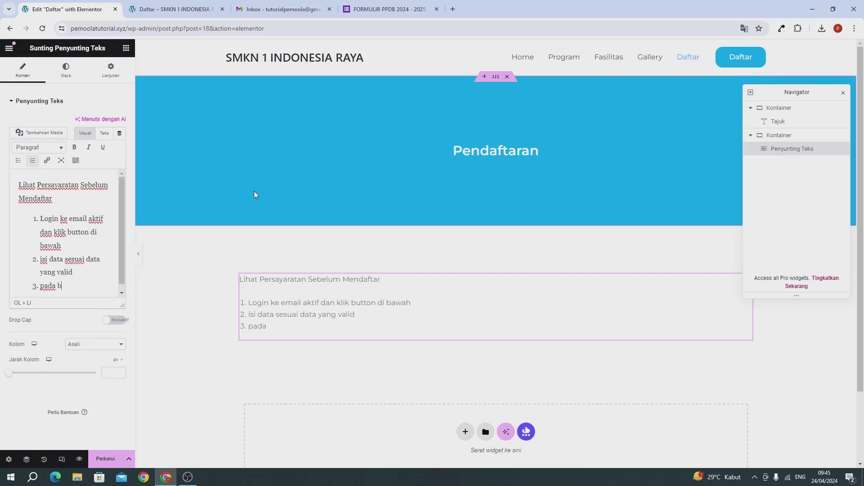
type("agian s")
type("h")
type("ku")
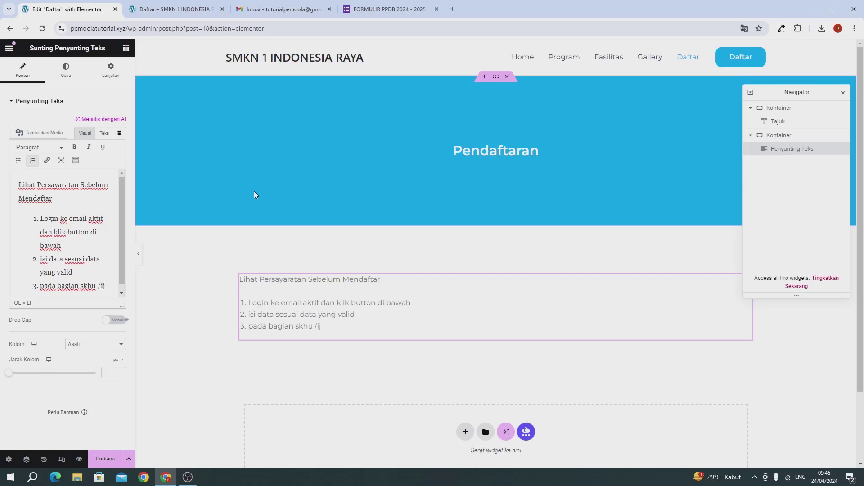
type(" /ijza")
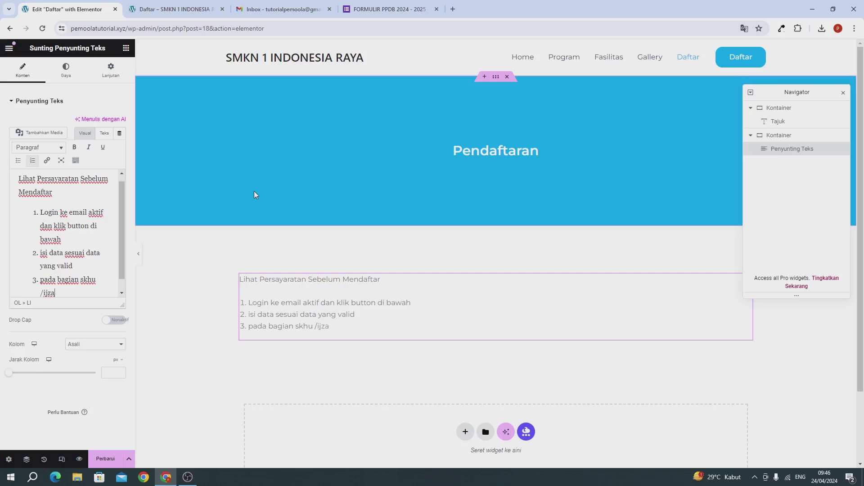
type("h pastika kirim hasil scan")
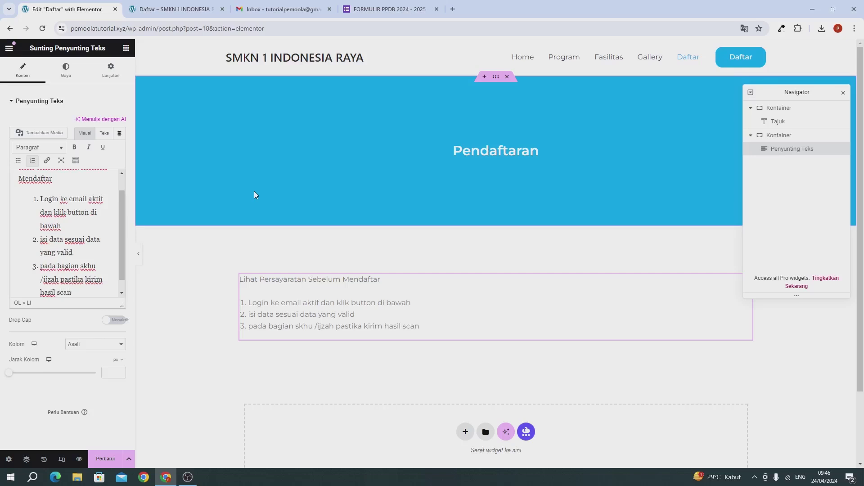
type(" ( dalam bentuk pdf")
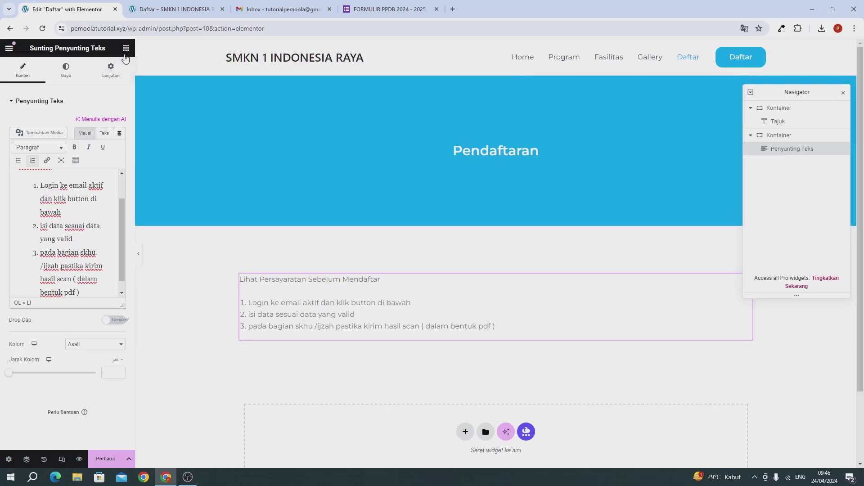
Add a button labelled 'Daftar Sekarang' under the requirements list and clear its '#' link
left_click(125, 55)
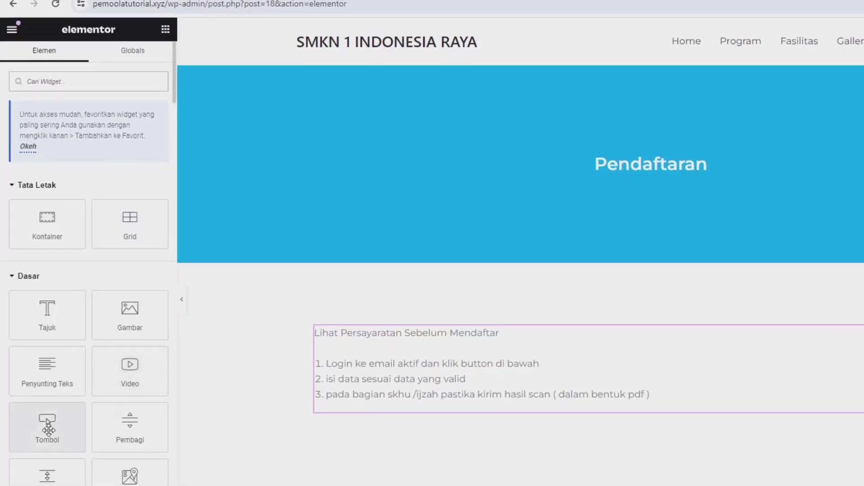
left_click_drag(48, 428, 382, 403)
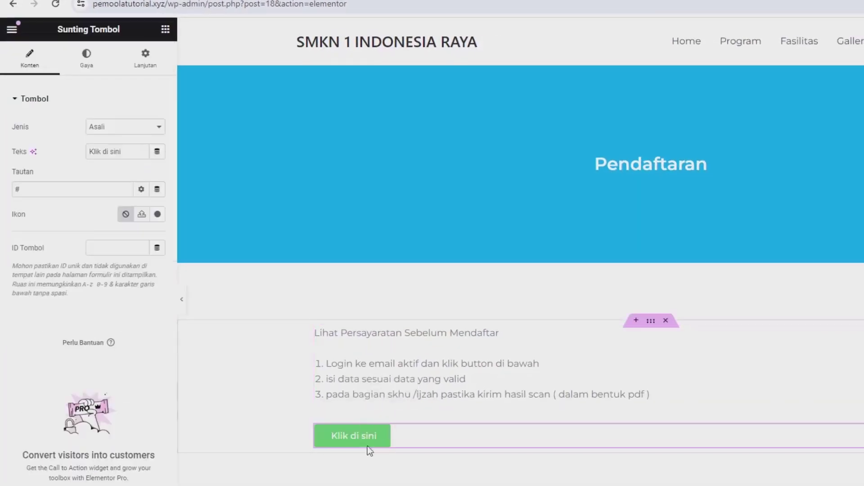
triple_click(126, 152)
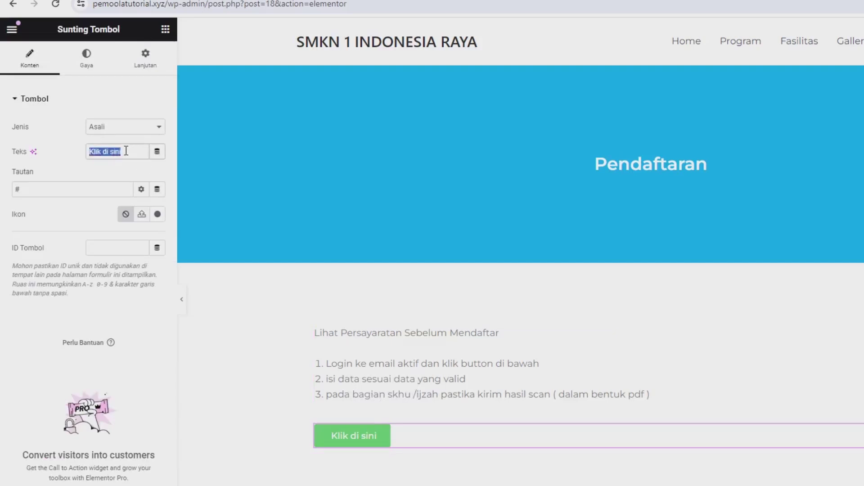
type("Da")
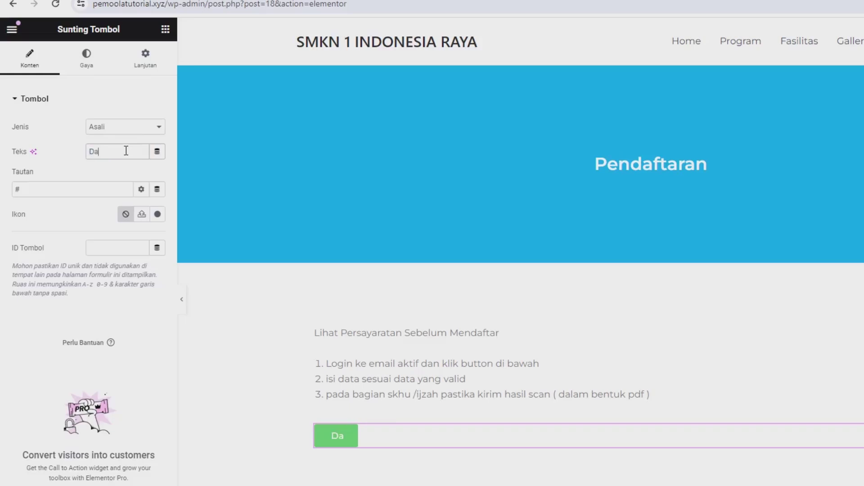
type("ftar sek")
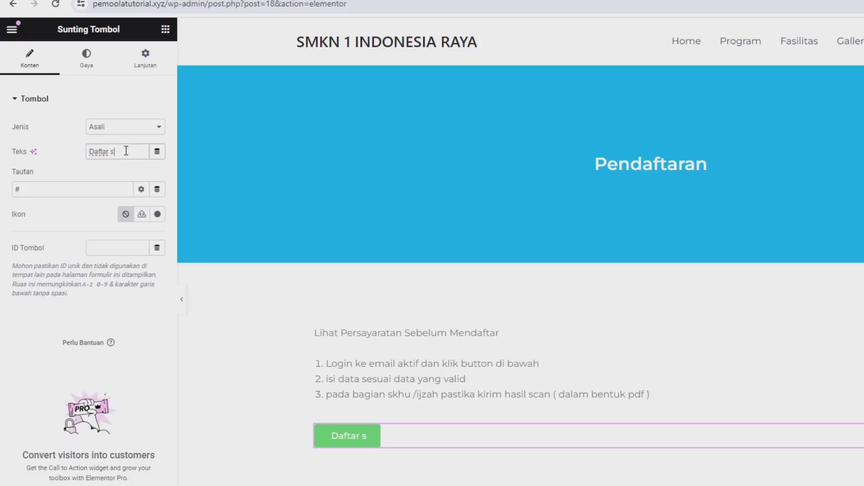
key("BackSpace")
key("BackSpace")
key("BackSpace")
key("BackSpace")
type("S")
key("BackSpace")
type("Sekarang")
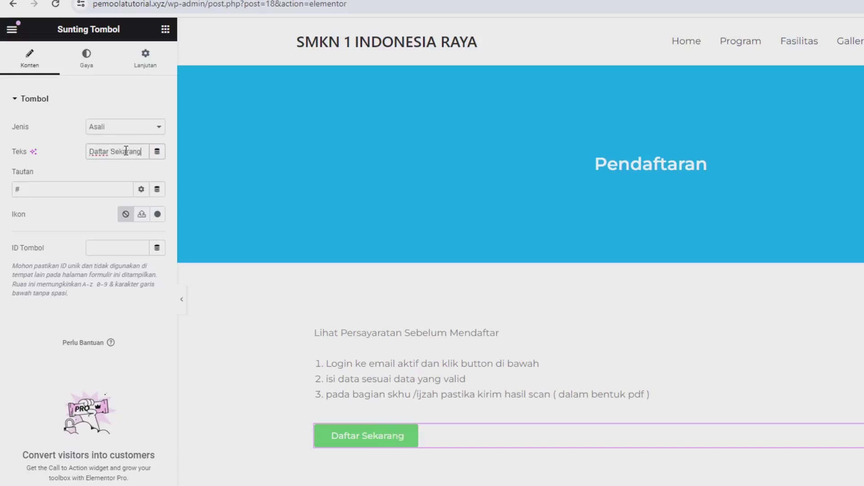
left_click(82, 193)
key("BackSpace")
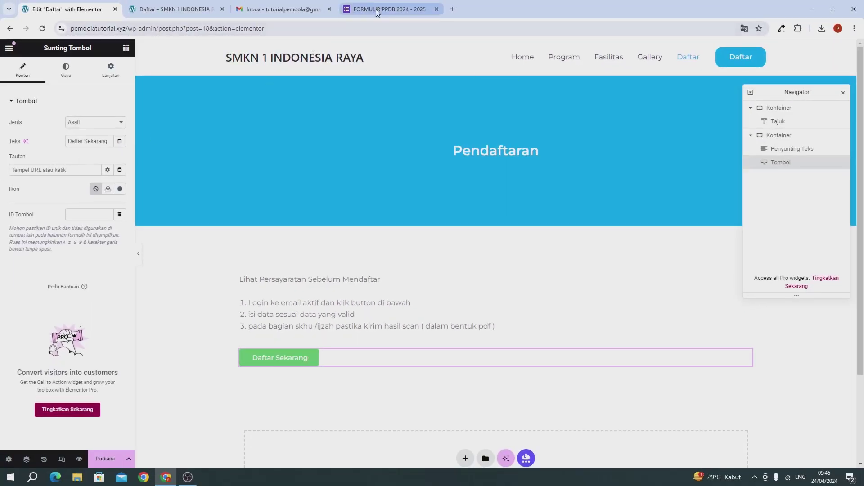
Copy the PPDB form's shortened forms.gle share link from the Send dialog
left_click(377, 10)
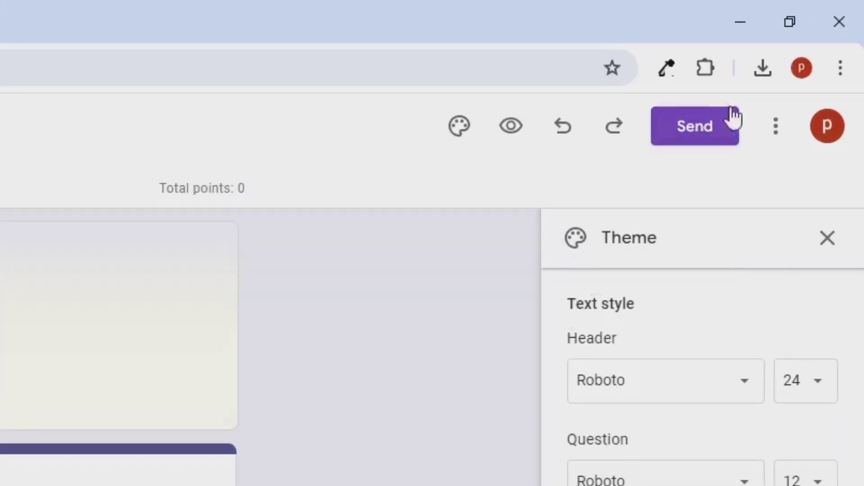
left_click(708, 131)
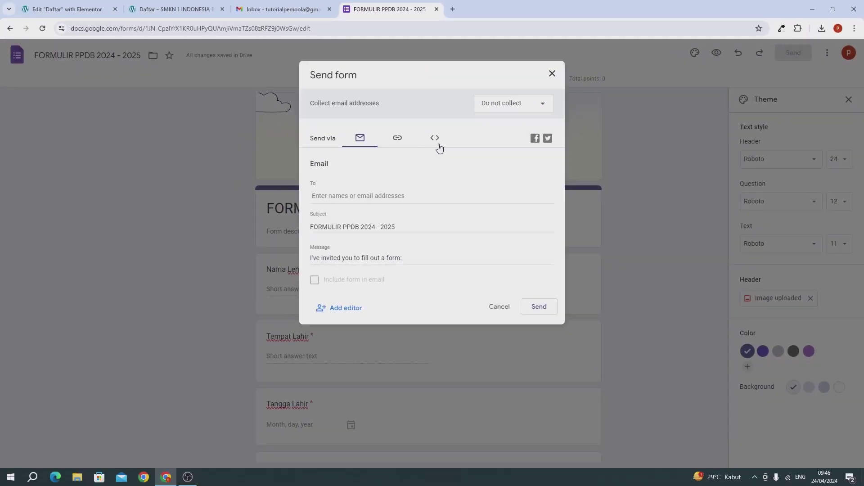
left_click(398, 139)
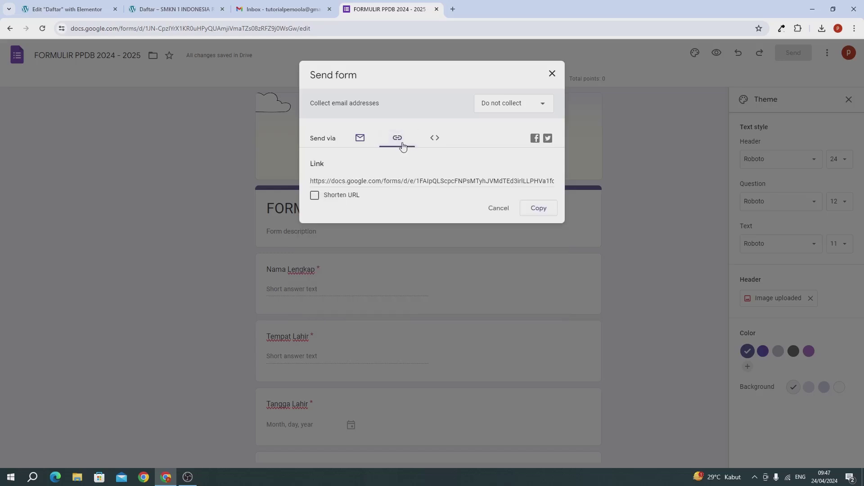
left_click(345, 196)
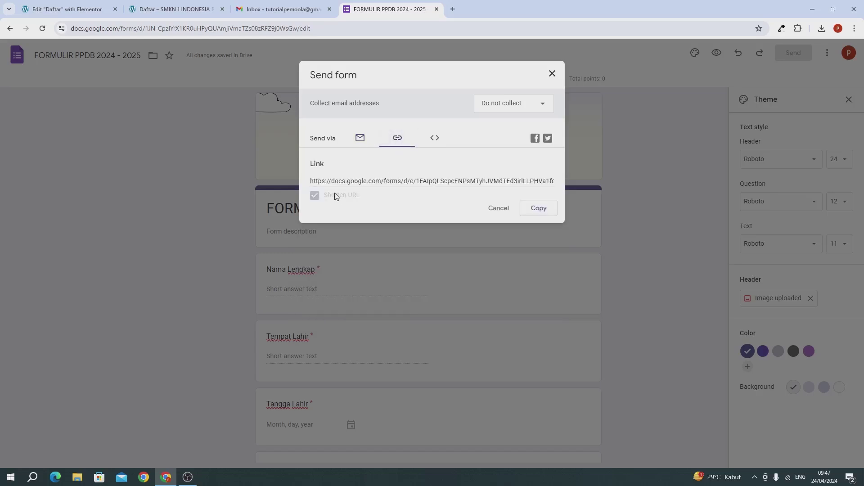
left_click(528, 208)
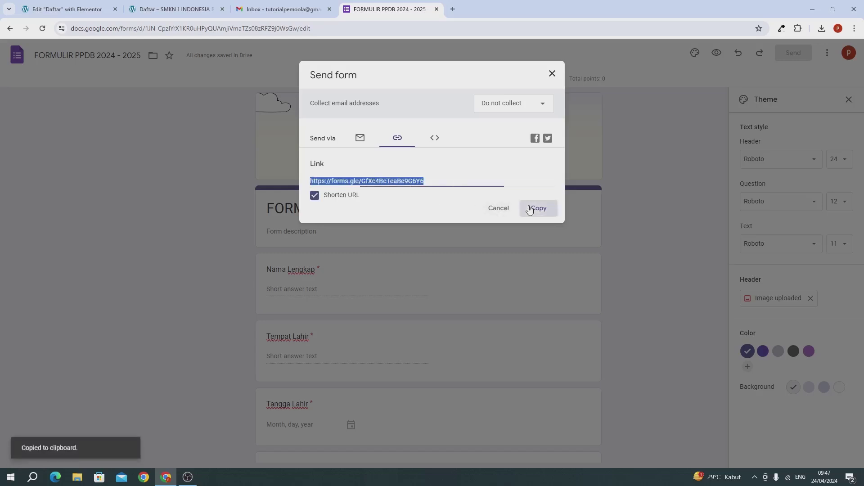
Paste the copied form link into the Daftar Sekarang button's link field
left_click(77, 12)
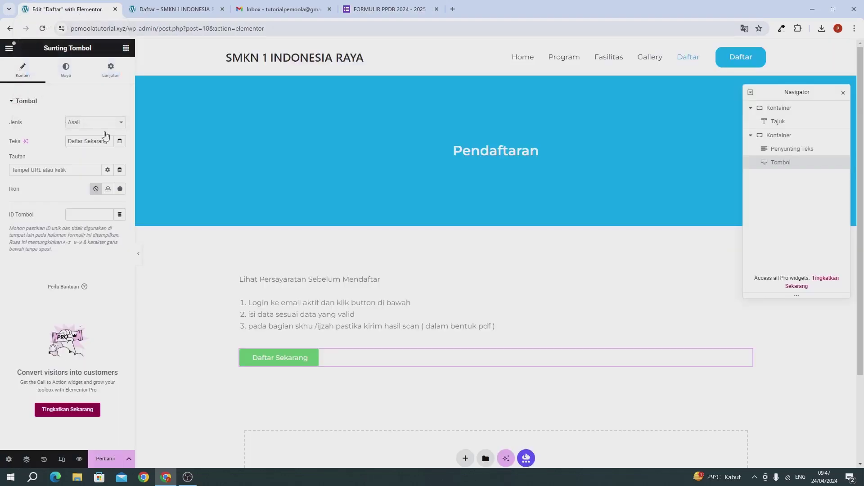
left_click(53, 169)
key("ctrl+v")
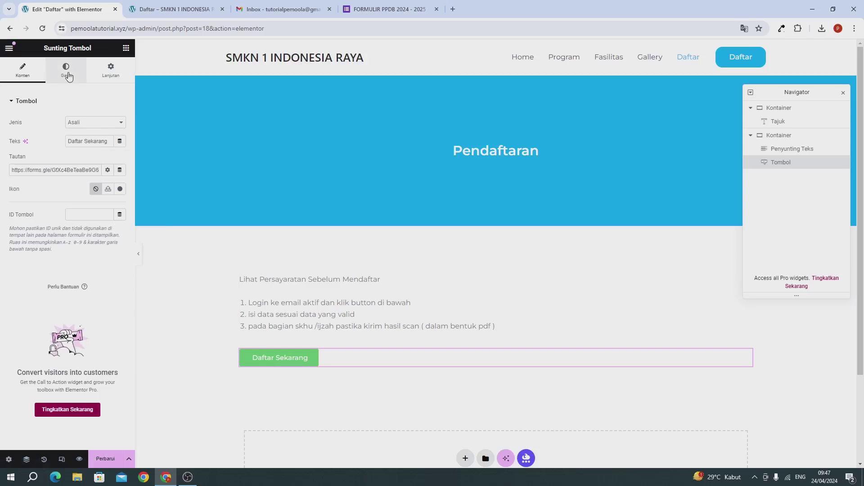
Style the button with the header's blue background and 15 px corner radius, then save the page
left_click(67, 72)
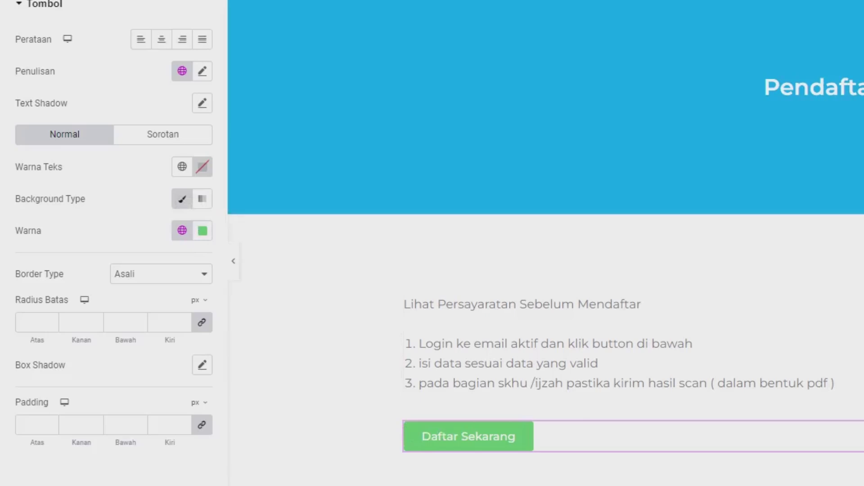
left_click(266, 189)
left_click(100, 201)
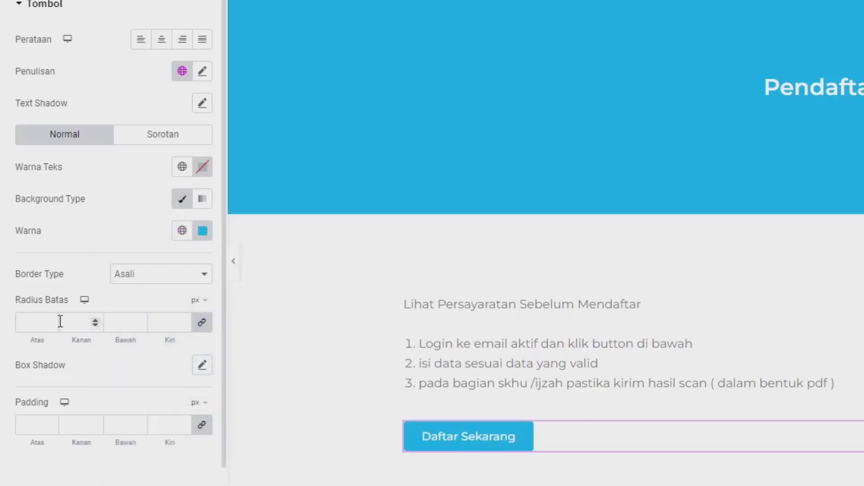
left_click(30, 319)
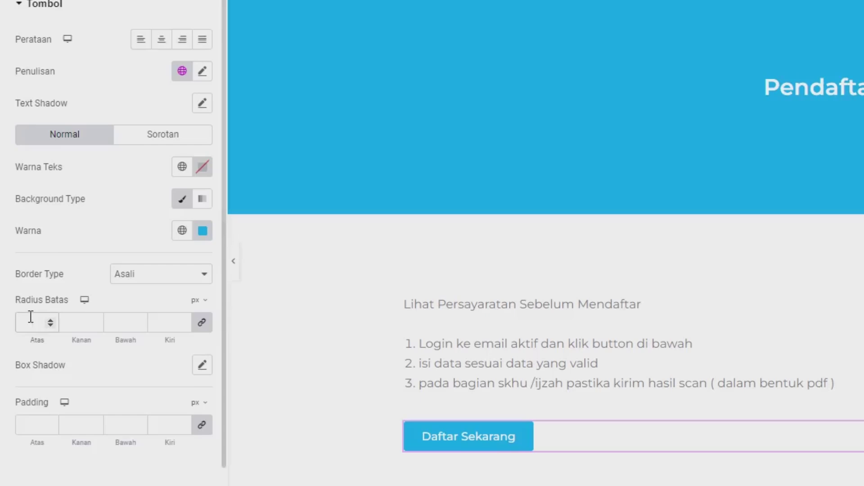
type("15")
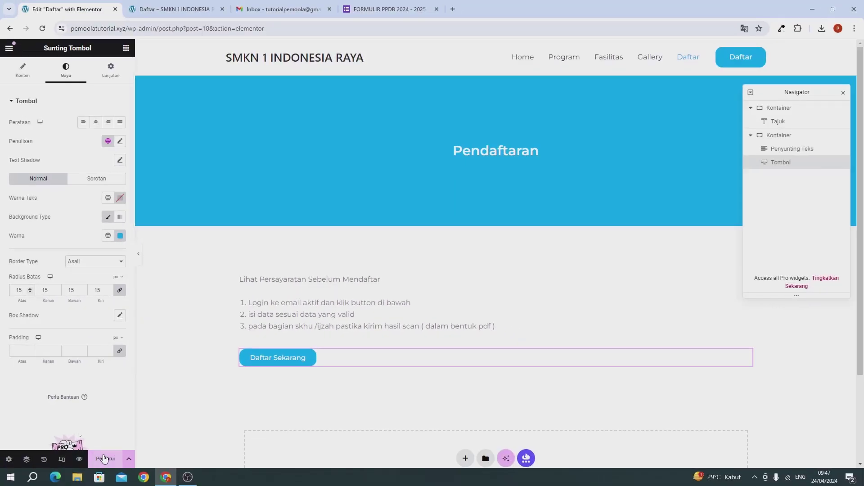
left_click(104, 458)
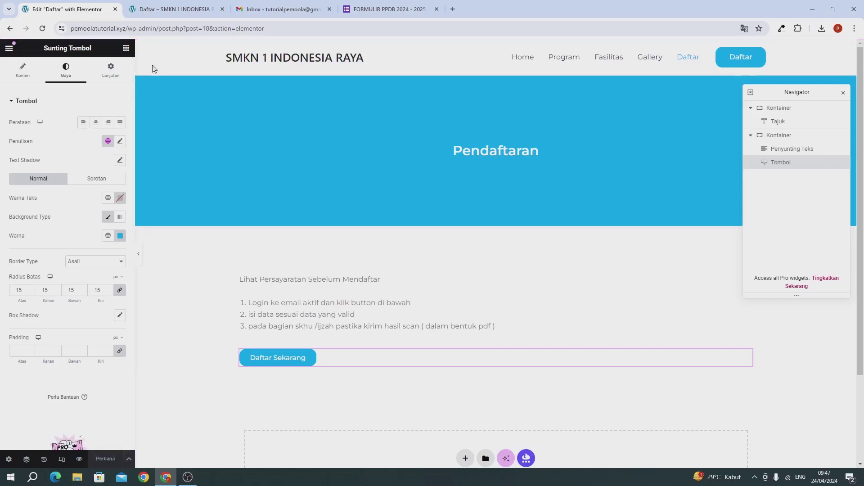
Reload the live Daftar page and confirm Daftar Sekarang opens the PPDB form
left_click(173, 9)
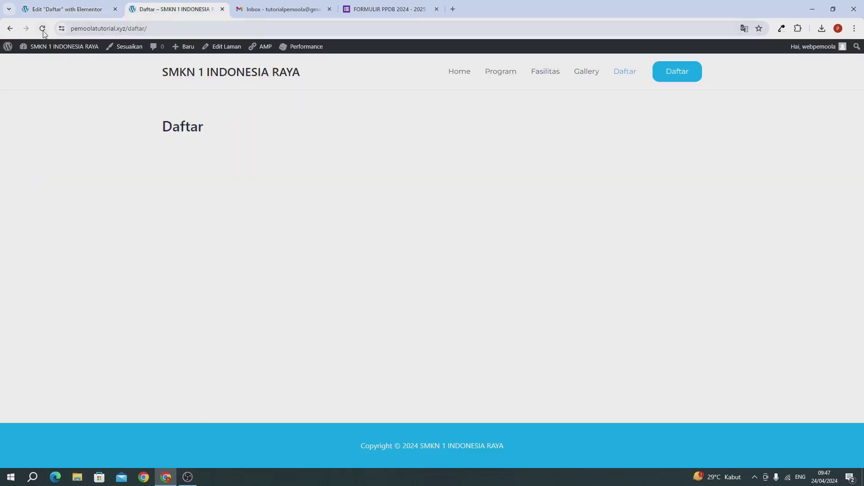
left_click(42, 28)
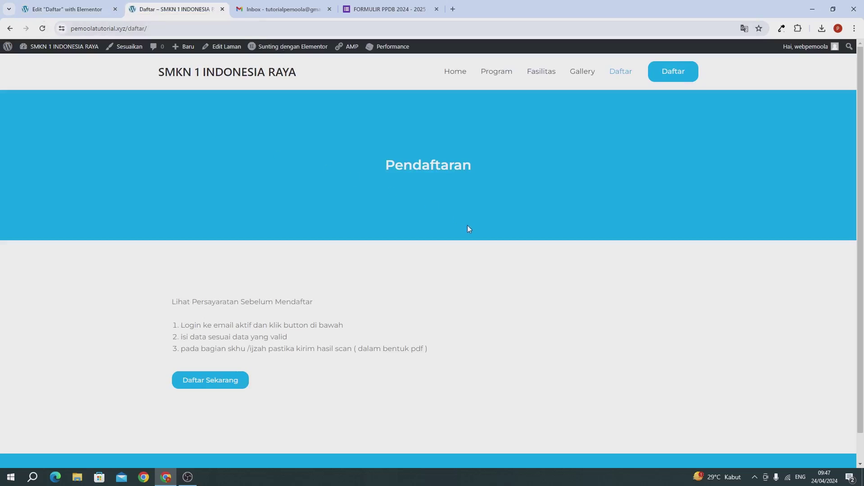
left_click(198, 382)
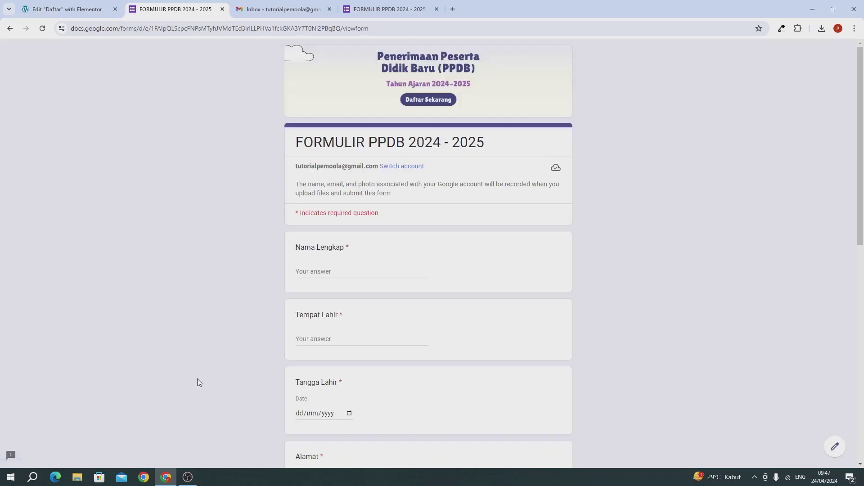
scroll(488, 245, "down", 5)
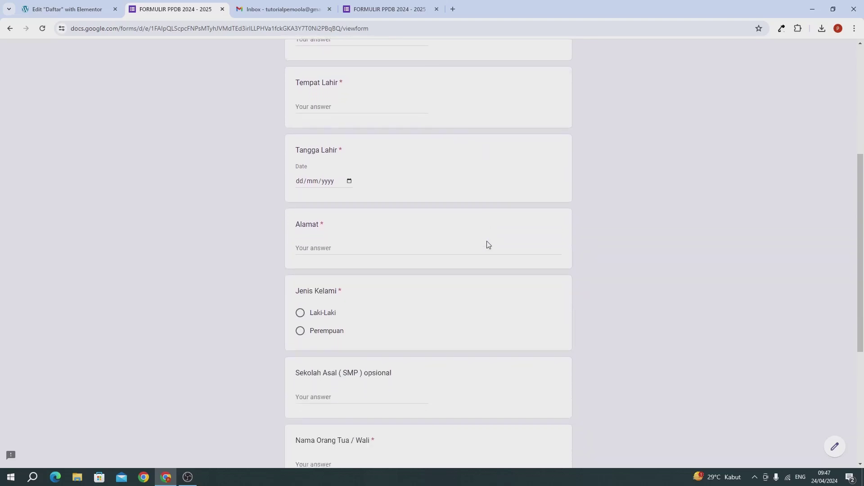
scroll(488, 245, "down", 5)
scroll(300, 143, "up", 8)
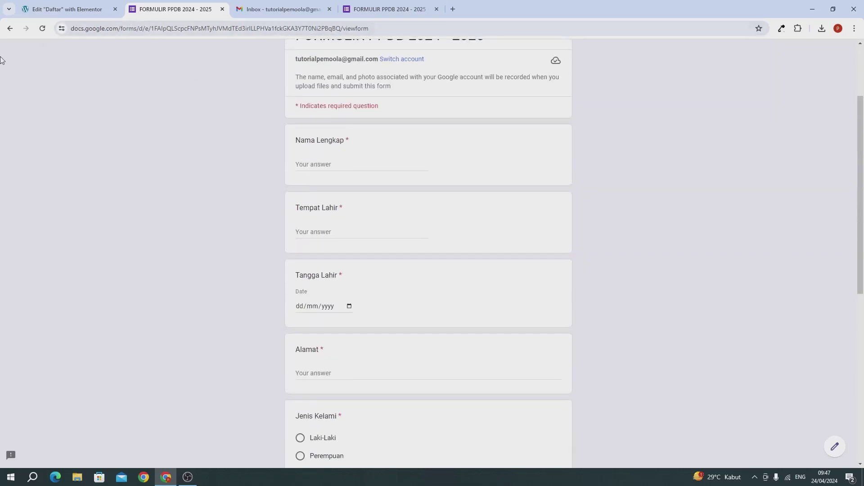
Go back to the Daftar page, then return to the form editor and close the Send form dialog
left_click(9, 28)
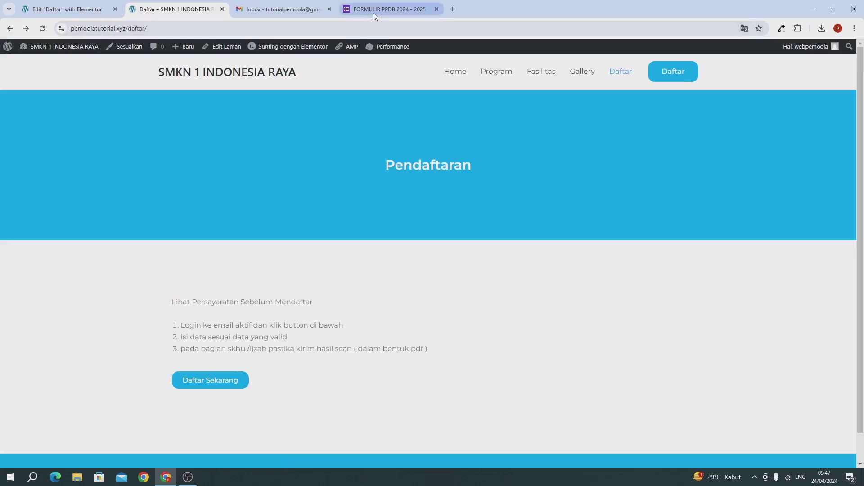
left_click(373, 13)
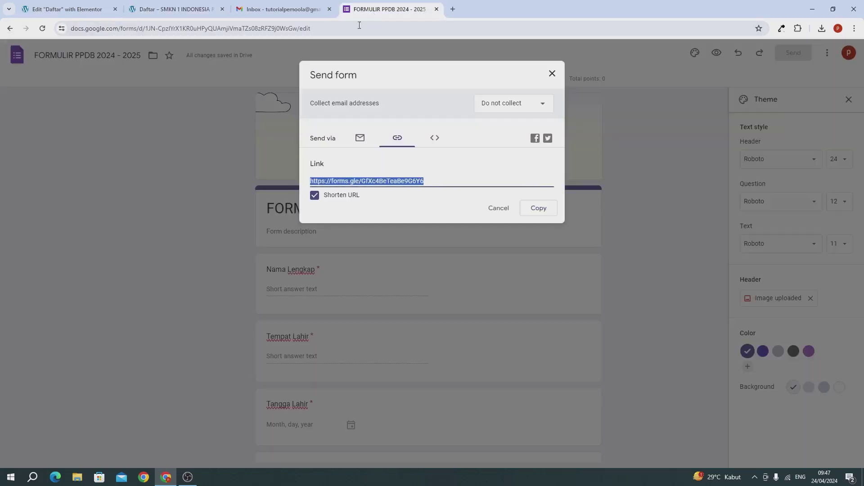
left_click(550, 75)
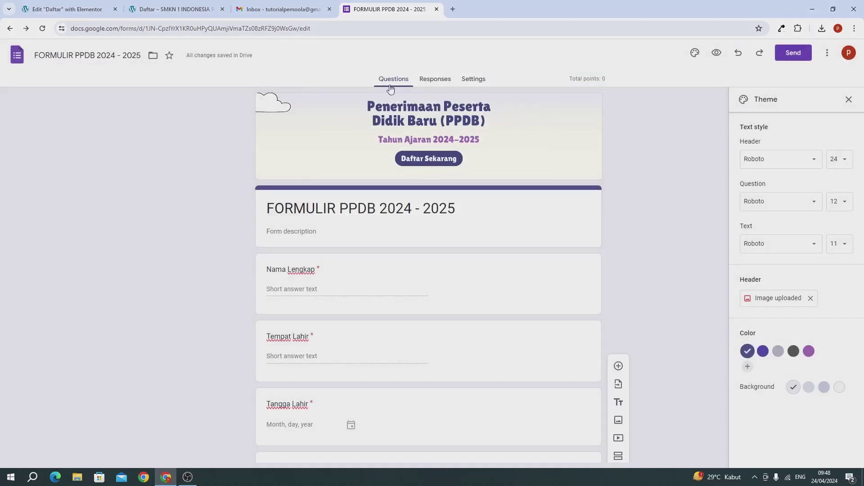
Restrict the Upload Scan (Ijazah / SKHU) SMP question to accept only PDF files
scroll(388, 358, "down", 13)
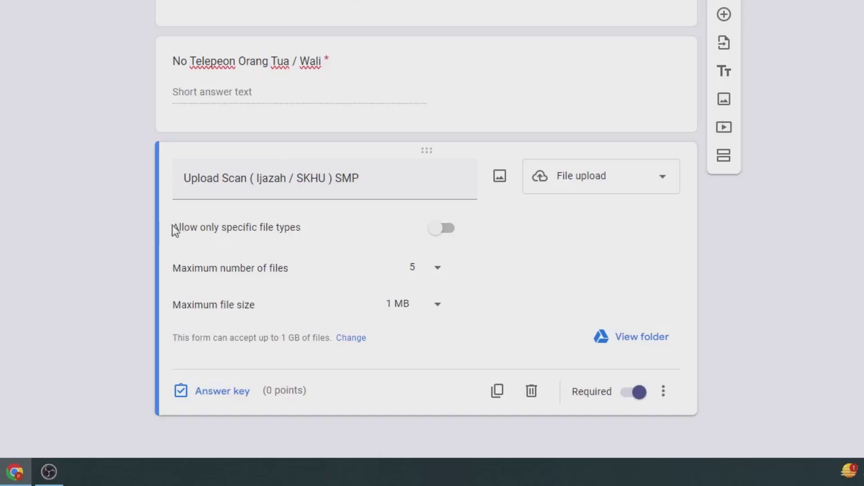
left_click_drag(175, 230, 341, 240)
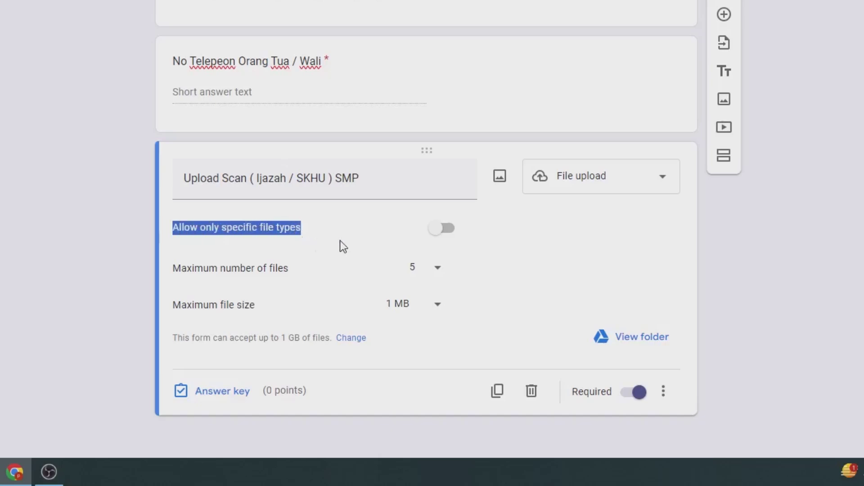
left_click(446, 230)
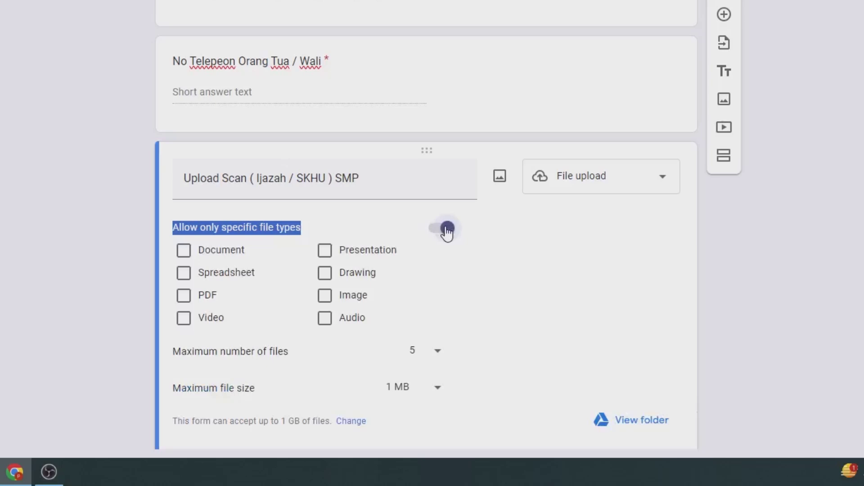
left_click(184, 295)
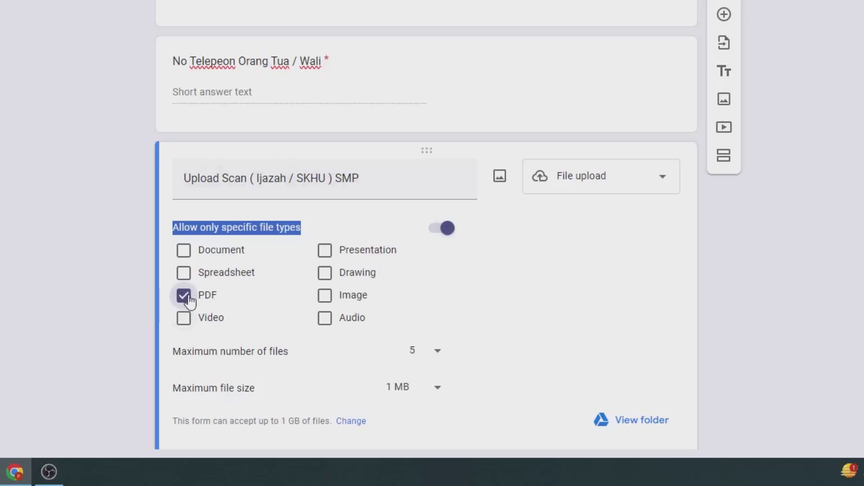
left_click(805, 238)
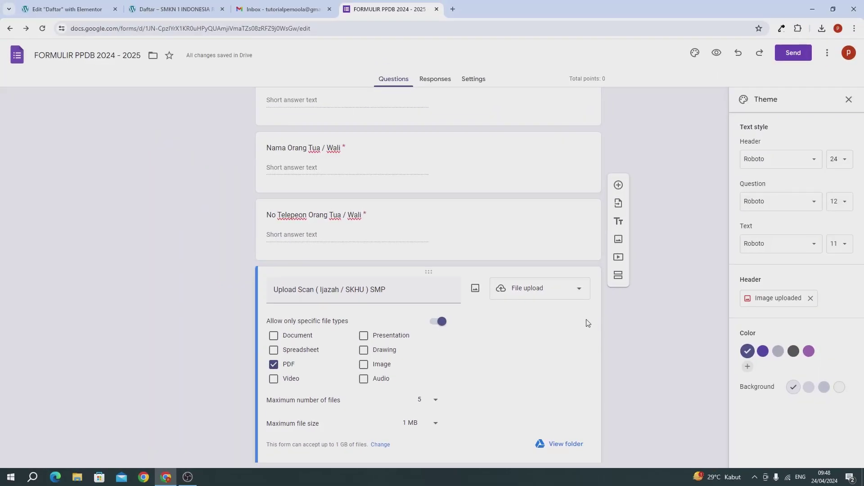
scroll(479, 268, "up", 15)
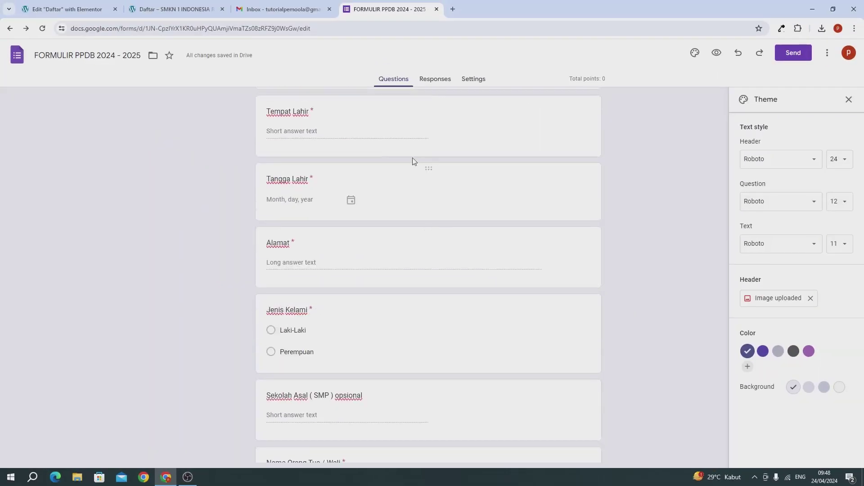
scroll(325, 188, "up", 1)
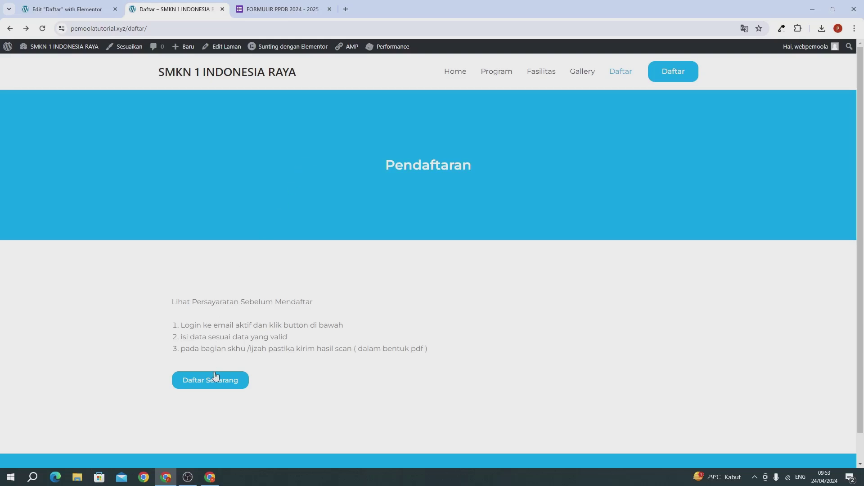
In the other Chrome window, open the PPDB form through the live page's Daftar Sekarang button
left_click(210, 476)
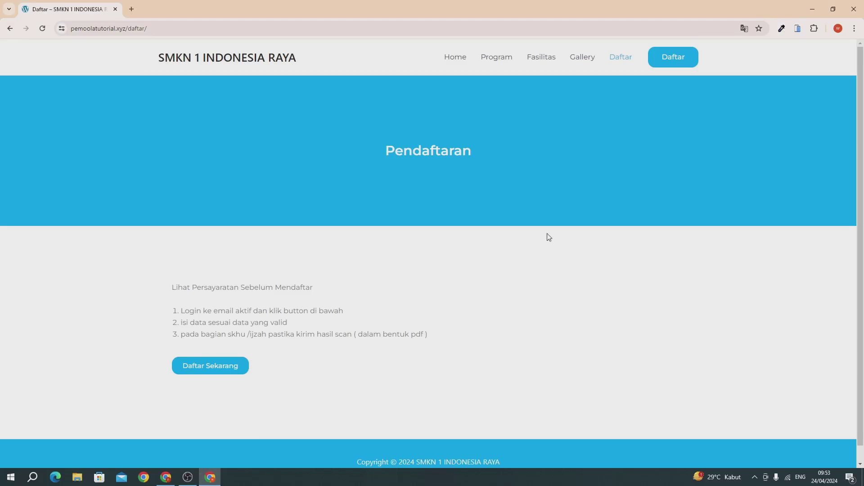
left_click(194, 370)
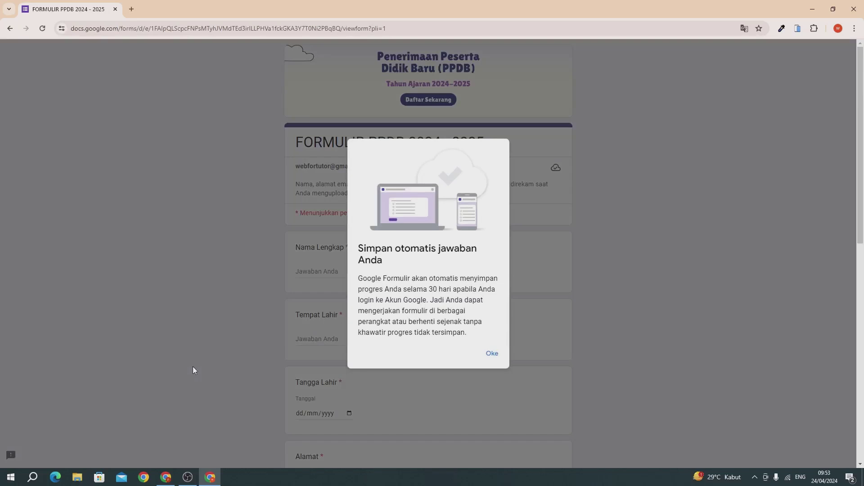
Dismiss the autosave notice, then enter the applicant's full name and Tempat Lahir Jakarta Pusat
left_click(492, 353)
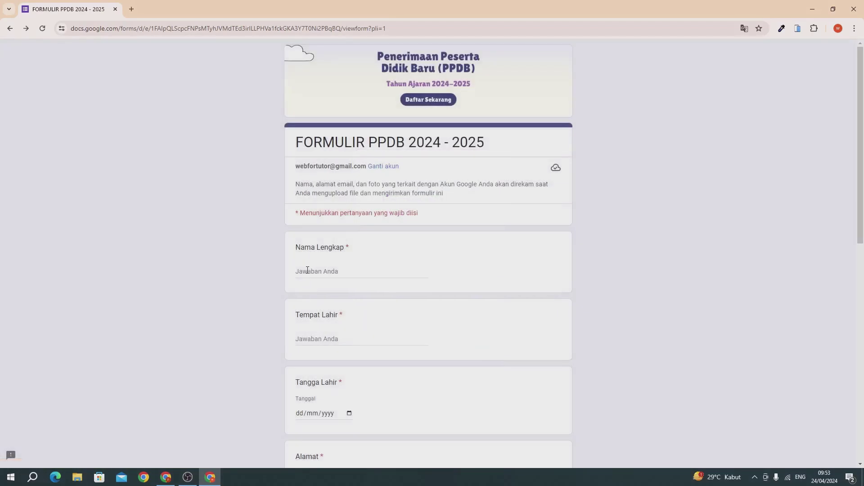
left_click(307, 270)
type("Pemoola CS")
scroll(307, 282, "down", 3)
left_click(314, 204)
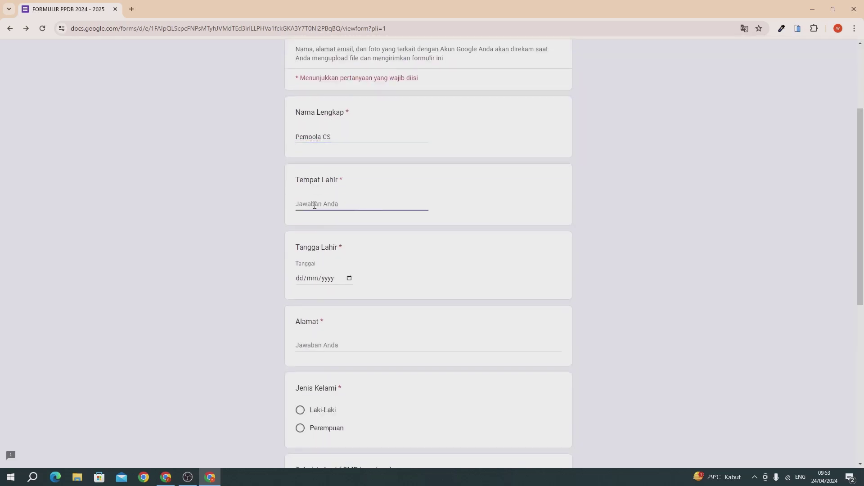
type("JAKARTA")
key("BackSpace")
key("BackSpace")
key("BackSpace")
type("ak")
Set Tanggal Lahir to 25 February 2015 using the date picker
left_click(330, 280)
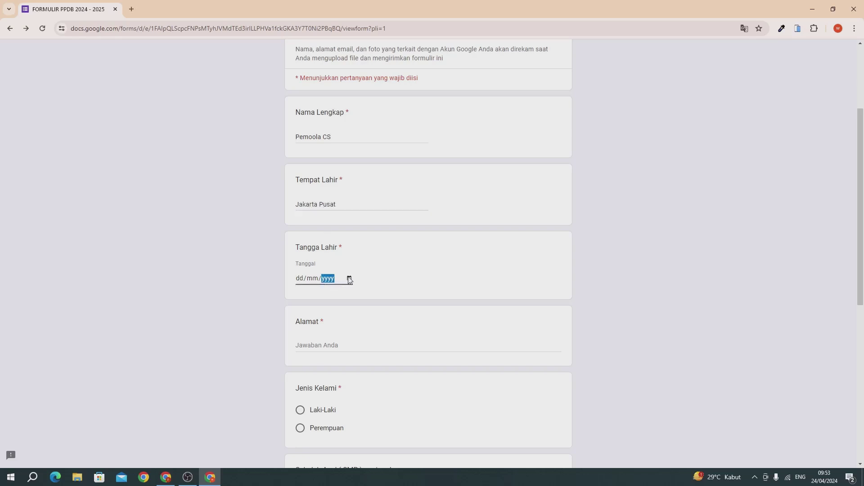
left_click(349, 280)
left_click(332, 295)
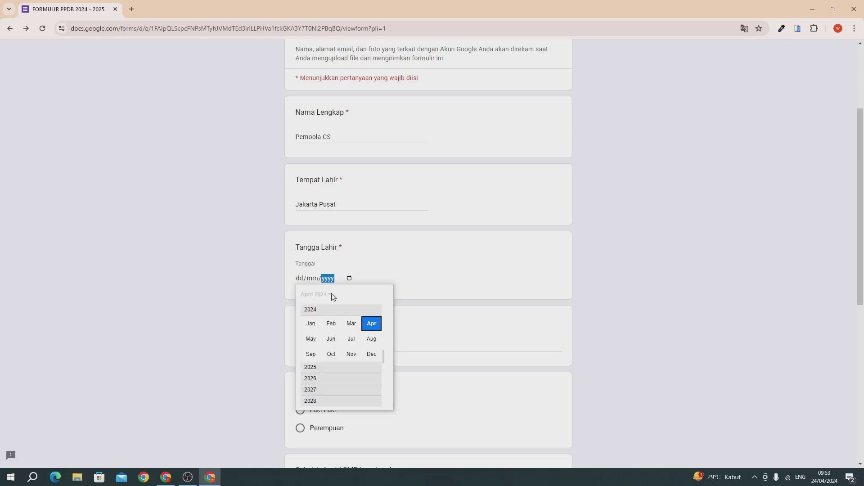
scroll(321, 388, "down", 1)
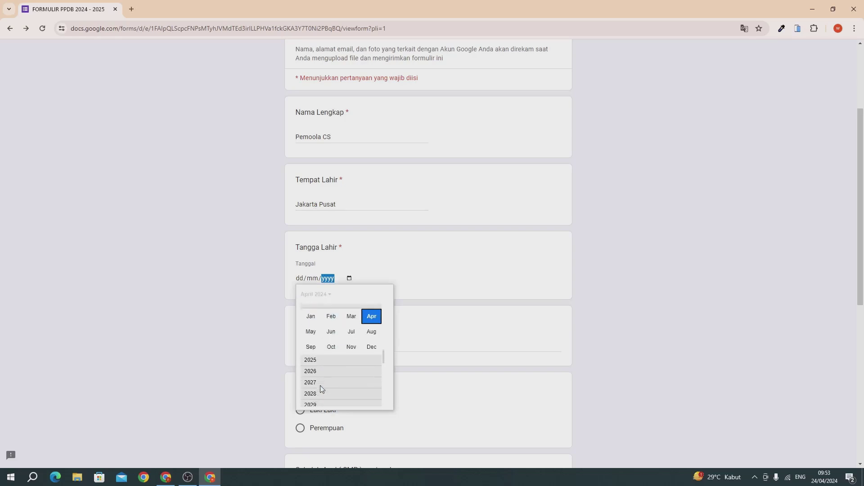
scroll(320, 385, "up", 3)
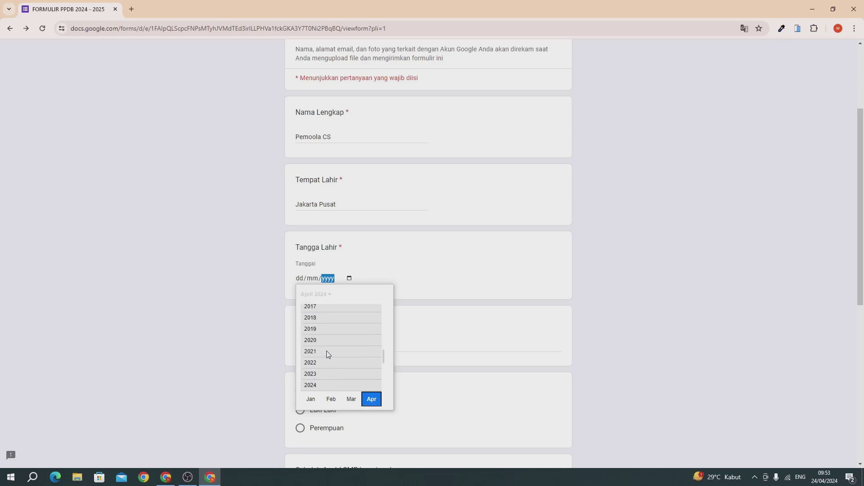
scroll(327, 354, "up", 5)
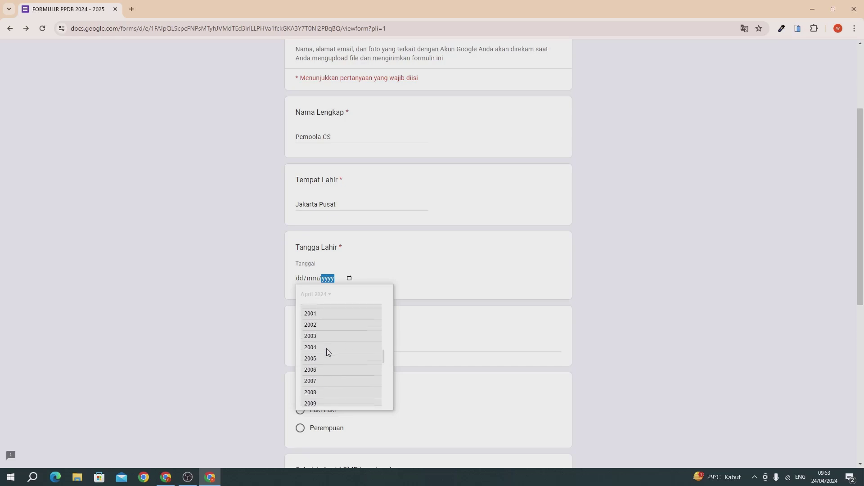
scroll(326, 352, "up", 1)
scroll(321, 386, "down", 1)
scroll(326, 380, "down", 3)
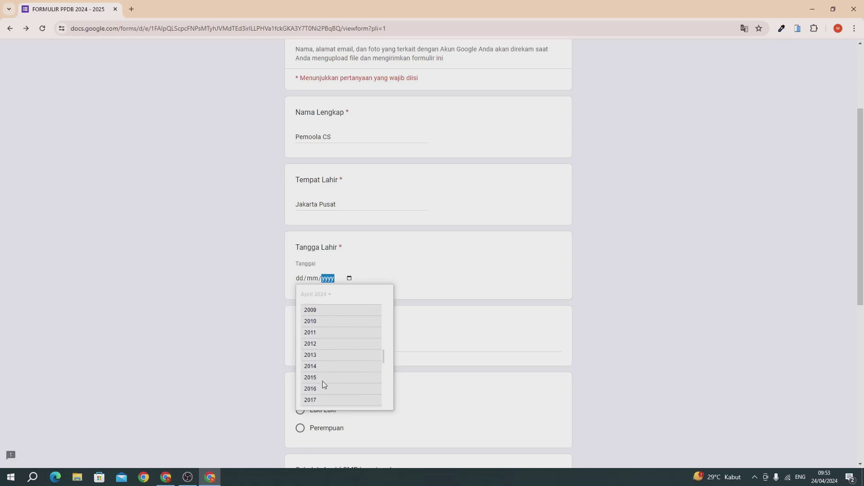
left_click(322, 382)
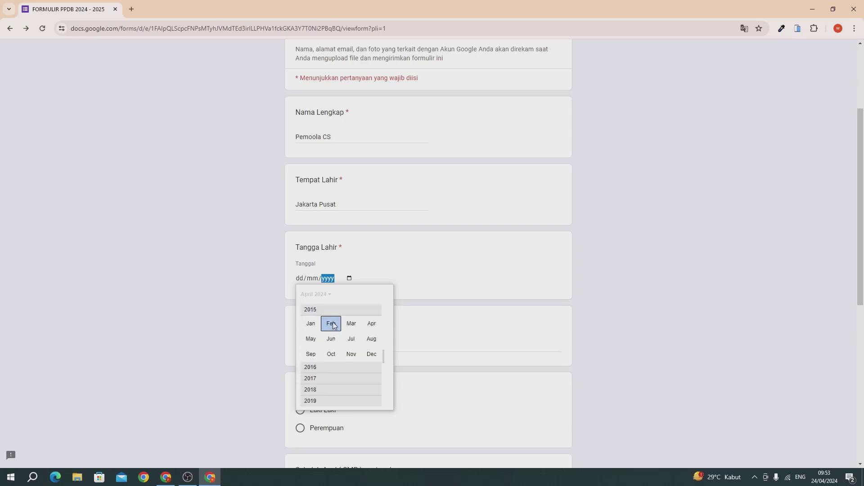
left_click(332, 323)
left_click(332, 373)
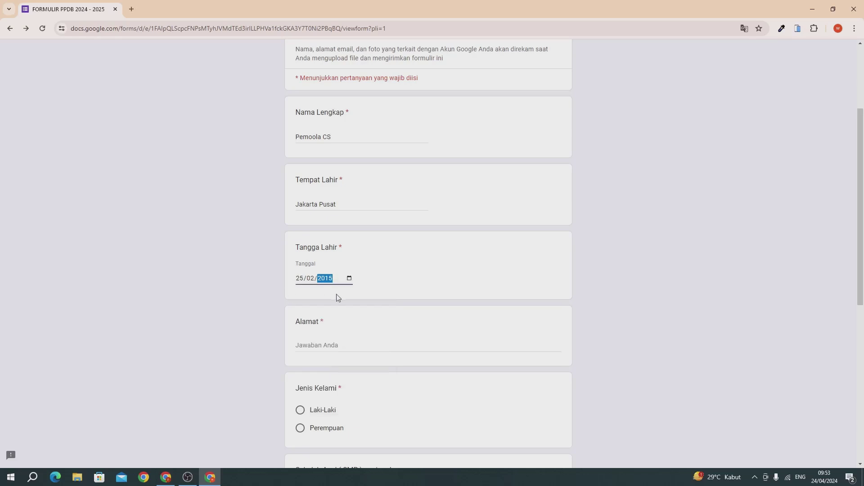
Fill in Alamat 'Jakata Selatan', gender Laki-Laki and Sekolah Asal SMPN 1 Indonesia Raya
left_click(319, 344)
type("J")
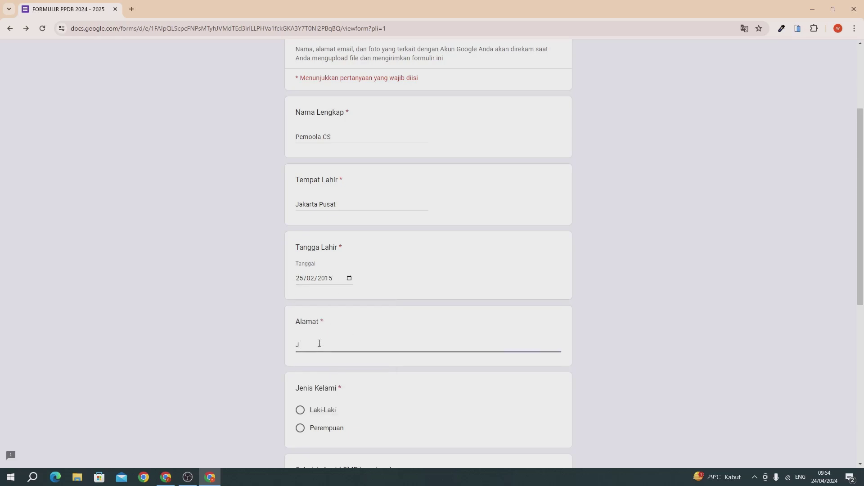
type("akata Selatan")
scroll(319, 343, "down", 3)
left_click(301, 276)
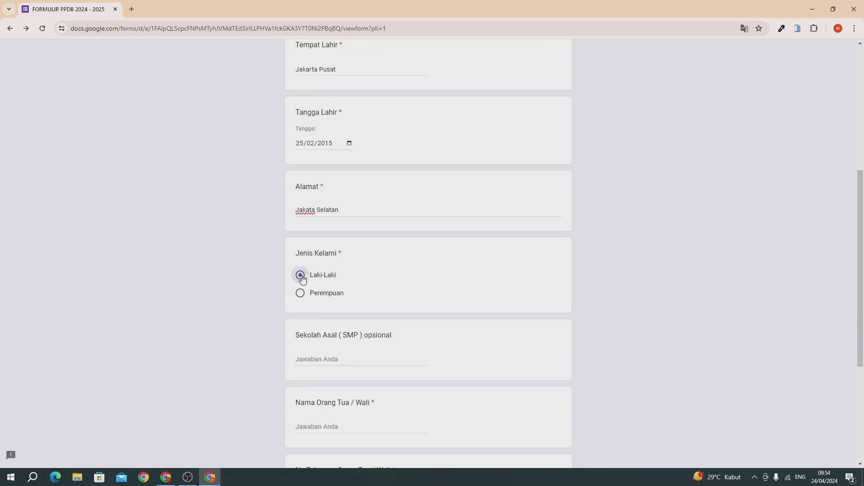
left_click(346, 358)
type("SMPN")
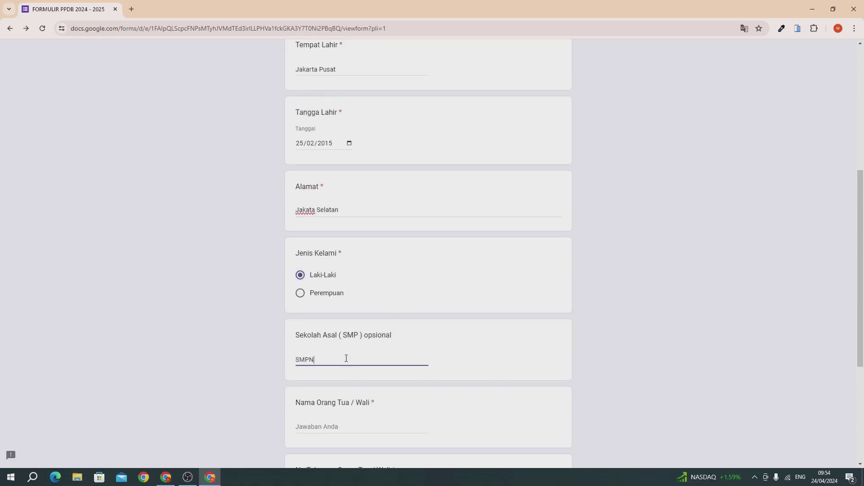
type(" 1 Indonesia Raya")
scroll(346, 358, "down", 2)
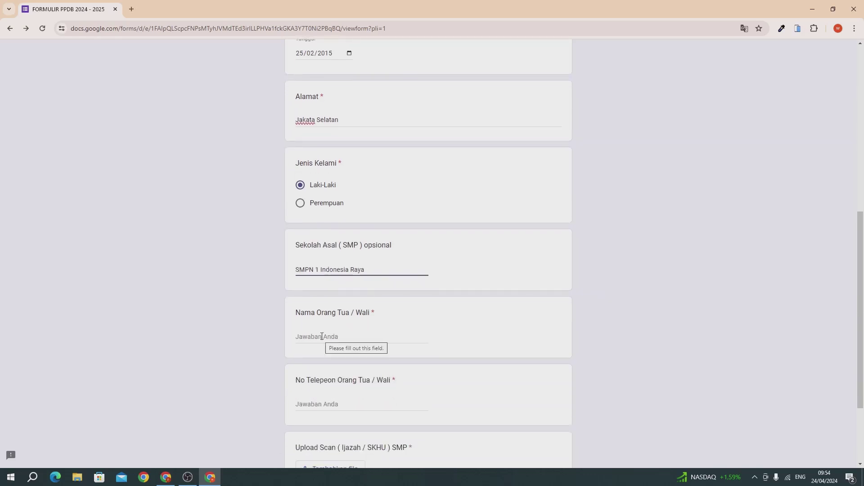
Enter the parent's name and the parent's phone number
left_click(321, 336)
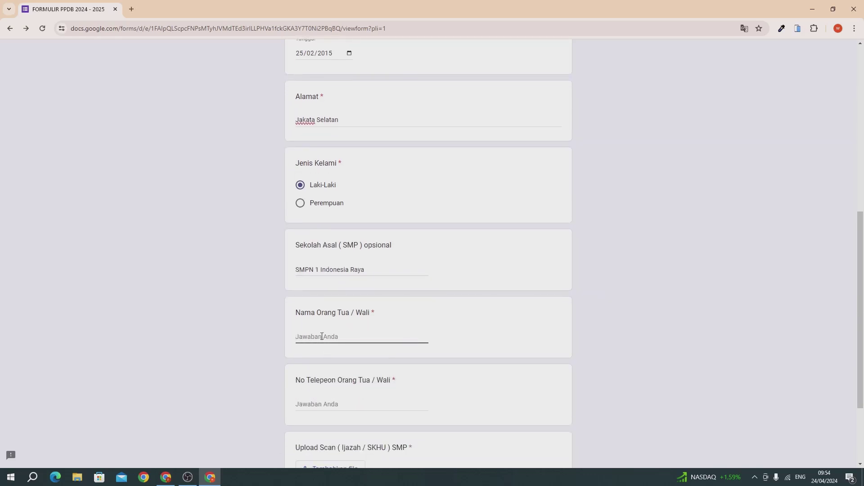
type("John Doe")
left_click(315, 403)
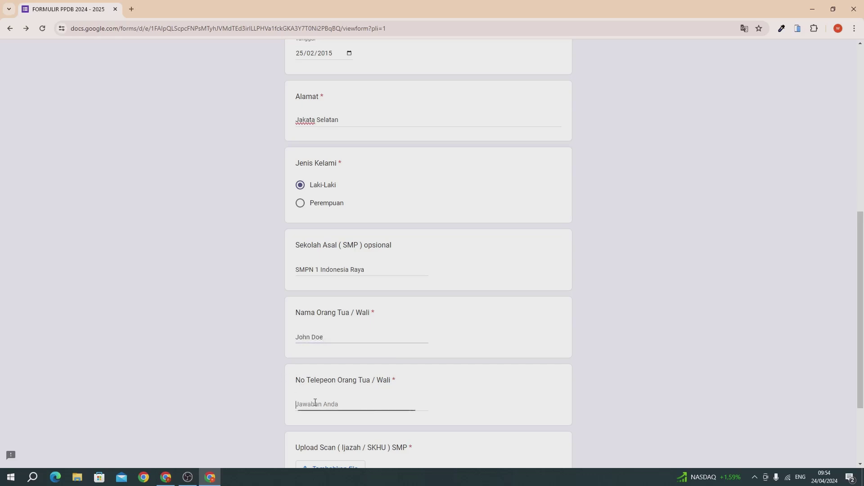
type("019291021029929292")
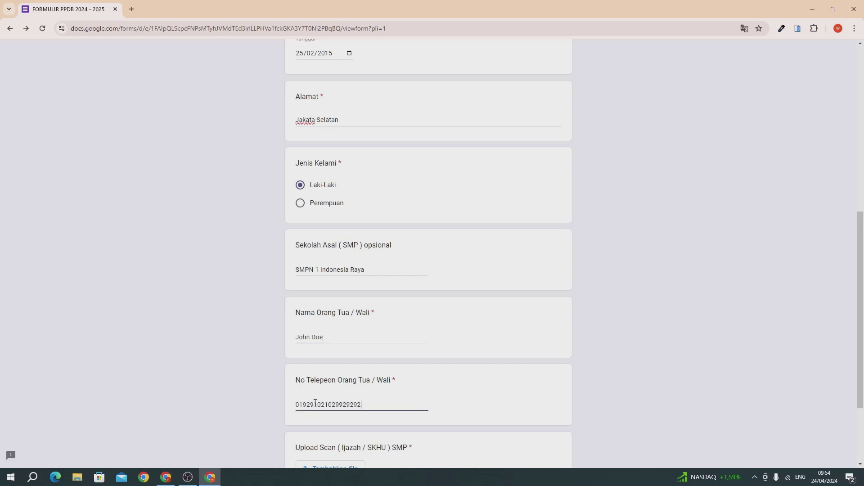
scroll(315, 403, "down", 1)
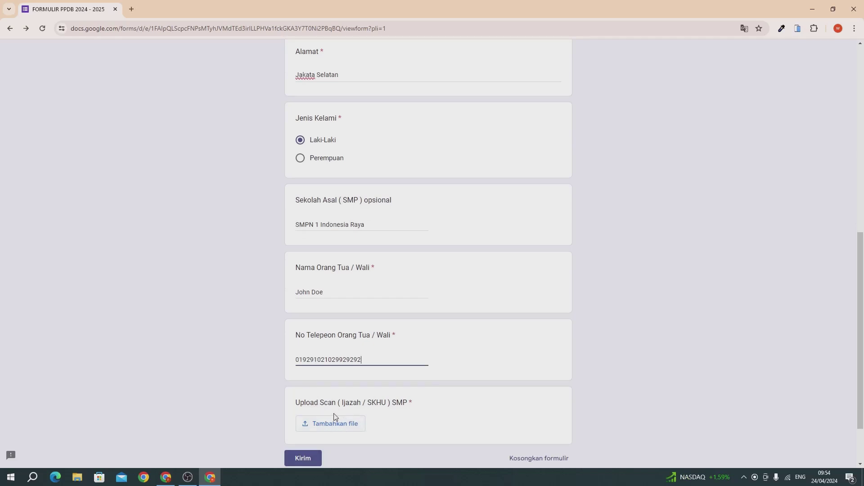
Attach the downloaded PDF scan to the upload question via Tambahkan file
left_click(311, 425)
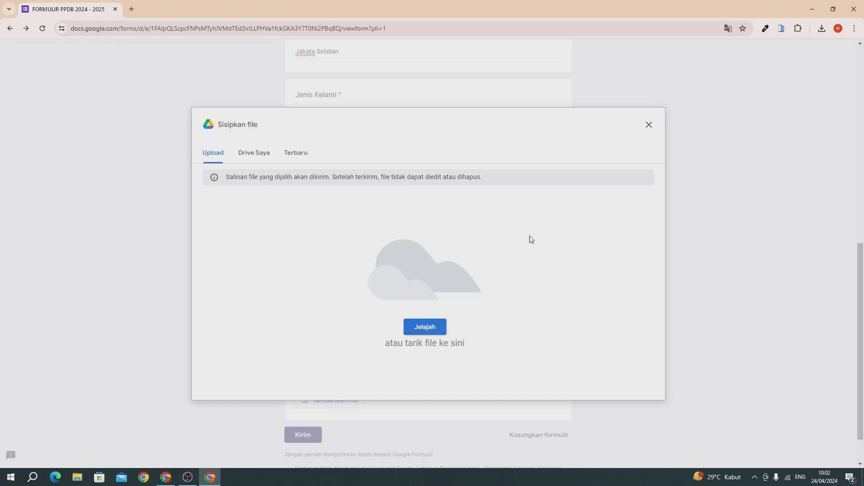
left_click(821, 29)
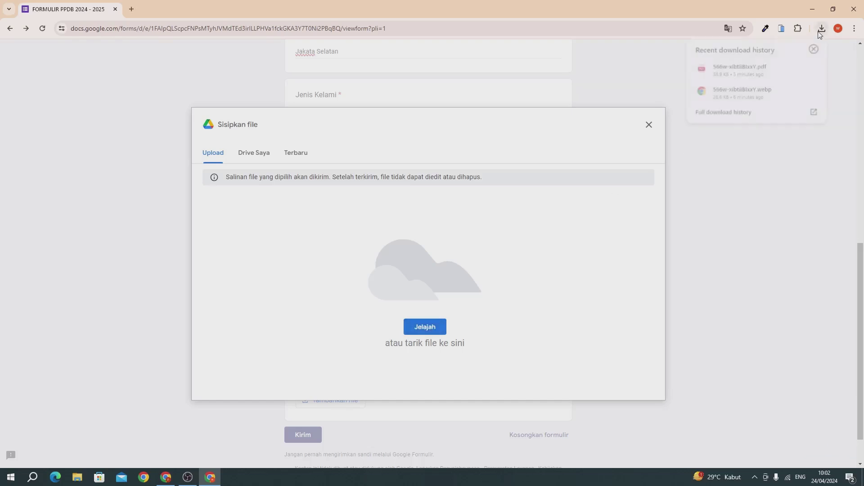
left_click_drag(739, 70, 423, 285)
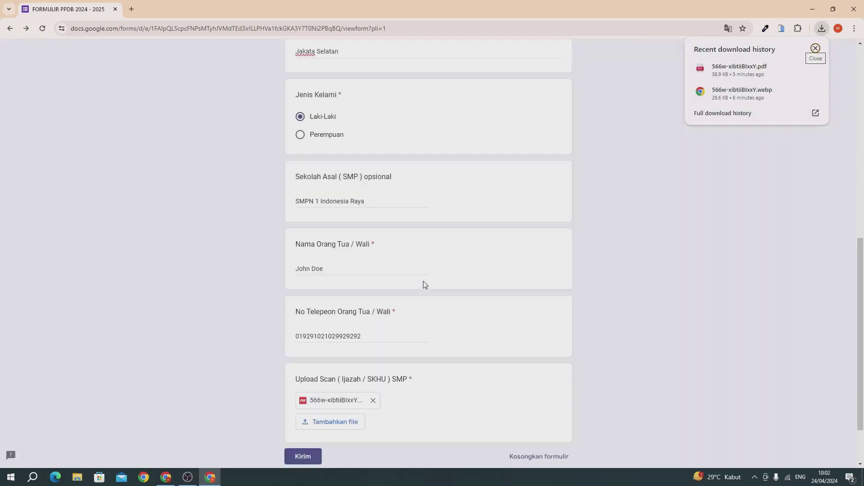
left_click(625, 268)
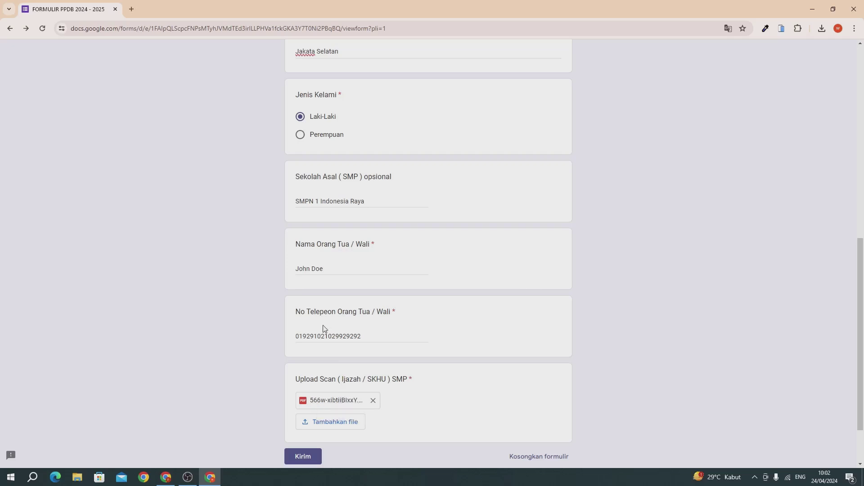
scroll(323, 329, "up", 1)
scroll(323, 329, "down", 3)
Submit the registration with Kirim and bring the Daftar page window back to the front
left_click(308, 387)
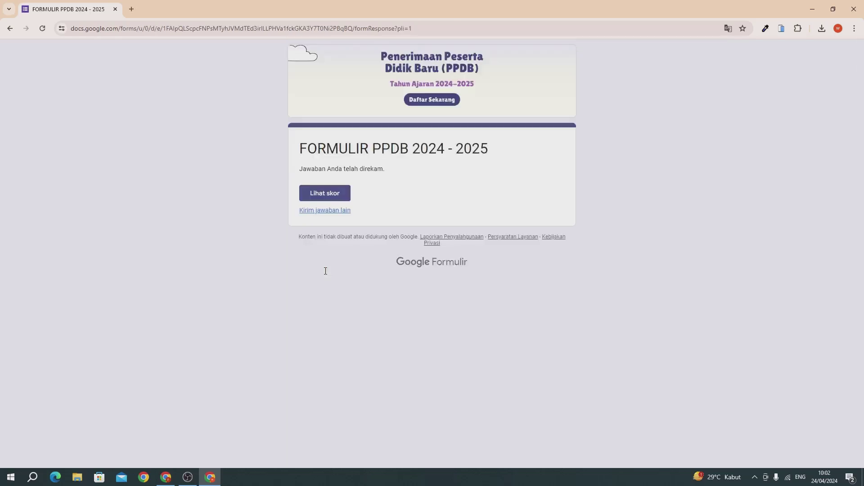
left_click_drag(311, 171, 383, 177)
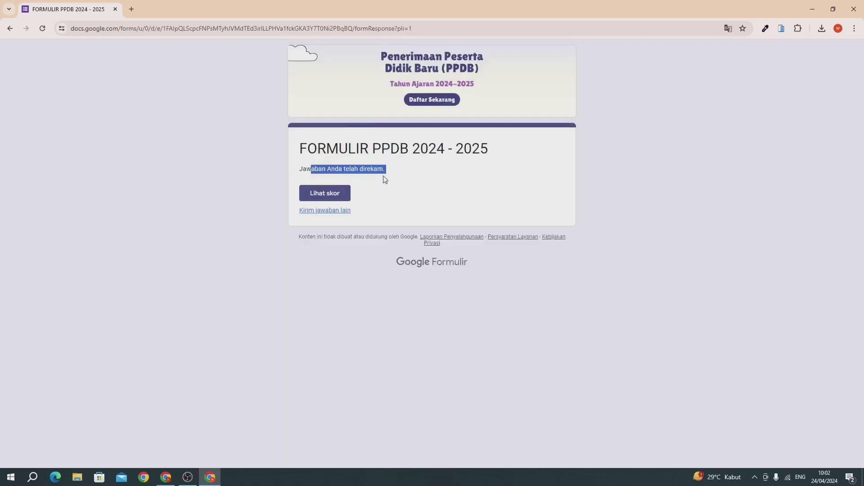
left_click(392, 157)
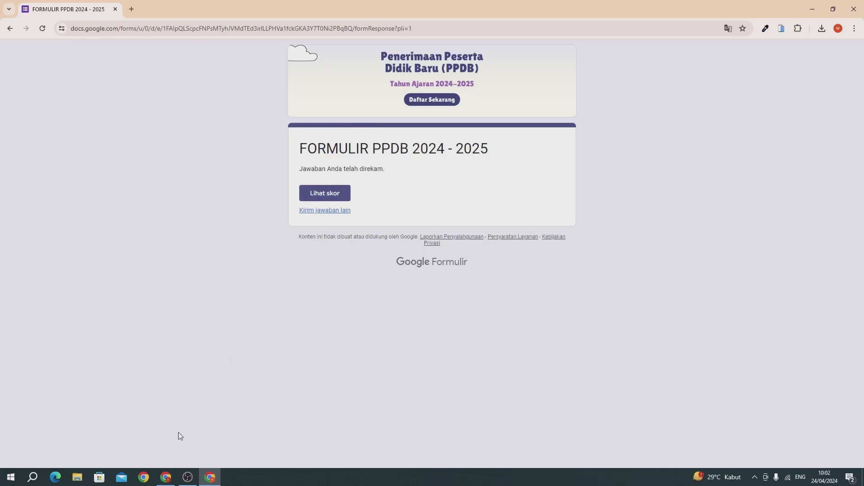
left_click(165, 477)
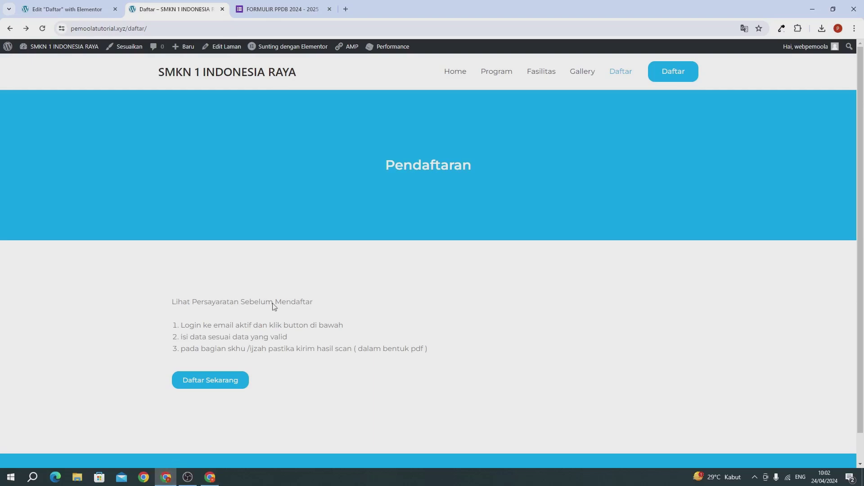
Reload the form editor and open its Responses summary showing the one submission
left_click(271, 11)
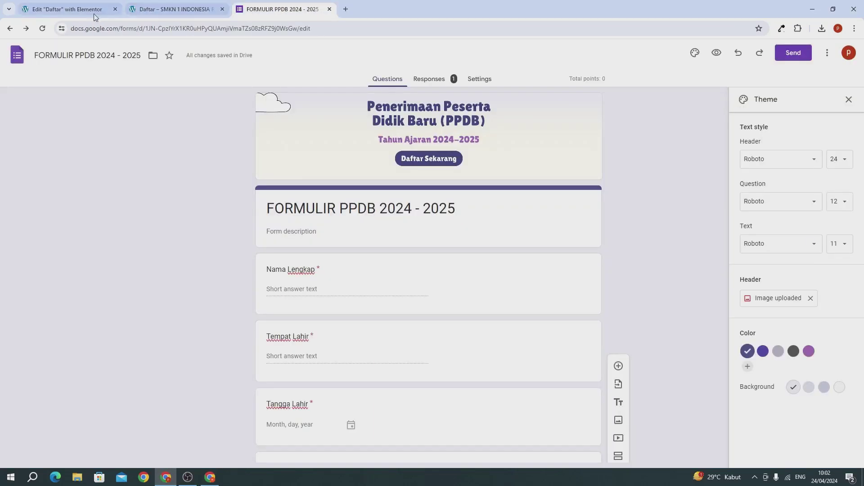
left_click(43, 30)
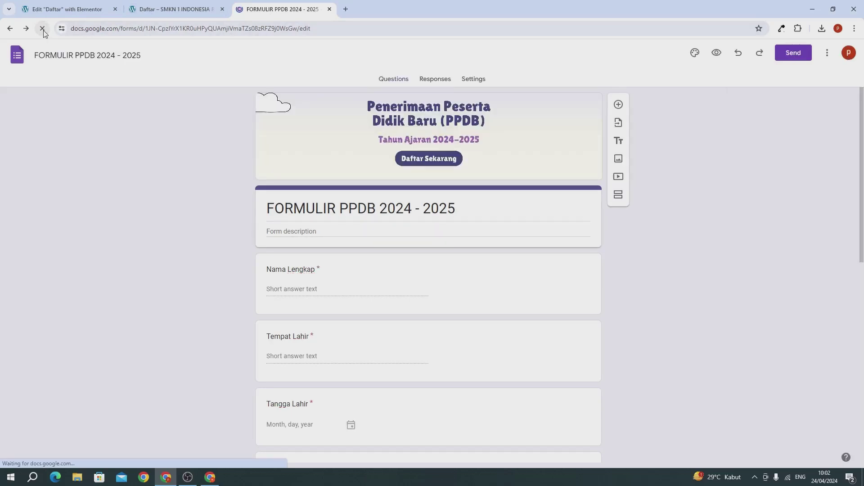
left_click(429, 80)
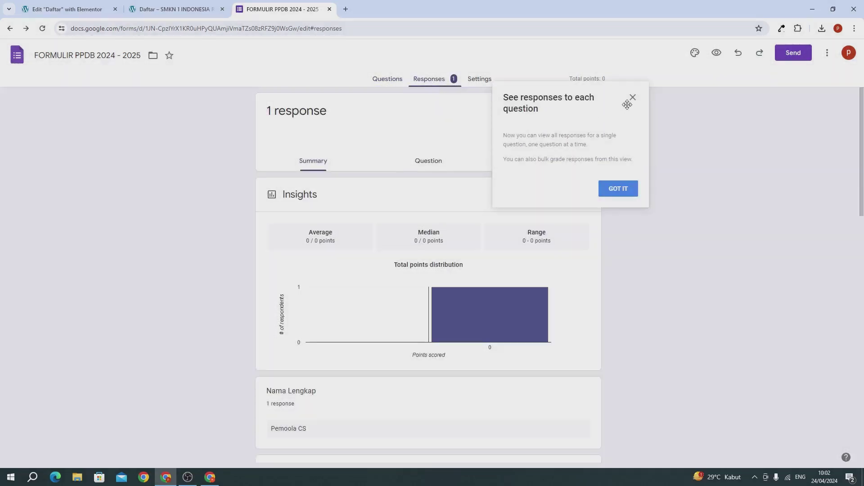
left_click(632, 98)
Link the form's responses to a new Google Sheets spreadsheet
scroll(380, 284, "down", 4)
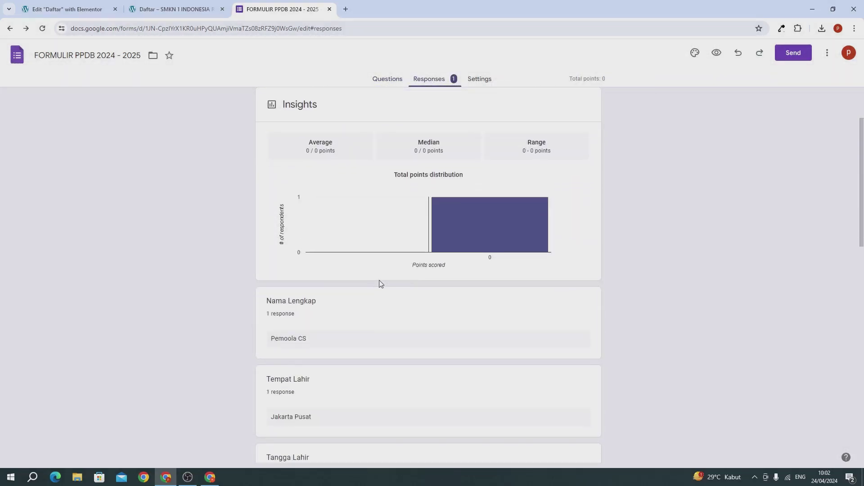
scroll(300, 243, "down", 10)
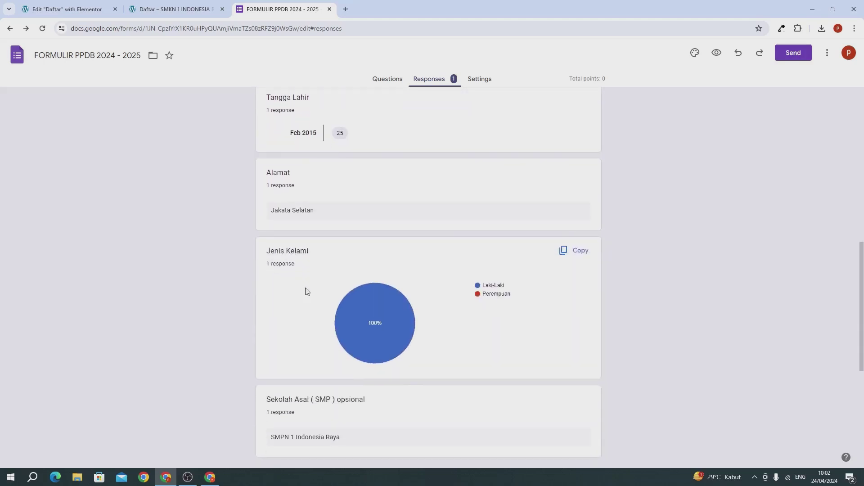
scroll(308, 291, "down", 2)
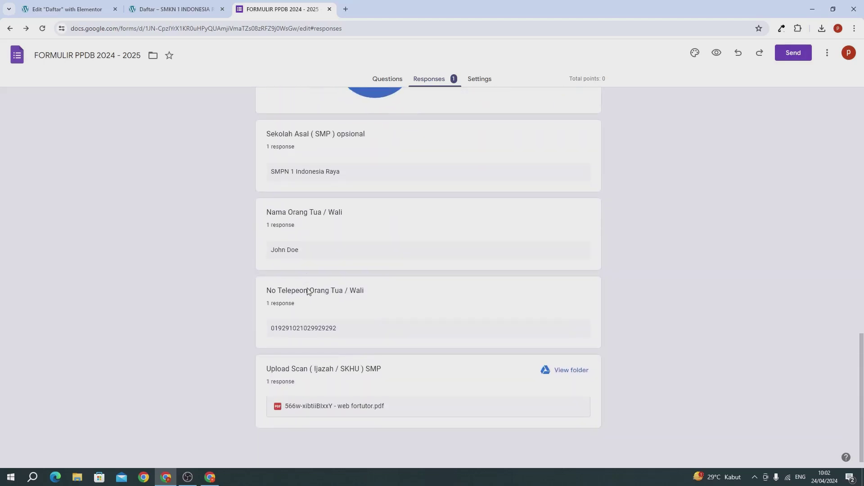
scroll(308, 292, "up", 15)
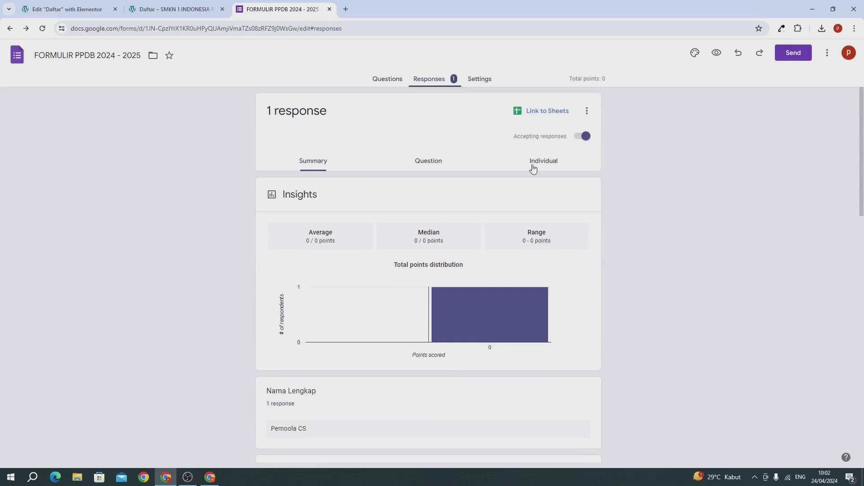
left_click(537, 116)
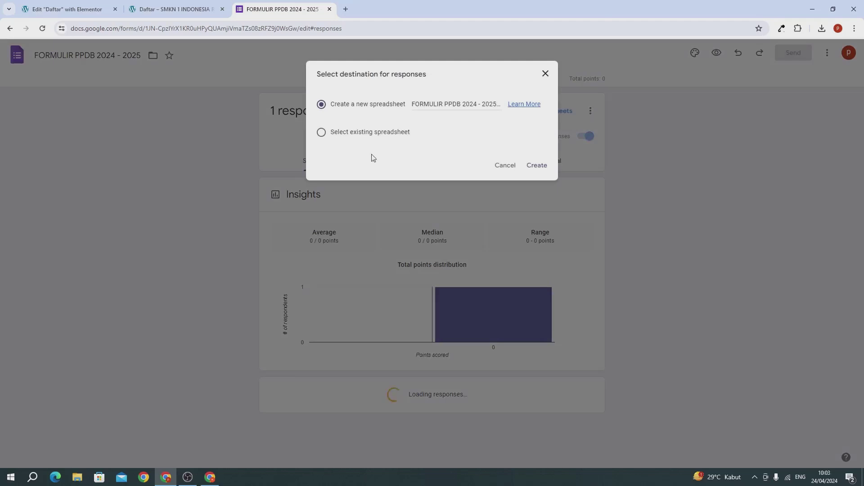
left_click(535, 167)
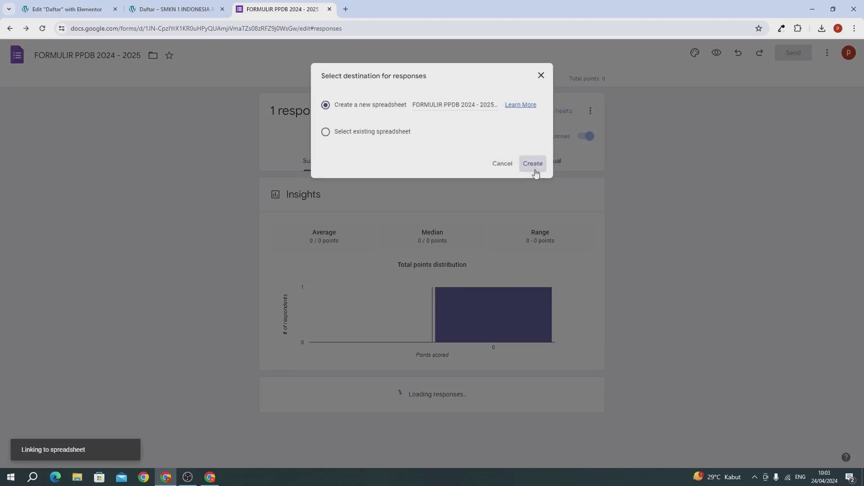
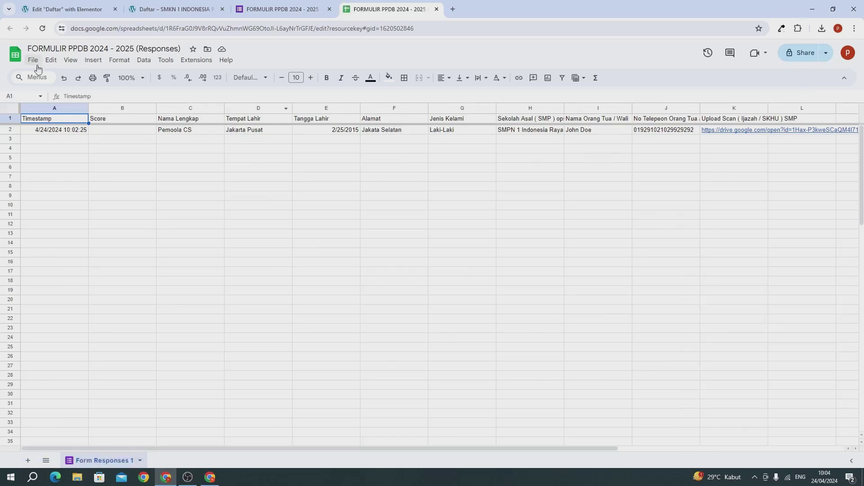
Download the responses sheet via File > Download as 'FORMULIR PPDB 2024 - 2025 (Responses).xlsx'
left_click(37, 66)
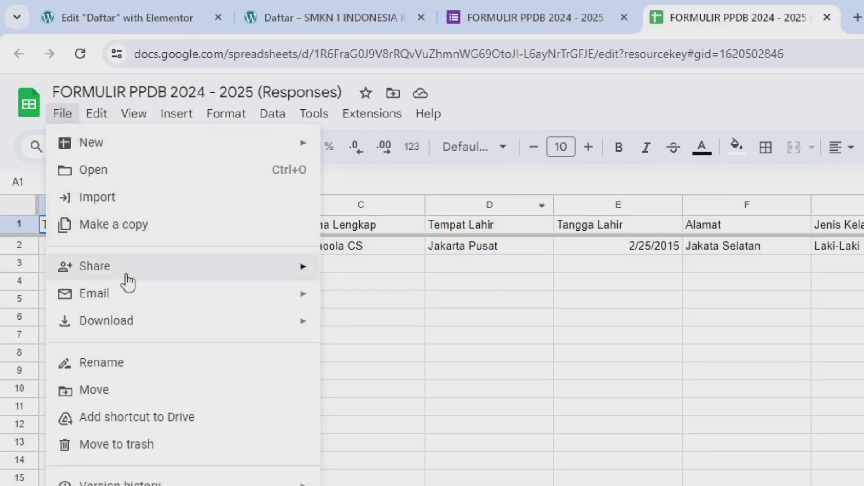
mouse_move(138, 328)
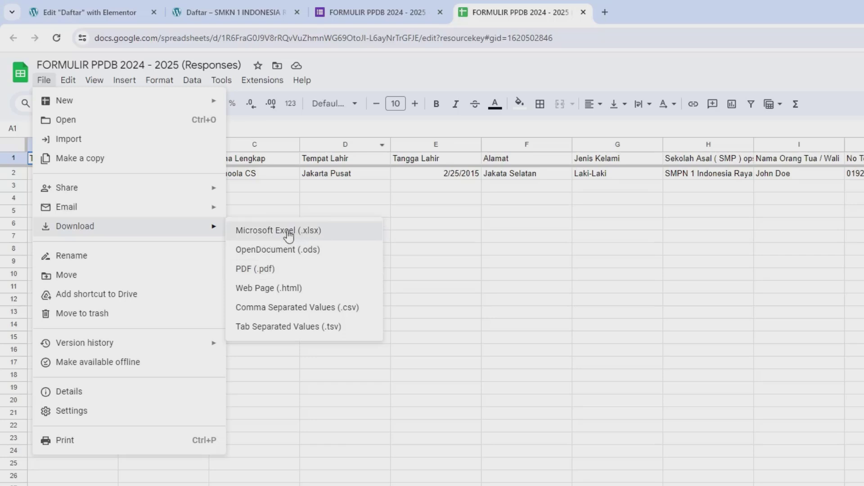
left_click(288, 233)
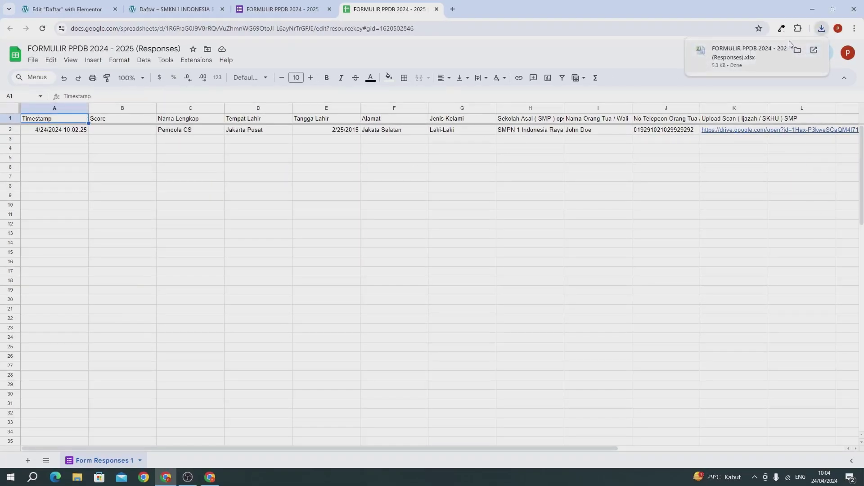
Open the downloaded workbook in Excel with editing enabled and try the K2 upload-scan link
left_click(729, 56)
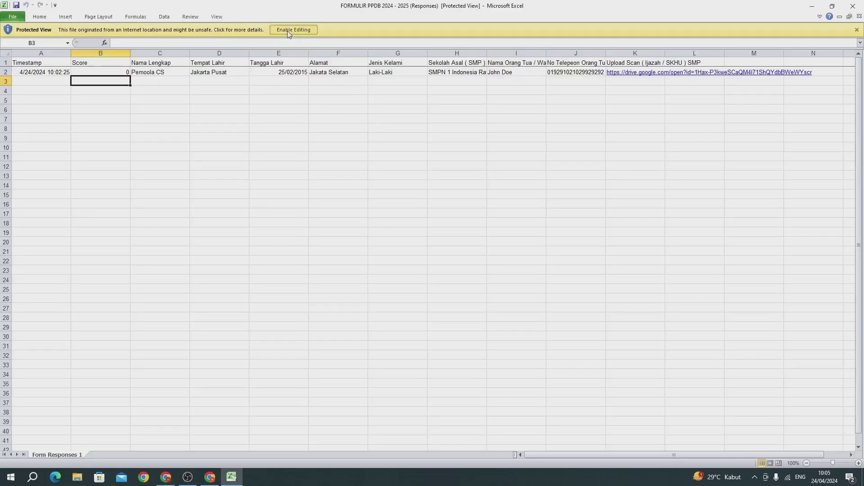
left_click(288, 30)
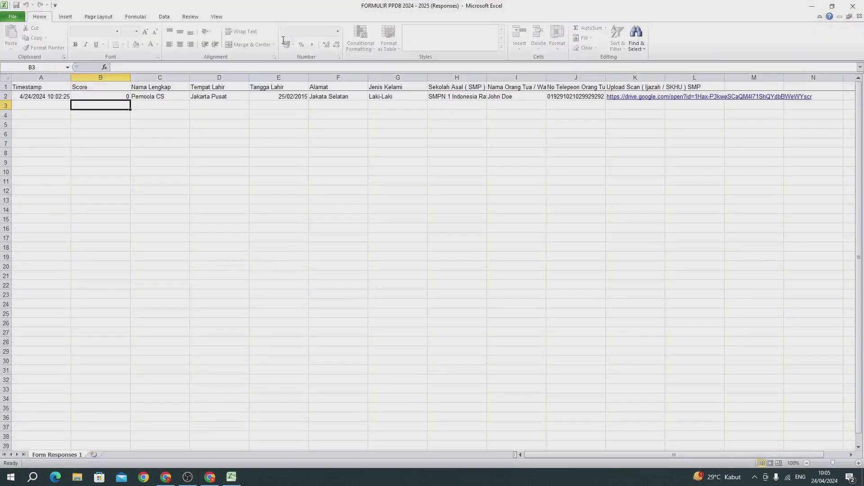
left_click(227, 144)
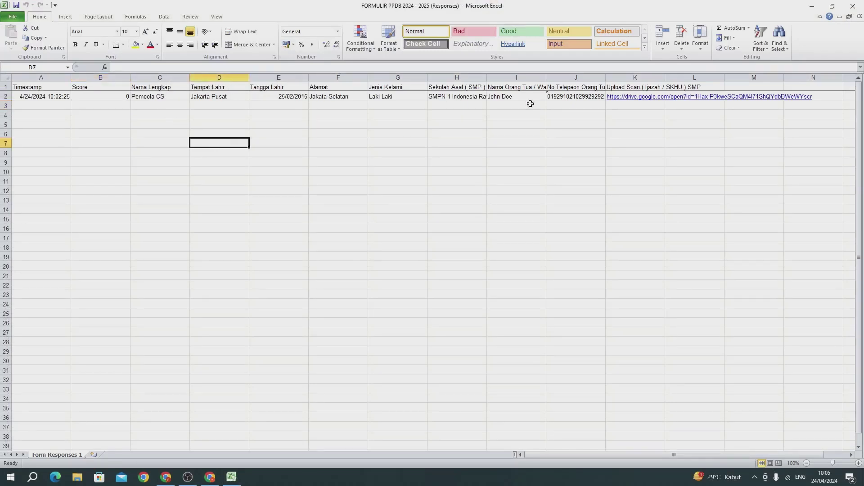
left_click(625, 99)
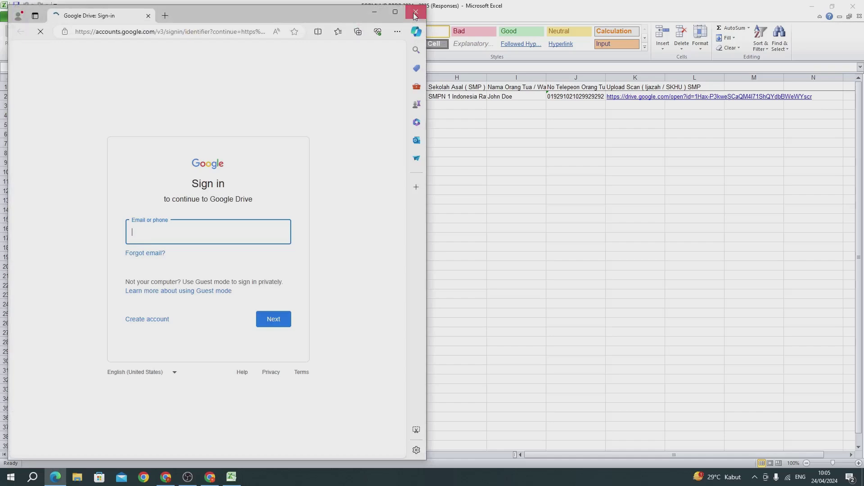
left_click(415, 15)
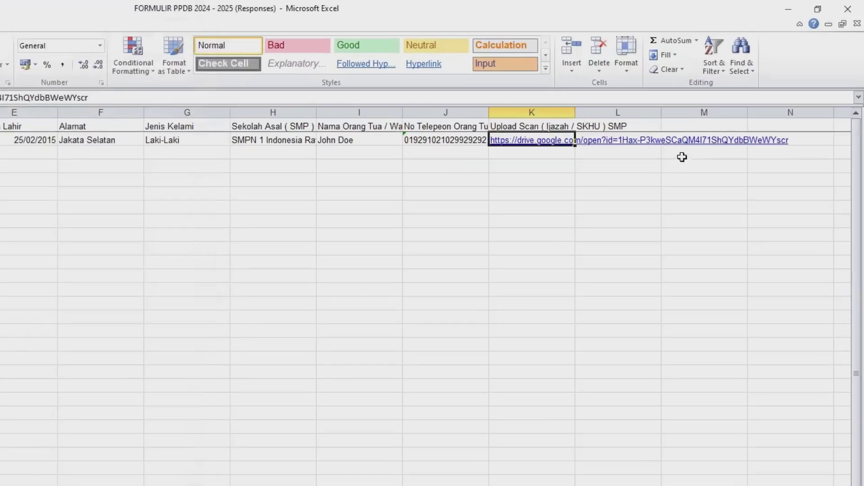
Select cells K2:N2 and copy the upload-scan link
left_click(806, 142)
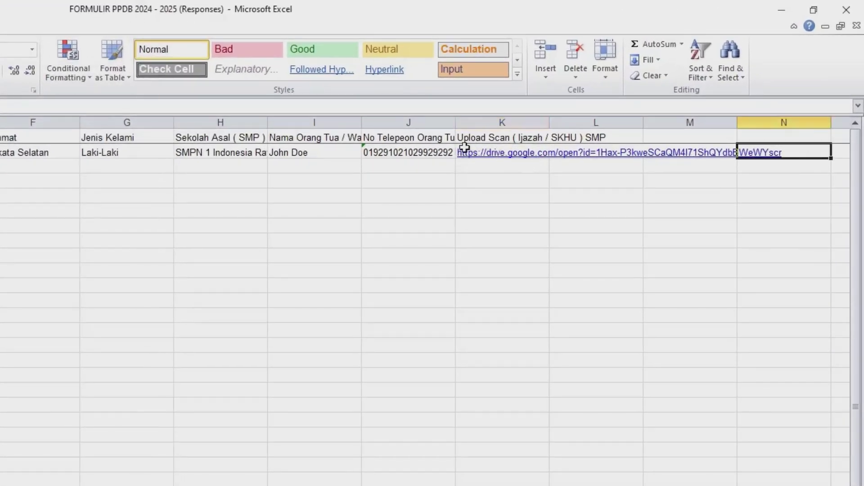
left_click_drag(463, 155, 790, 162)
right_click(741, 158)
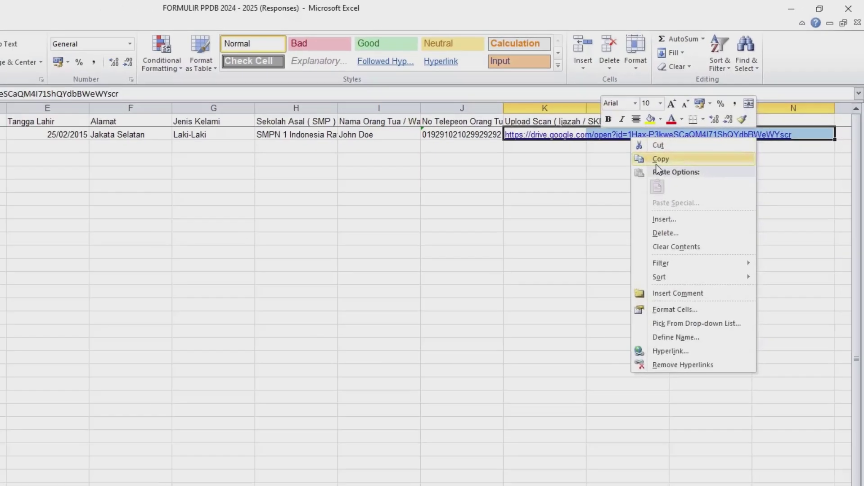
left_click(633, 180)
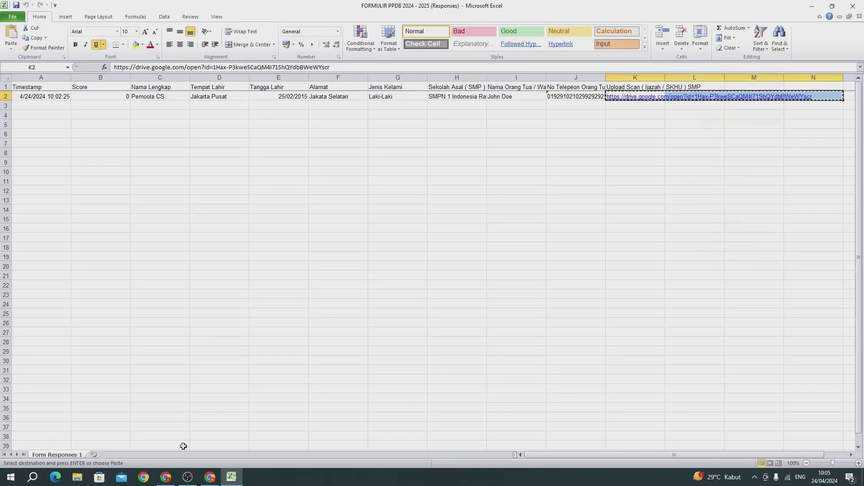
Paste the copied link into a new Chrome tab to view the uploaded scan PDF in Drive
left_click(173, 470)
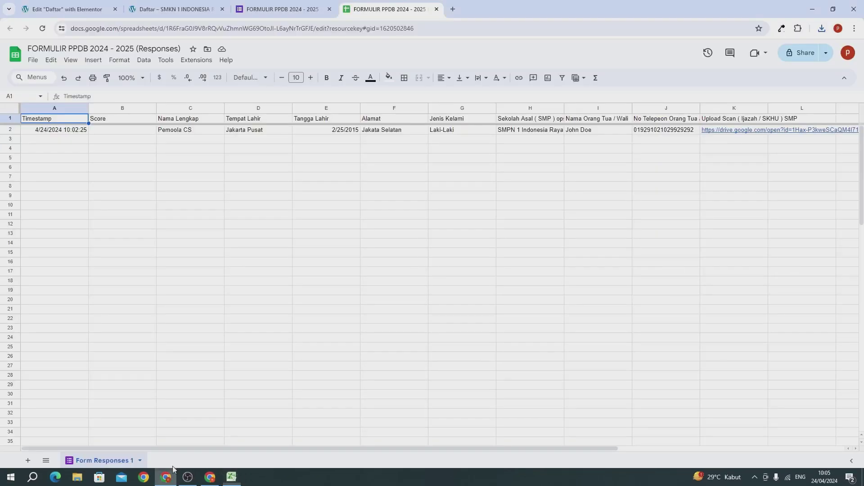
left_click(453, 12)
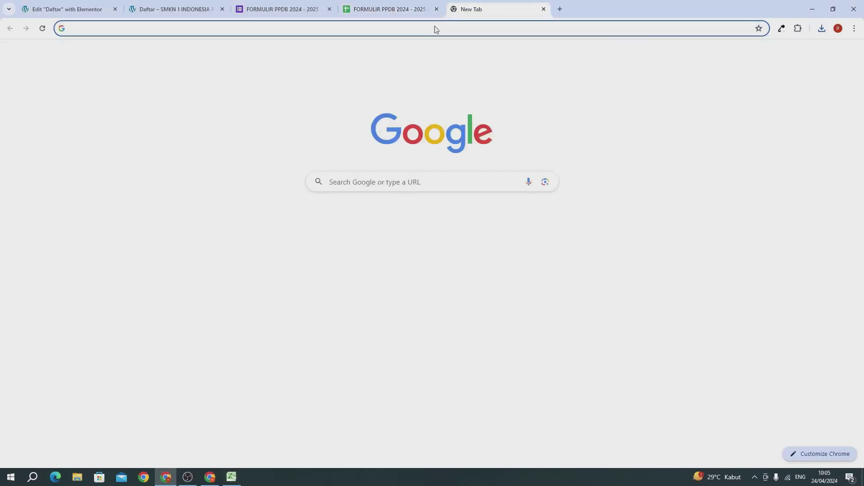
right_click(436, 28)
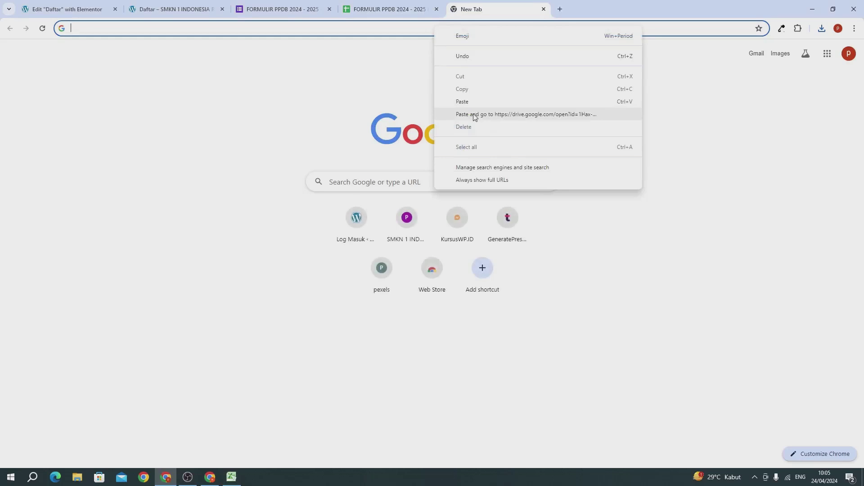
left_click(473, 114)
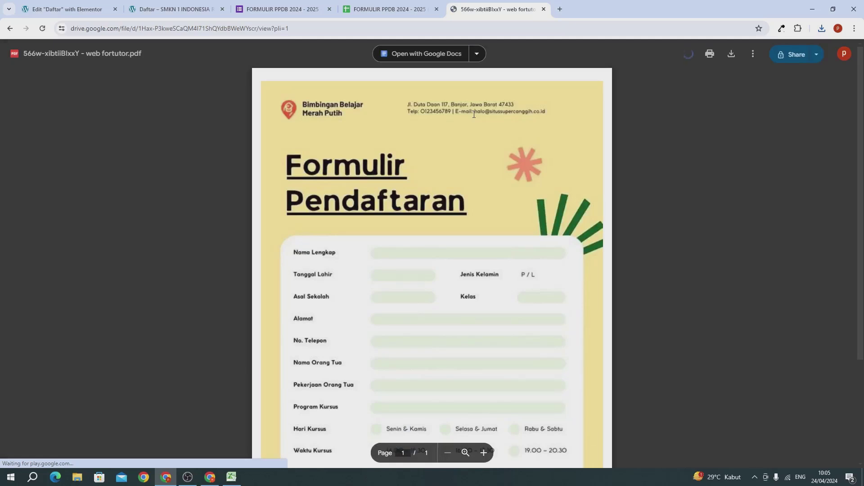
scroll(383, 175, "down", 2)
scroll(384, 175, "up", 3)
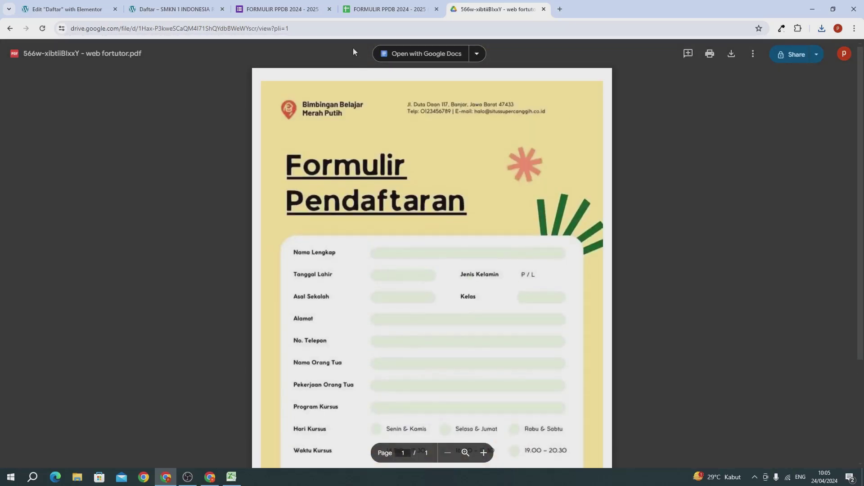
left_click(274, 9)
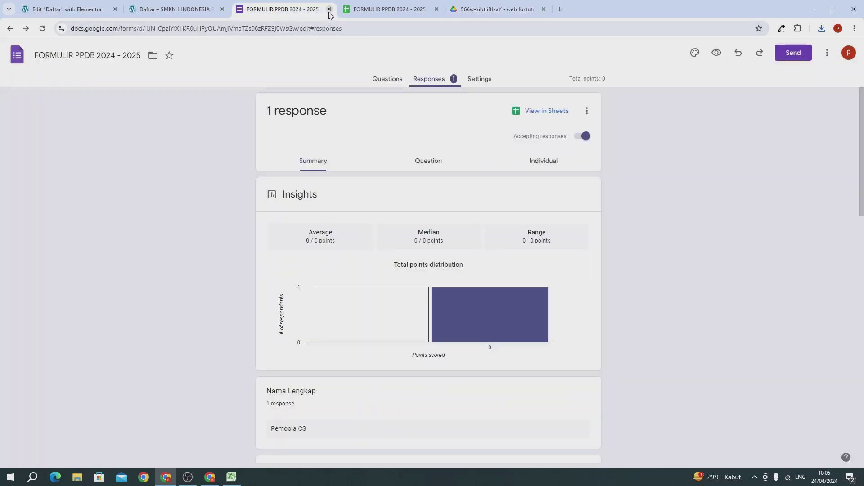
Close the Forms, Sheets and Drive PDF tabs and load the SMKN 1 INDONESIA RAYA home page
left_click(329, 13)
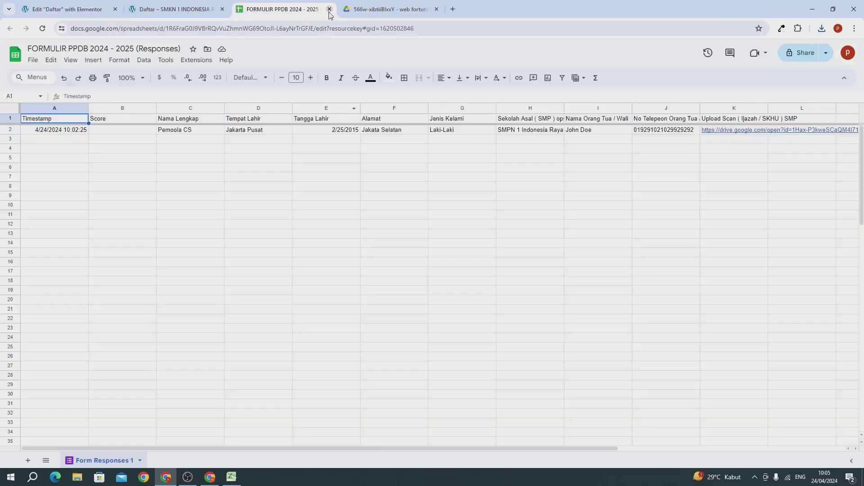
left_click(329, 12)
left_click(328, 12)
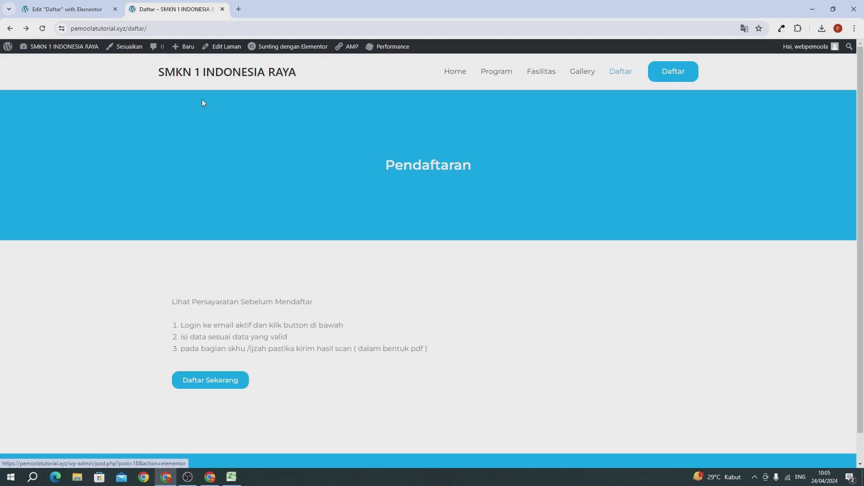
left_click(175, 80)
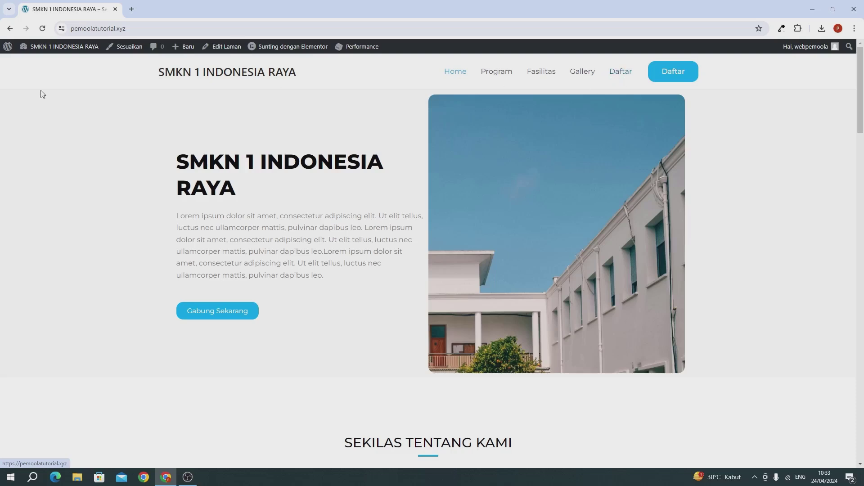
Open the WordPress dashboard in a new first tab and go to Tampilan > Menu
mouse_move(29, 58)
right_click(53, 69)
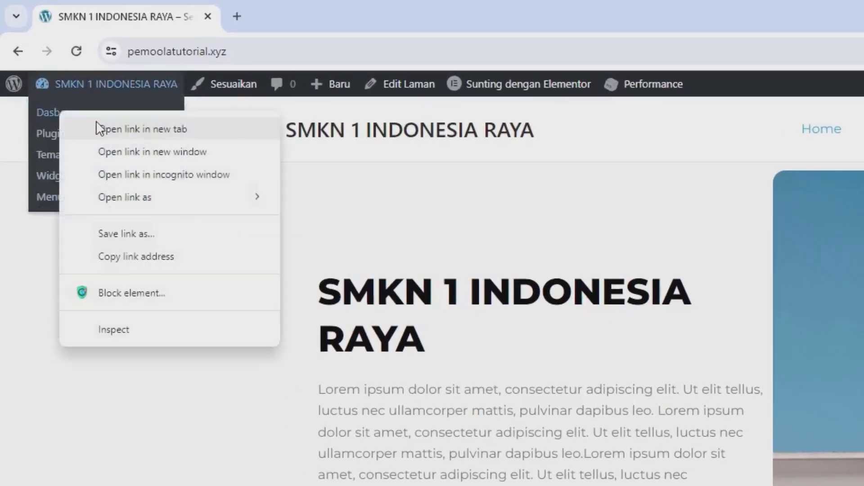
left_click(56, 71)
left_click_drag(241, 25, 96, 20)
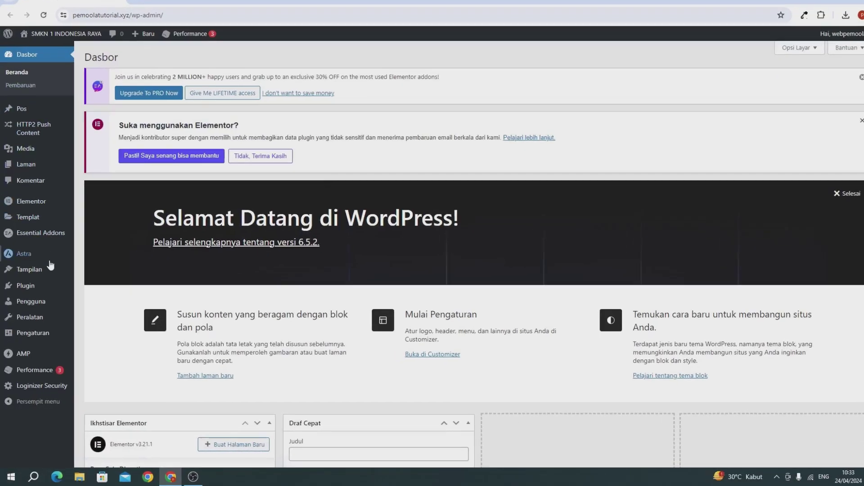
mouse_move(45, 280)
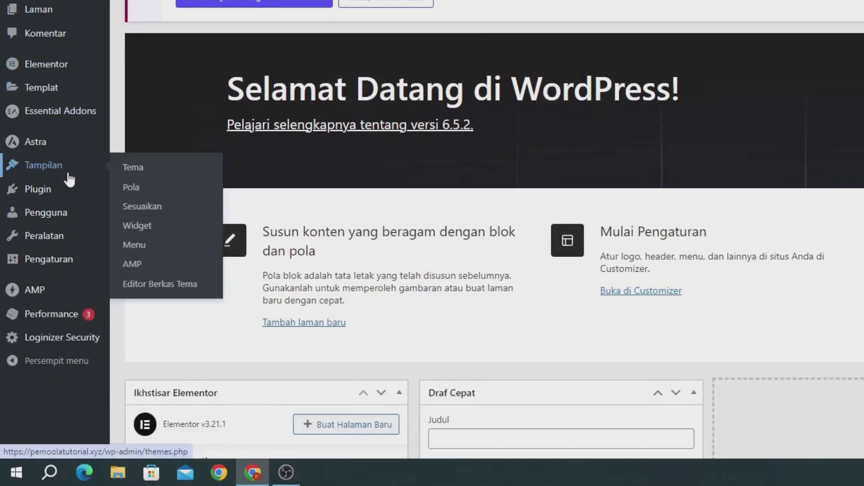
left_click(131, 256)
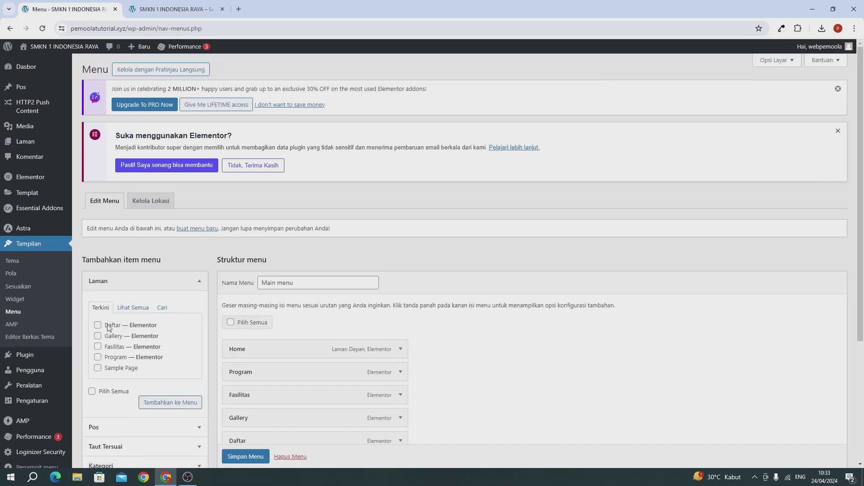
Remove the Daftar item from the Main menu with Singkirkan and save it with Simpan Menu
scroll(448, 179, "down", 4)
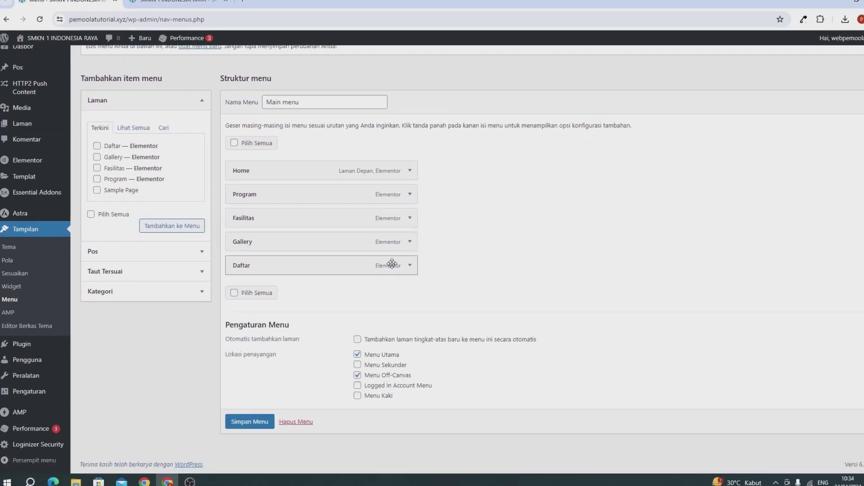
left_click(409, 265)
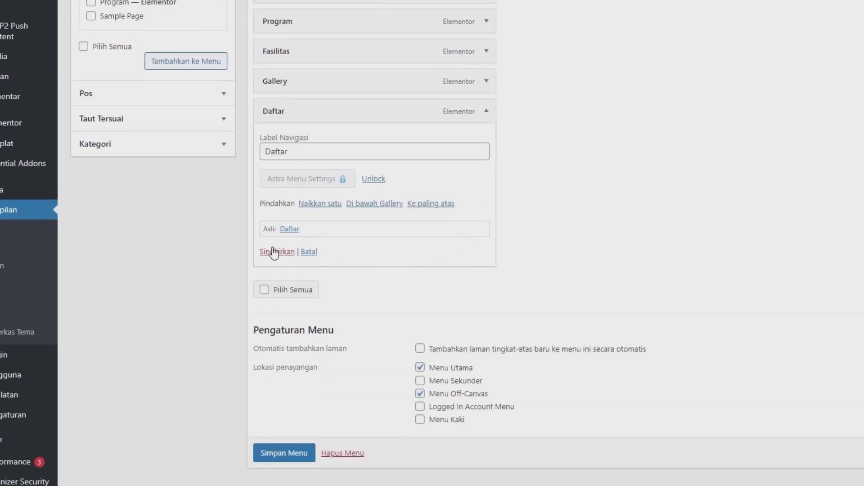
left_click(274, 252)
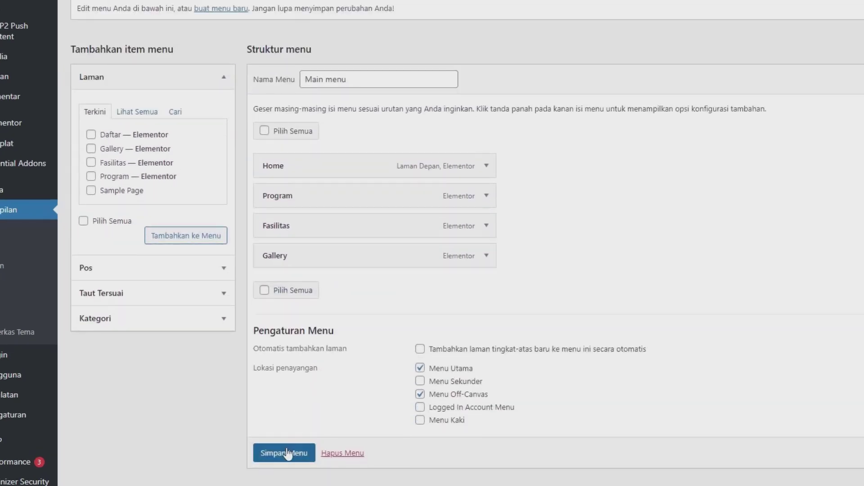
left_click(286, 454)
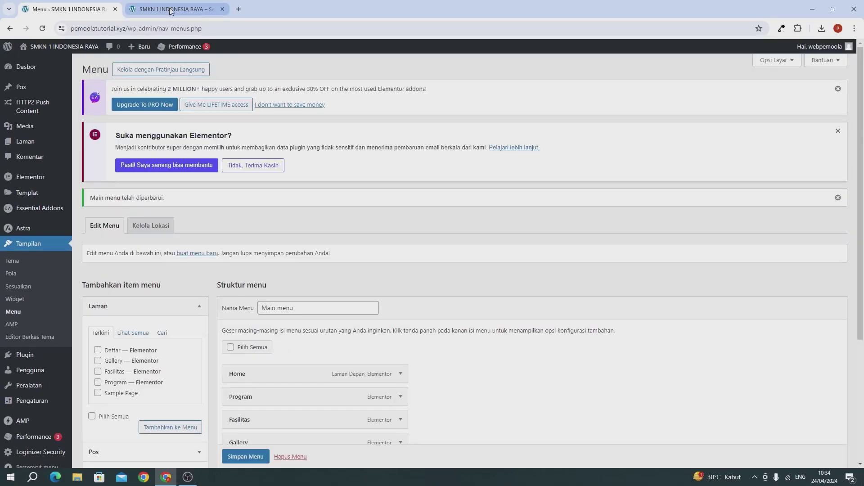
left_click(171, 10)
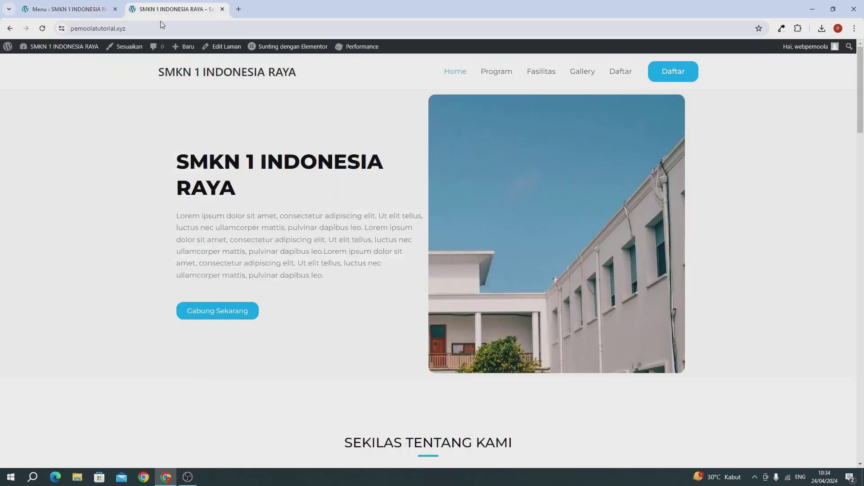
Reload the front page to confirm the trimmed menu, then open the Daftar button's page
left_click(42, 29)
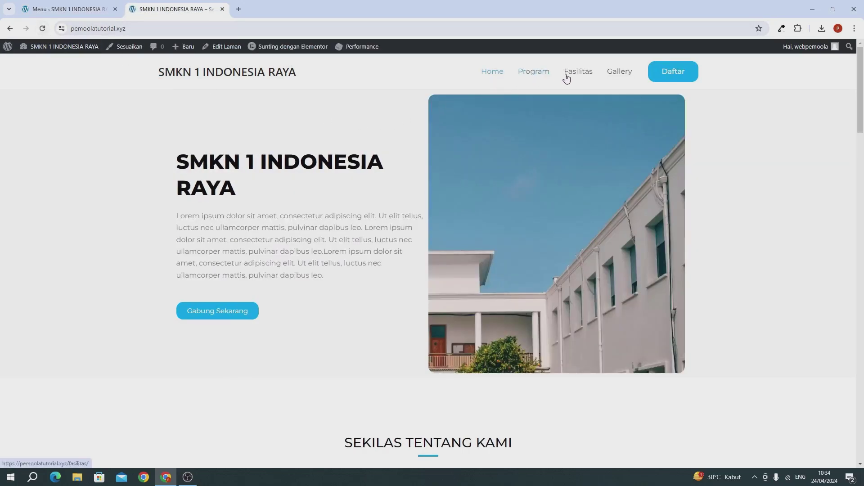
left_click(674, 75)
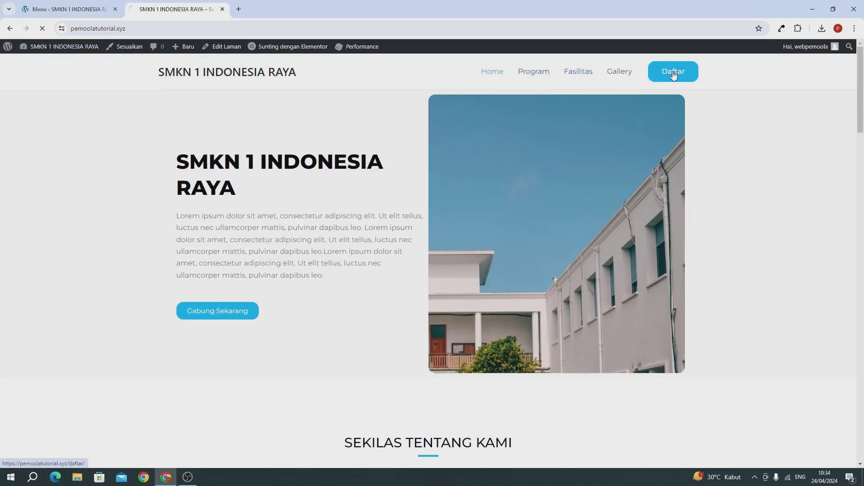